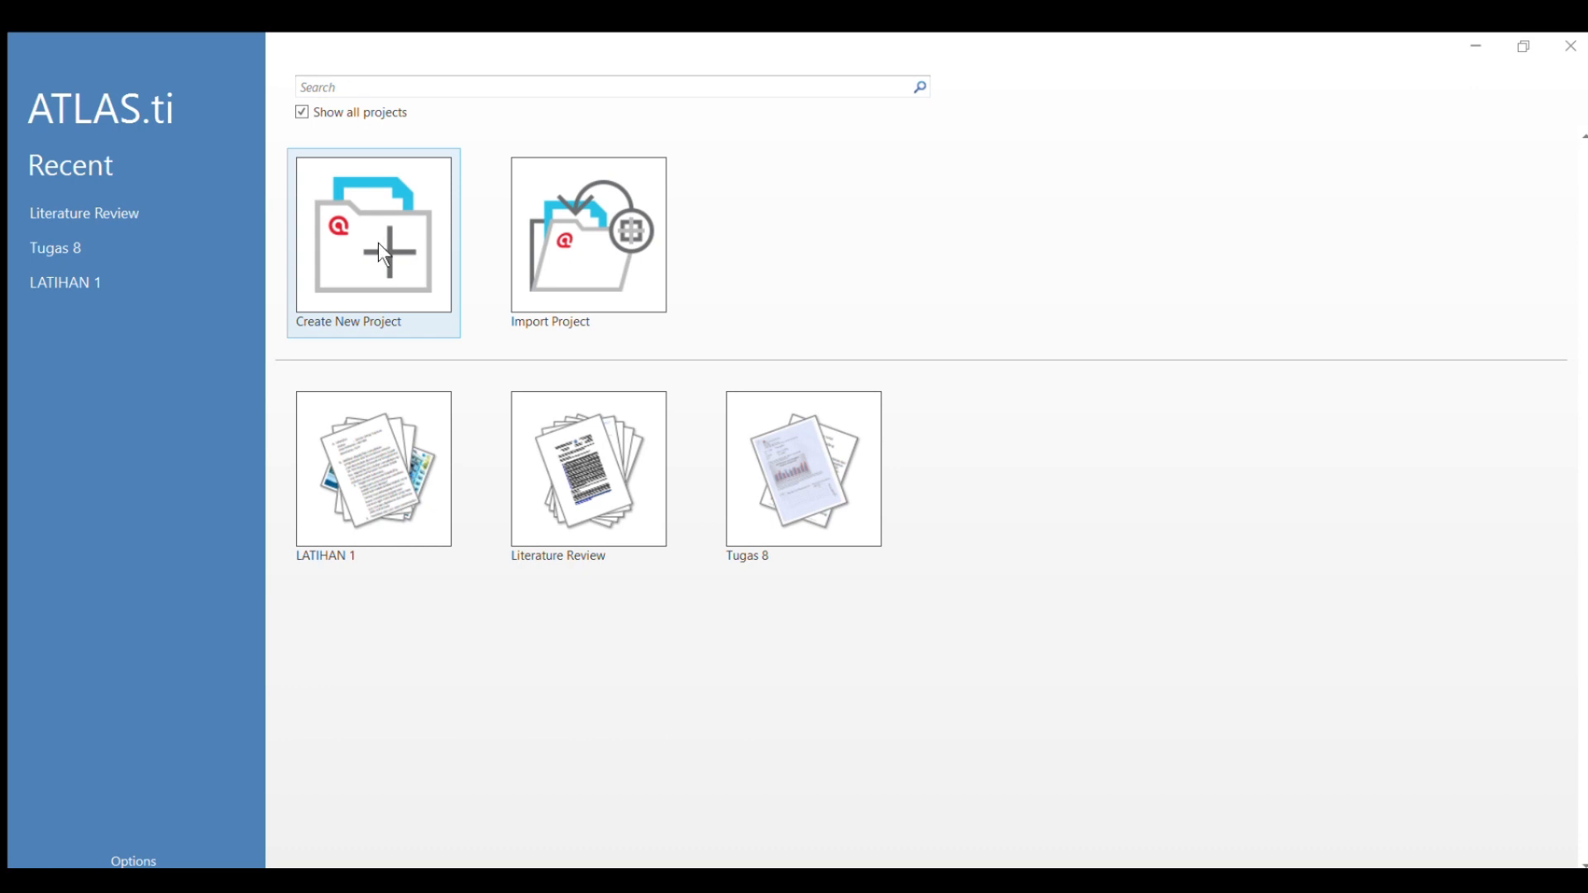
Create a new empty project named "Literature Review Project".
left_click(383, 242)
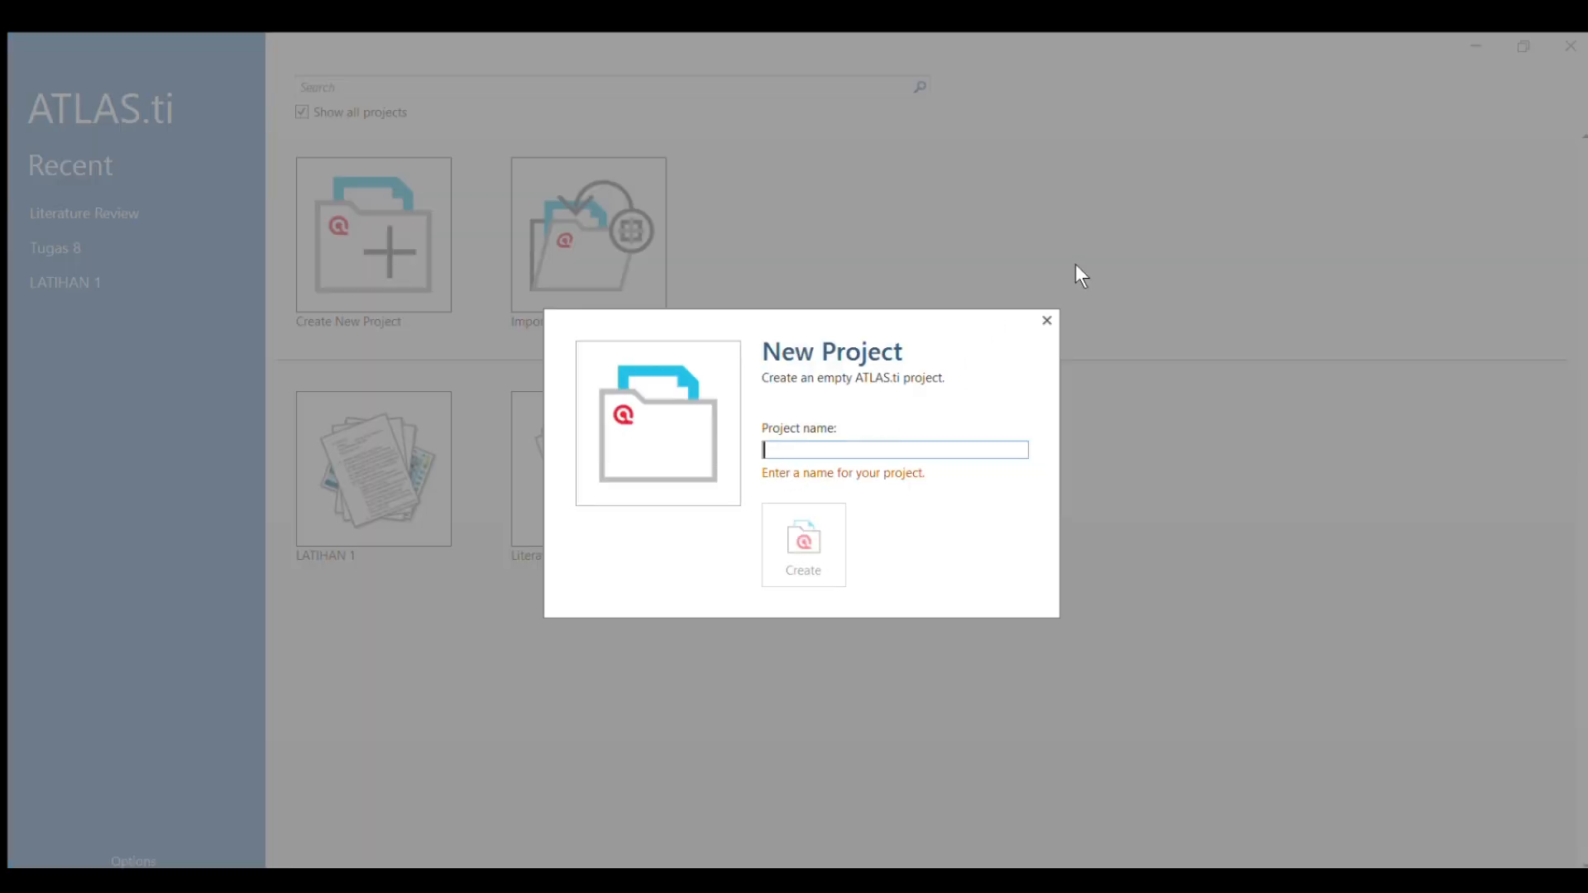
type("Liter")
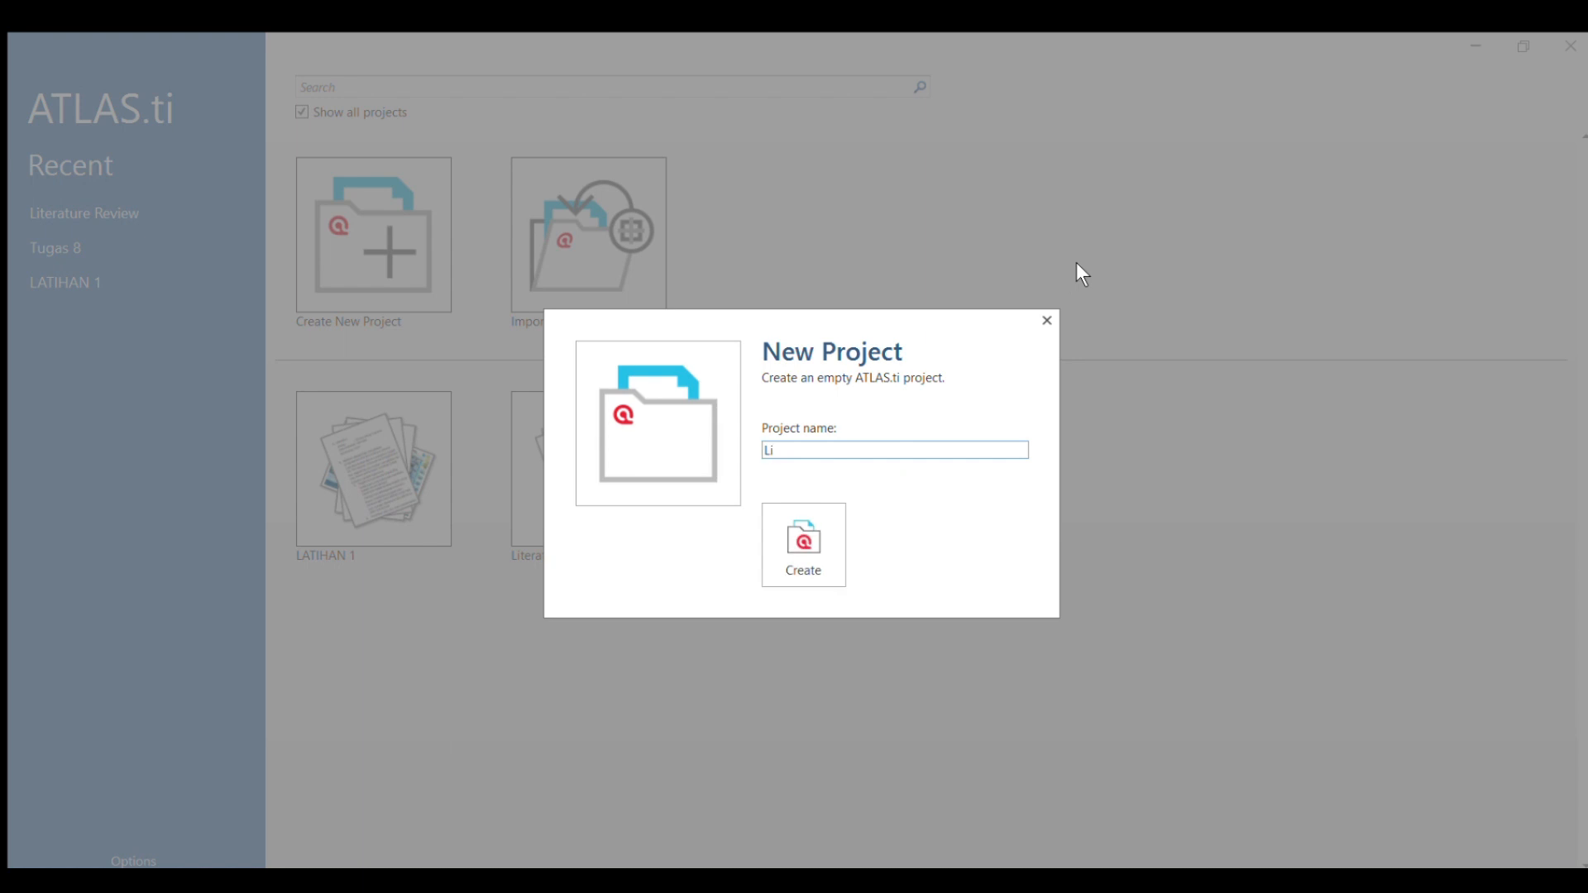
type("ature Review Project")
left_click(816, 533)
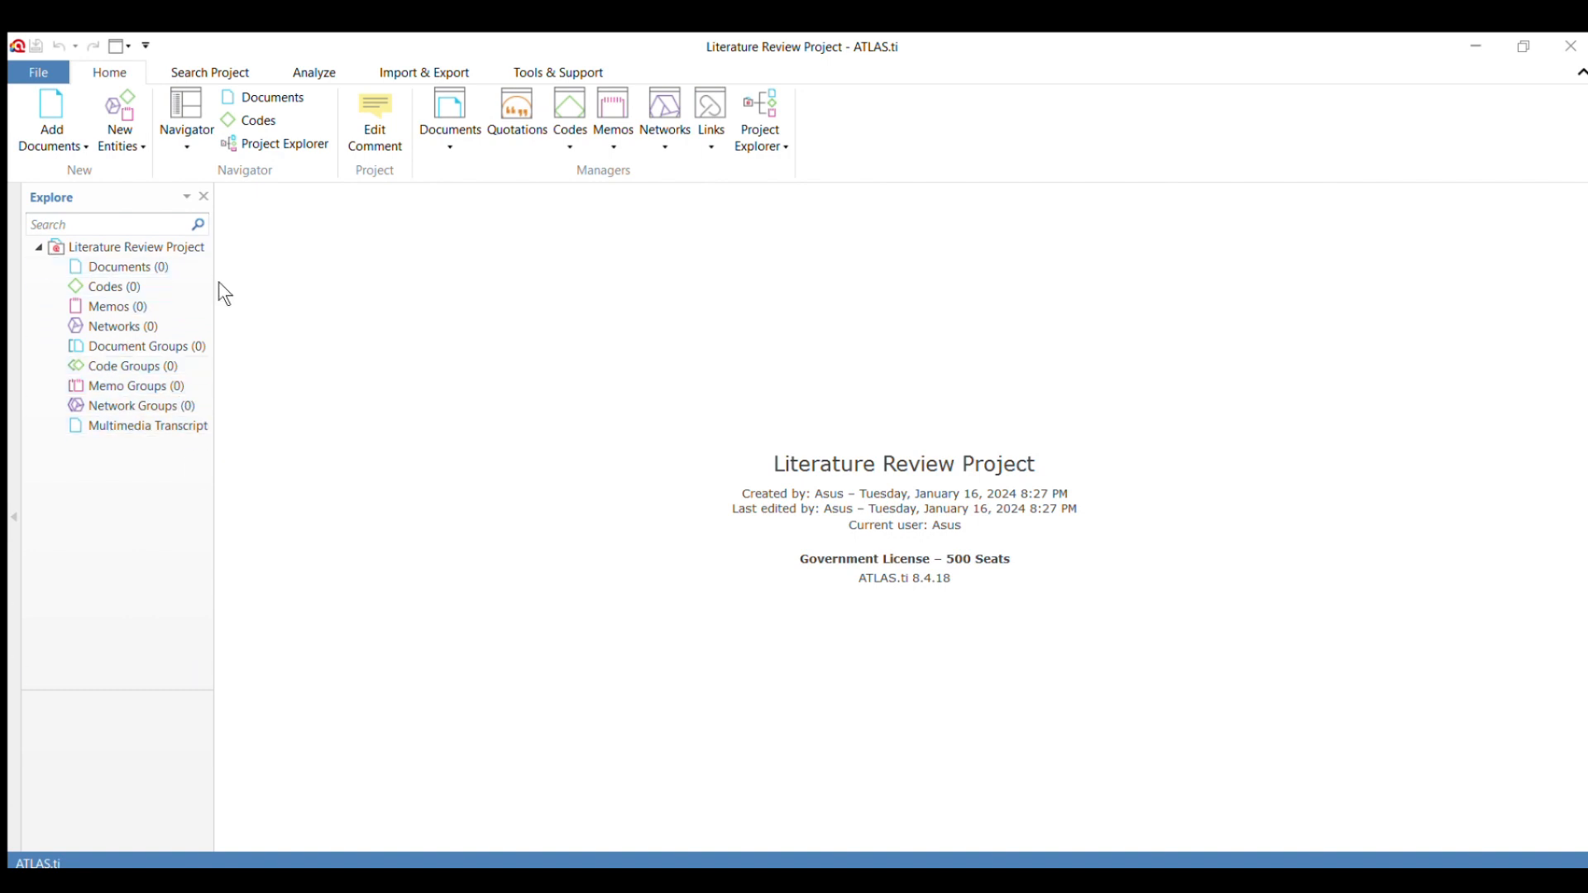
Widen the Explore pane and open all five project documents, JOURNAL 1 through JOURNAL 5.
left_click_drag(216, 280, 266, 309)
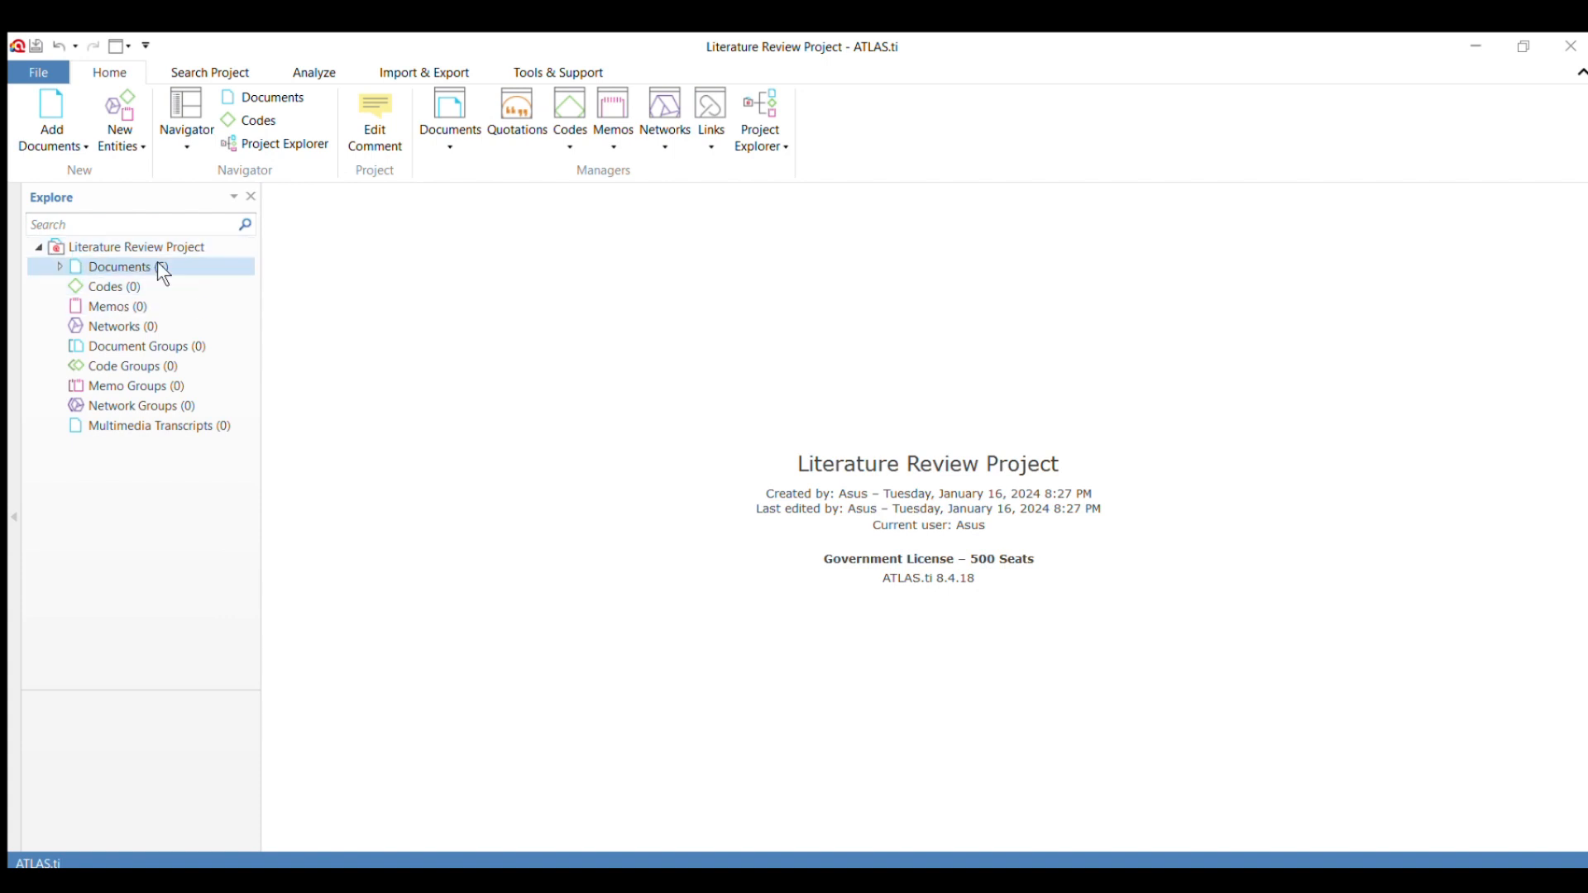
left_click(59, 267)
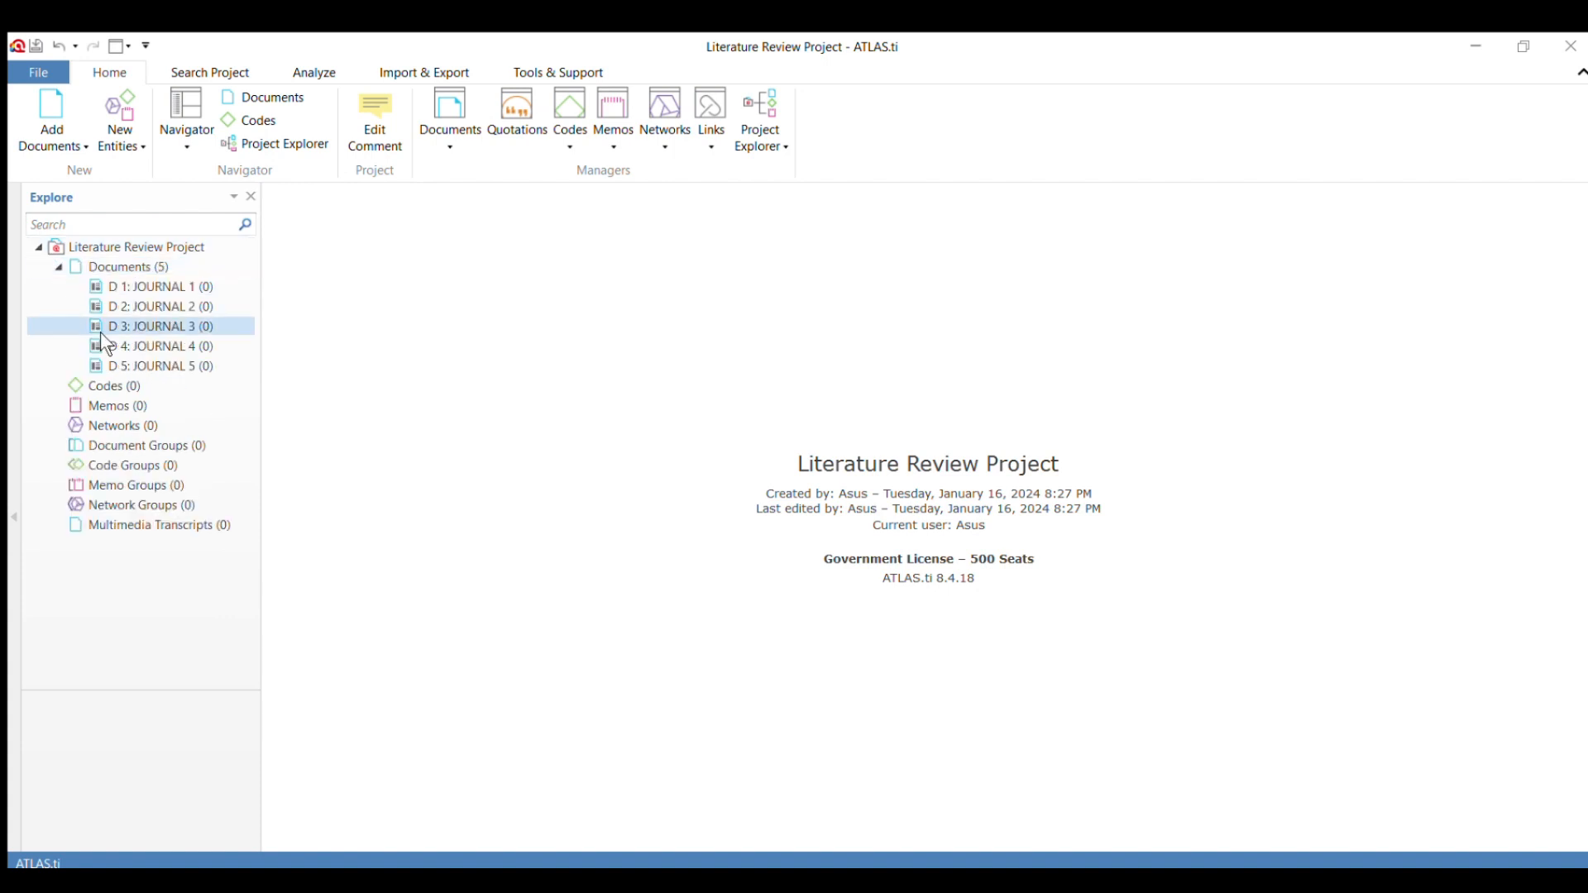
left_click(157, 285)
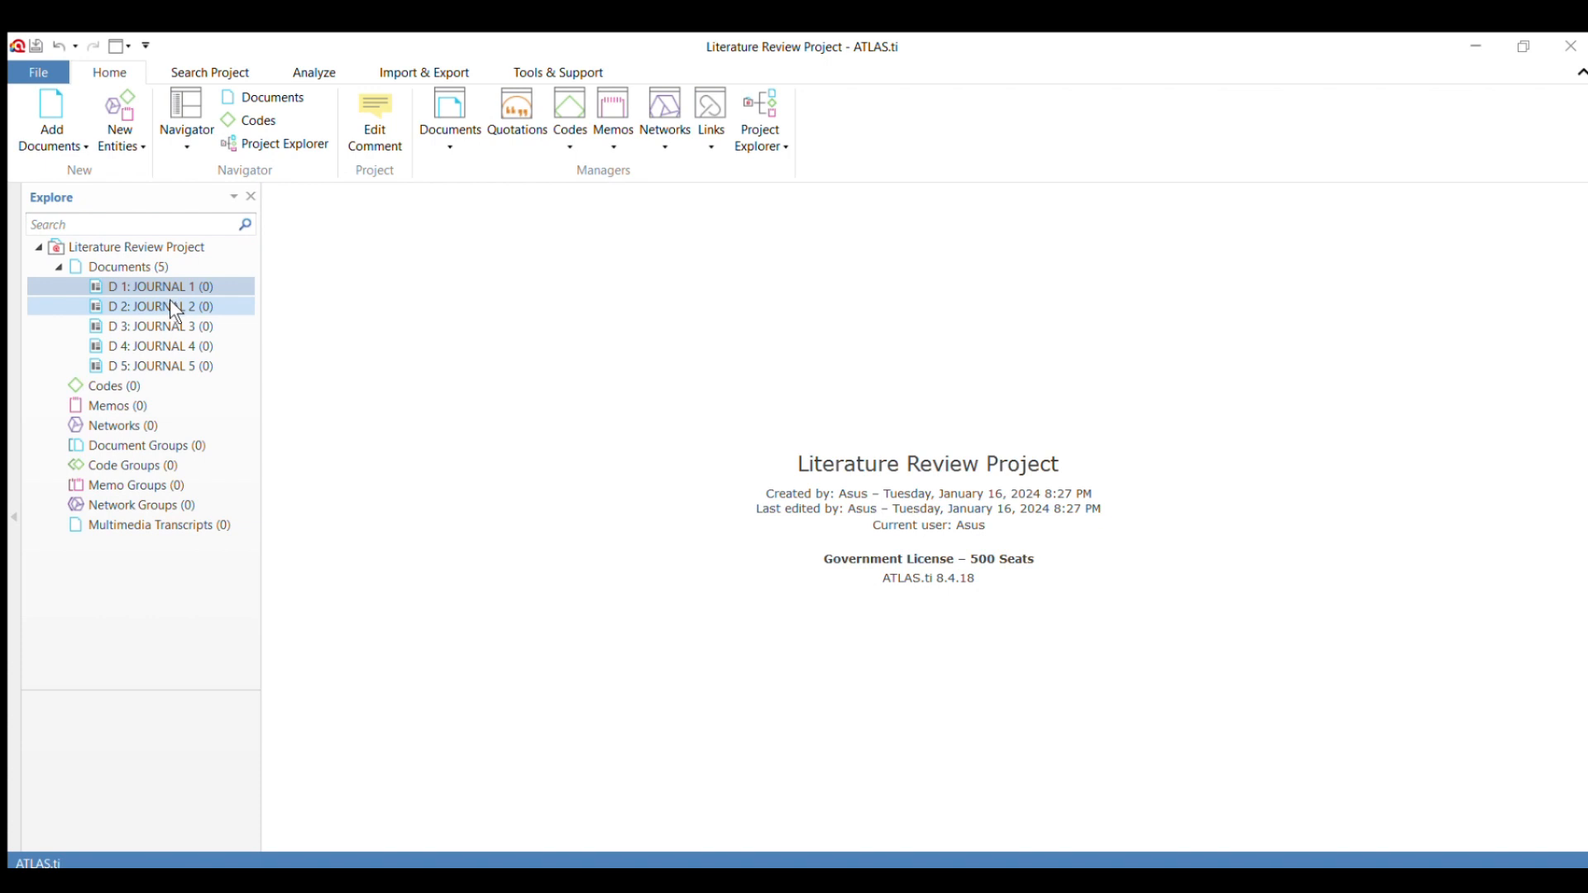
left_click(171, 300)
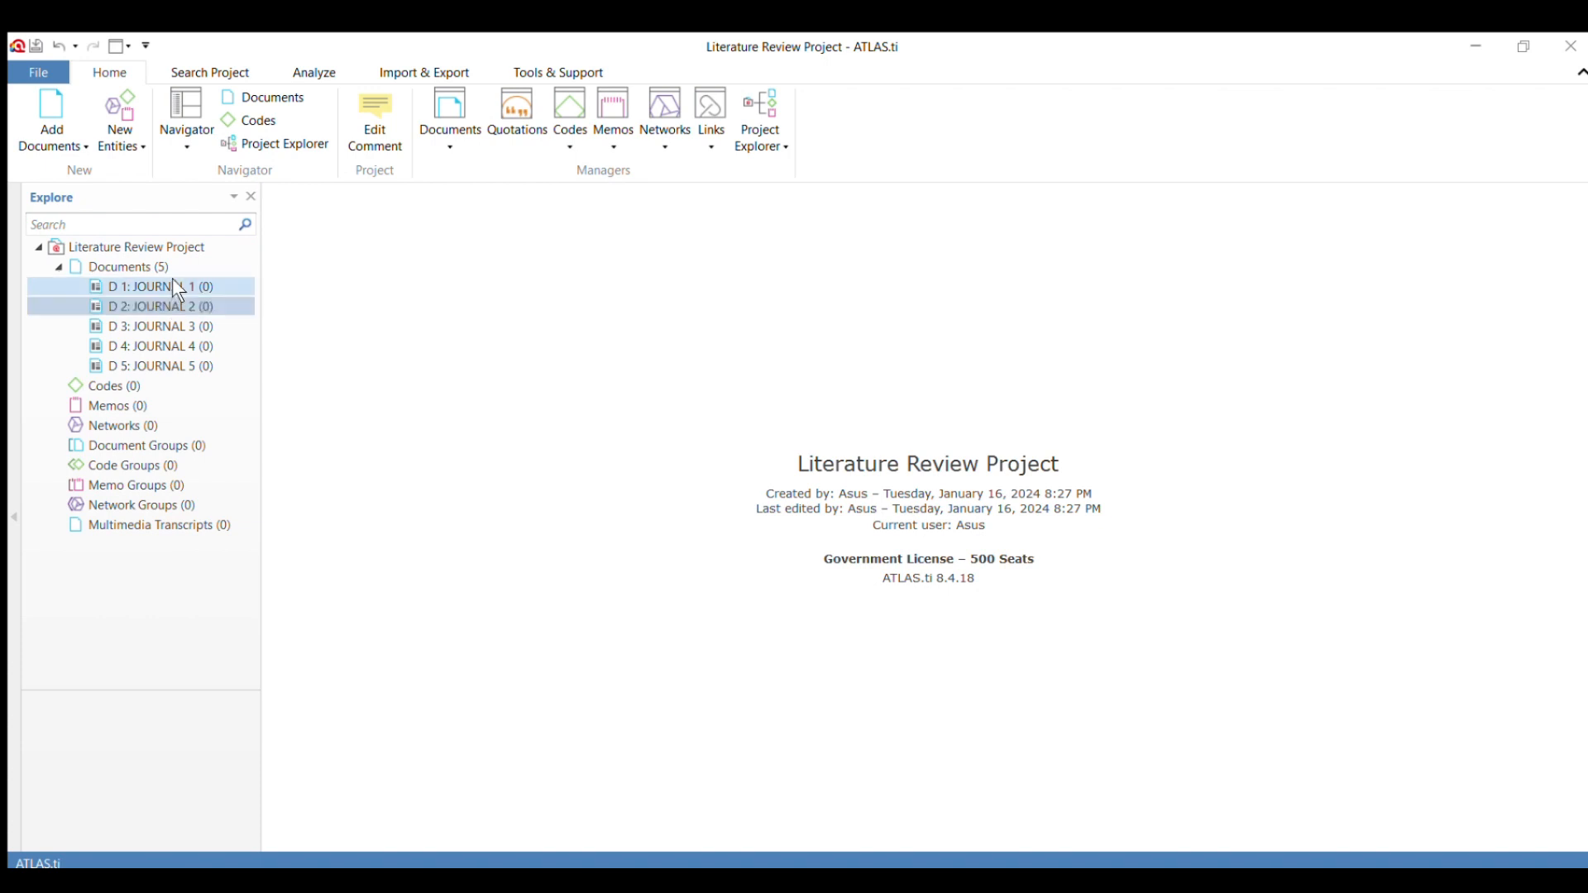
left_click(176, 290)
double_click(175, 285)
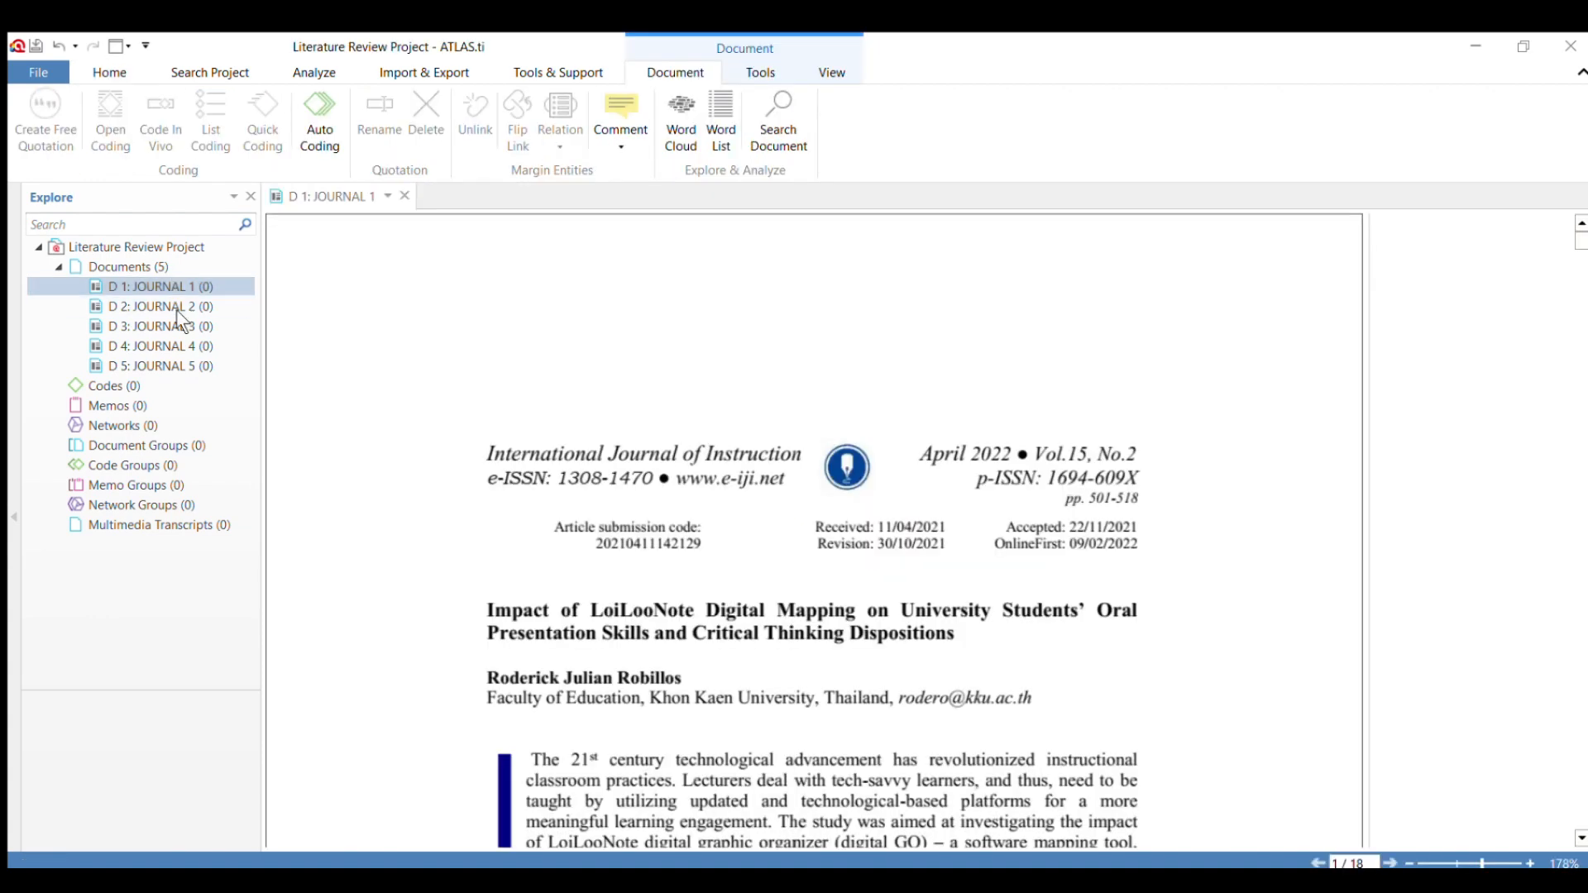
double_click(175, 308)
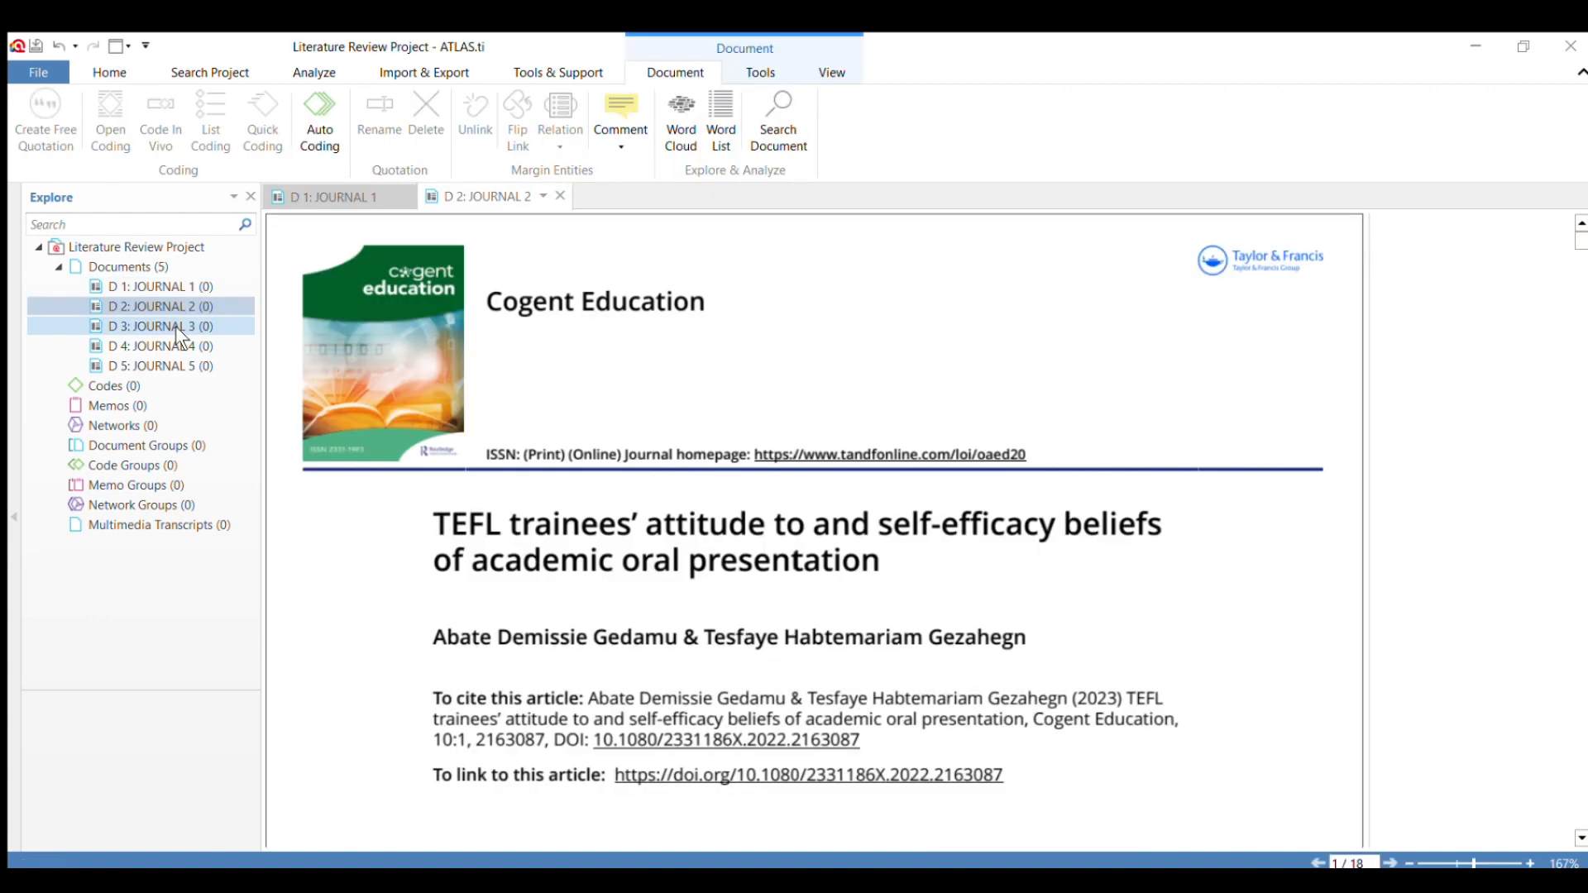
double_click(175, 323)
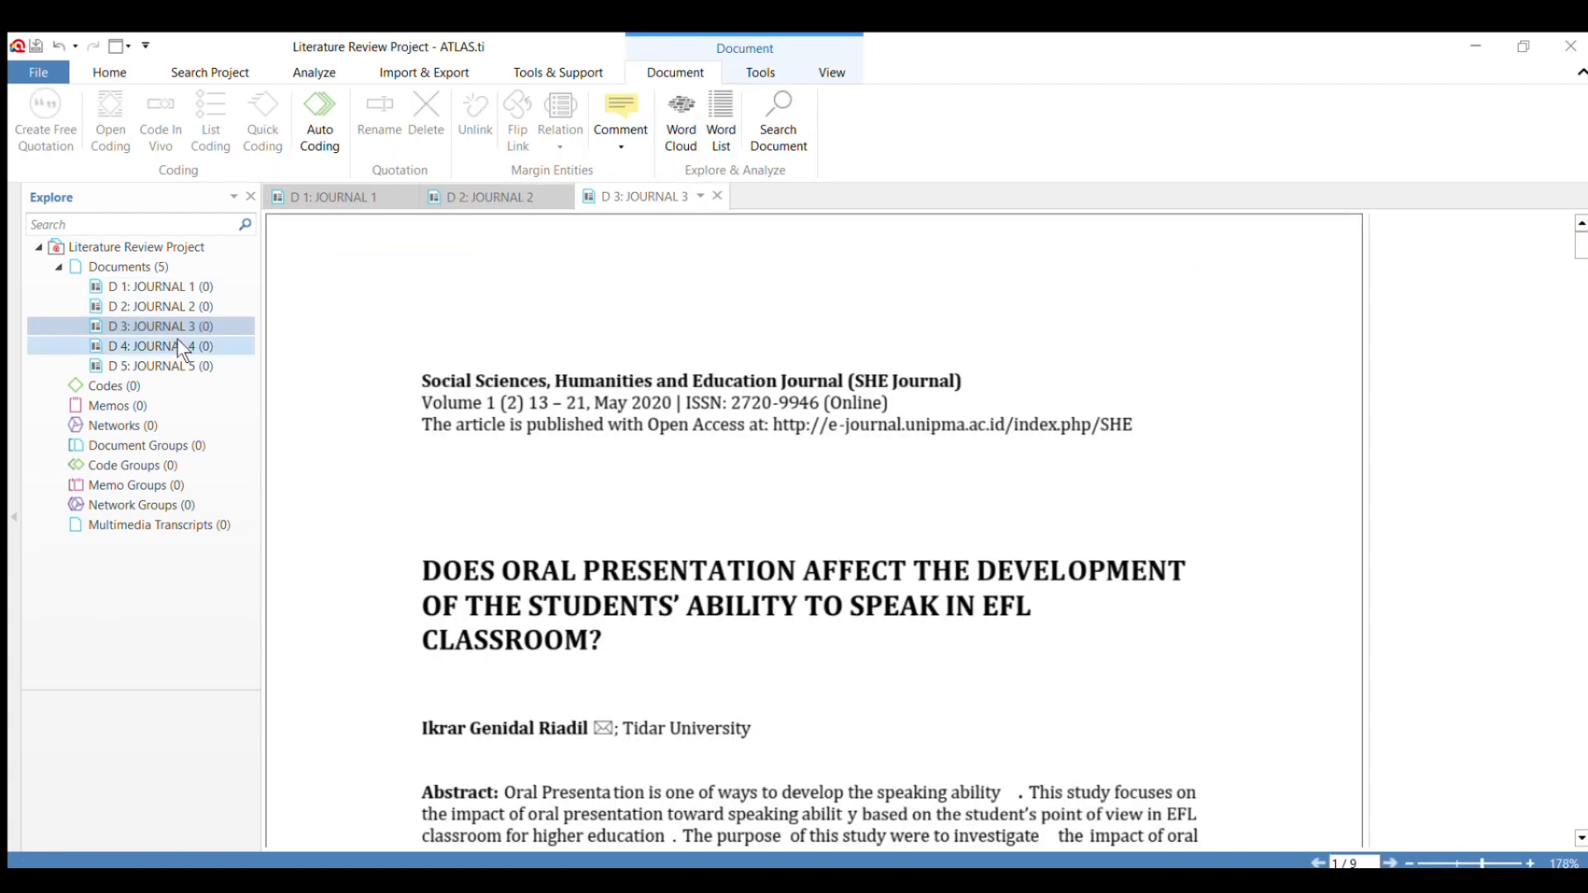
double_click(176, 343)
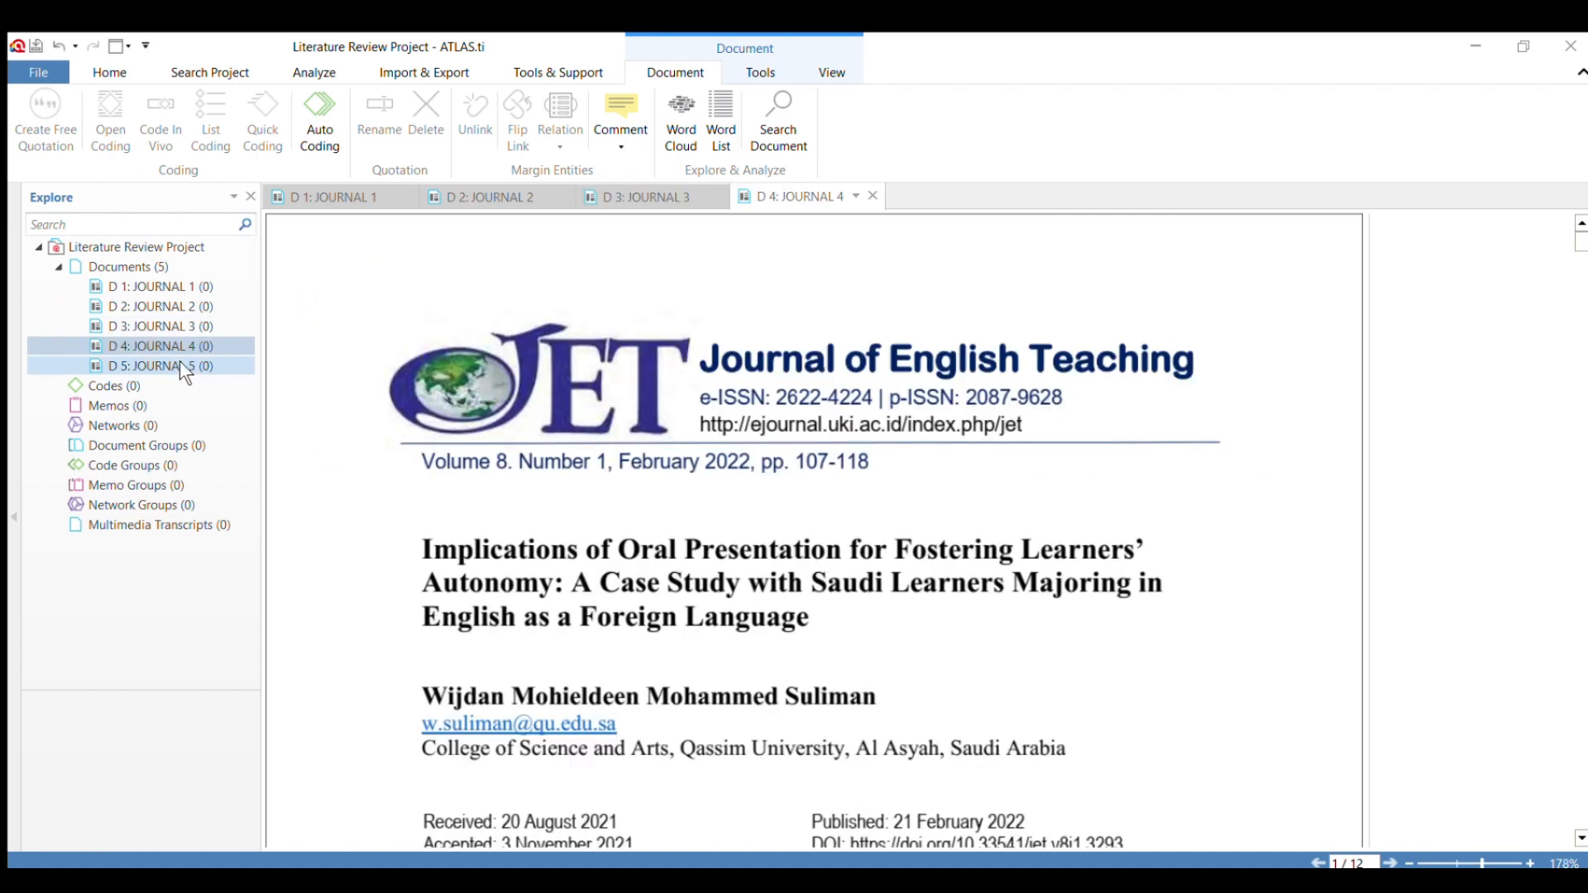
left_click(180, 364)
left_click(180, 361)
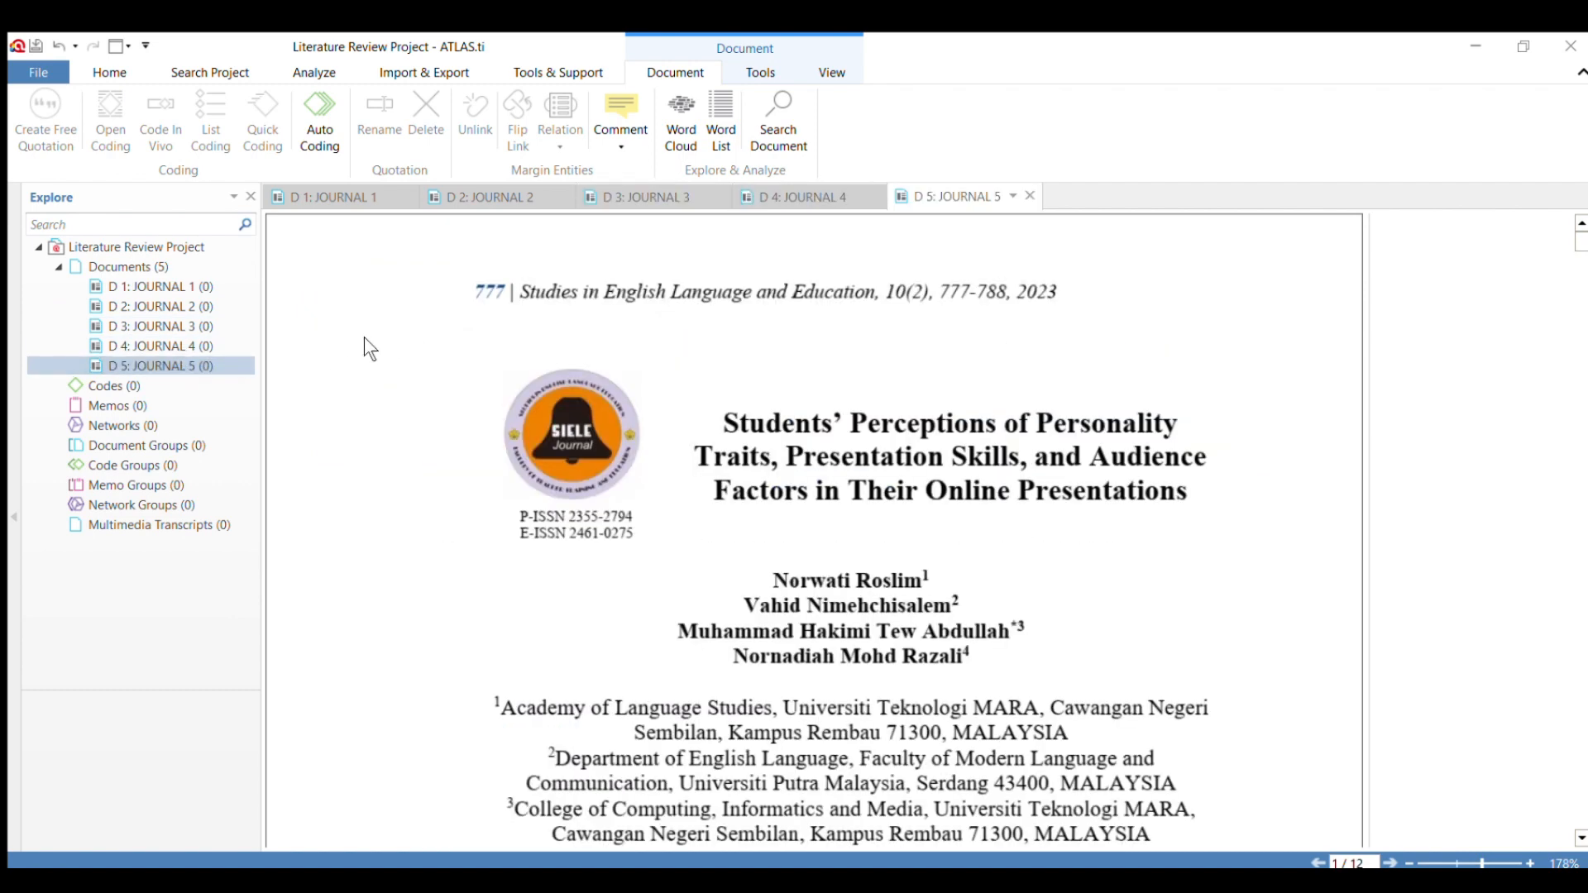
Rename the document JOURNAL 1 to its author's surname followed by the year in parentheses, (2022).
left_click(332, 193)
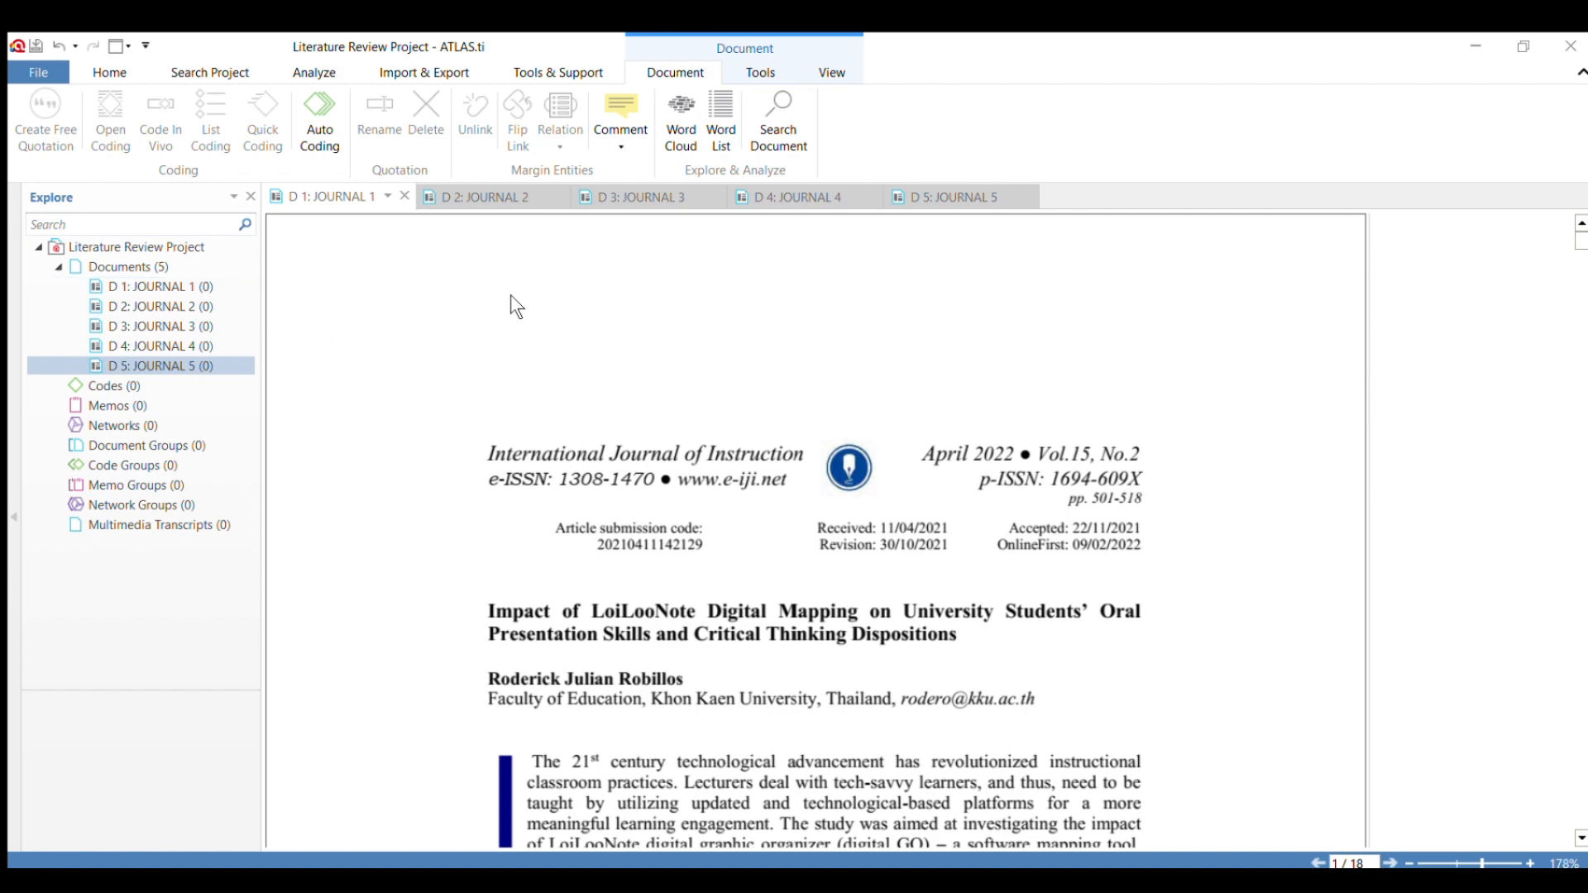
left_click(211, 286)
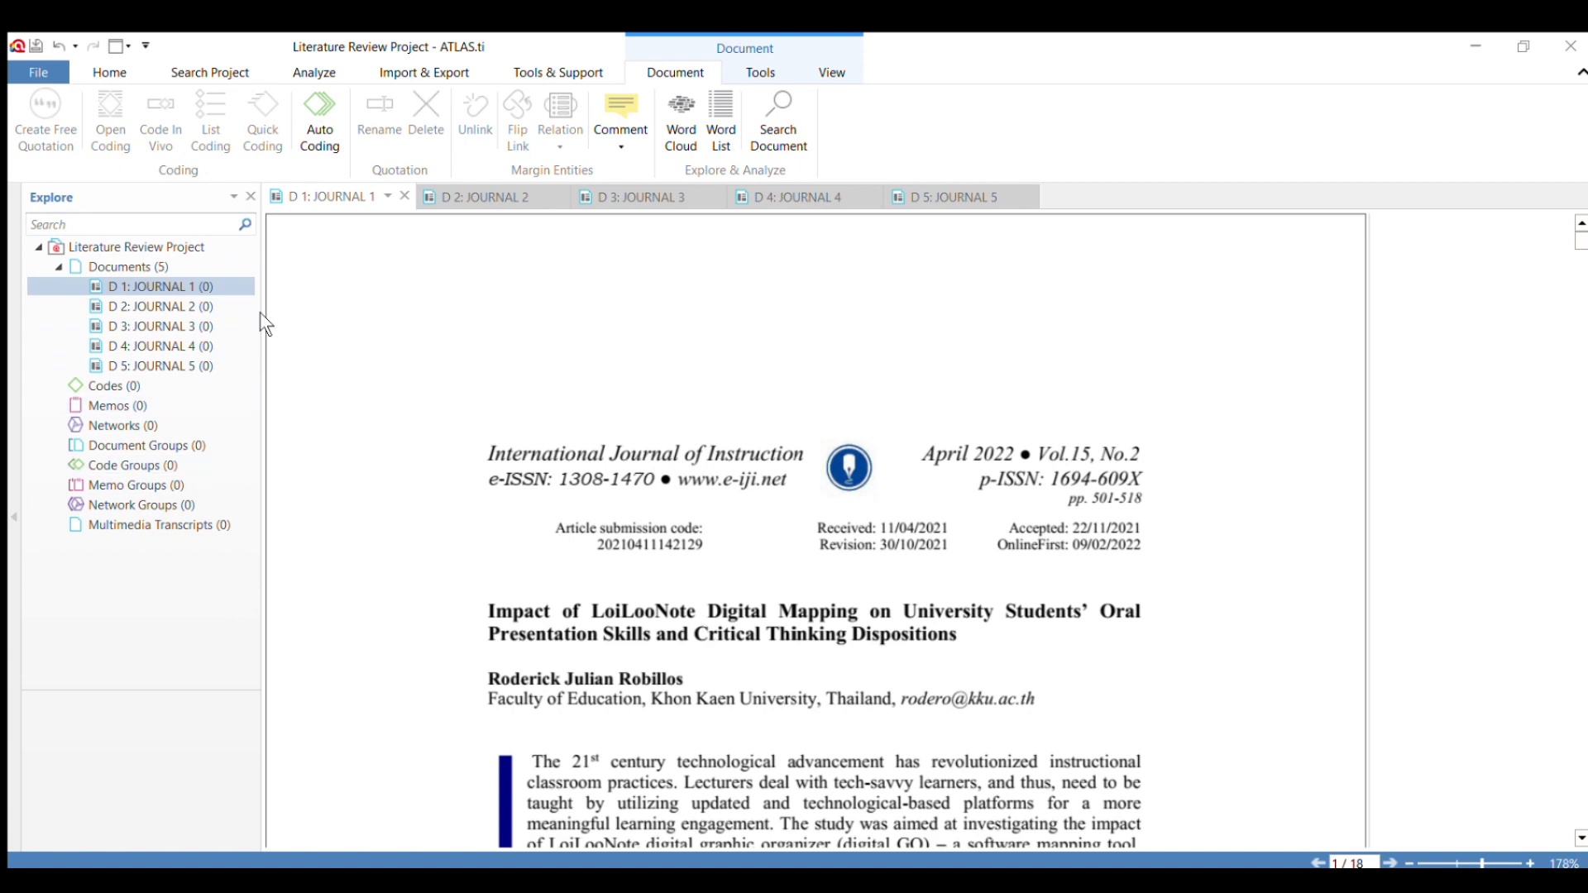
scroll(300, 258, "down", 1)
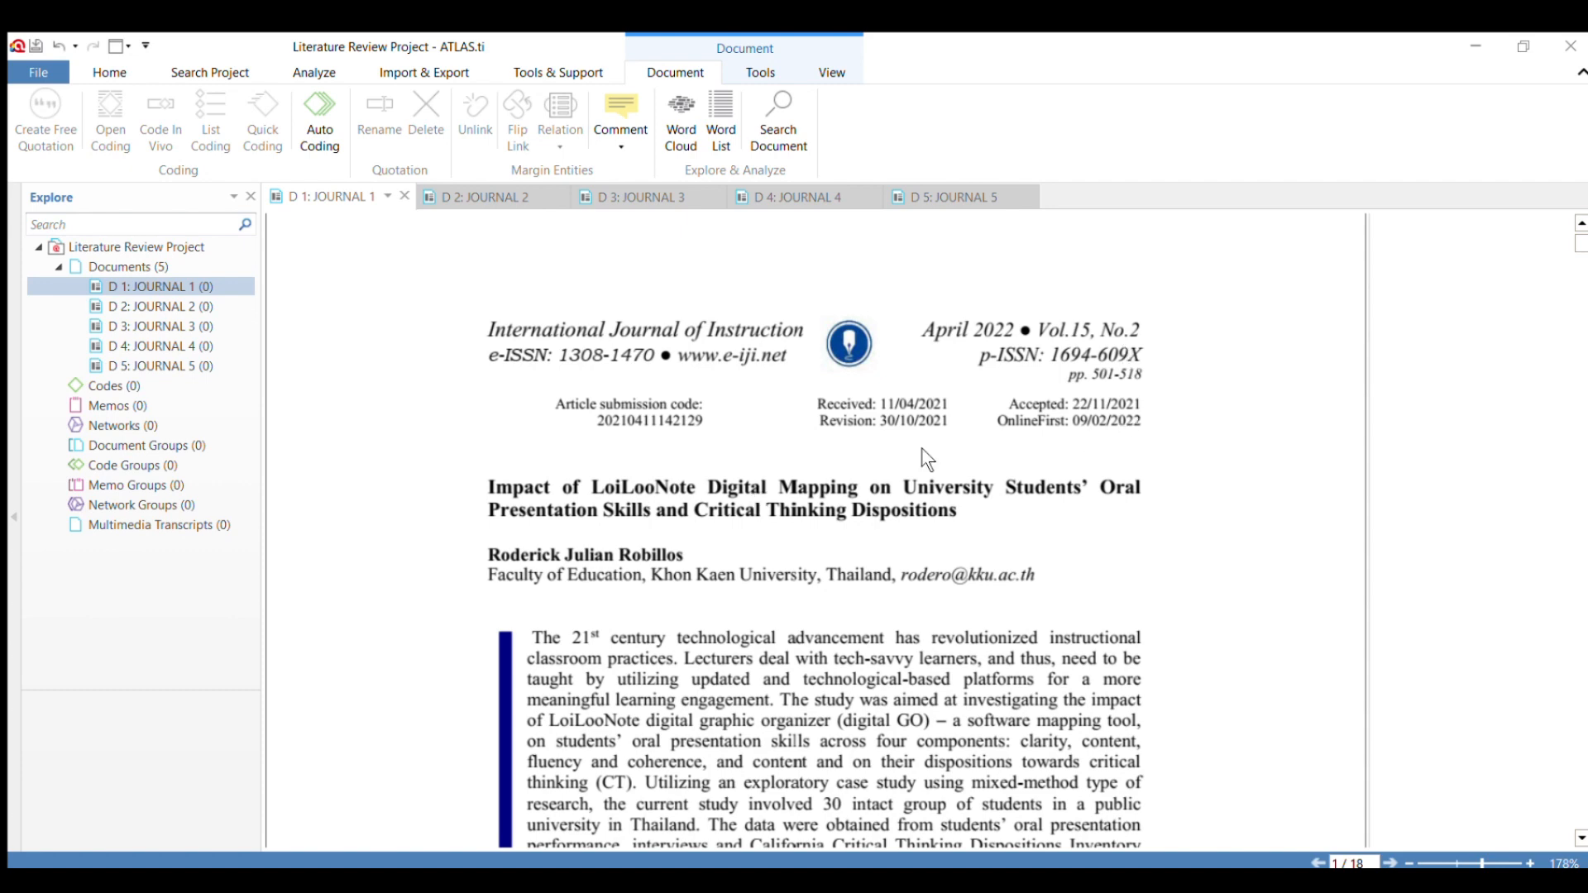
scroll(1096, 434, "down", 9)
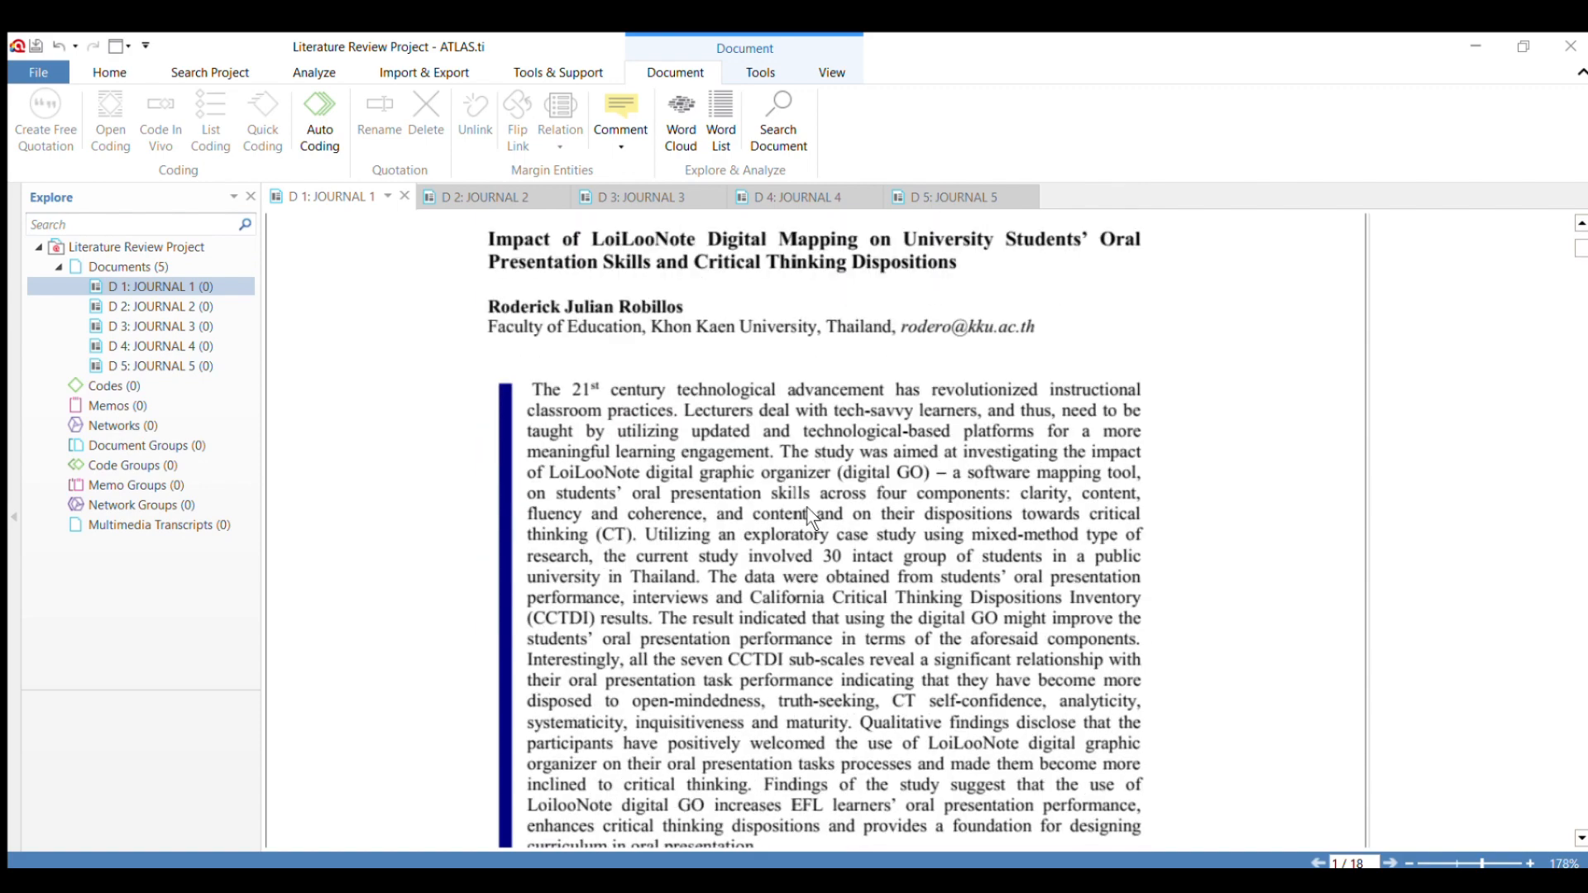
scroll(733, 425, "up", 9)
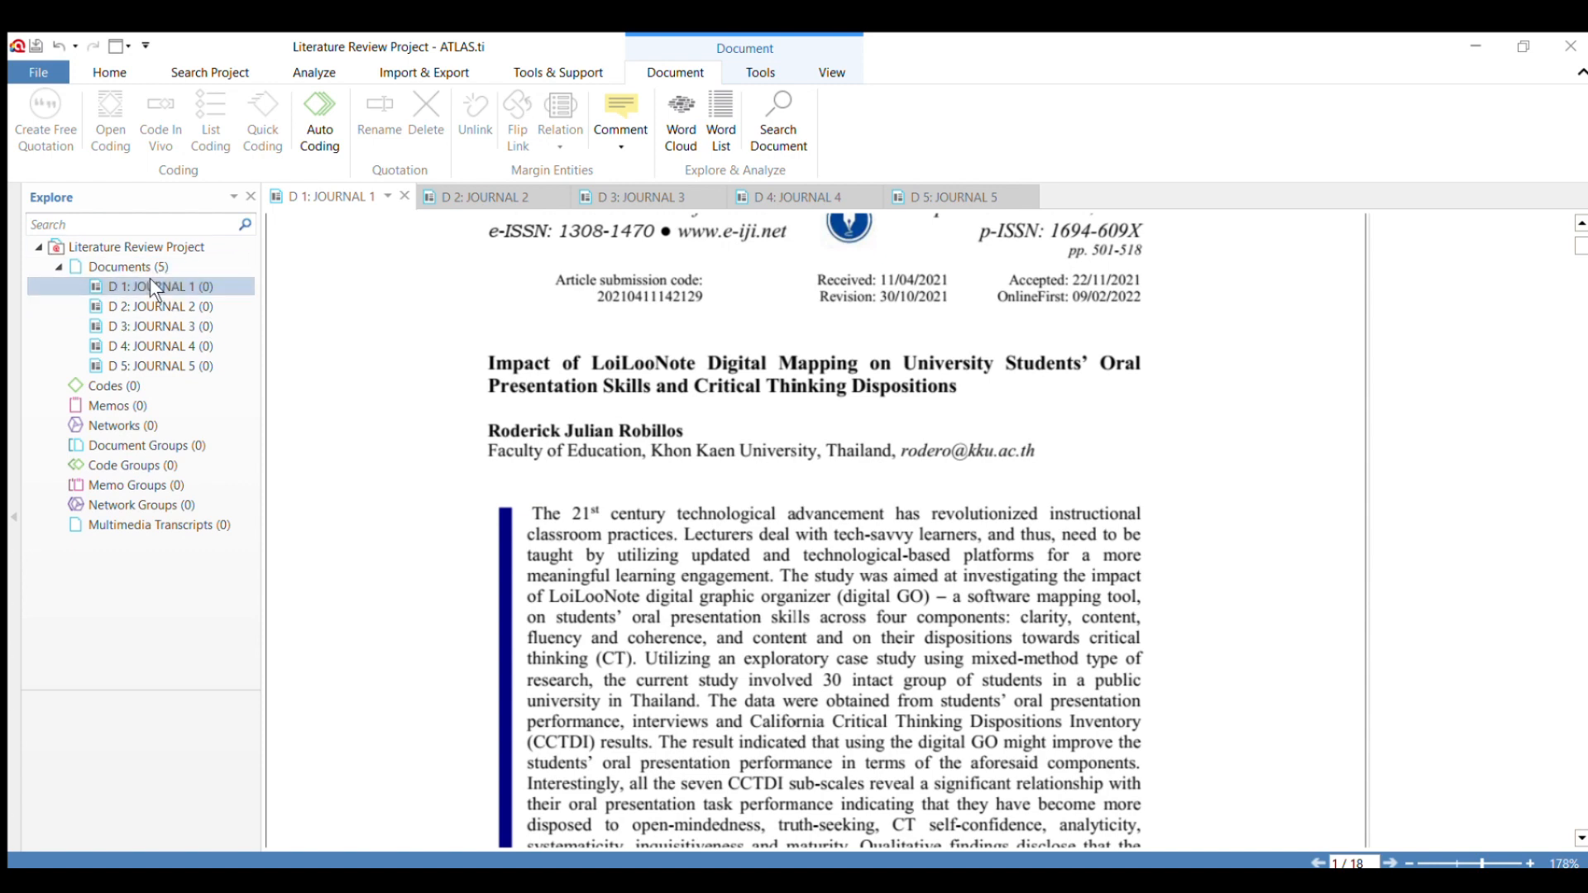
key("F2")
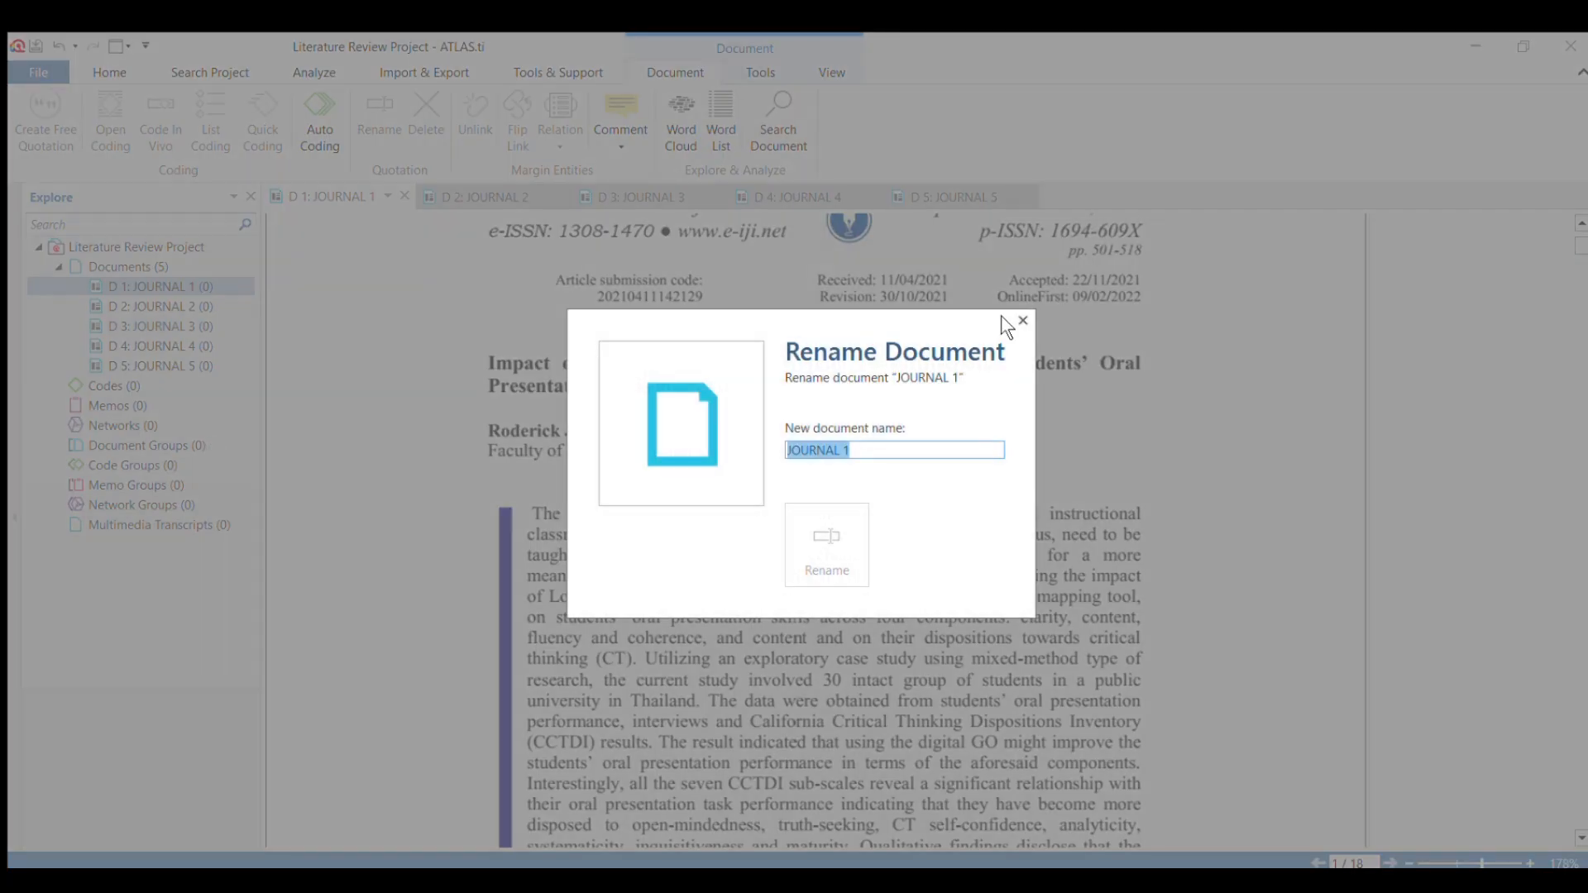
left_click(1022, 321)
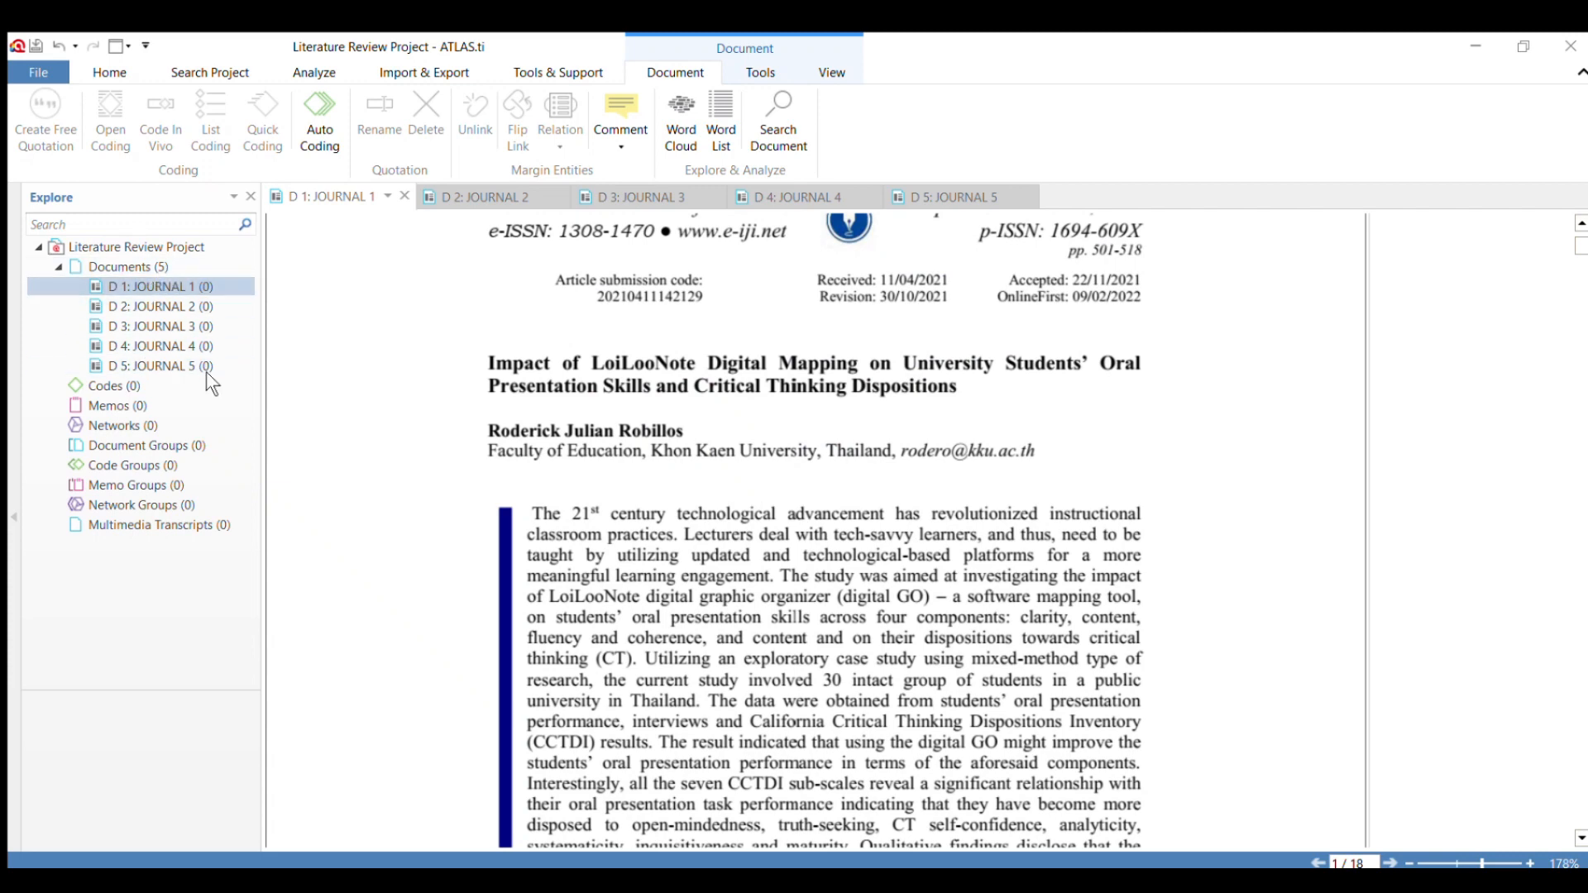
key("F2")
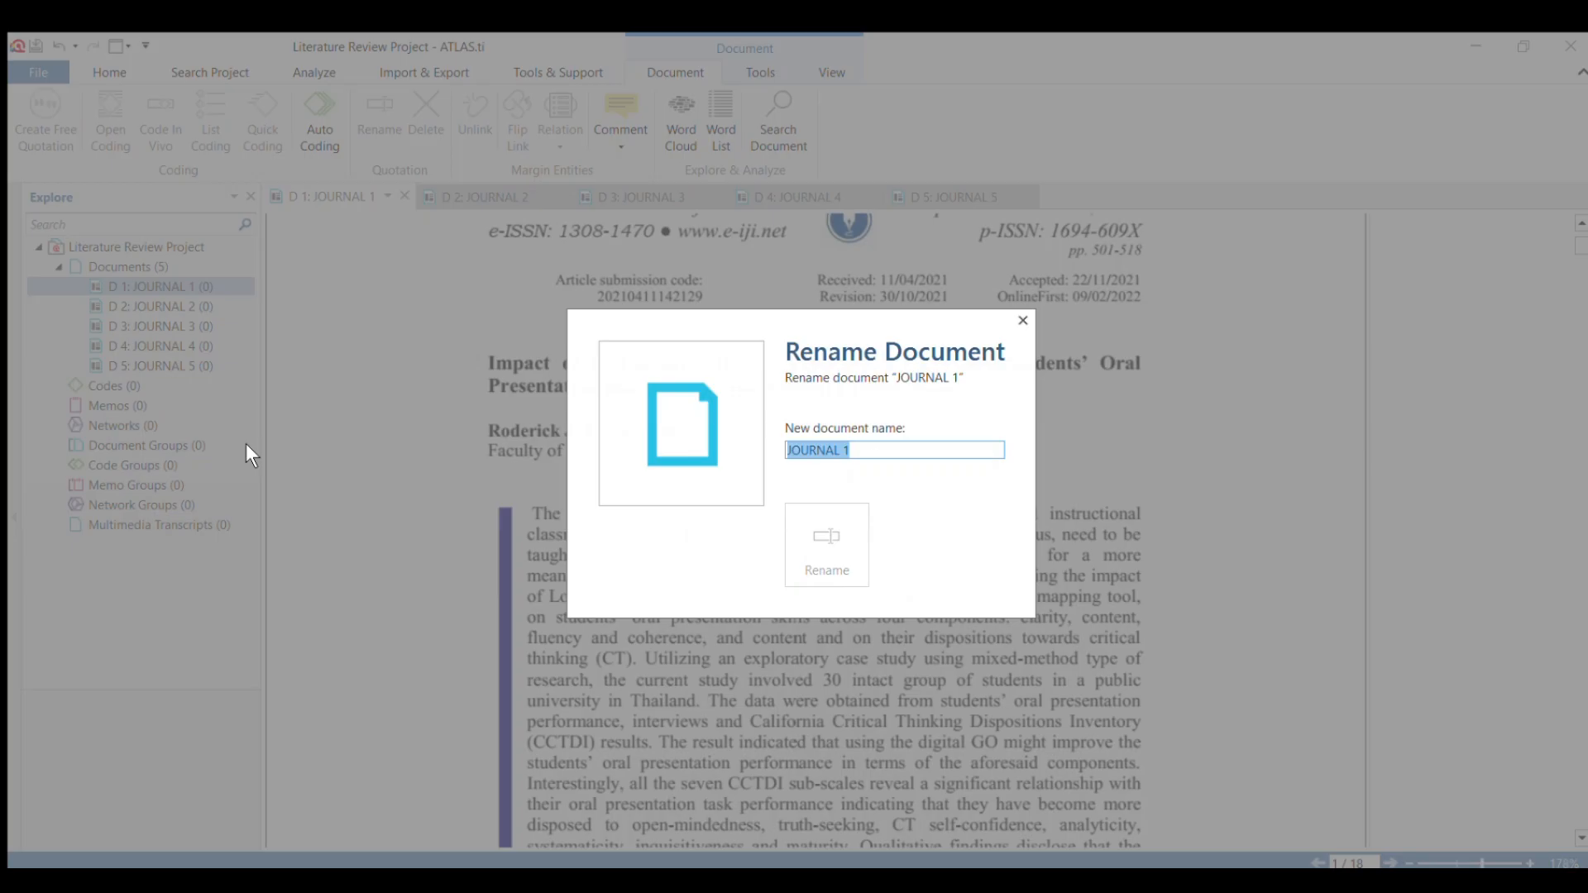
type("Robillo")
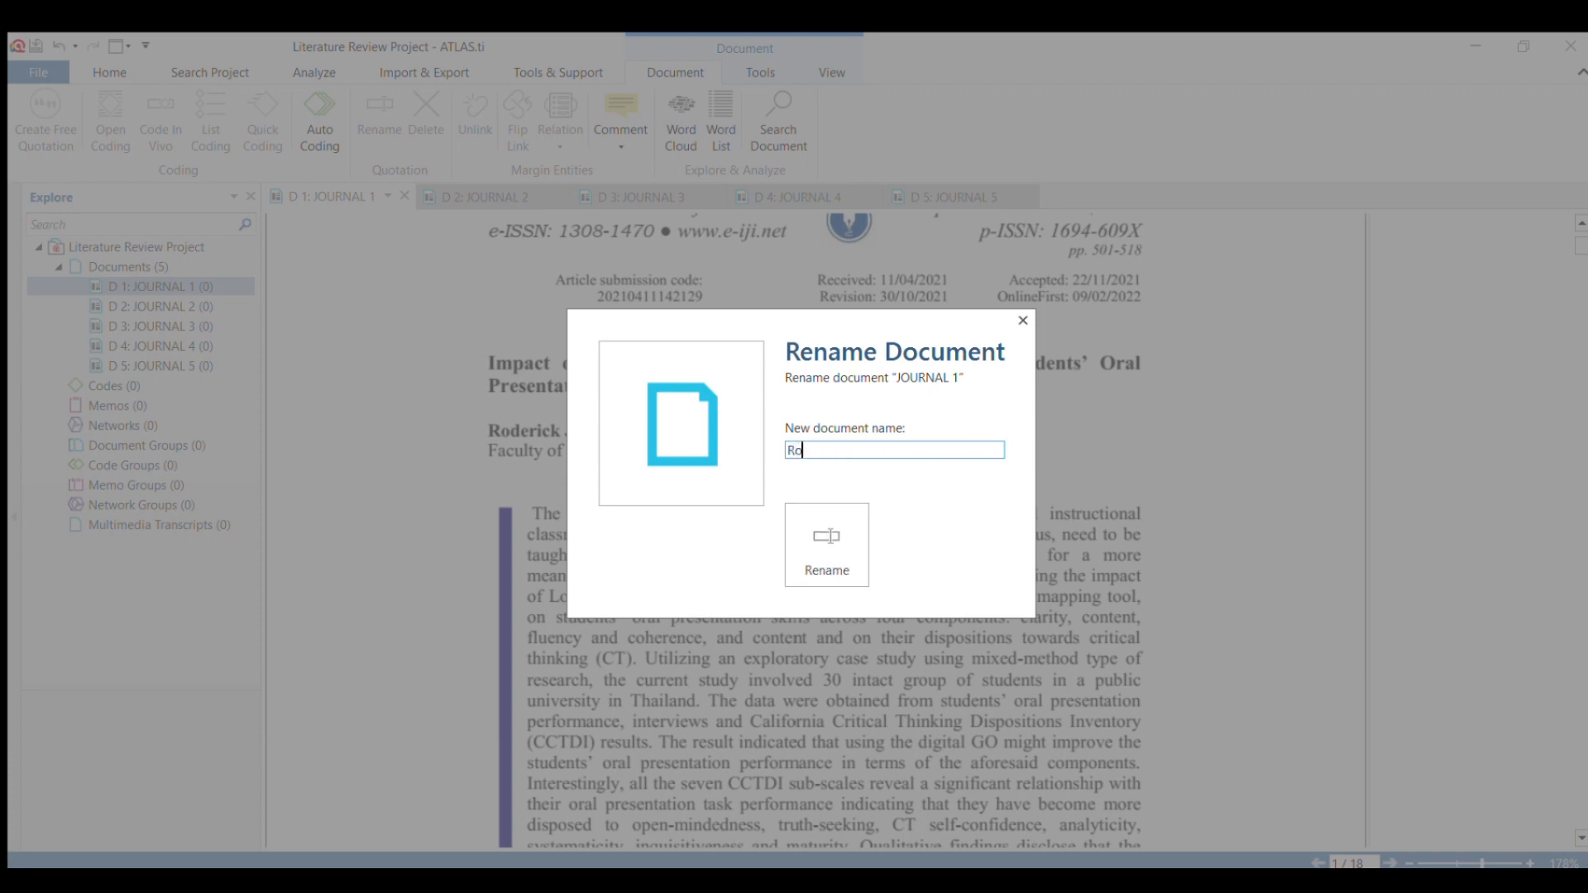
type("(2022)")
left_click(819, 523)
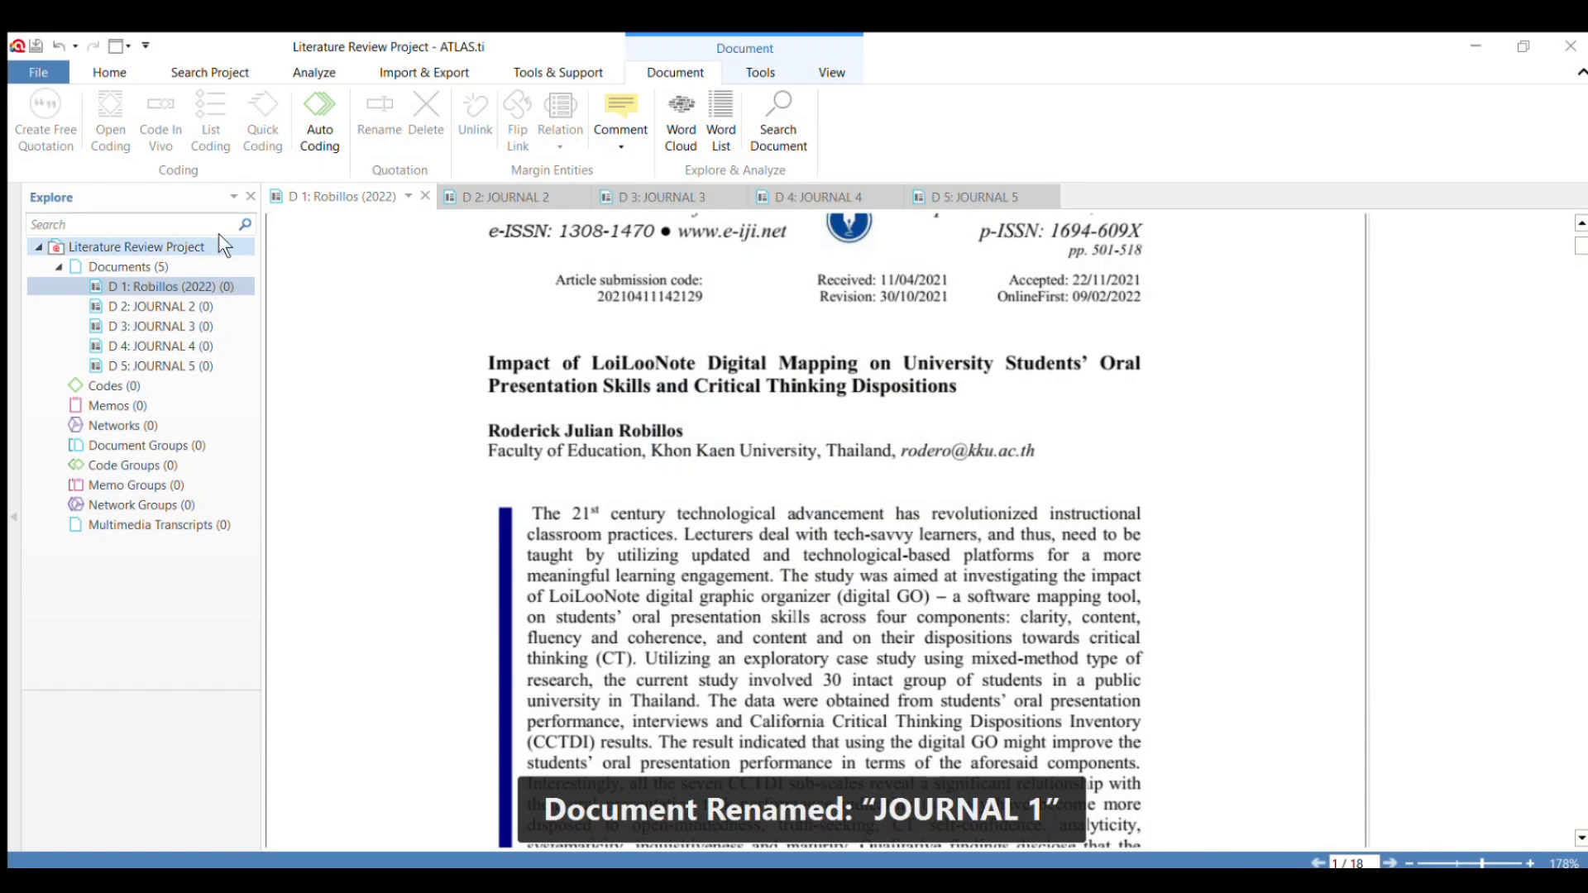
Examine the first page of JOURNAL 2 for its authors and publication date.
left_click(464, 198)
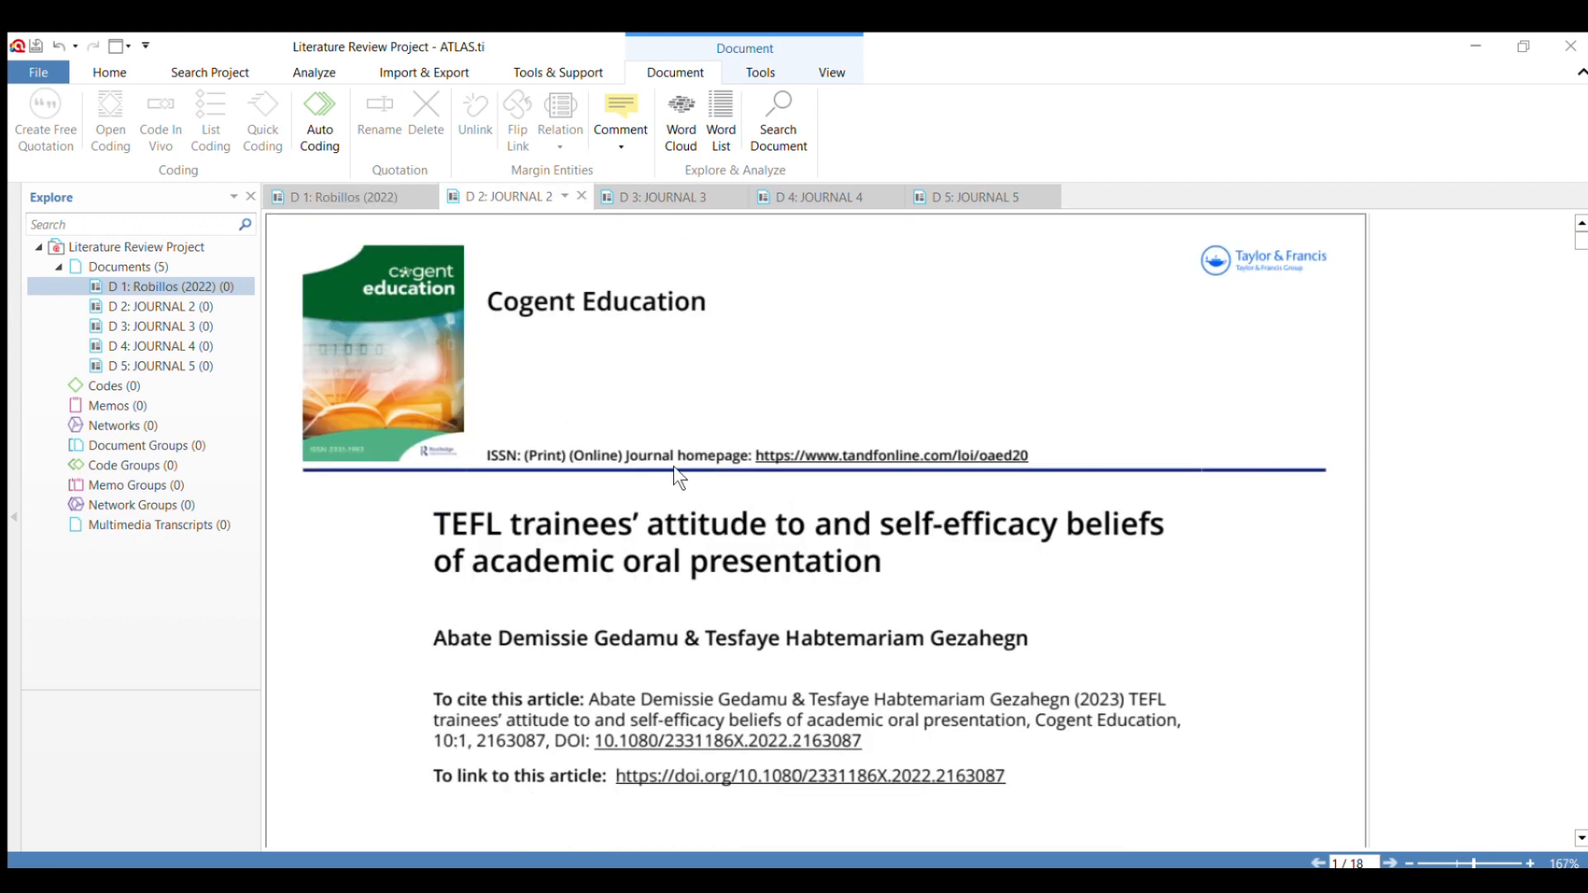
scroll(673, 465, "down", 1)
scroll(674, 465, "up", 1)
scroll(670, 481, "down", 3)
scroll(668, 478, "down", 2)
scroll(667, 473, "down", 4)
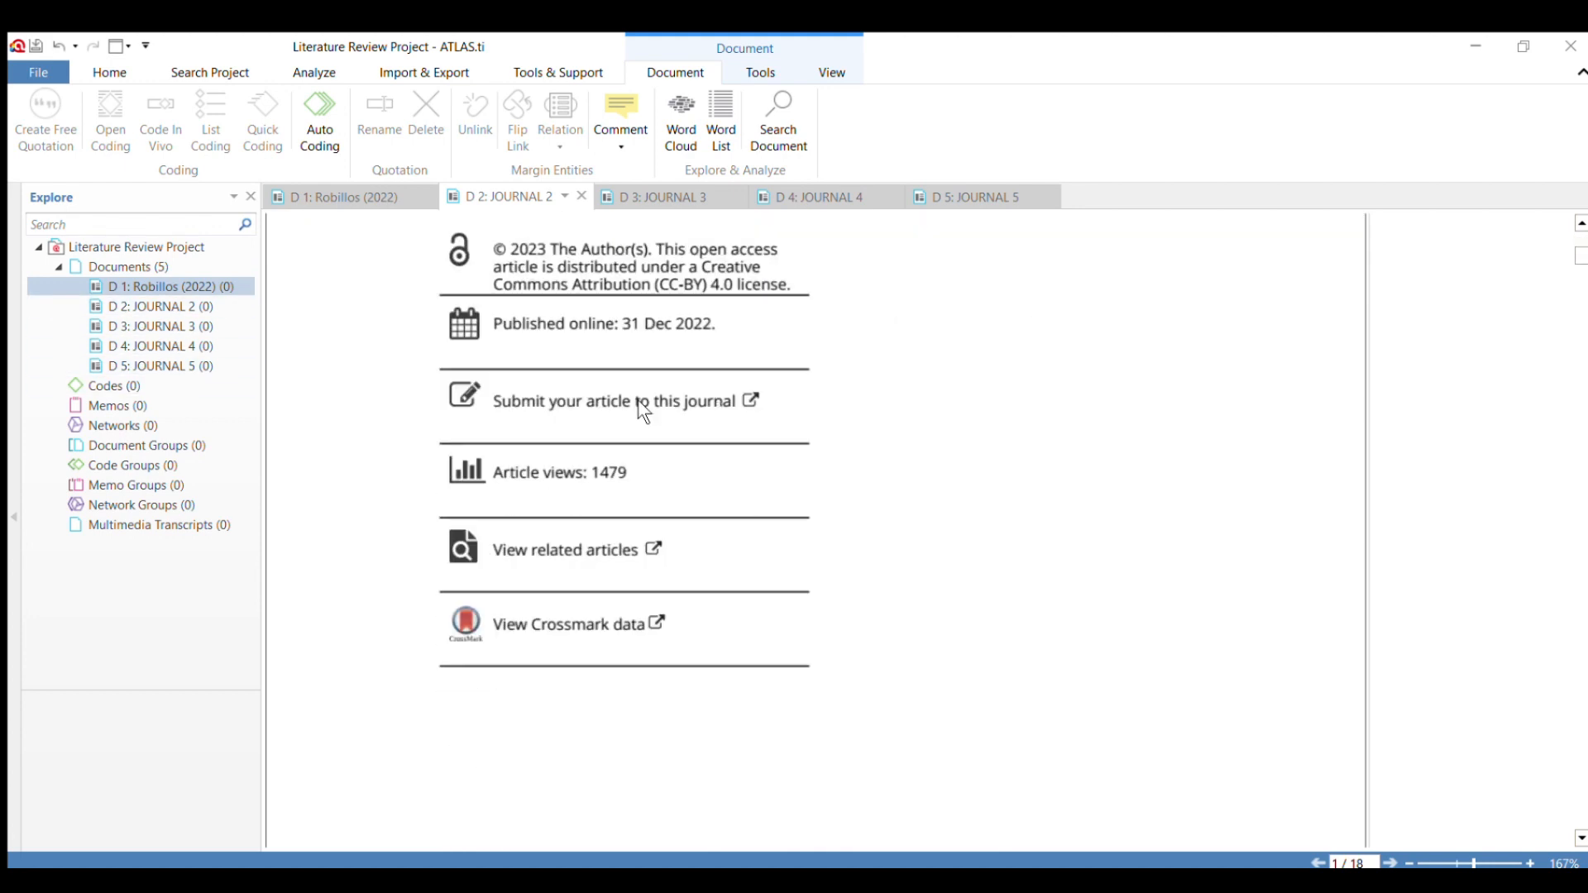
scroll(638, 399, "up", 3)
scroll(652, 413, "up", 6)
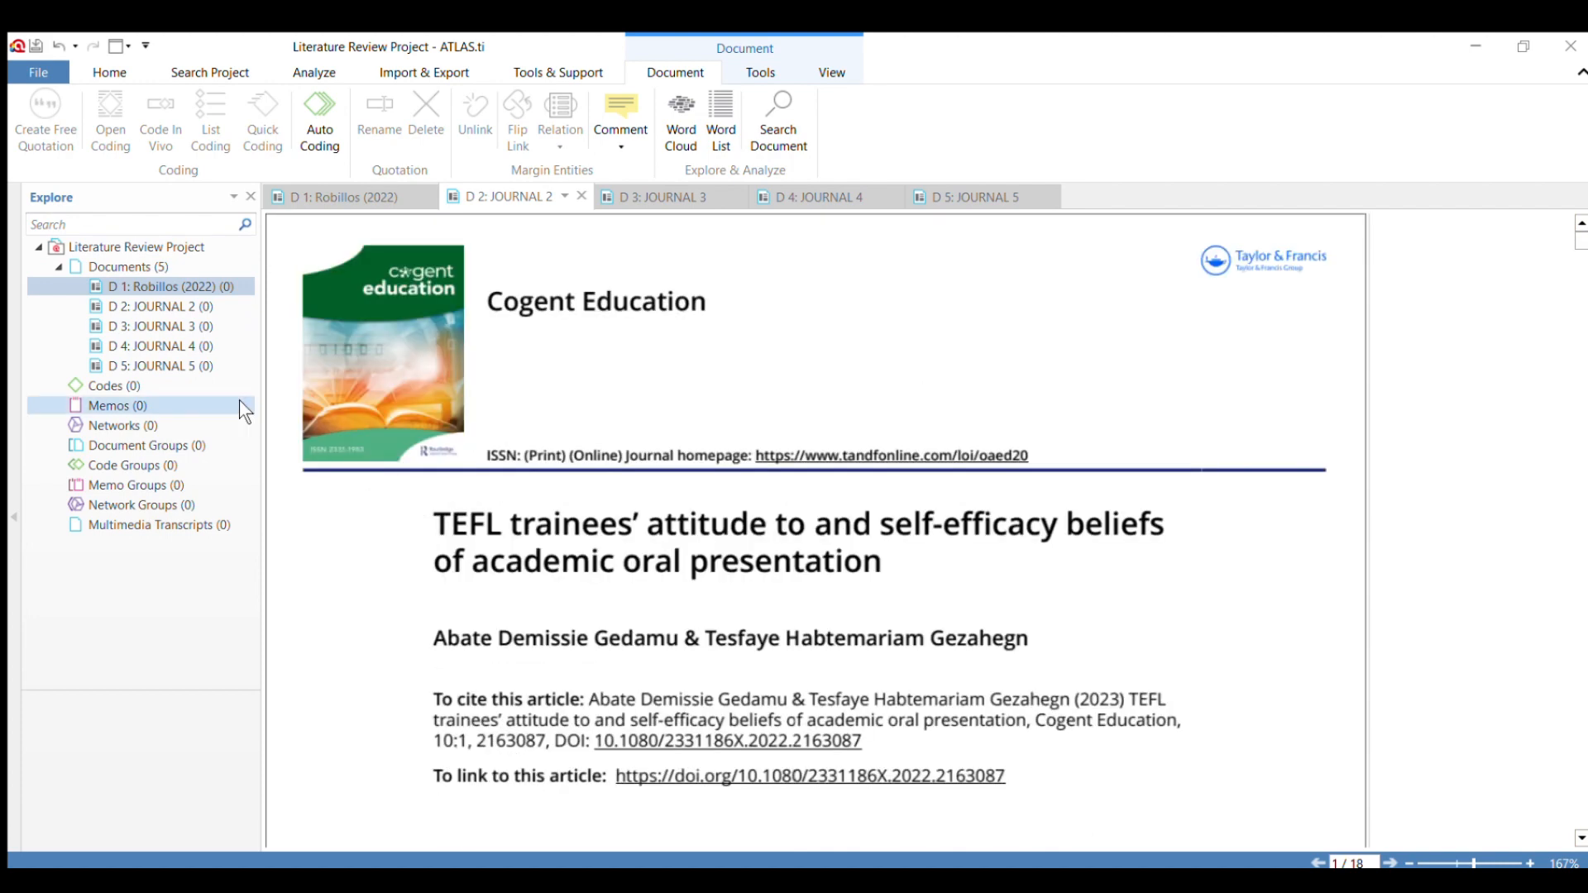
Rename the document JOURNAL 2 to its two authors' surnames joined by "and", followed by (2022).
left_click(141, 306)
left_click(529, 557)
scroll(529, 557, "down", 2)
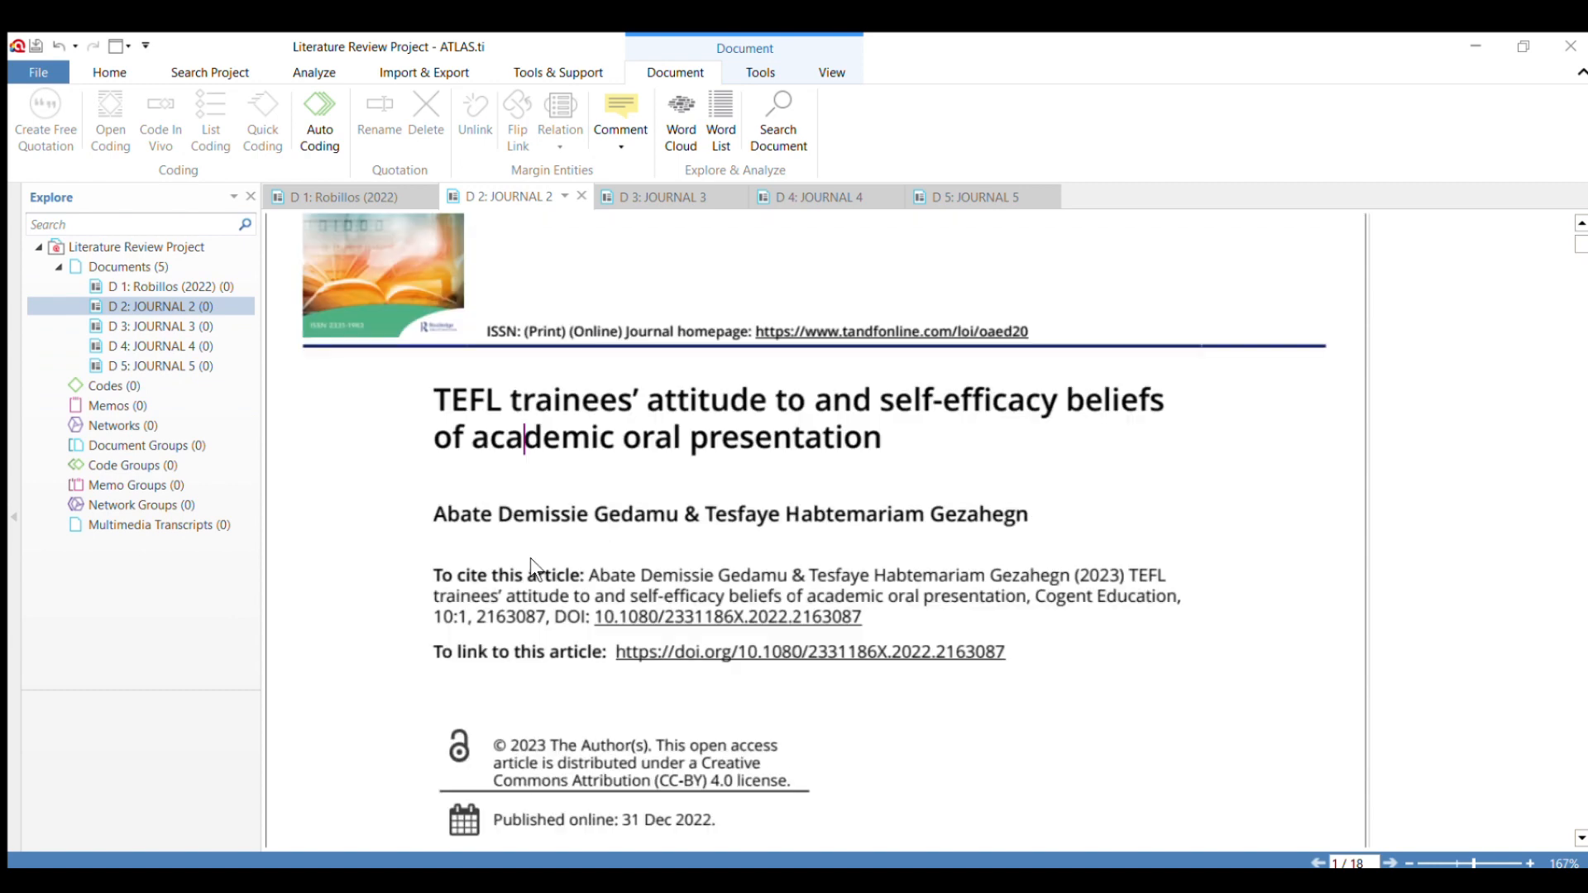
scroll(530, 558, "up", 1)
scroll(529, 557, "up", 1)
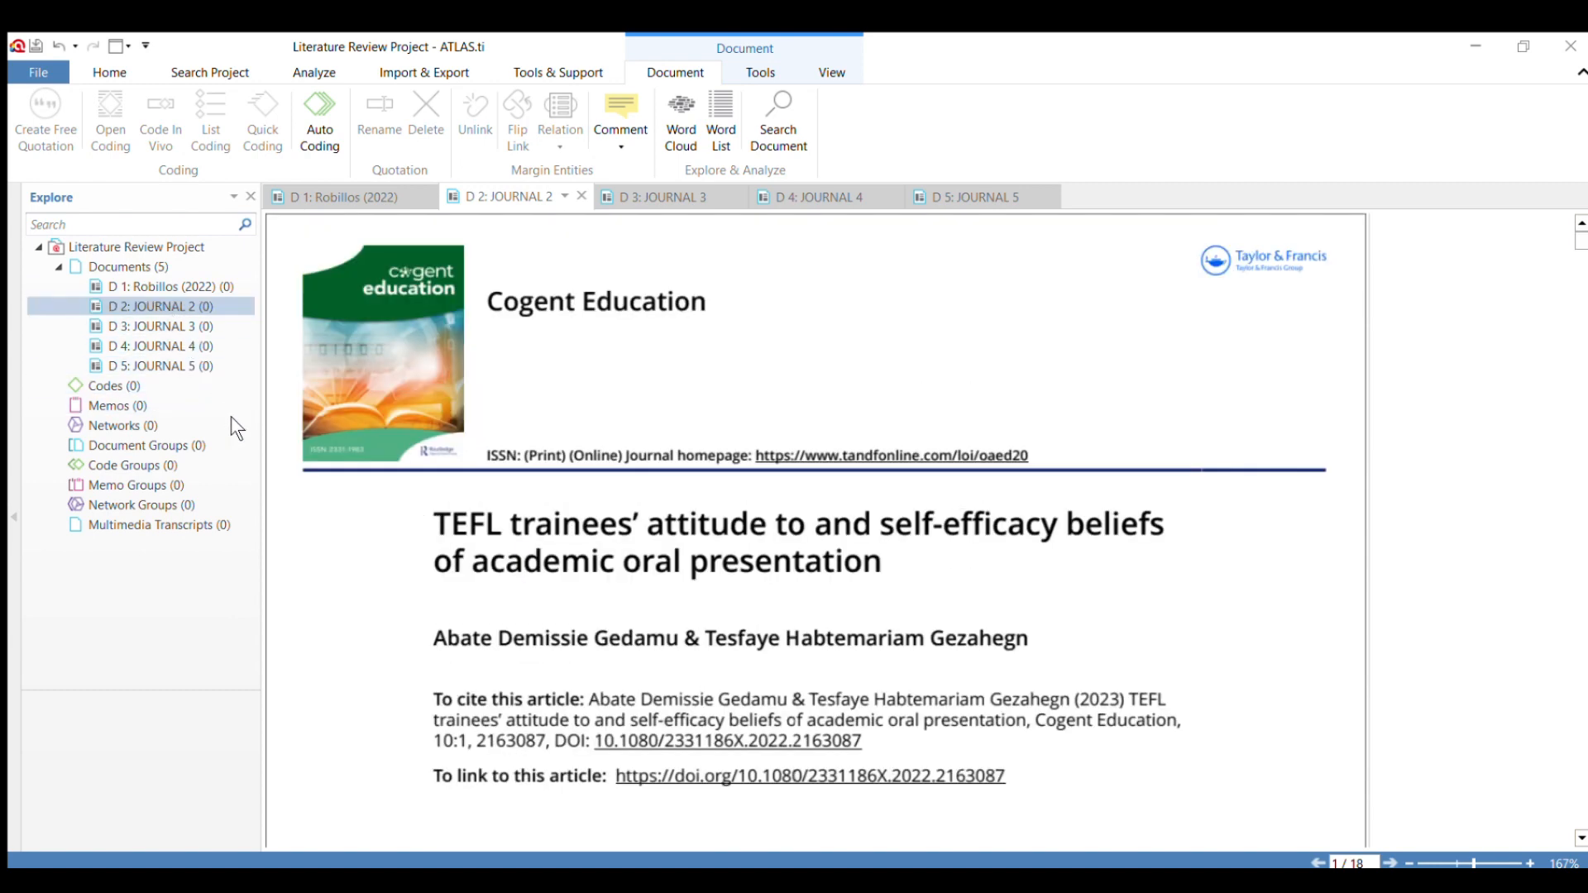
key("F2")
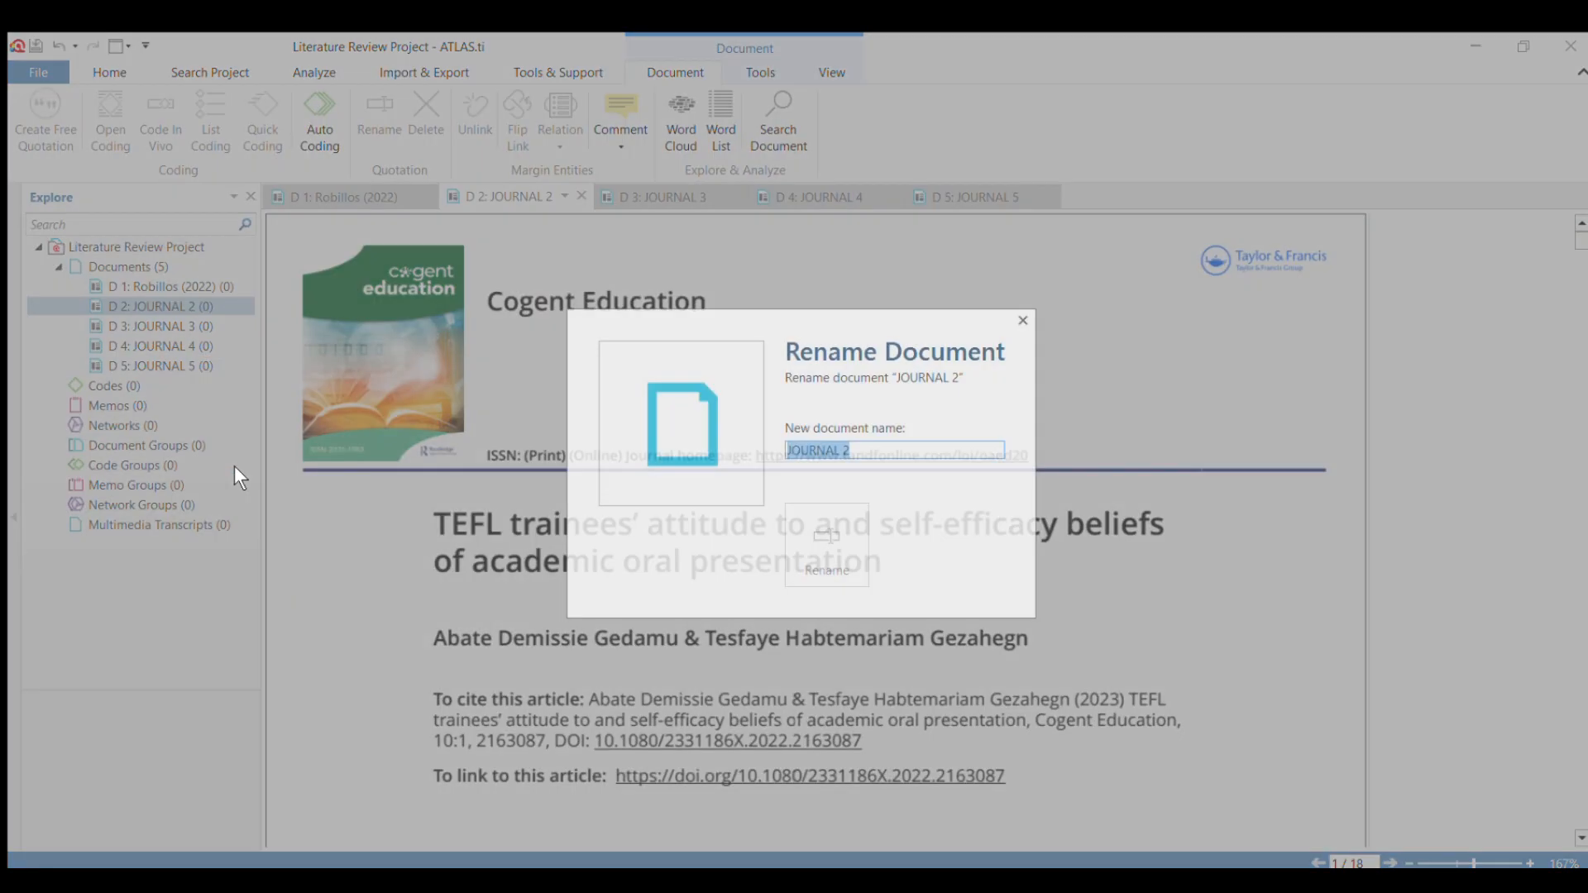
key("BackSpace")
type("Ge")
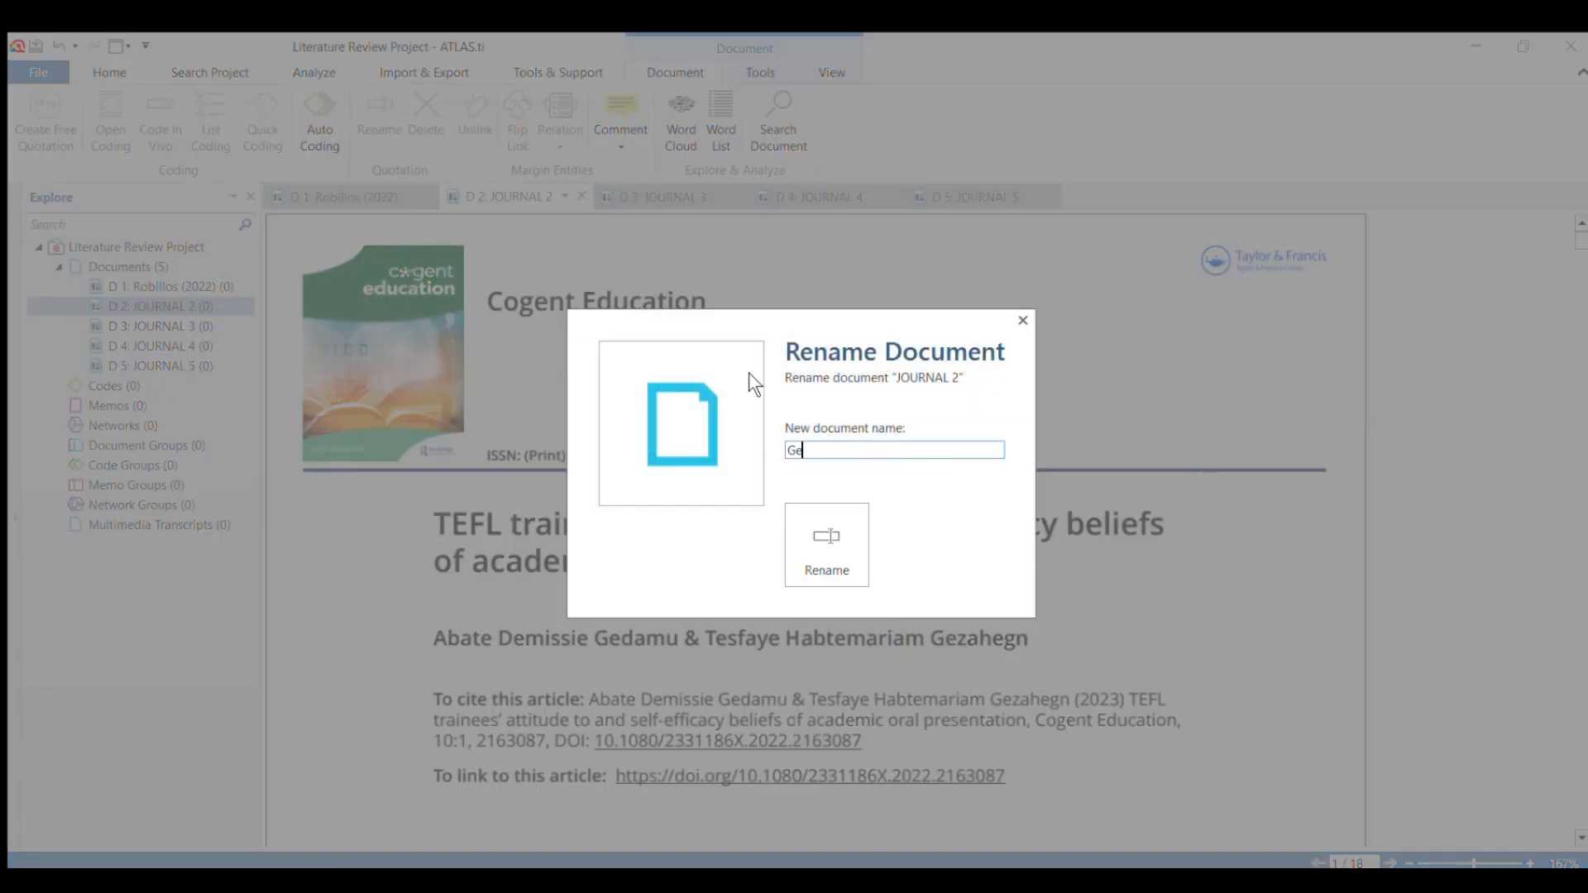
type("damu and Gezahegn (2022)")
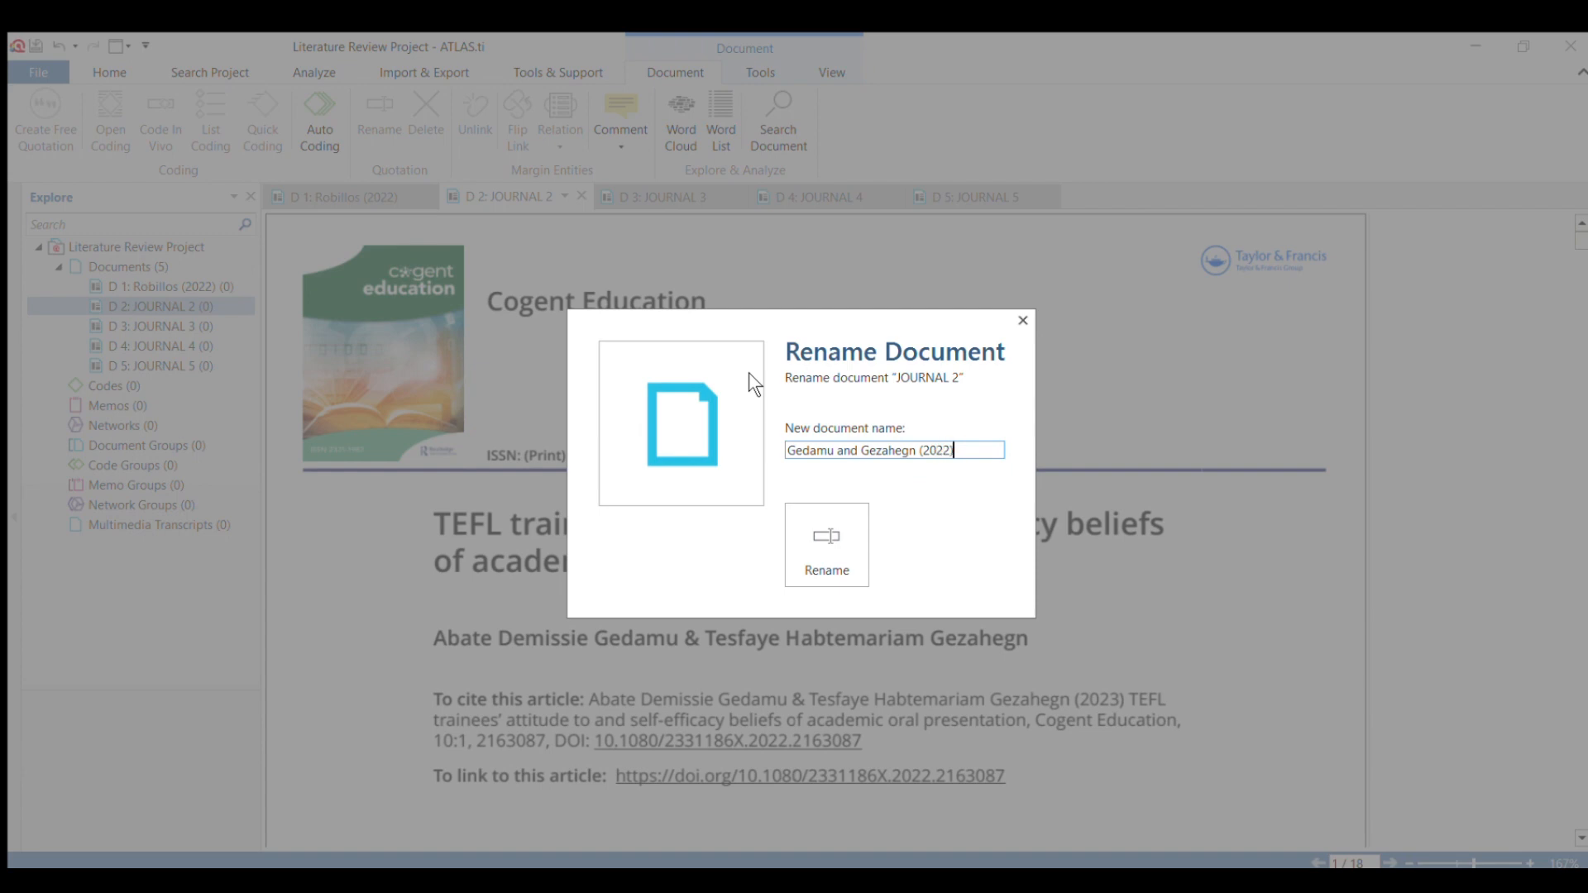
left_click(812, 506)
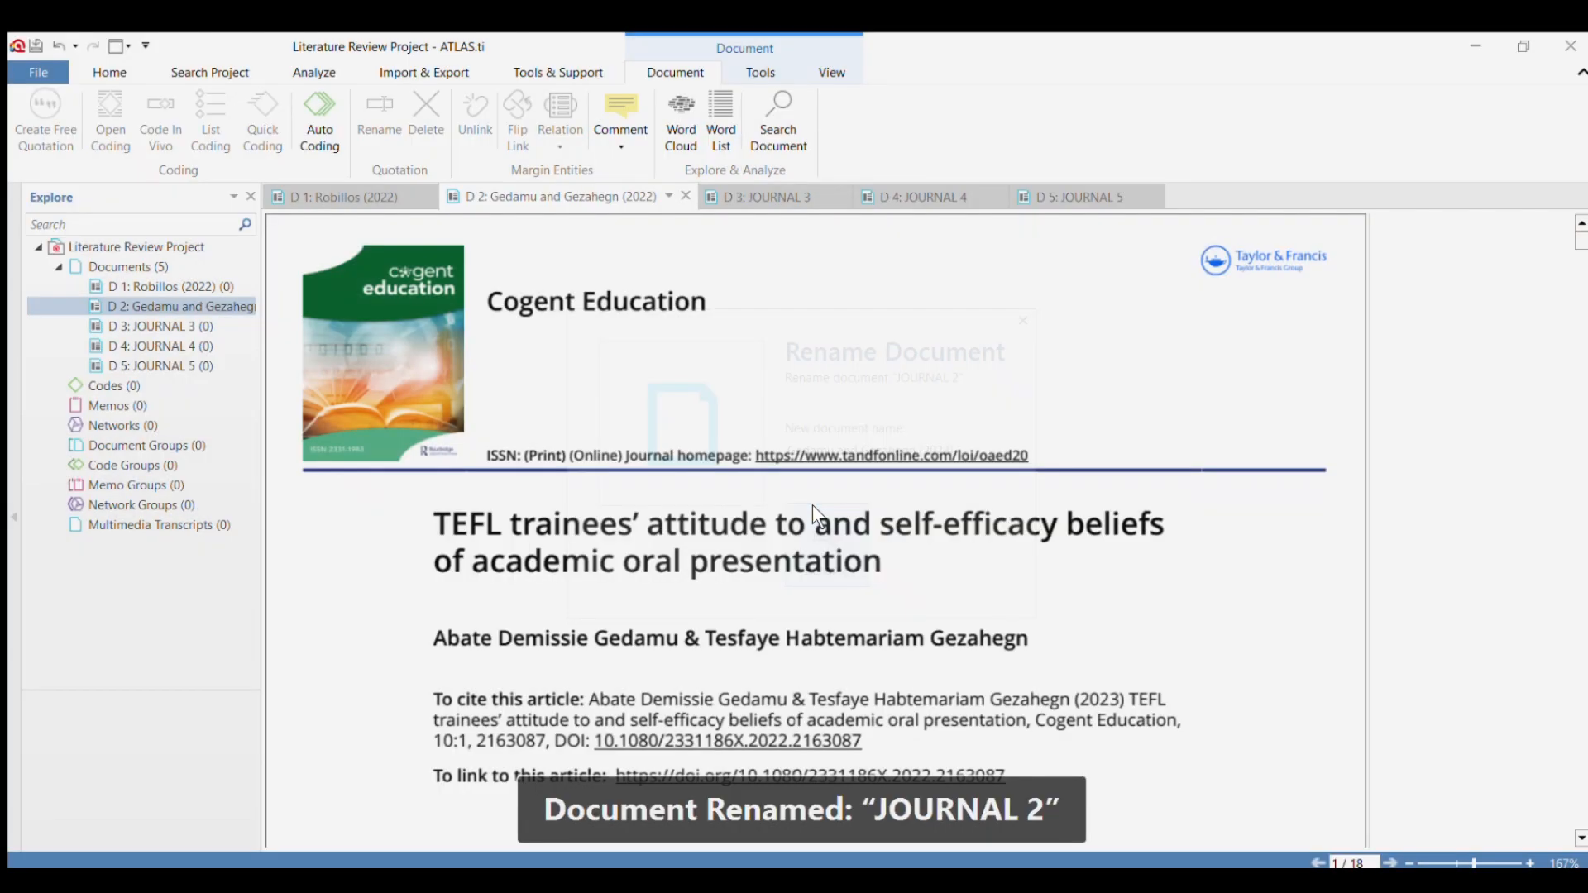
Rename the document JOURNAL 3 to its author's surname followed by (2020), based on the article's first page.
left_click(765, 197)
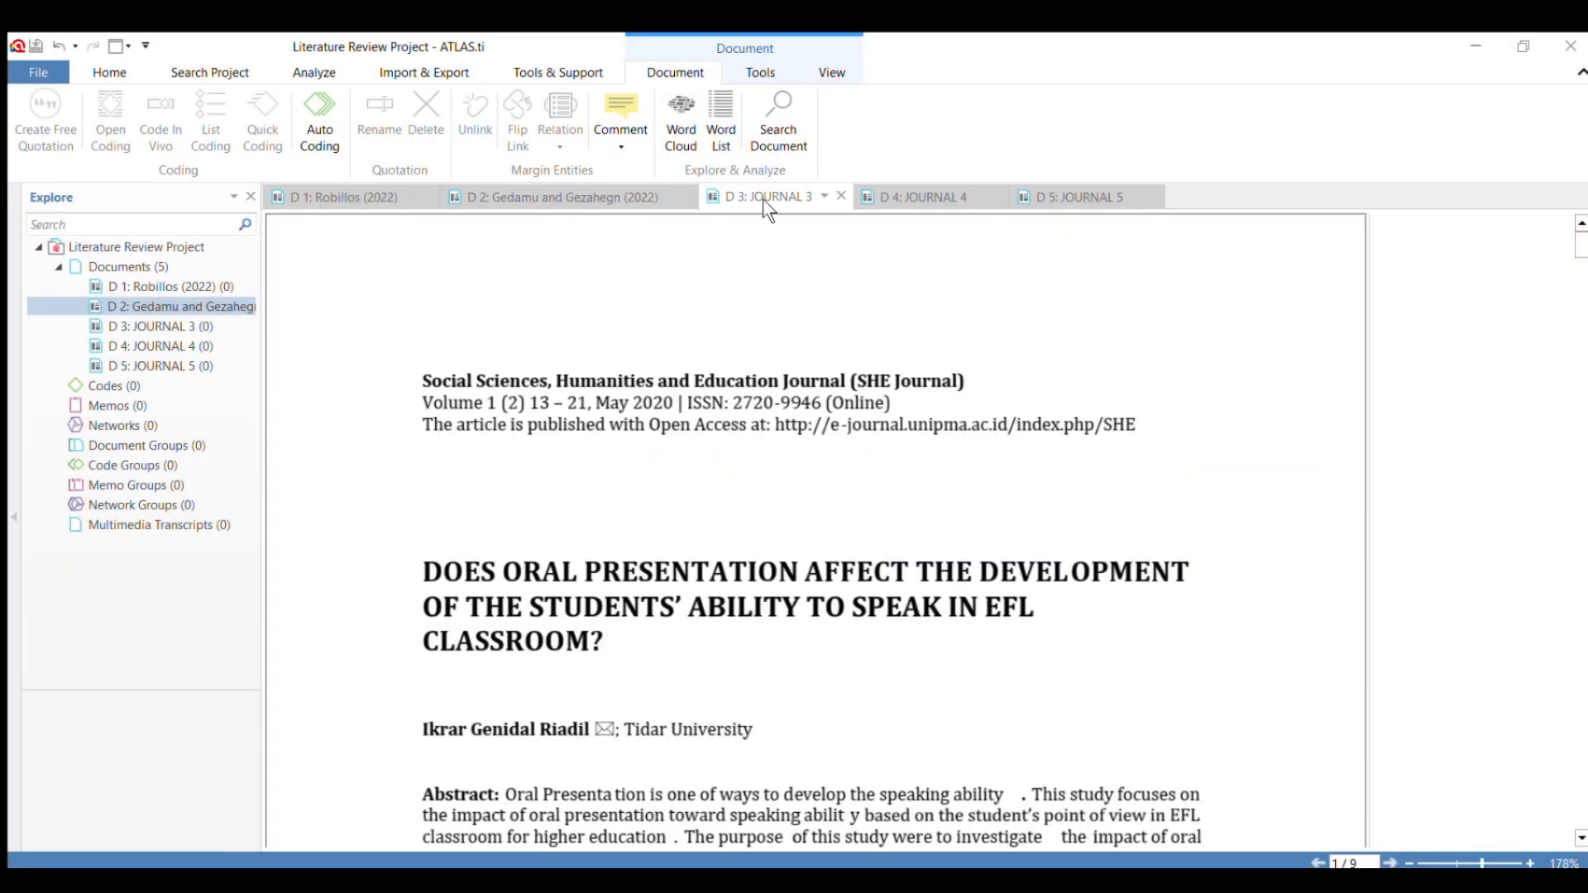
scroll(446, 499, "down", 3)
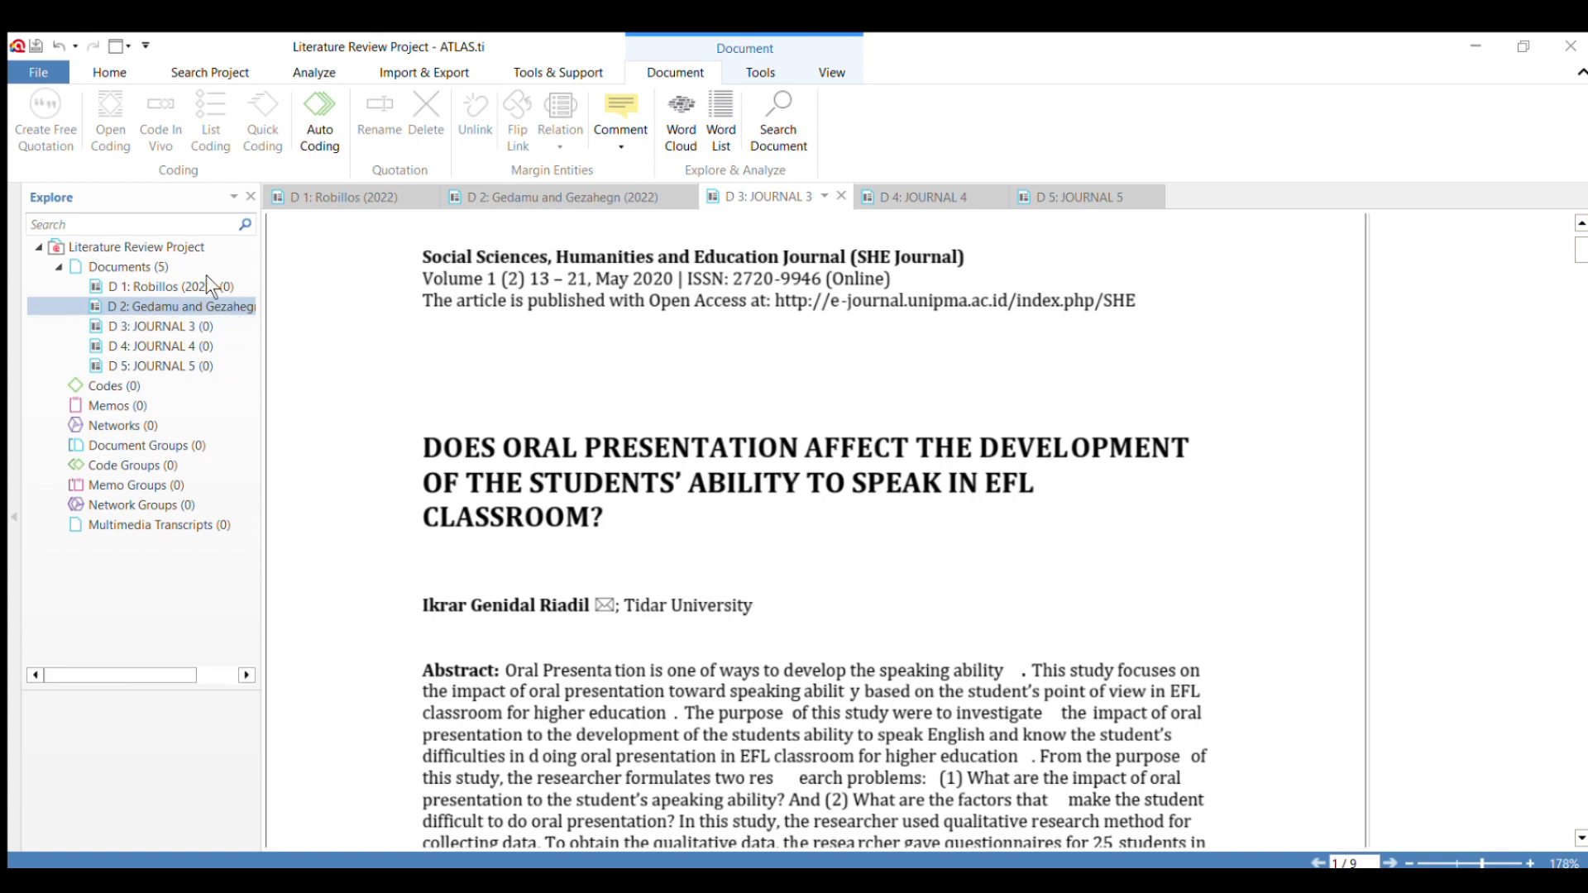
left_click(144, 323)
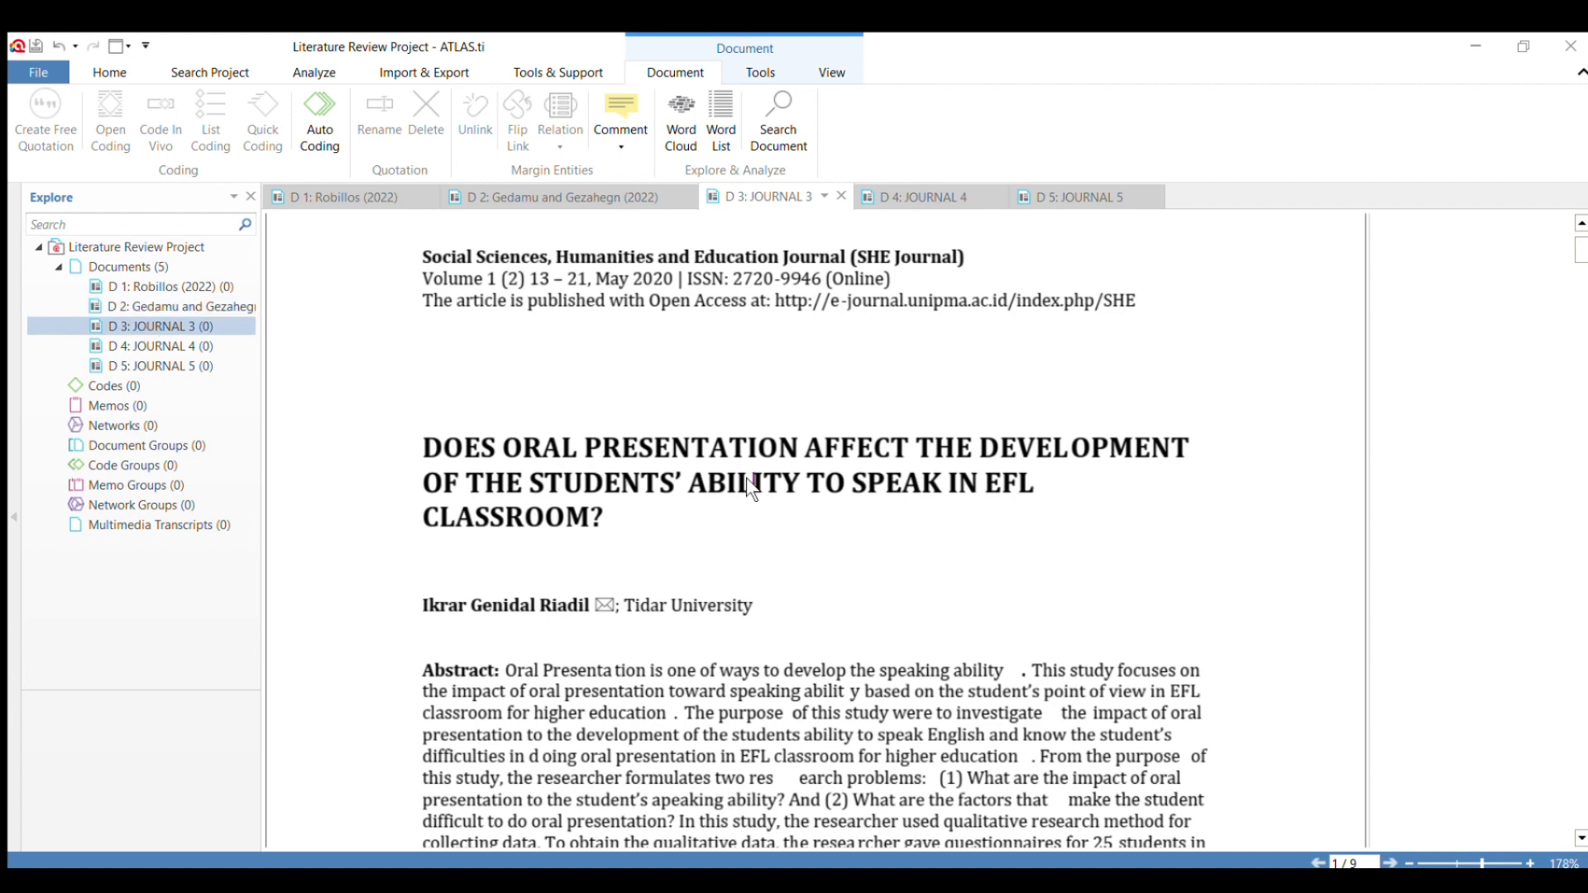
scroll(677, 499, "up", 3)
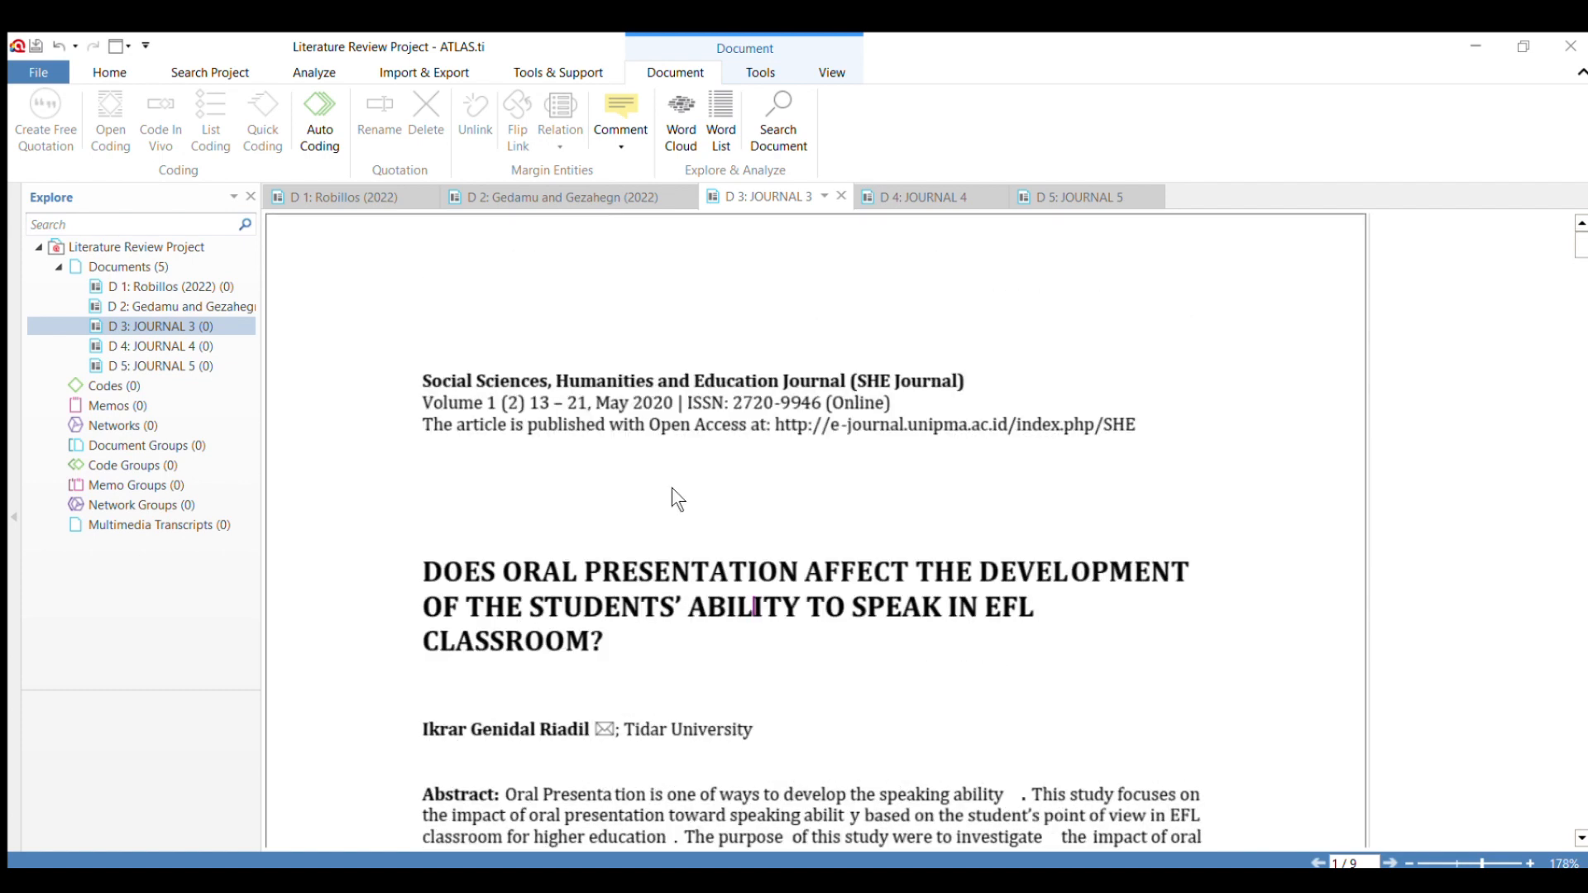
scroll(671, 488, "down", 3)
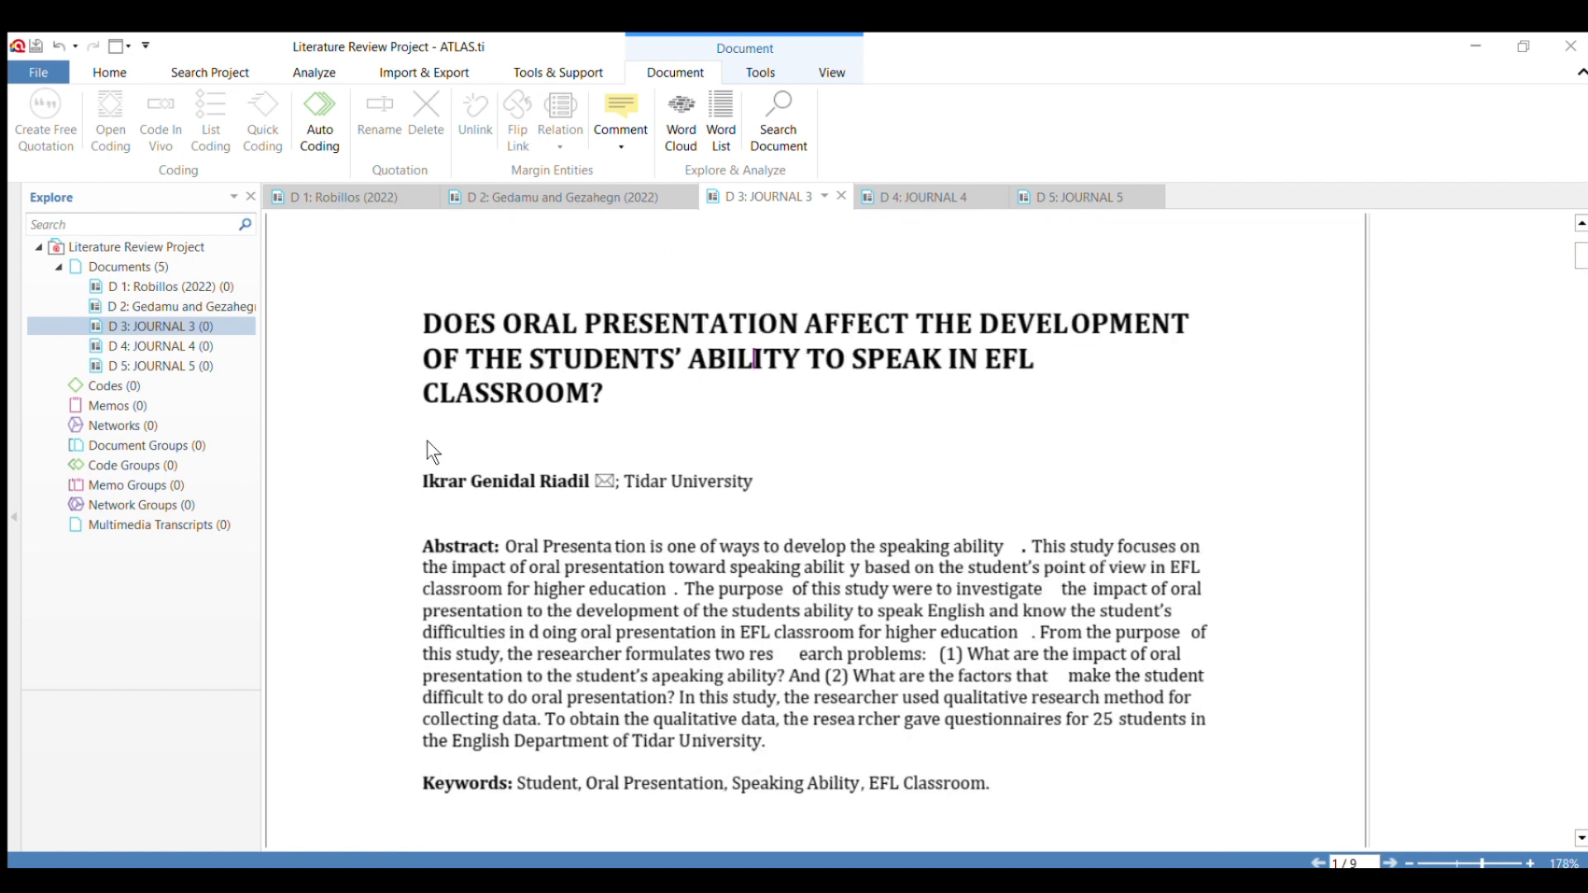
left_click(168, 318)
key("F2")
key("BackSpace")
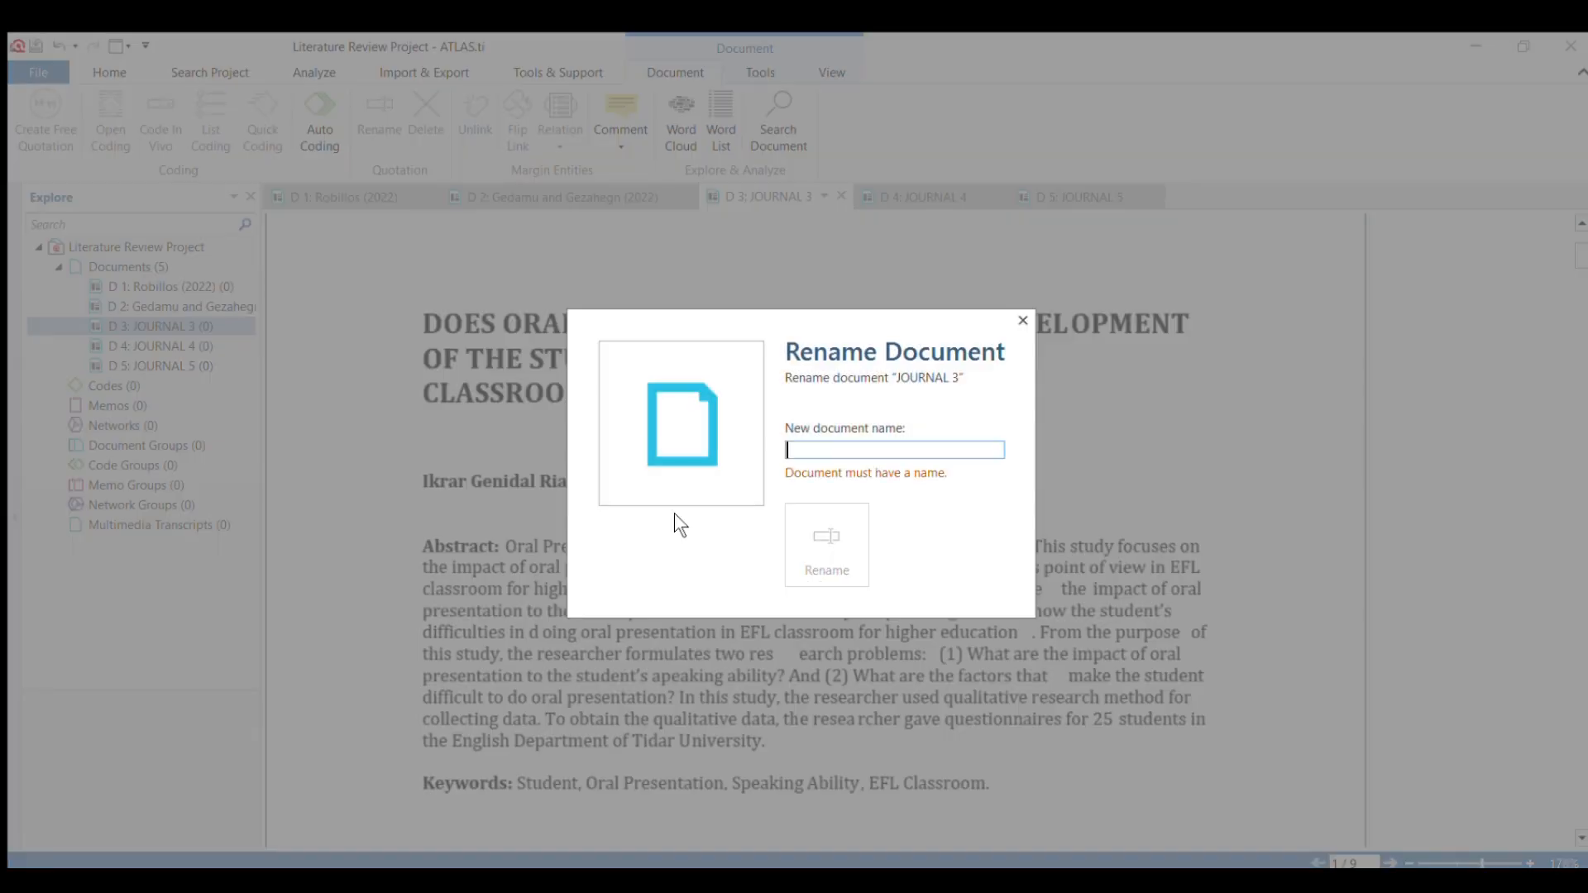
type("Riadil ")
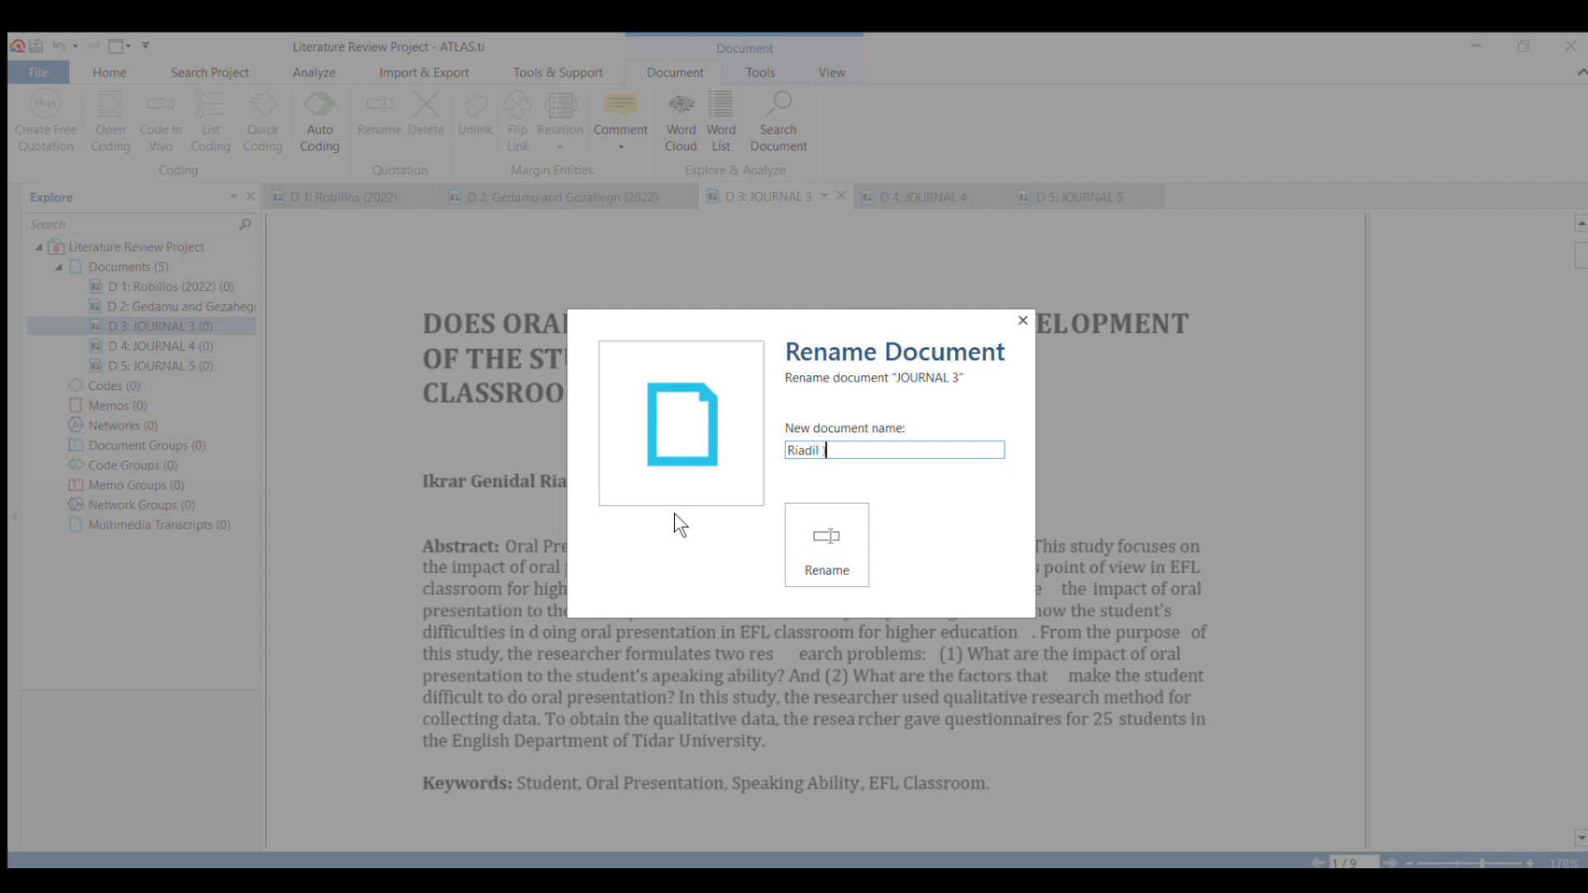
type(" (2020)")
left_click(824, 552)
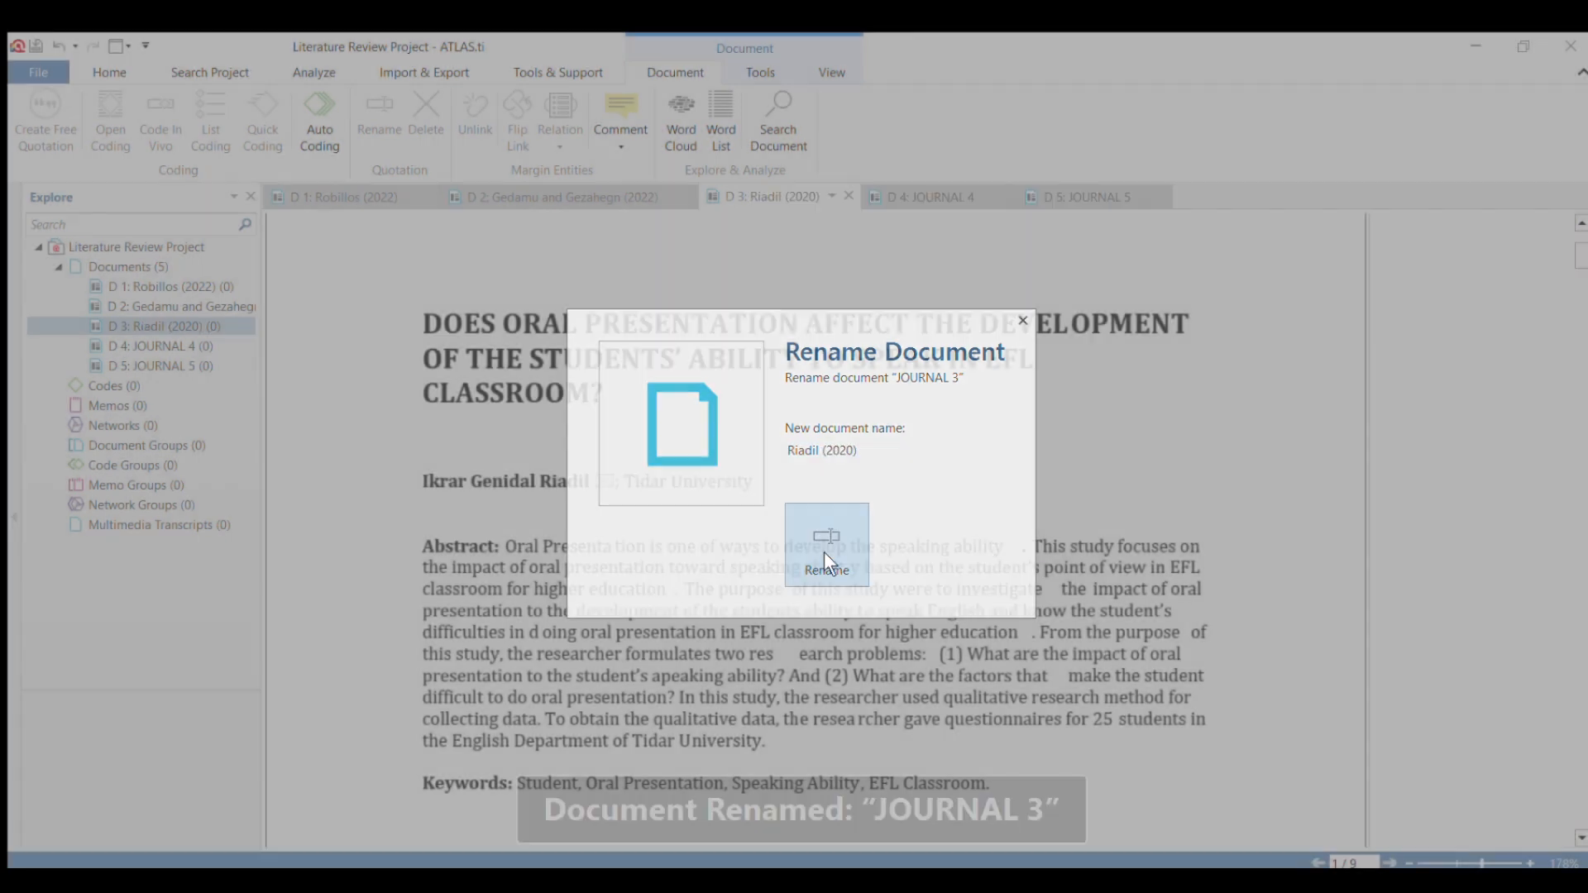
Rename the document JOURNAL 4 to its author's surname followed by (2022), based on the article's first page.
left_click(896, 200)
scroll(552, 467, "down", 3)
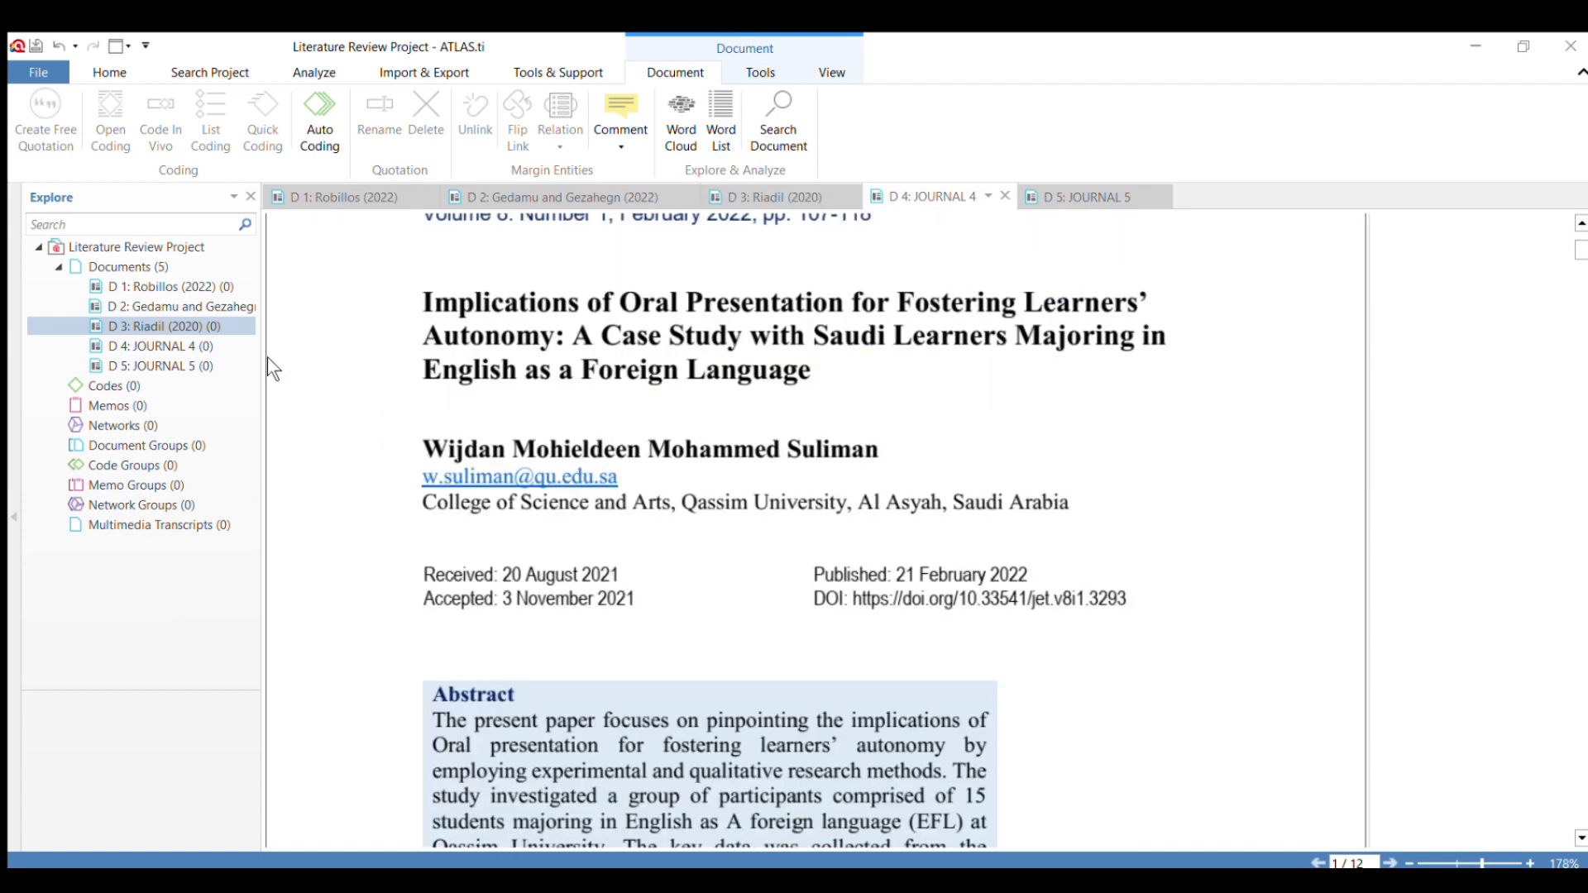
left_click(128, 339)
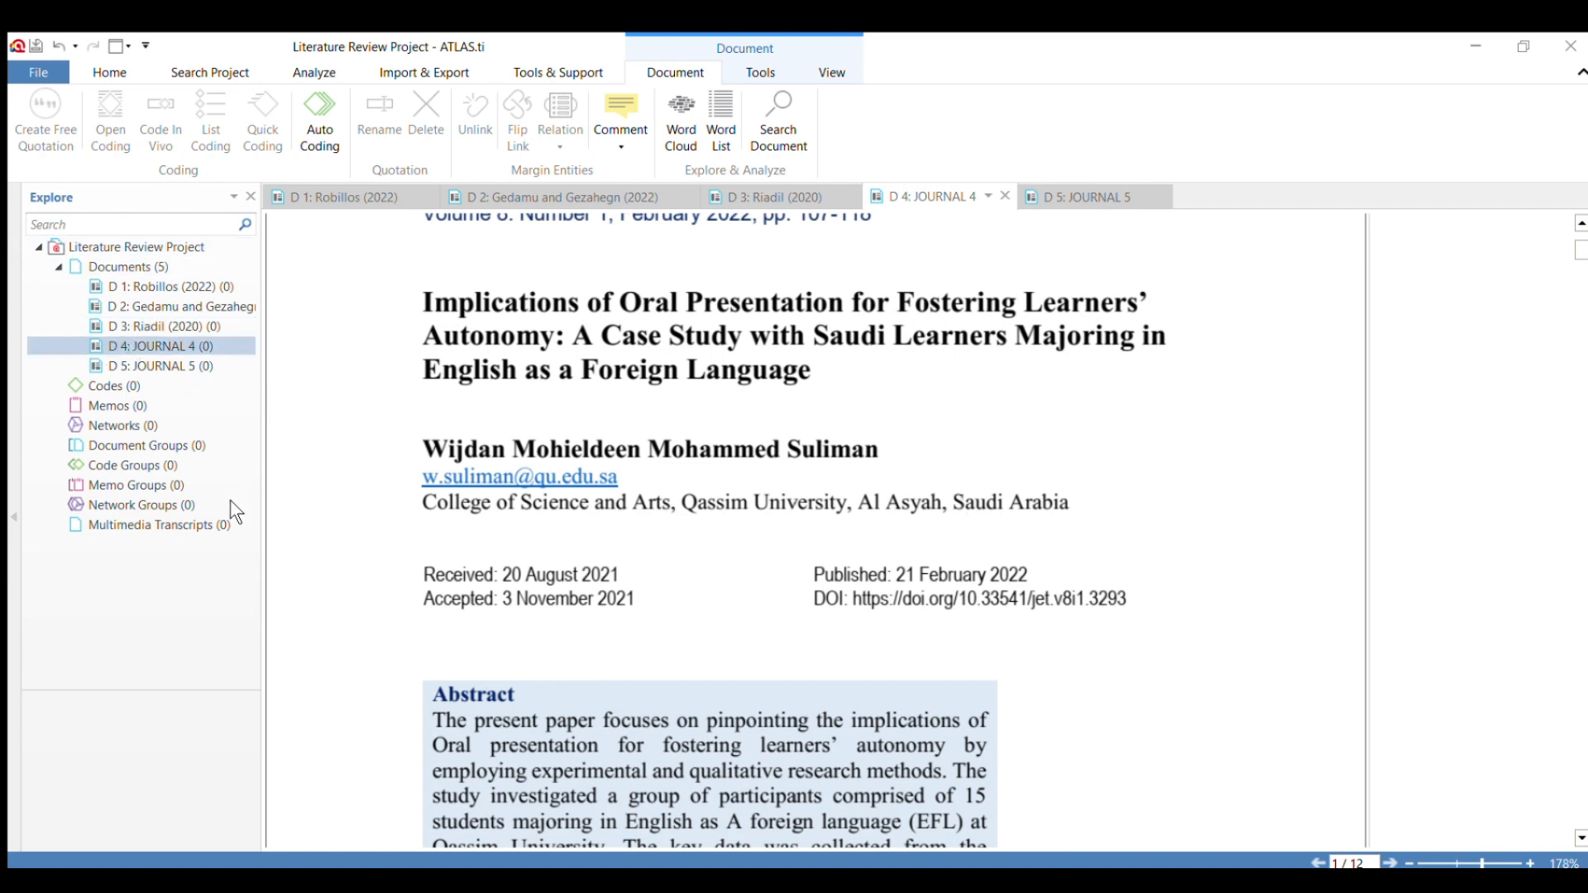
key("F2")
key("BackSpace")
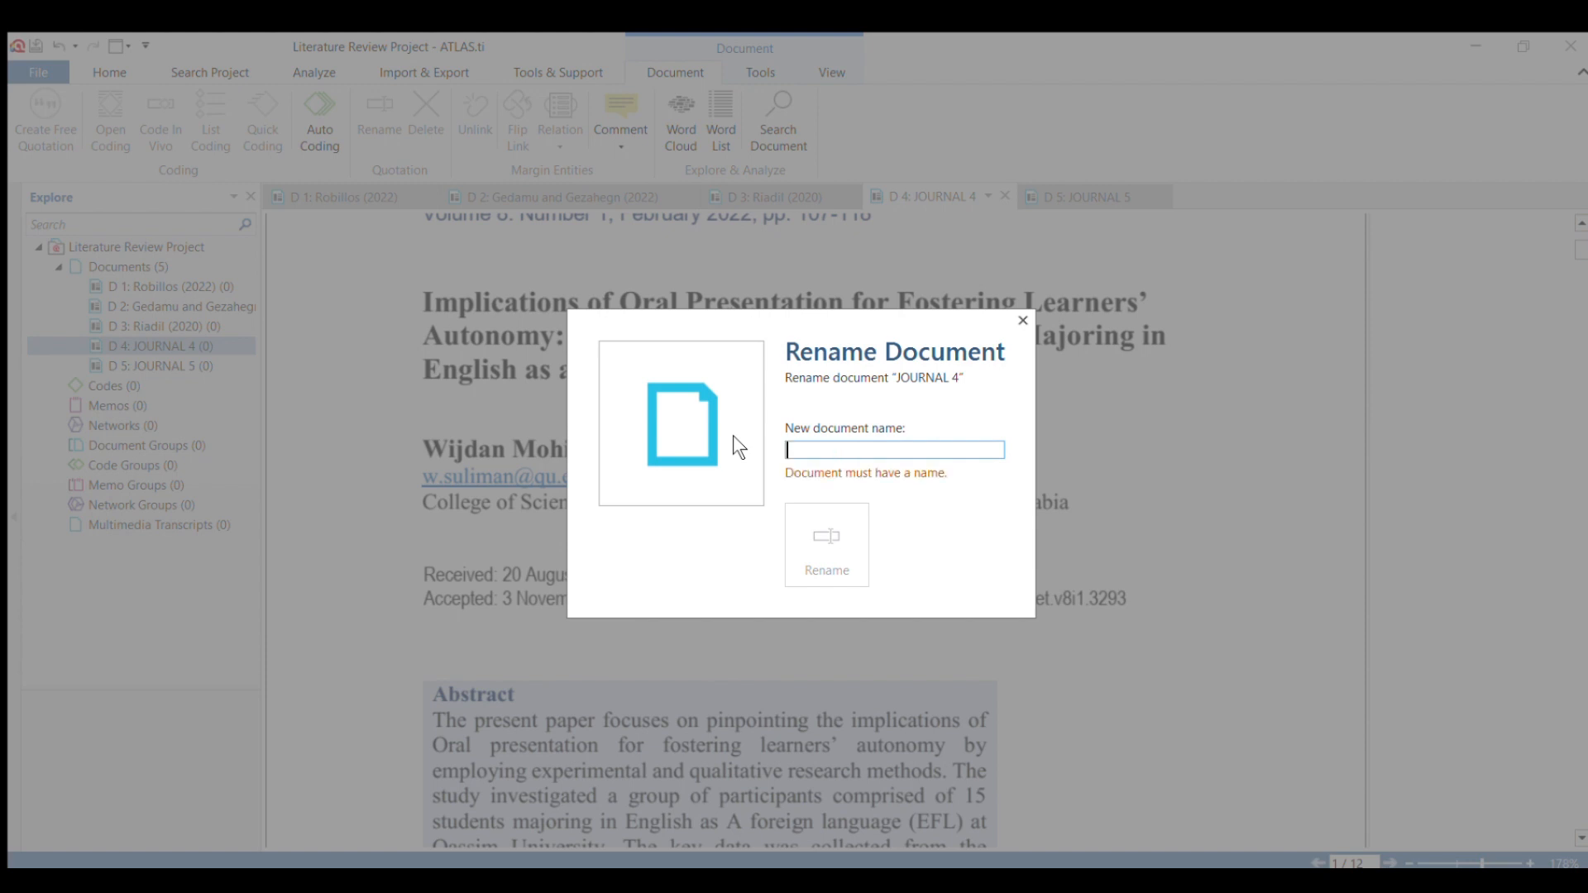
type("Suliman")
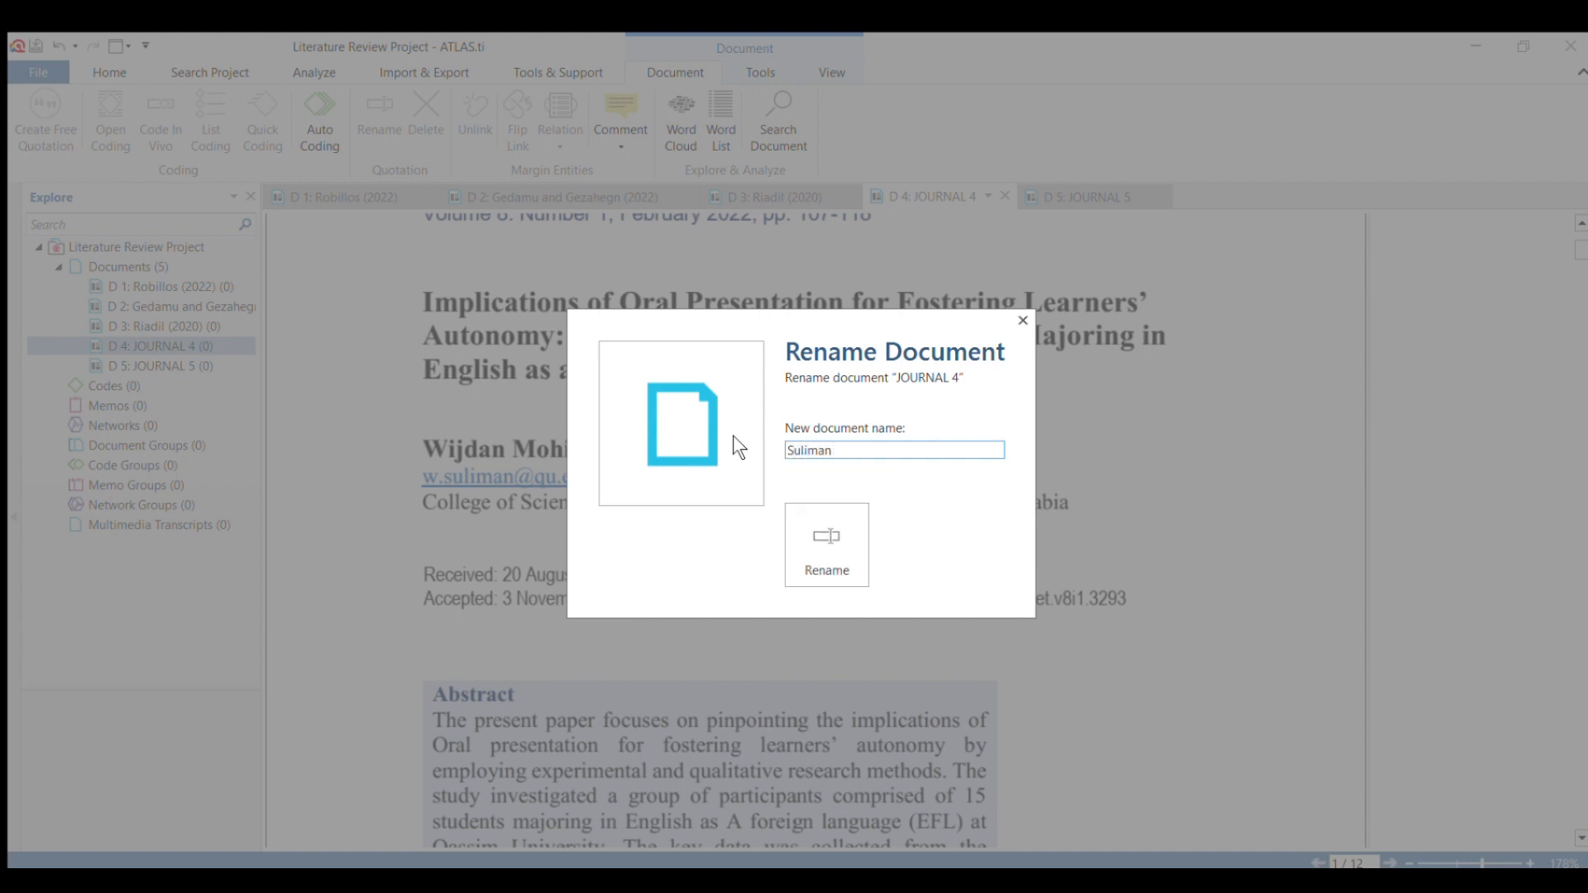
type(" (2022)")
left_click(829, 552)
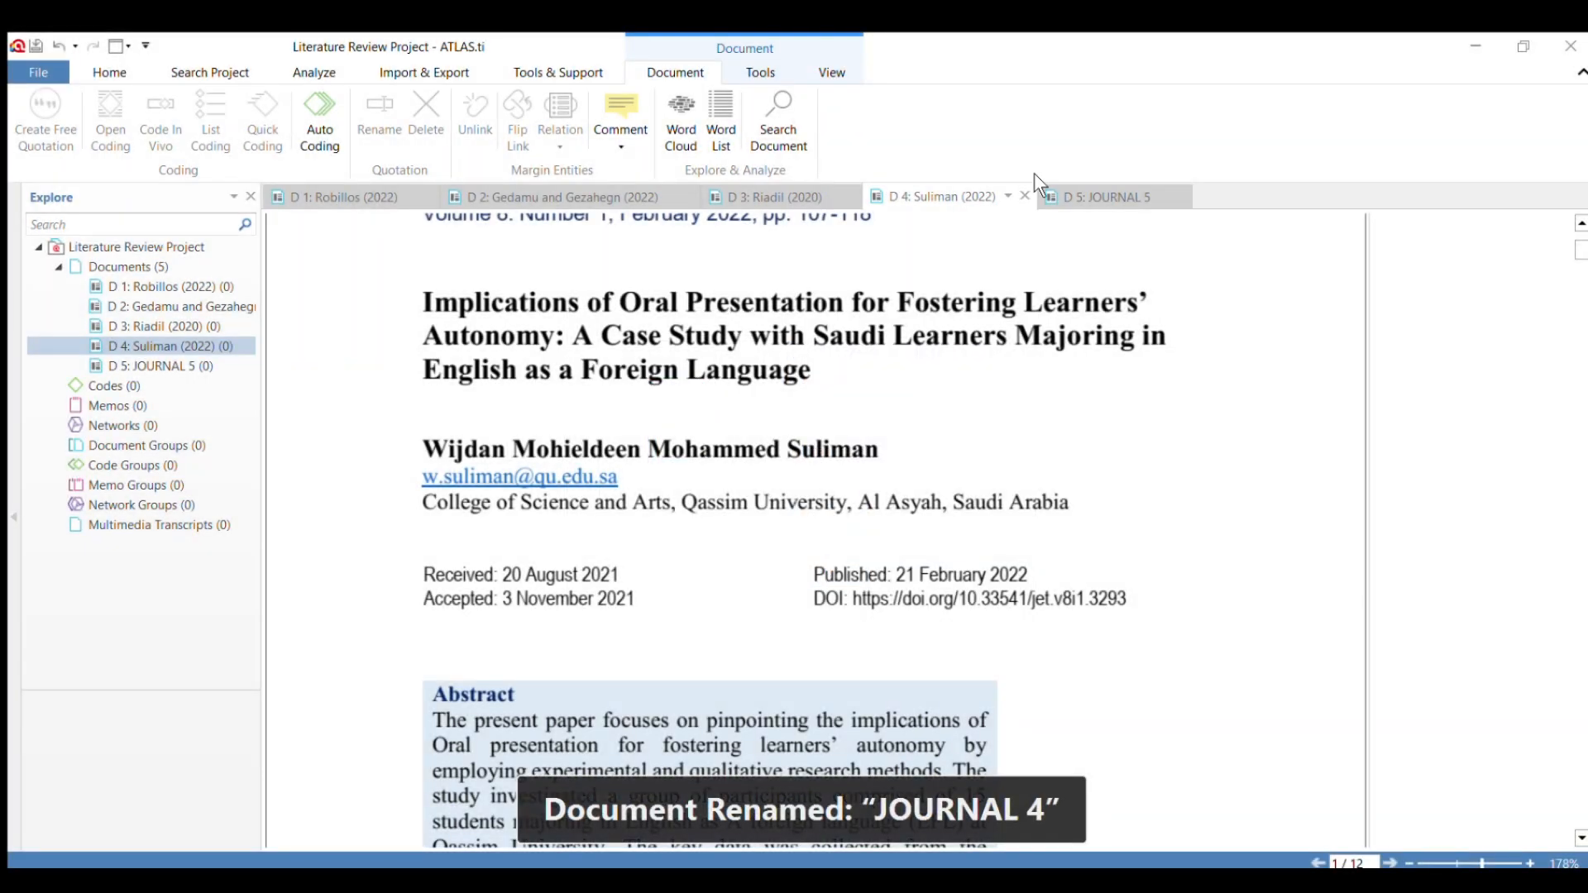
Examine the first page of JOURNAL 5 for its title, authors and publication year.
left_click(1095, 192)
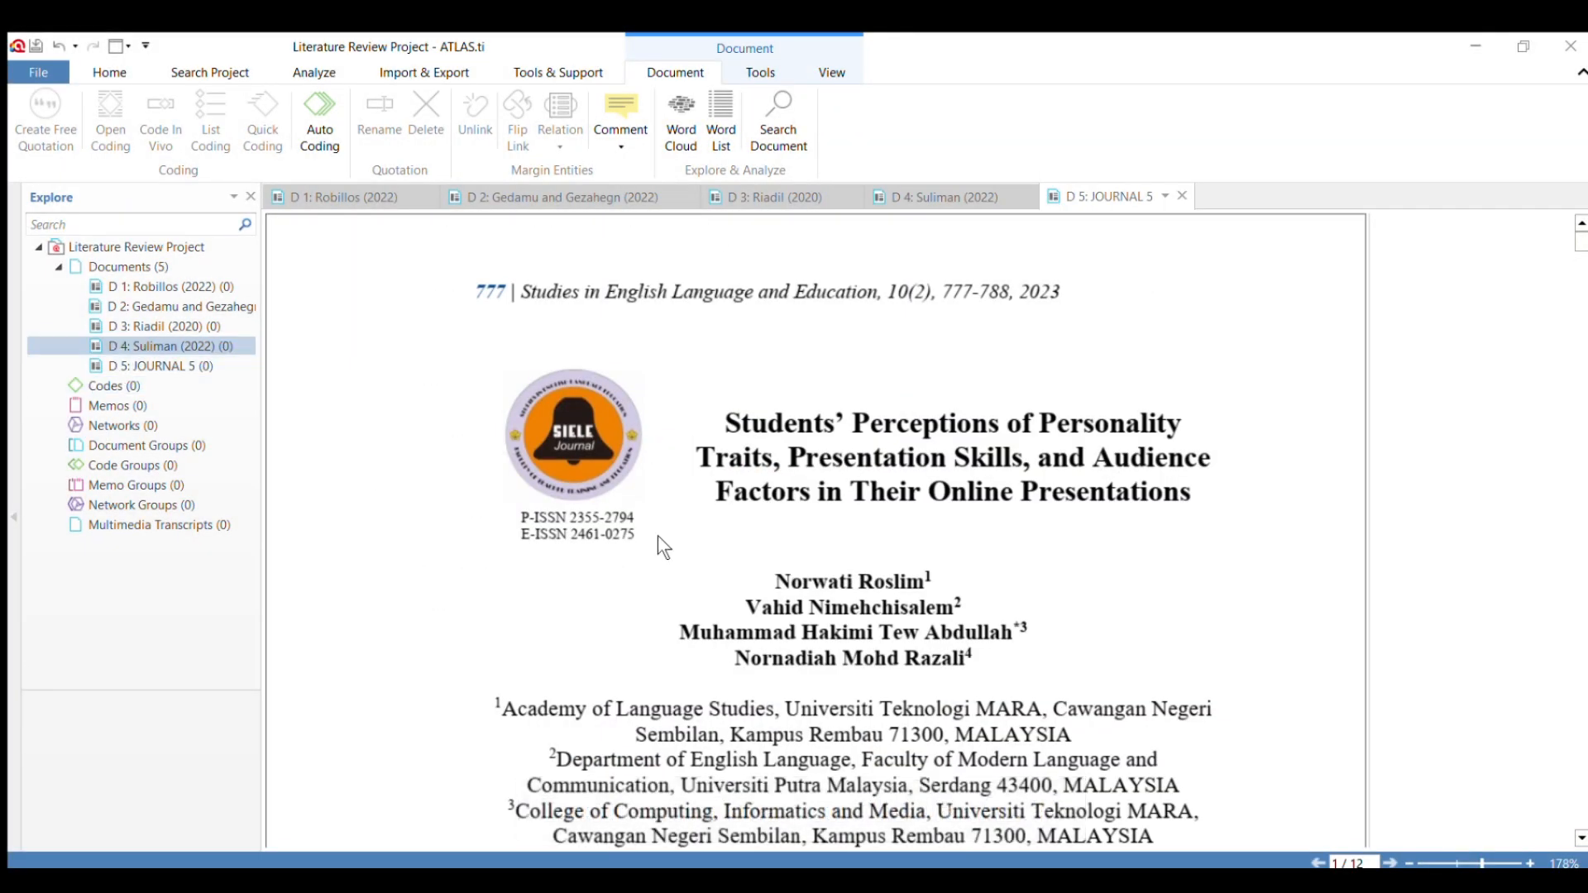
left_click(43, 361)
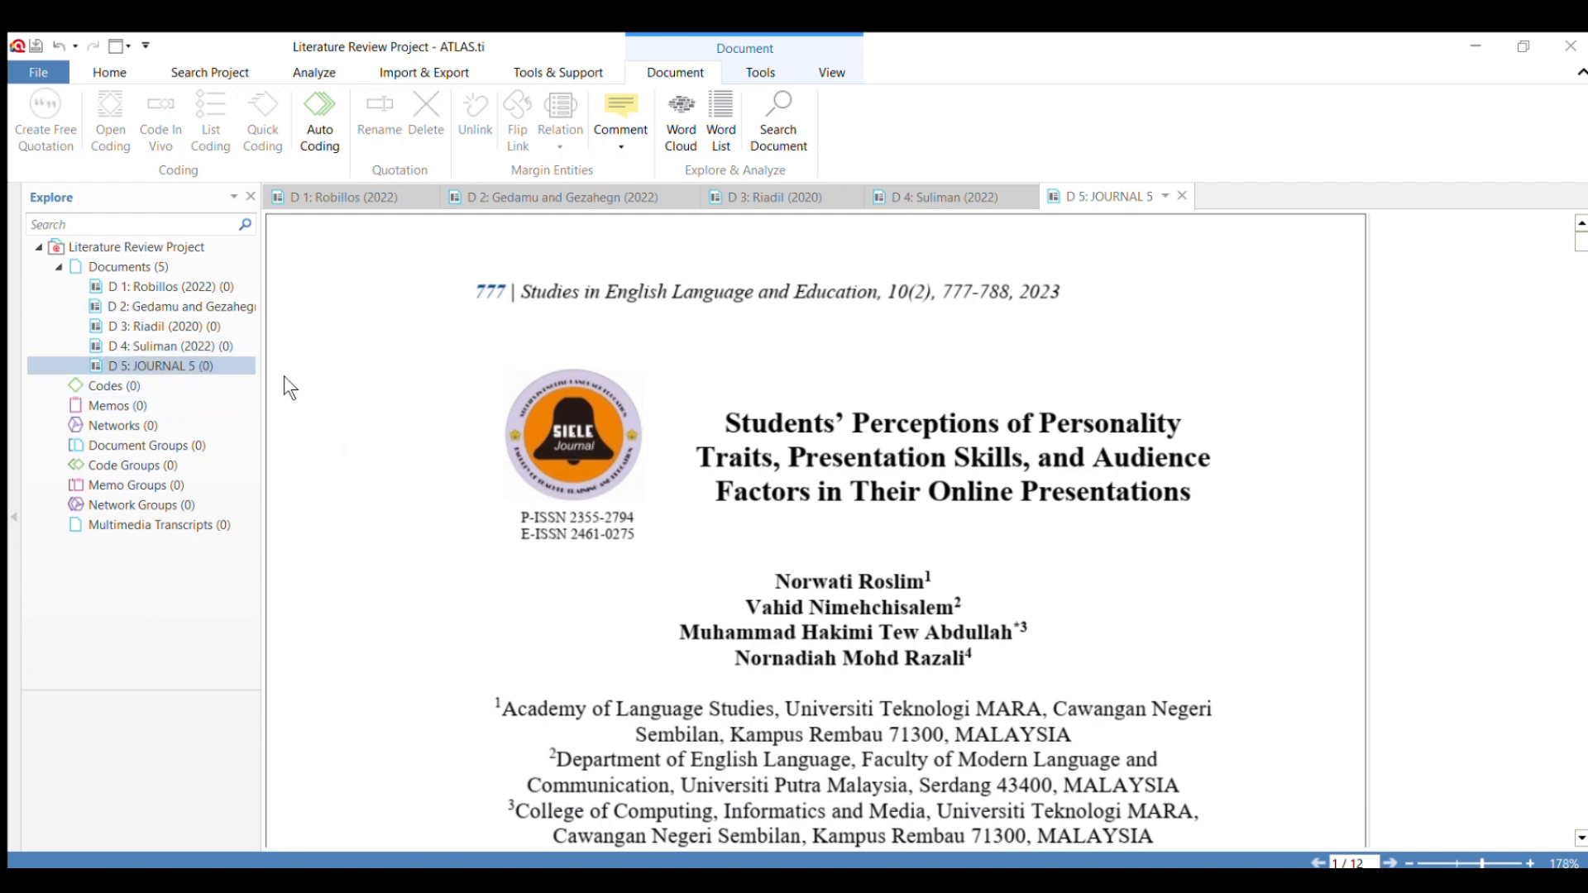
scroll(281, 376, "down", 5)
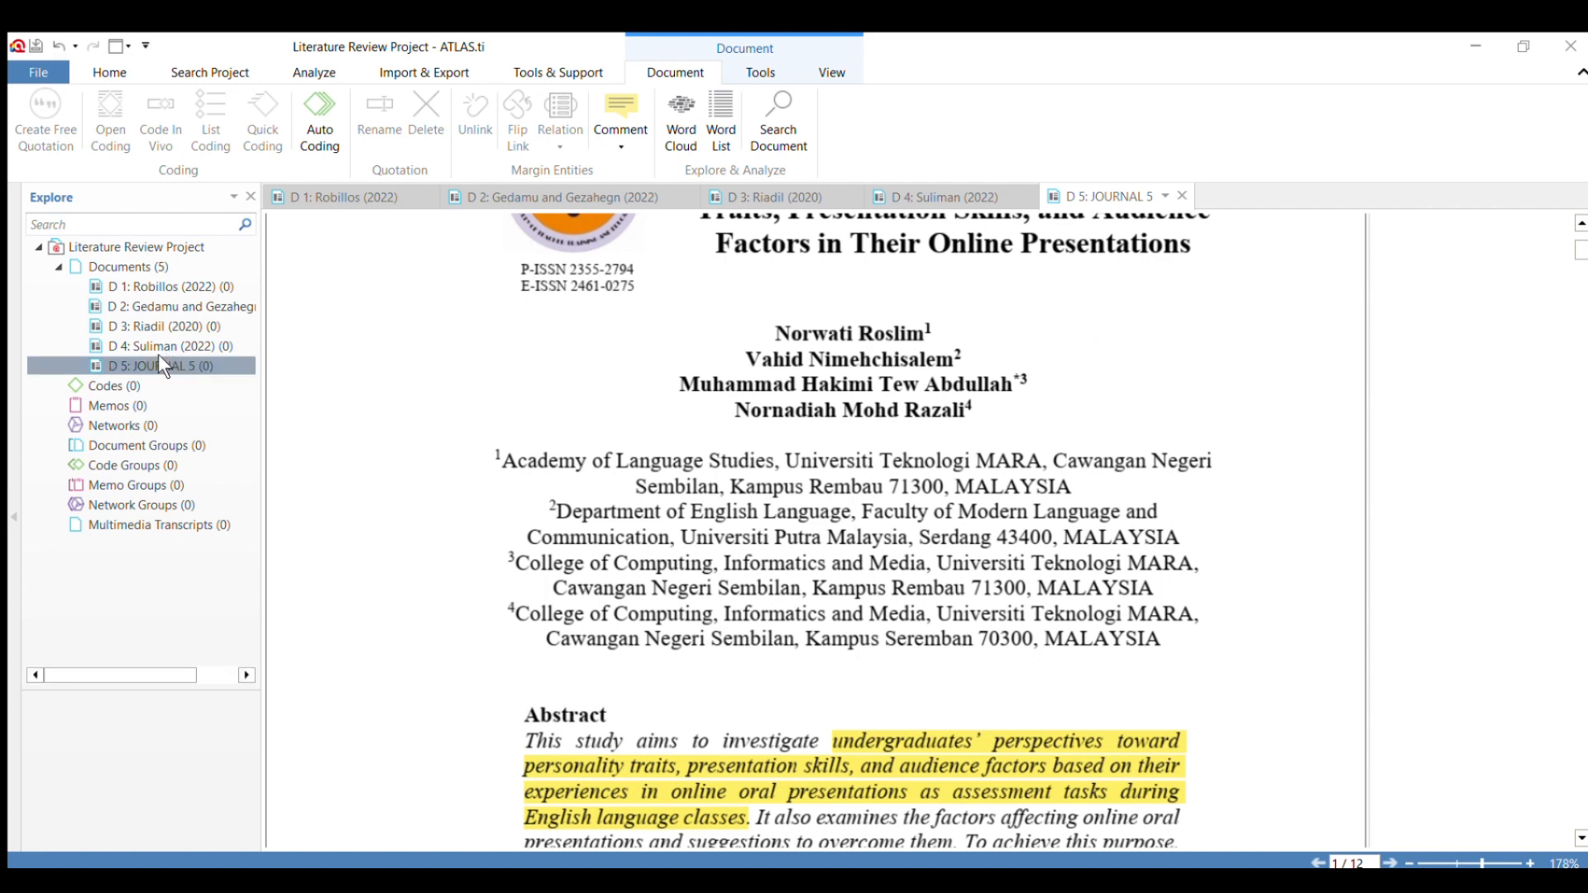
scroll(785, 500, "up", 3)
scroll(787, 506, "down", 3)
scroll(787, 506, "up", 3)
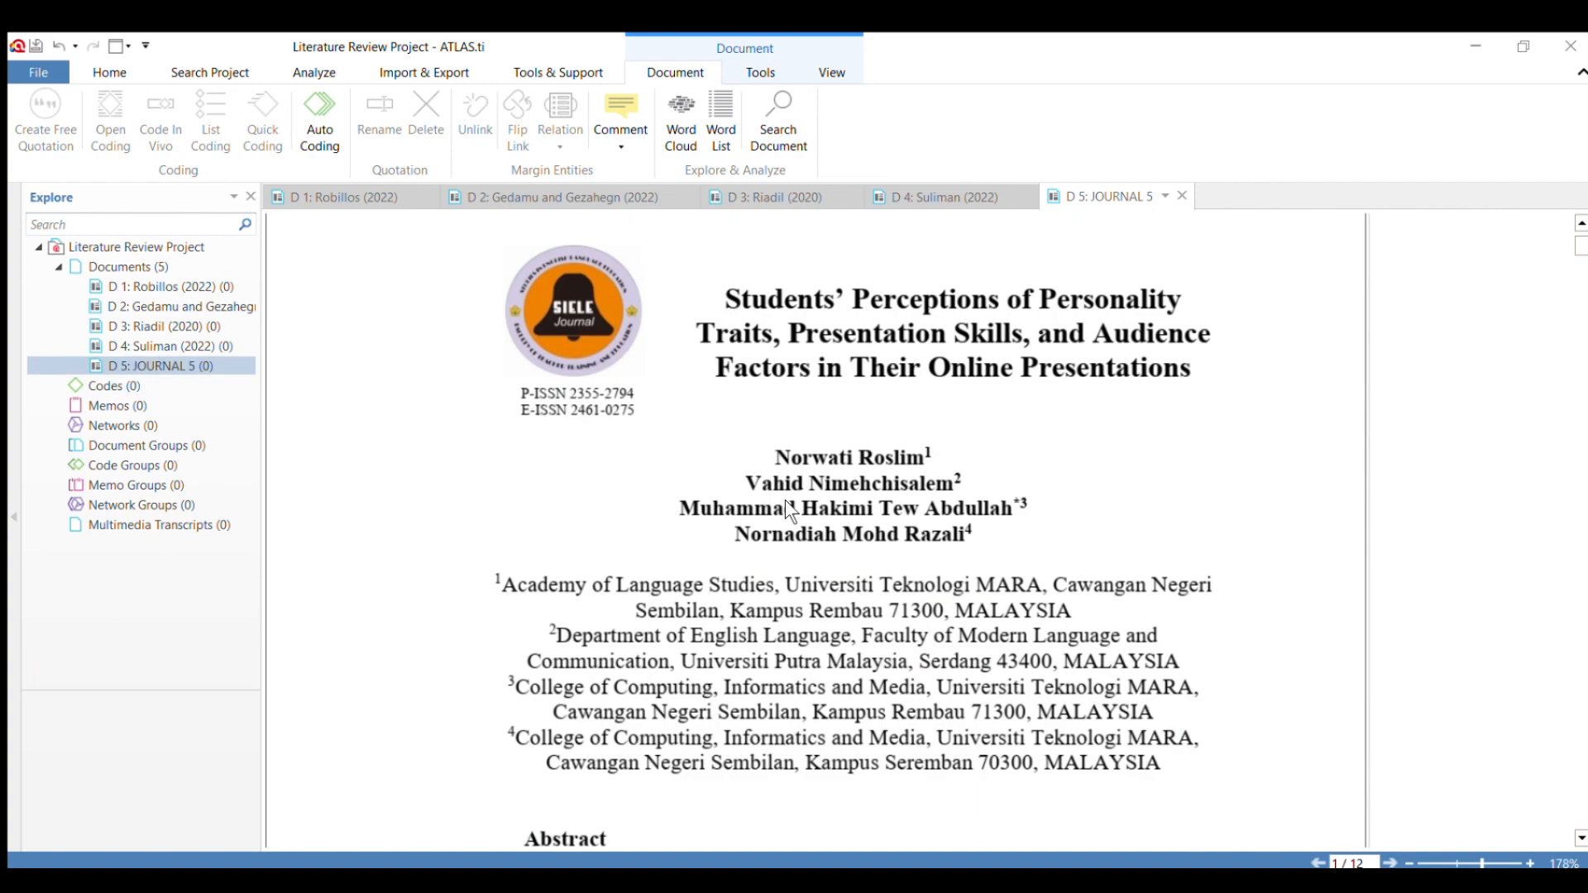
scroll(787, 506, "down", 12)
scroll(786, 499, "up", 12)
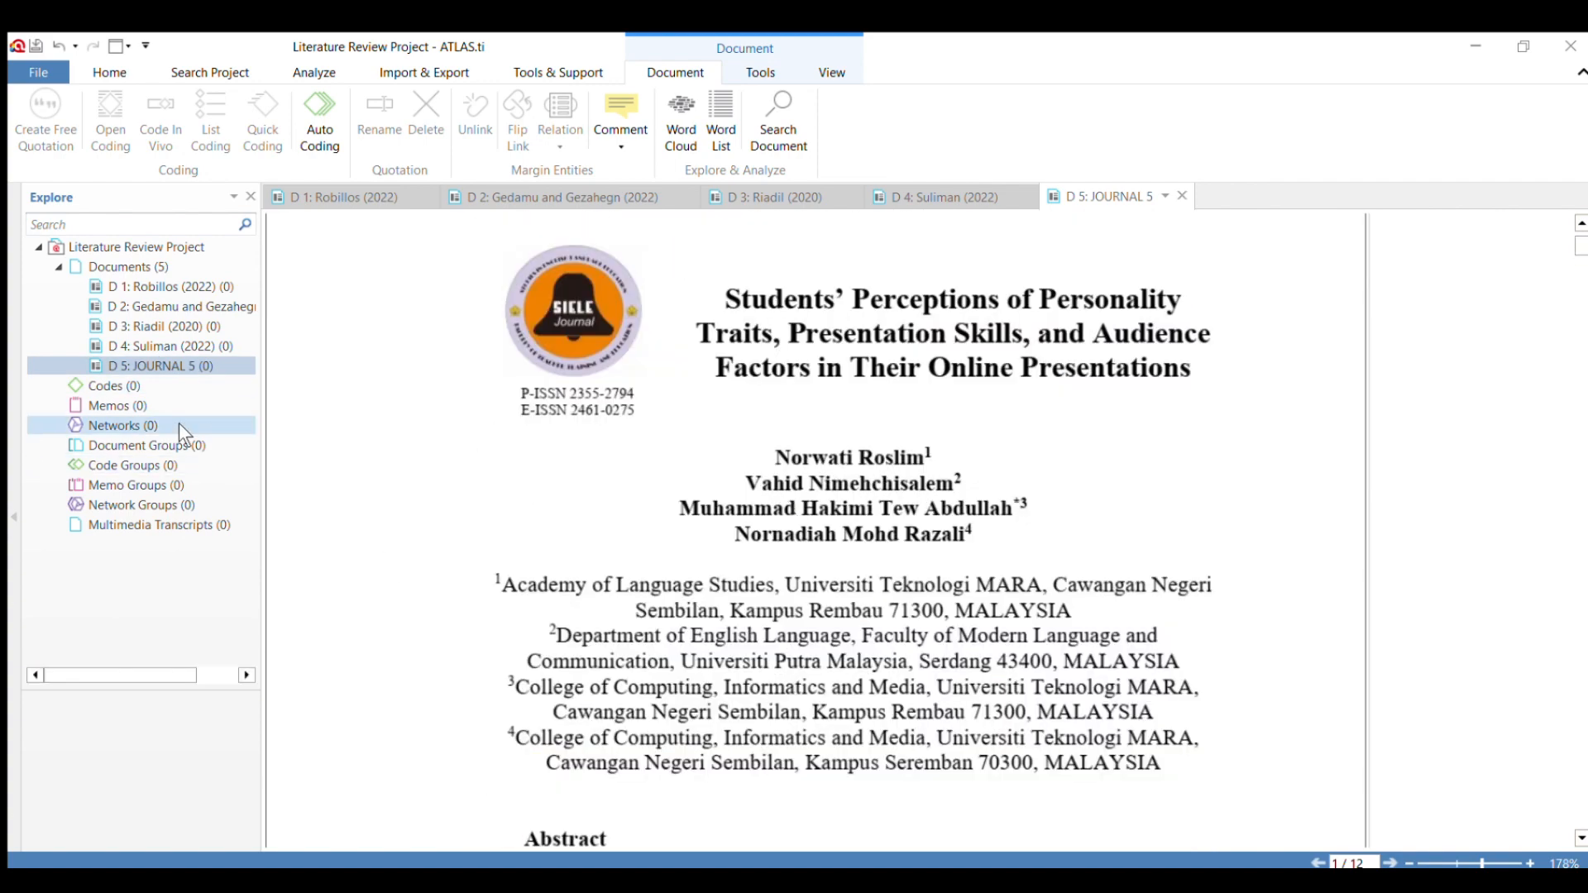
Rename the document JOURNAL 5 to its first author's surname followed by ", et.al. (2022)".
right_click(153, 366)
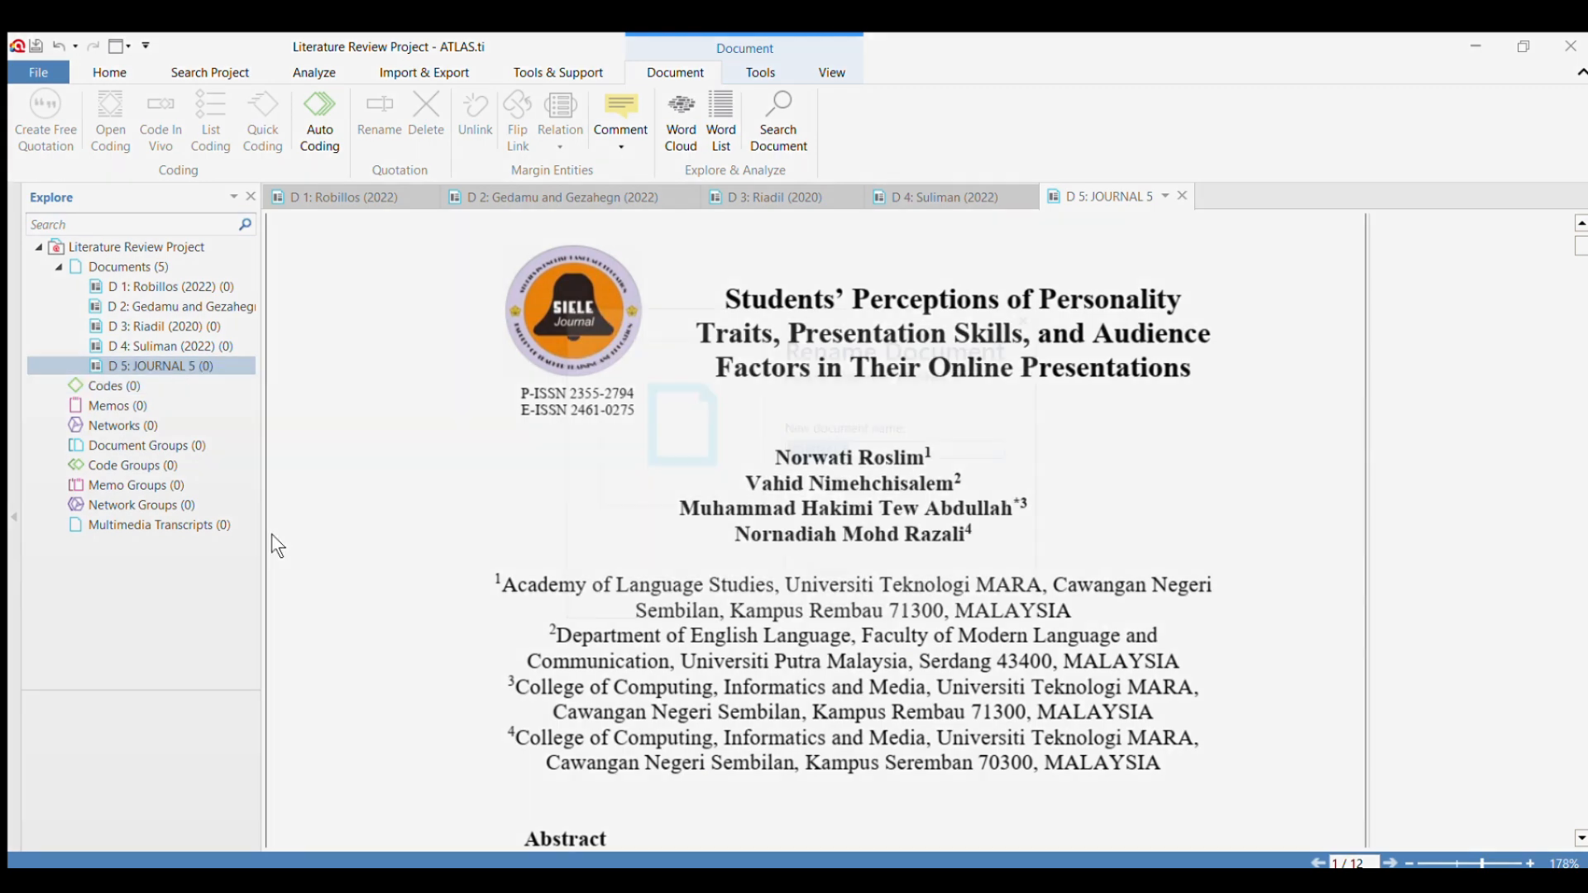
key("BackSpace")
type("Ro")
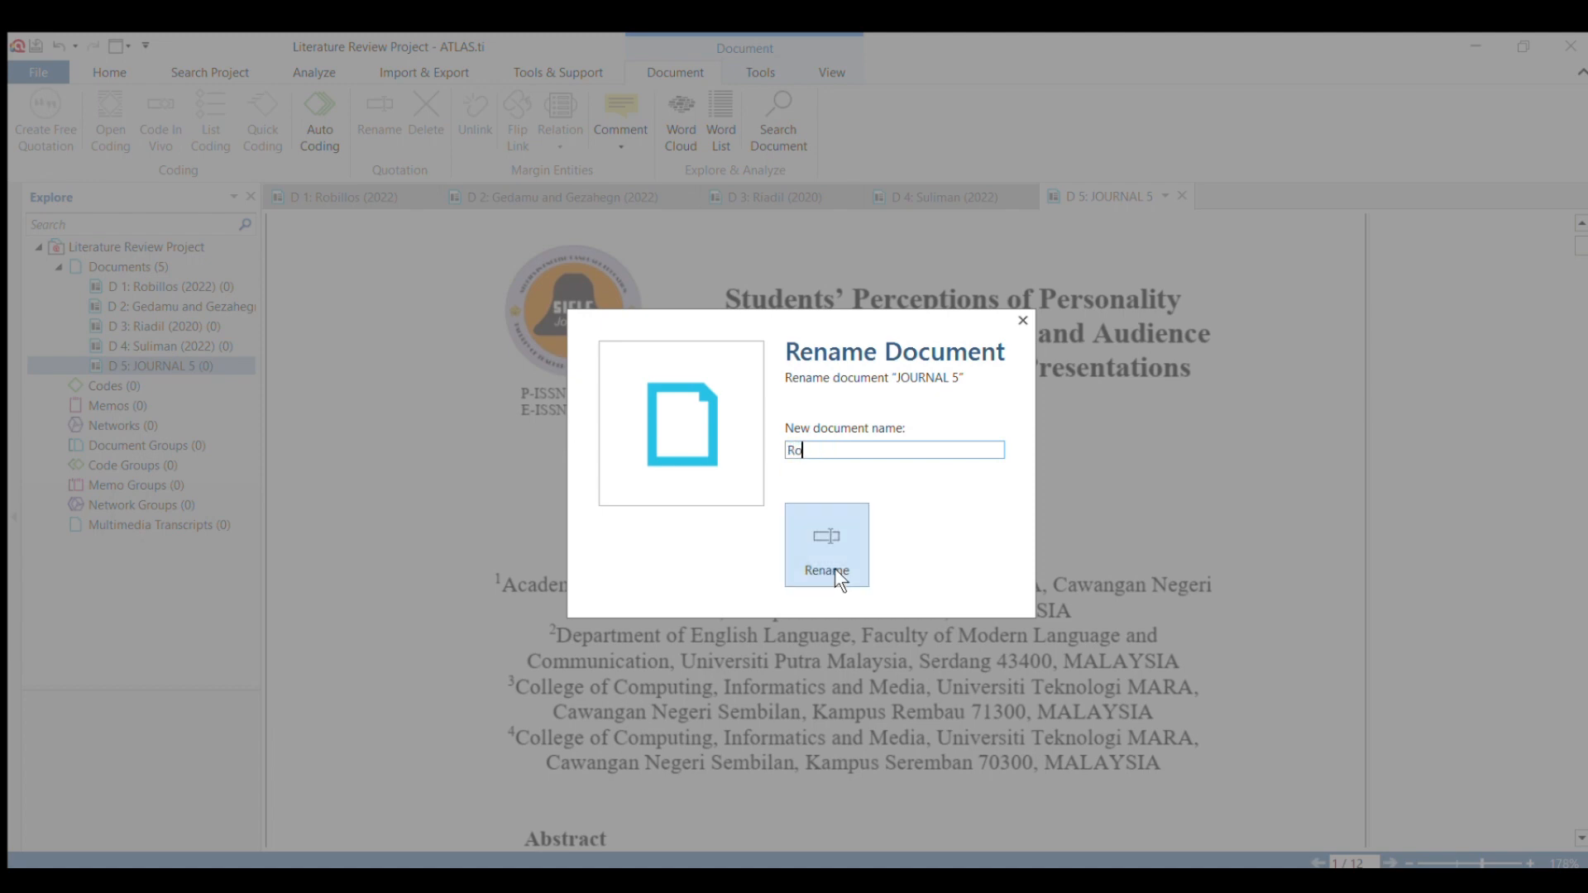
type("siim, et.al. (2022)")
left_click(835, 568)
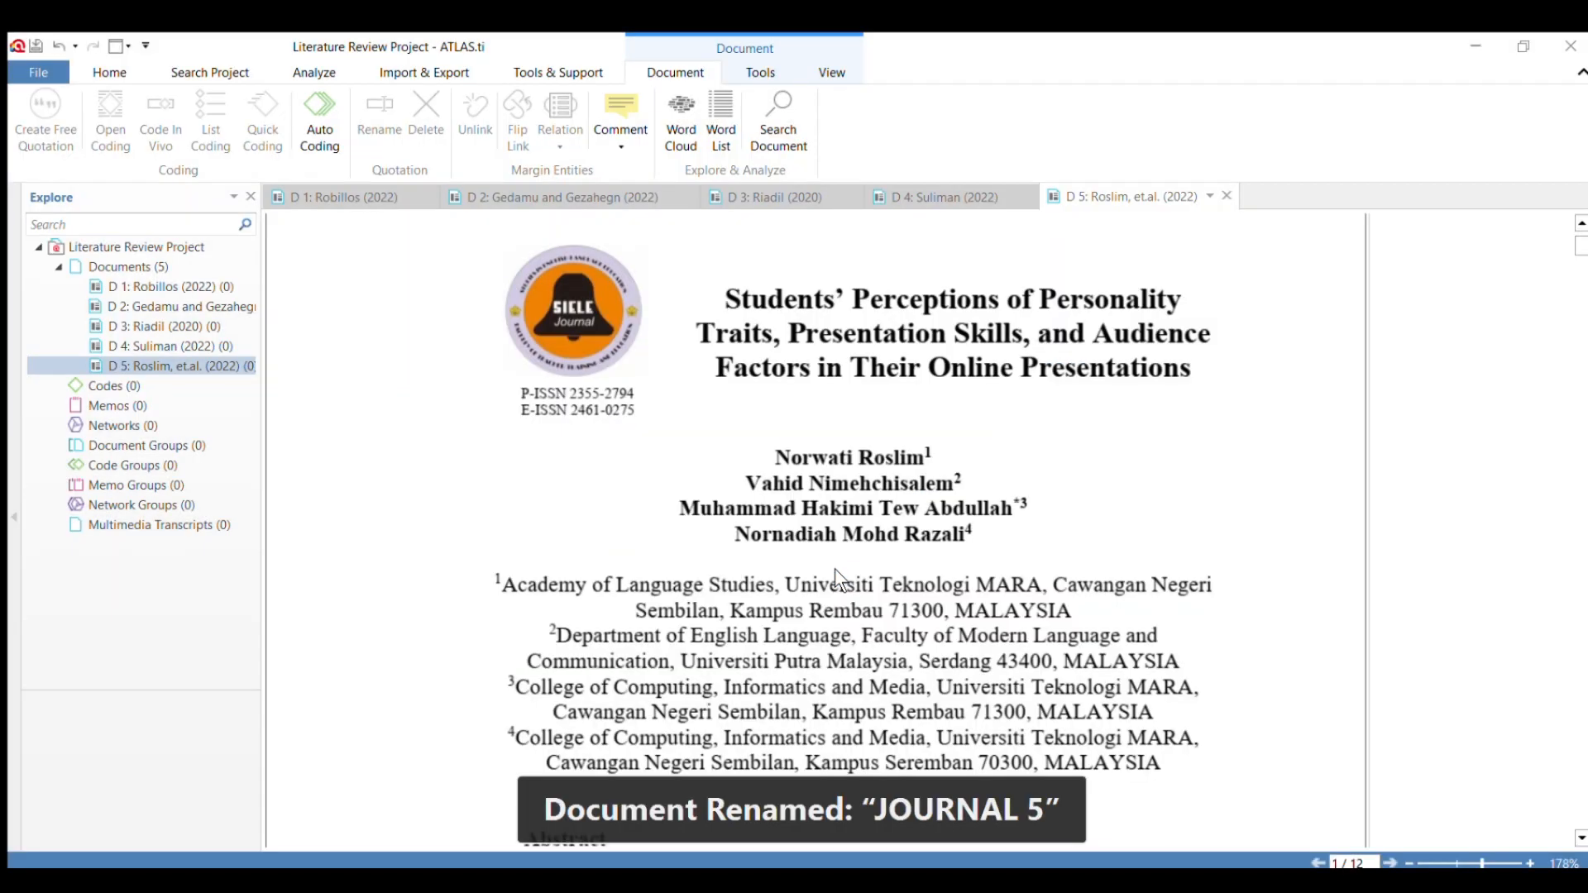
Review the first page of document D 5, and the header, abstract, keywords and citation of document D 1.
scroll(714, 565, "down", 15)
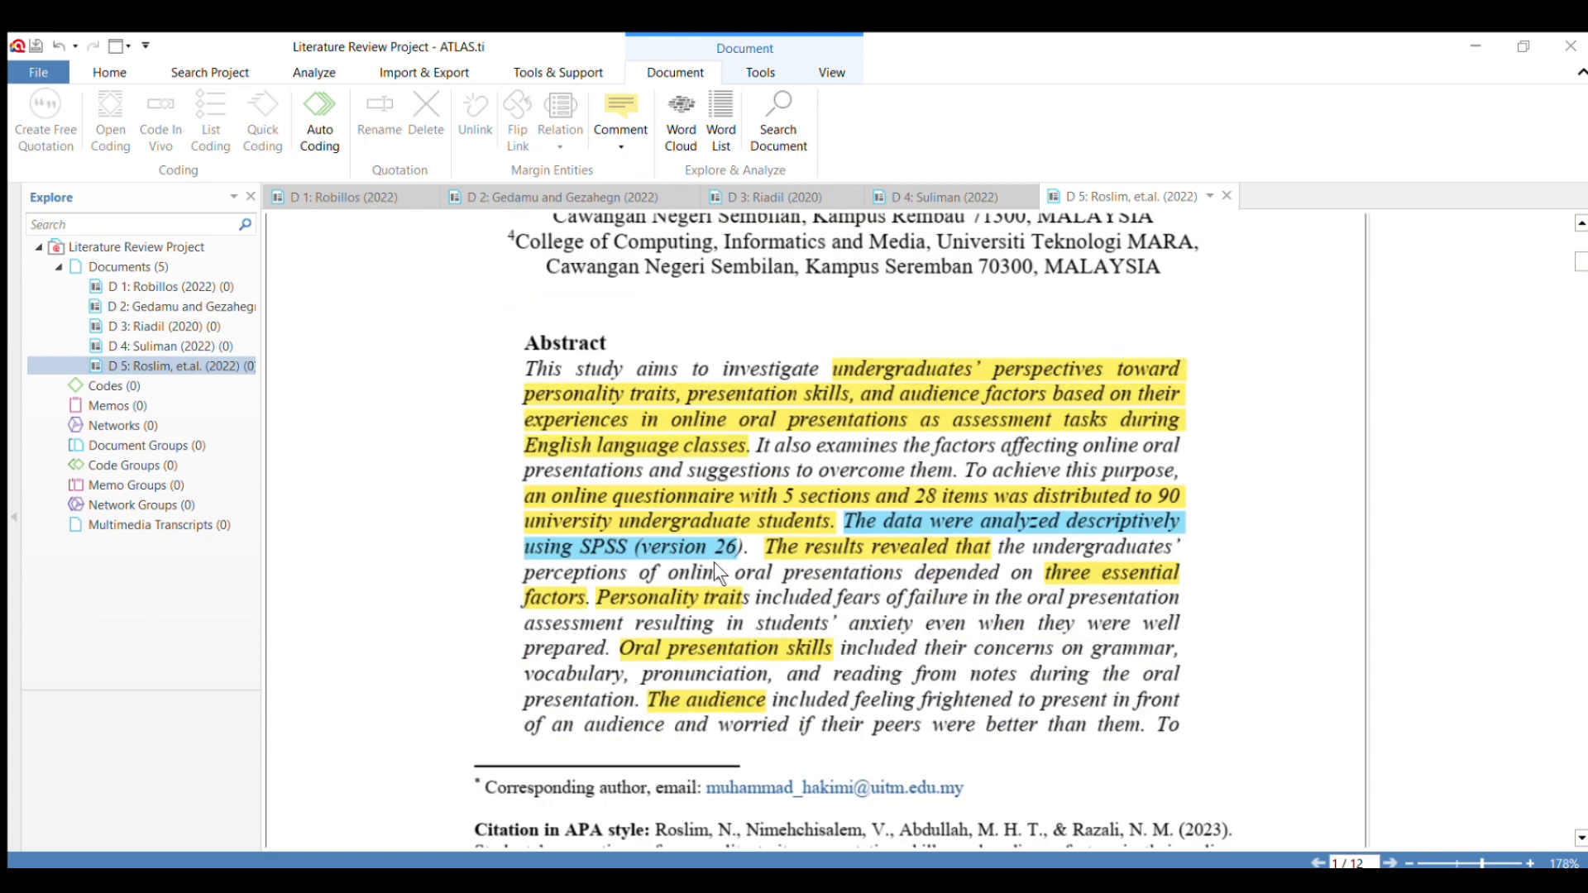
scroll(716, 571, "up", 5)
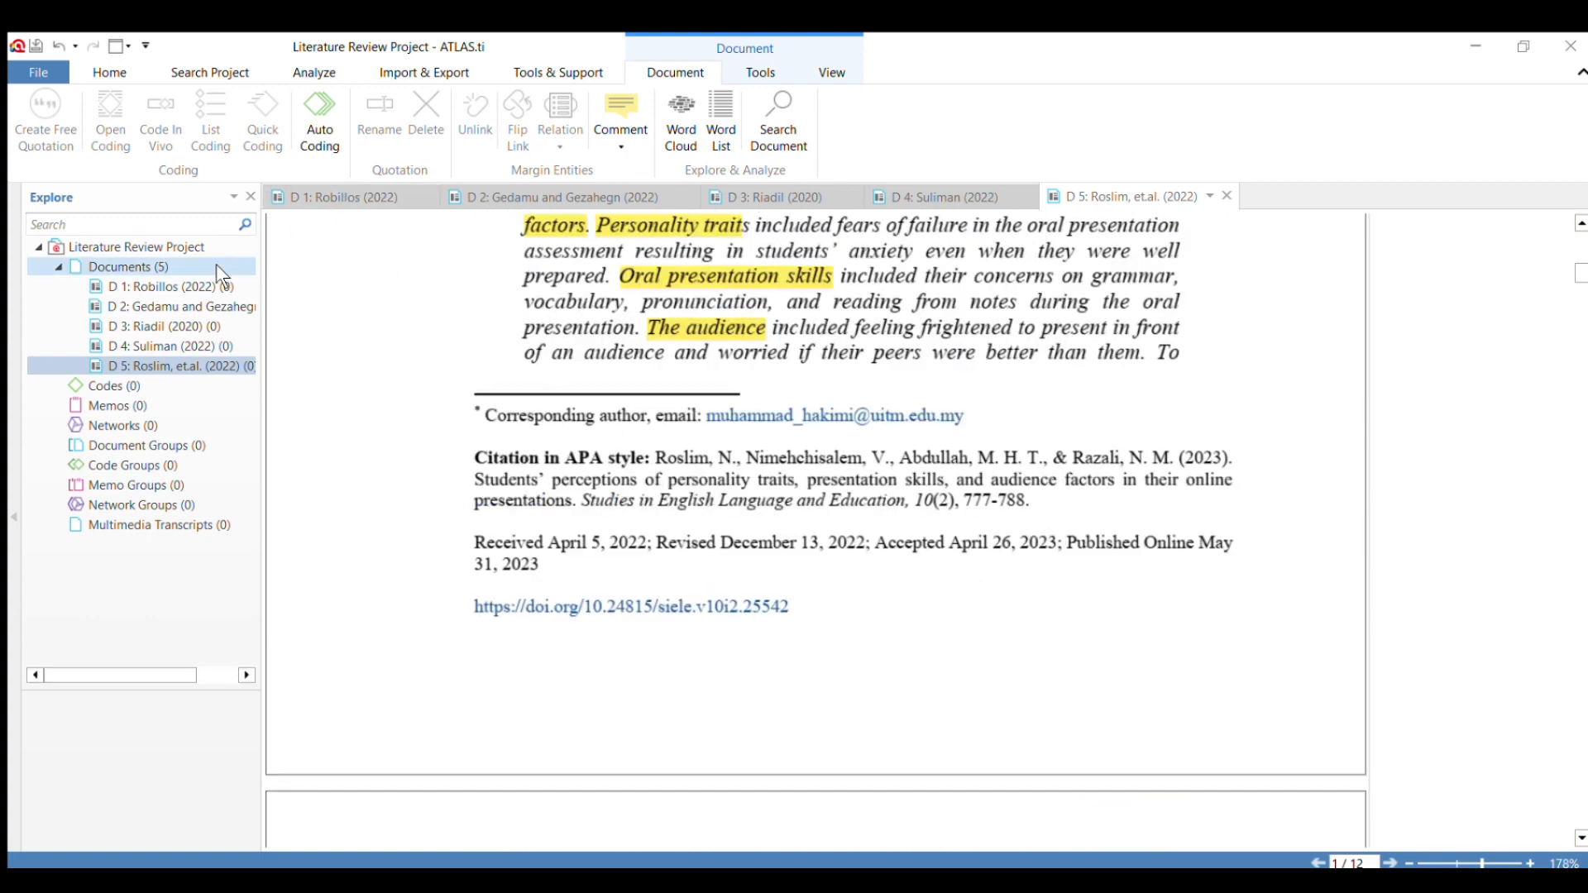
left_click(325, 183)
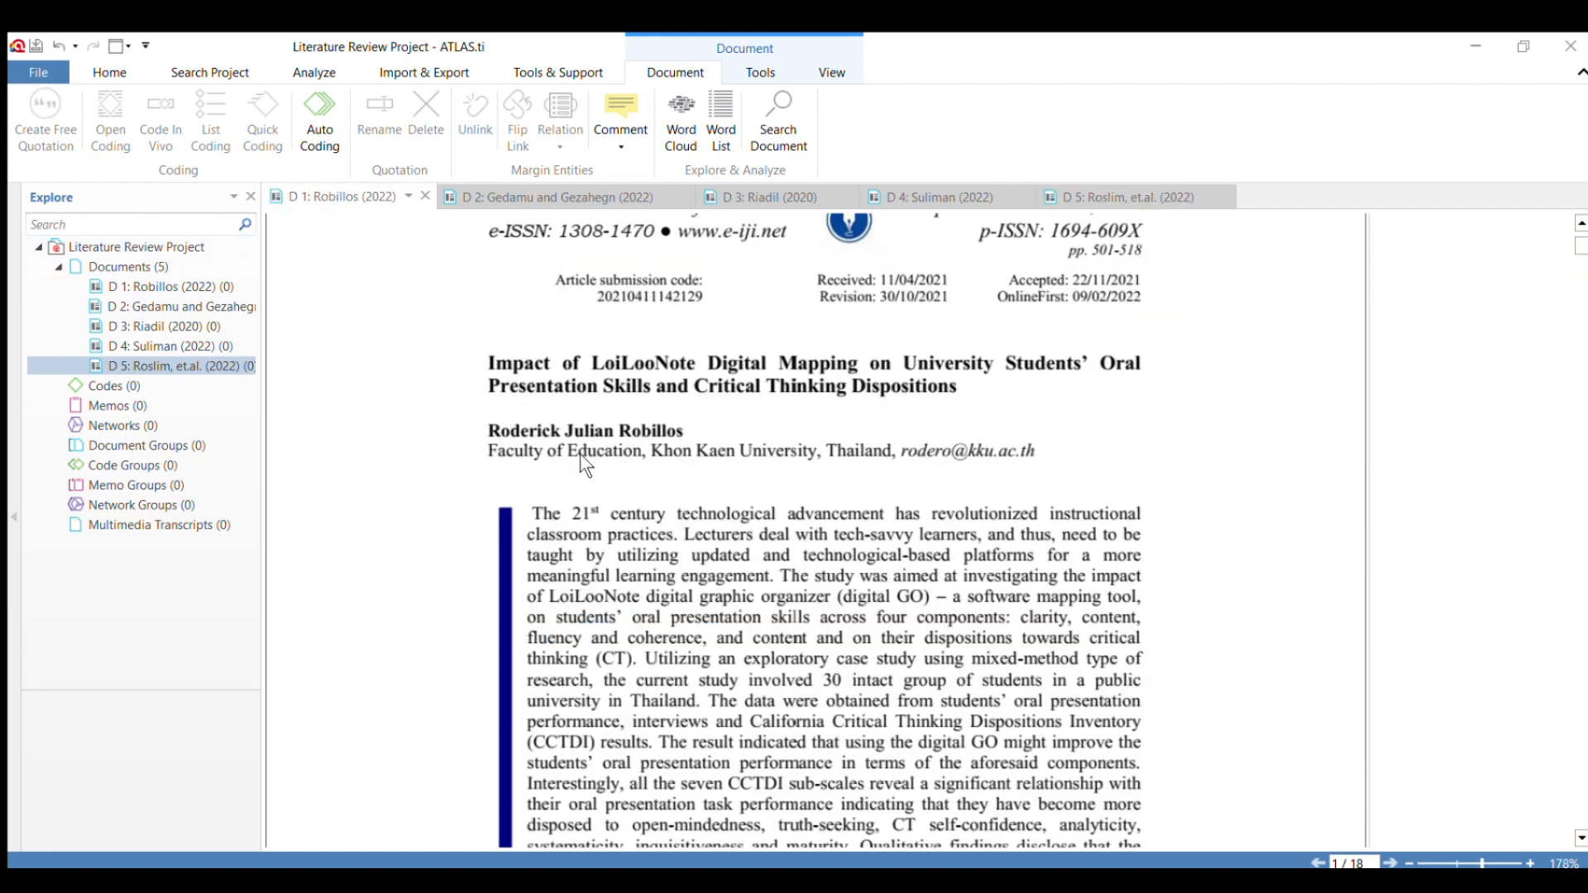
scroll(582, 459, "down", 3)
scroll(590, 465, "up", 2)
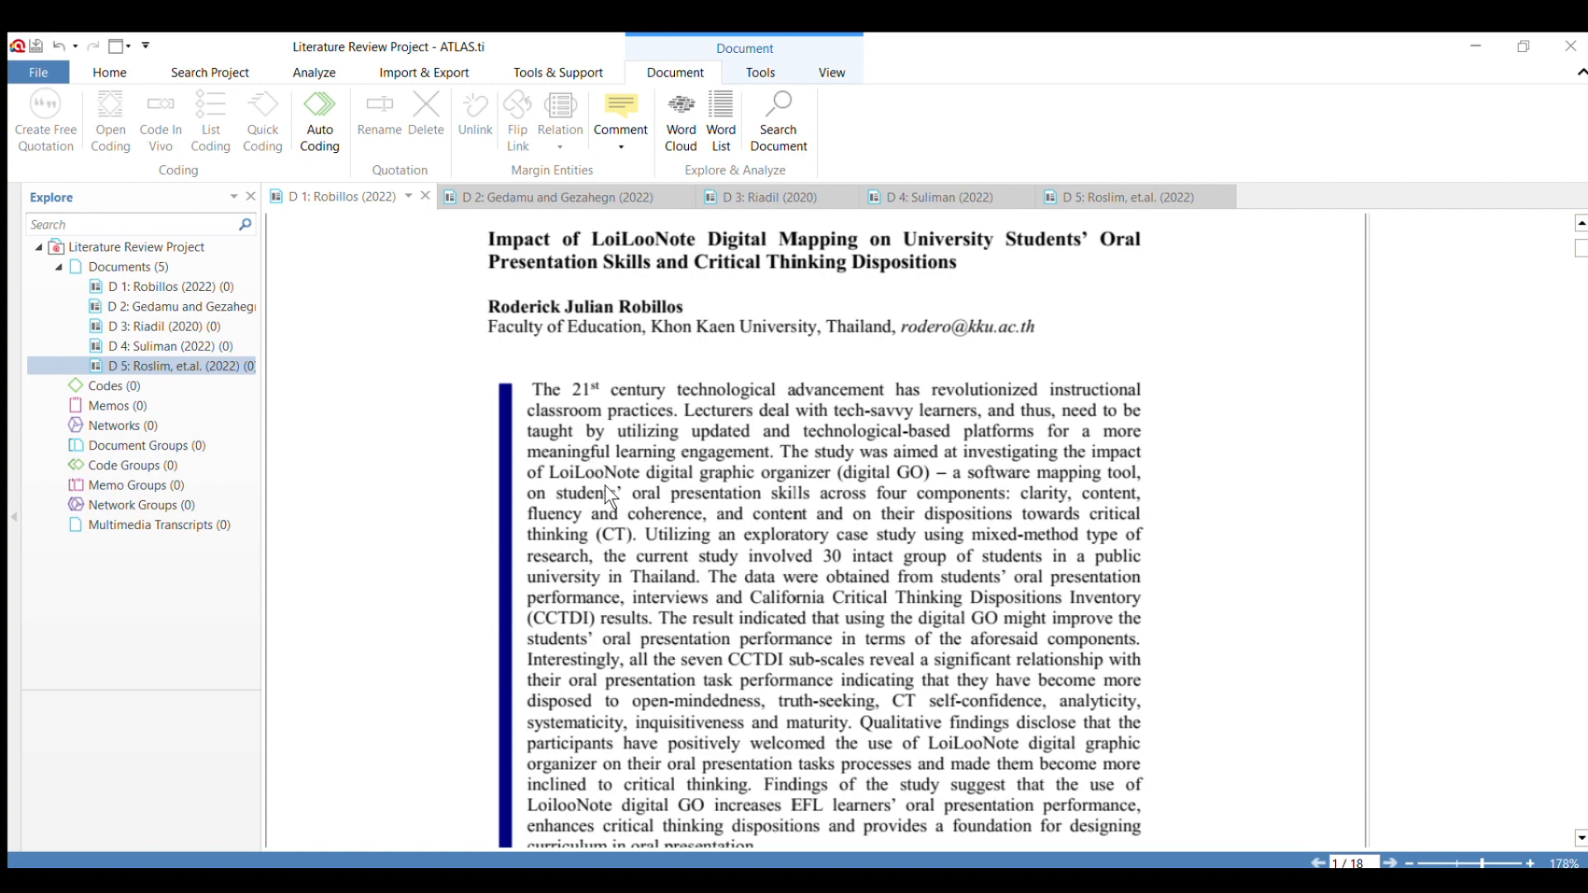
scroll(606, 488, "down", 3)
scroll(606, 488, "up", 3)
scroll(607, 488, "down", 3)
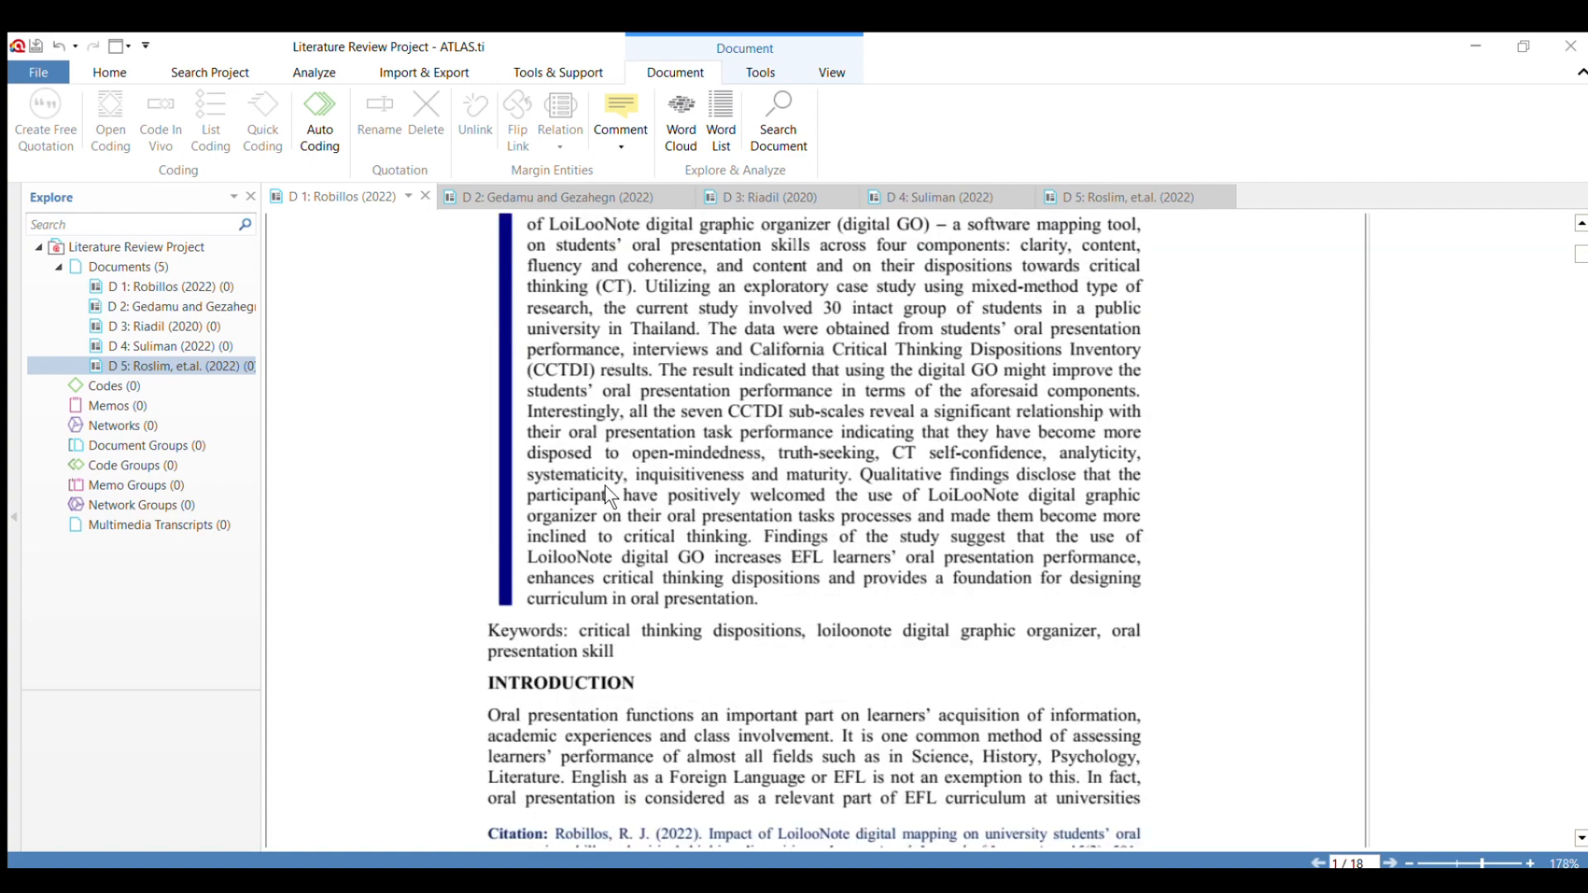
scroll(607, 495, "up", 1)
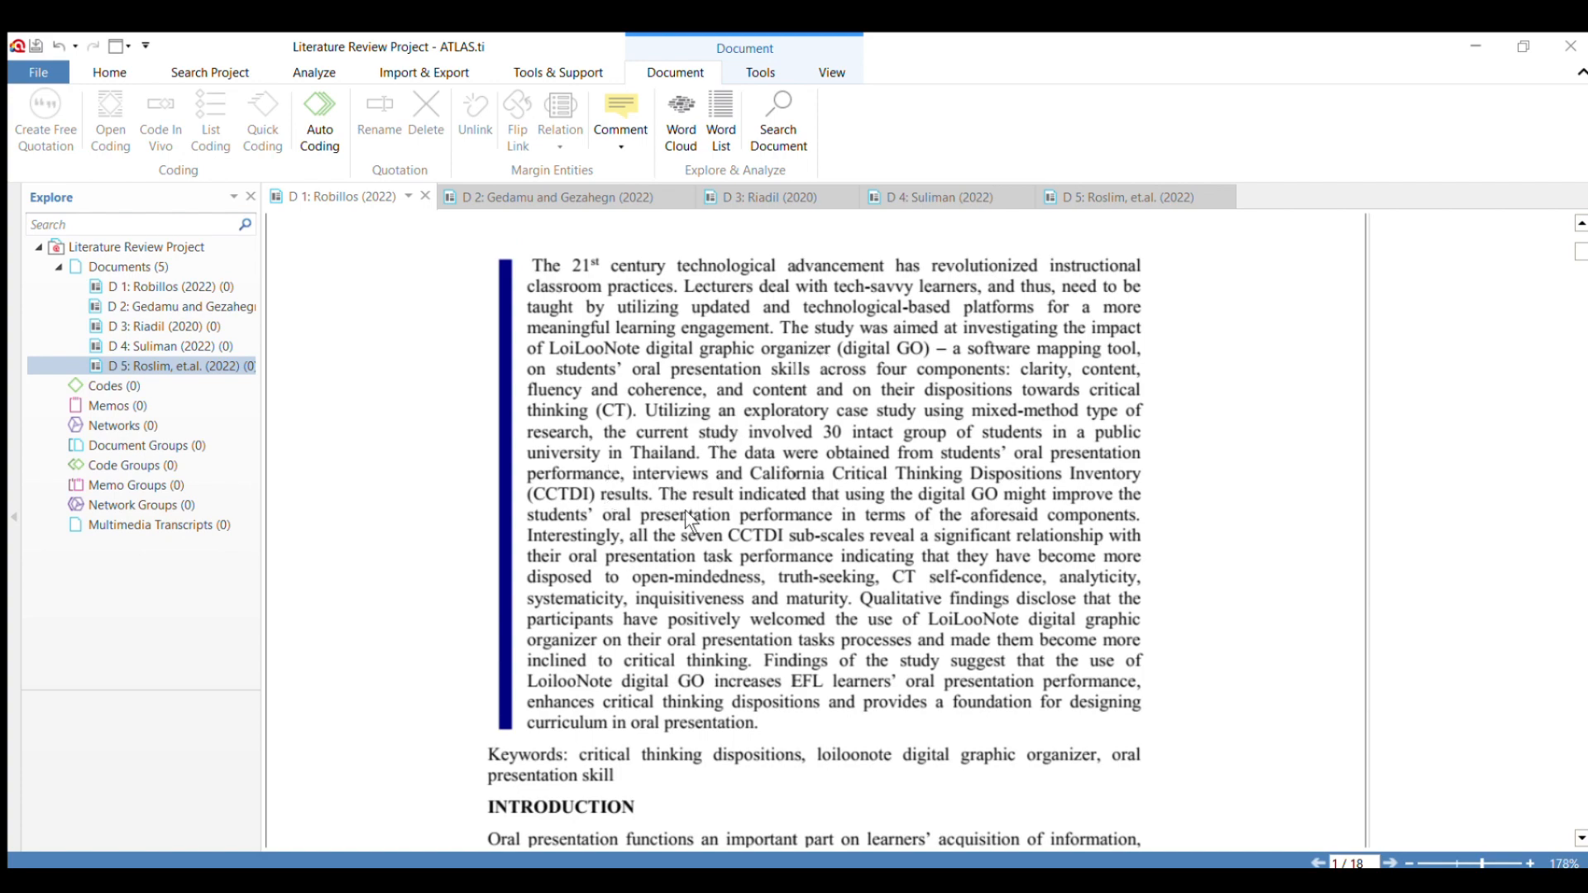
scroll(685, 509, "up", 3)
scroll(805, 558, "down", 3)
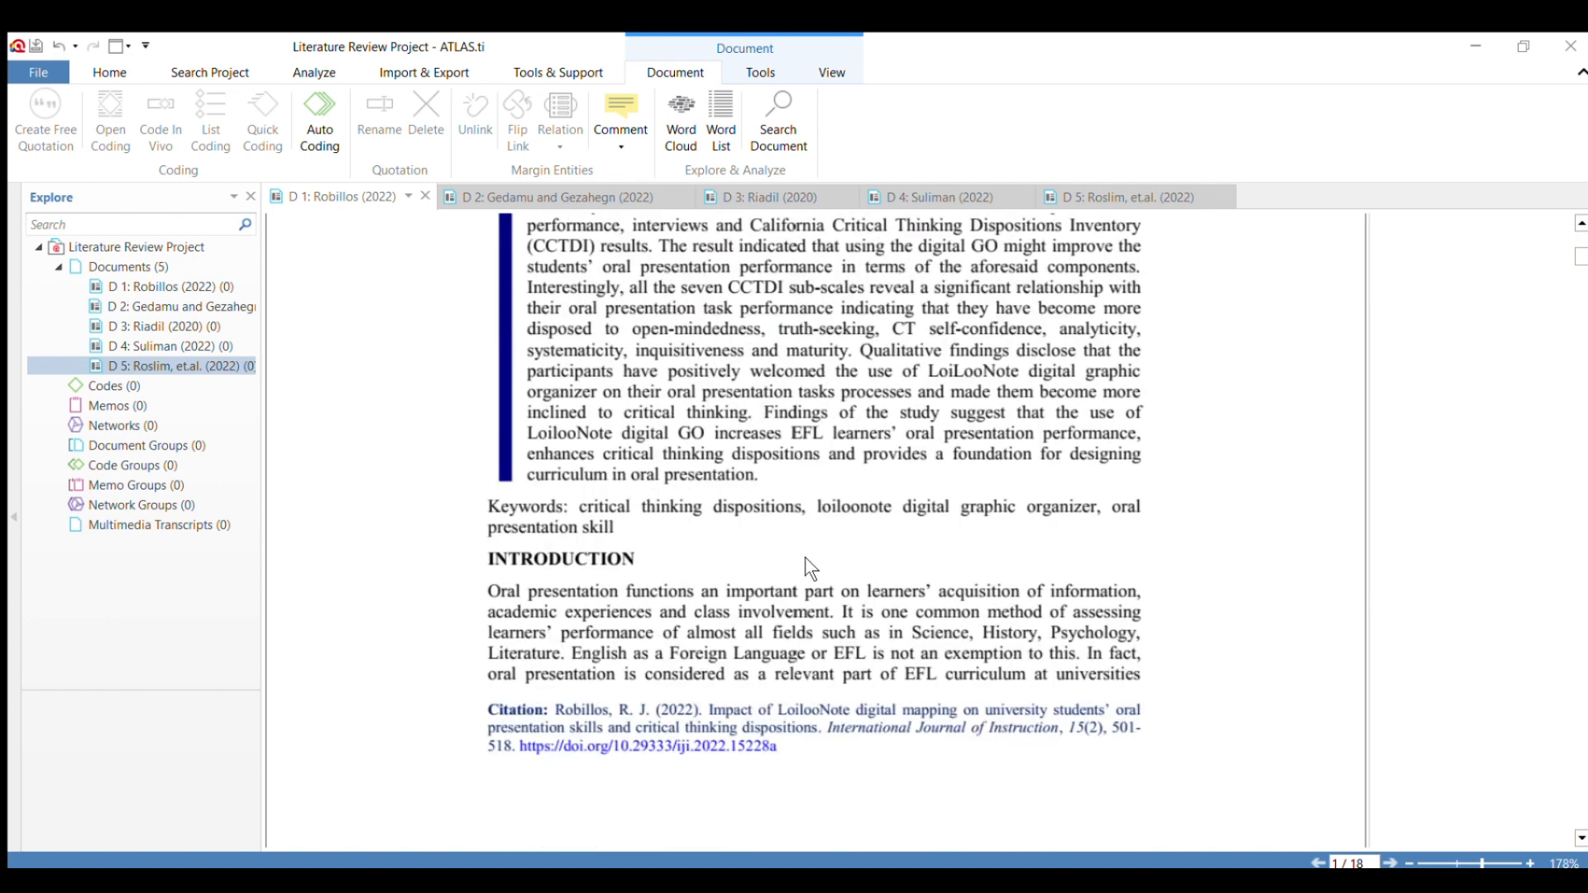
scroll(805, 557, "up", 2)
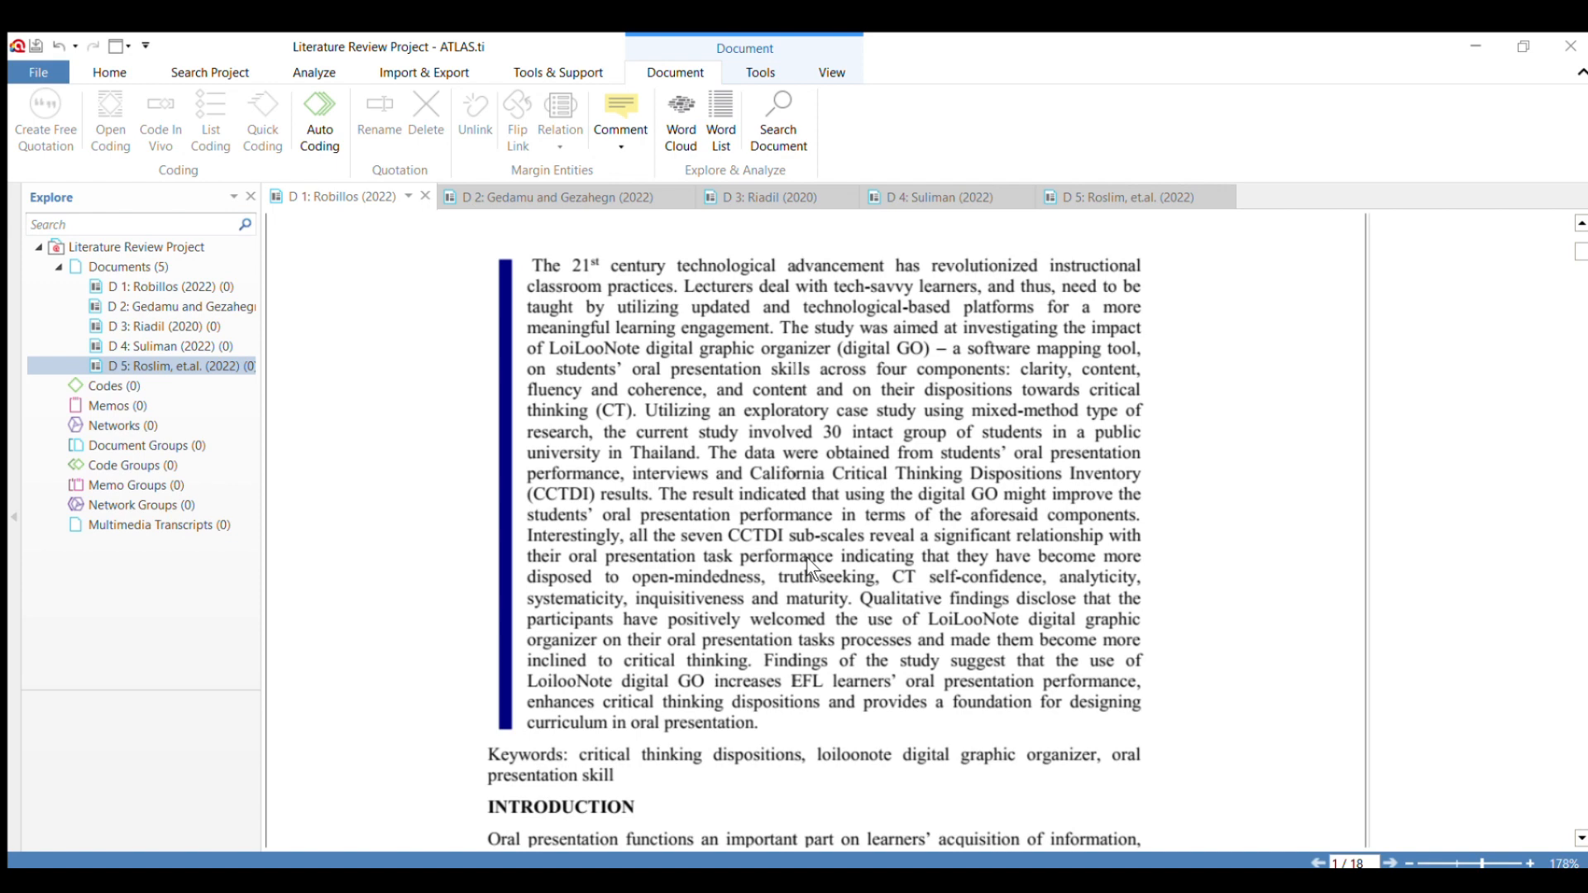
scroll(663, 572, "up", 5)
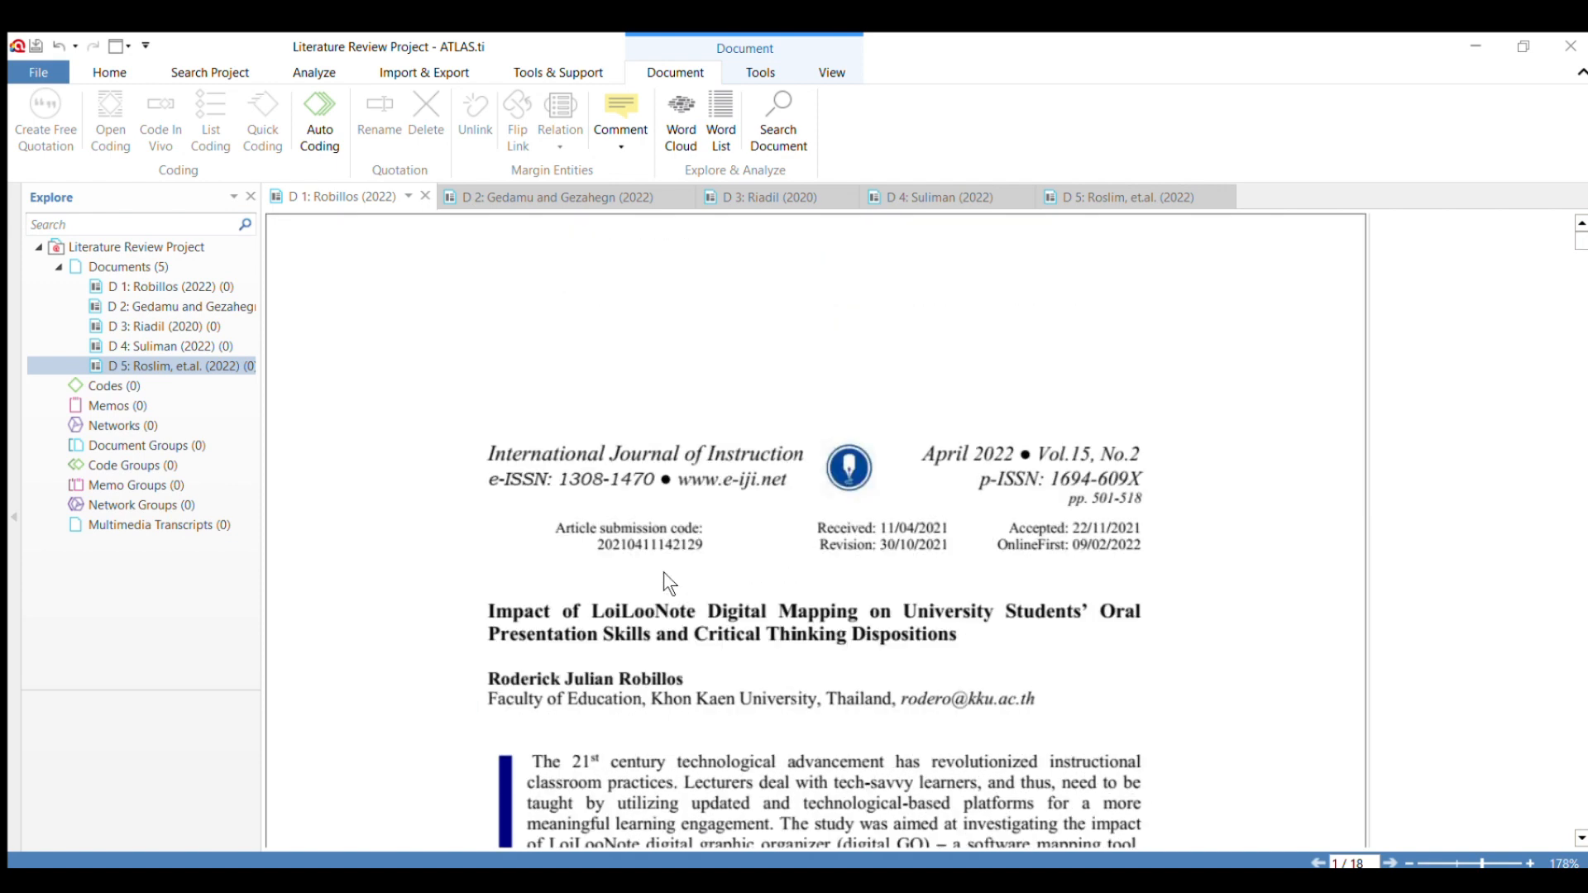
Copy the full abstract text of document D 1 and clear the selection.
scroll(663, 573, "down", 4)
scroll(663, 573, "down", 3)
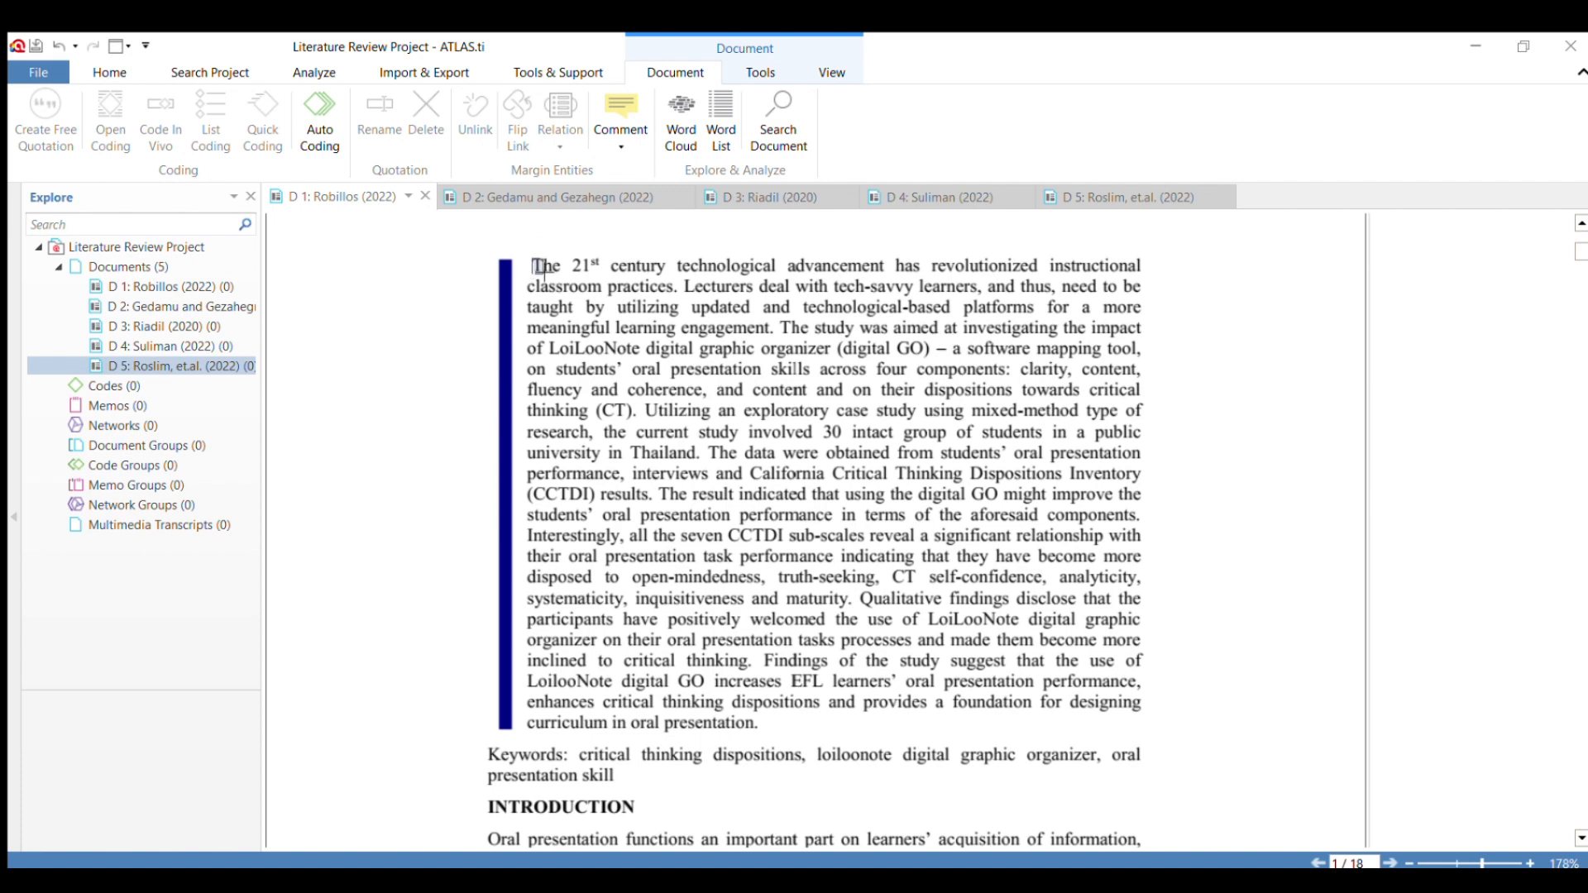
left_click_drag(537, 269, 757, 731)
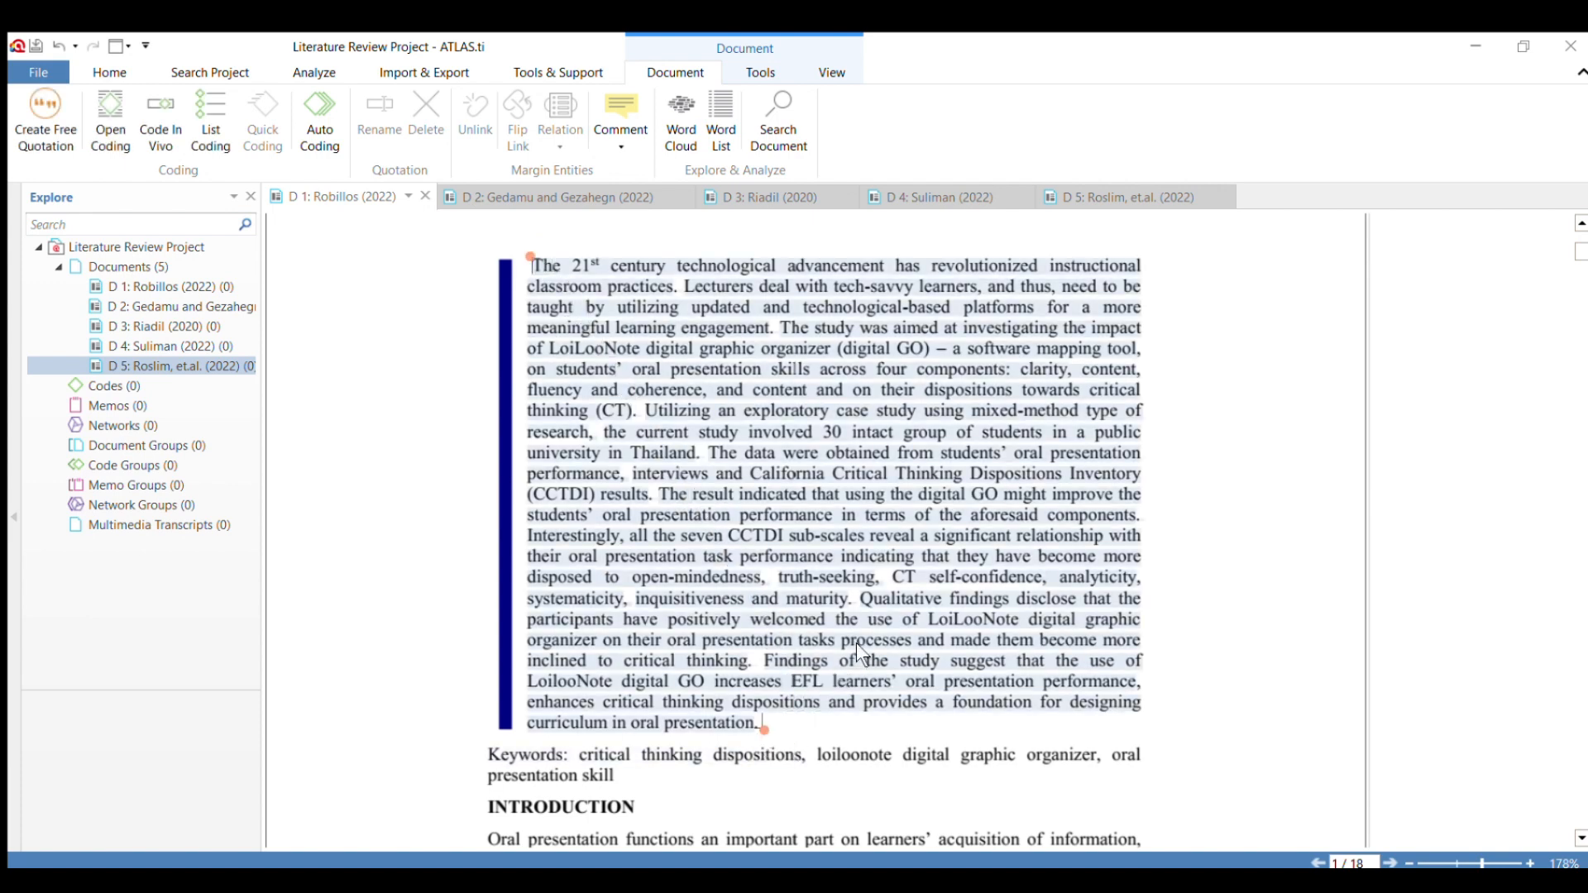
key("ctrl+c")
left_click(503, 278)
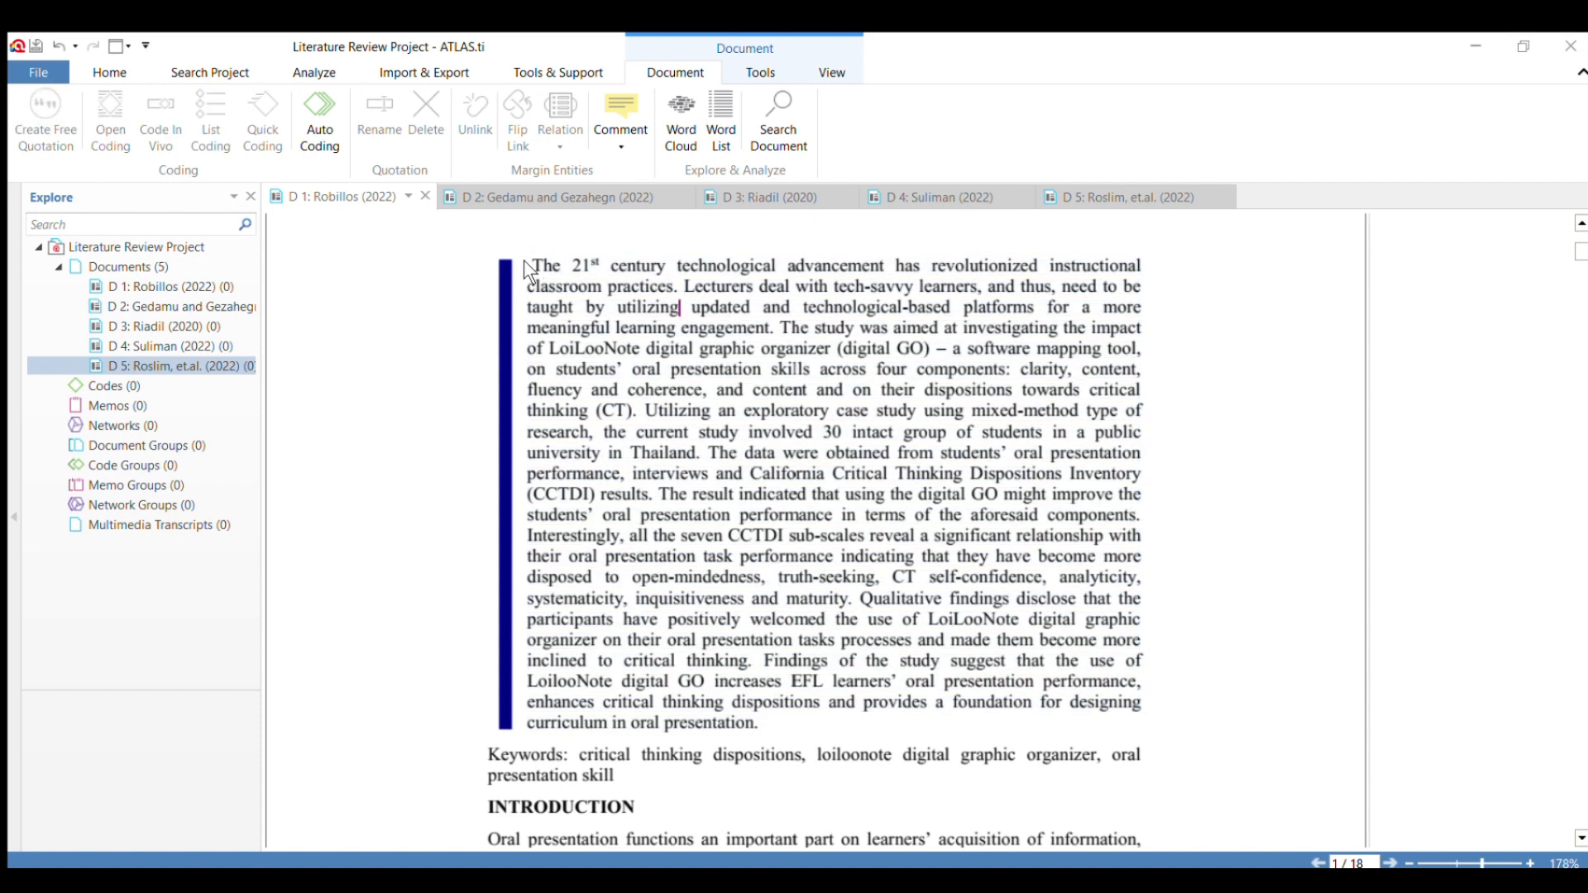
Code the first two sentences of document D 1's abstract, ending at "meaningful learning engagement.", as "Hisctorical Background".
left_click_drag(533, 266, 775, 334)
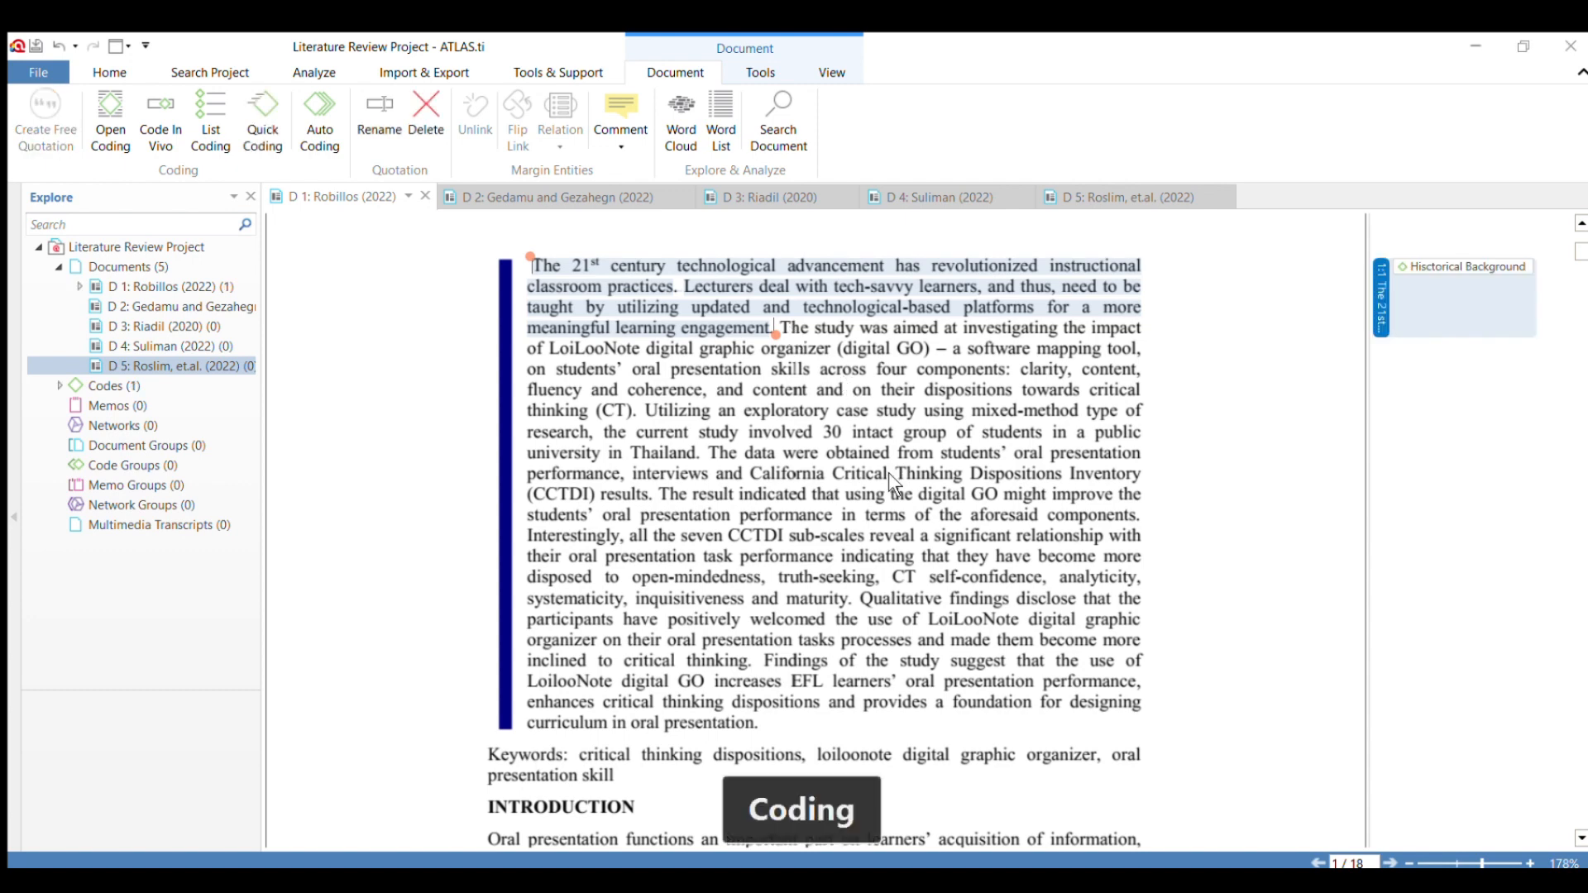
Code the abstract sentence from "The study was aimed at" to "critical thinking (CT)." in document D 1 as "Finding and Discussion".
left_click(861, 460)
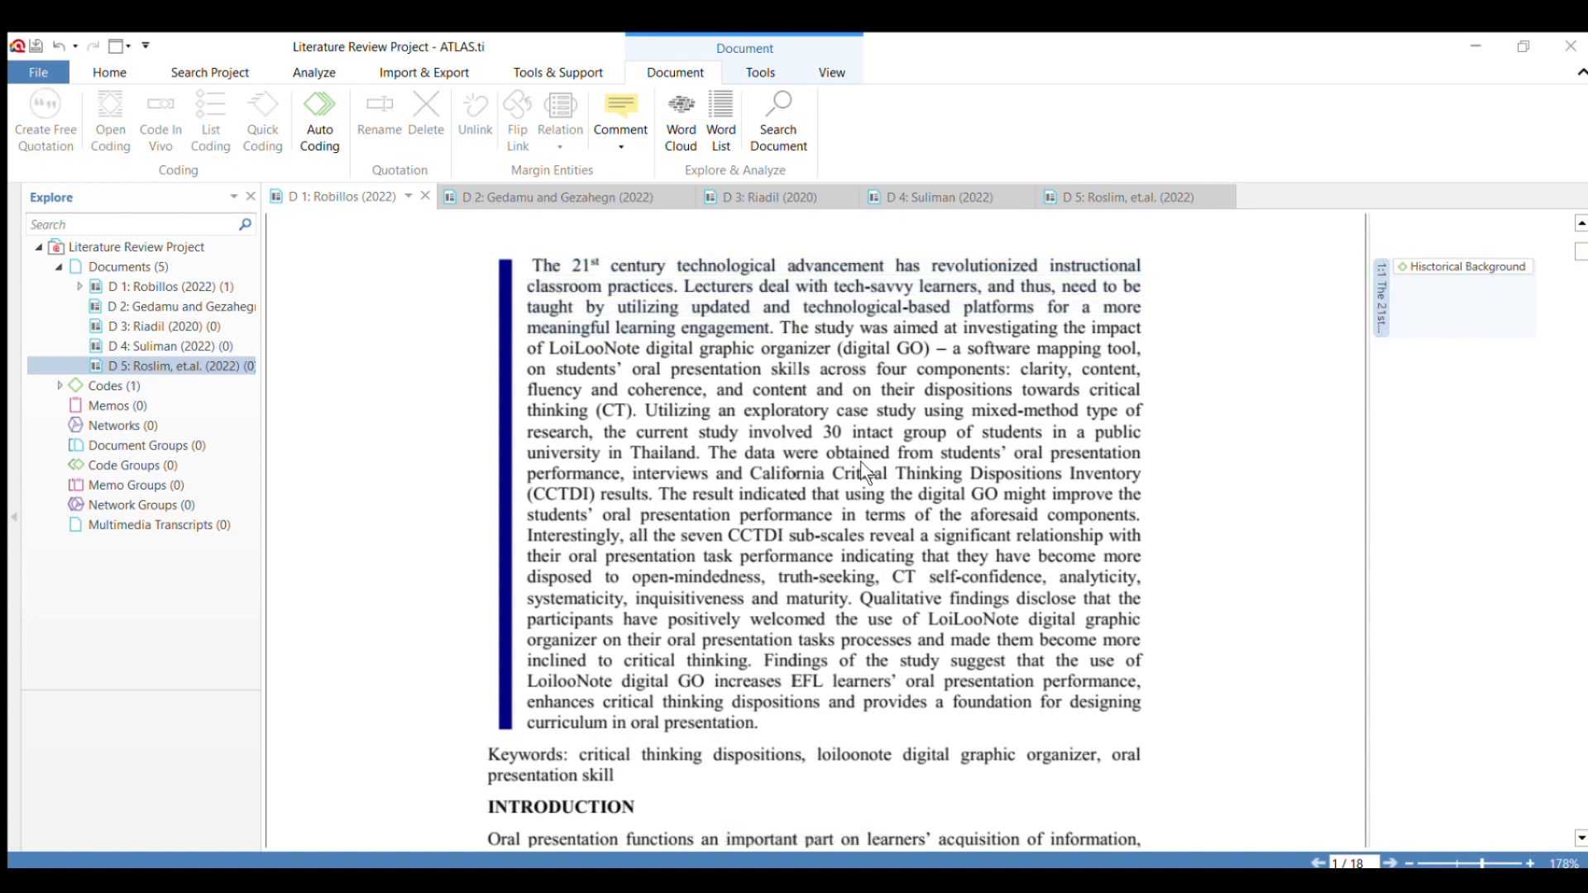
left_click(807, 330)
left_click_drag(781, 328, 635, 411)
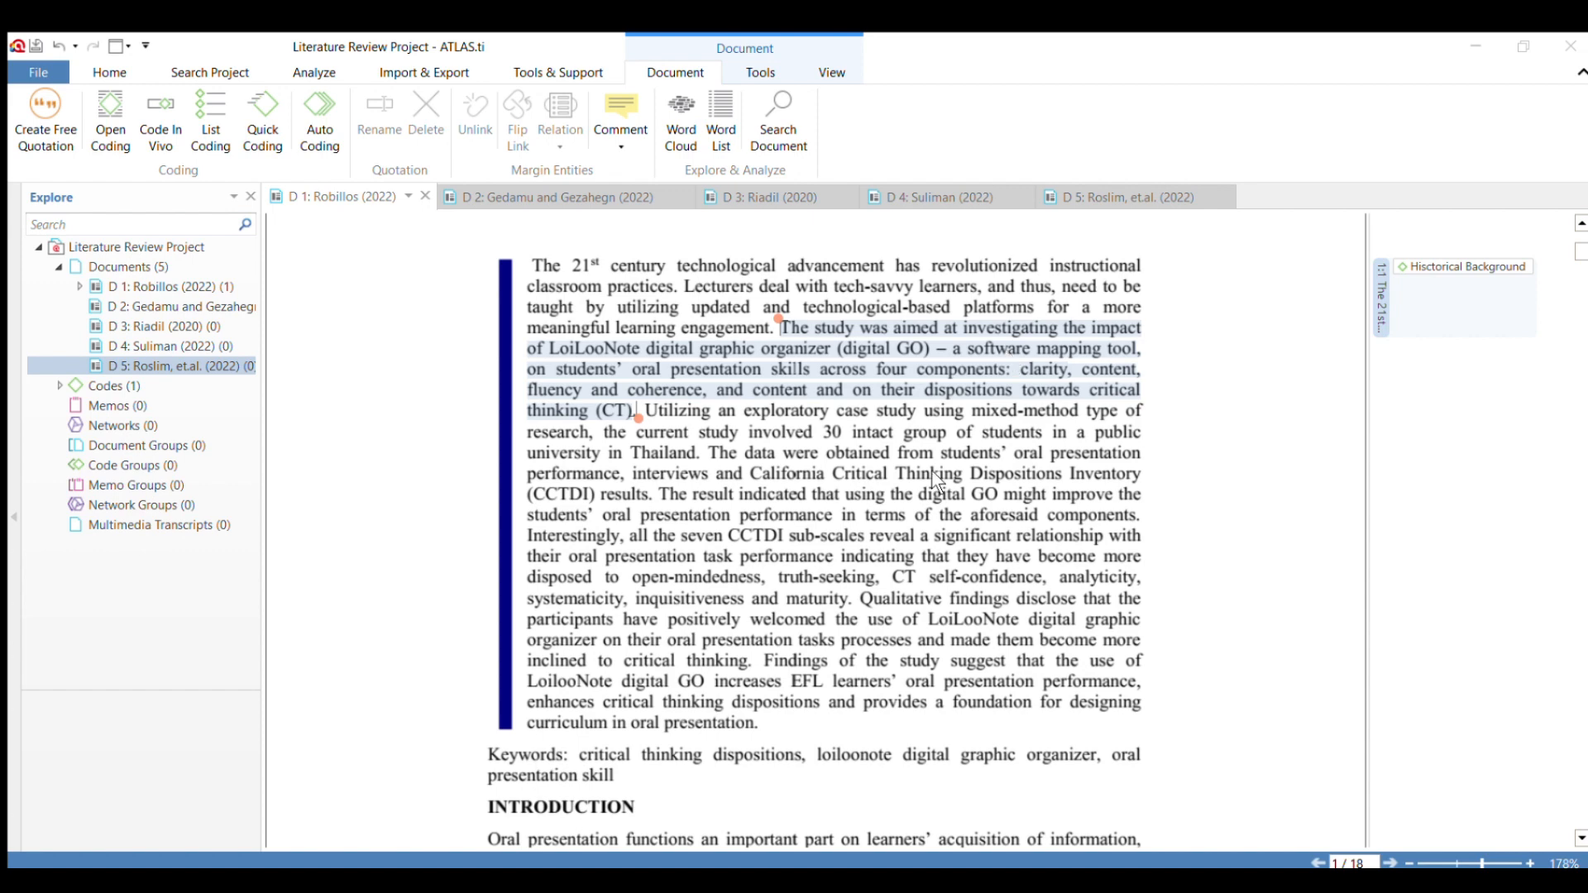
left_click(892, 484)
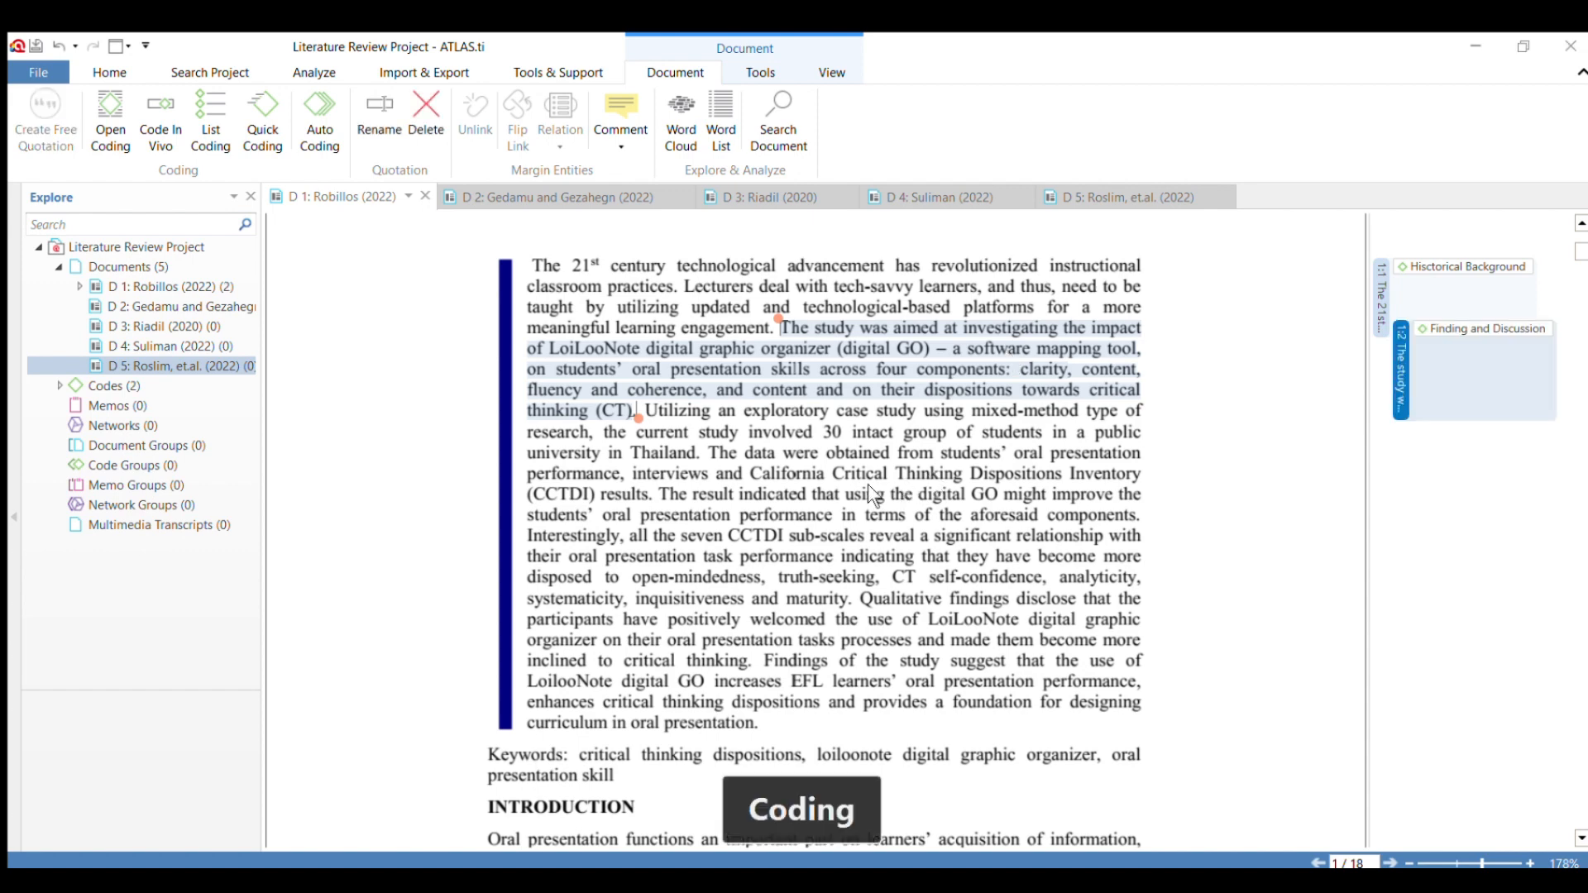
Code the abstract sentence from "The data were obtained" to "(CCTDI) results." as "Theory" and clear the selection.
left_click(954, 434)
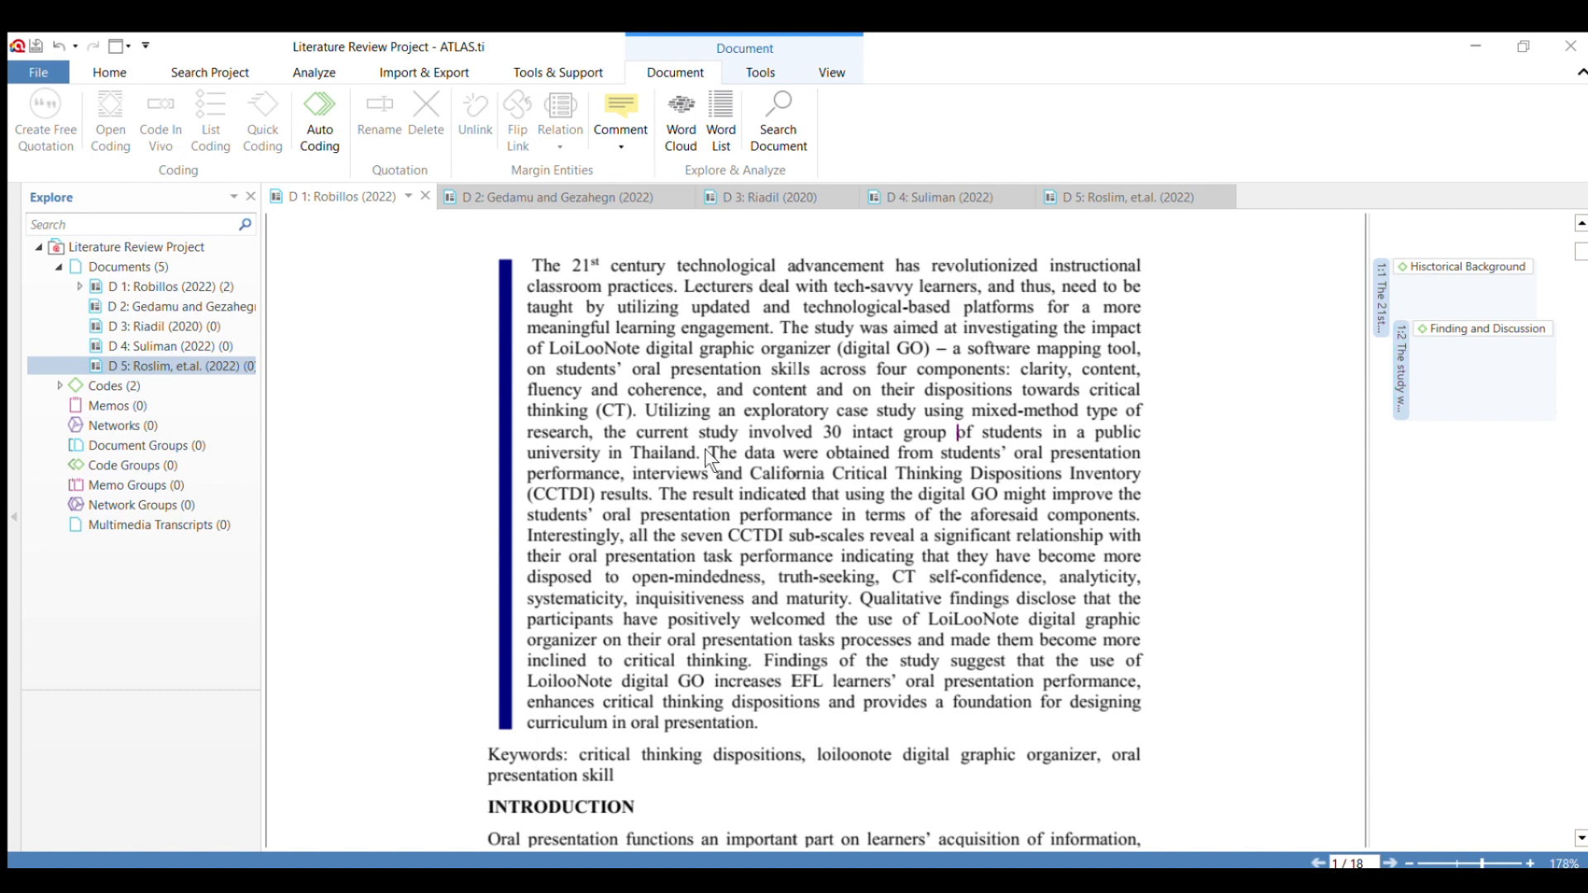
left_click_drag(707, 453, 658, 503)
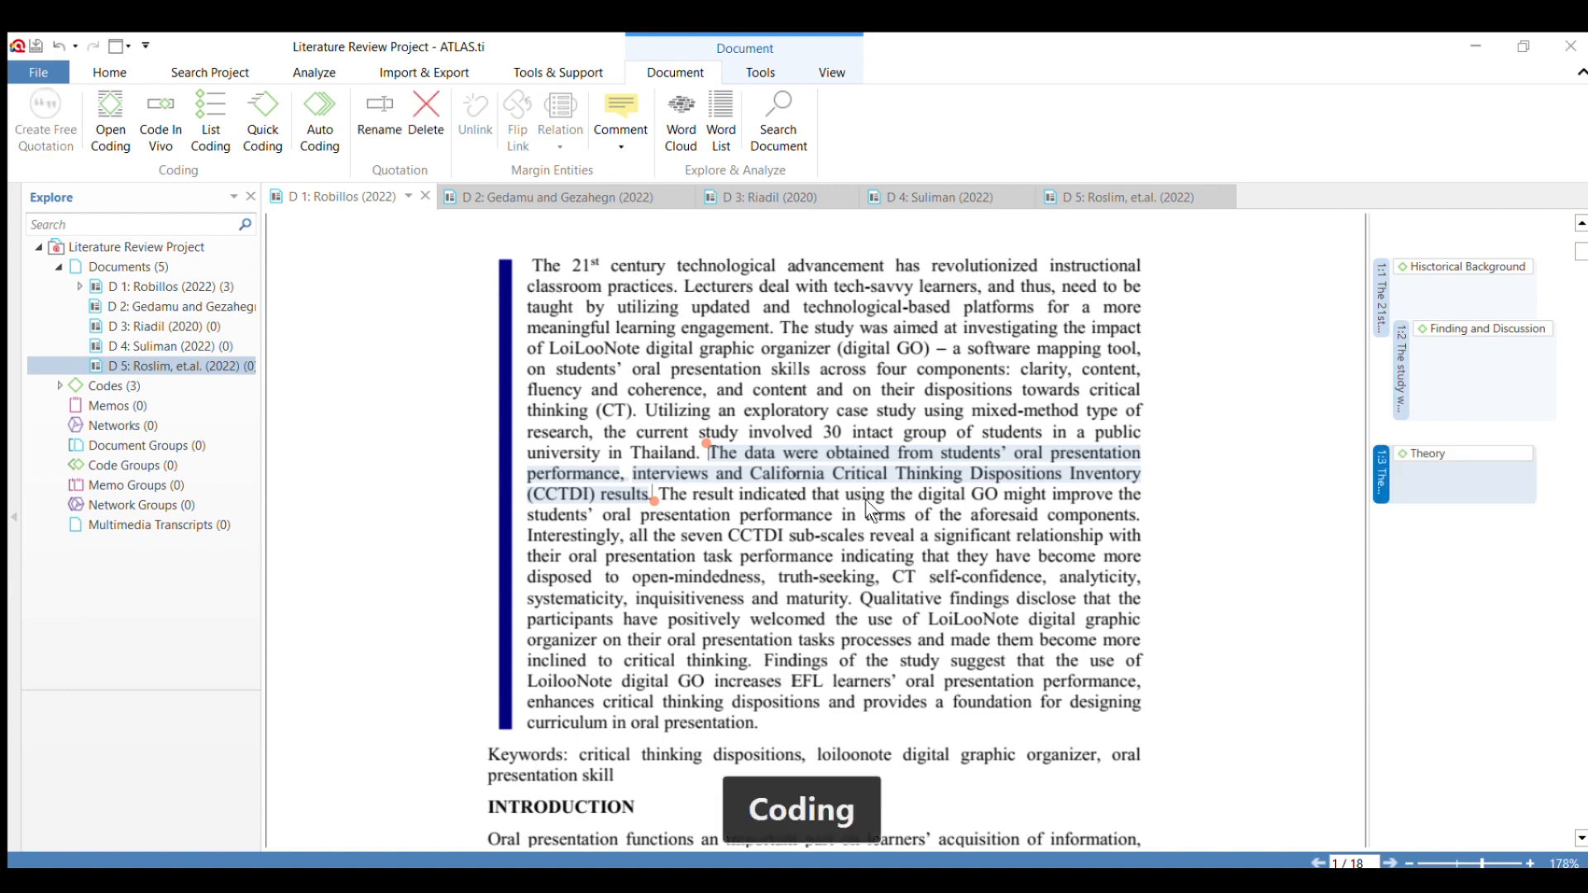
left_click(915, 550)
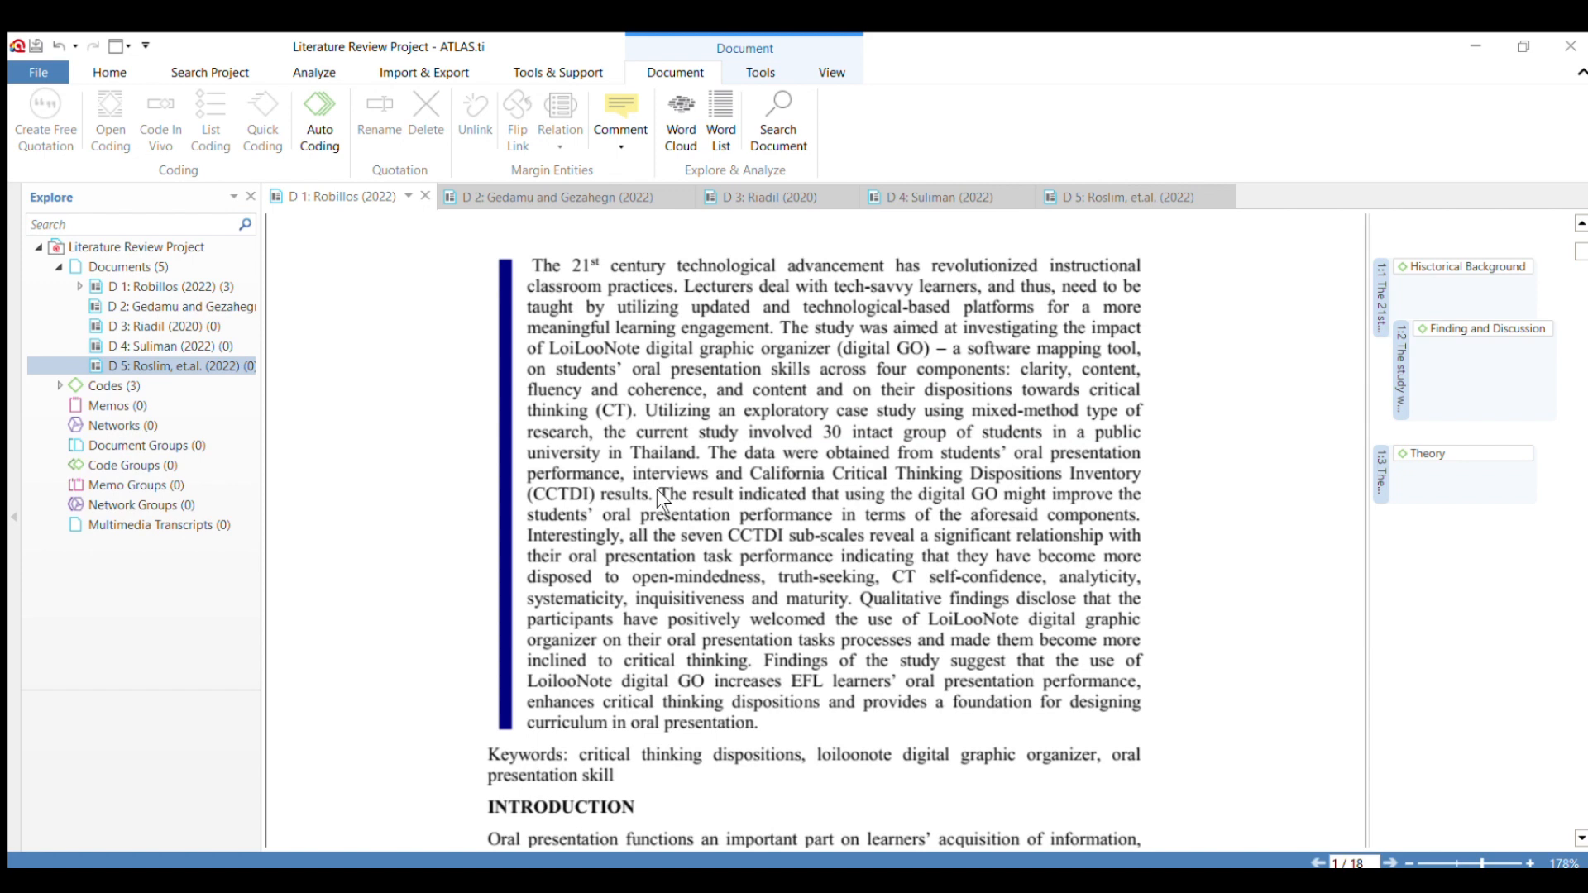
Apply the existing code "Finding and Discussion" to the abstract sentence from "The result indicated" to "aforesaid components.".
left_click_drag(659, 494, 1145, 519)
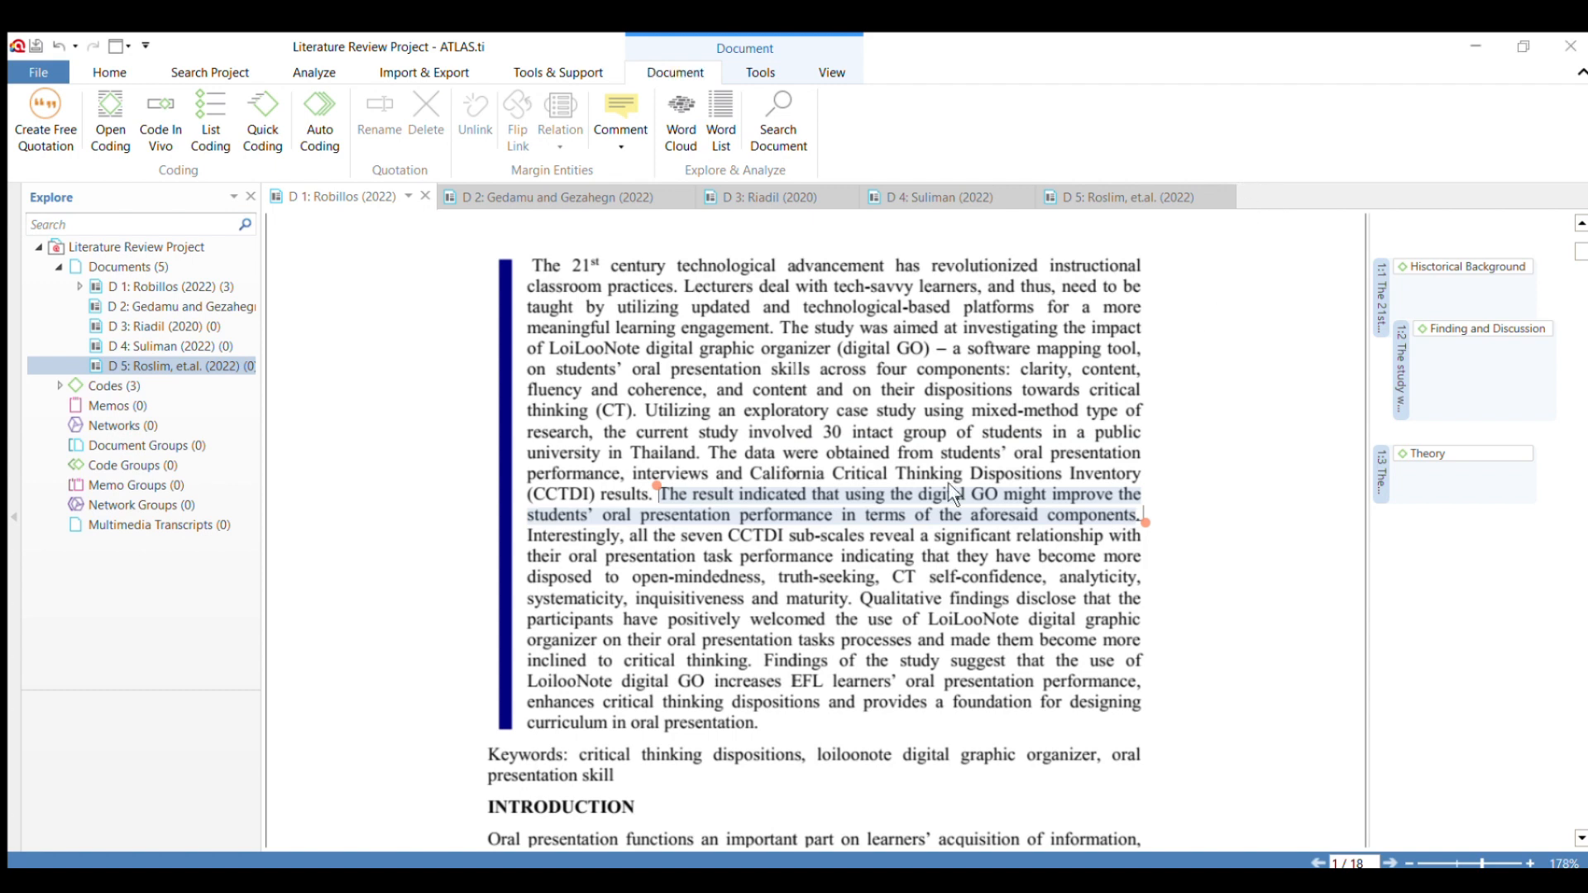
left_click(767, 540)
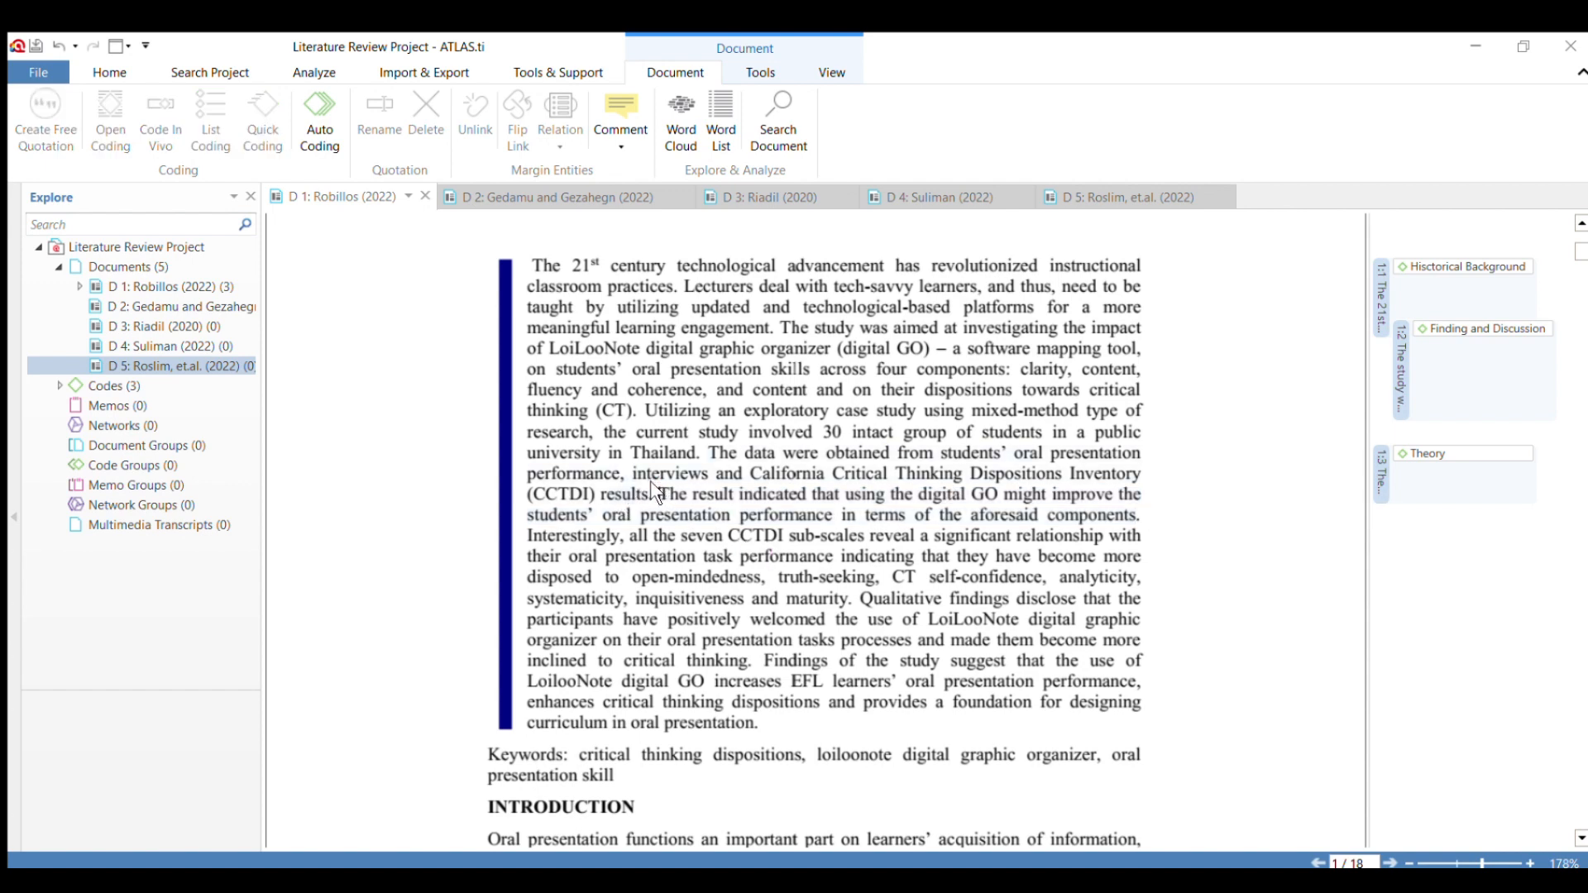
left_click_drag(659, 494, 1162, 519)
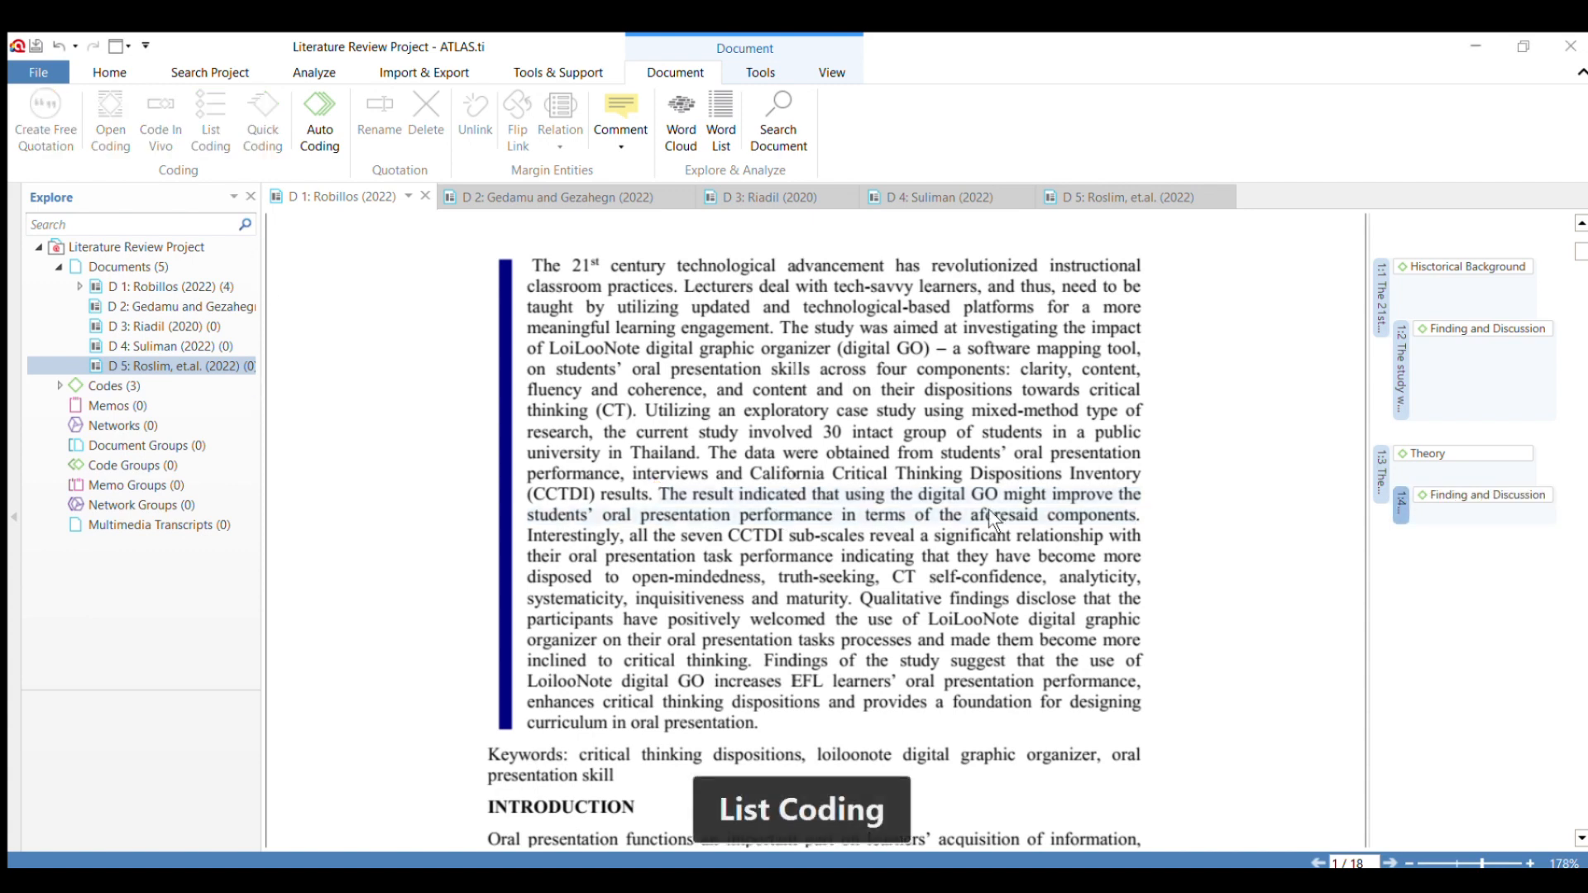
Apply an existing code to the first two sentences of document D 1's Introduction, from "Oral presentation functions" to "Psychology, Literature.".
scroll(990, 509, "down", 3)
scroll(996, 509, "up", 1)
scroll(999, 511, "down", 3)
scroll(1001, 513, "up", 2)
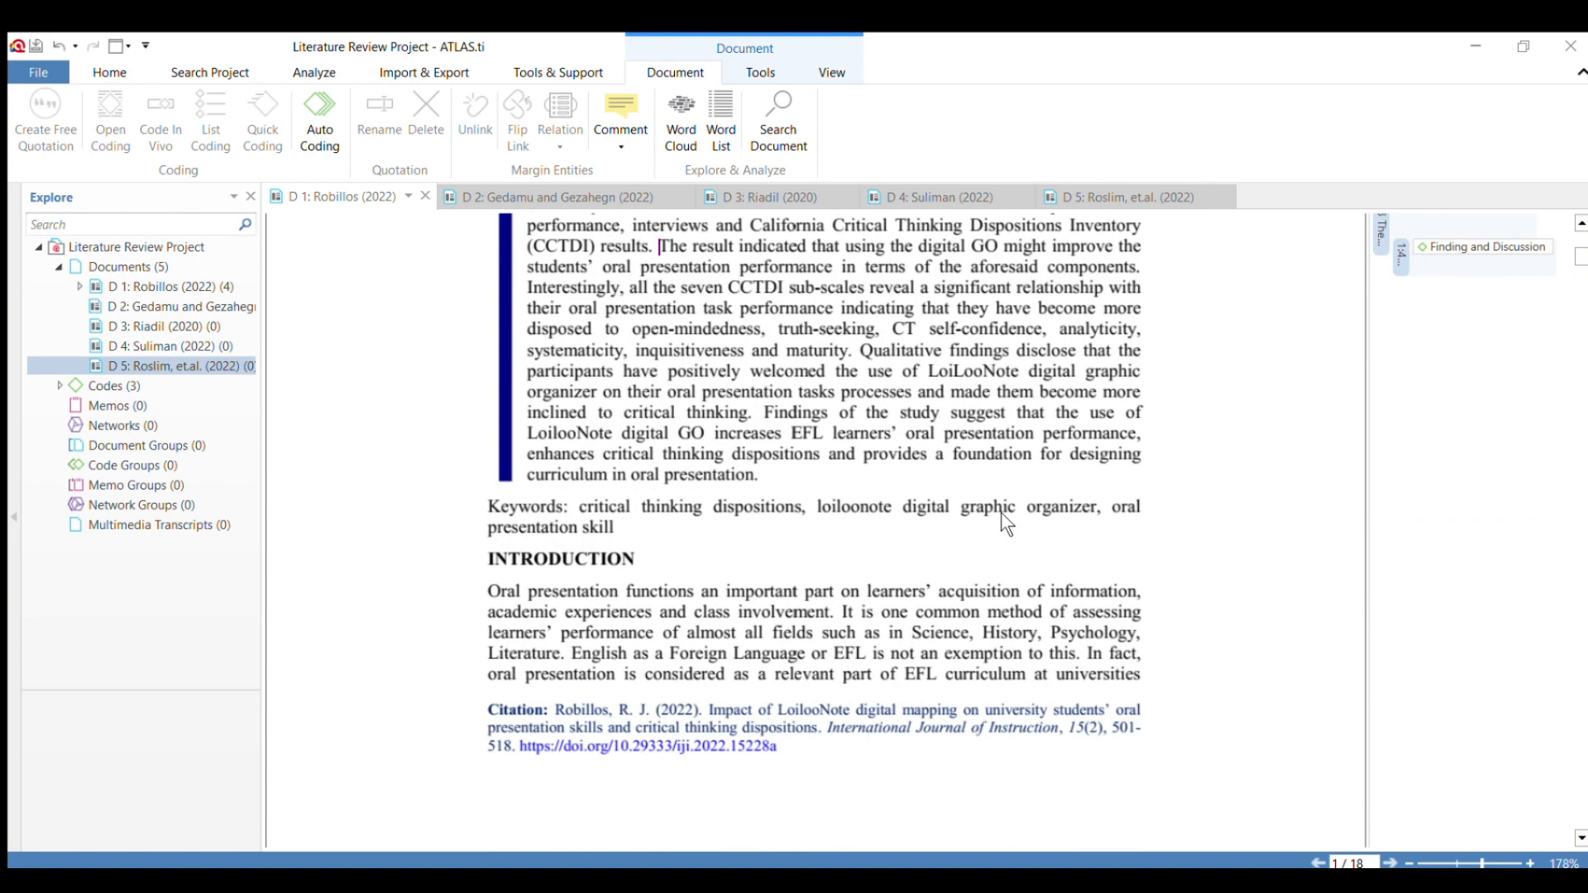
scroll(1011, 521, "down", 3)
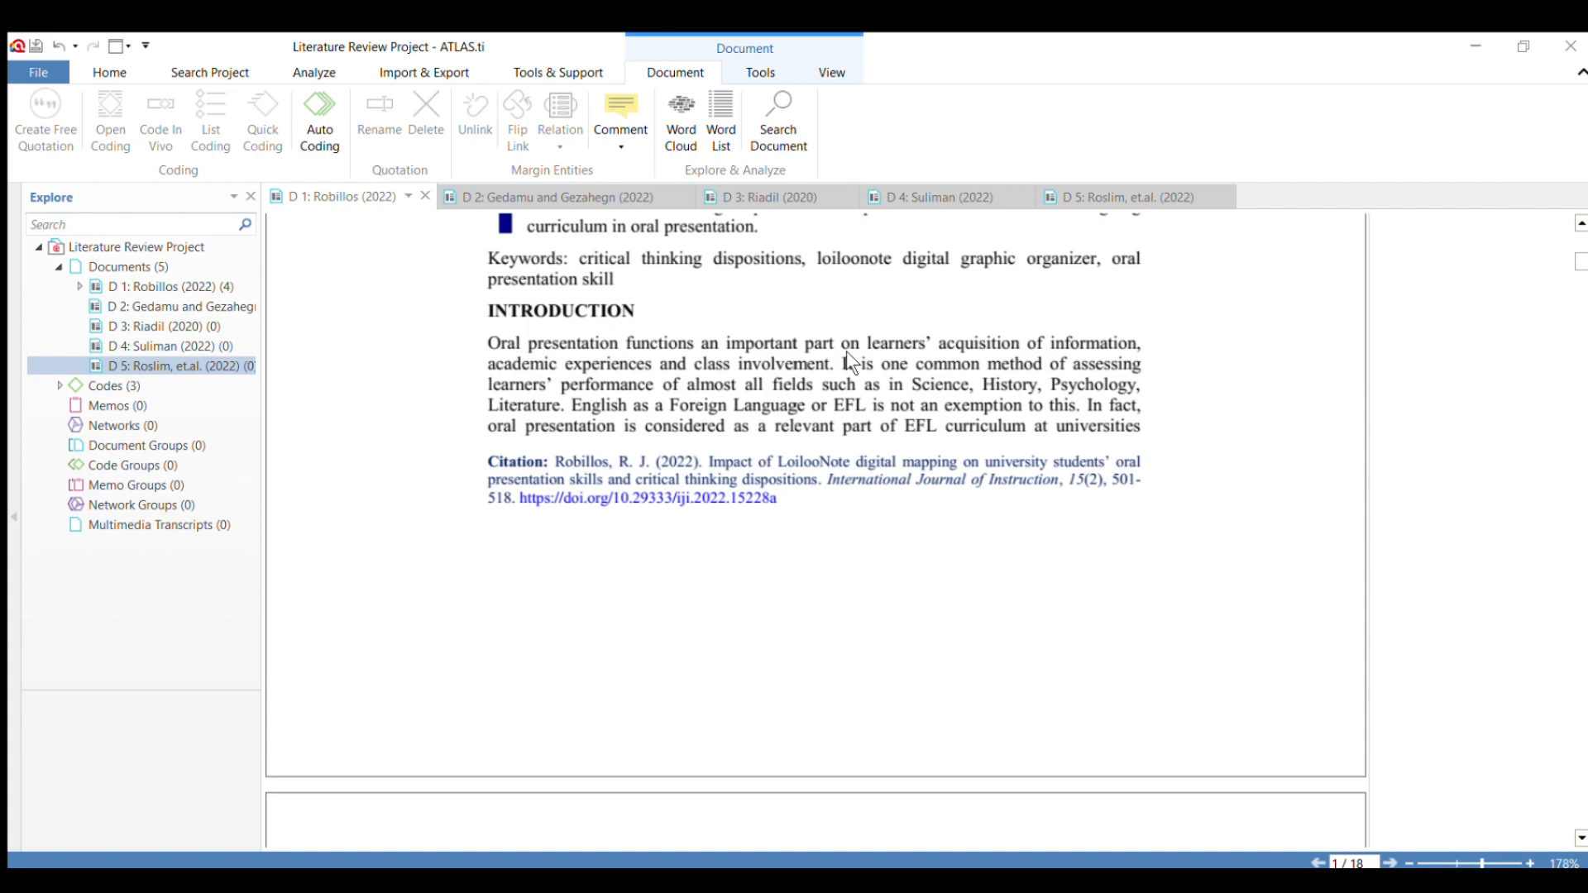
scroll(551, 344, "down", 6)
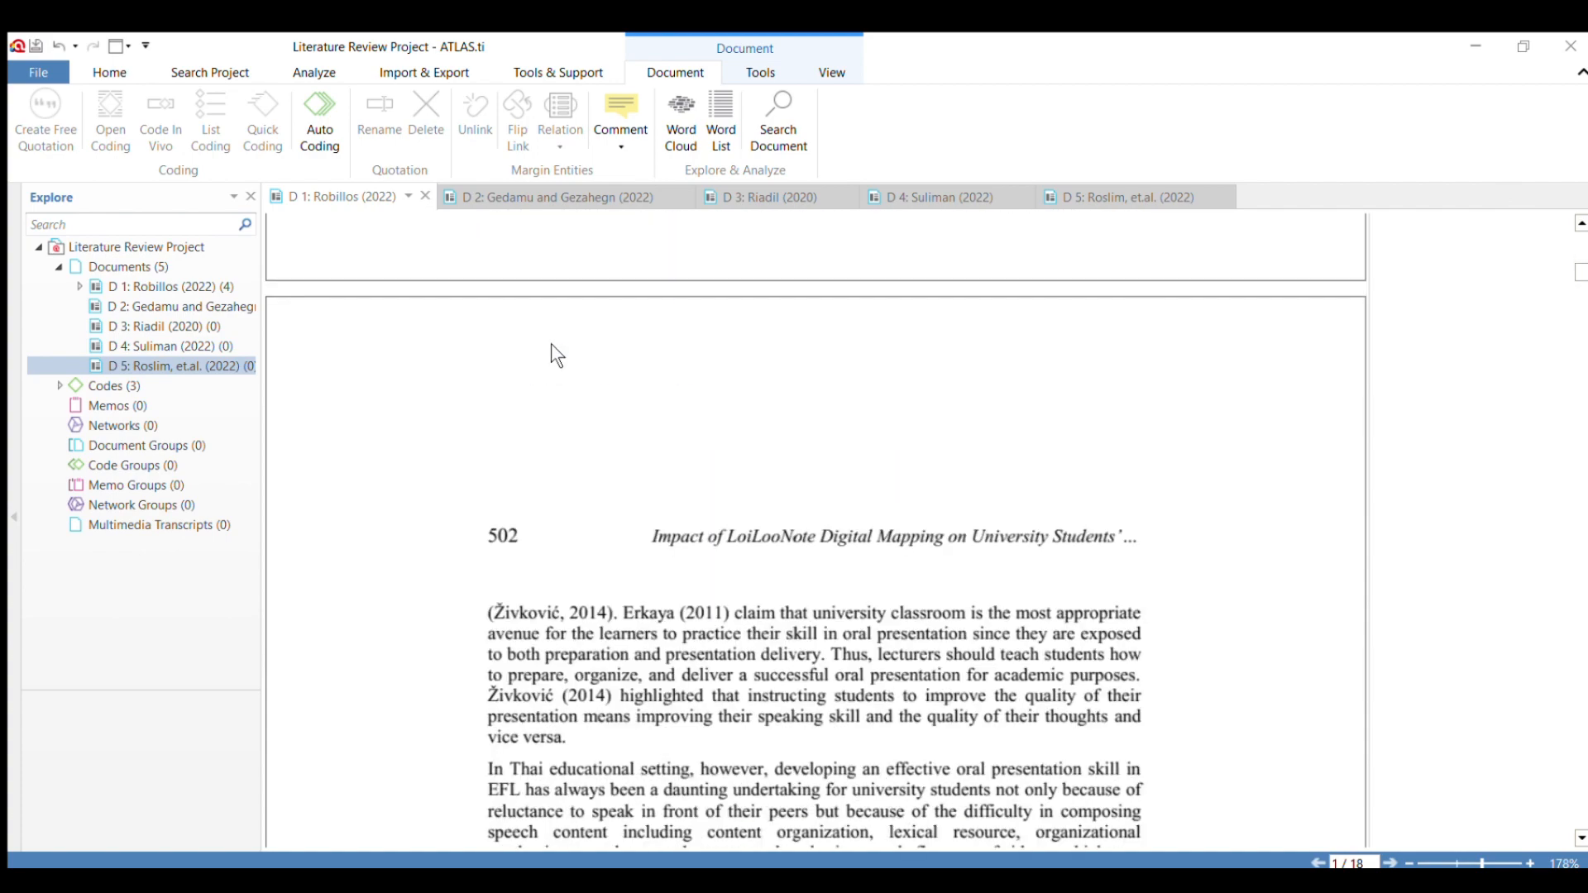
scroll(552, 344, "down", 5)
scroll(552, 344, "up", 5)
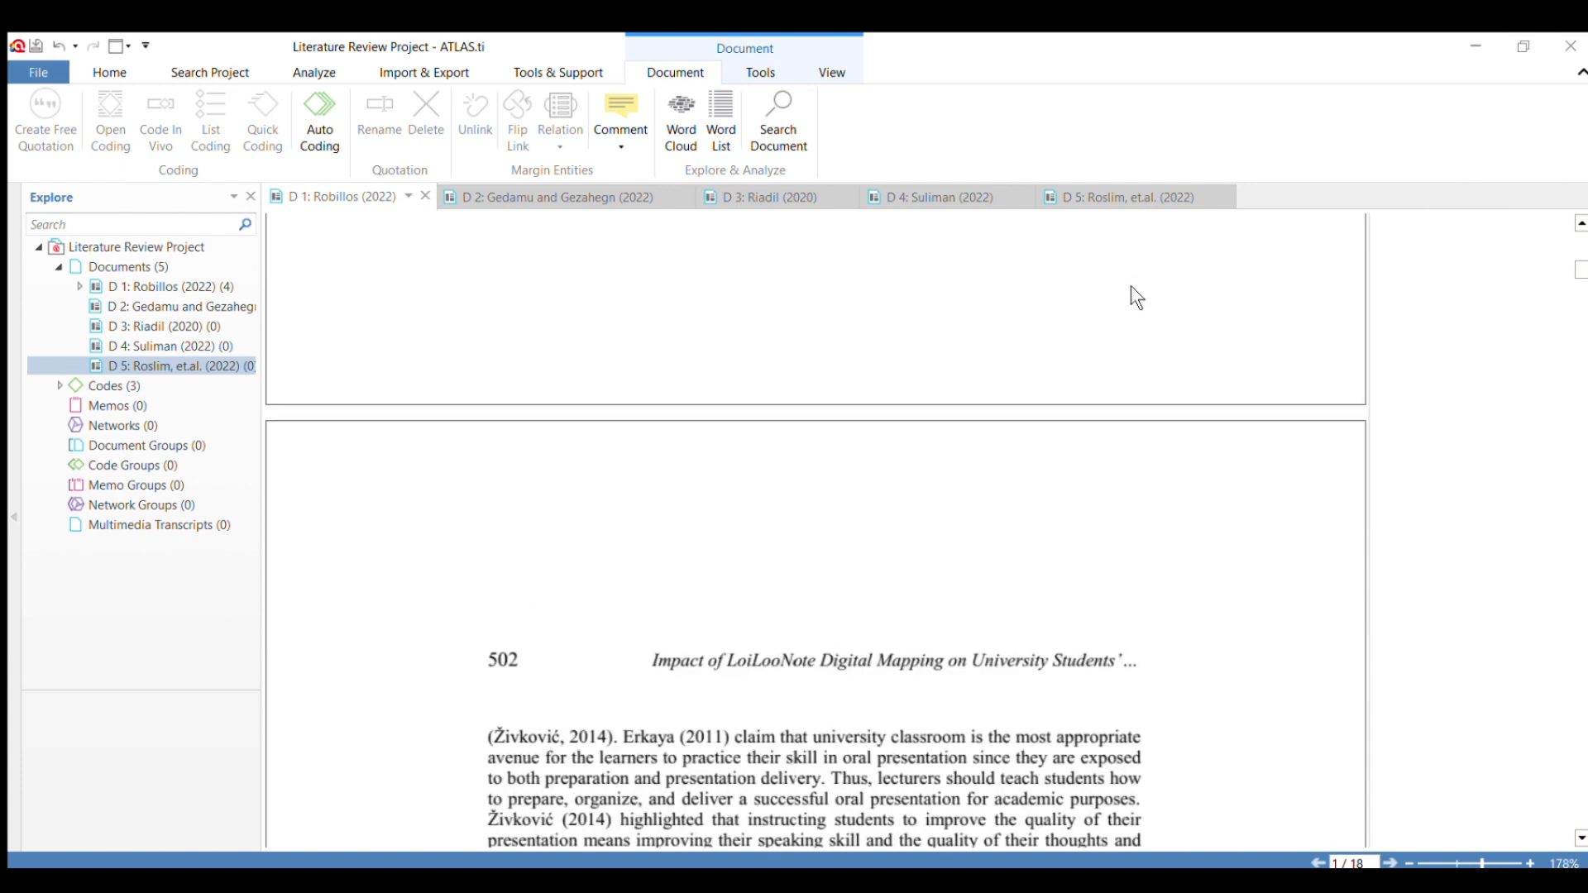
scroll(1129, 290, "up", 3)
scroll(1117, 297, "up", 2)
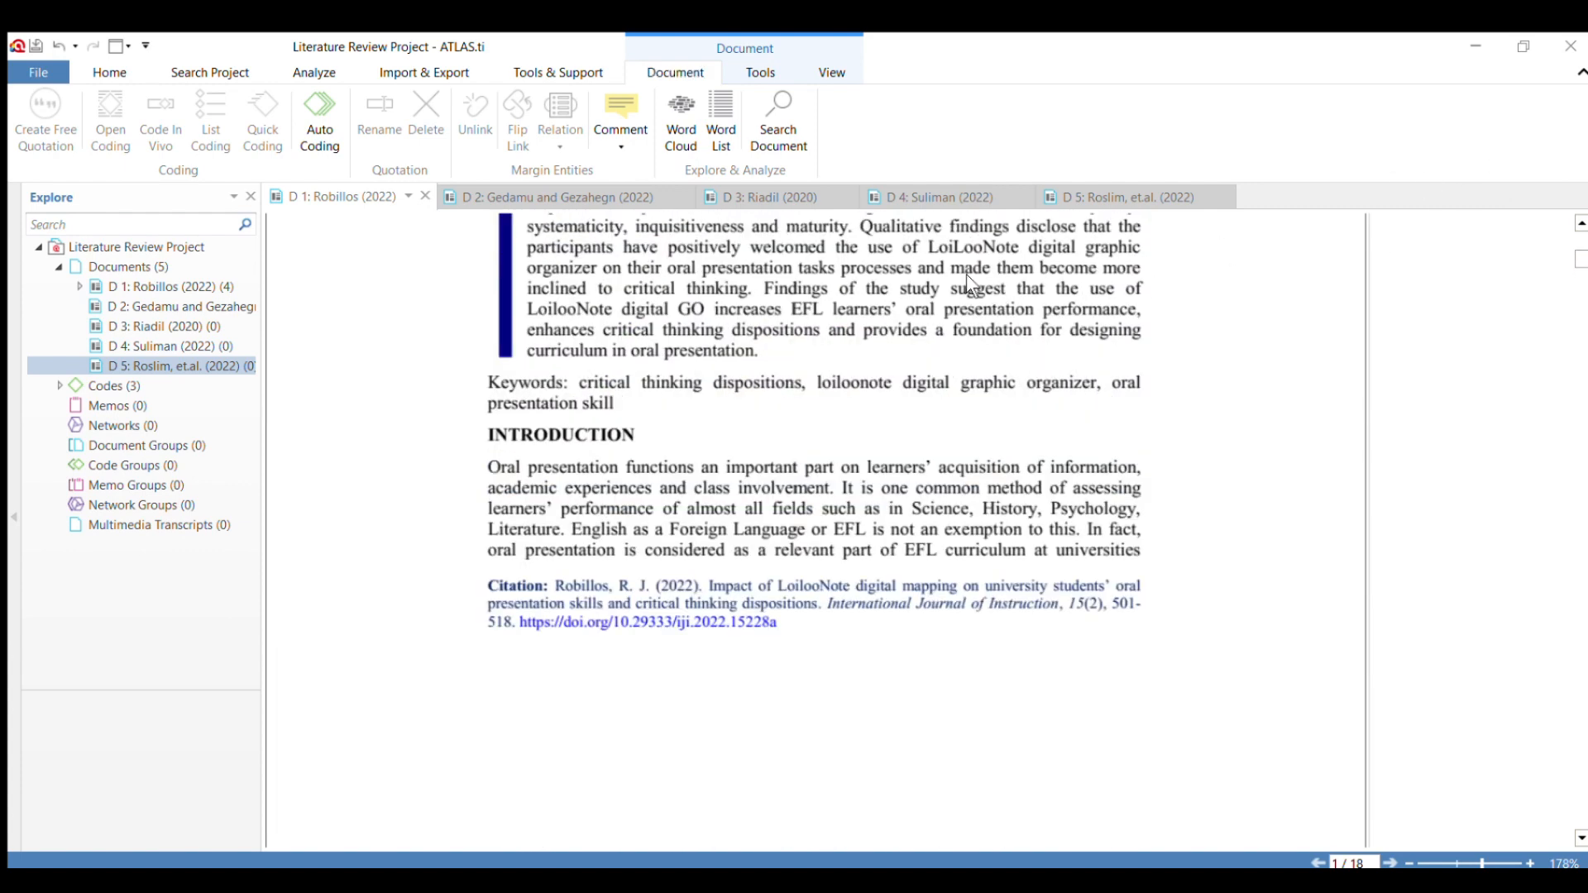
scroll(951, 273, "down", 5)
scroll(943, 265, "up", 5)
left_click_drag(488, 467, 606, 511)
left_click_drag(682, 497, 568, 538)
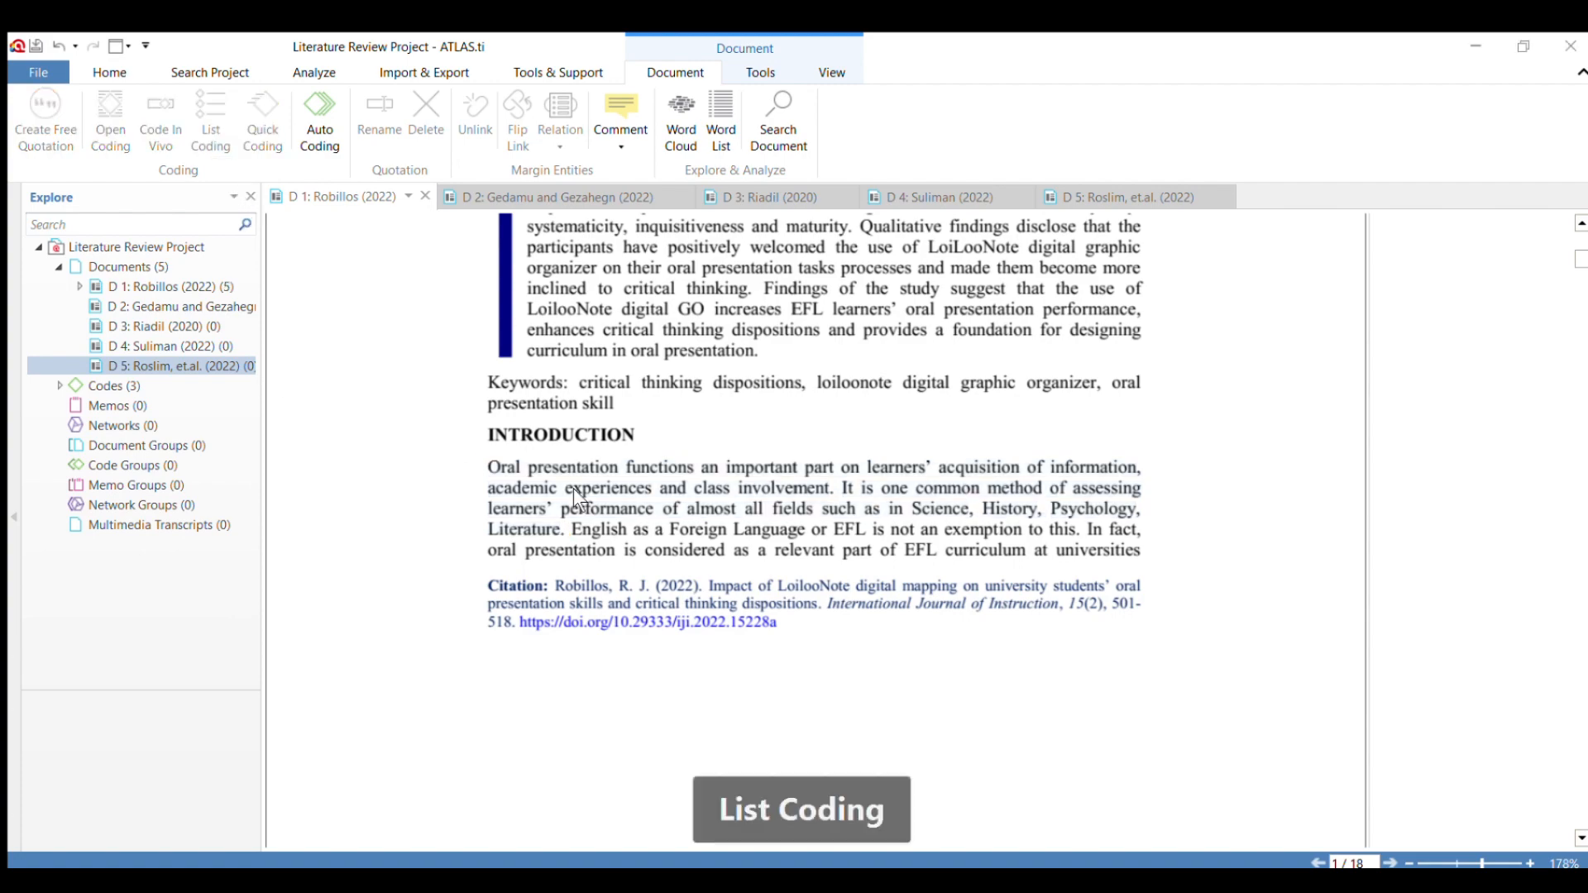
Look through document D 1's literature sections and Figure 1, and review the coded passages on its opening pages.
scroll(711, 490, "down", 10)
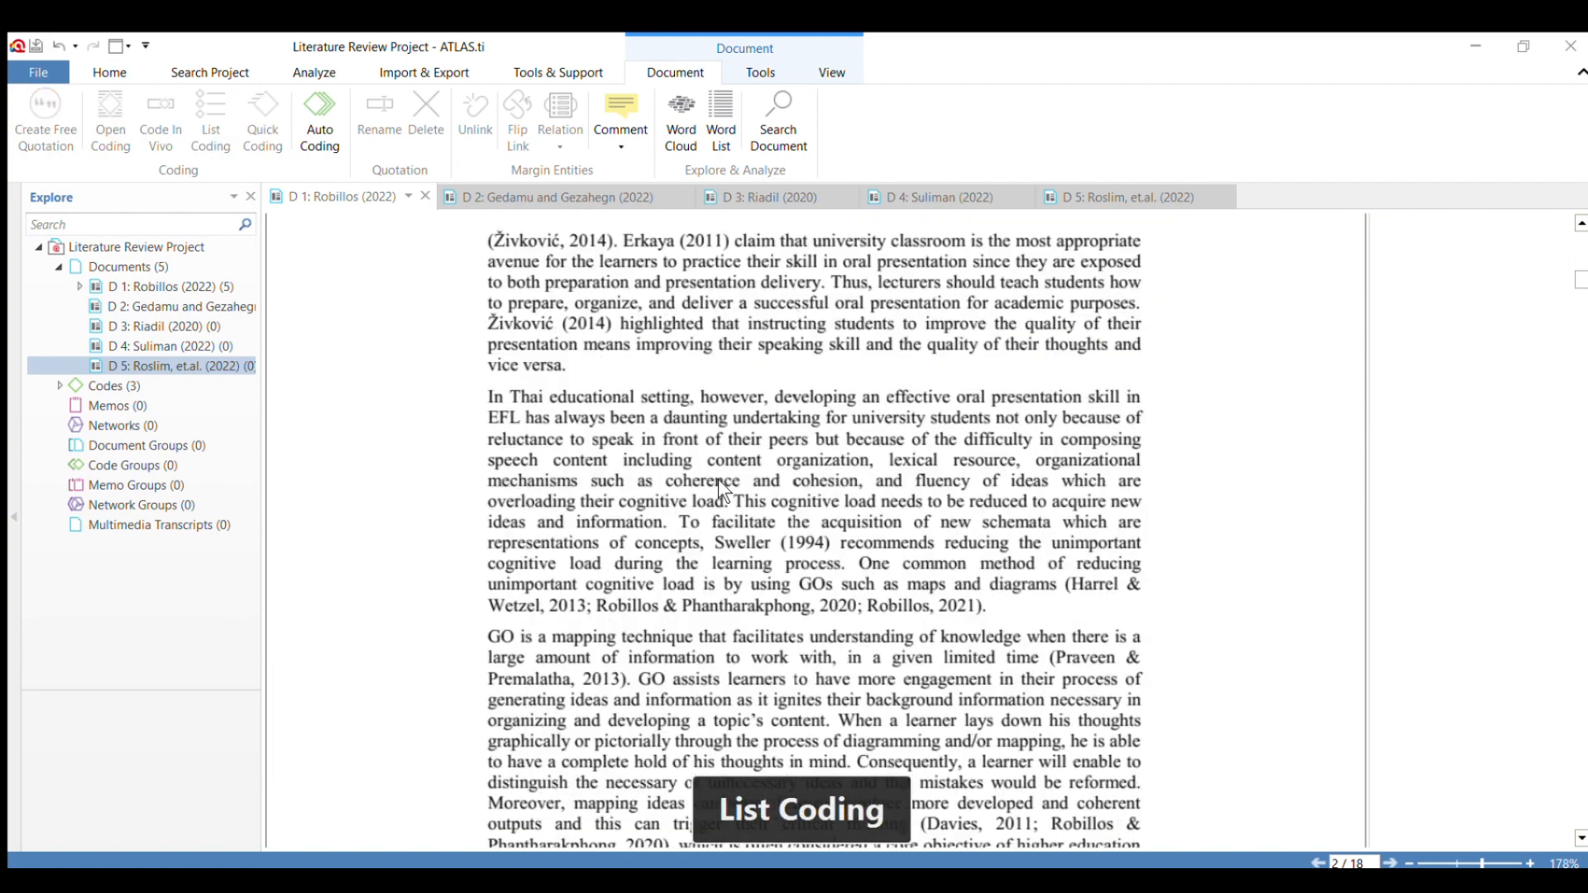
scroll(752, 500, "up", 3)
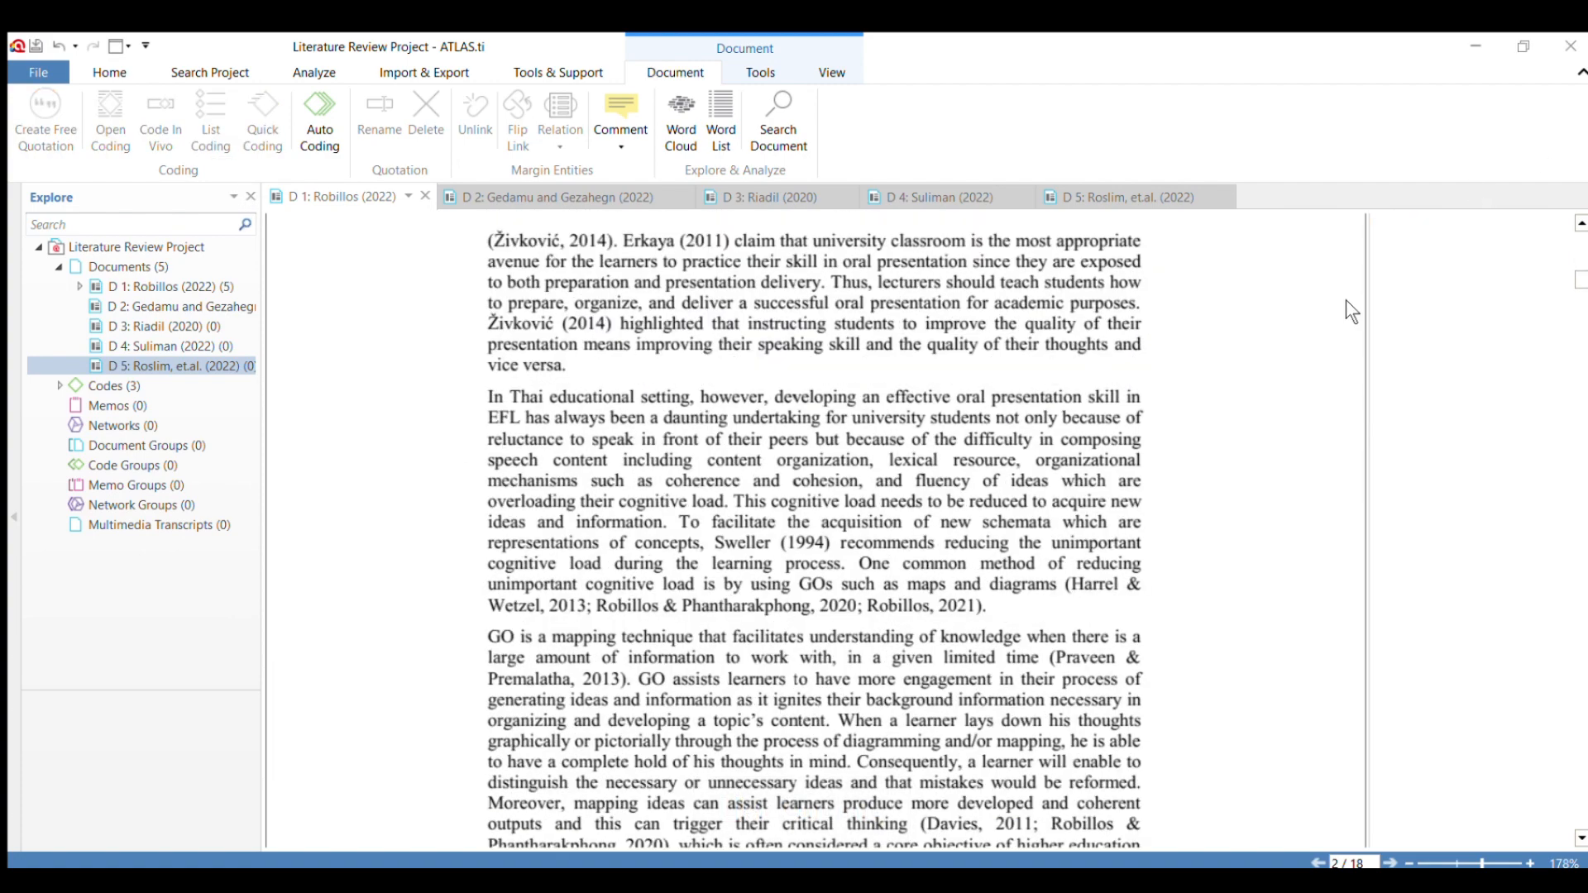
scroll(907, 350, "down", 15)
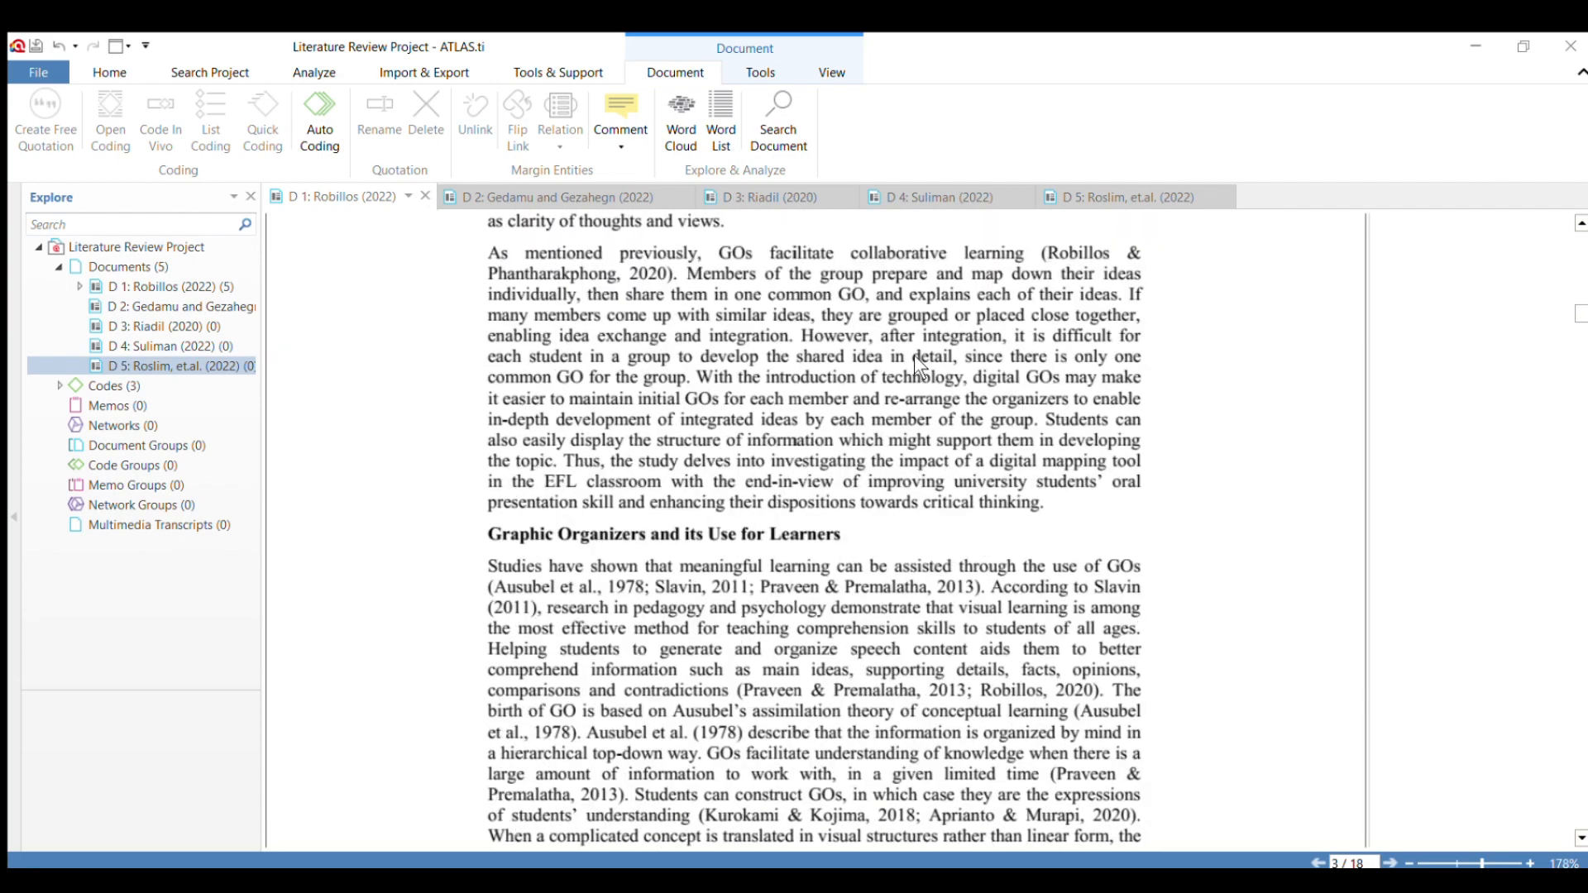
scroll(915, 355, "down", 15)
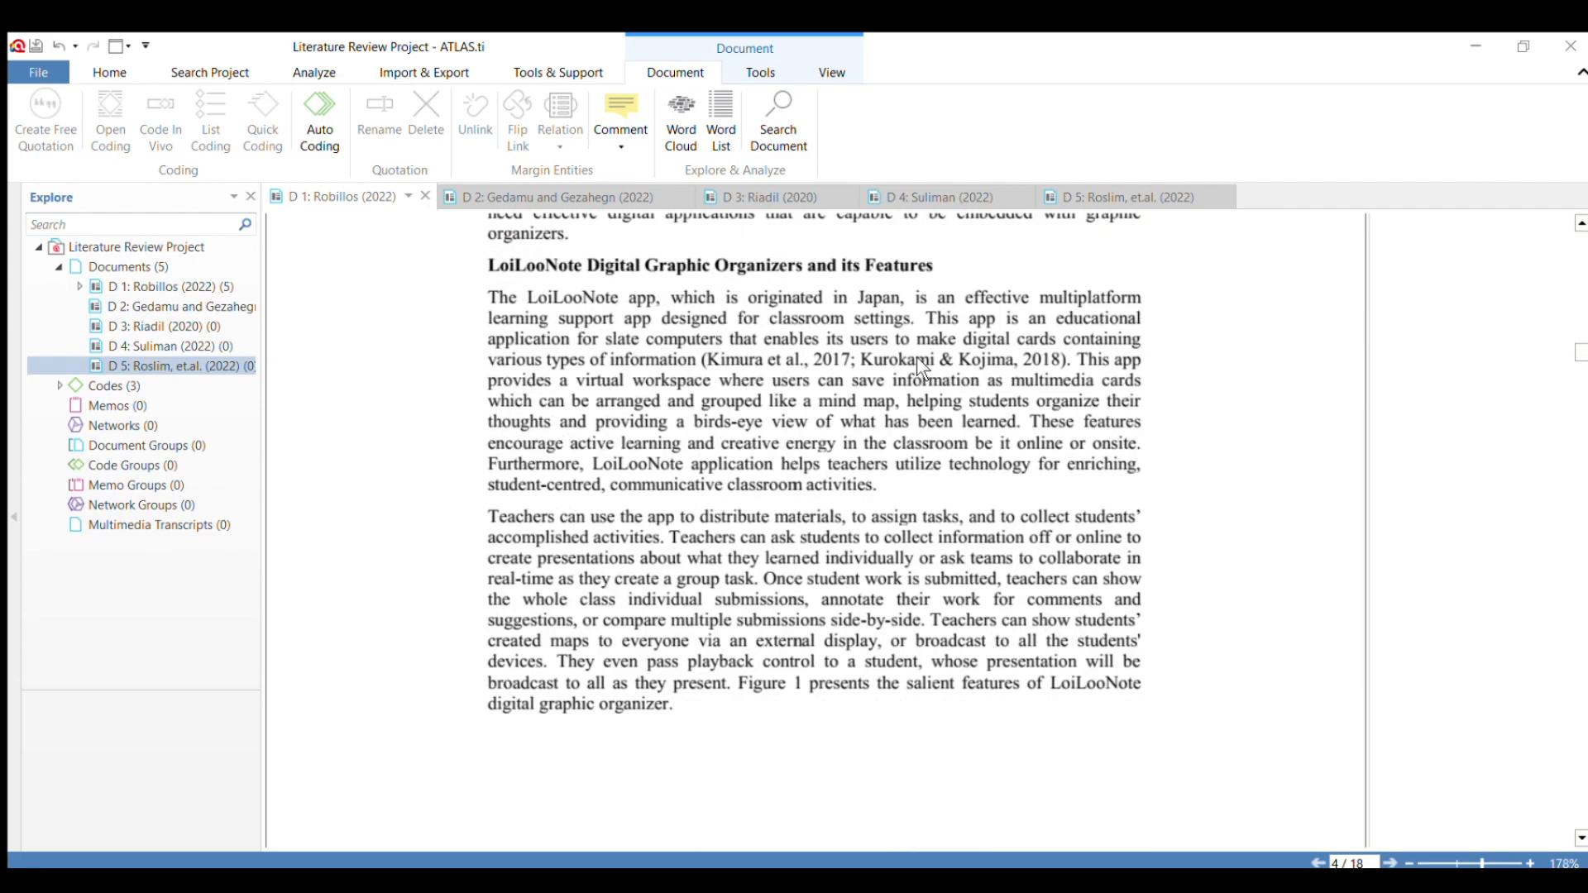
scroll(922, 367, "down", 3)
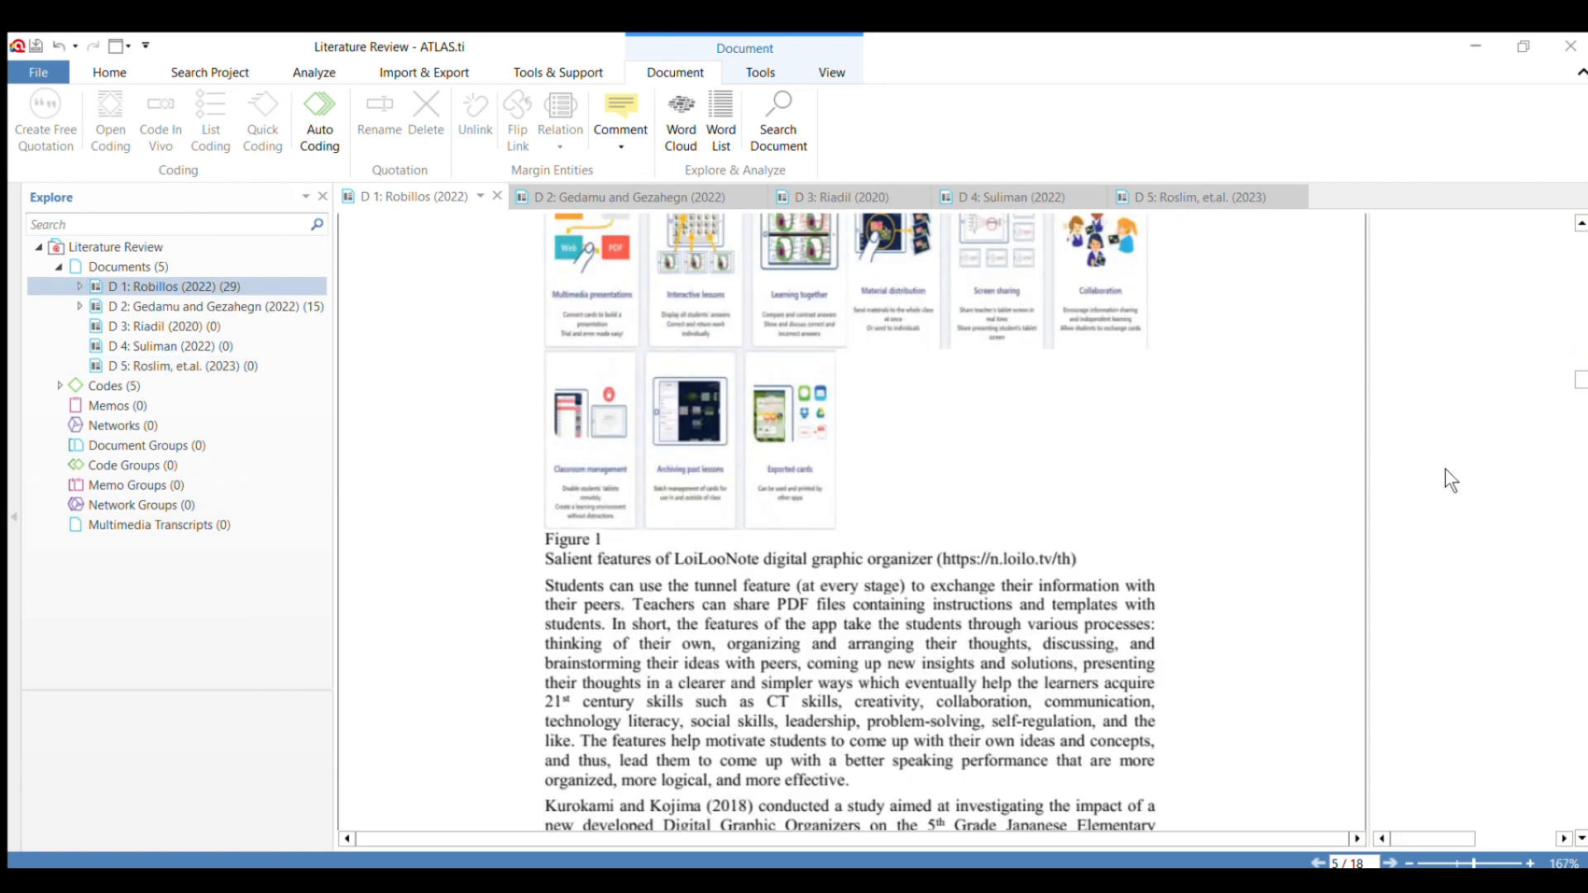
scroll(784, 394, "up", 10)
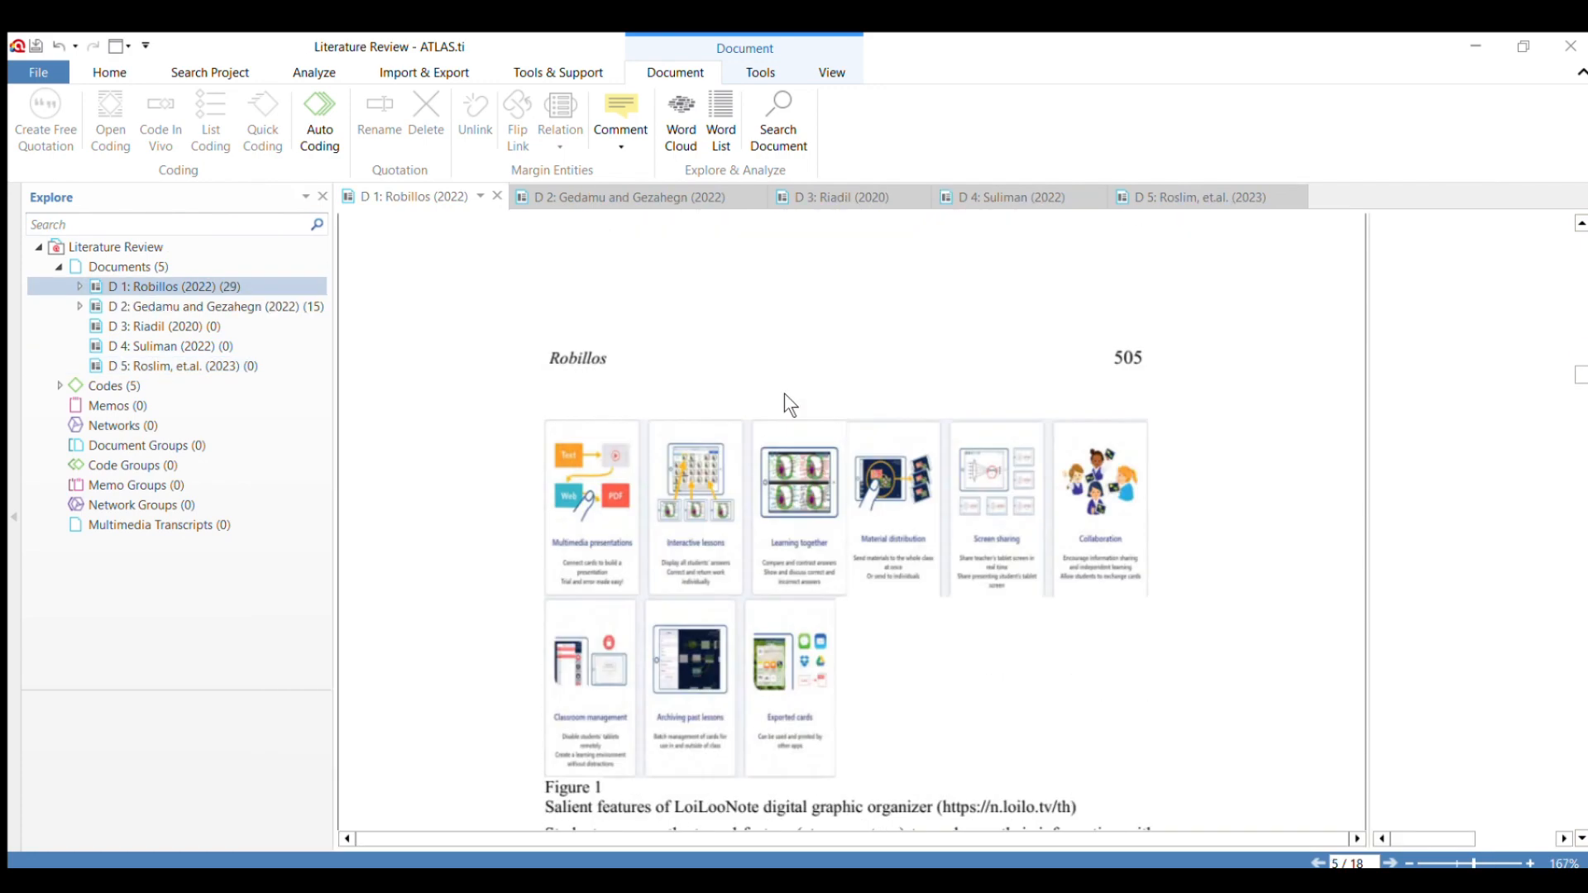
scroll(806, 375, "up", 20)
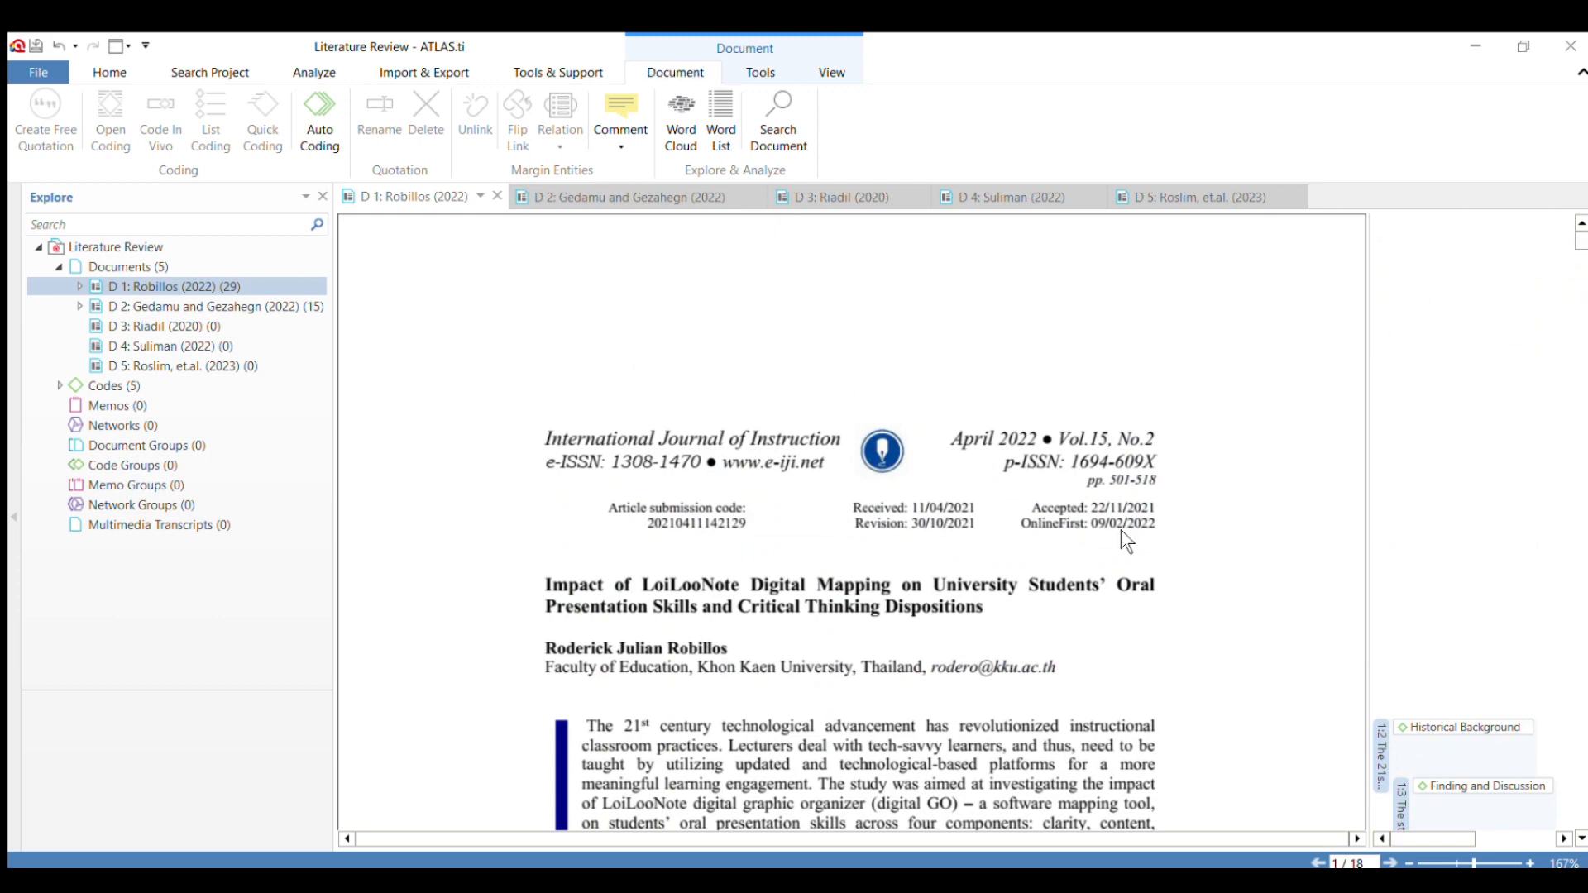
scroll(900, 581, "down", 8)
scroll(899, 581, "down", 10)
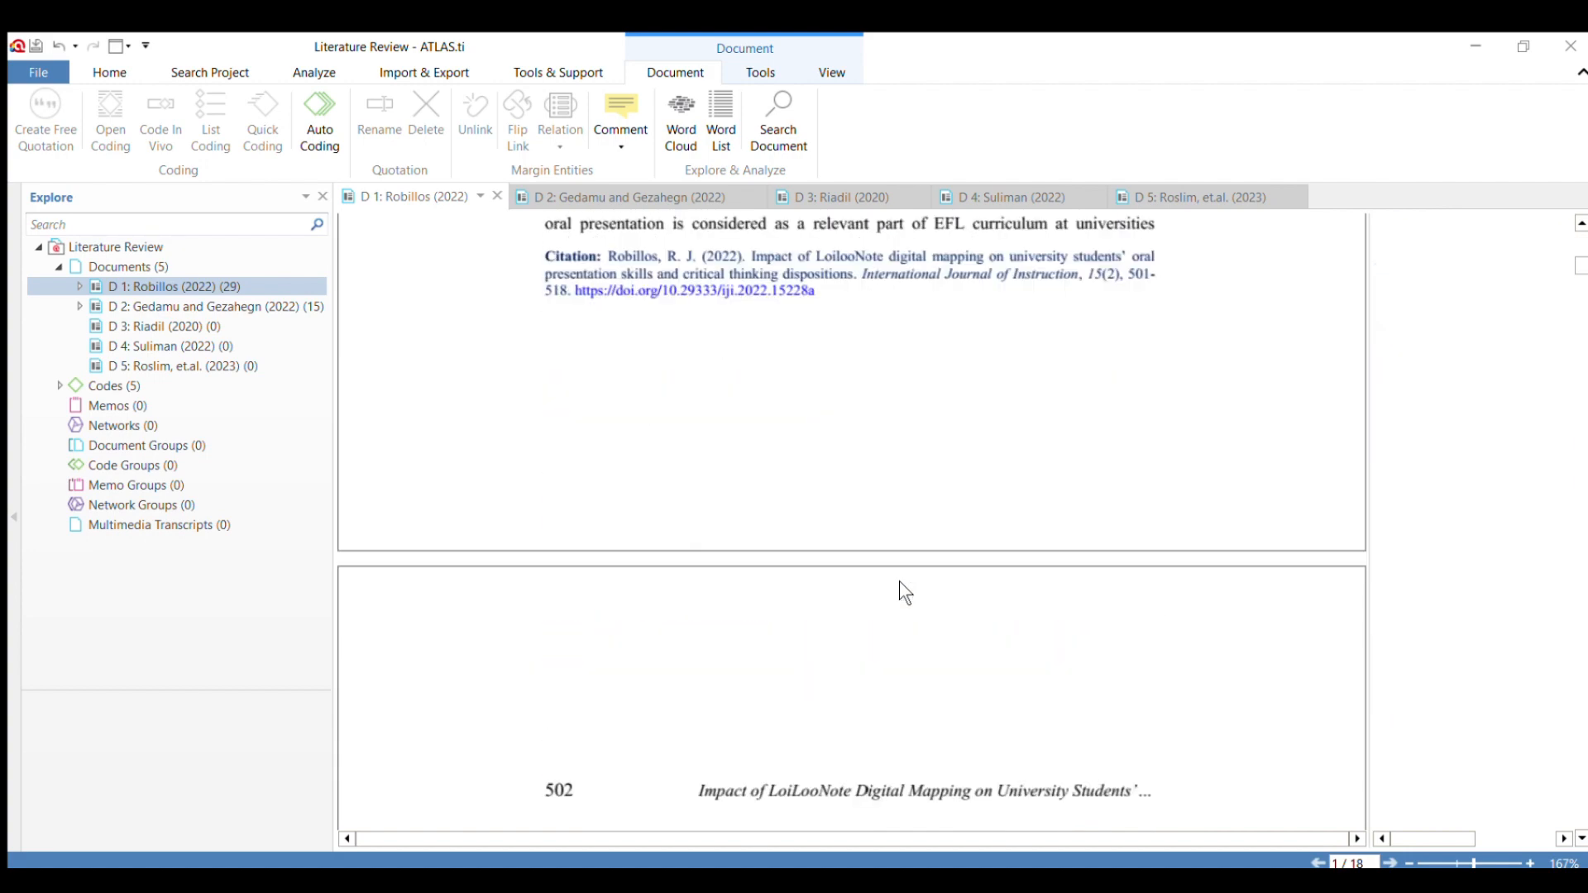
Open document D 2 and look through its results tables, discussion, conclusions and recommendations, including the coded passage in section 3.3.
left_click(545, 192)
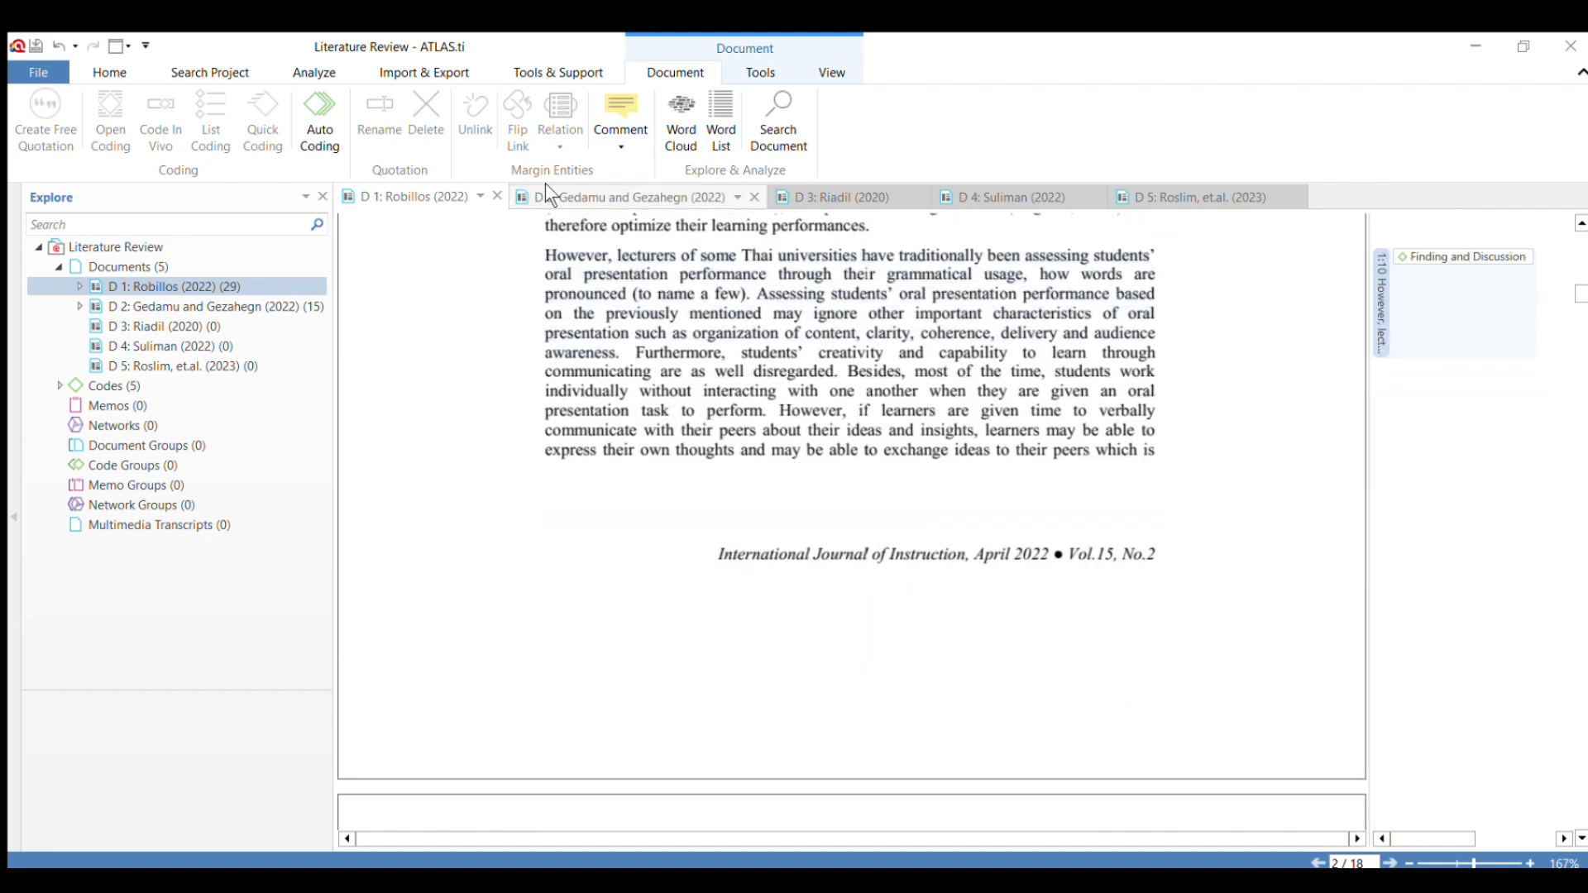
scroll(801, 394, "down", 12)
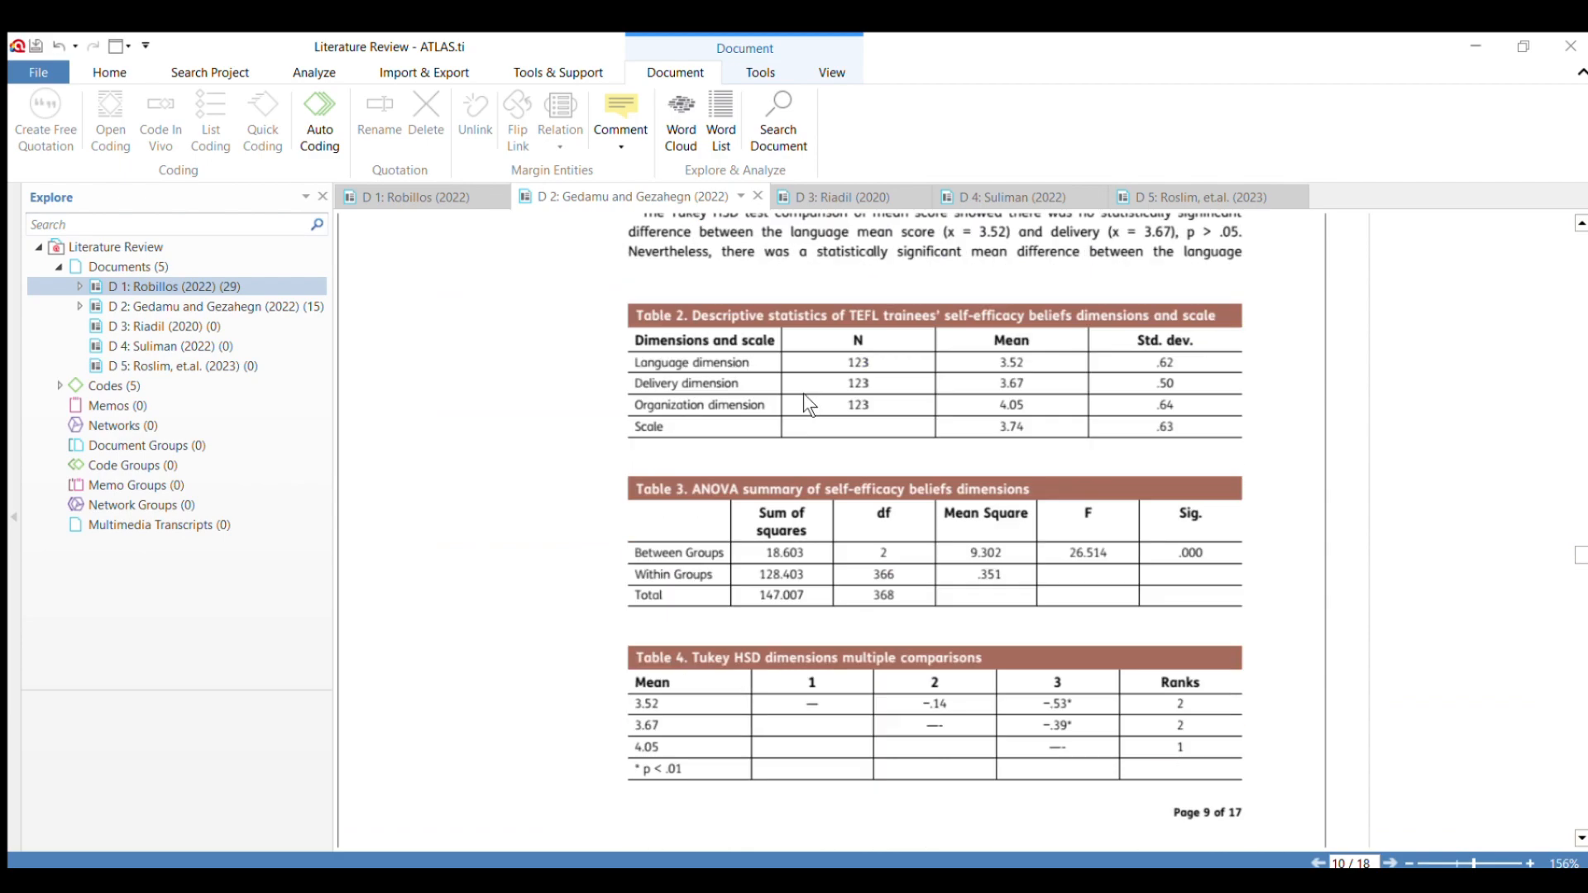
scroll(802, 395, "down", 12)
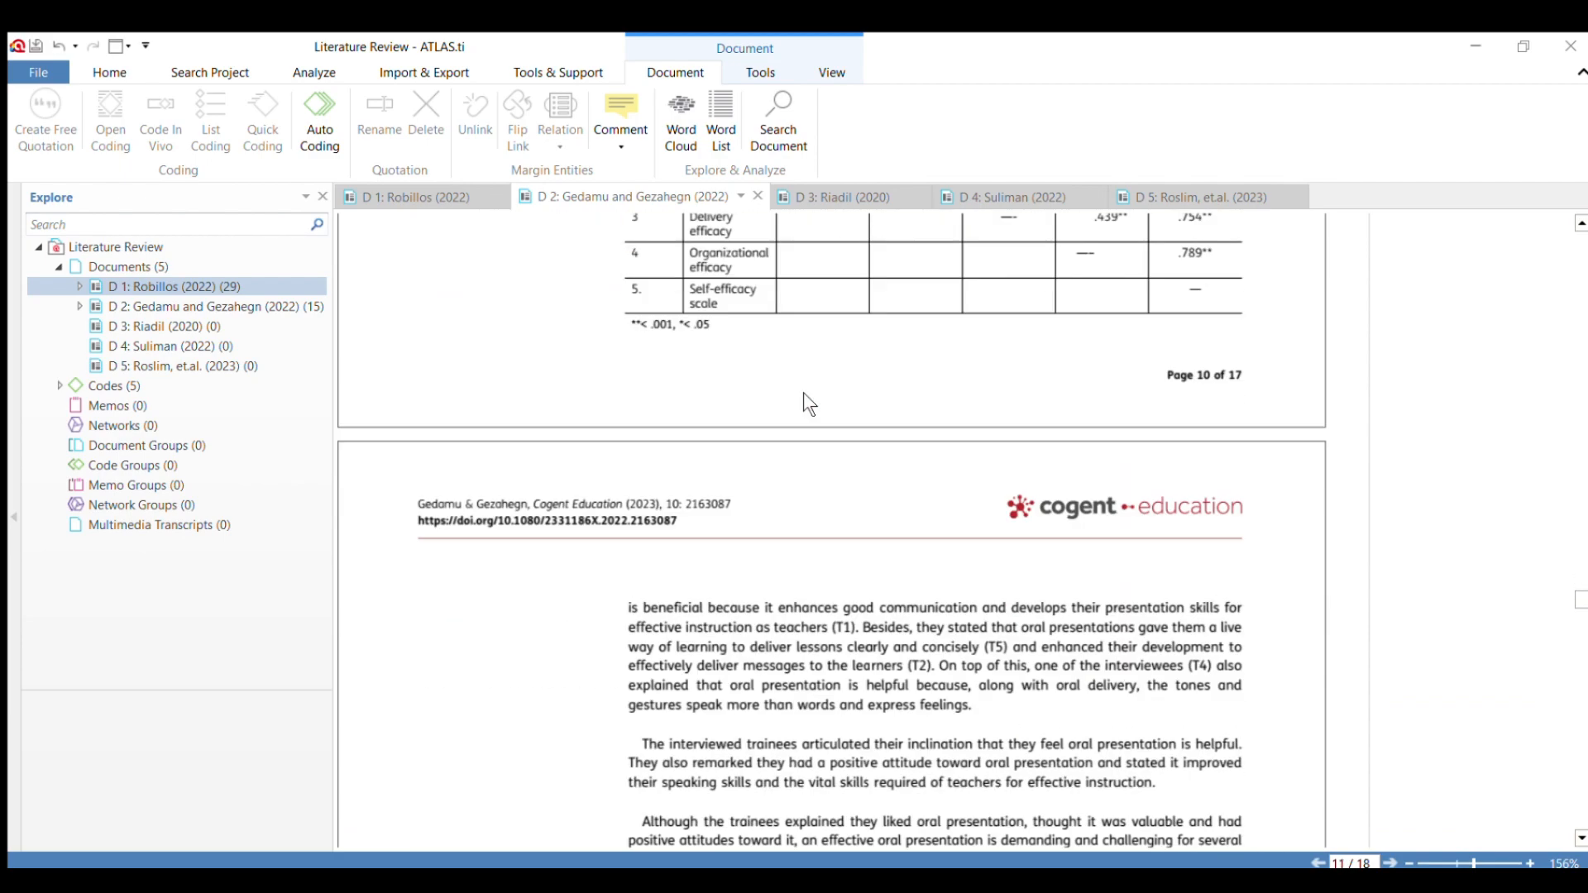
scroll(802, 395, "down", 12)
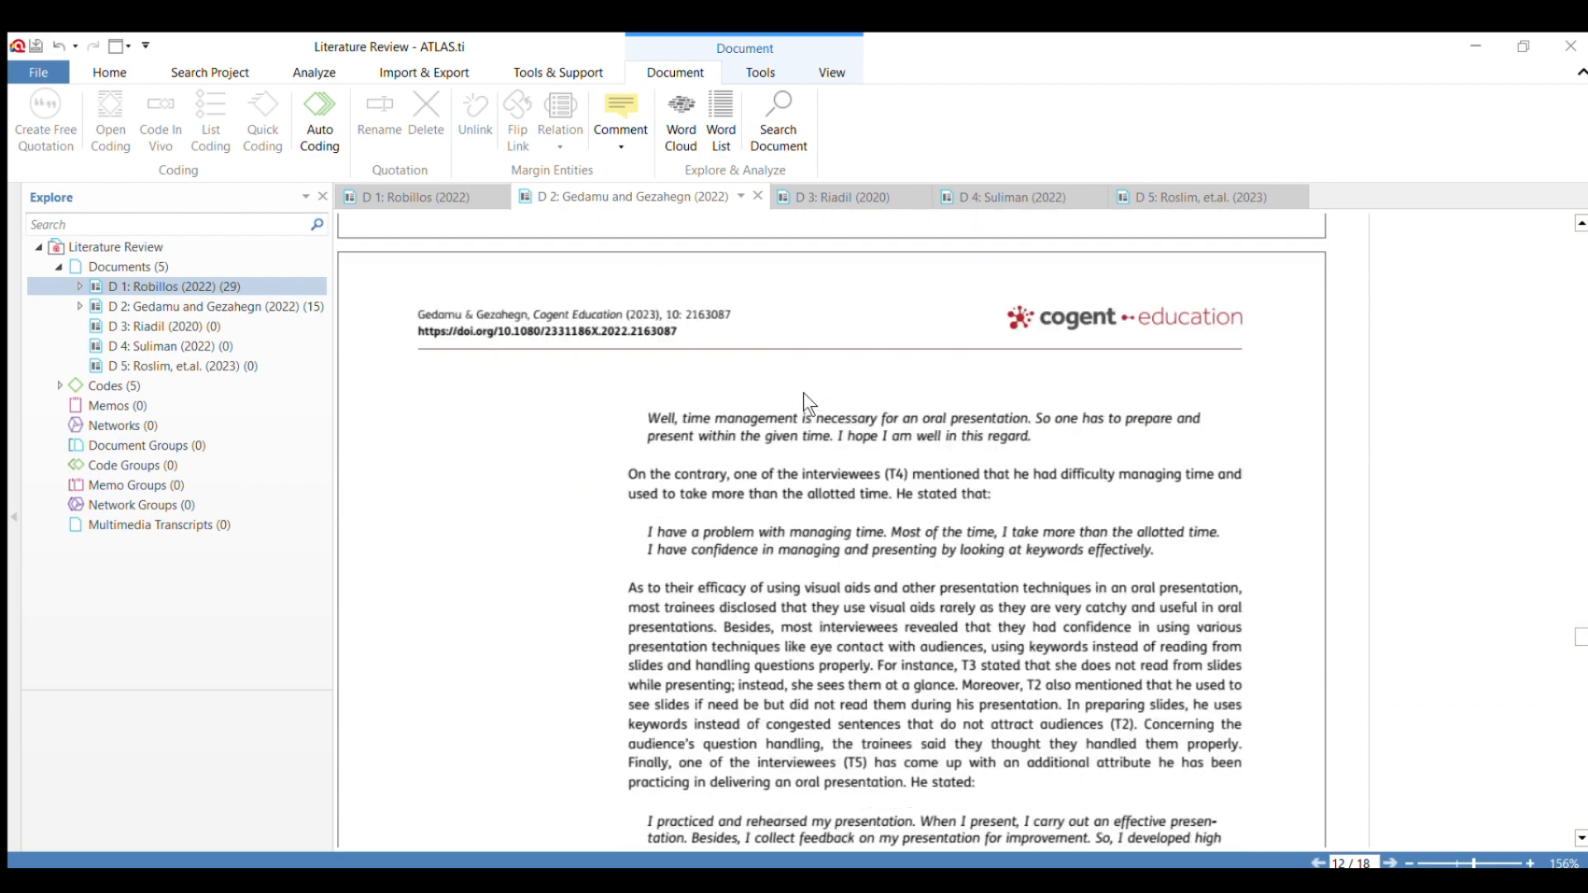
scroll(803, 403, "down", 12)
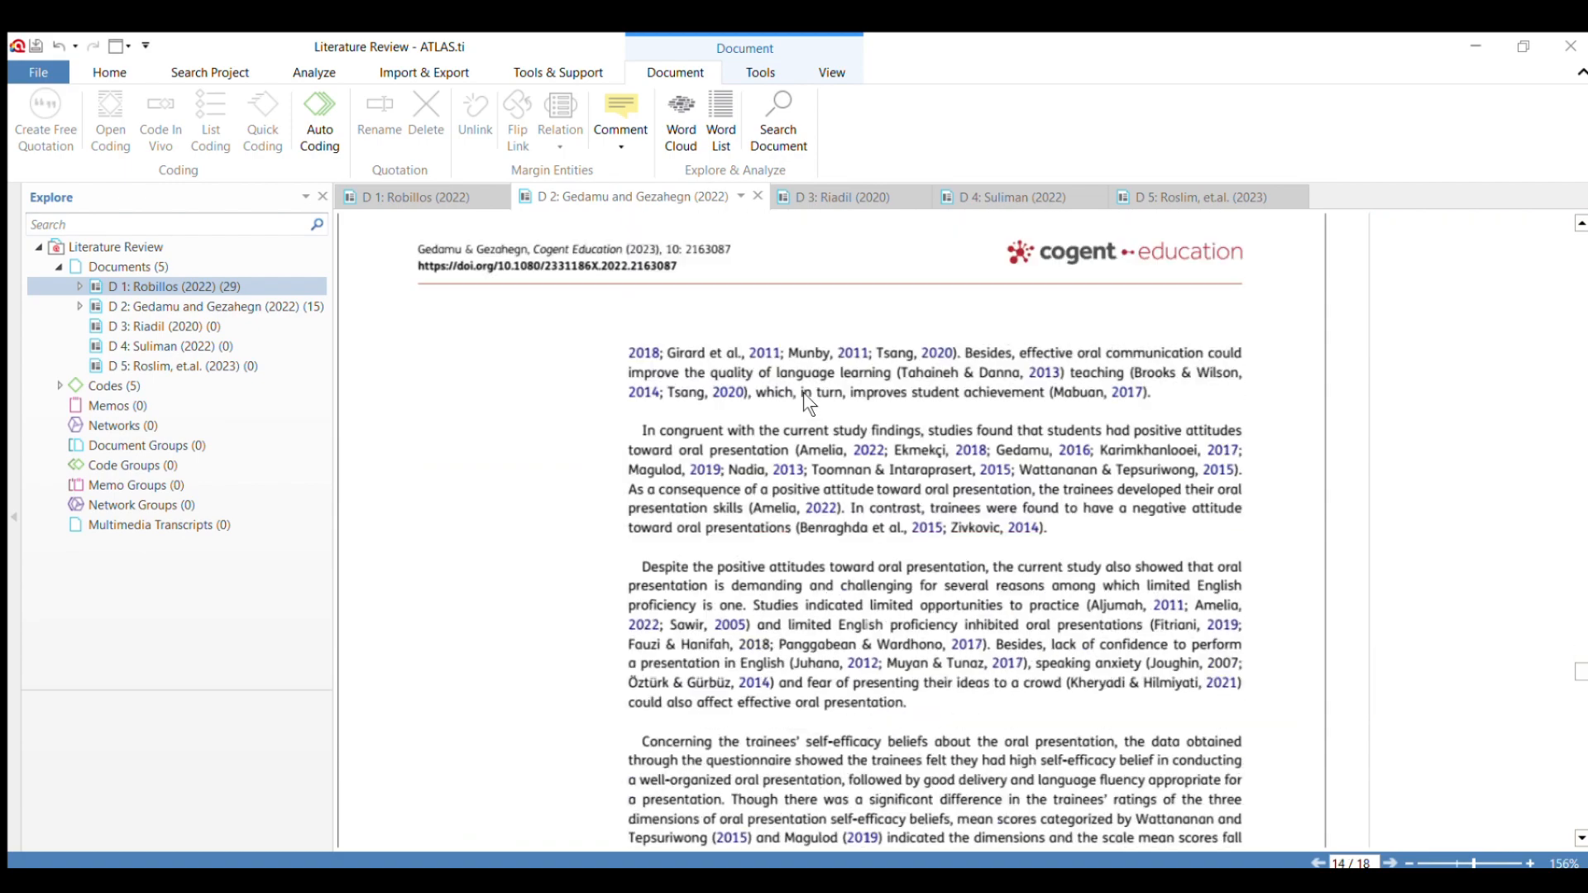
scroll(808, 403, "down", 15)
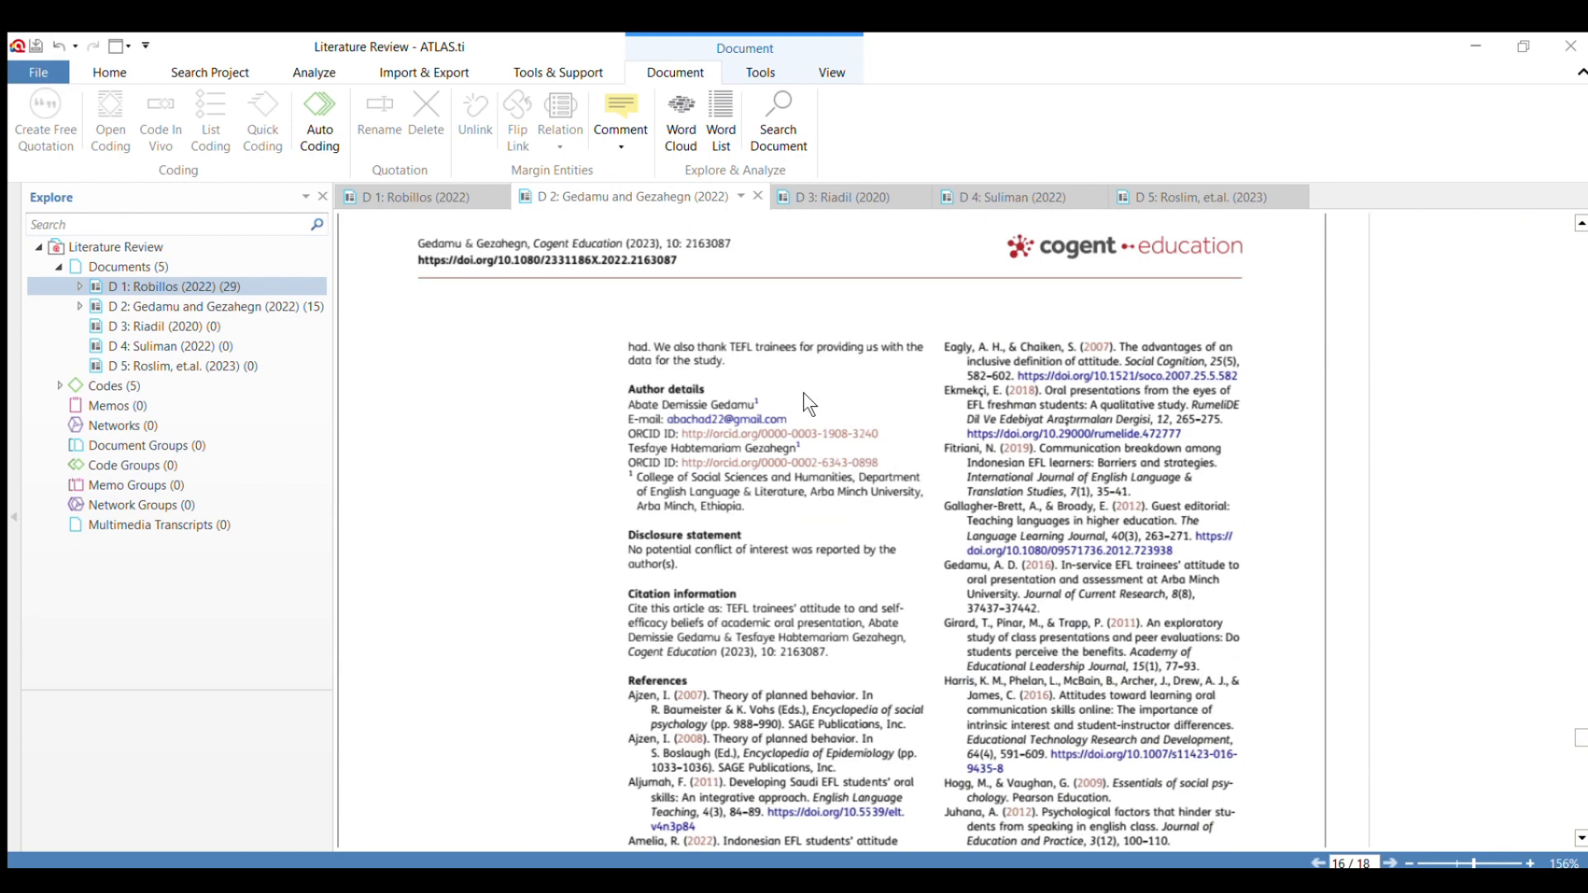
scroll(803, 390, "up", 12)
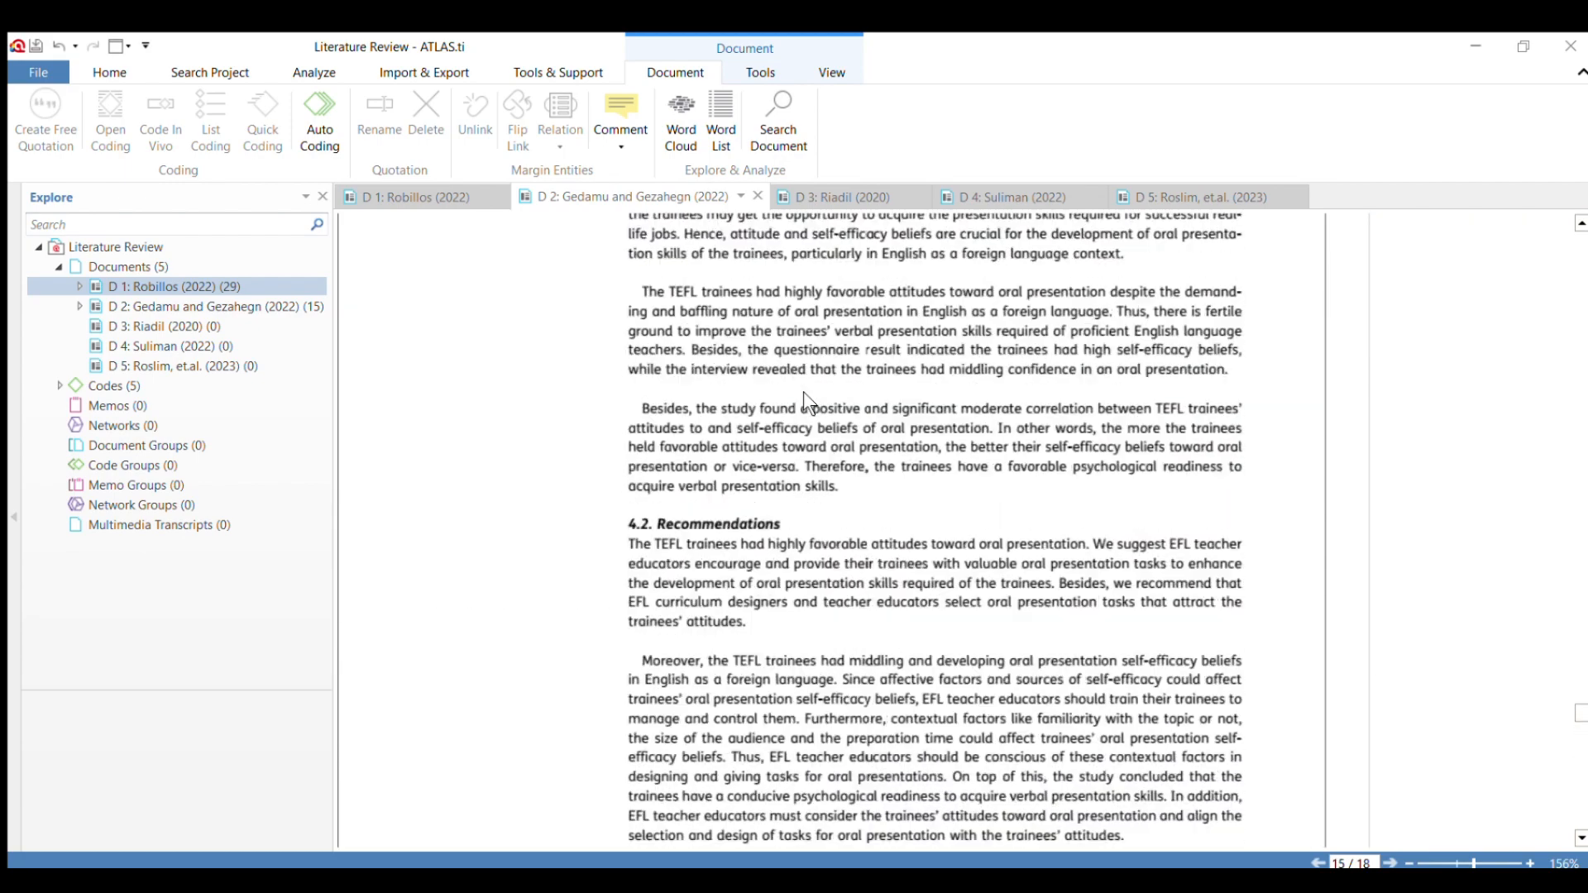
scroll(804, 396, "up", 10)
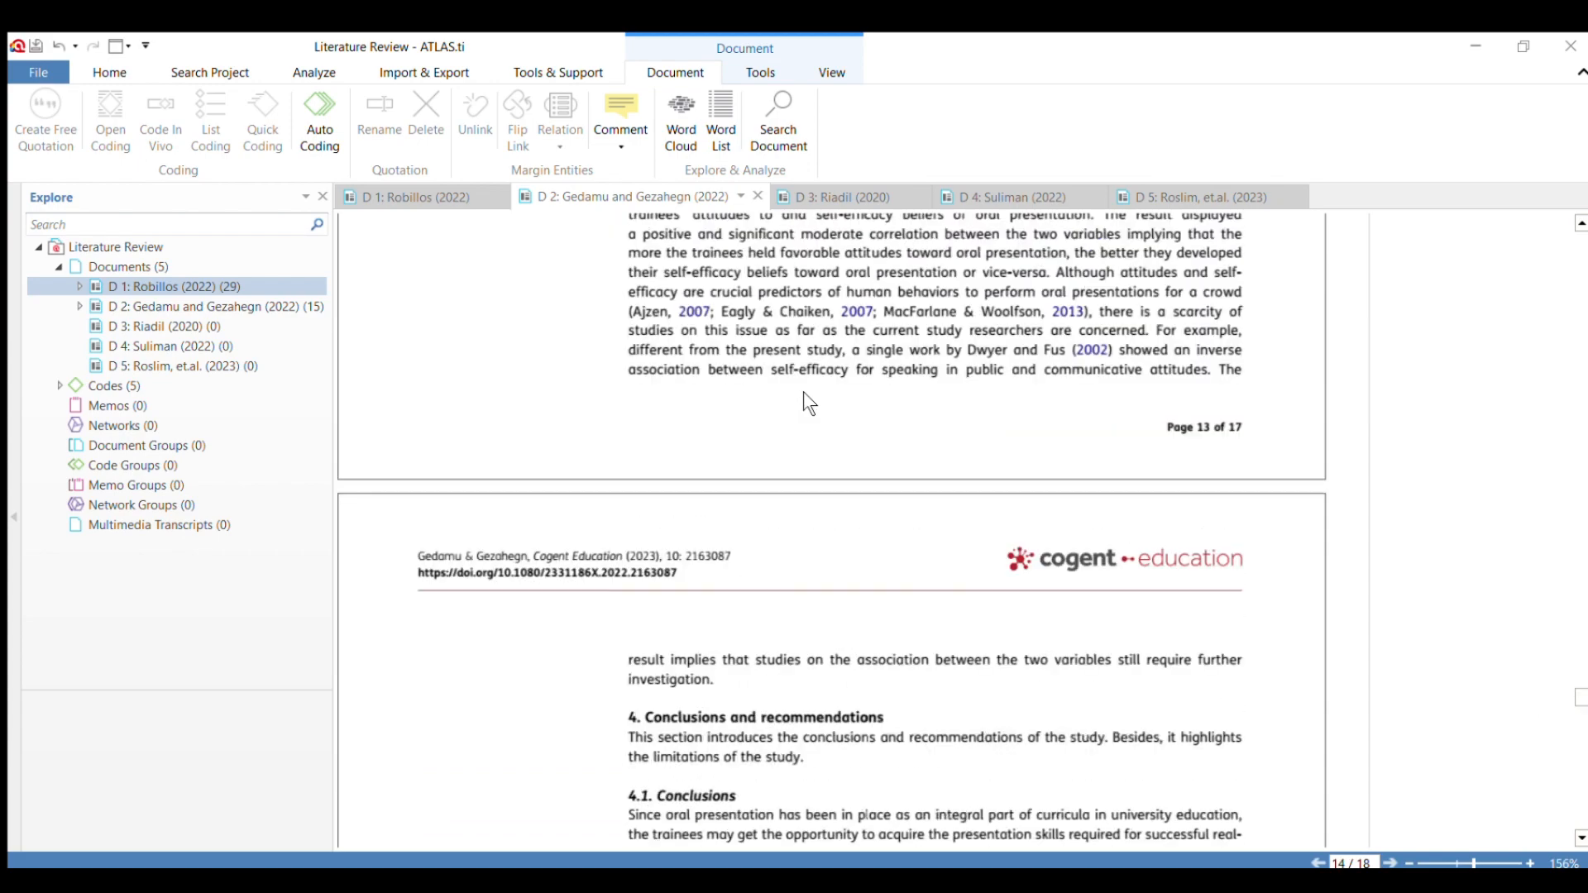
scroll(802, 391, "up", 10)
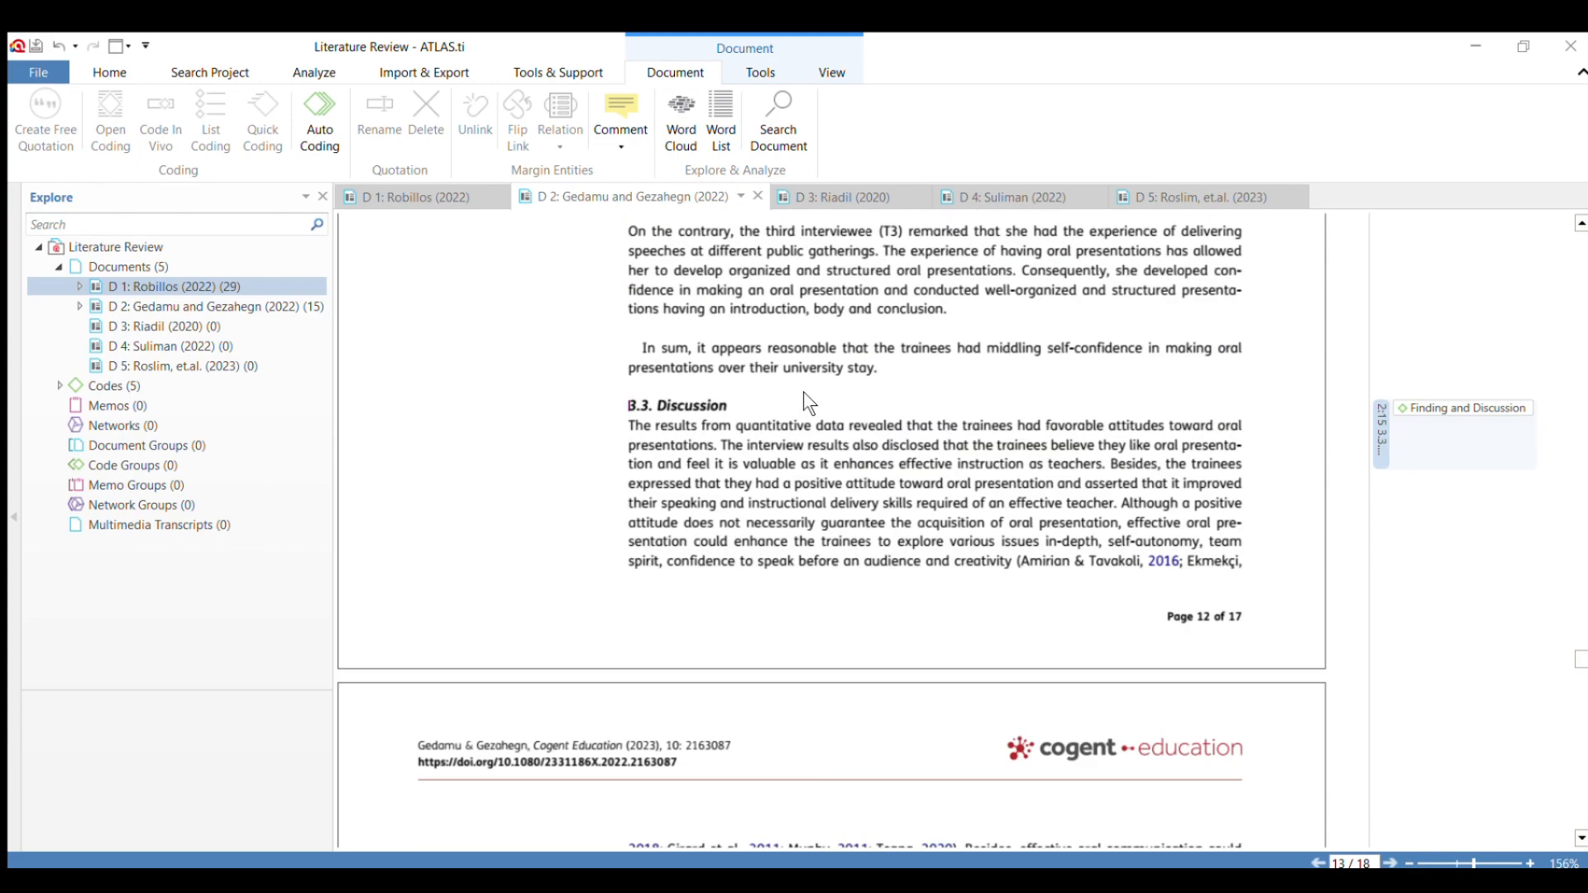
scroll(802, 390, "down", 3)
scroll(804, 394, "down", 8)
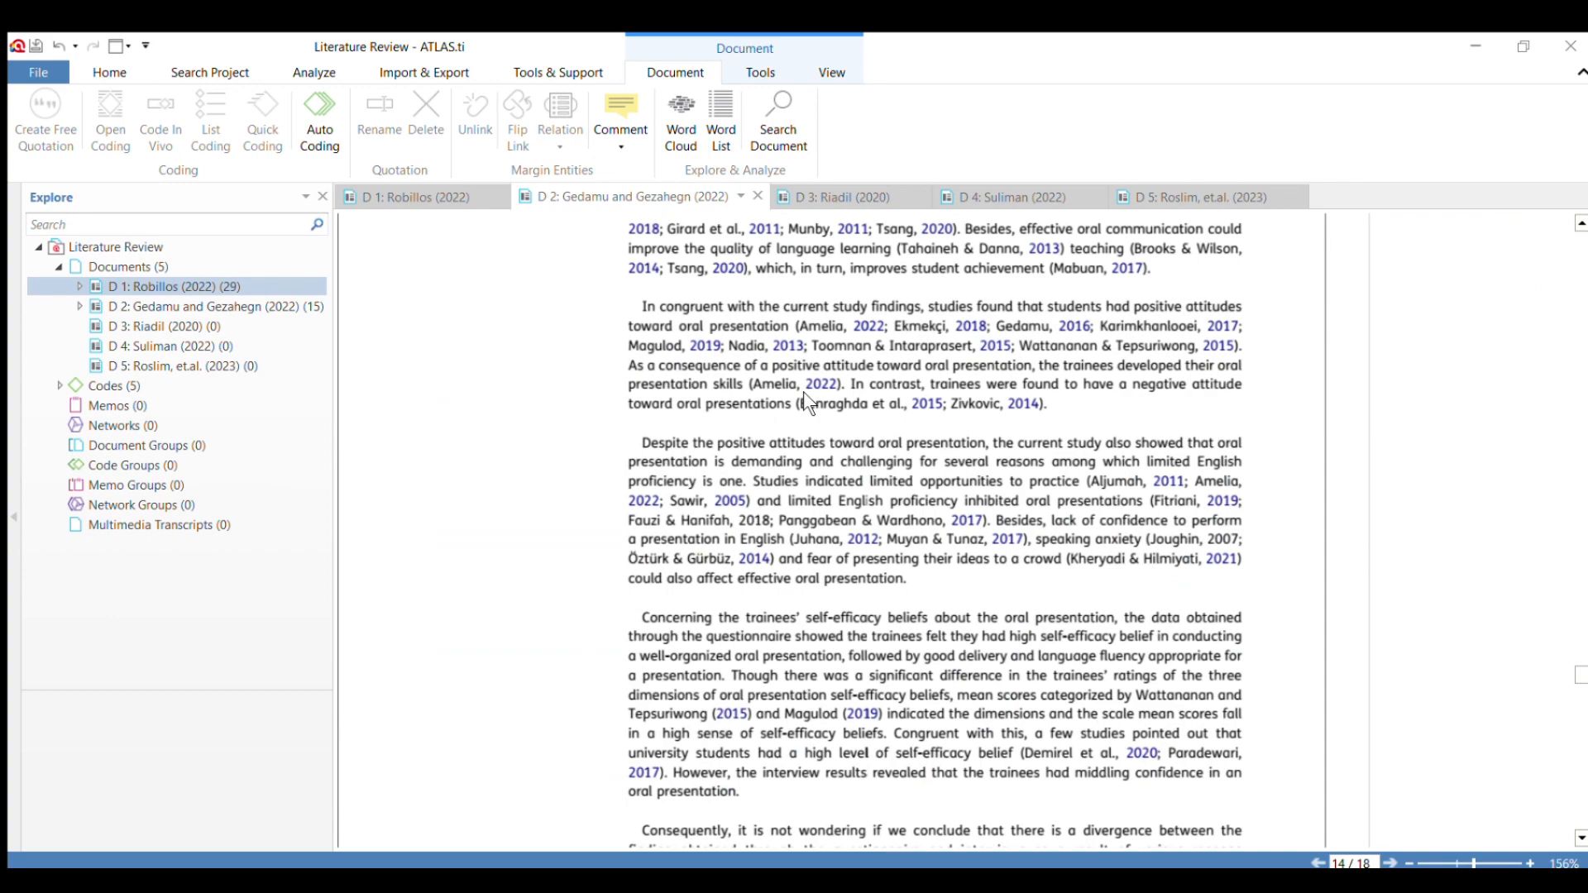
scroll(784, 428, "down", 3)
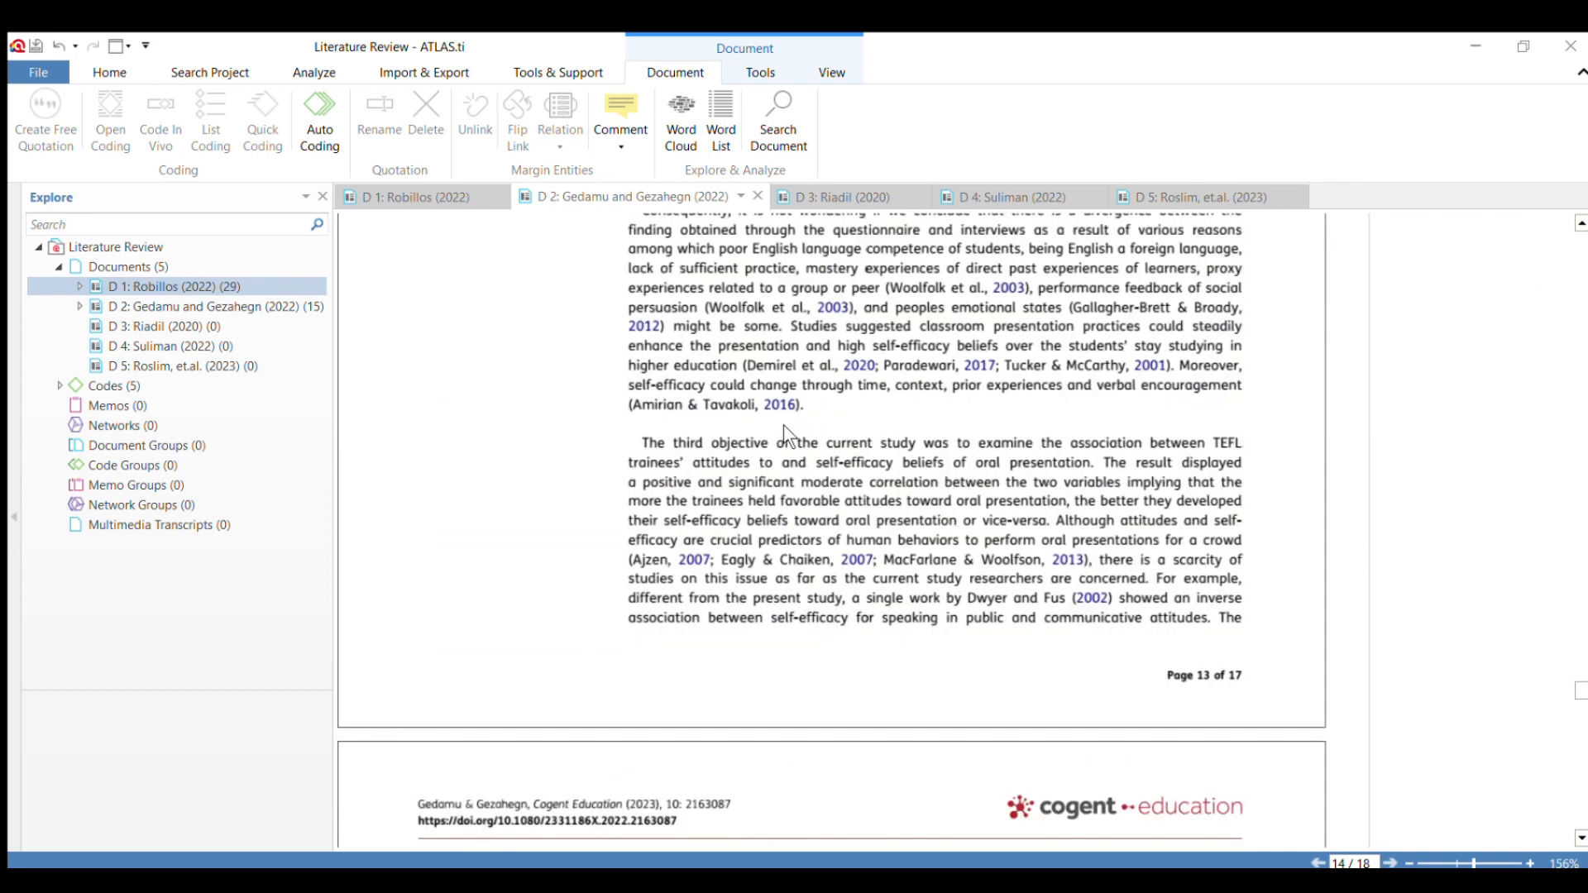
scroll(797, 471, "down", 3)
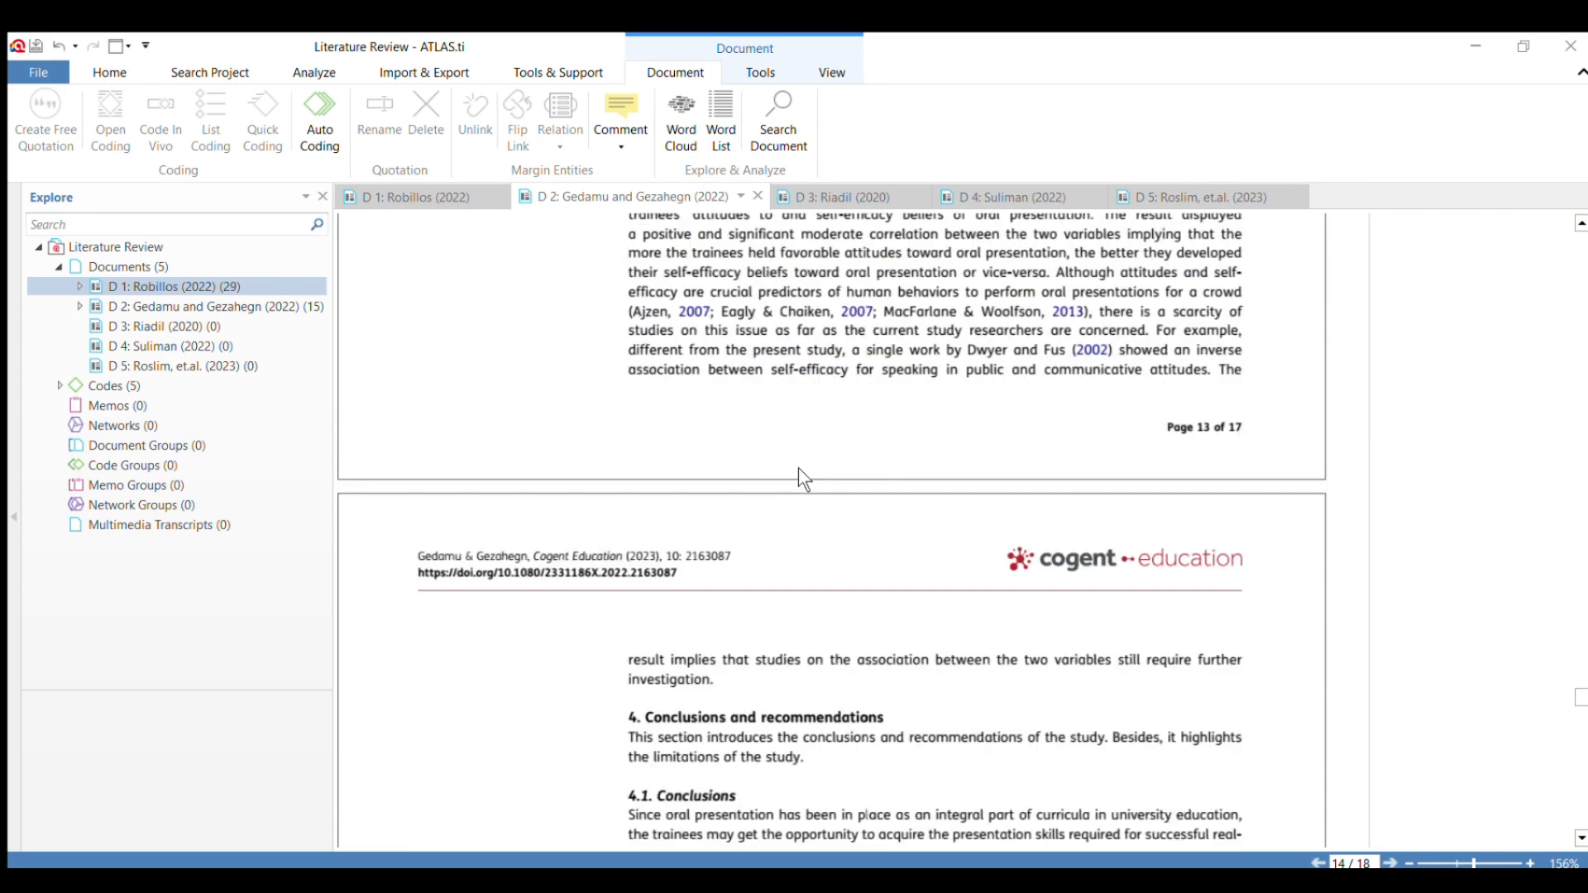
Apply the code "Finding and Discussion" to the 4.1 Conclusions paragraph from "Besides, the study found" to "acquire verbal presentation skills.".
scroll(798, 648, "down", 3)
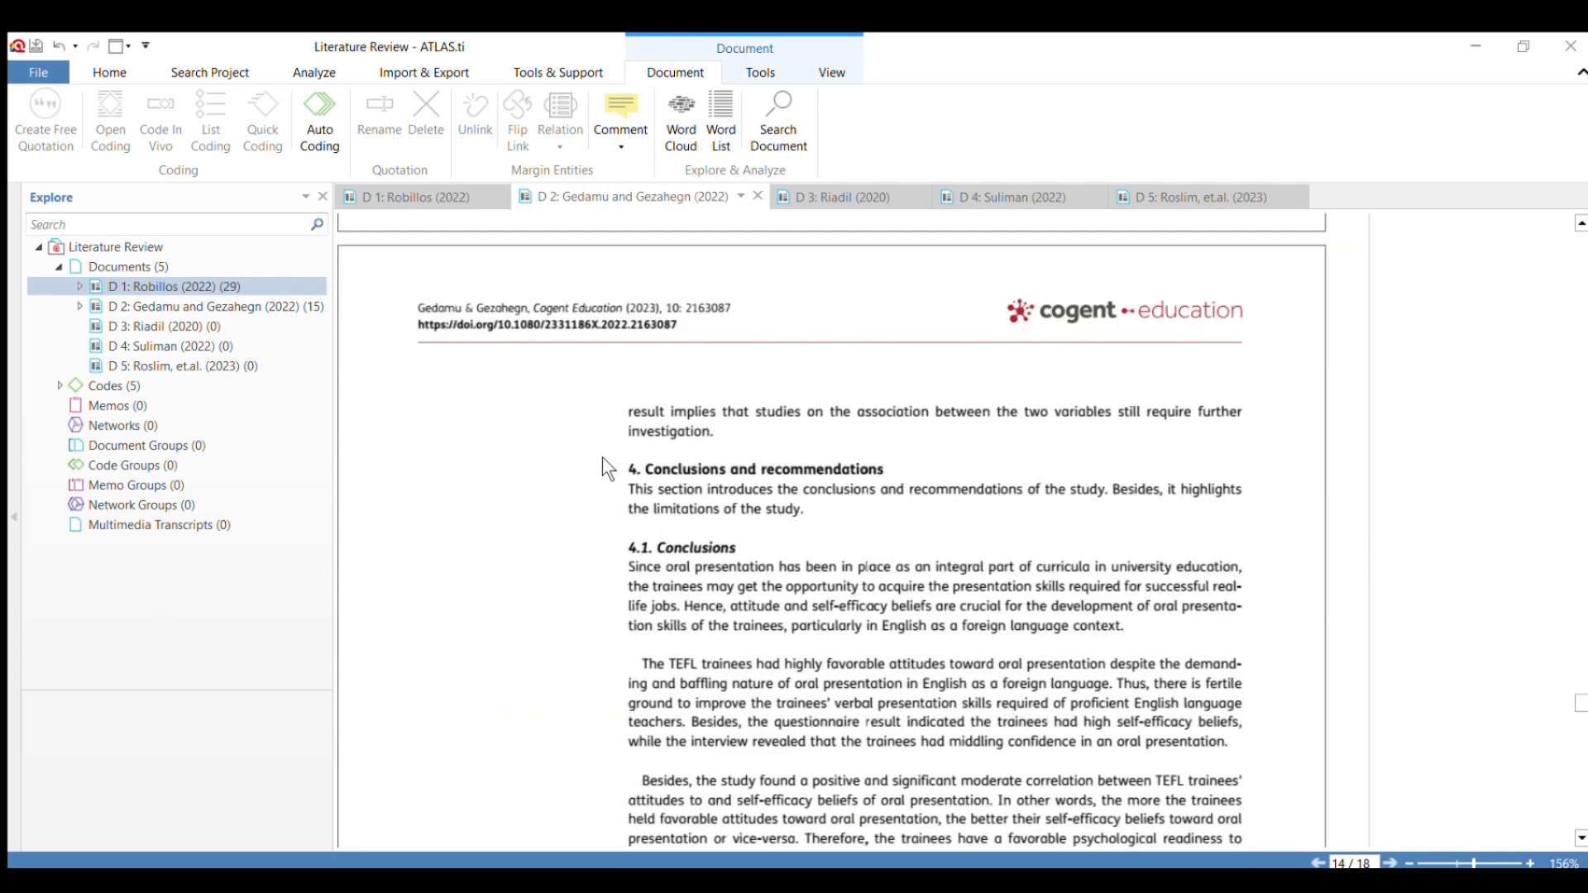
scroll(826, 518, "down", 3)
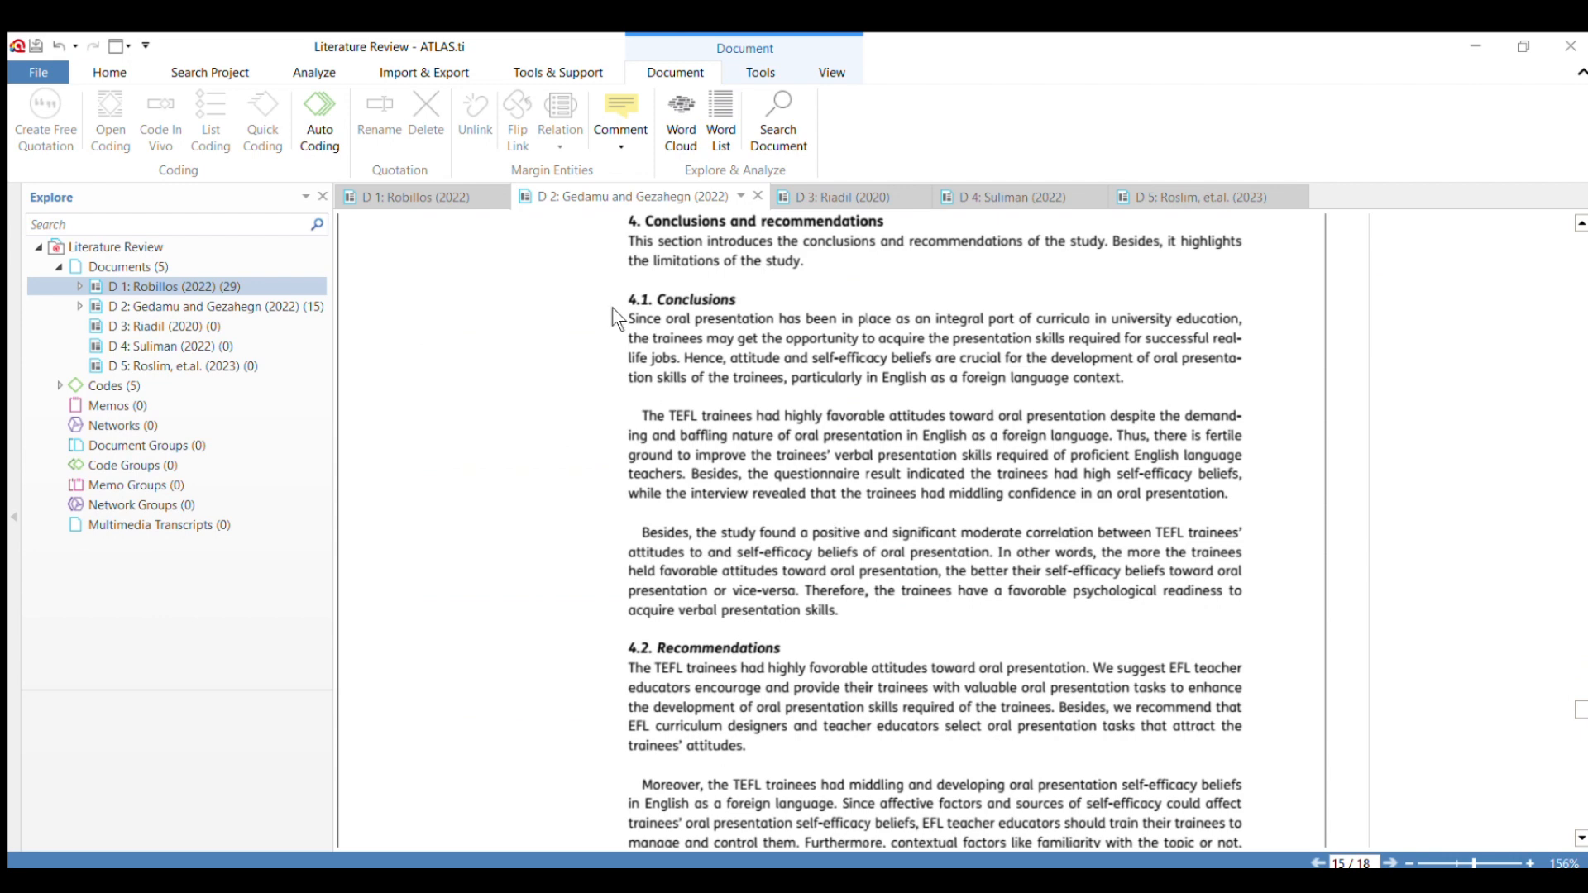
left_click_drag(627, 318, 1125, 376)
left_click(1008, 569)
left_click_drag(641, 533, 831, 621)
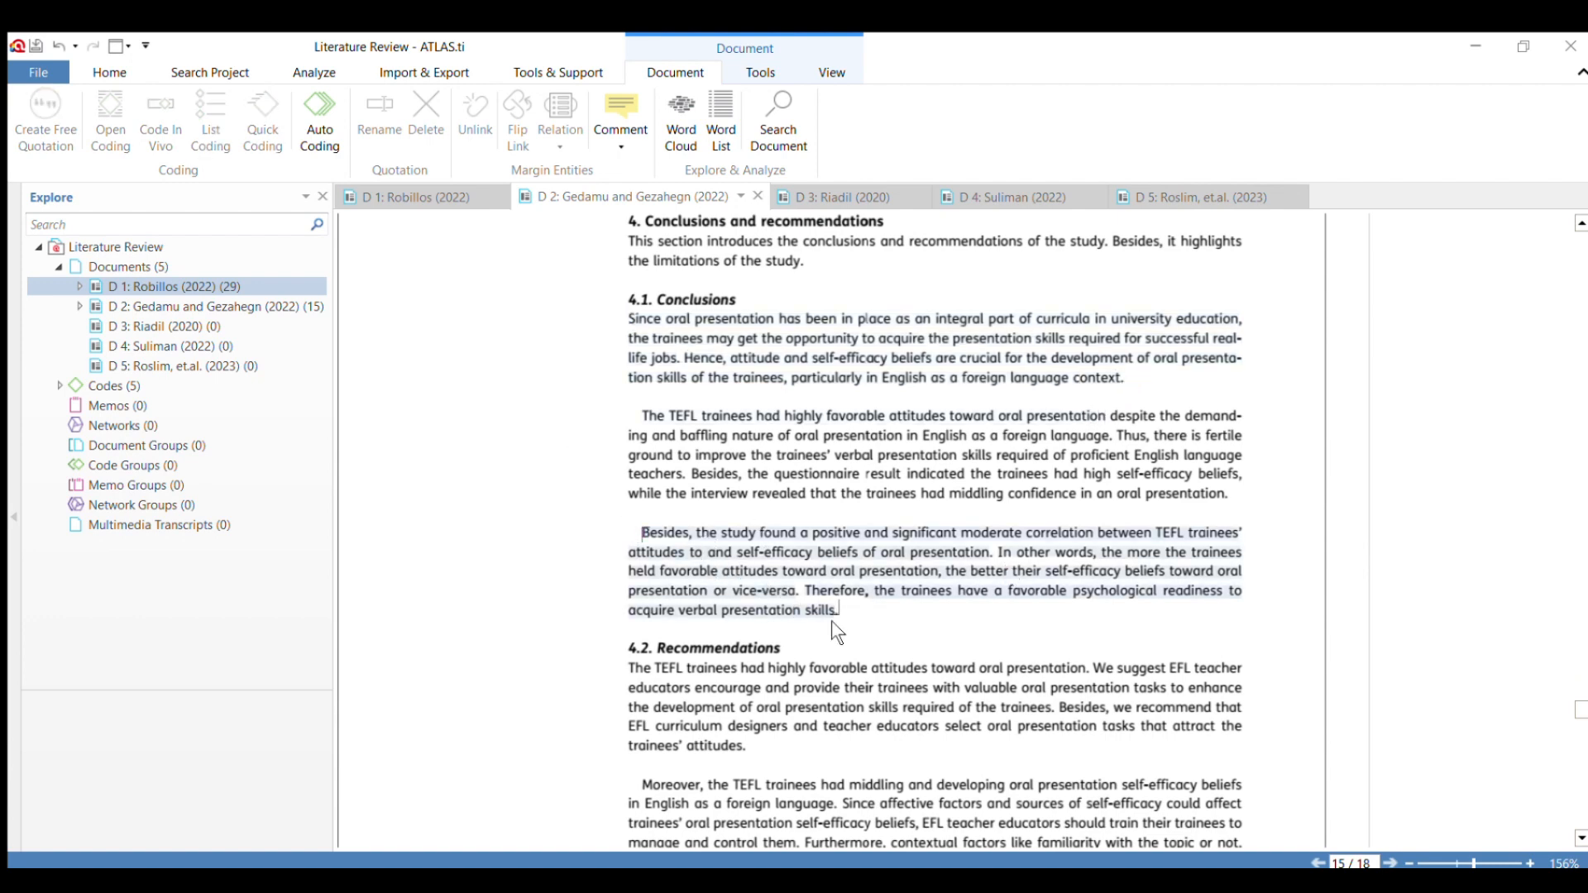
left_click(798, 590)
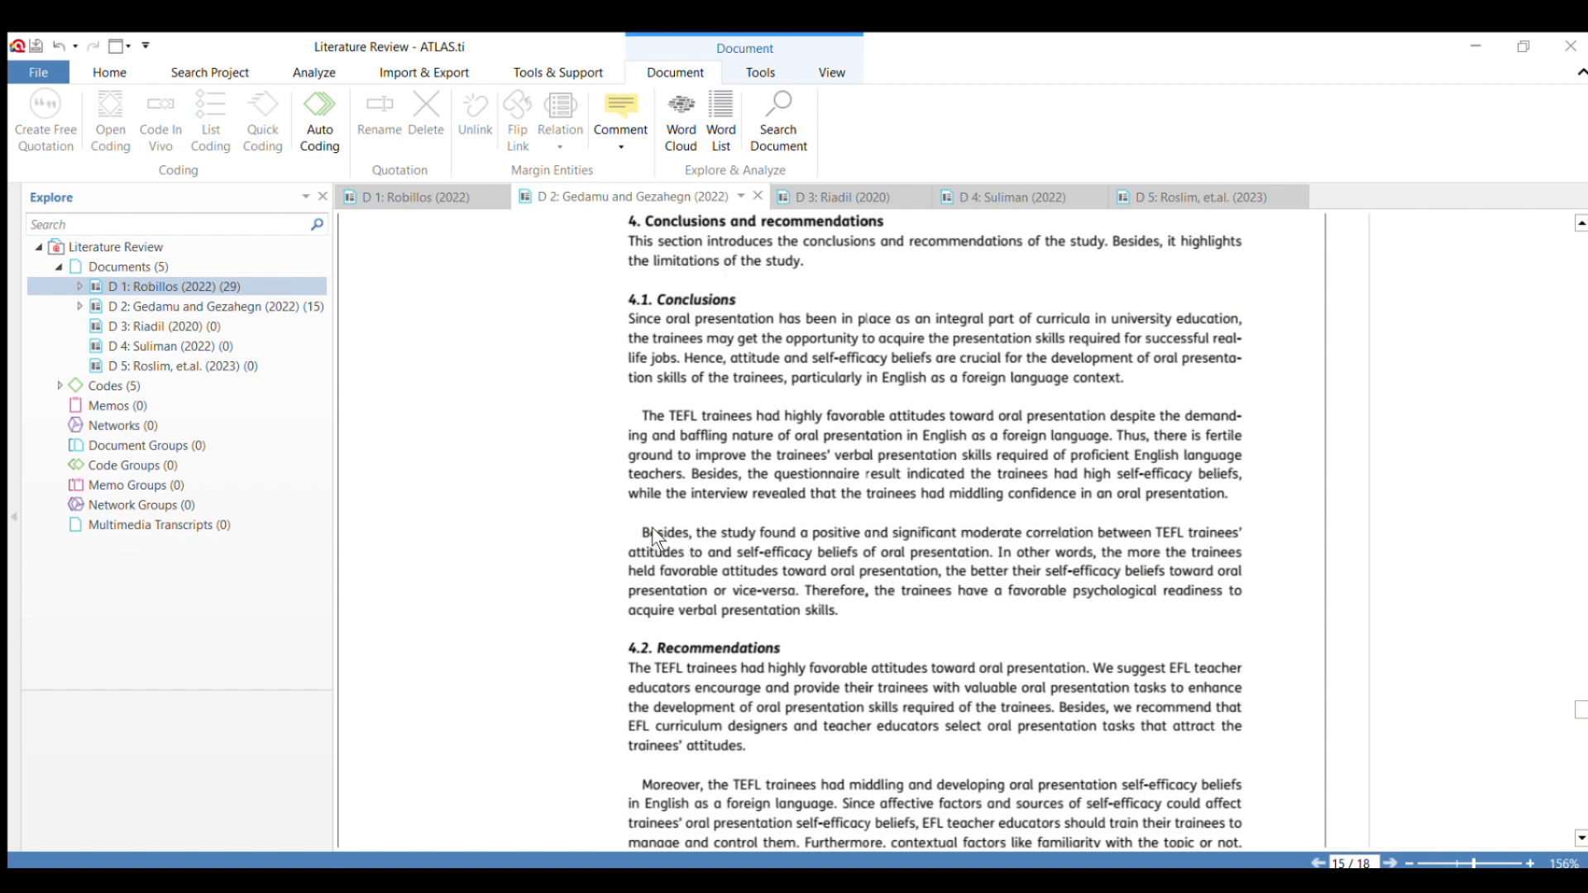
left_click_drag(651, 531, 840, 612)
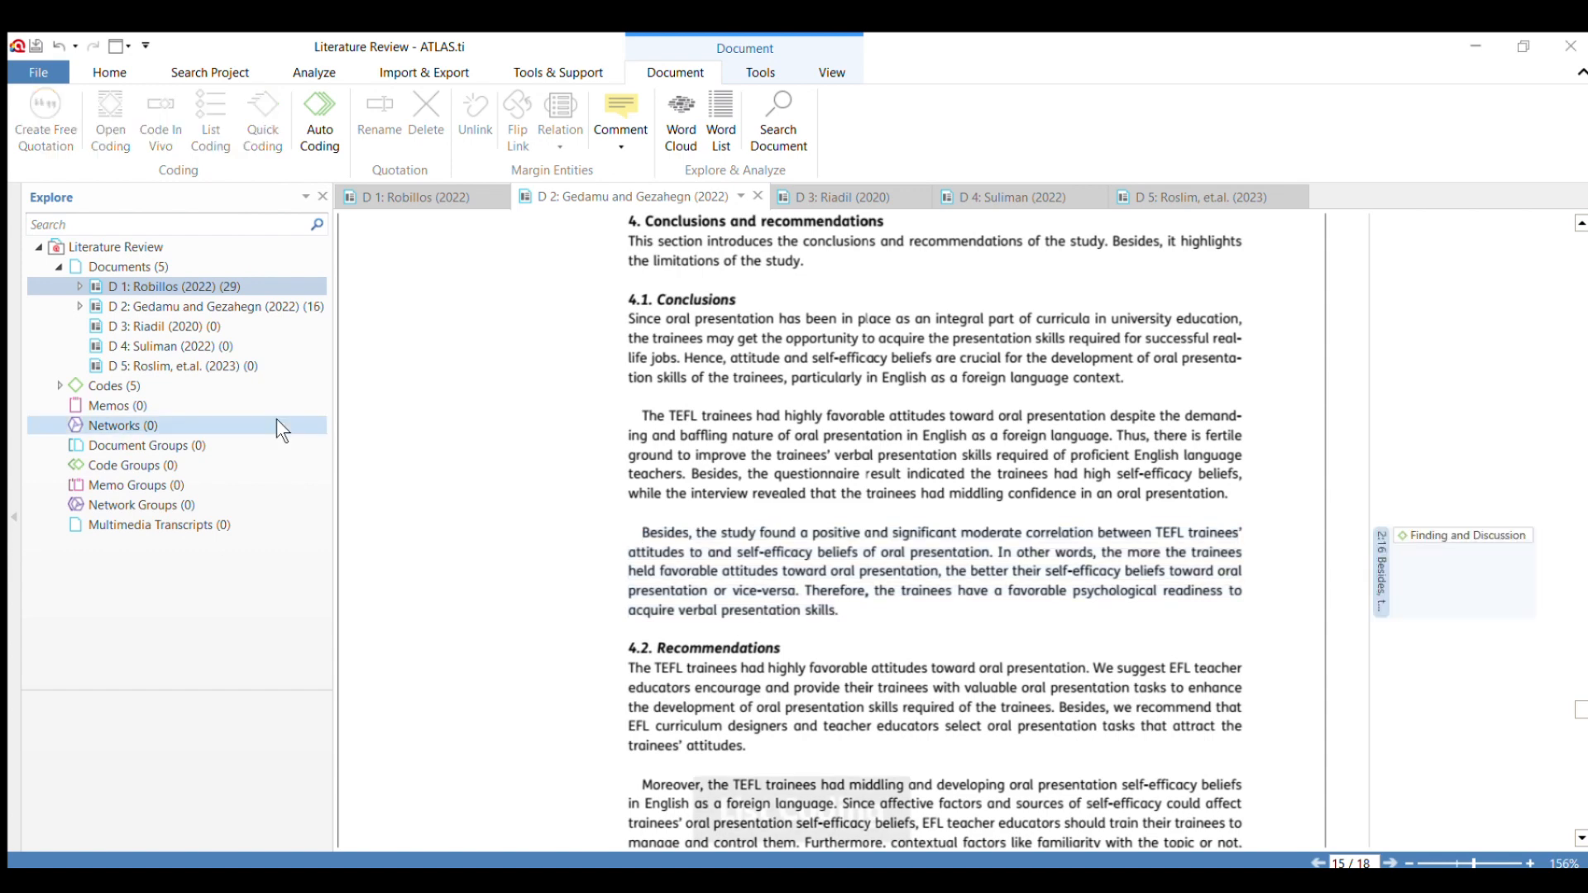
Code the 4.2 Recommendations heading and its first paragraph, ending at "the trainees' attitudes," with a new code named "Research Gap".
scroll(832, 622, "down", 5)
scroll(821, 548, "up", 2)
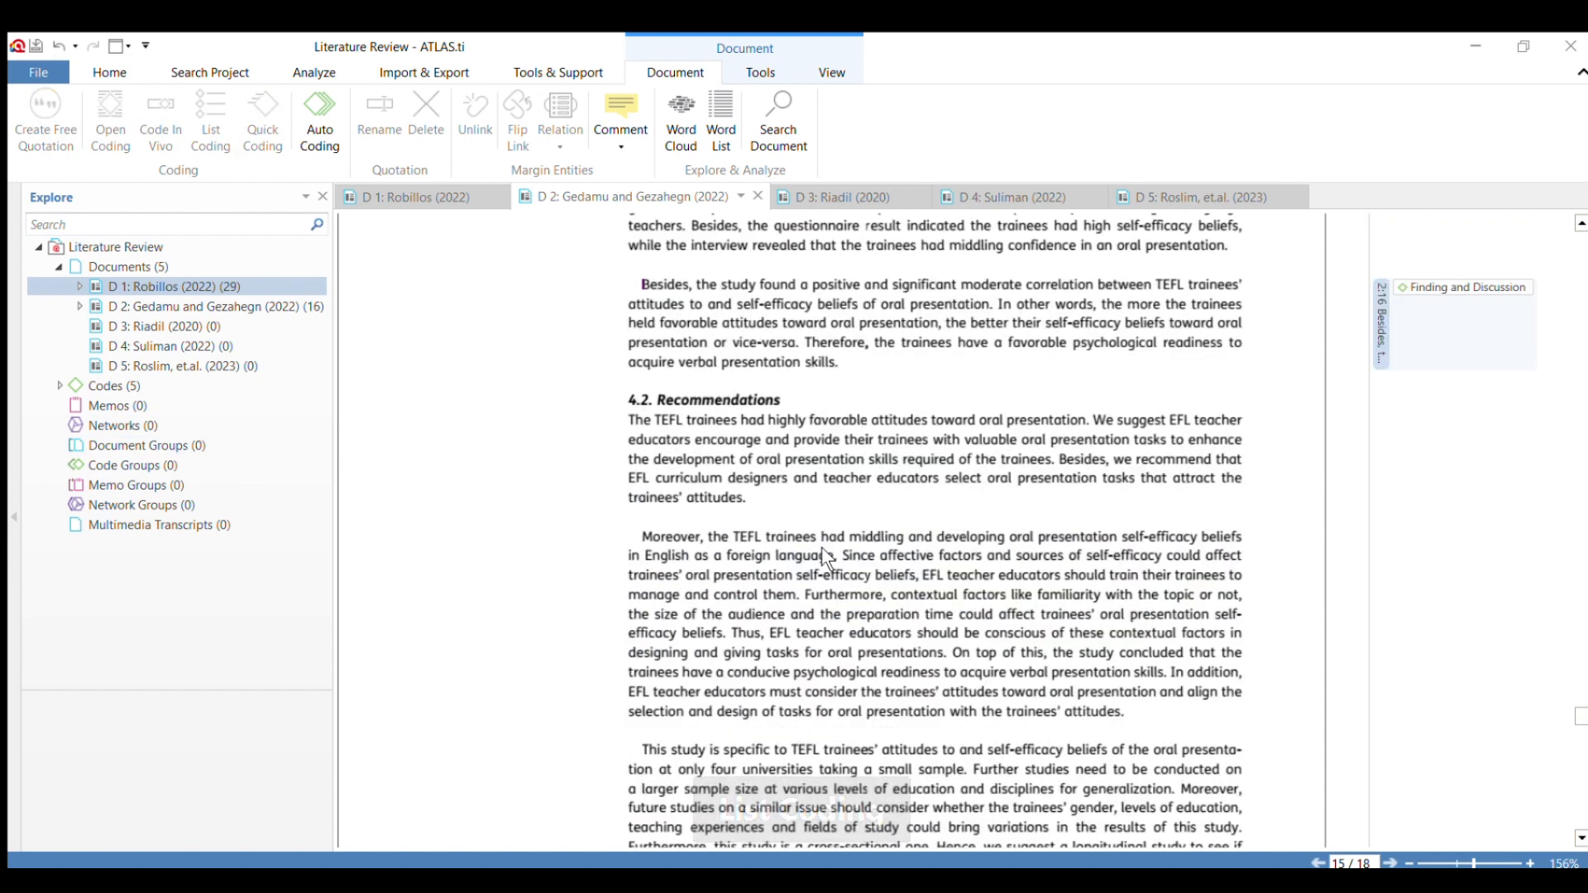
left_click_drag(626, 397, 750, 496)
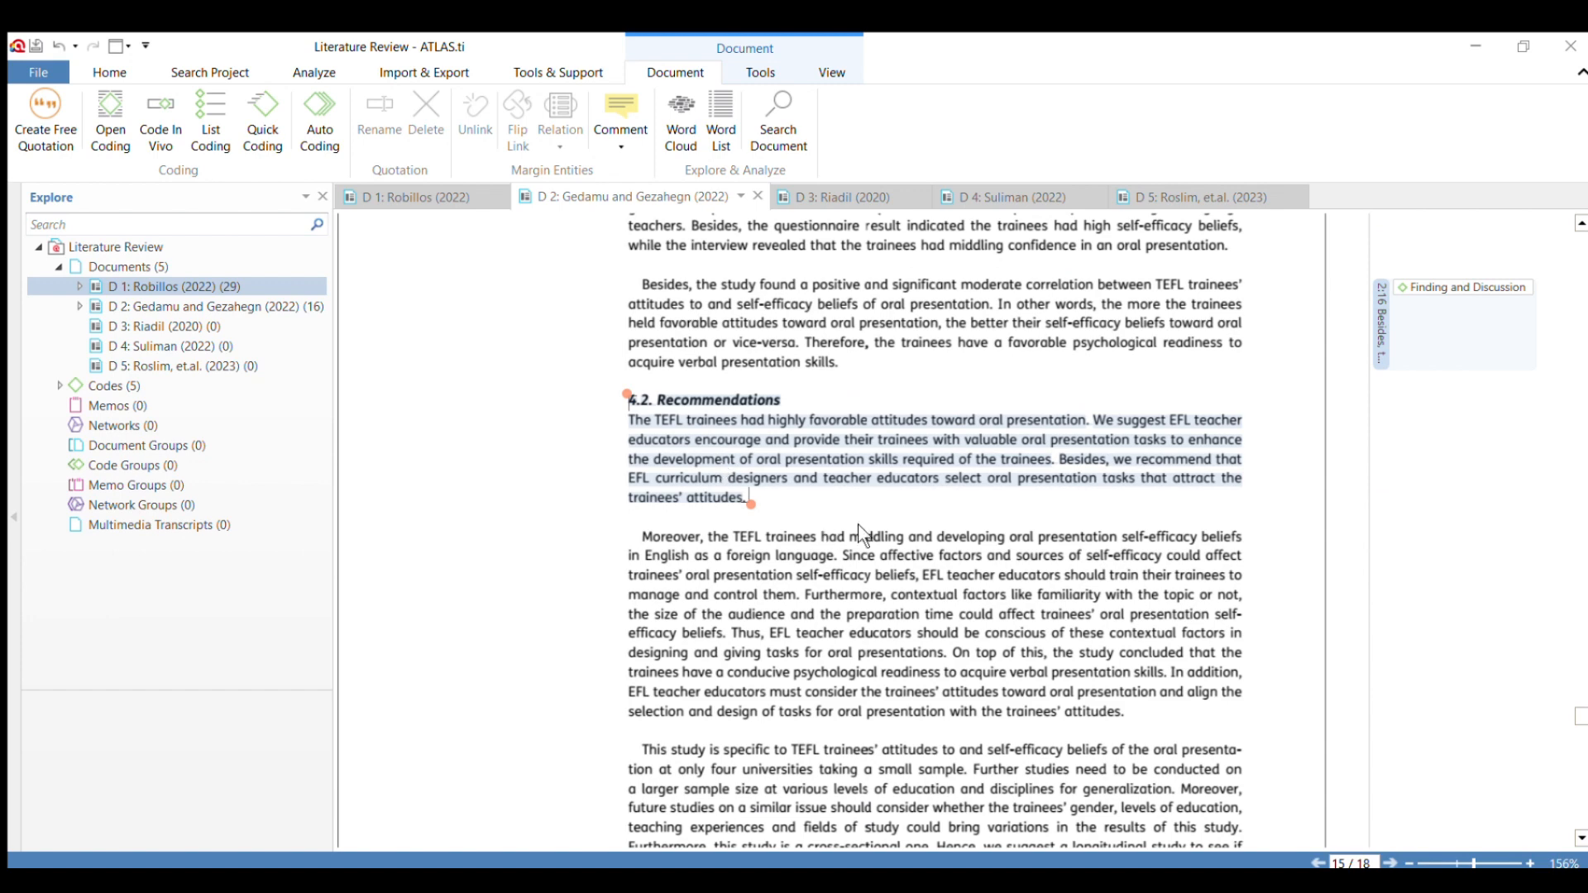
left_click(990, 344)
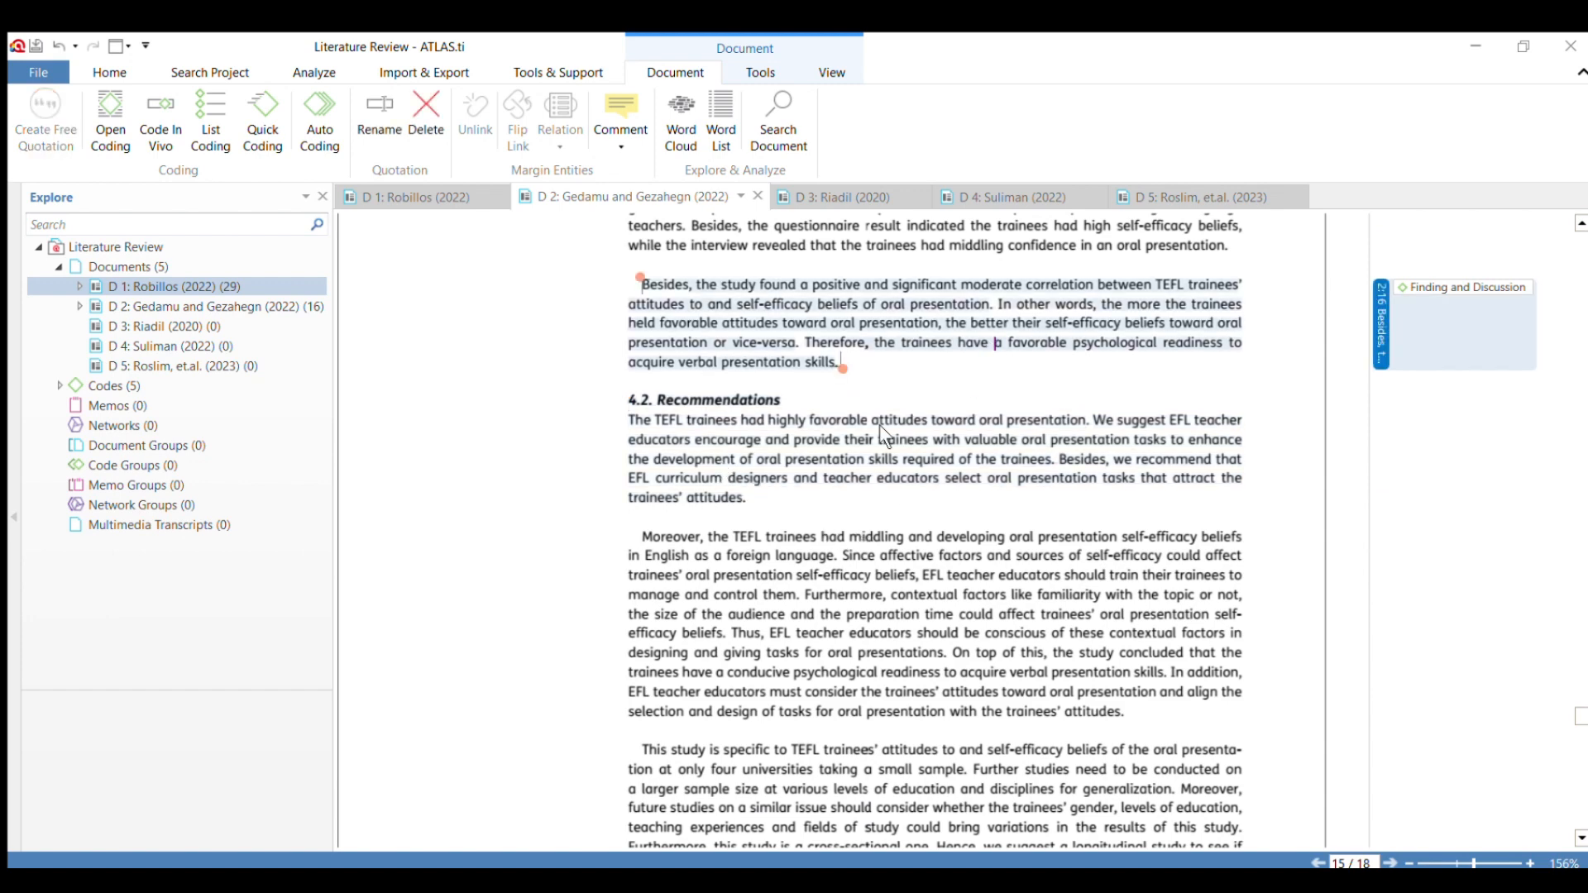
left_click(900, 385)
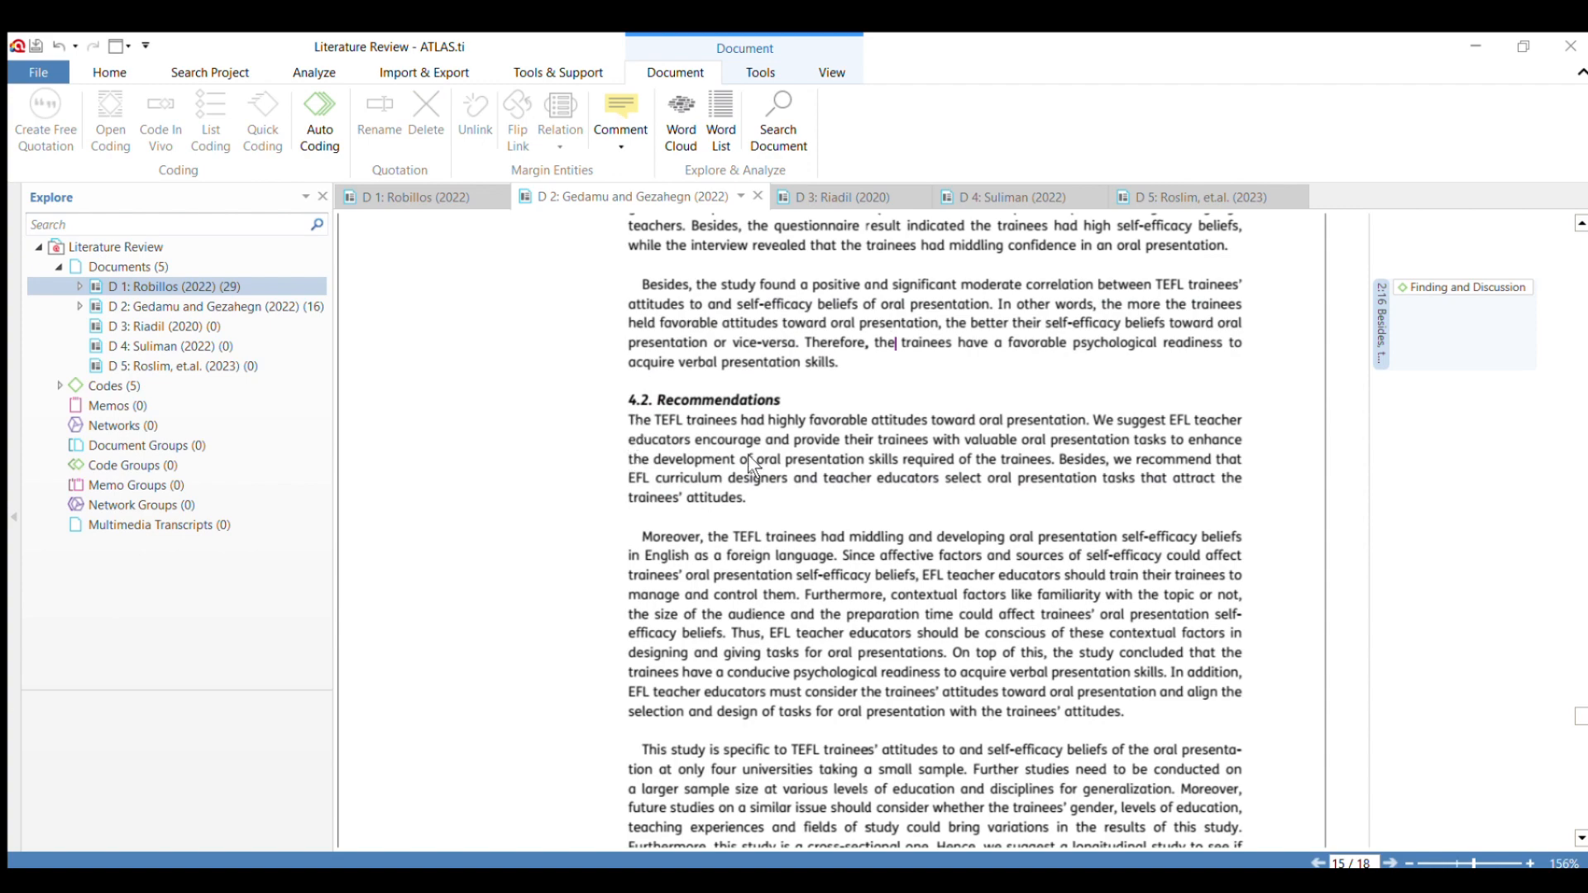
scroll(748, 454, "down", 1)
scroll(756, 456, "up", 2)
scroll(758, 463, "down", 1)
left_click_drag(627, 397, 745, 496)
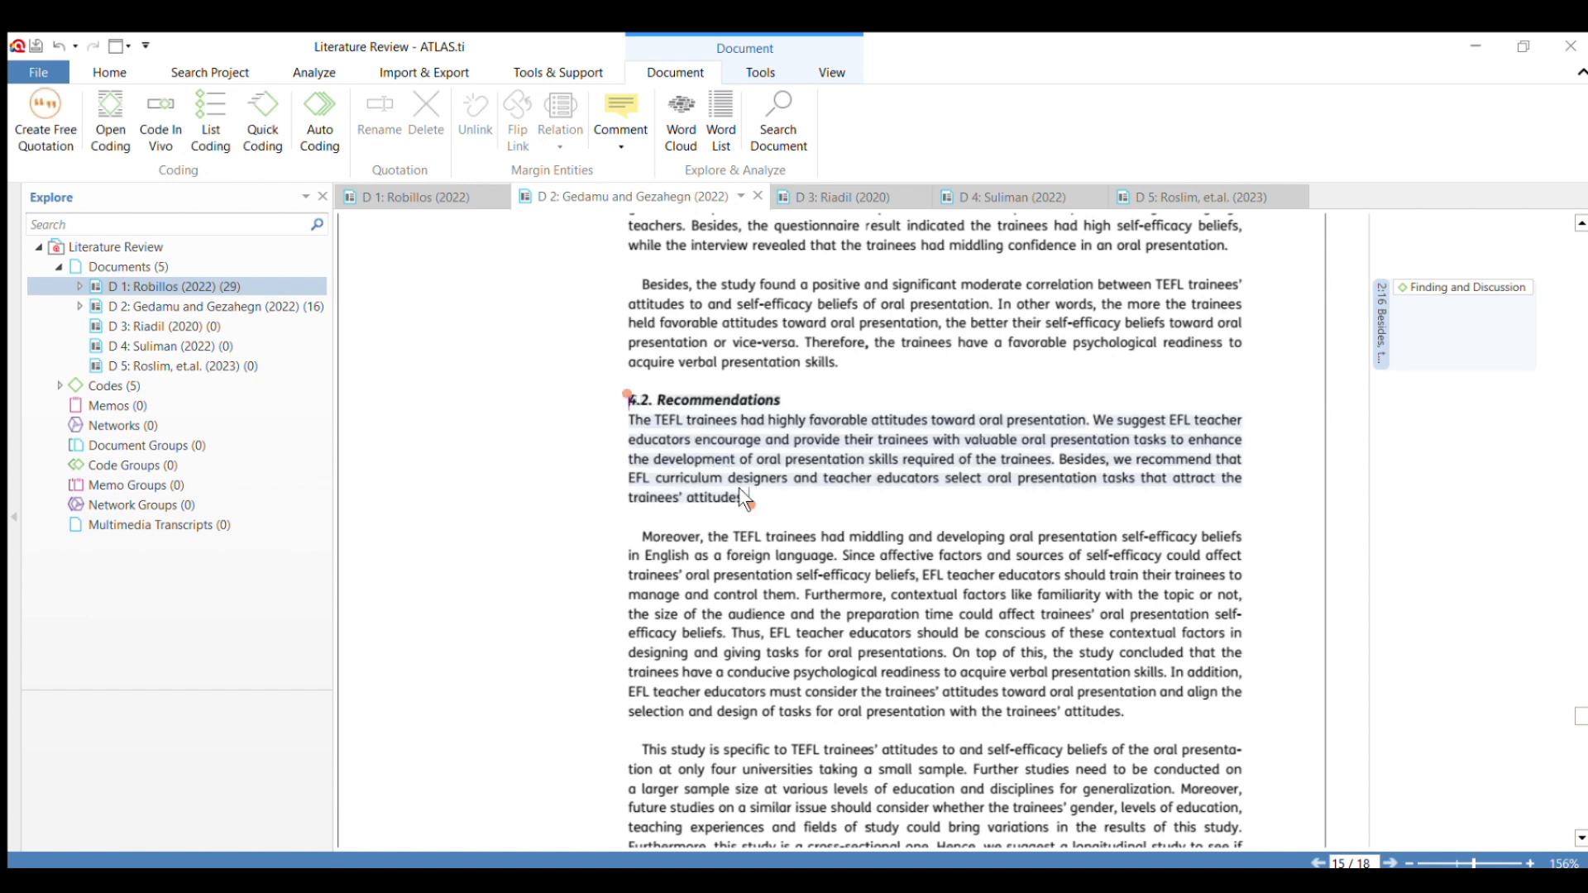
left_click(711, 445)
left_click_drag(630, 401, 757, 511)
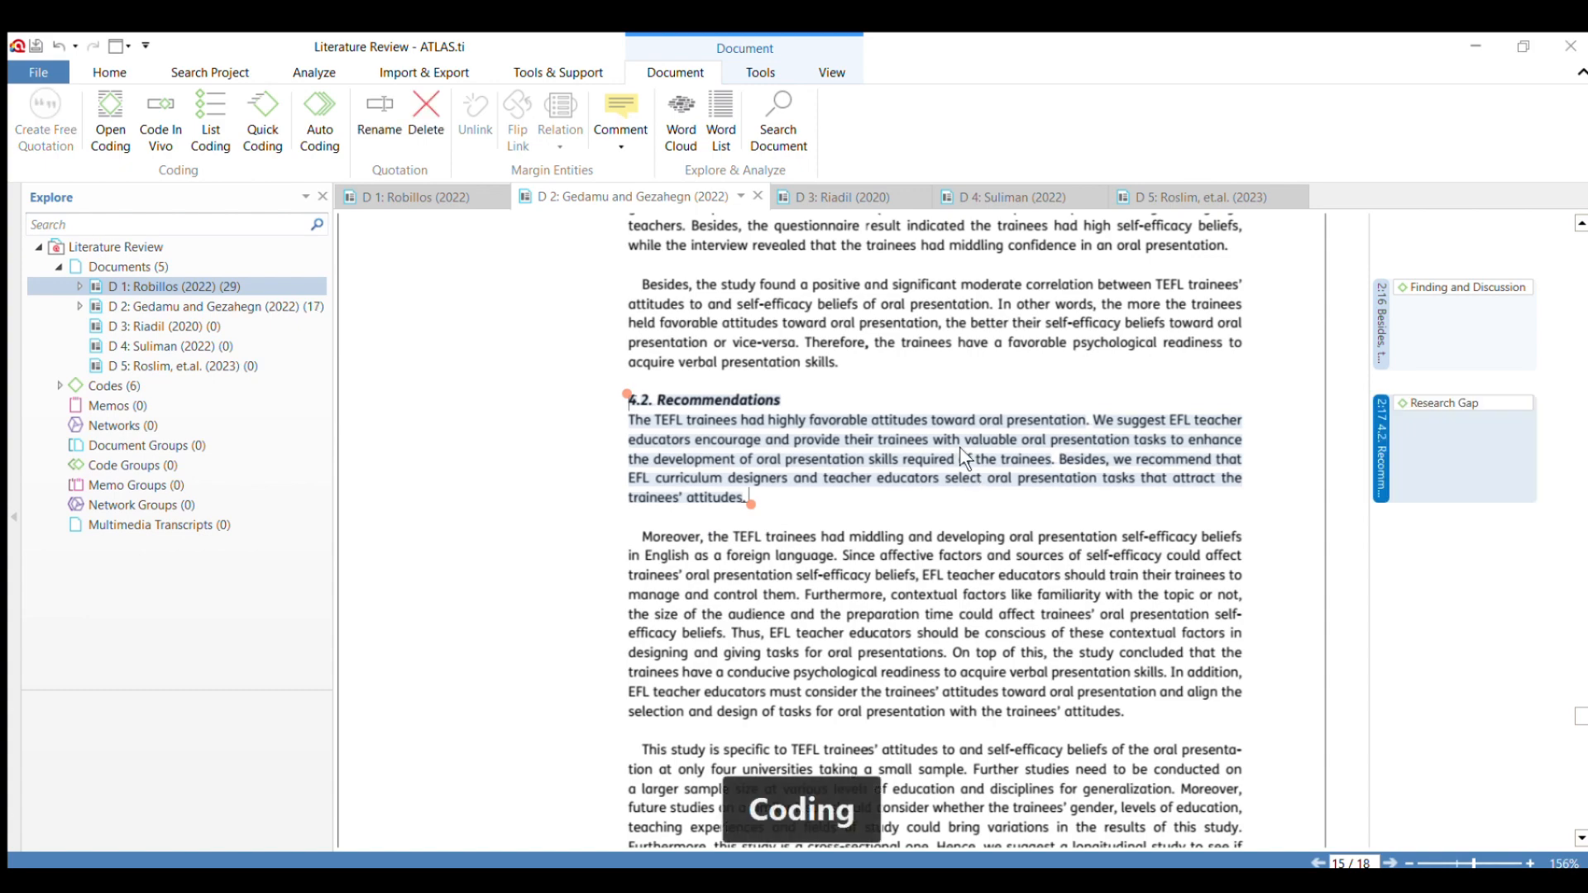
scroll(959, 447, "down", 3)
scroll(959, 447, "up", 4)
scroll(960, 447, "down", 4)
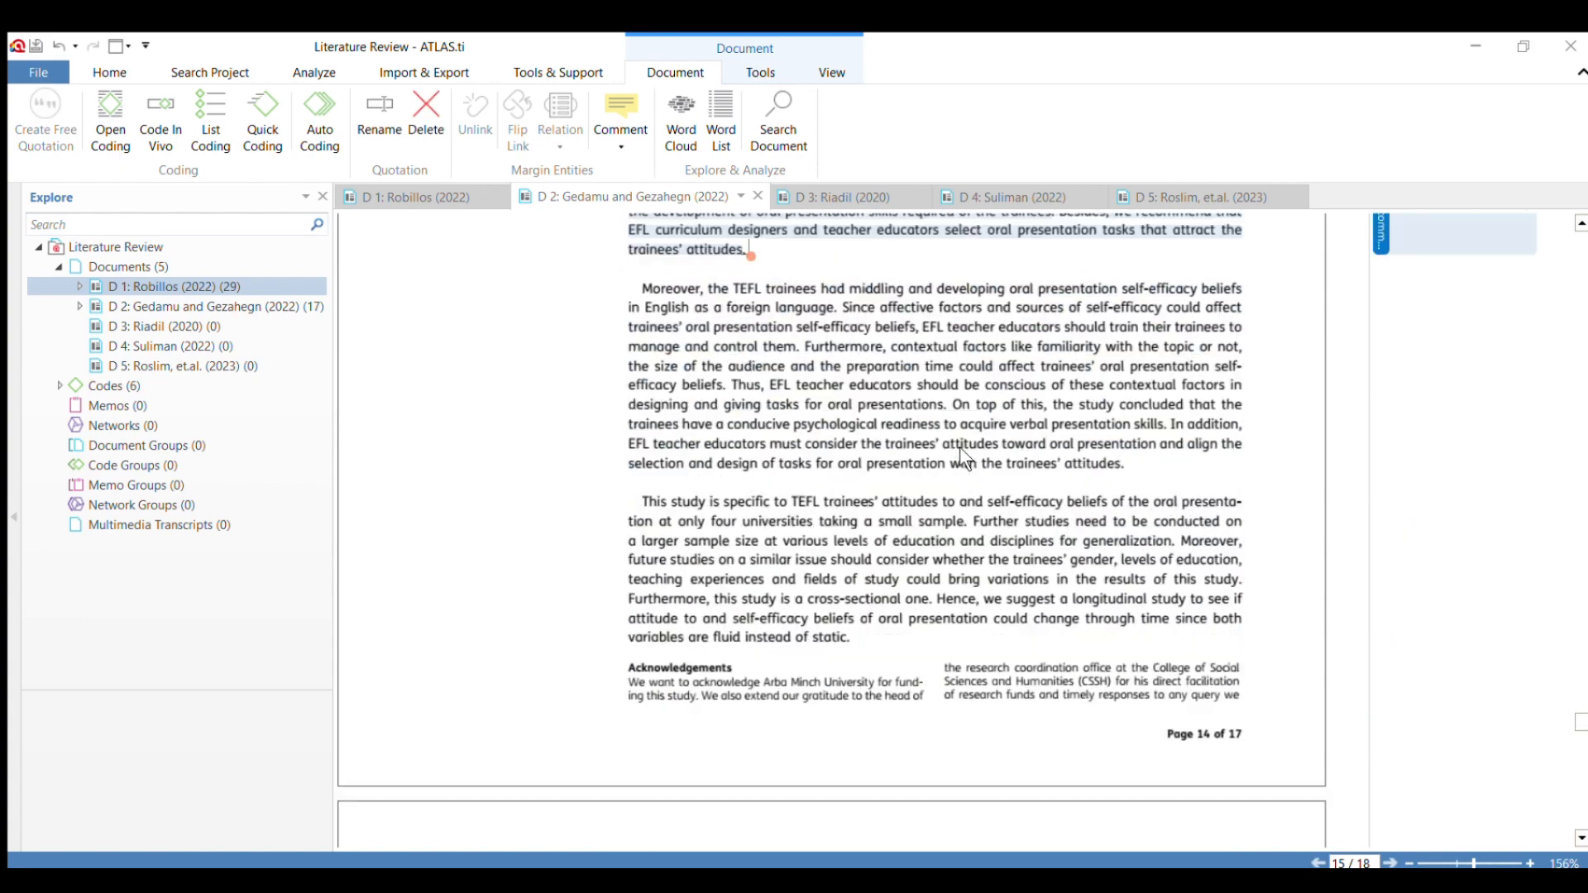
scroll(960, 447, "down", 2)
scroll(960, 447, "up", 2)
scroll(959, 446, "down", 4)
scroll(914, 517, "up", 4)
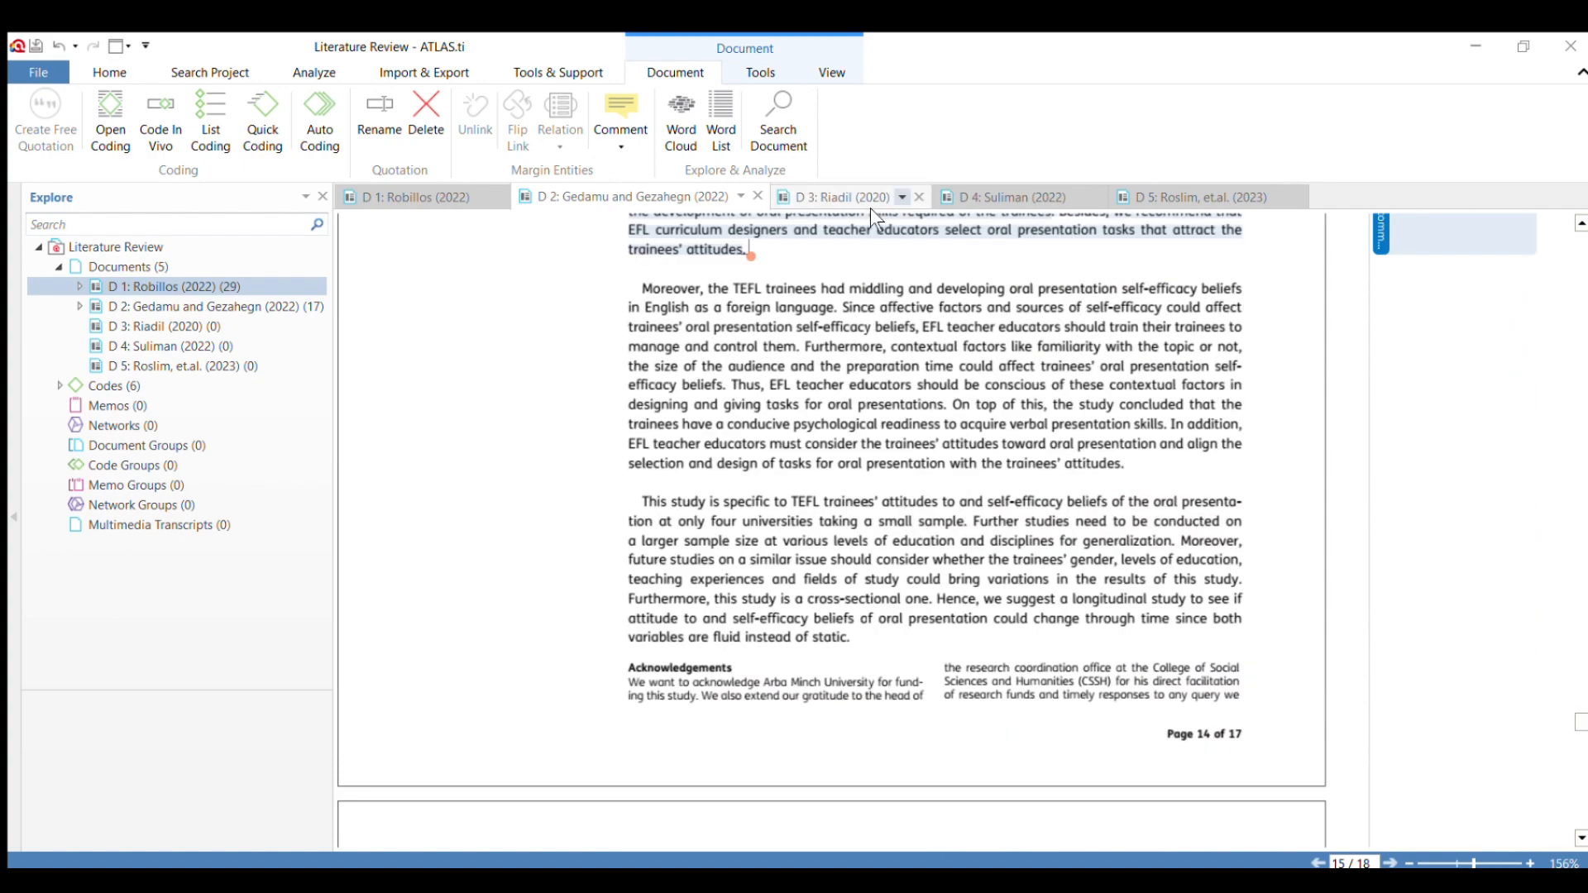
Open document D 3 and apply the code "Historical Background" to its abstract from "Oral Presentation is one of ways" to "for higher education.".
left_click(839, 199)
scroll(770, 380, "up", 5)
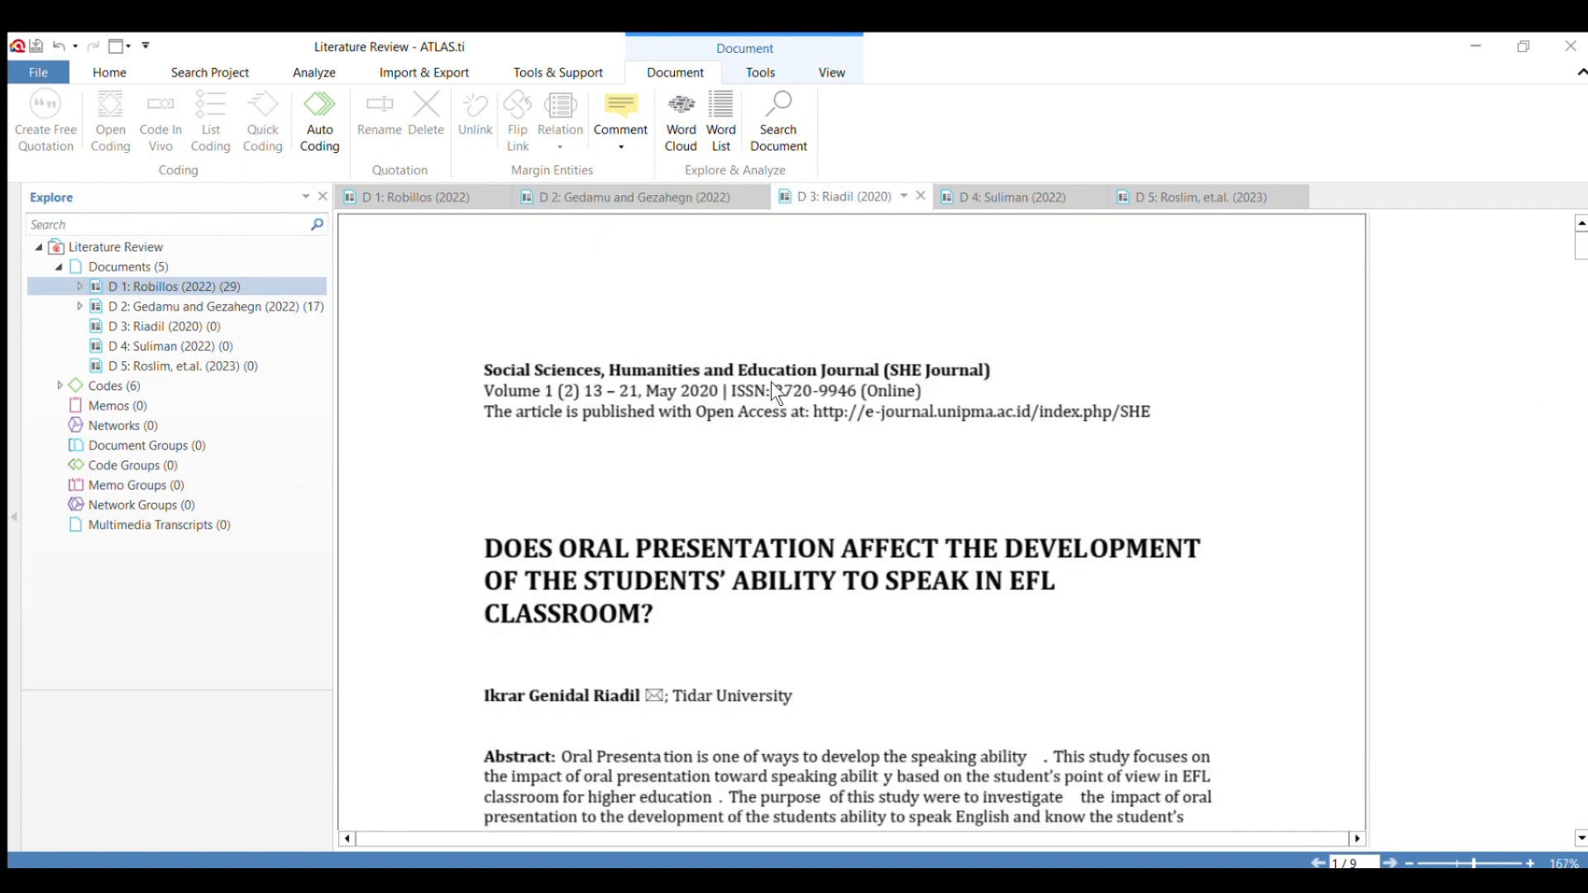
scroll(779, 388, "down", 1)
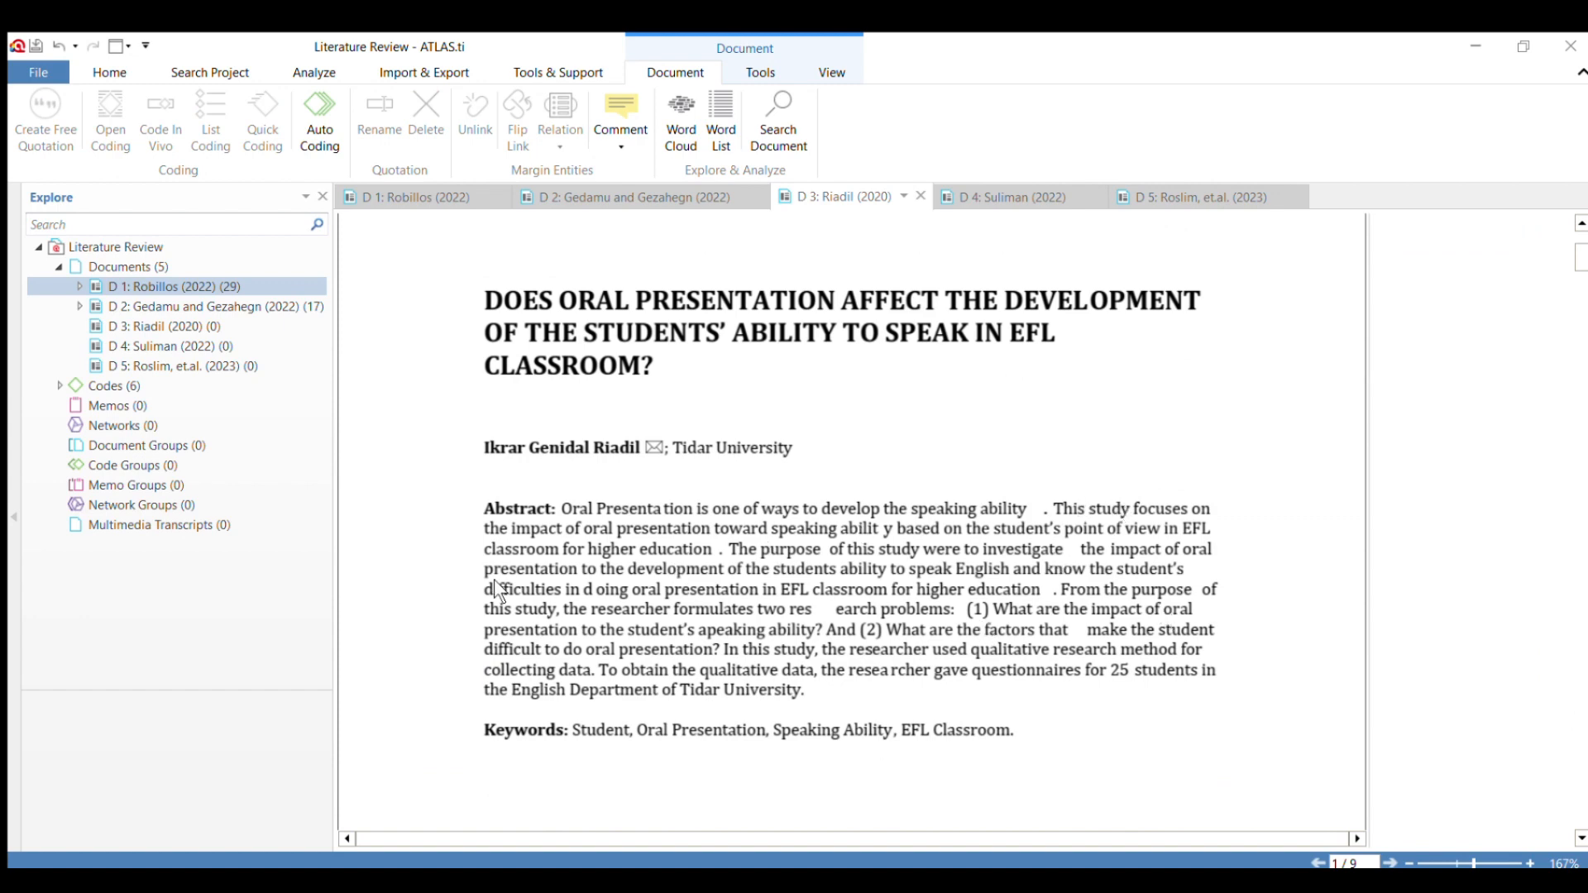
left_click_drag(560, 508, 1047, 594)
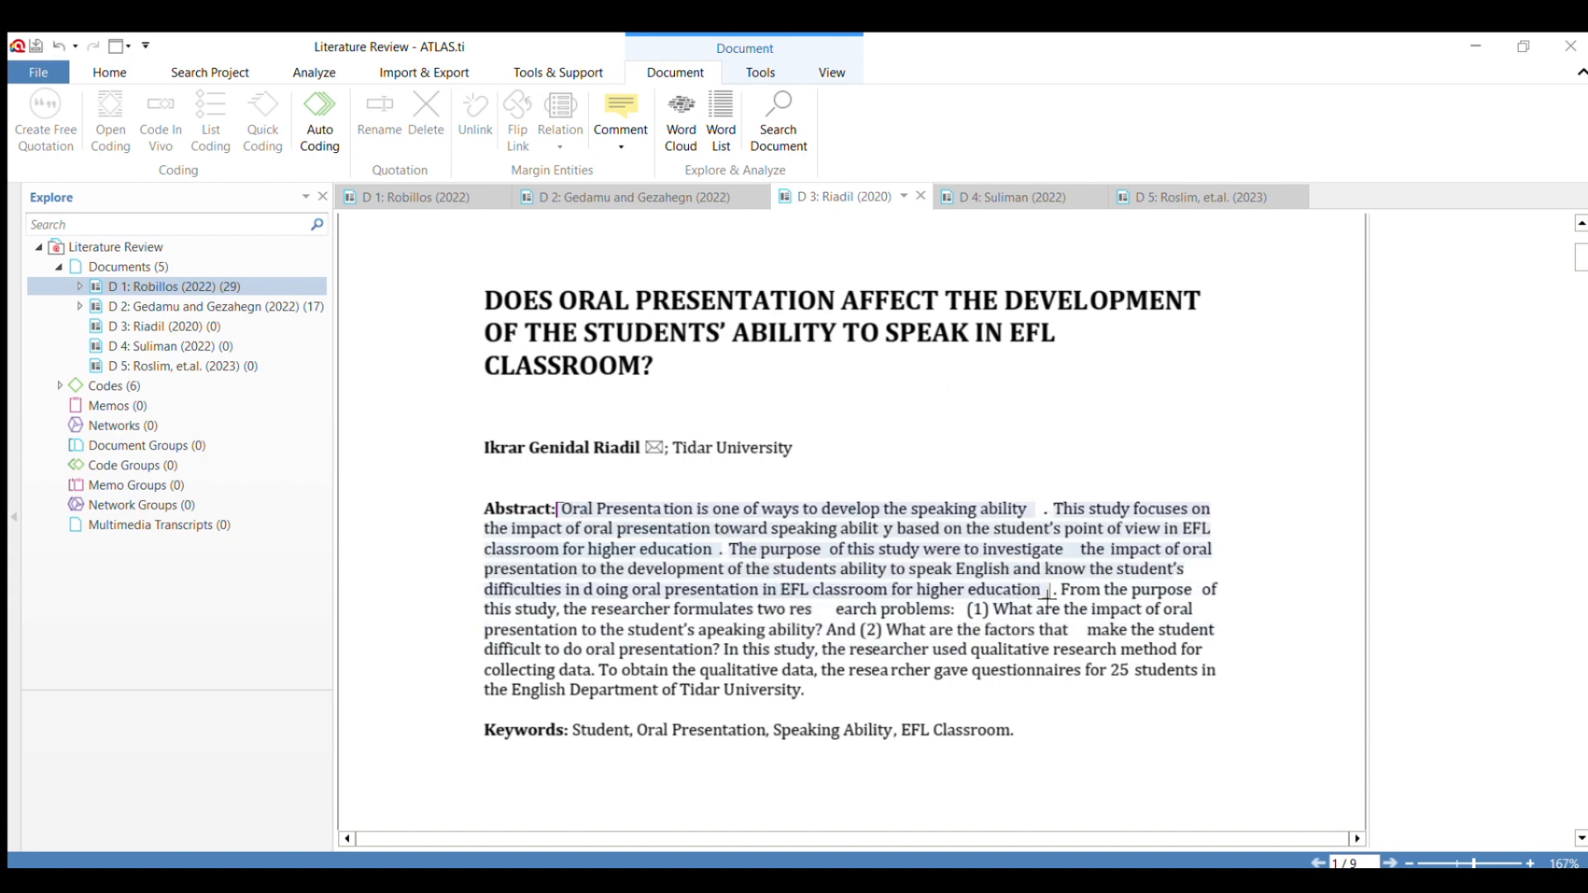
left_click_drag(1047, 594, 1057, 595)
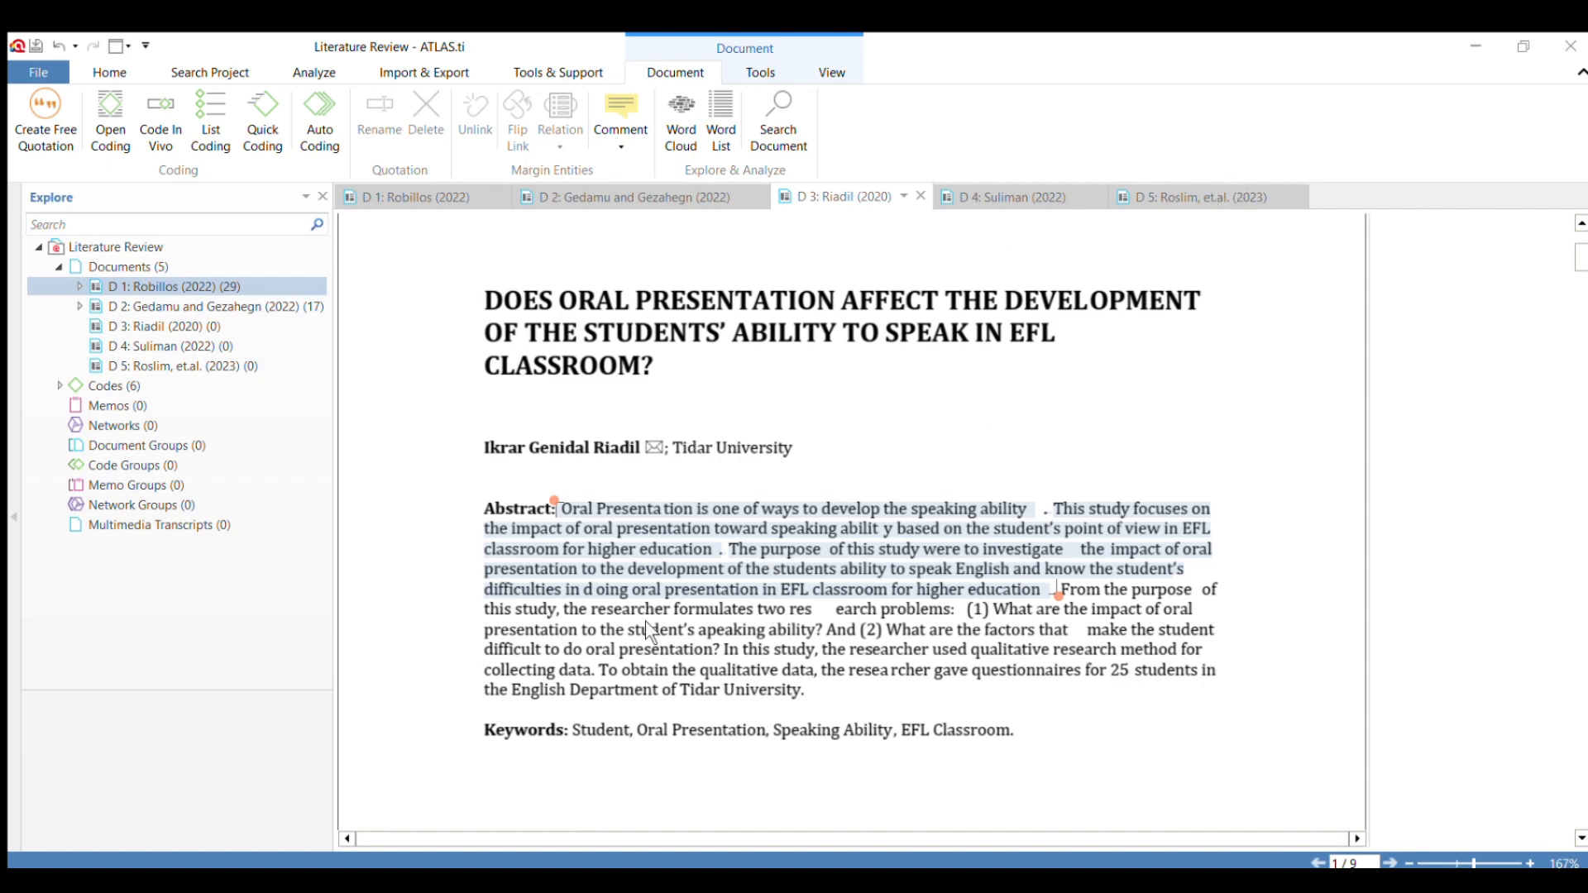
left_click(677, 565)
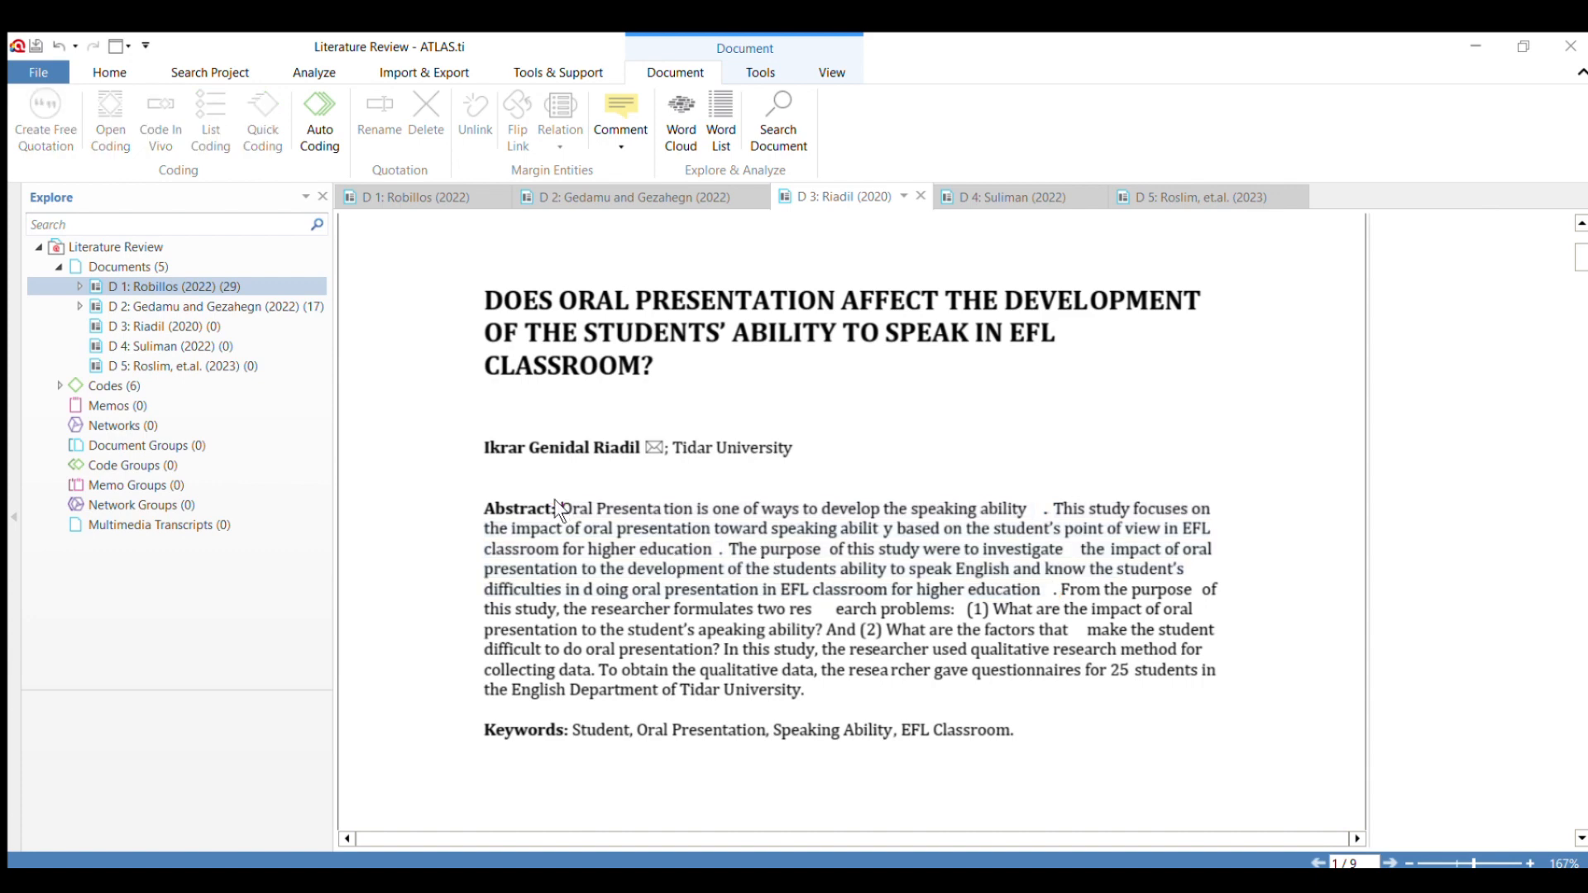
left_click_drag(561, 508, 1031, 583)
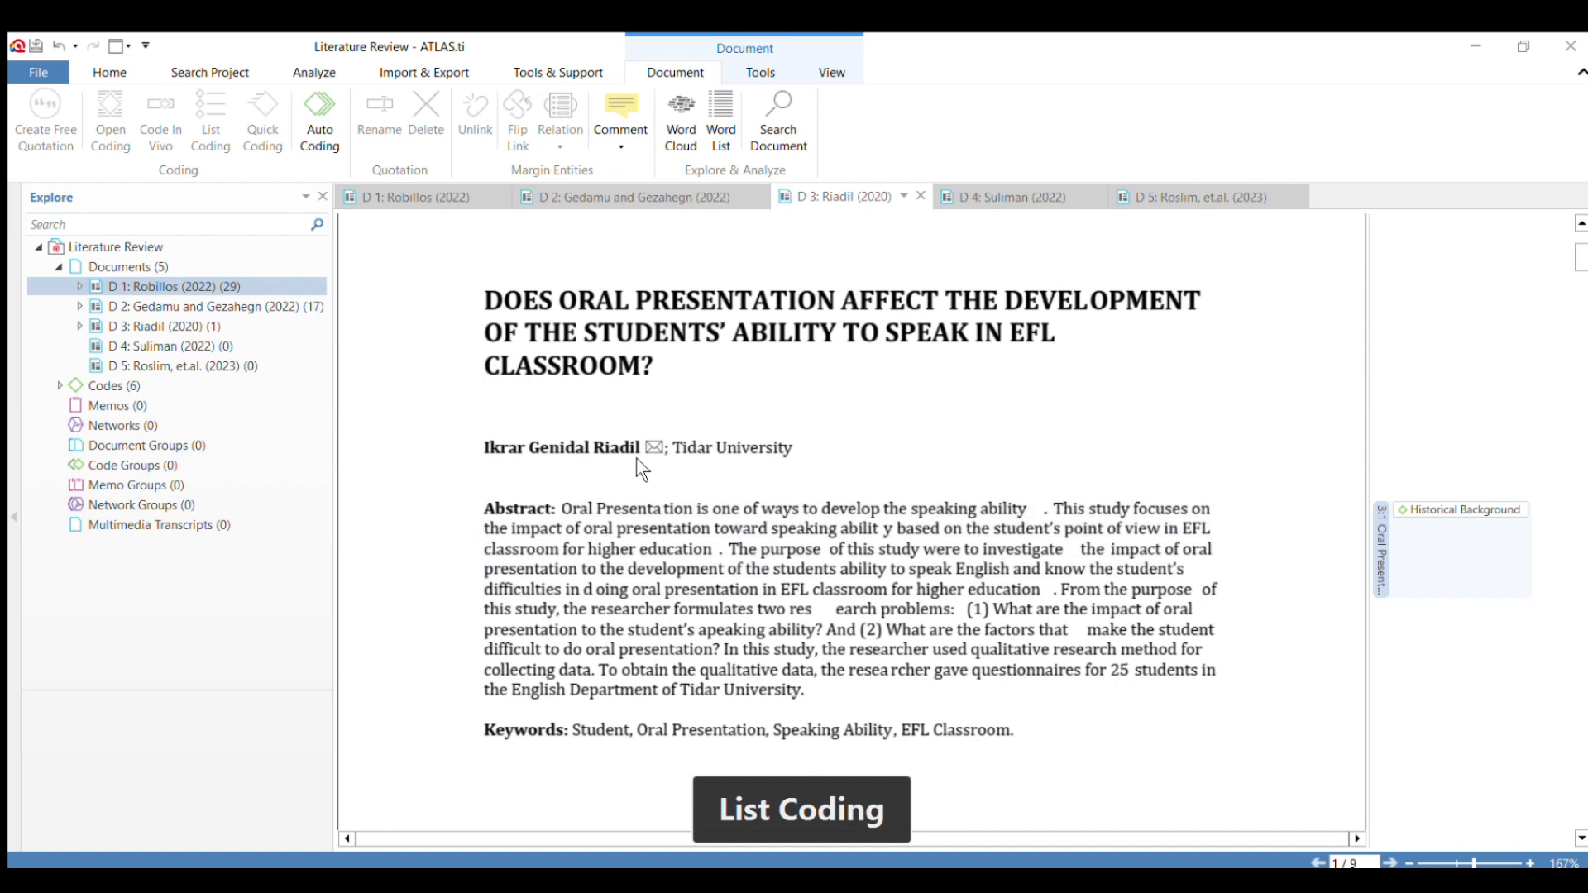
scroll(706, 464, "down", 5)
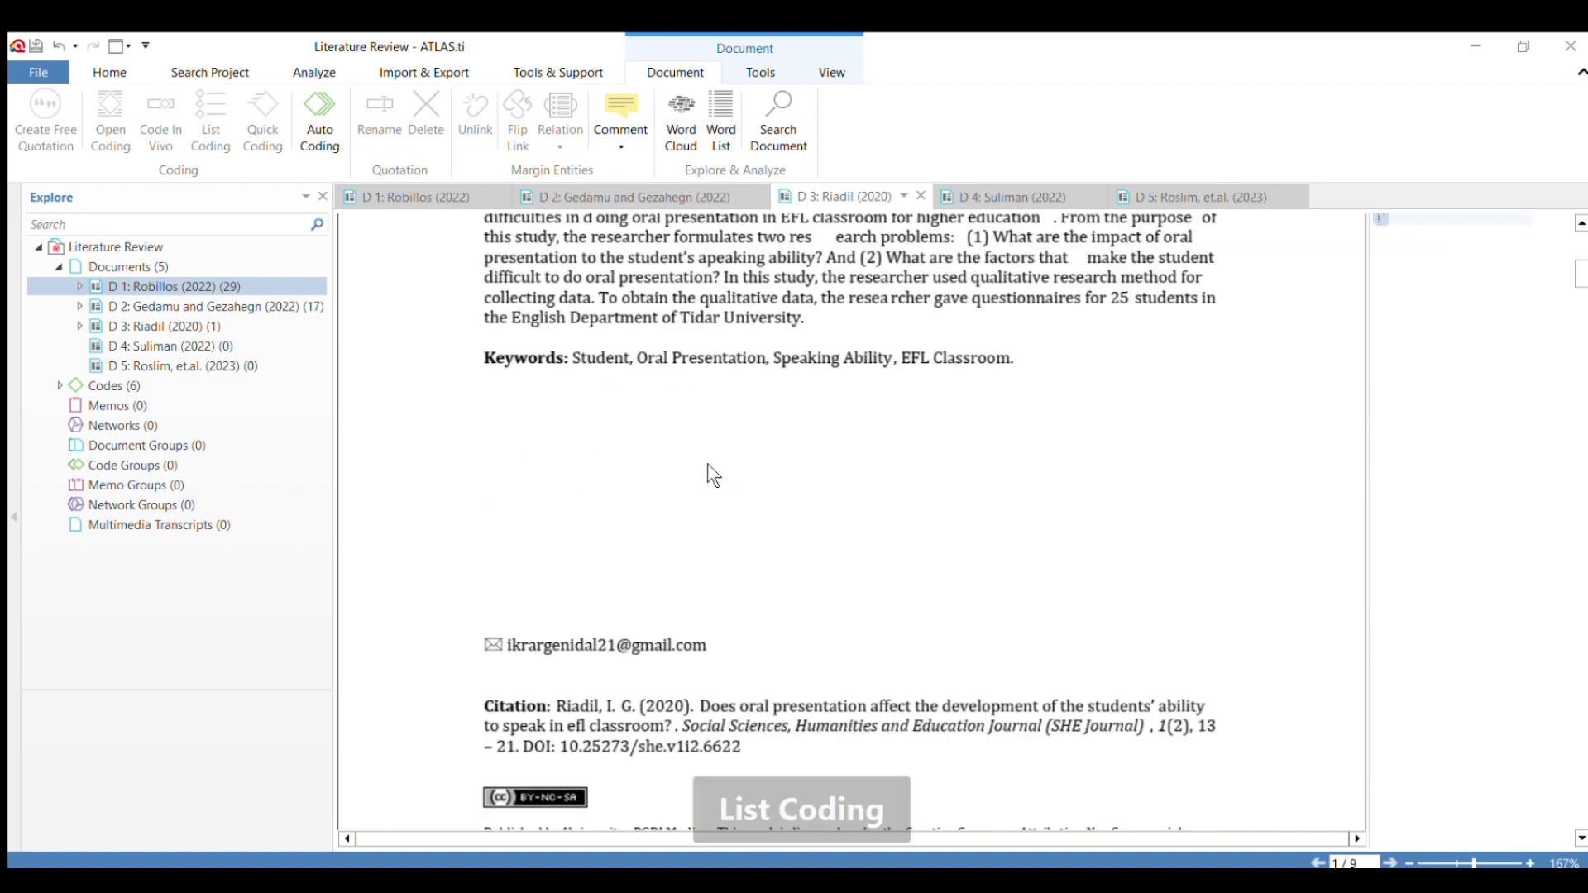
Apply the code "Method" to the abstract sentences from "In this study, the researcher used" to "English Department of Tidar University.".
scroll(769, 529, "up", 4)
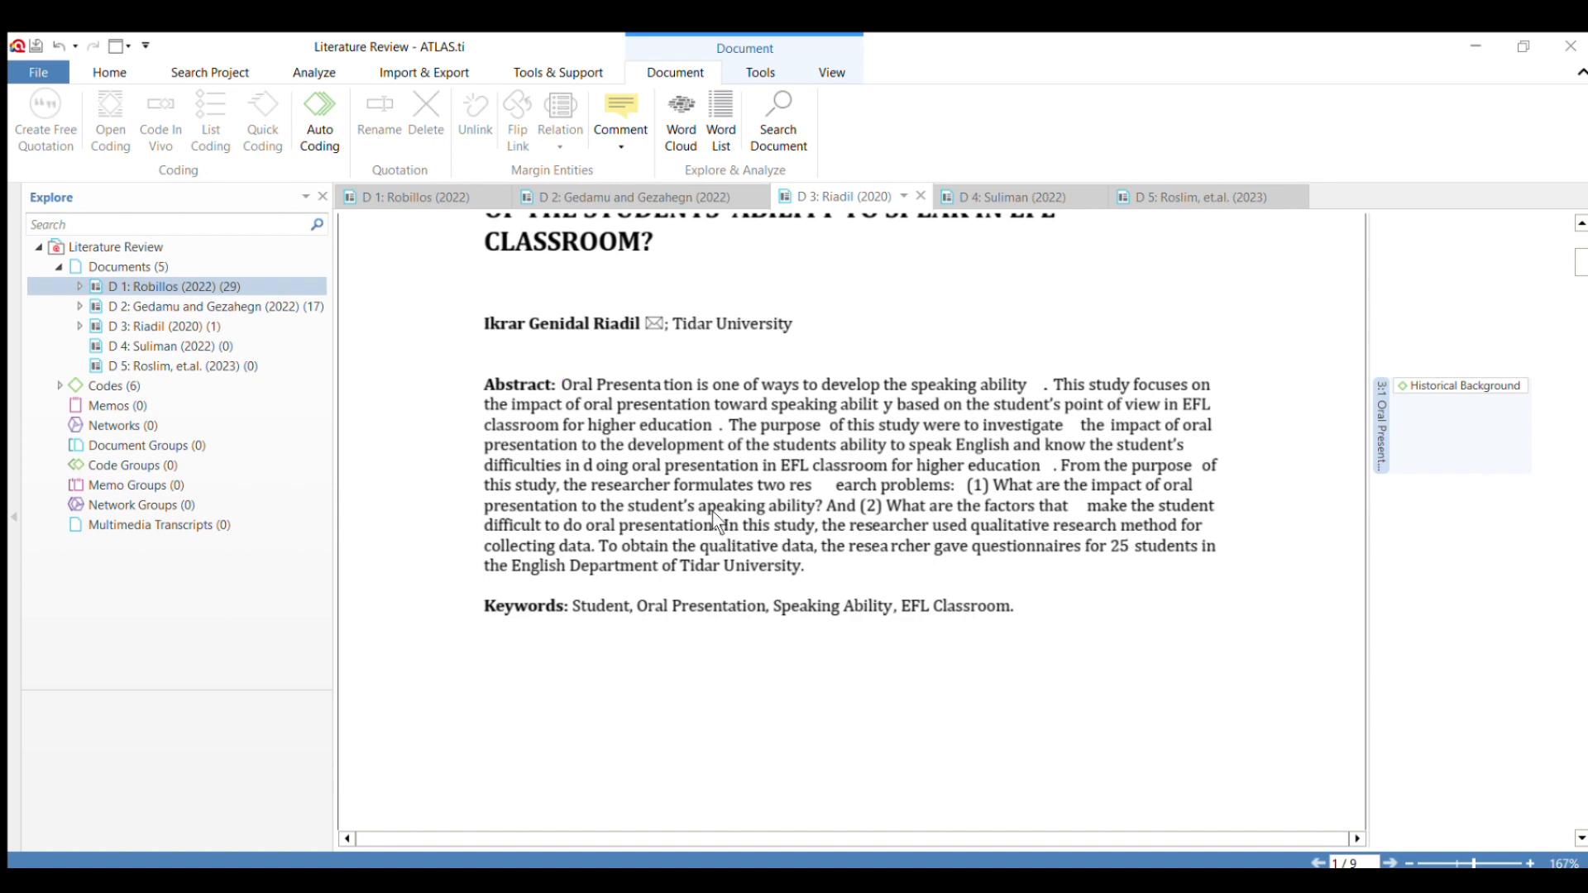
left_click_drag(719, 526, 798, 553)
left_click(781, 534)
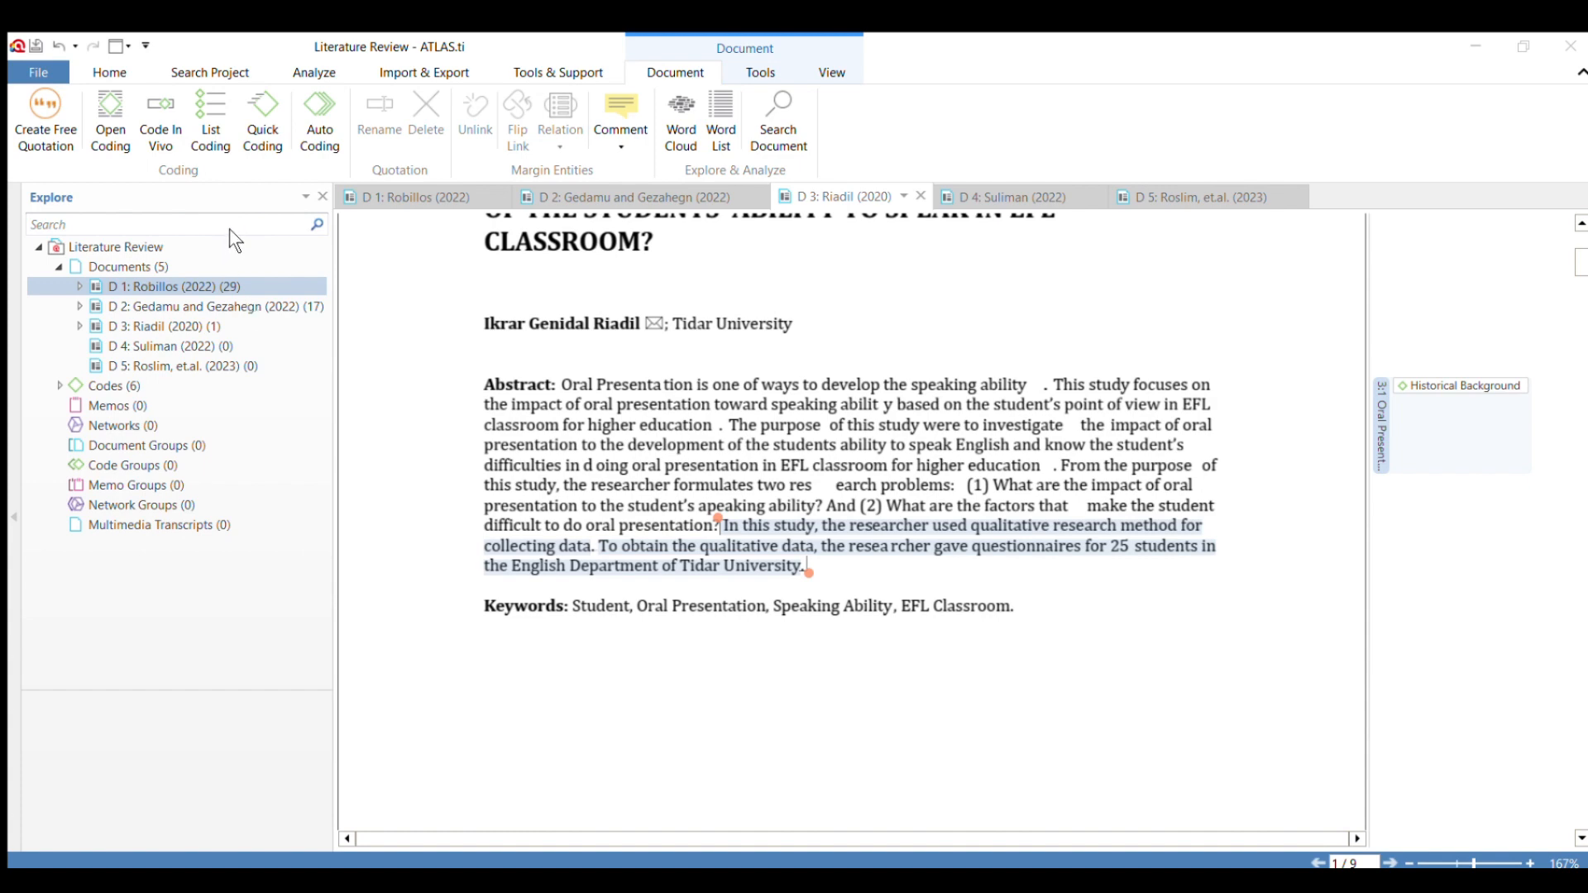
left_click(271, 450)
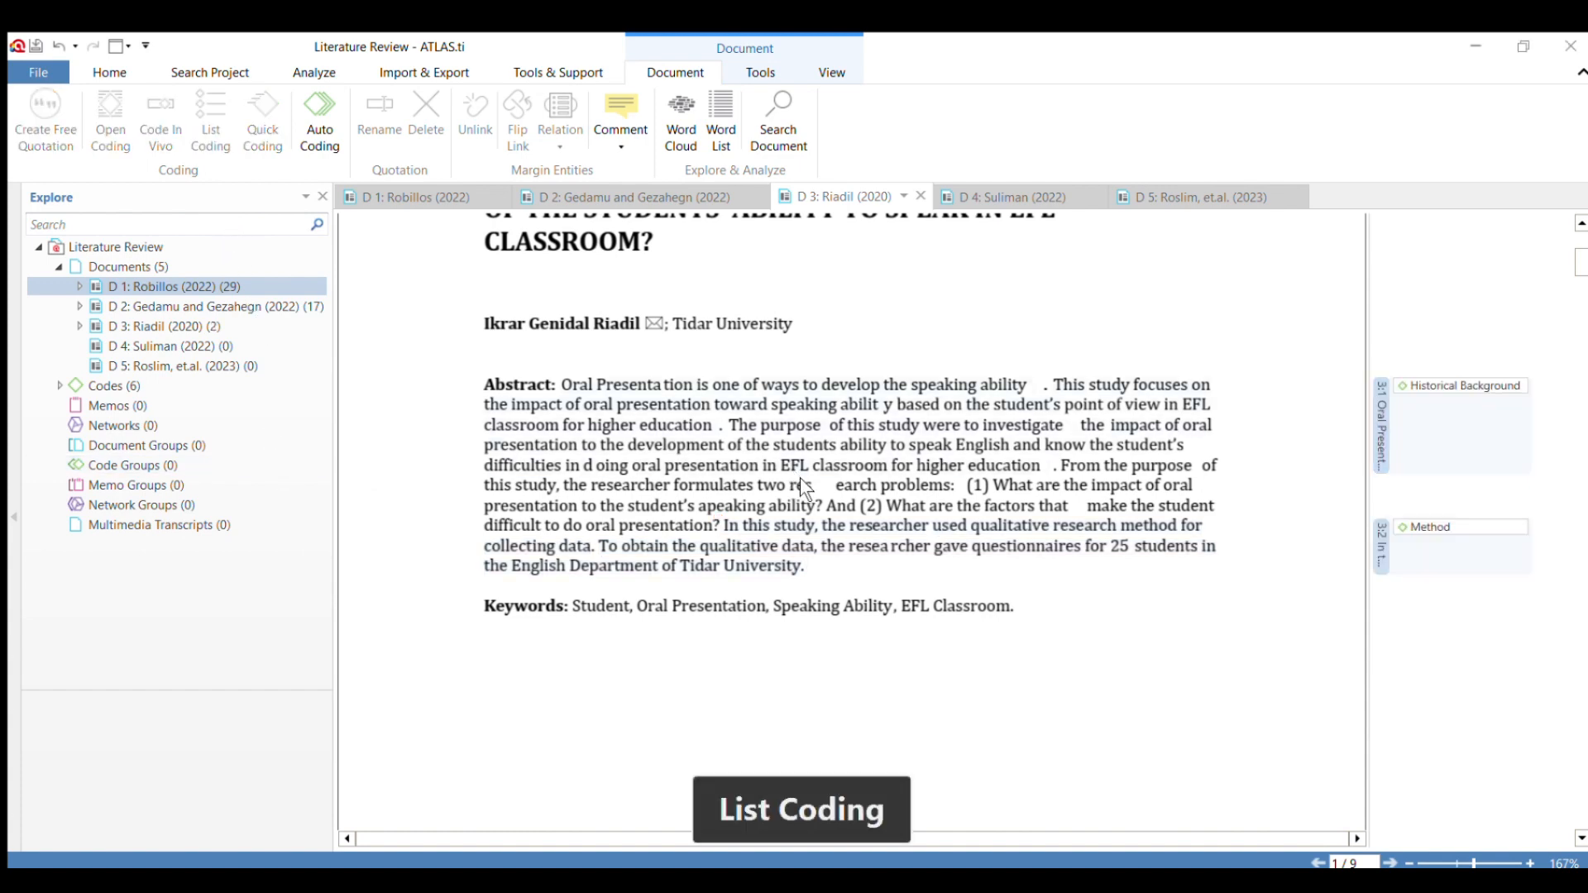
Apply the code "Historical Background" to the opening of D 3's Introduction, from "for human being life" to "a good ability to communicate.".
scroll(800, 478, "down", 10)
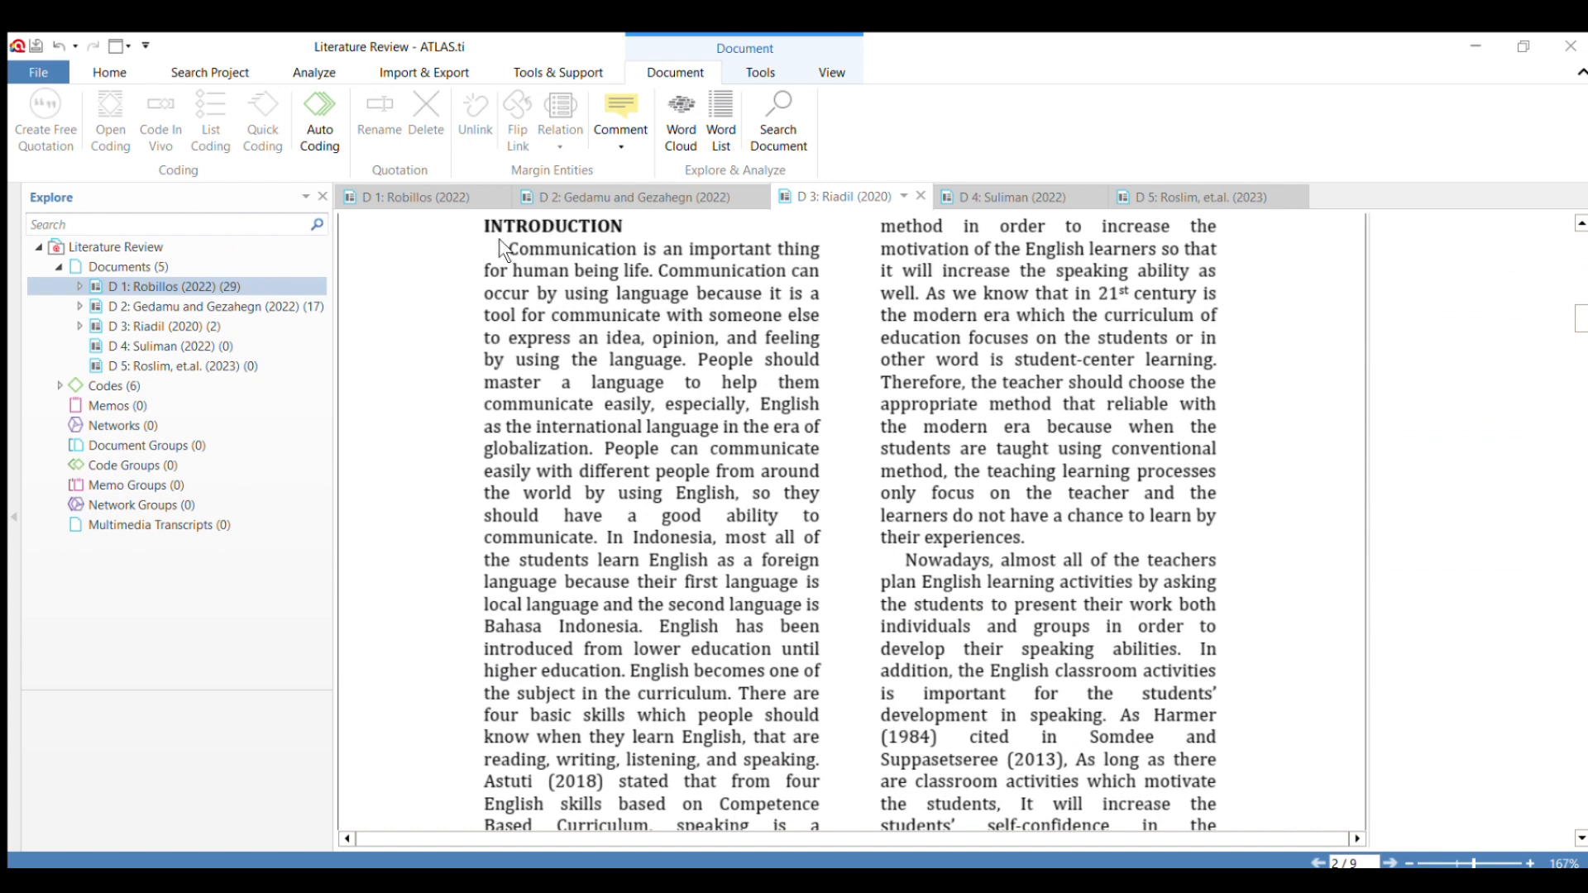
left_click_drag(507, 249, 593, 534)
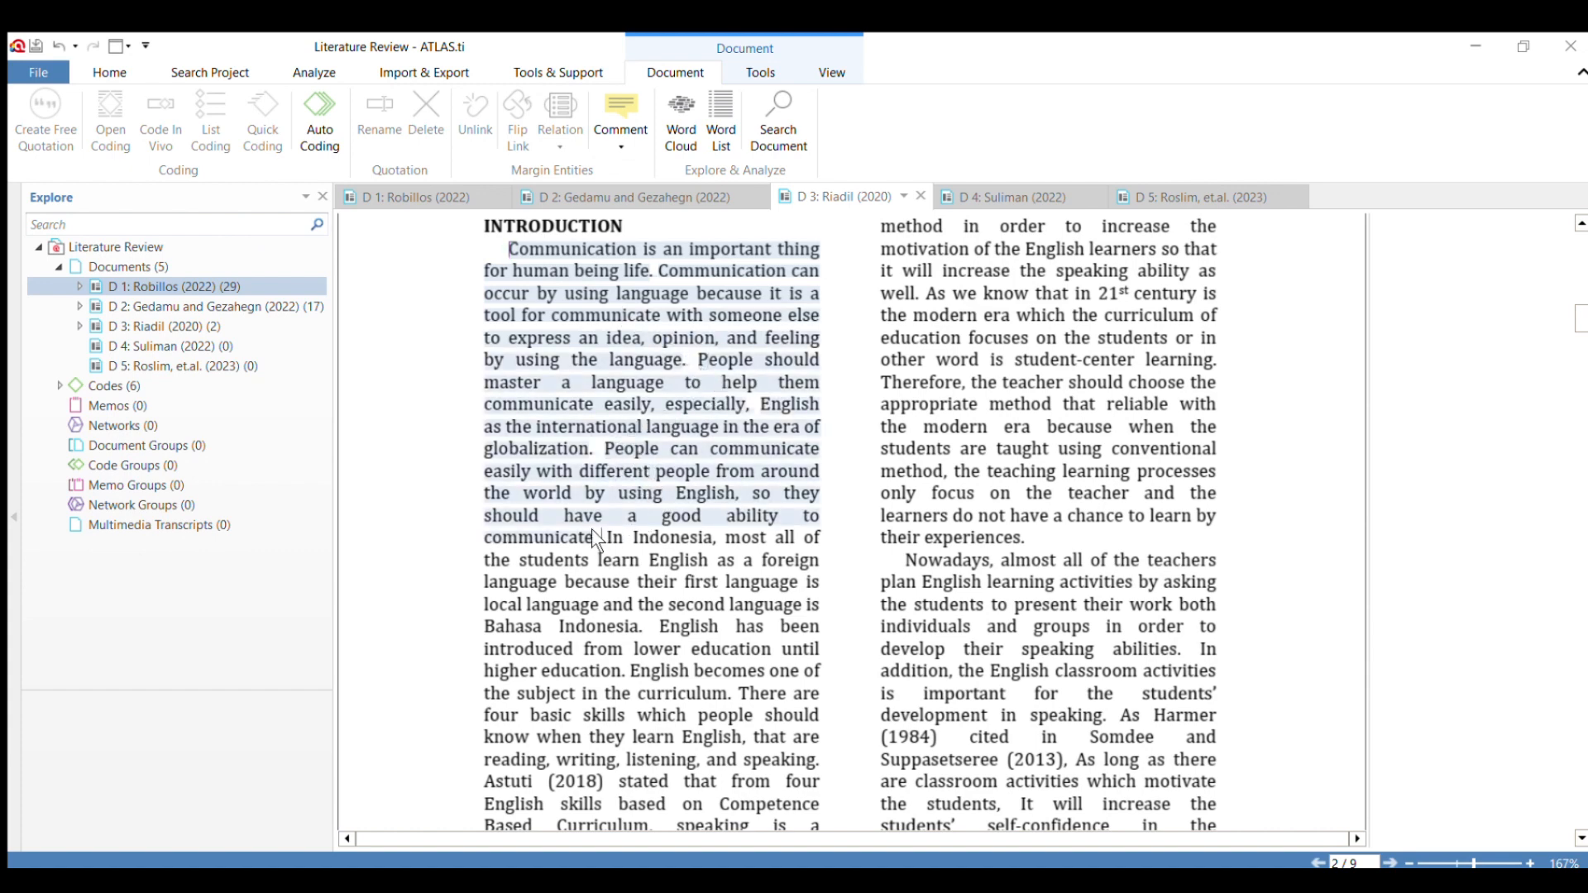
left_click(592, 530)
left_click_drag(510, 248, 597, 539)
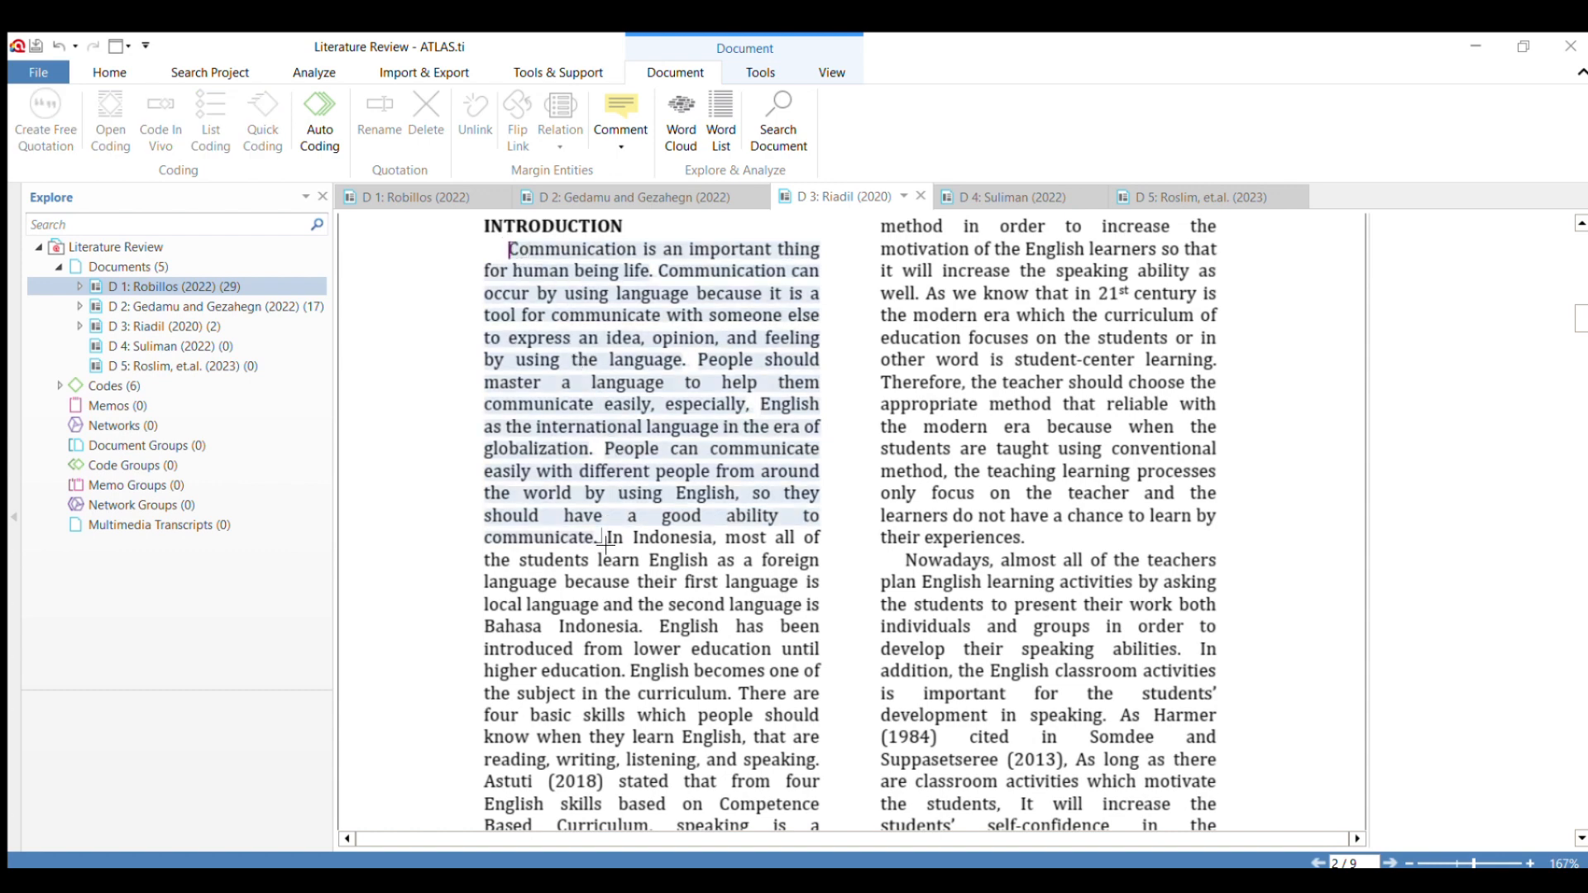
left_click(508, 397)
left_click_drag(489, 265, 606, 537)
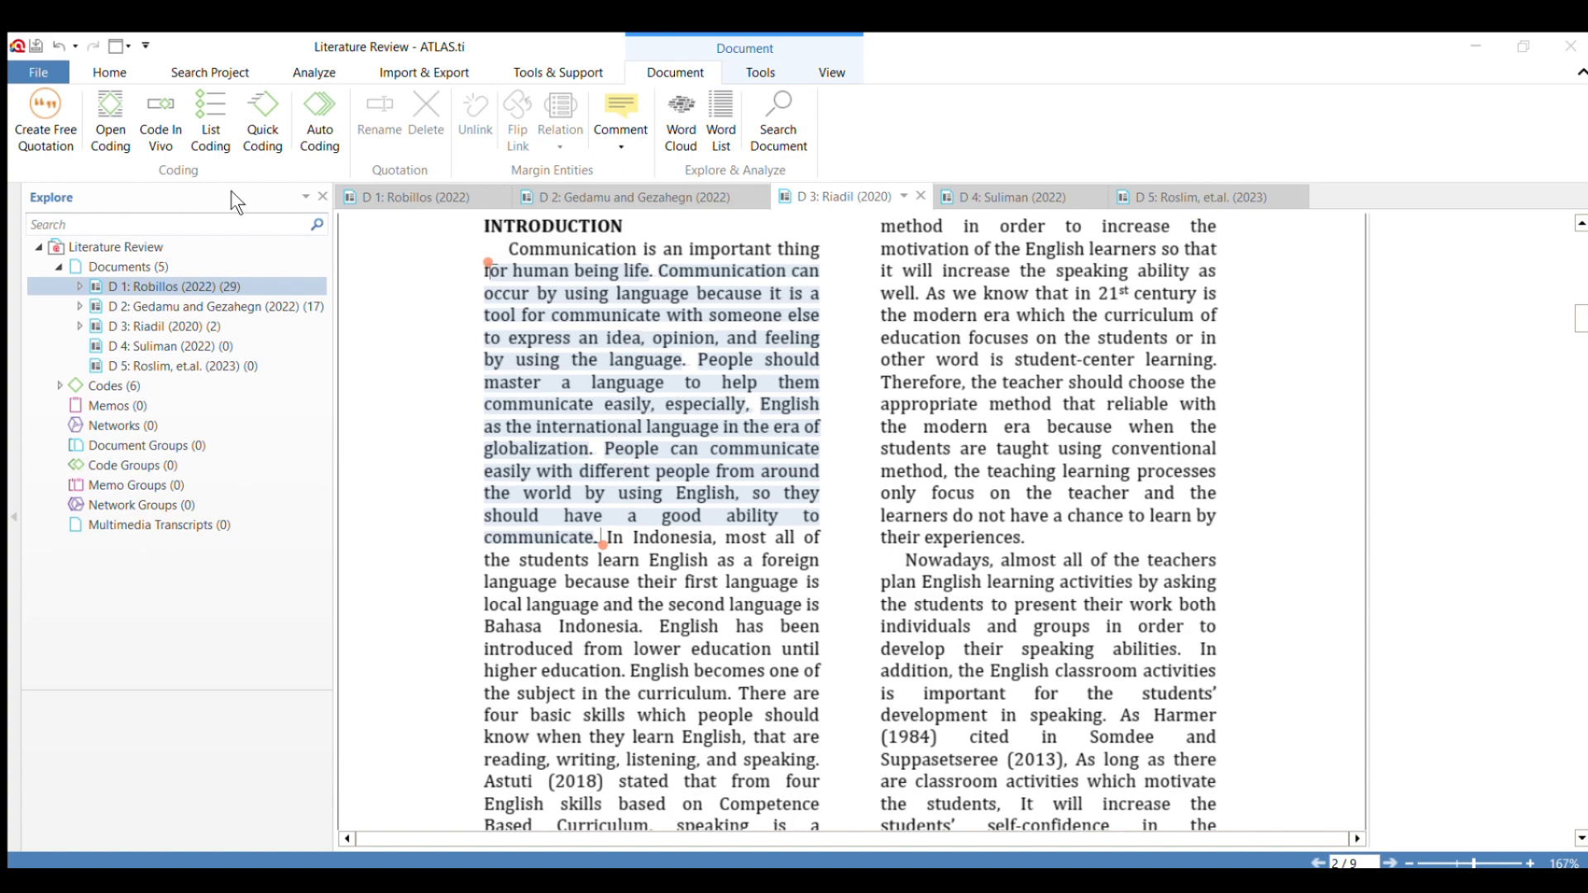
left_click(271, 414)
scroll(806, 440, "up", 3)
scroll(807, 440, "down", 3)
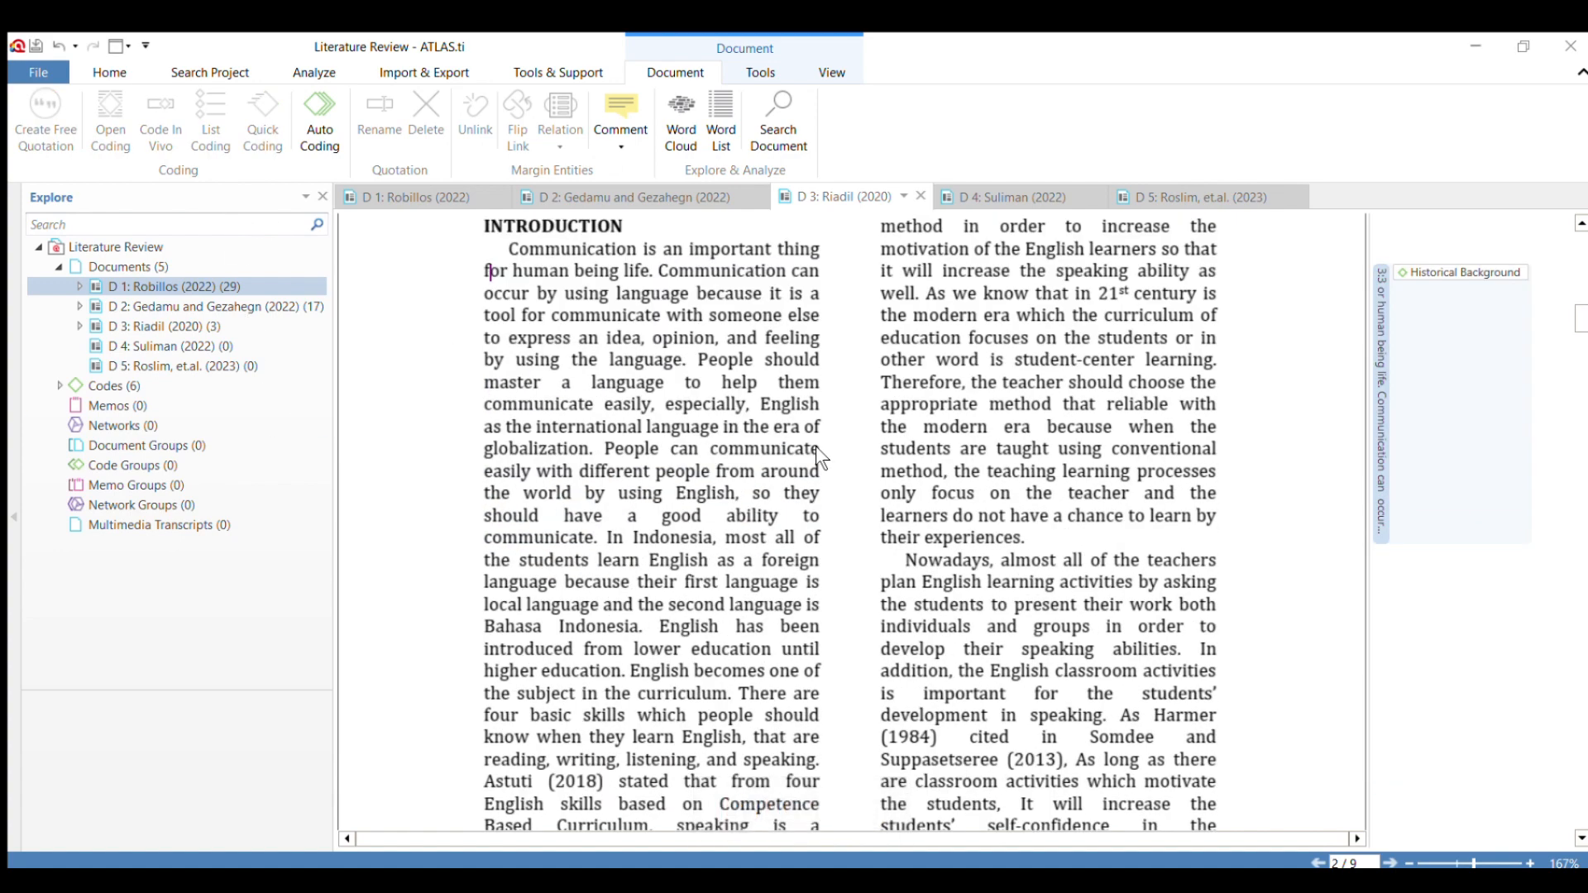
Apply the code "Method" to the Method section passage from "the researcher used qualitative research method" to "impression and reactions.".
scroll(854, 438, "down", 10)
scroll(1076, 420, "down", 10)
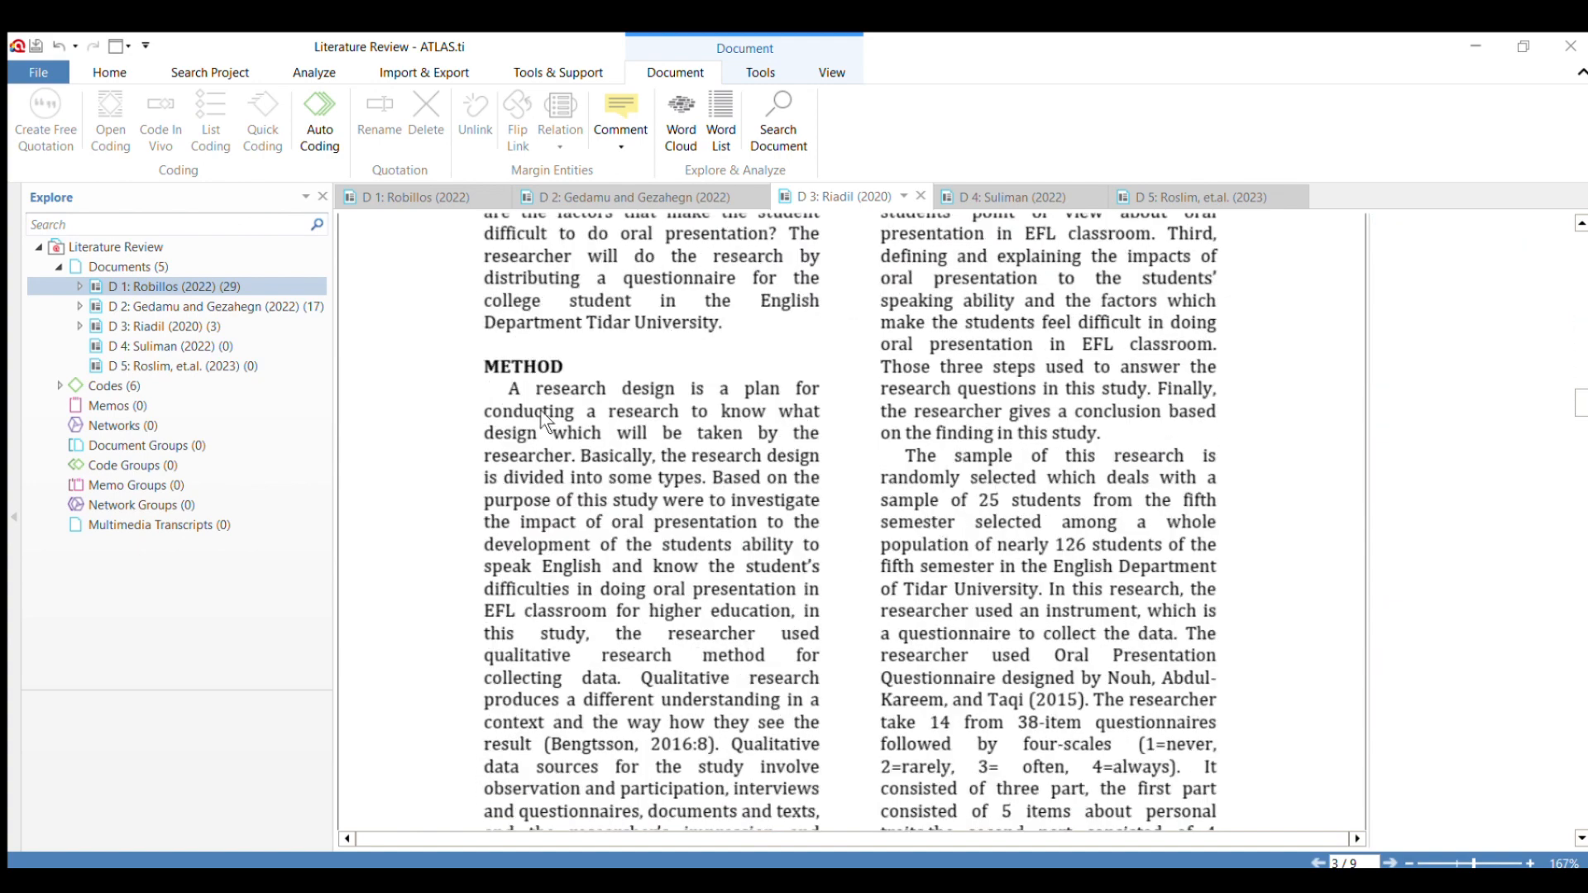
left_click_drag(492, 376, 554, 415)
left_click(827, 468)
scroll(594, 612, "down", 3)
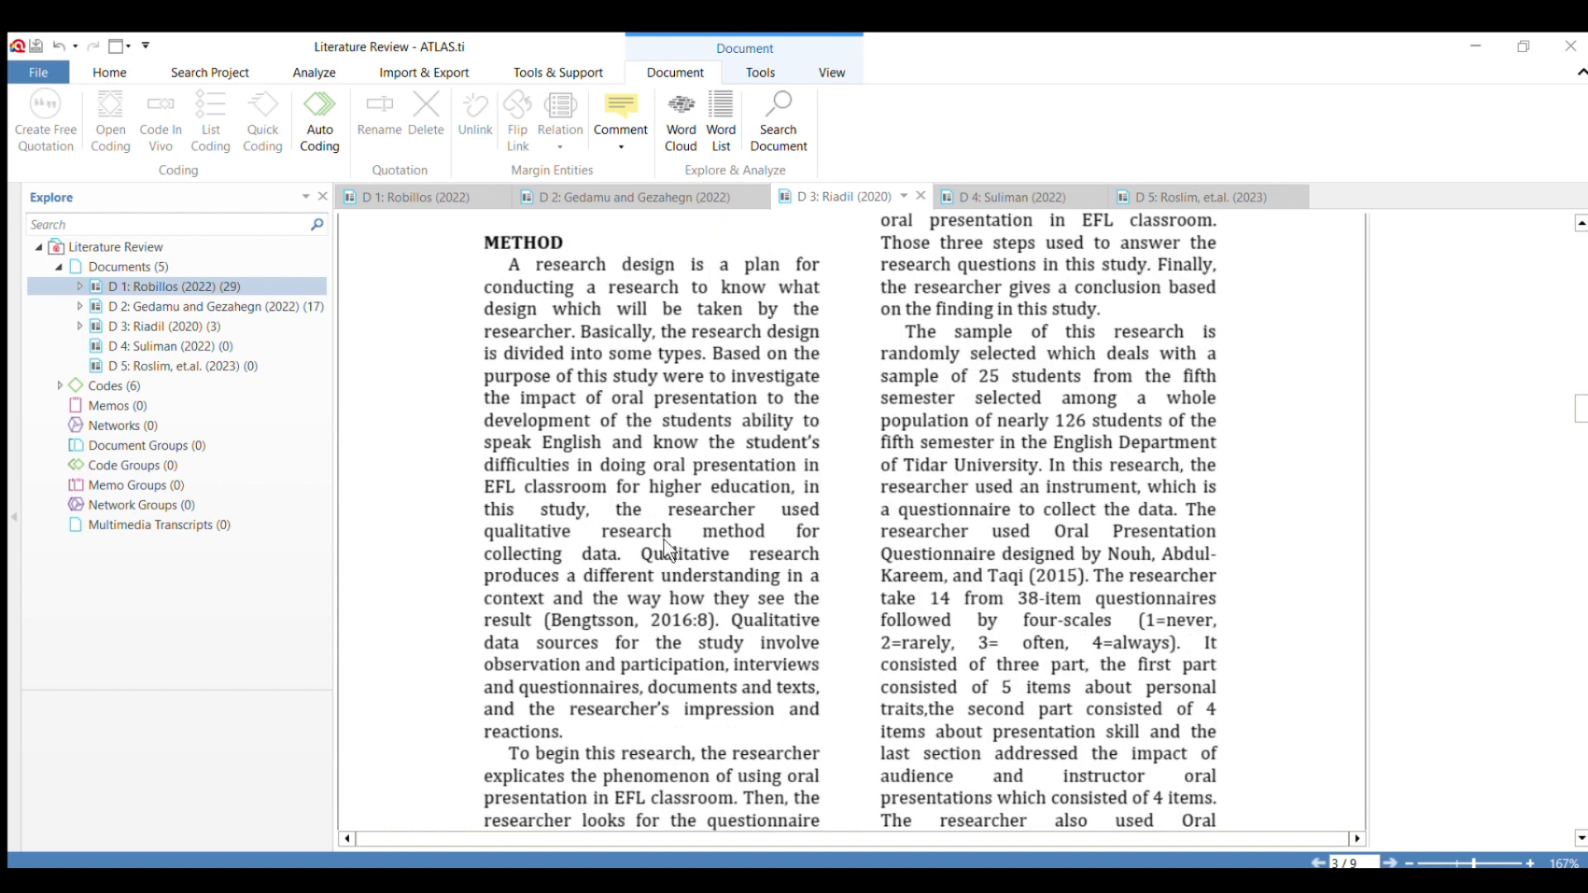
left_click_drag(616, 509, 578, 737)
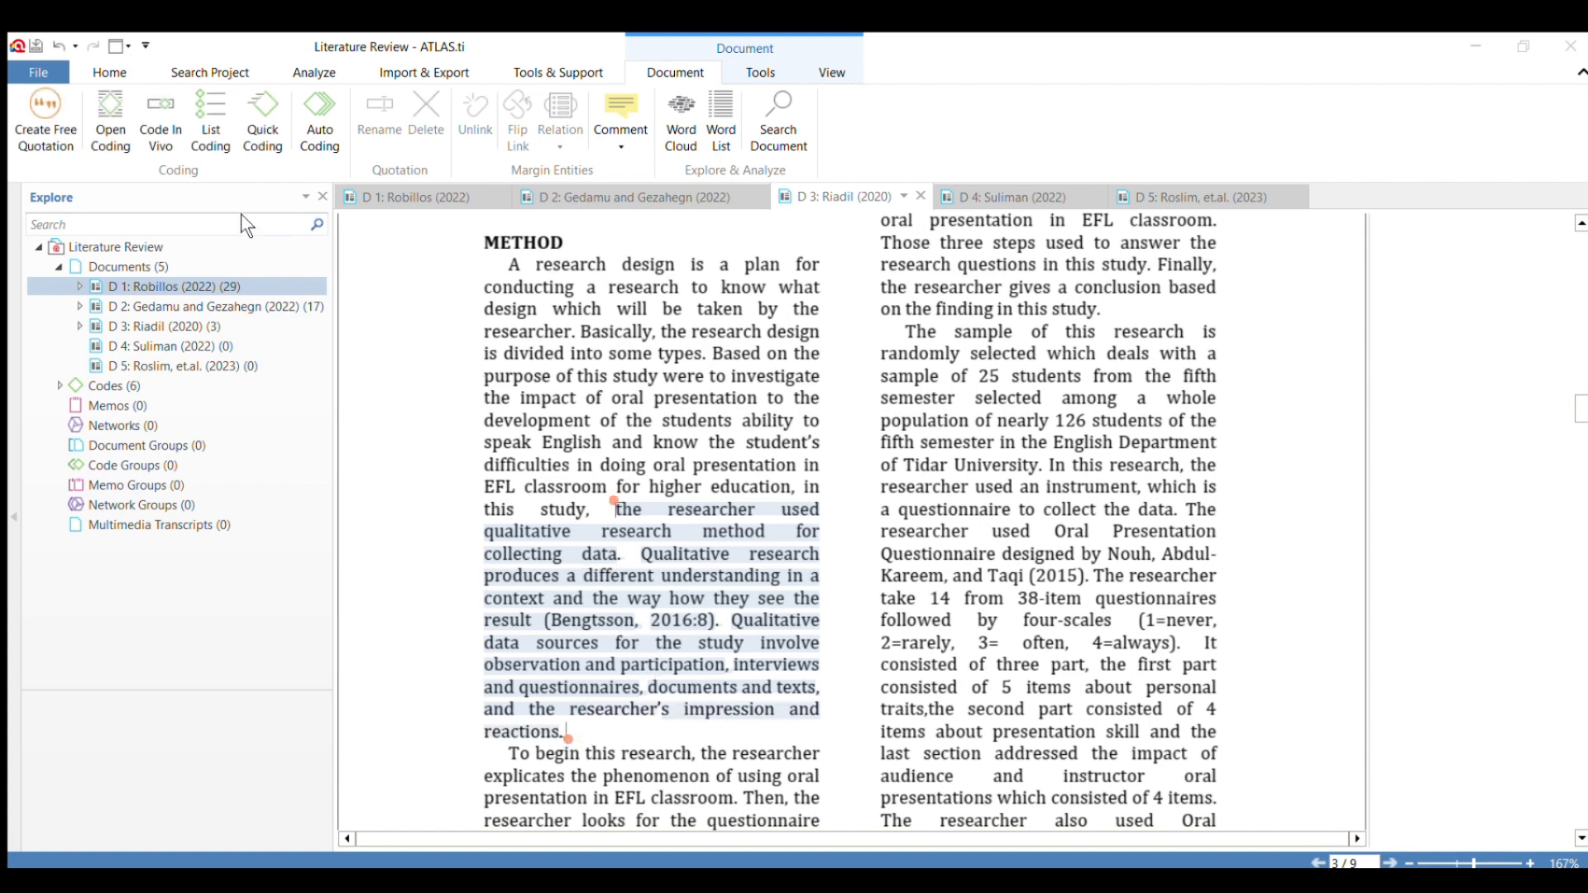
left_click(272, 405)
Apply the code "Theory" to D 3's Method passage from "To begin this research" to "presentation in EFL classroom.".
scroll(554, 607, "down", 2)
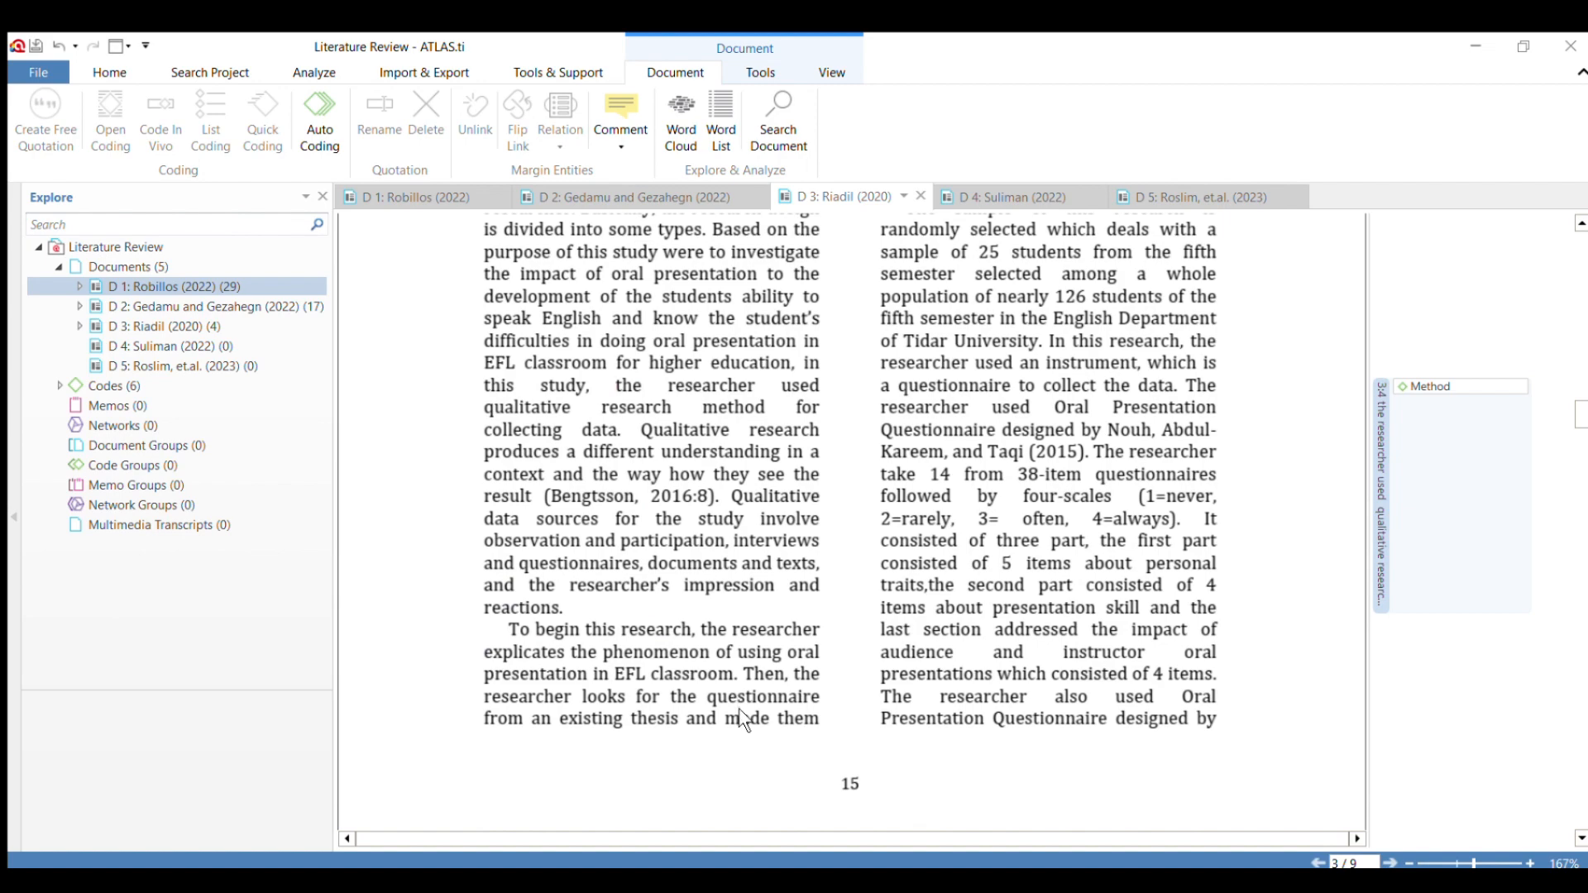
scroll(740, 708, "up", 8)
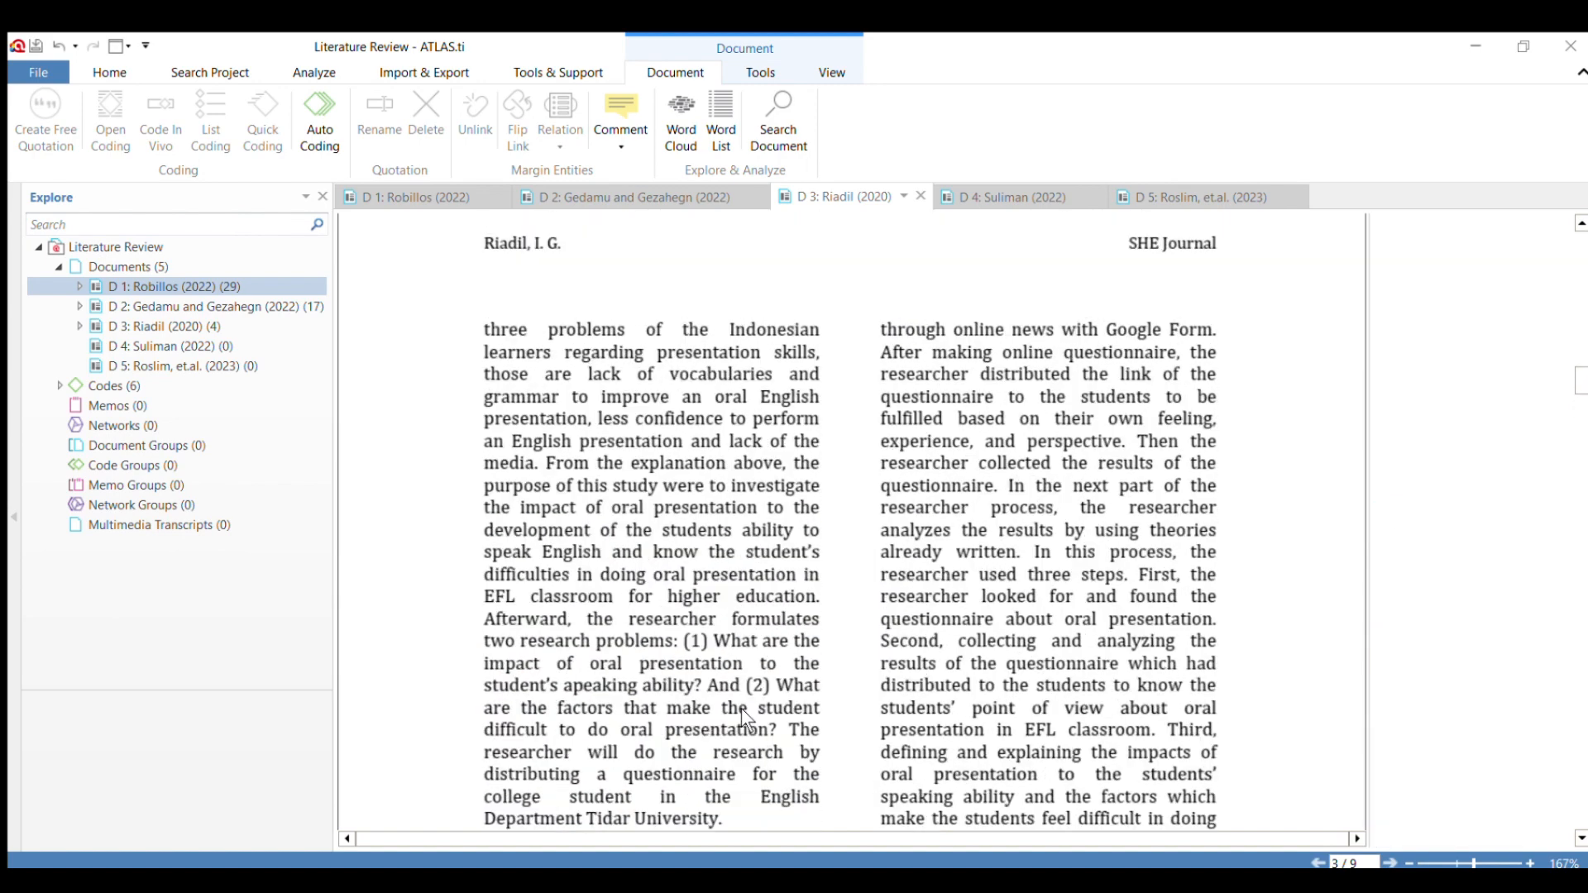
scroll(741, 708, "down", 8)
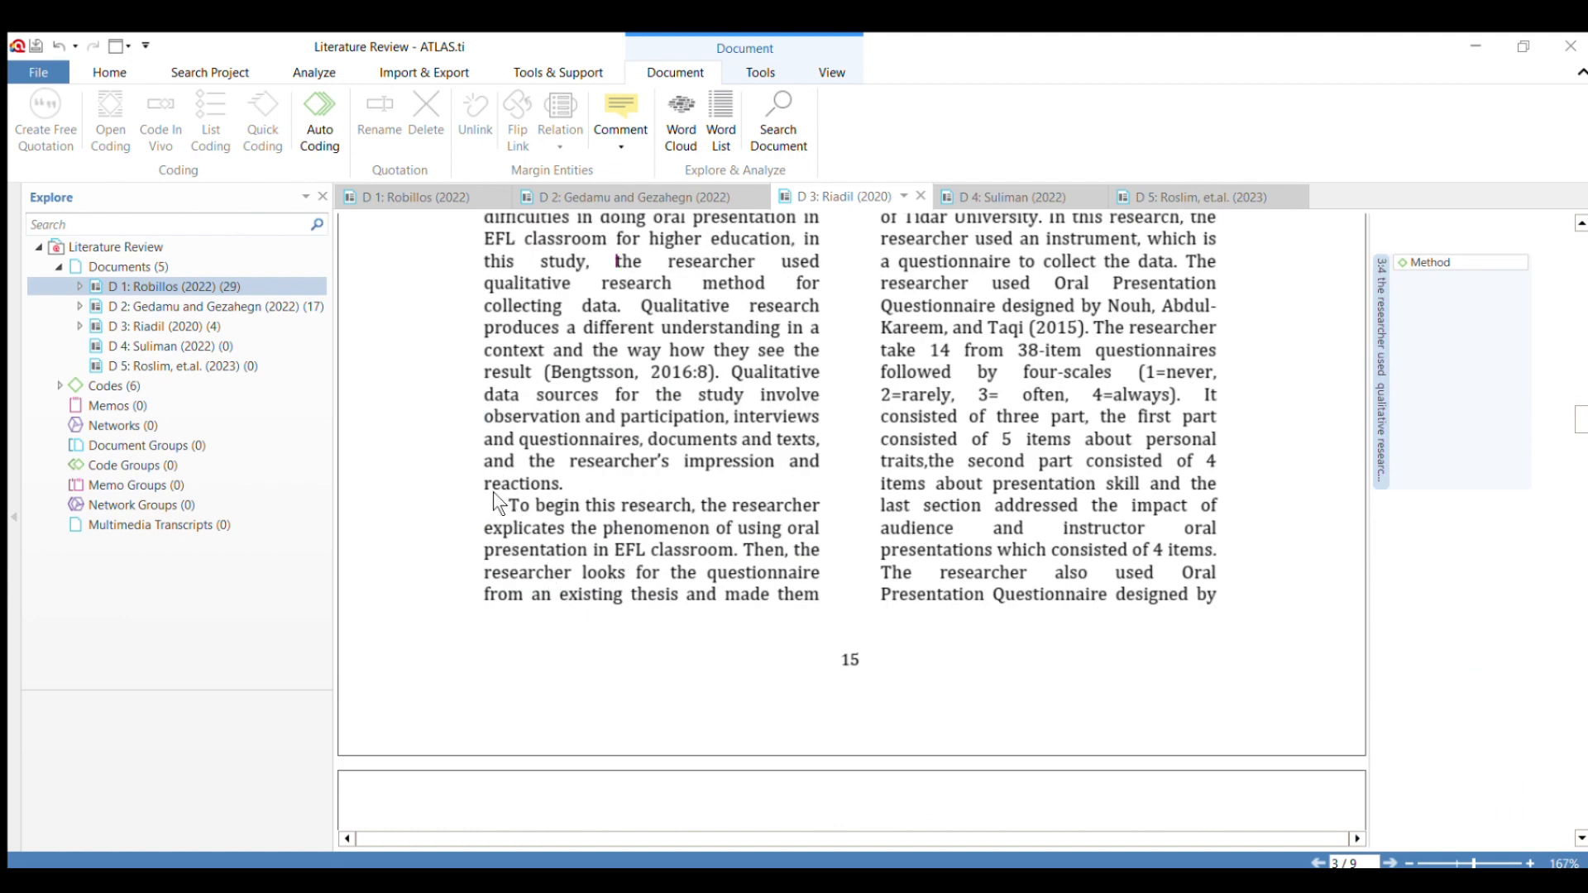
left_click_drag(493, 492, 745, 555)
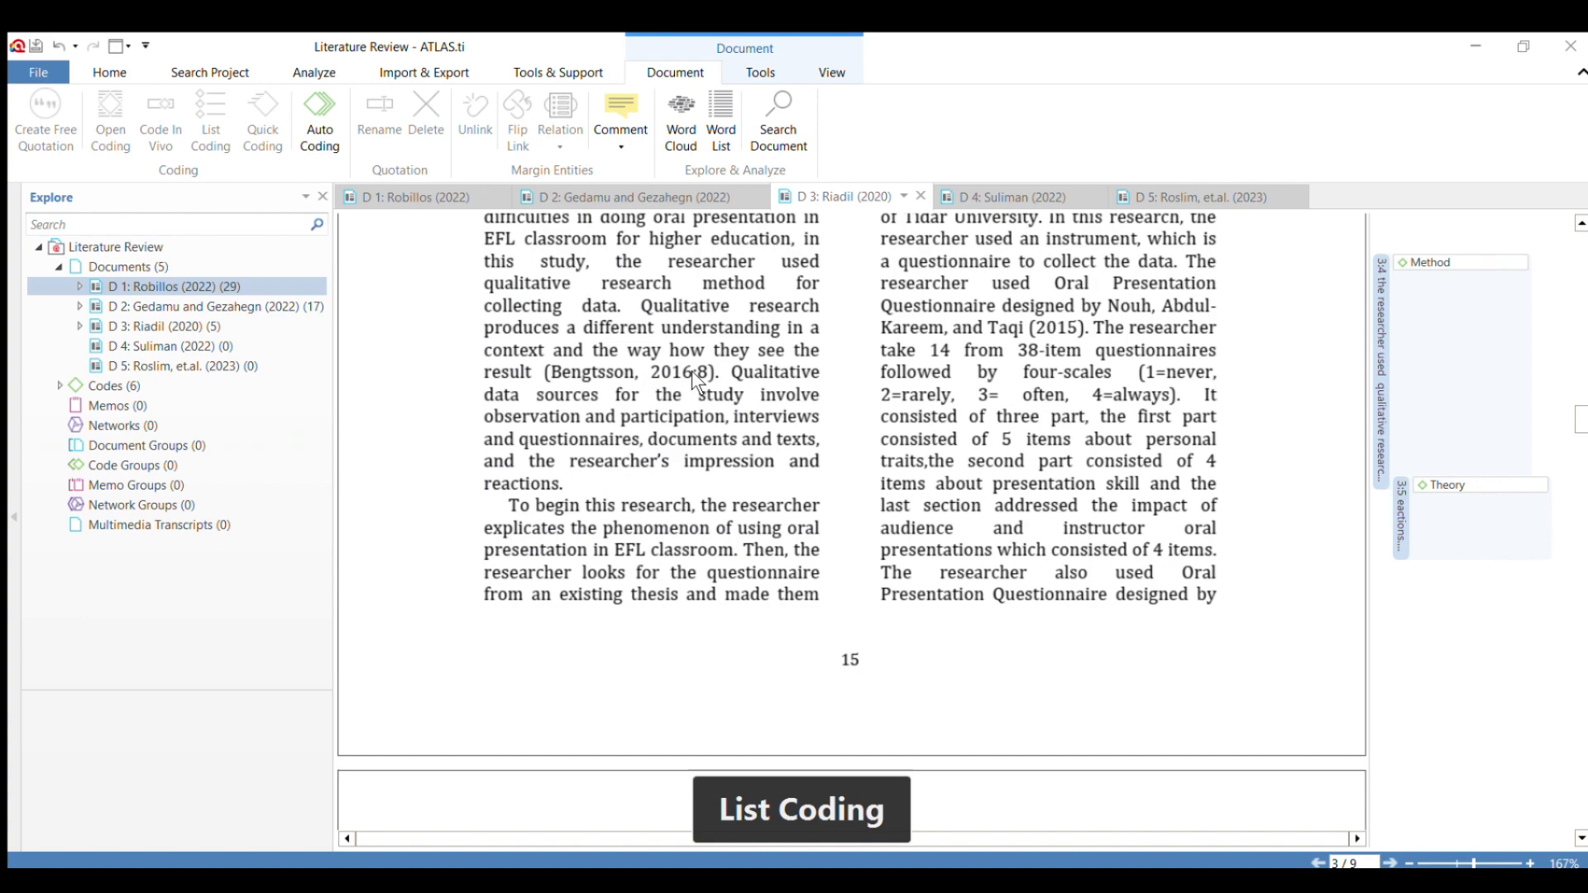
scroll(691, 370, "up", 15)
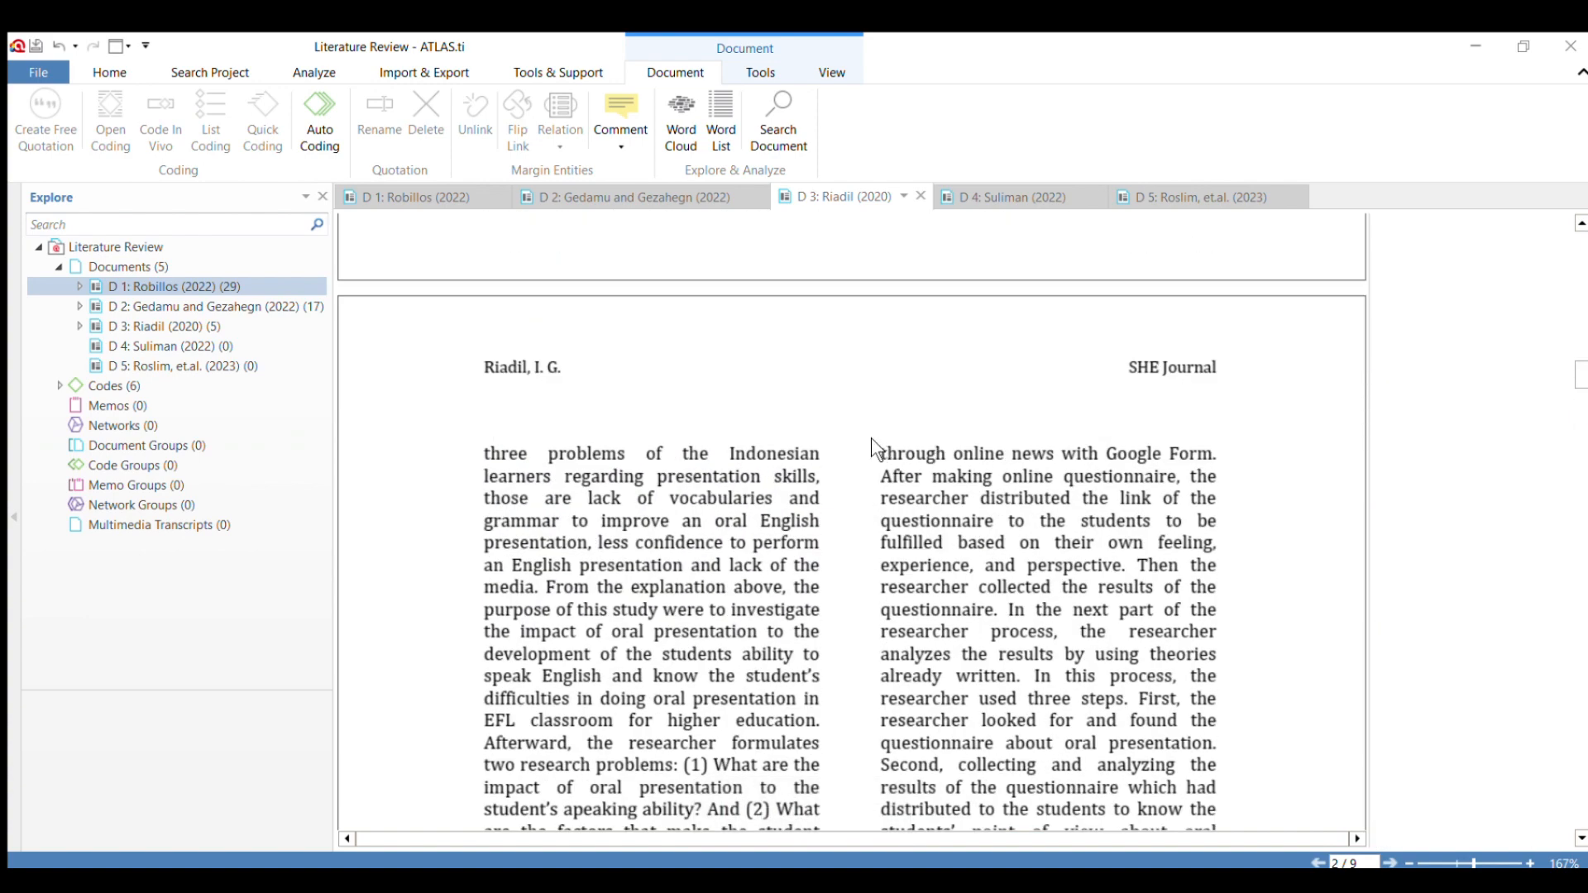
left_click_drag(876, 450, 1003, 480)
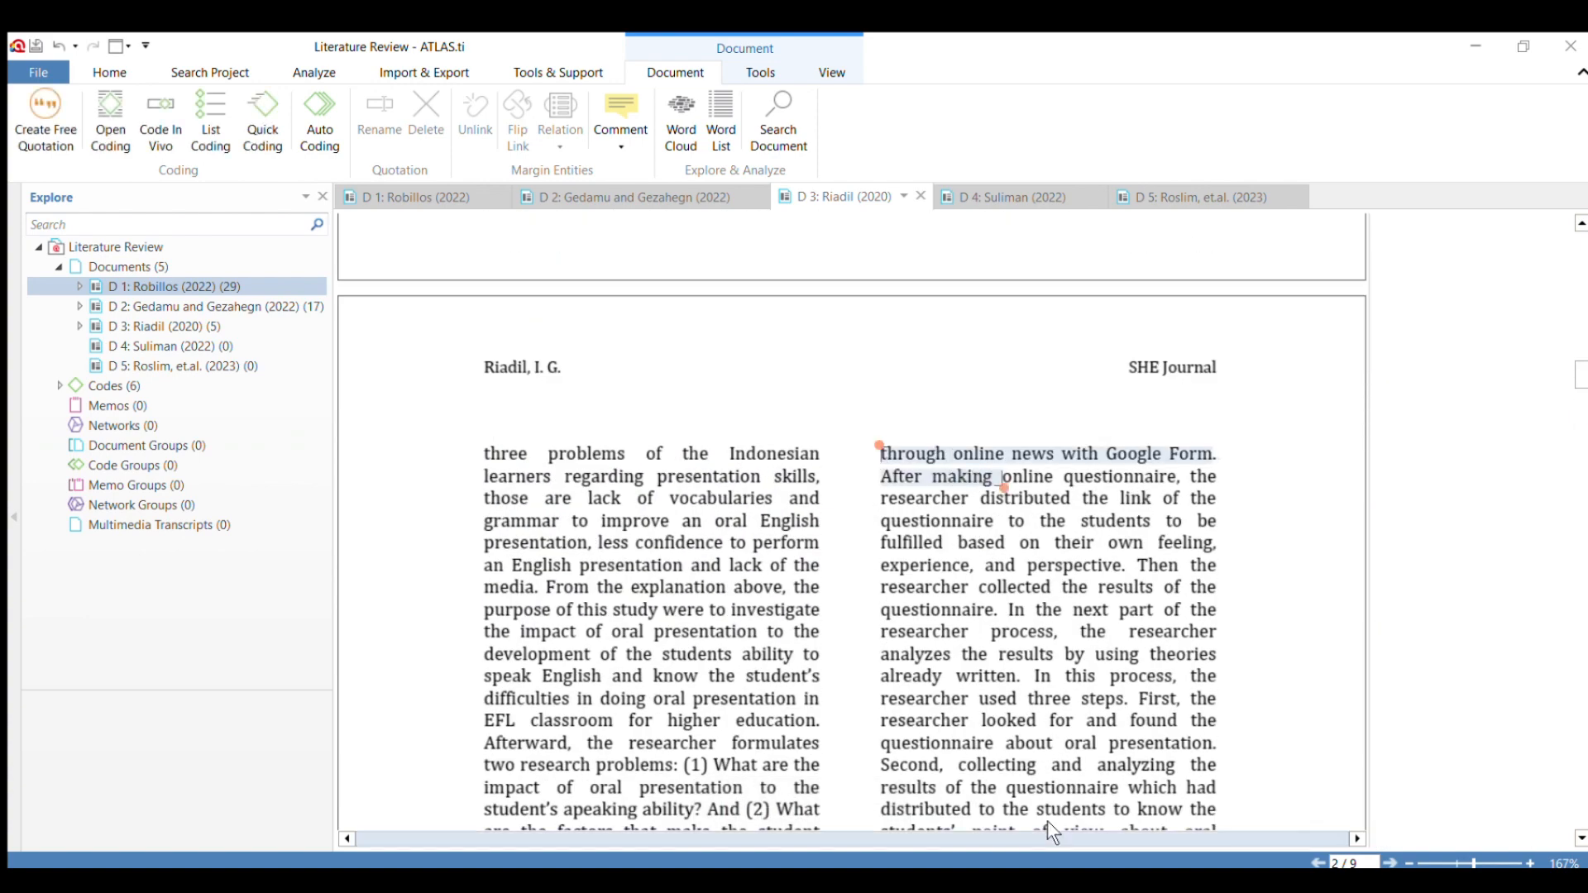
left_click(1114, 565)
Apply the code "Theory" to the Method passage from "Then, the researcher looks for the questionnaire" to "through online news with Google Form.".
scroll(865, 549, "down", 6)
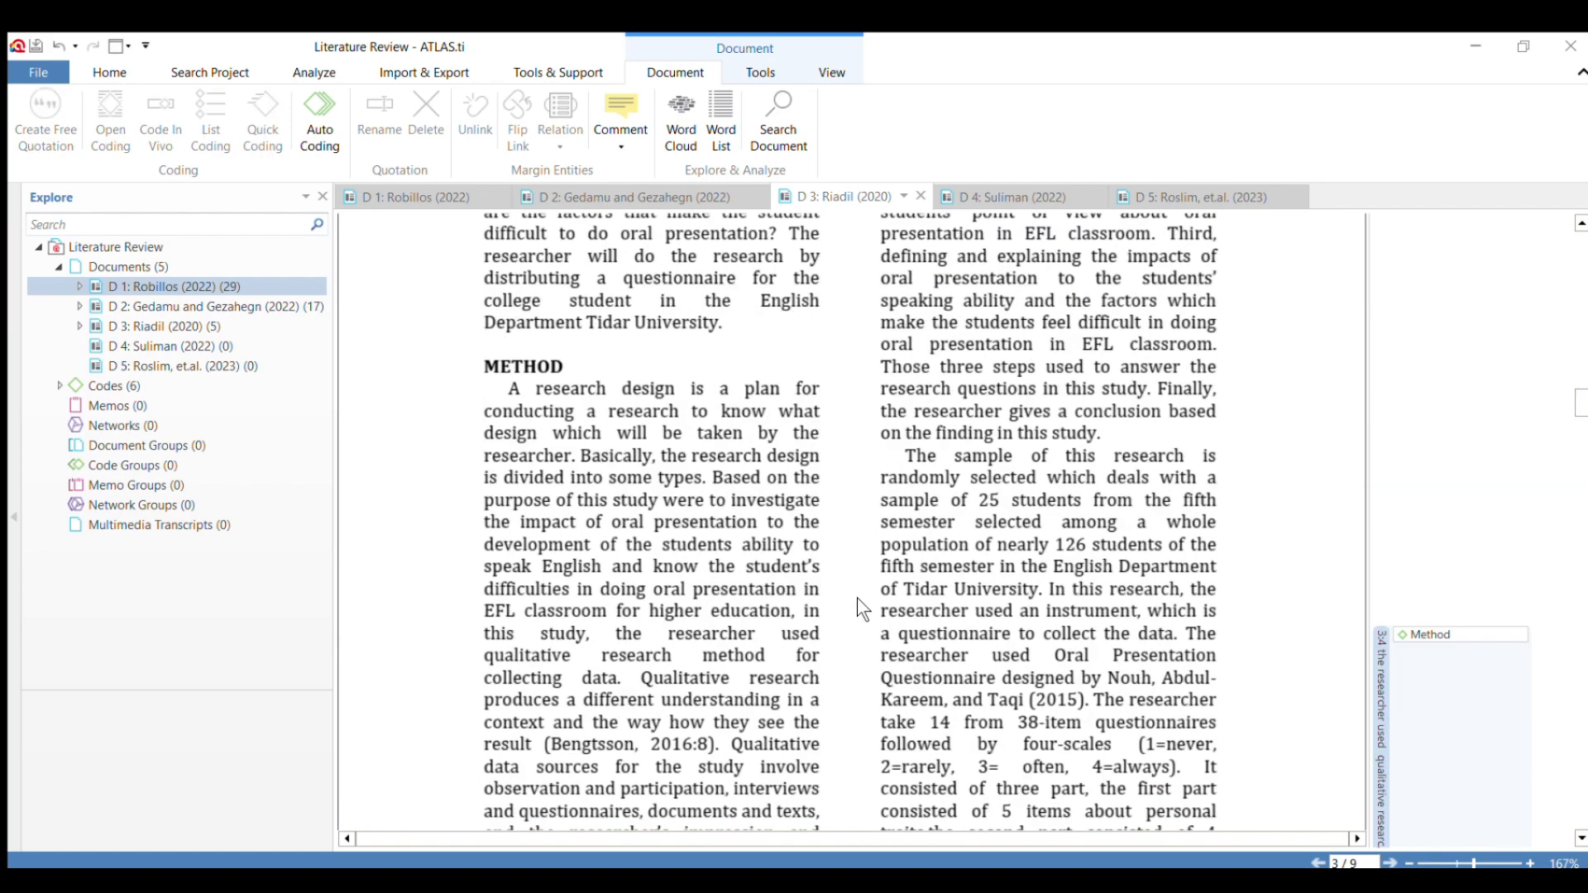
scroll(857, 597, "down", 8)
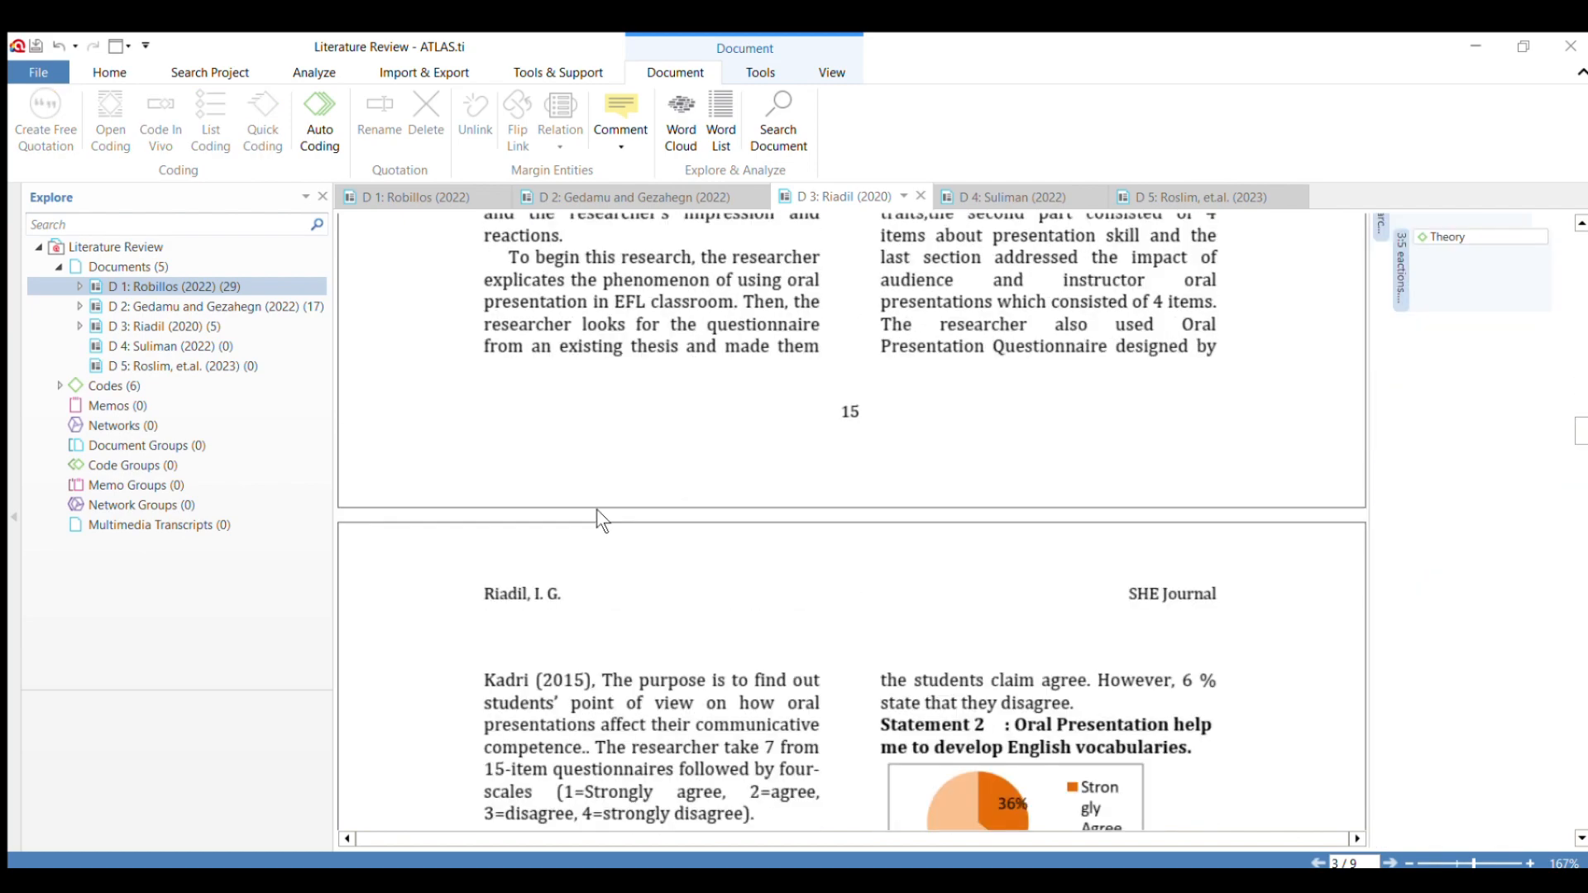
scroll(862, 697, "up", 10)
scroll(910, 693, "down", 2)
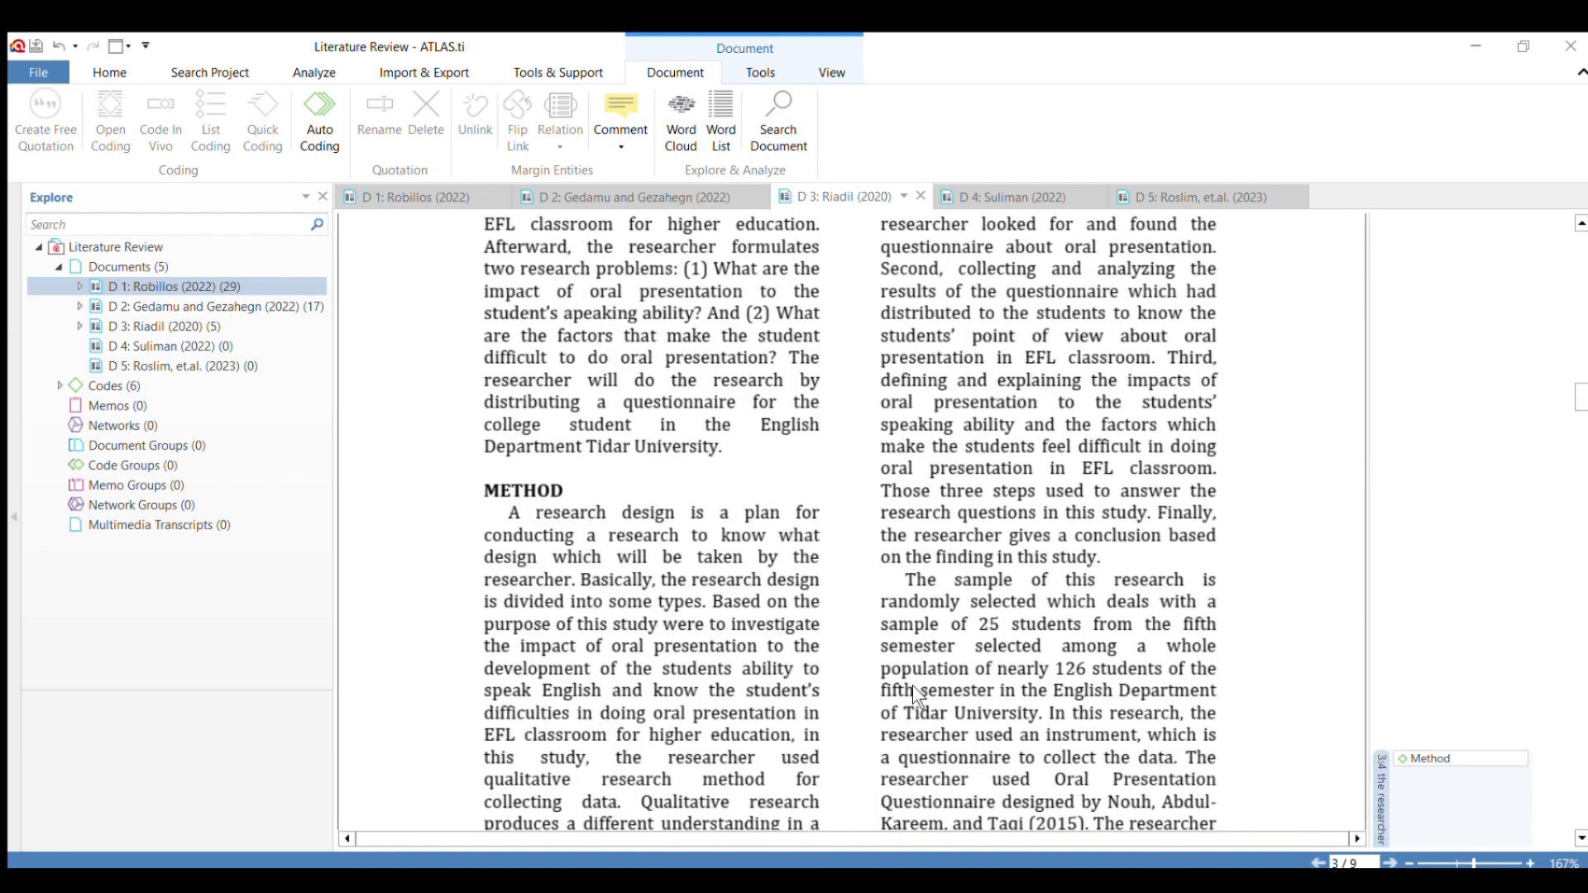
scroll(913, 679, "down", 5)
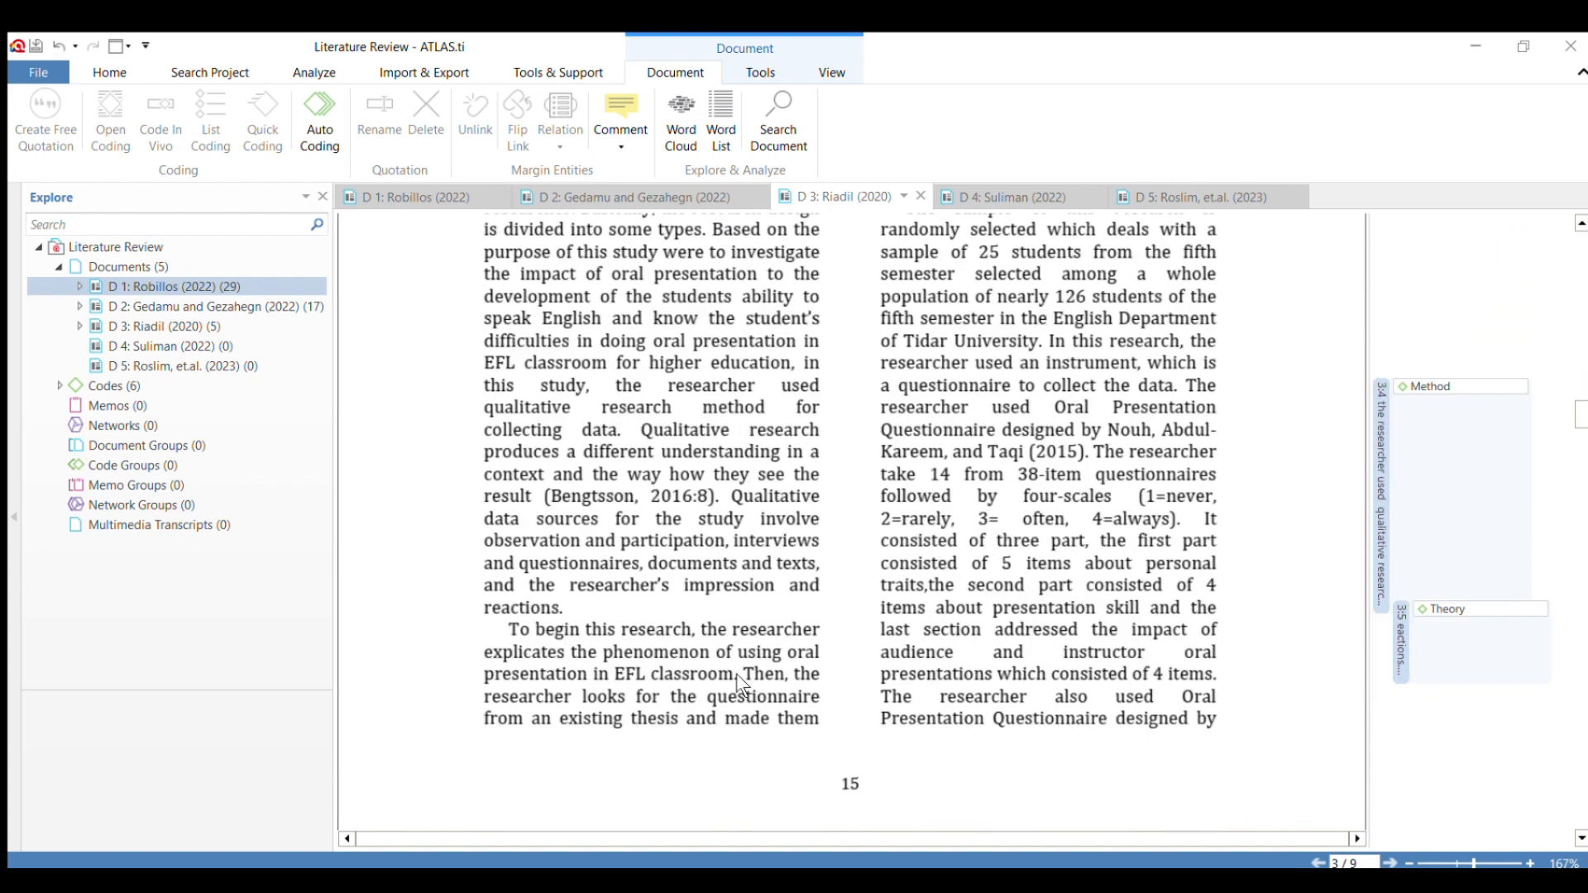
left_click_drag(743, 674, 1219, 453)
scroll(958, 260, "up", 5)
scroll(997, 296, "up", 2)
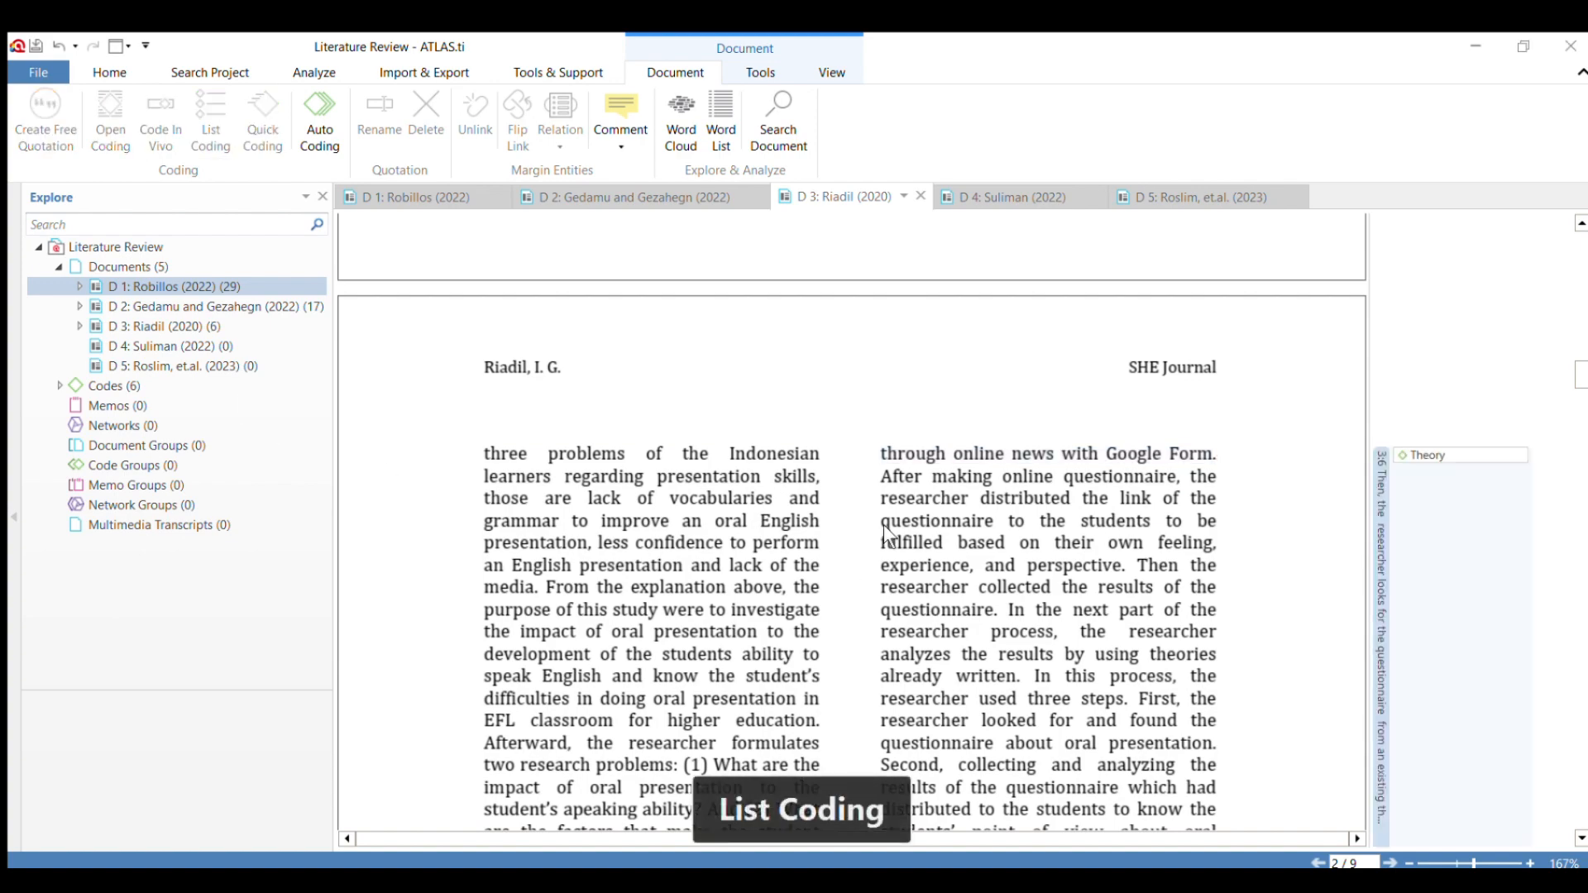
Assign an existing code to the Method passage from "the researcher distributed the link" to "experience, and perspective.".
scroll(969, 515, "down", 3)
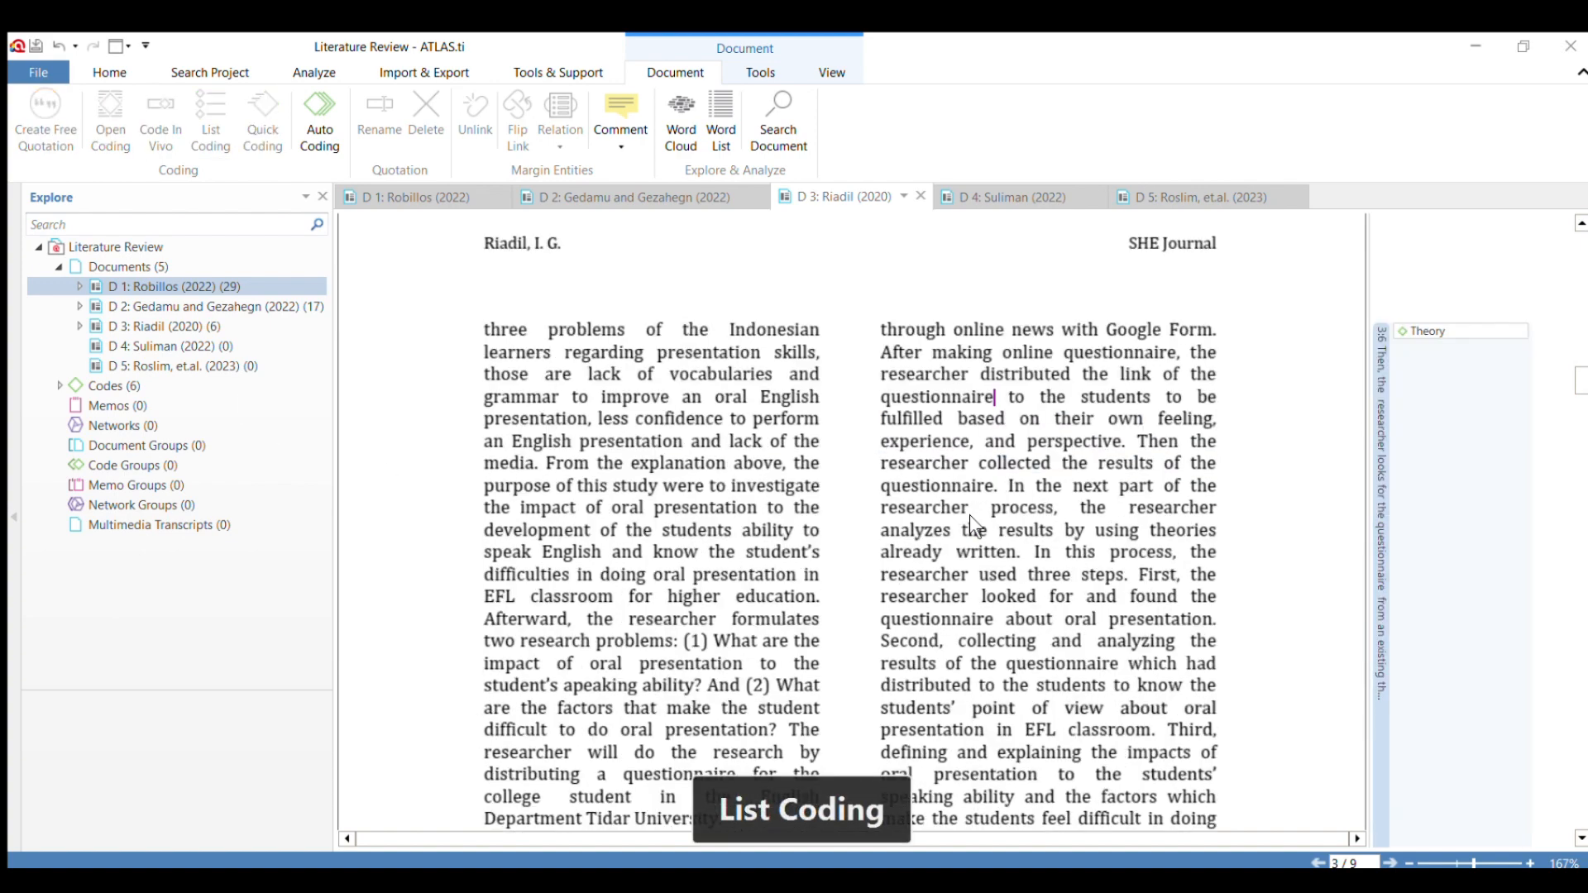
scroll(954, 488, "up", 3)
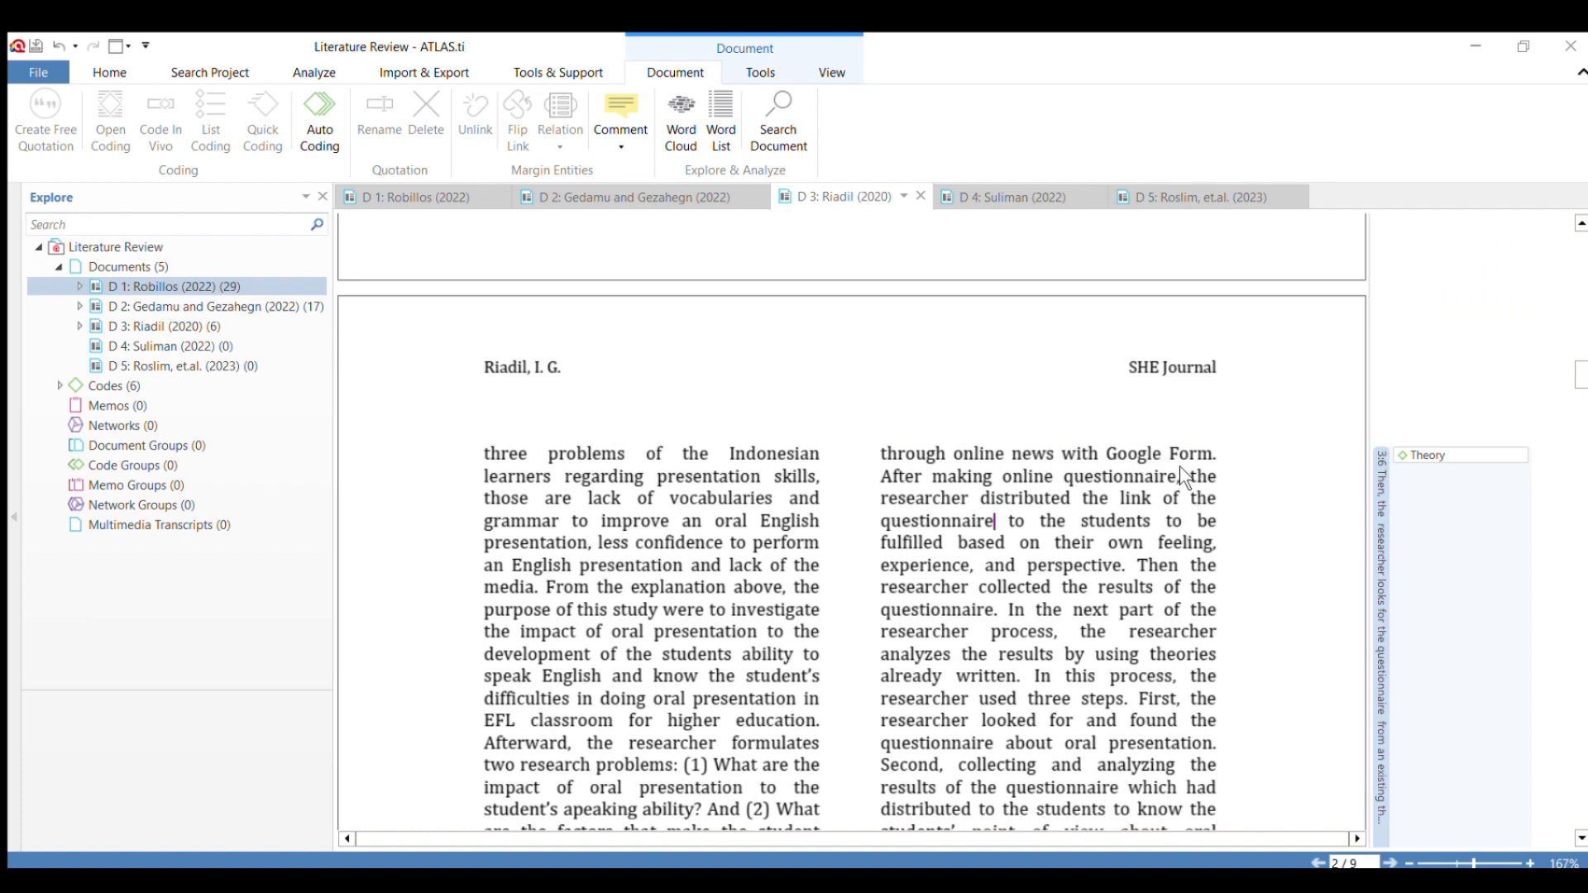
left_click_drag(1189, 476, 1140, 583)
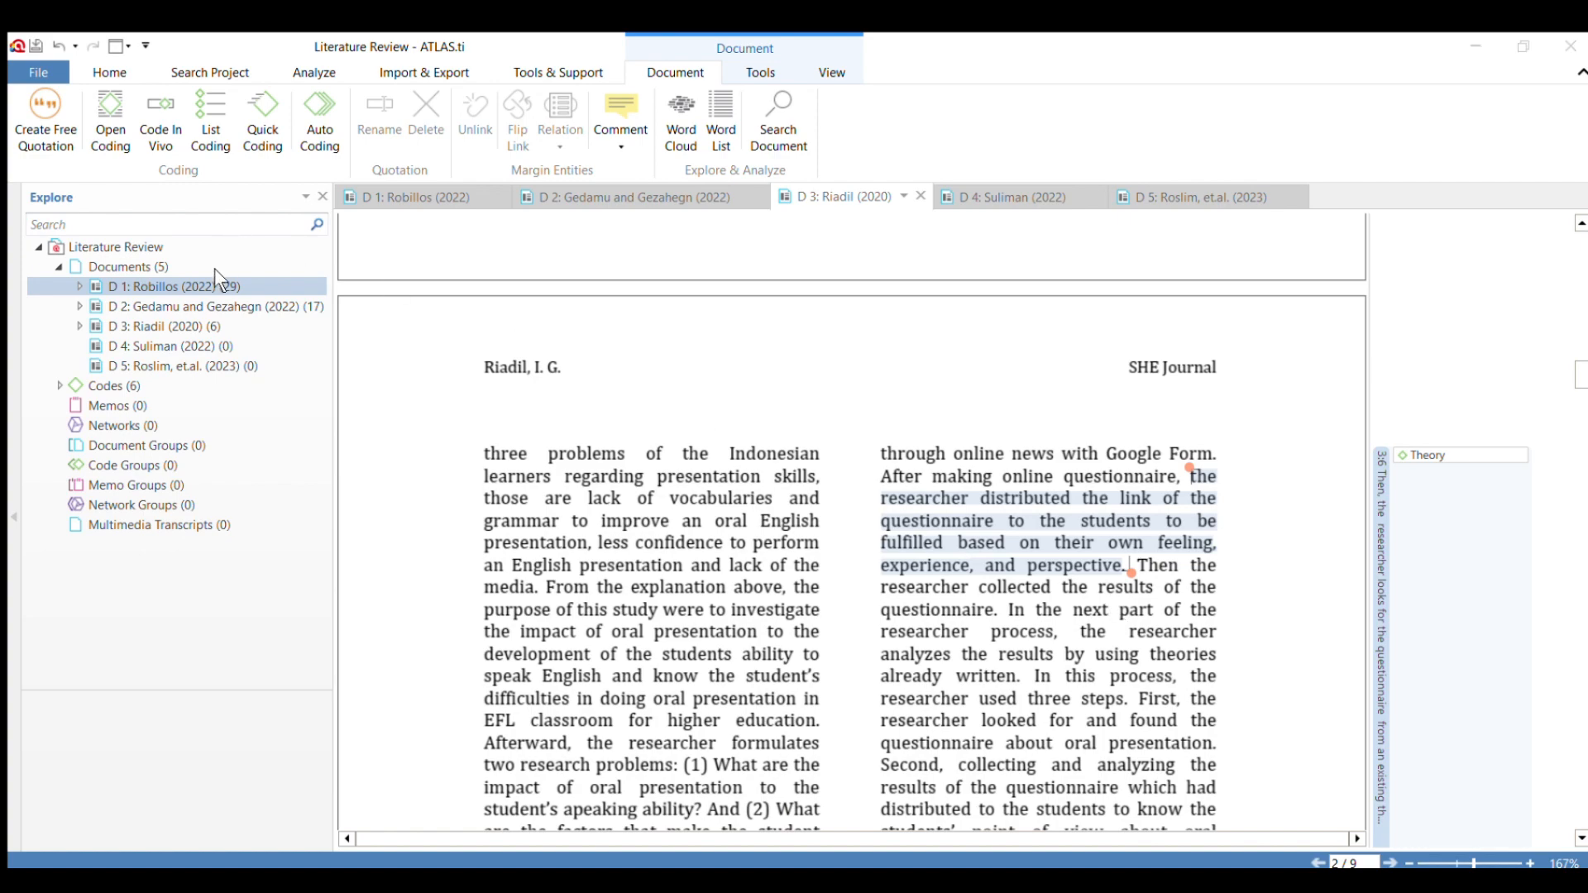
double_click(234, 284)
Apply the code "Finding and Discussion" to Statement 1 about learning the English grammatical system in D 3's Findings section.
scroll(909, 409, "down", 10)
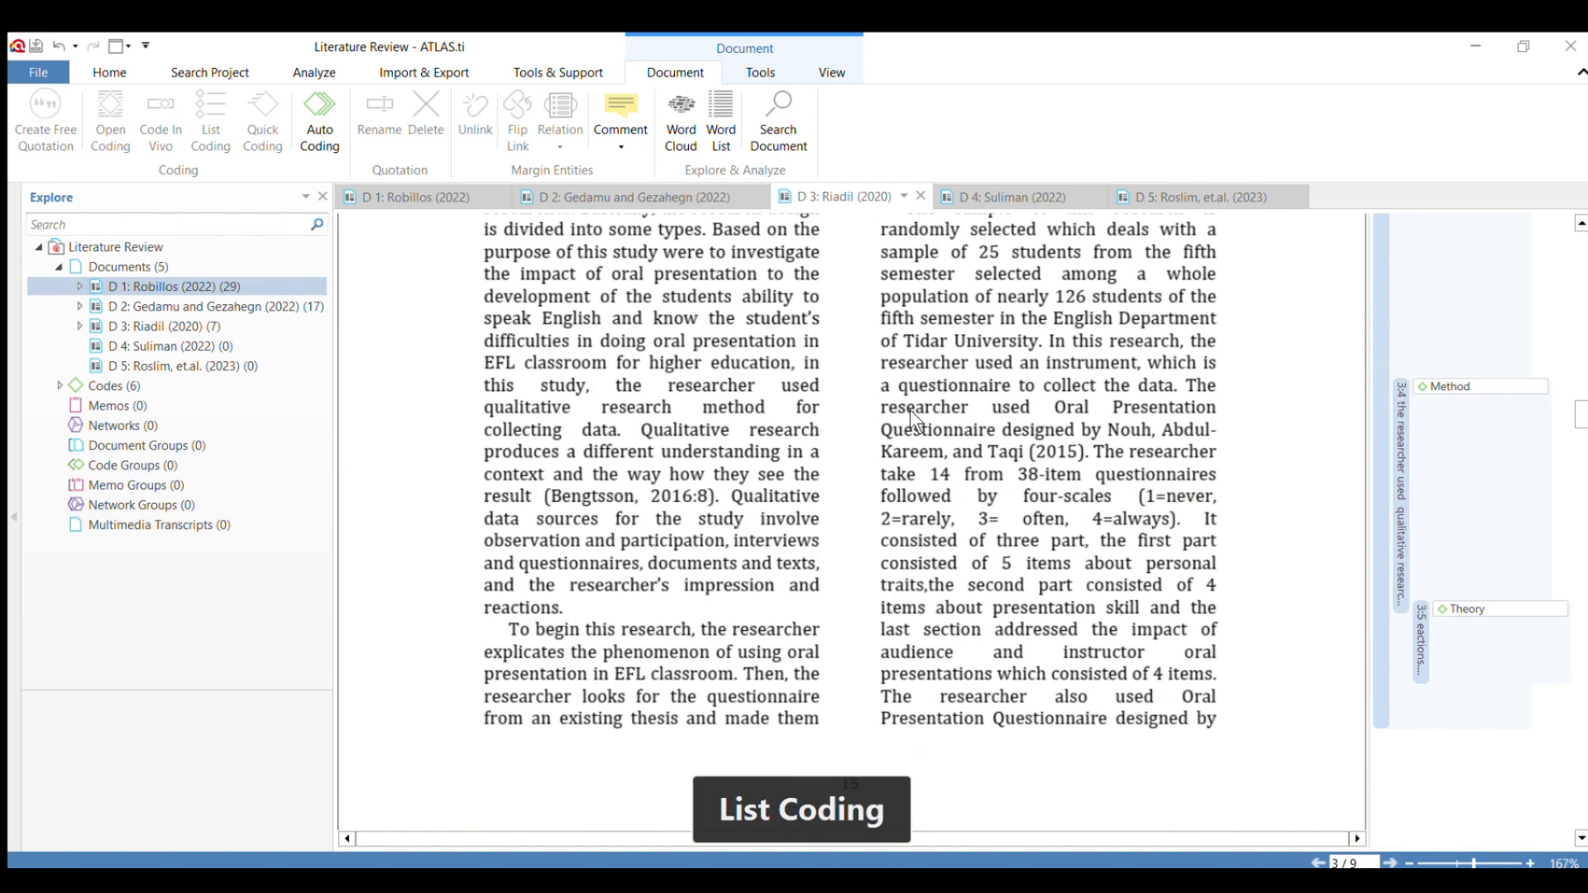
scroll(938, 377, "down", 2)
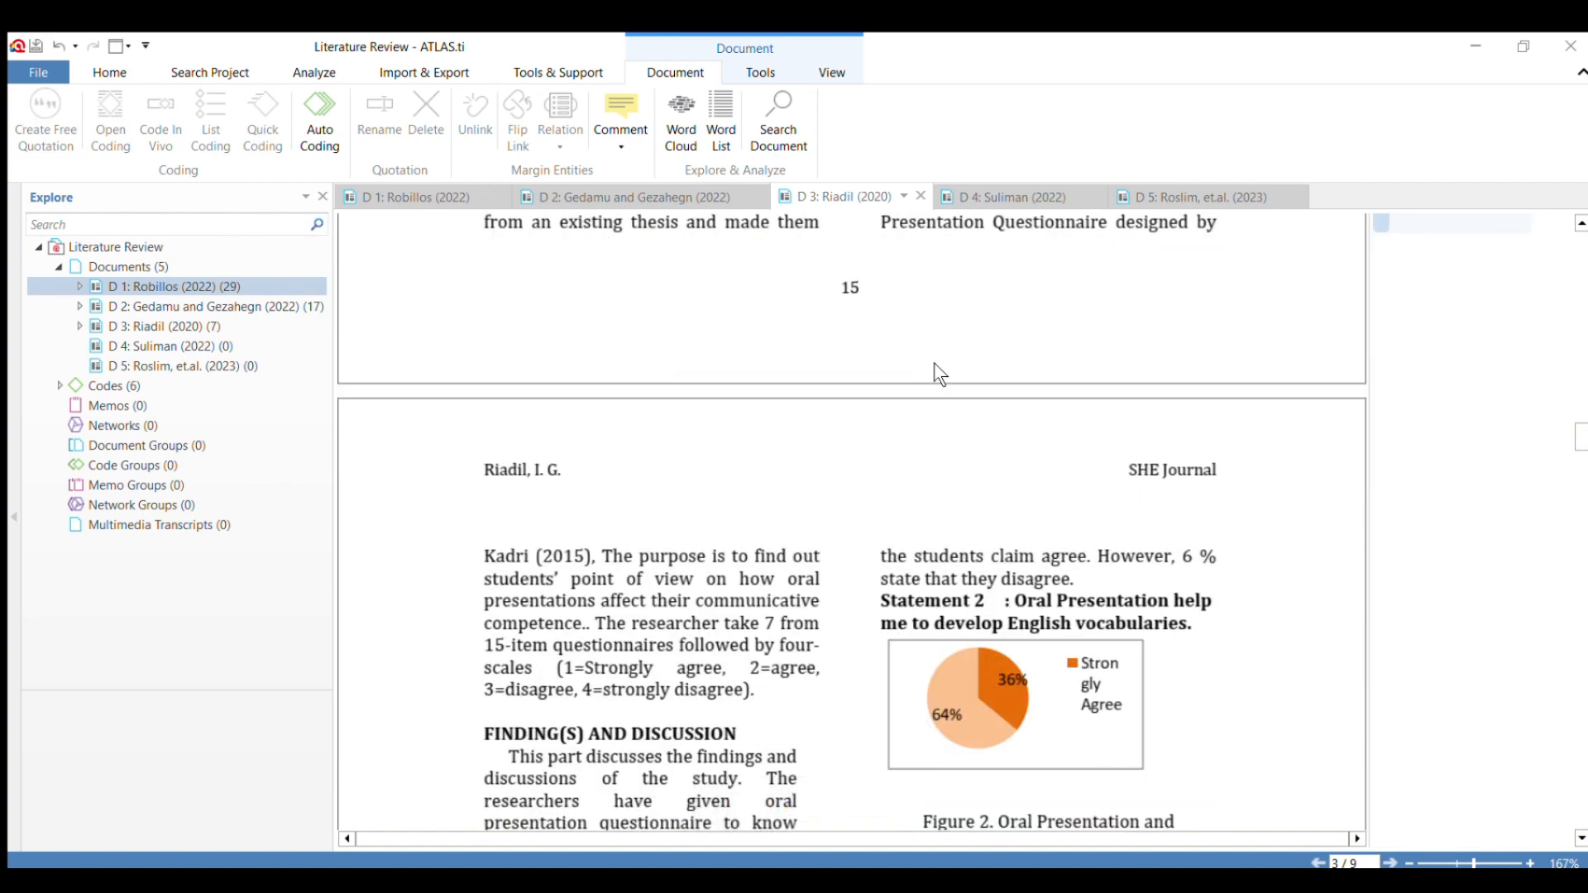
scroll(936, 365, "down", 4)
scroll(938, 373, "down", 4)
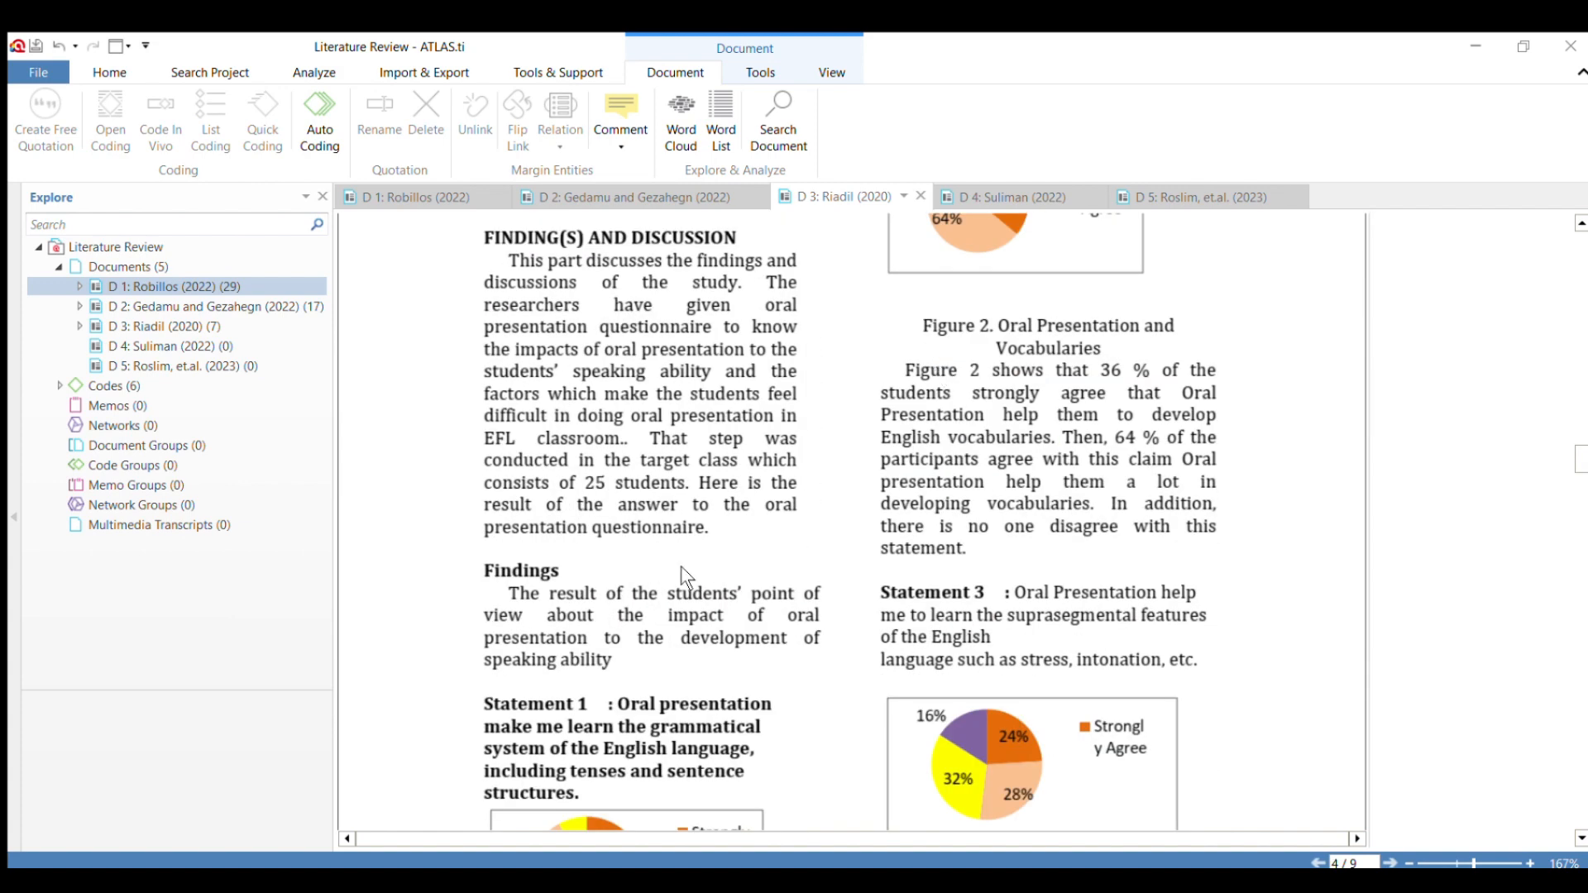
scroll(677, 562, "down", 2)
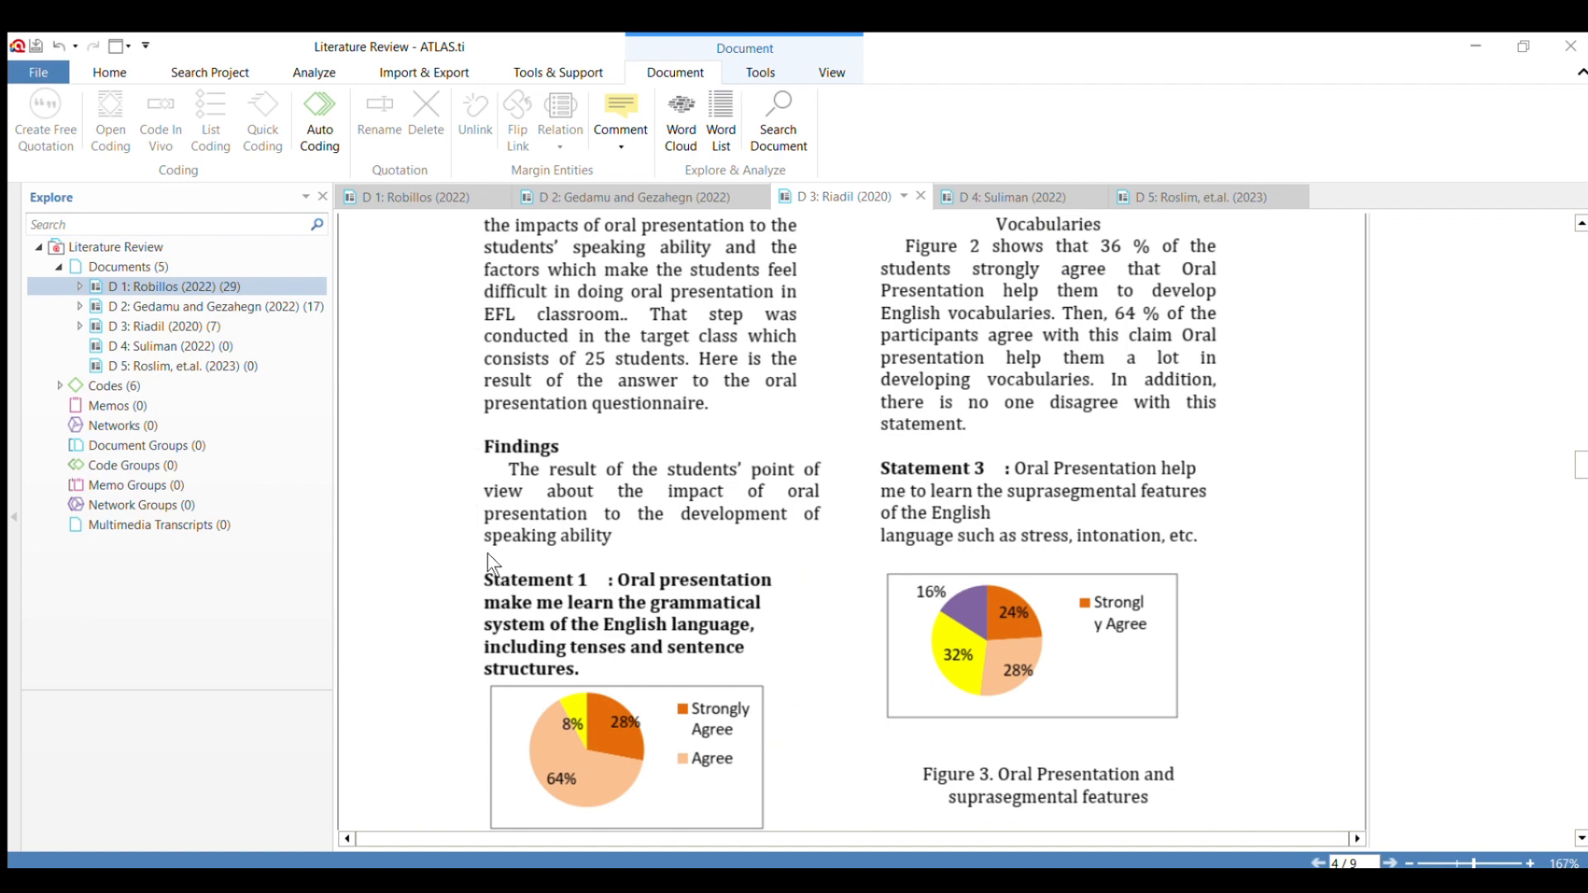
left_click_drag(484, 579, 597, 671)
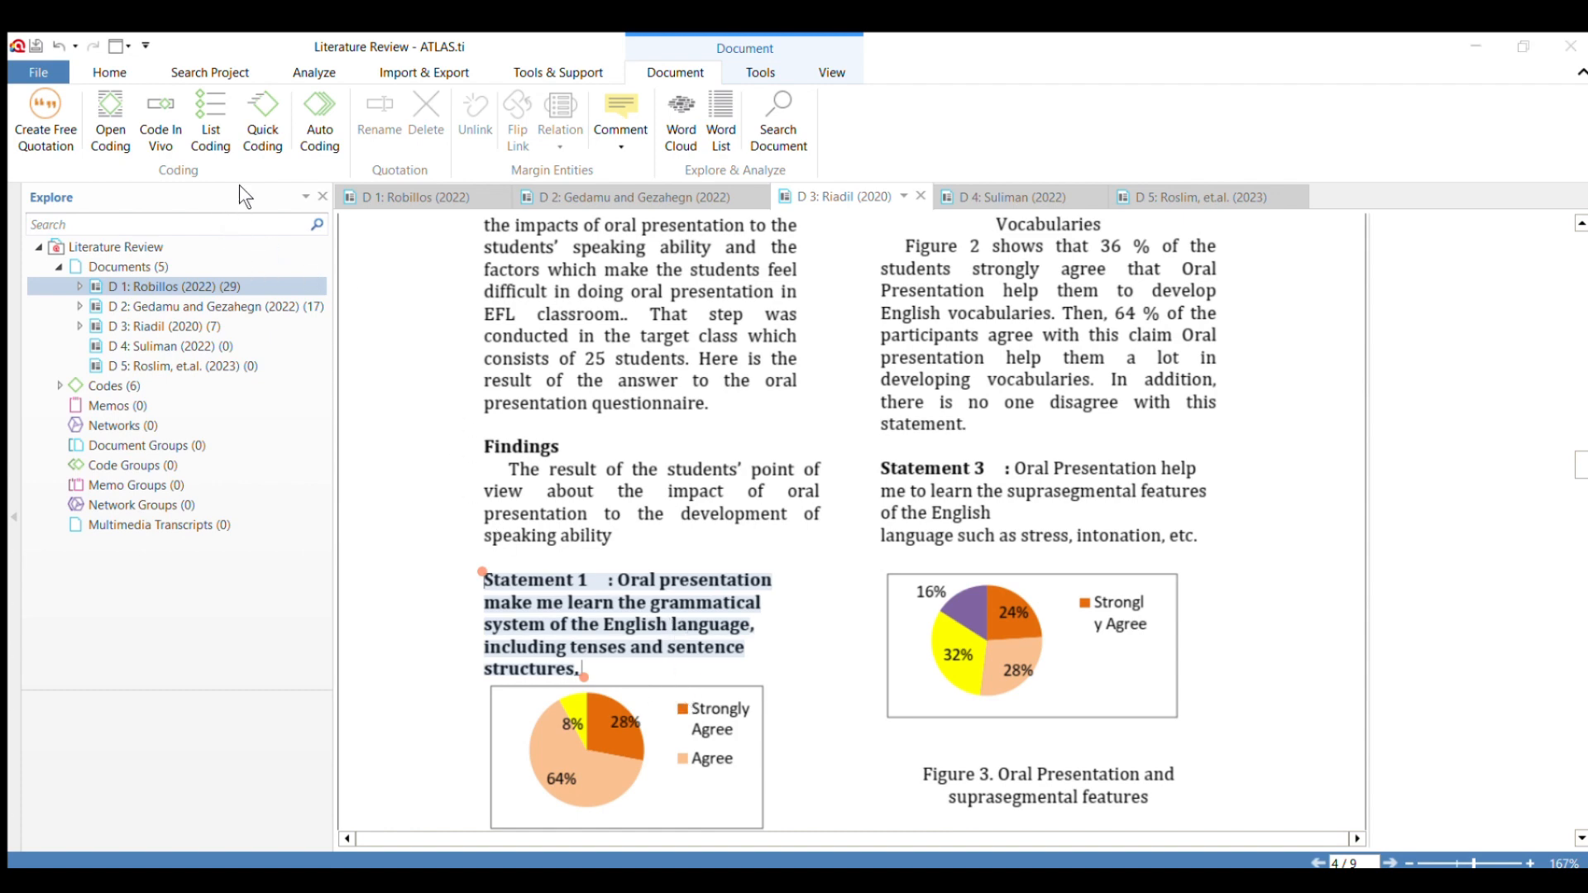
left_click(265, 379)
scroll(772, 405, "up", 3)
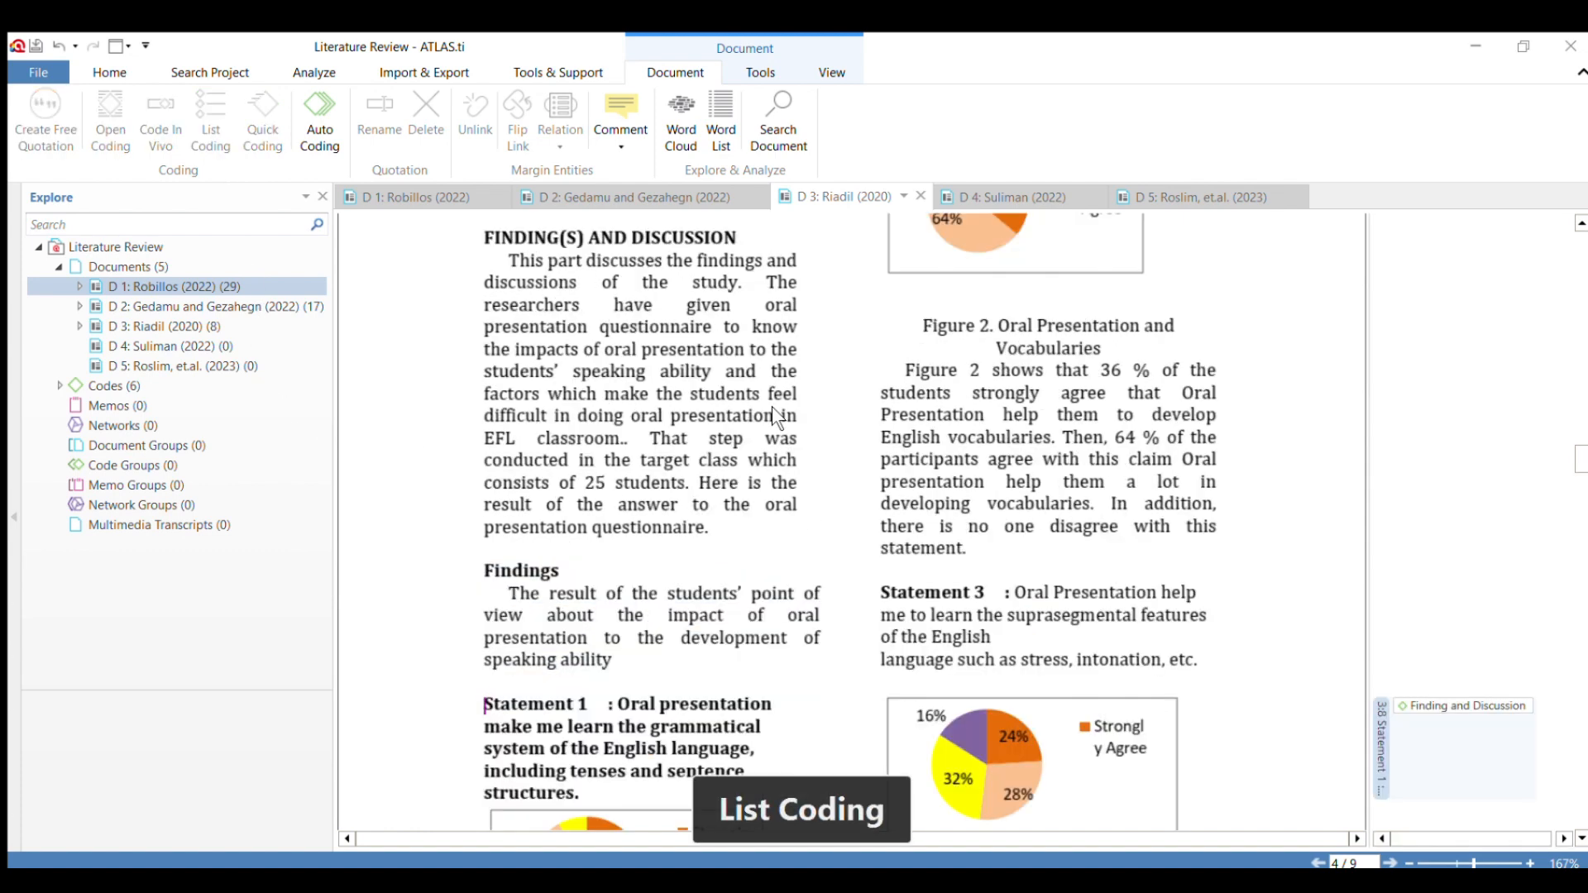
left_click_drag(880, 330, 1212, 405)
left_click(1209, 399)
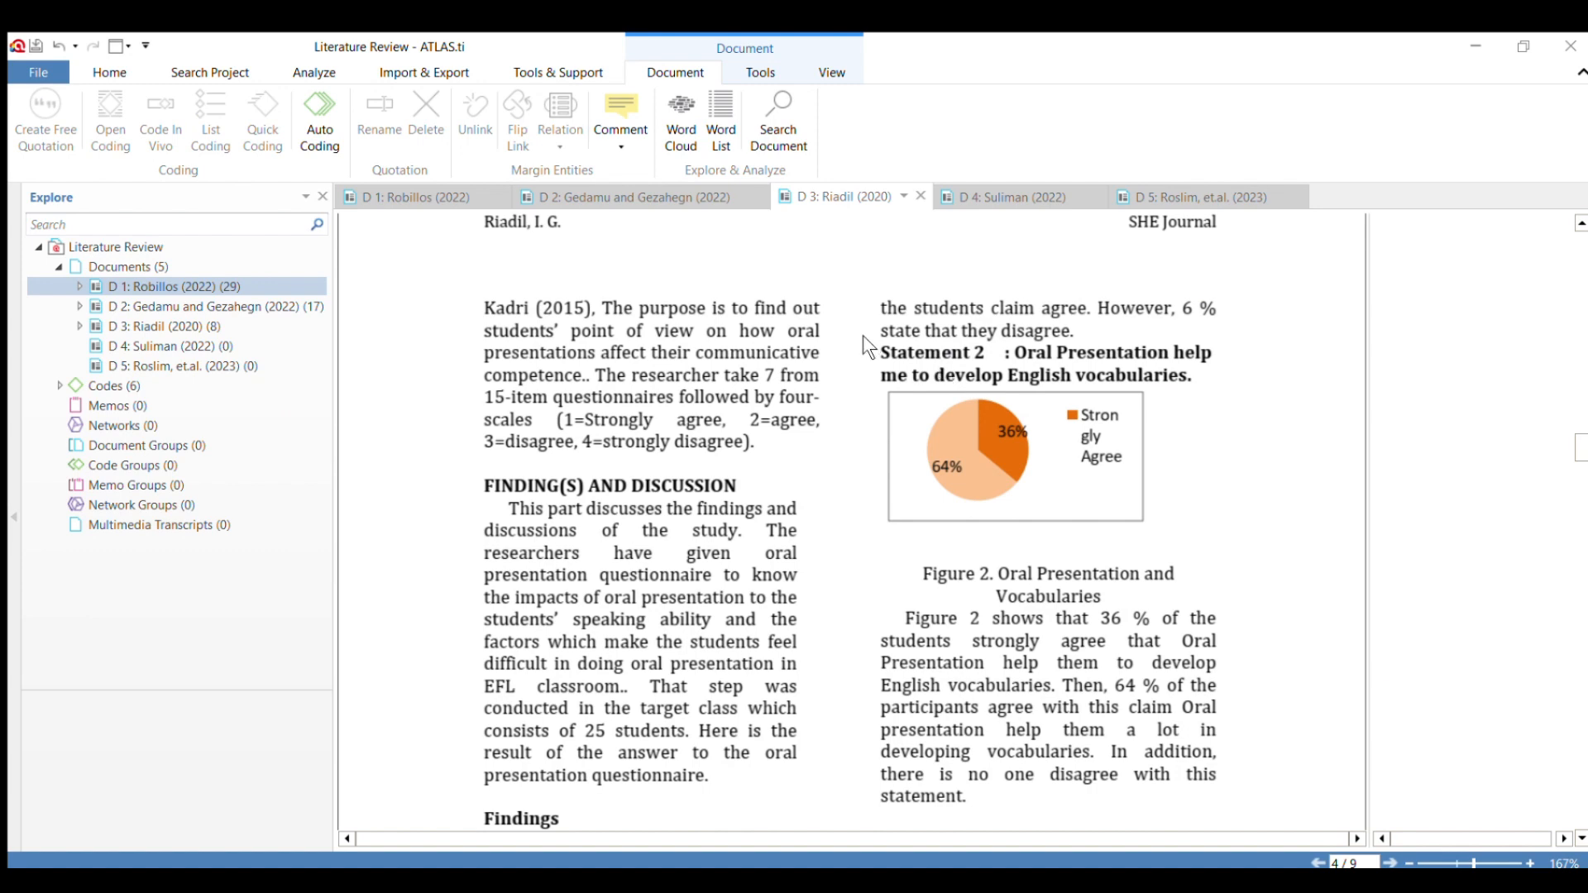
left_click_drag(879, 329, 1212, 380)
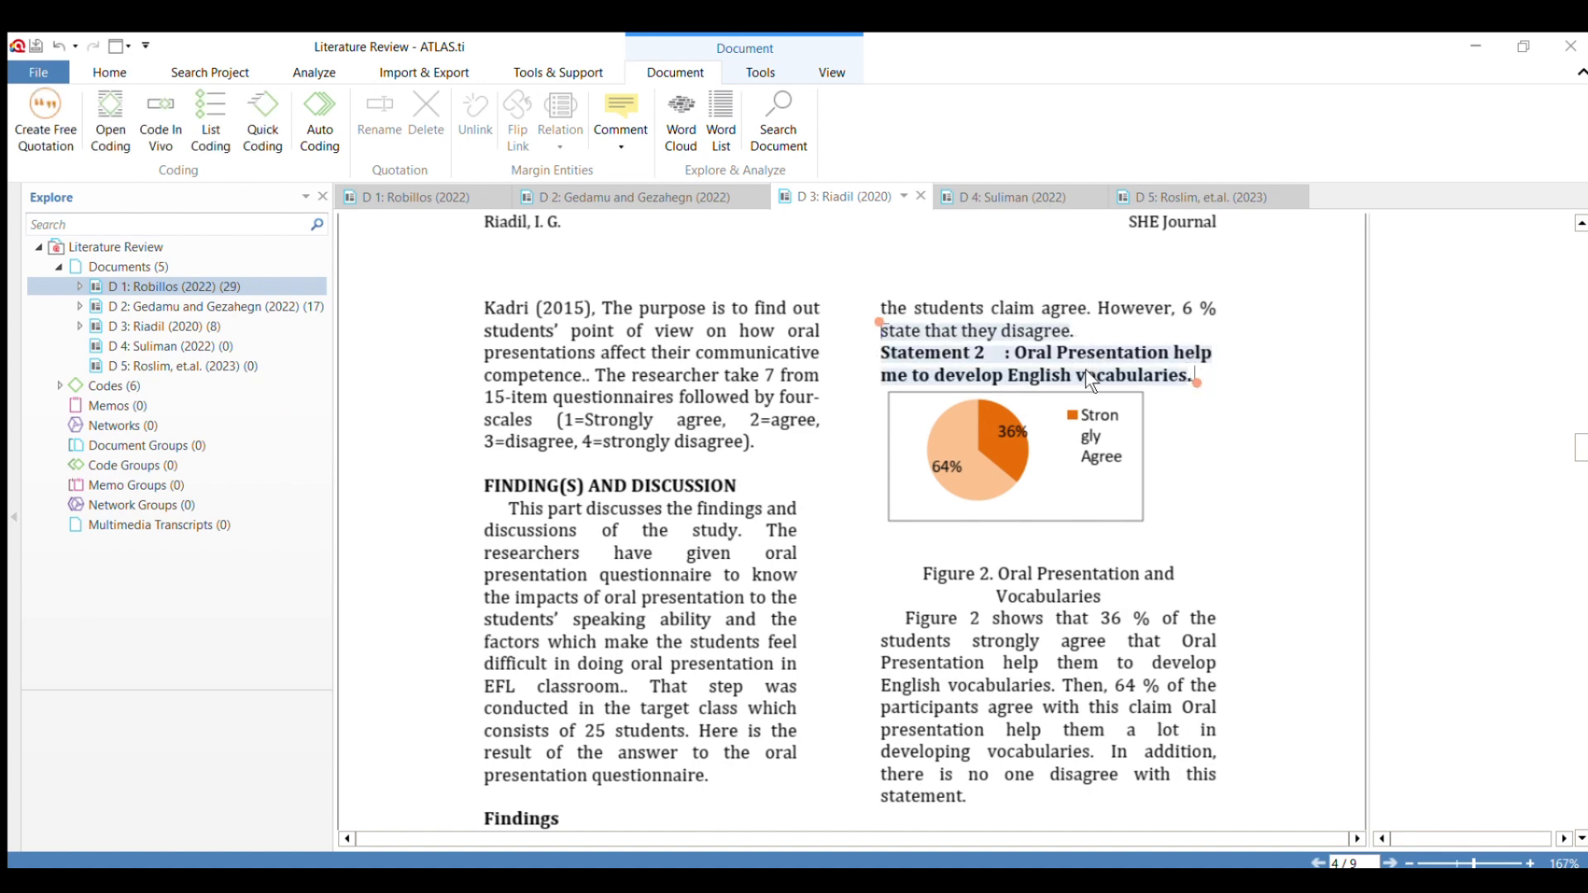
left_click(906, 360)
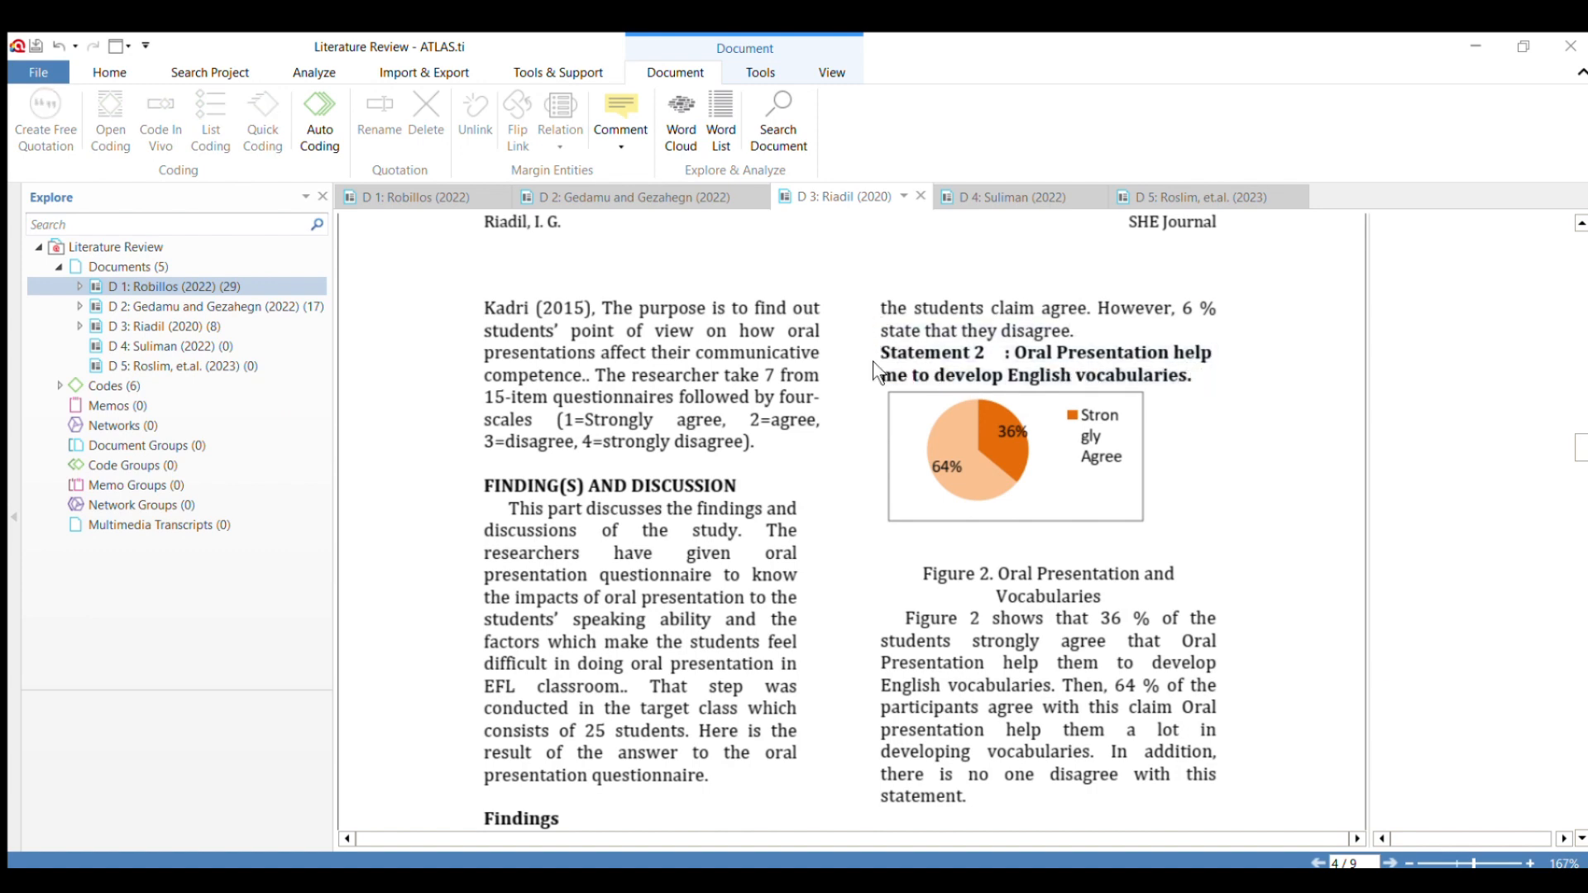
Apply the code "Finding and Discussion" to Statement 2 about English vocabularies and Statement 3 about suprasegmental features.
left_click_drag(880, 351, 1204, 376)
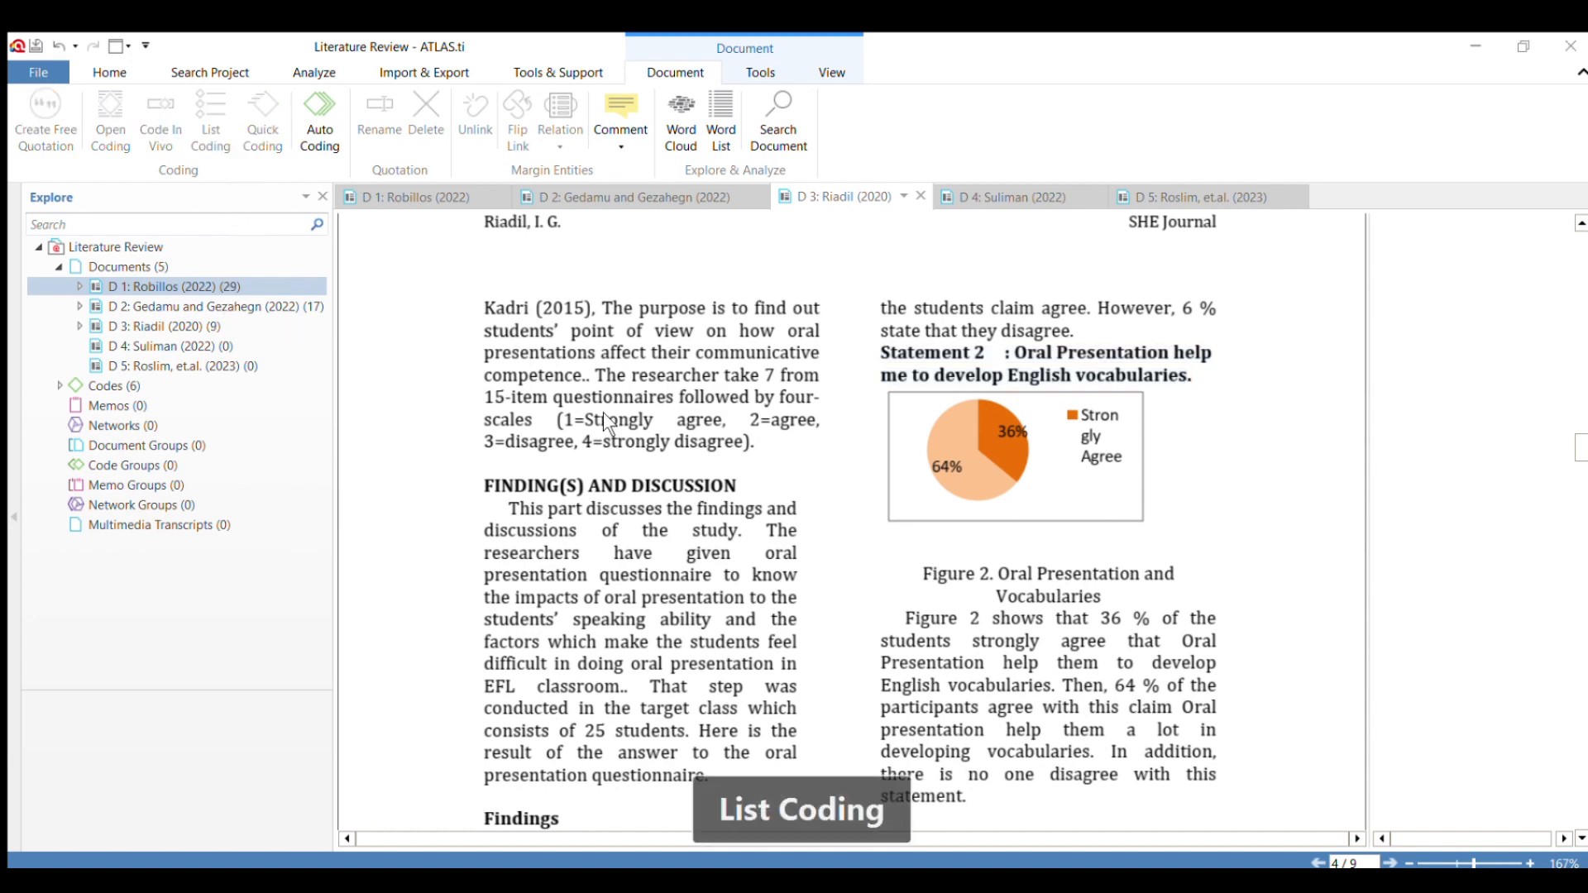
scroll(921, 392, "down", 5)
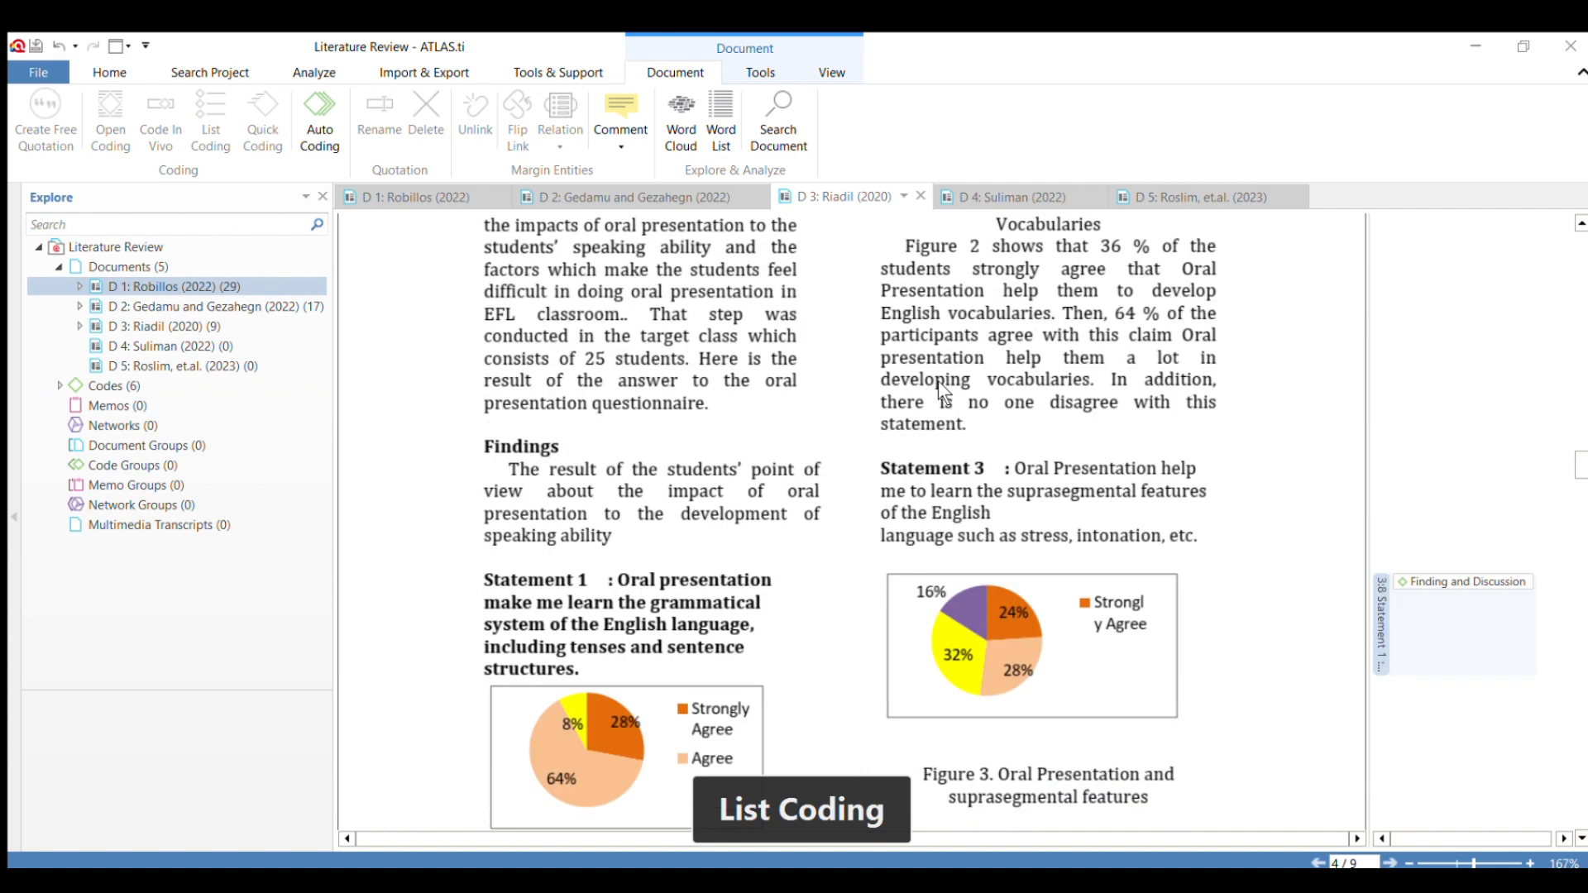
left_click_drag(880, 468, 1203, 541)
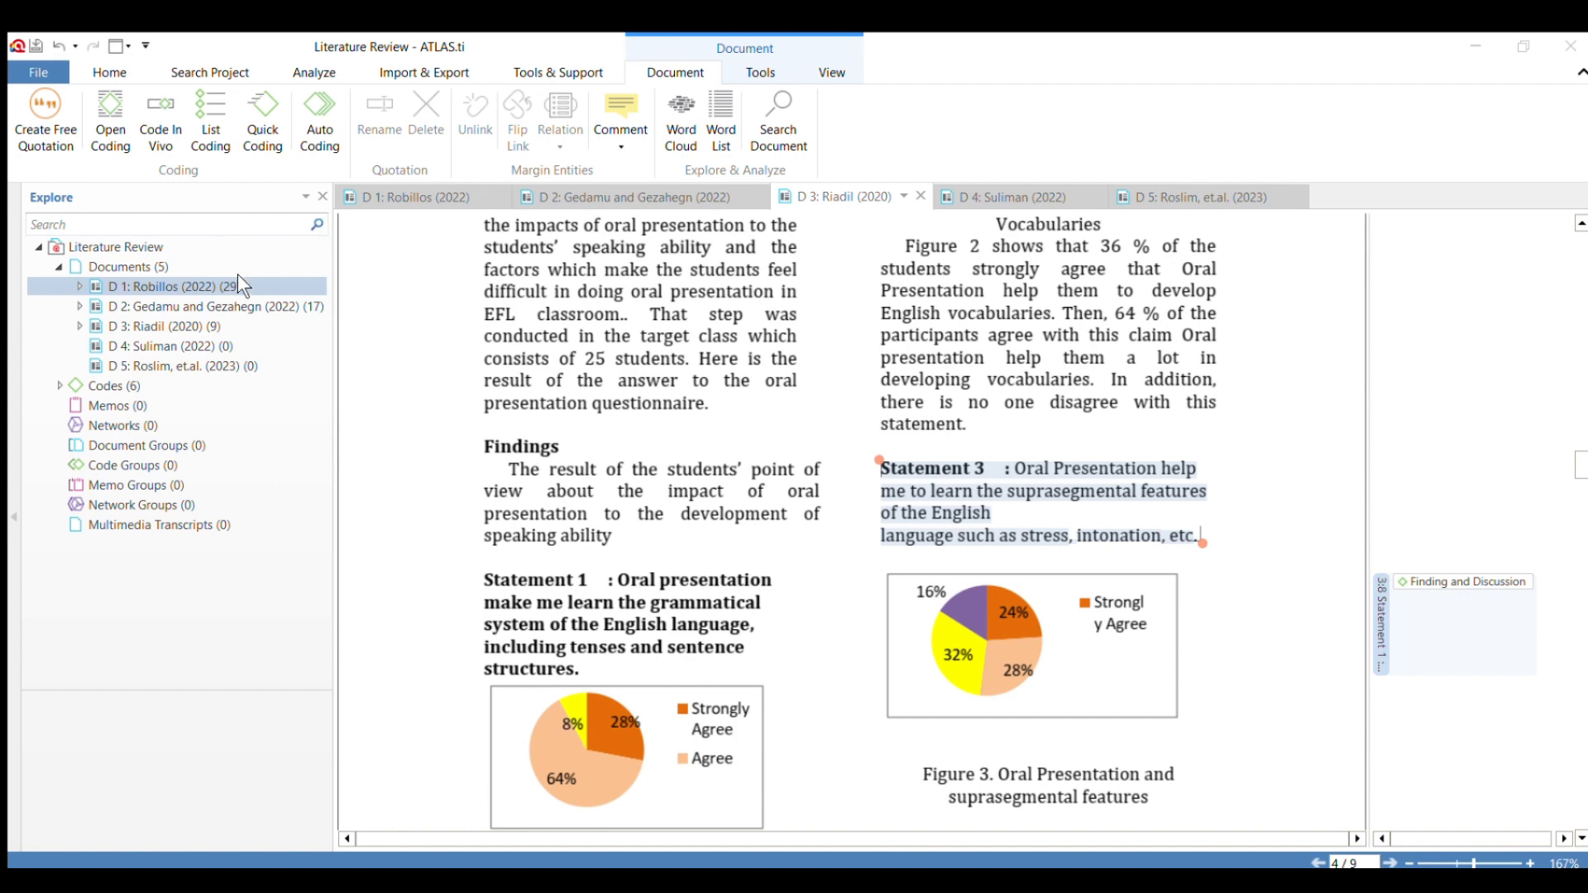
Apply the code "Finding and Discussion" to Statement 4, from "I can comprehend other speakers' intentions" to "when delivering Oral Presentation.".
scroll(861, 433, "down", 10)
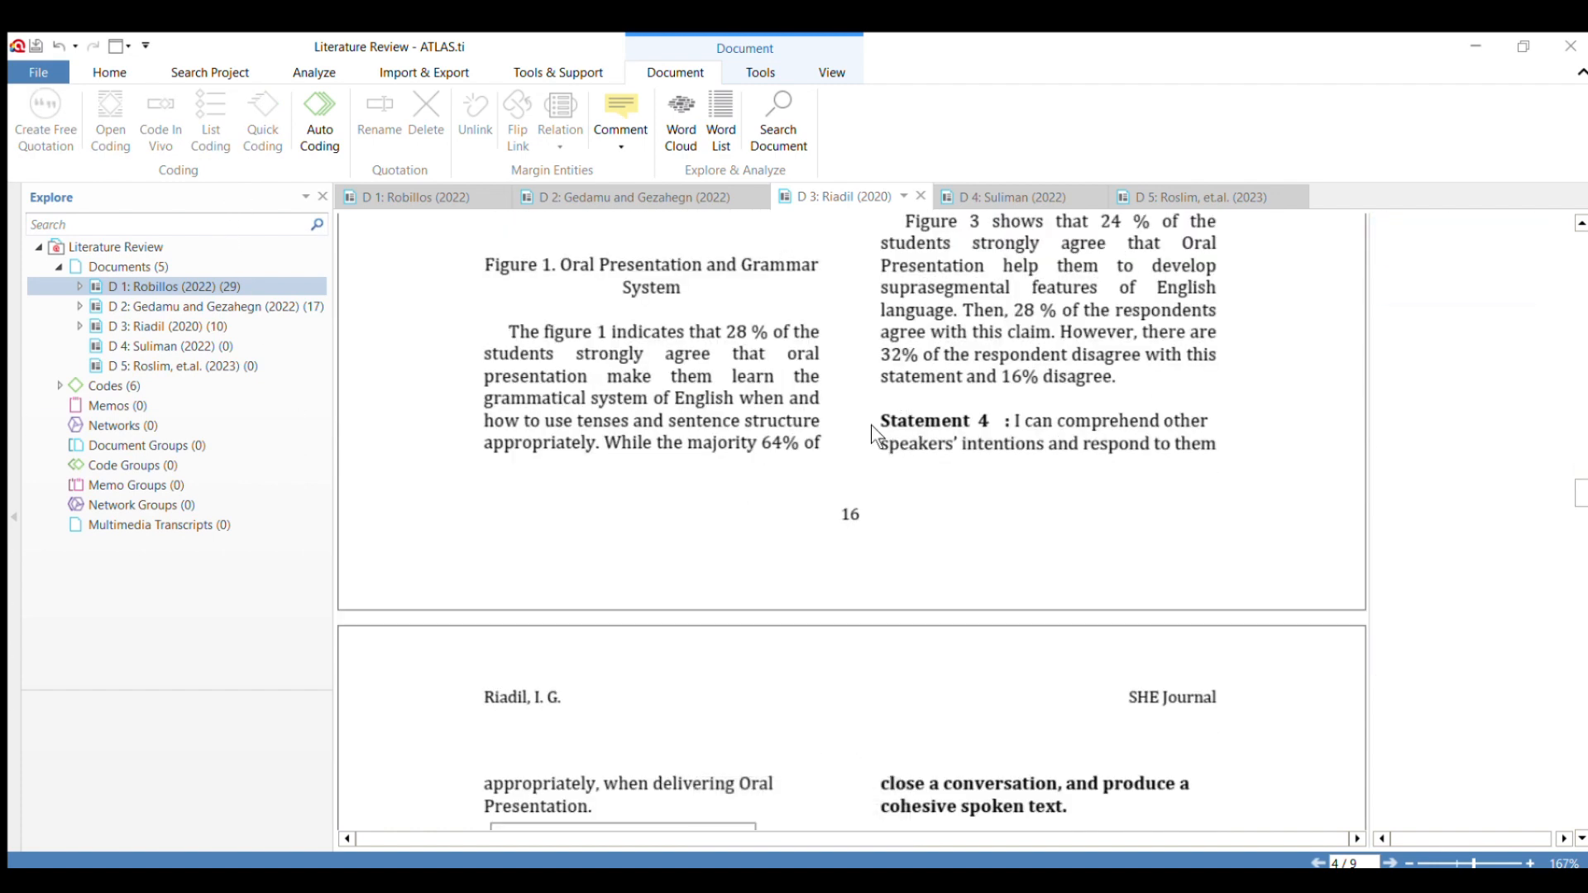
left_click_drag(873, 423, 589, 812)
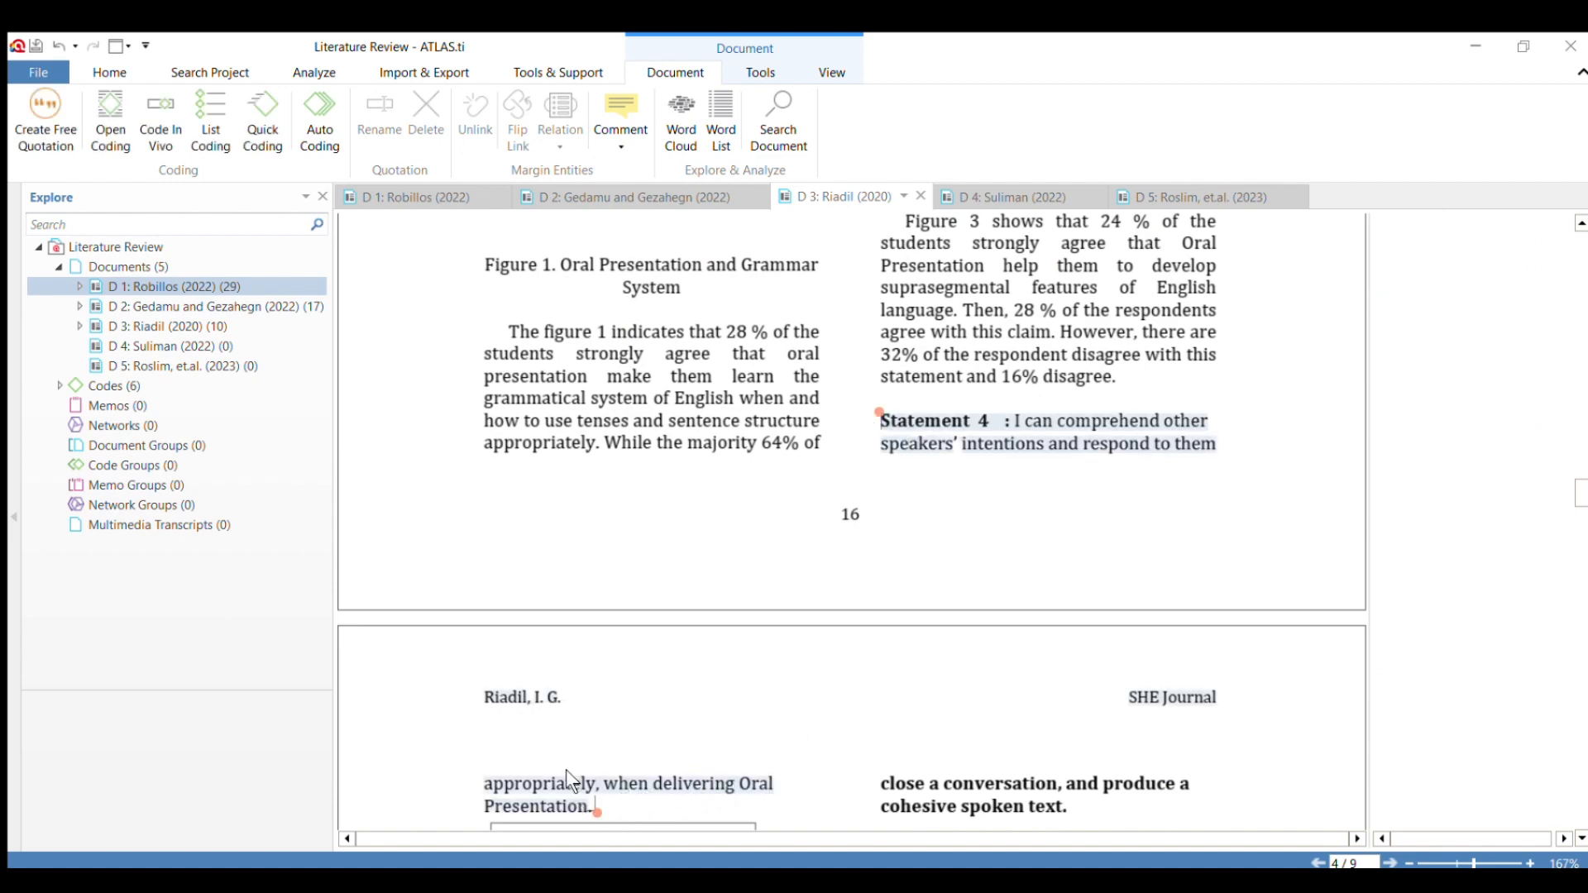
left_click(565, 769)
left_click_drag(878, 419, 598, 822)
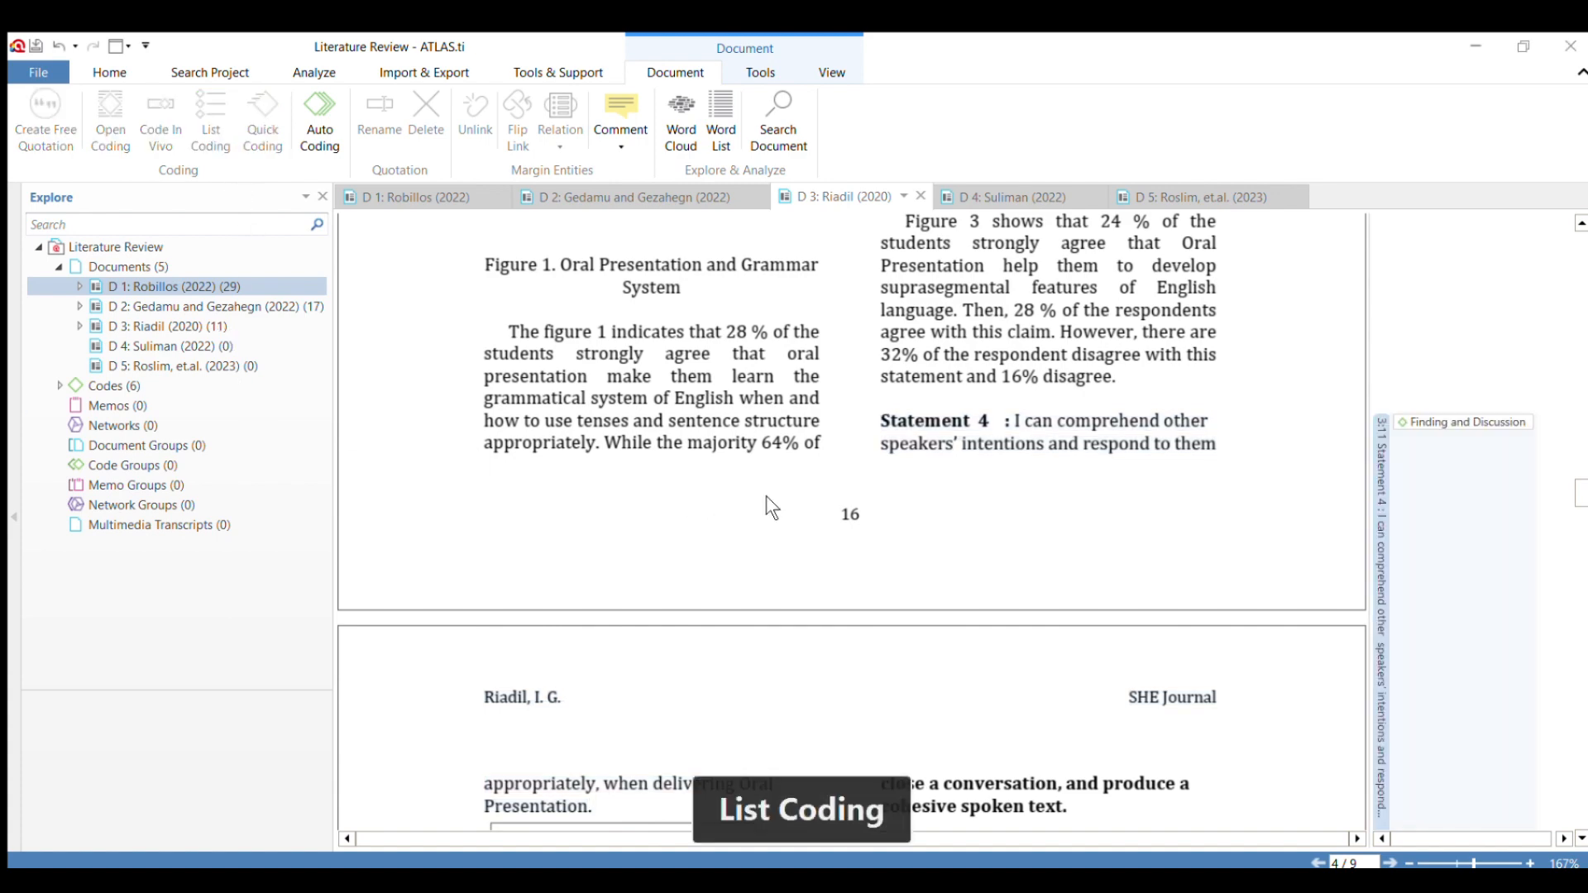
Apply the code "Finding and Discussion" to Statement 5 about expressing ideas with appropriate language for the audience, setting and topic.
scroll(940, 533, "down", 4)
scroll(939, 533, "up", 3)
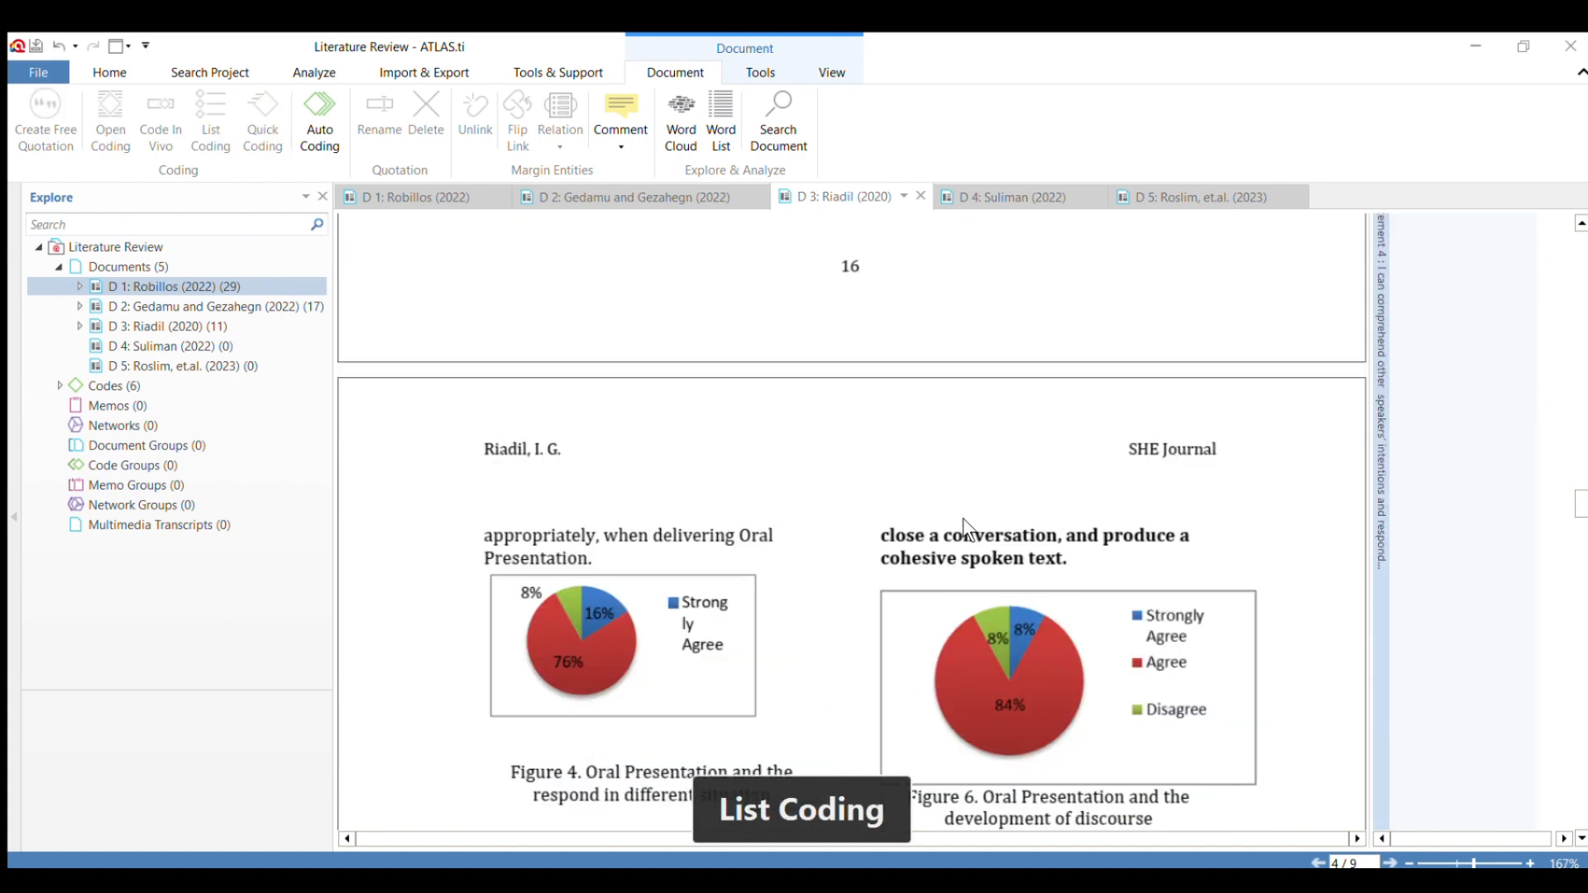
scroll(964, 518, "down", 2)
scroll(964, 517, "up", 2)
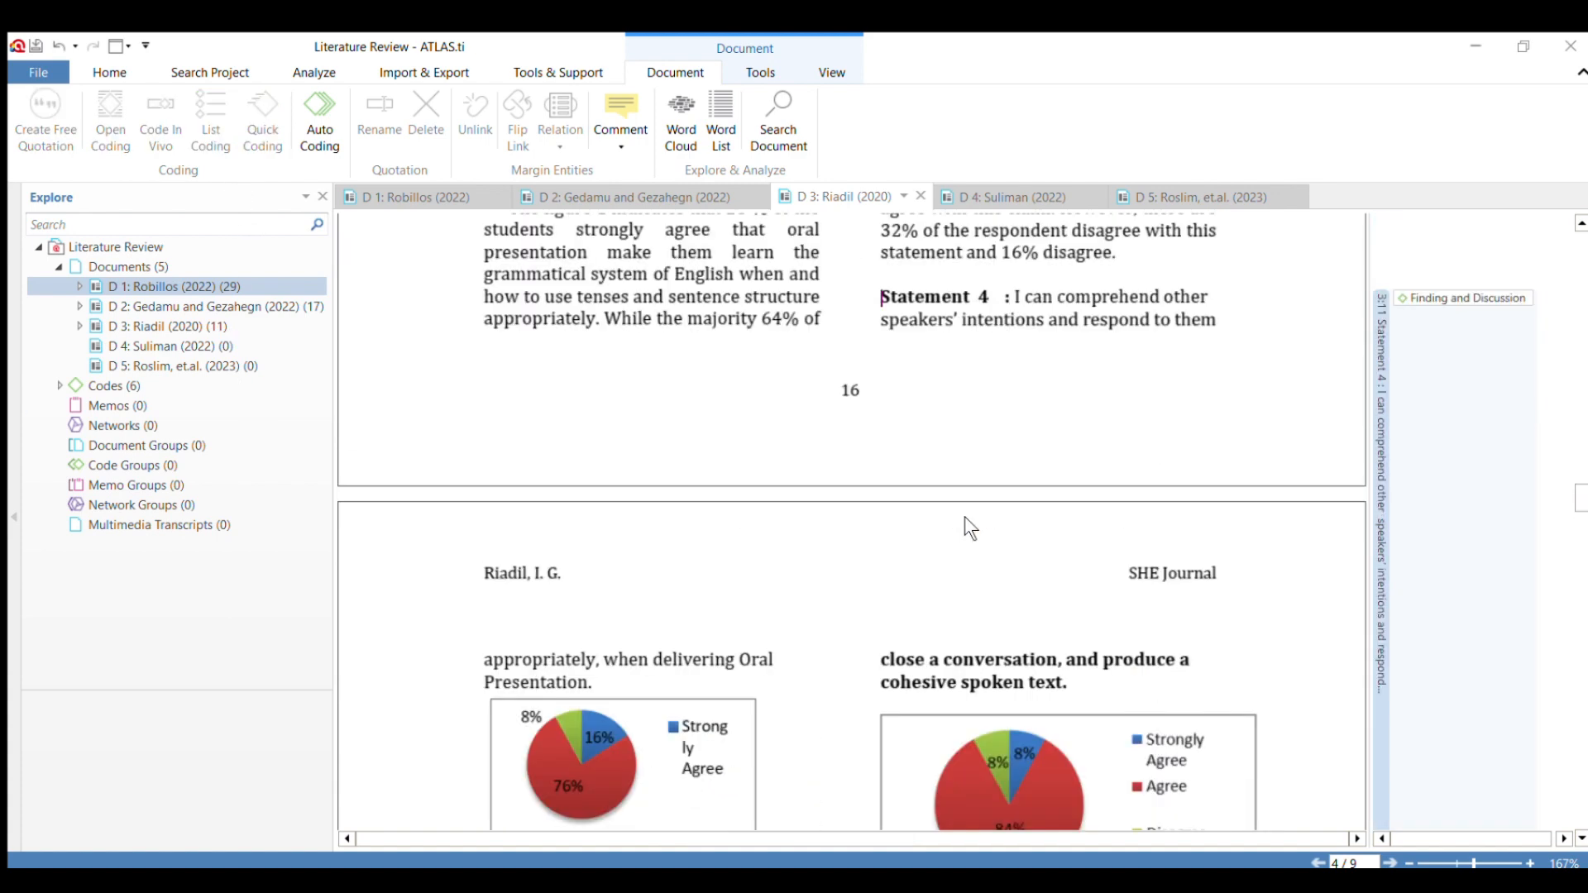
scroll(964, 518, "down", 6)
scroll(964, 516, "down", 5)
scroll(613, 587, "up", 4)
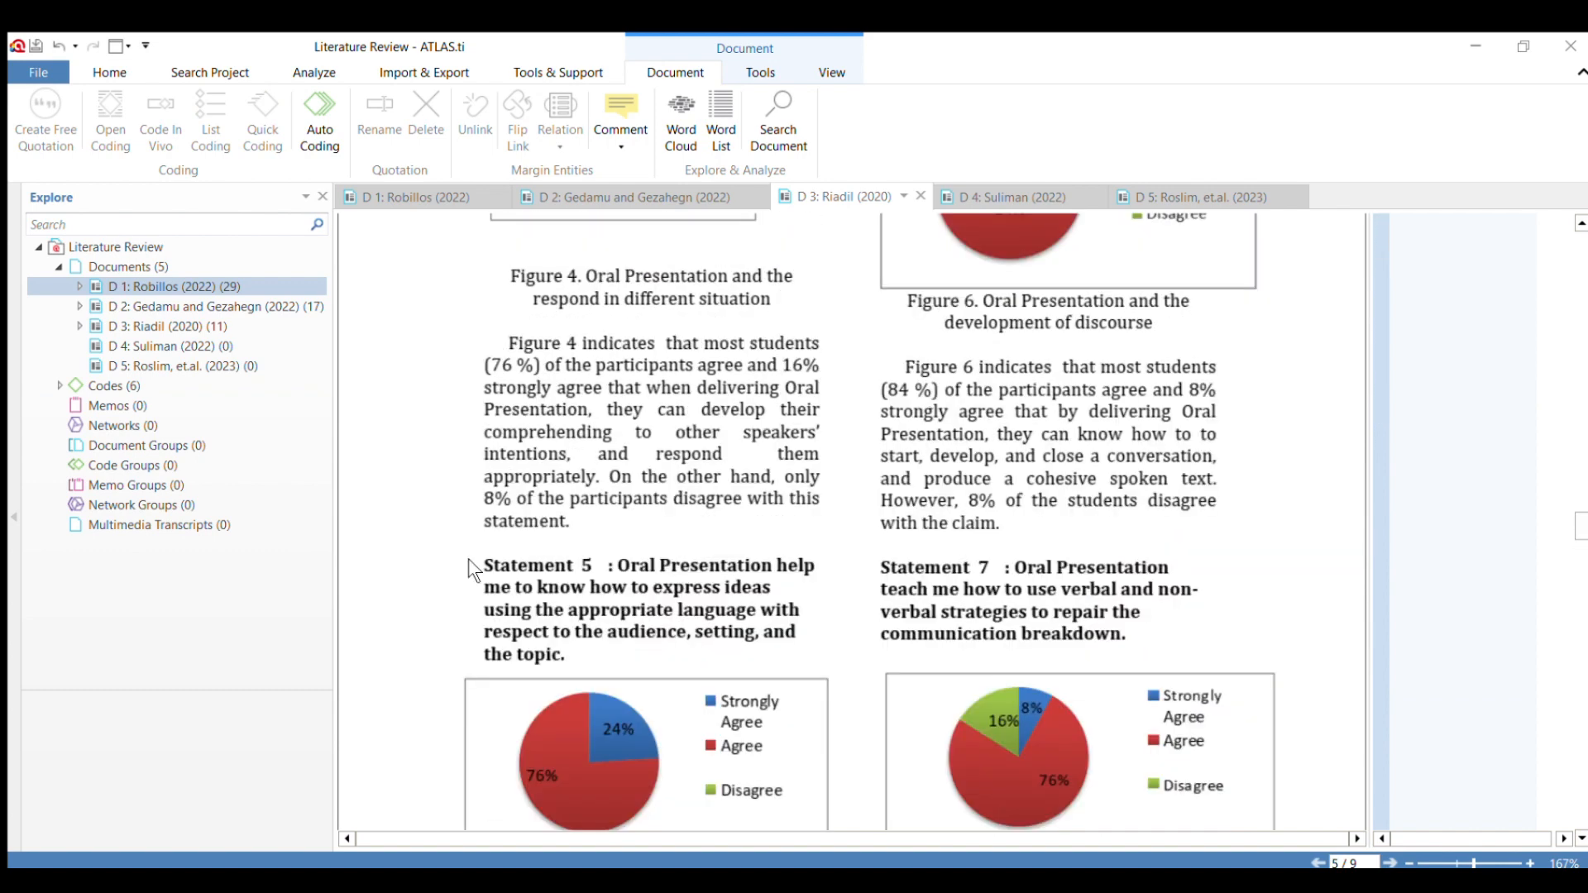
left_click_drag(469, 560, 562, 630)
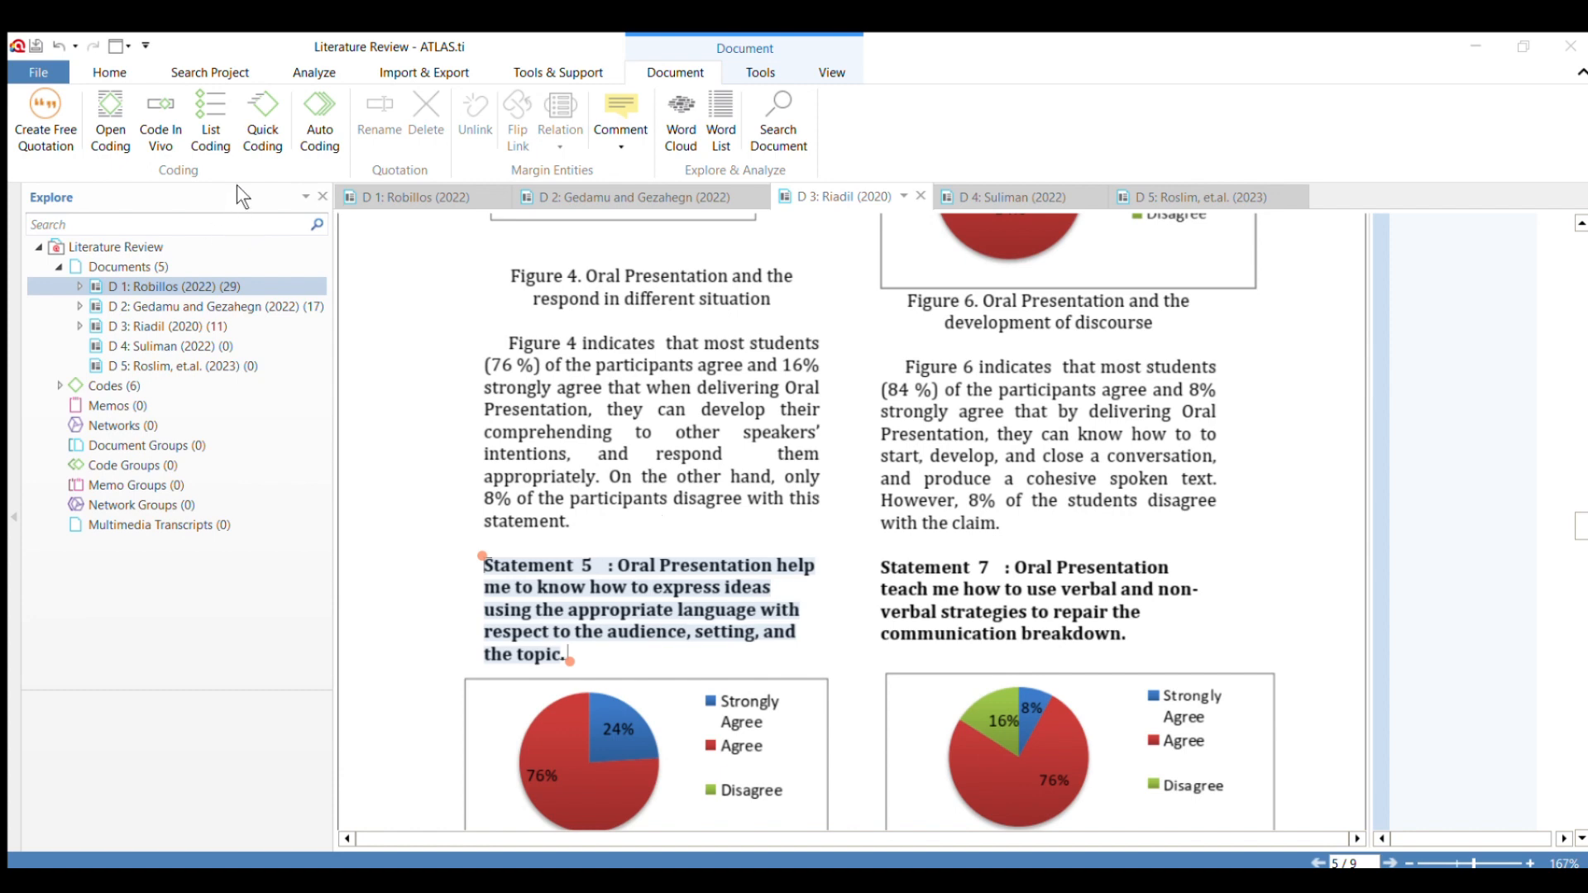
left_click(289, 433)
Apply the code "Finding and Discussion" to Statement 6, from "Oral Presentation teach me how to start" to "produce a cohesive spoken text.".
scroll(902, 503, "down", 4)
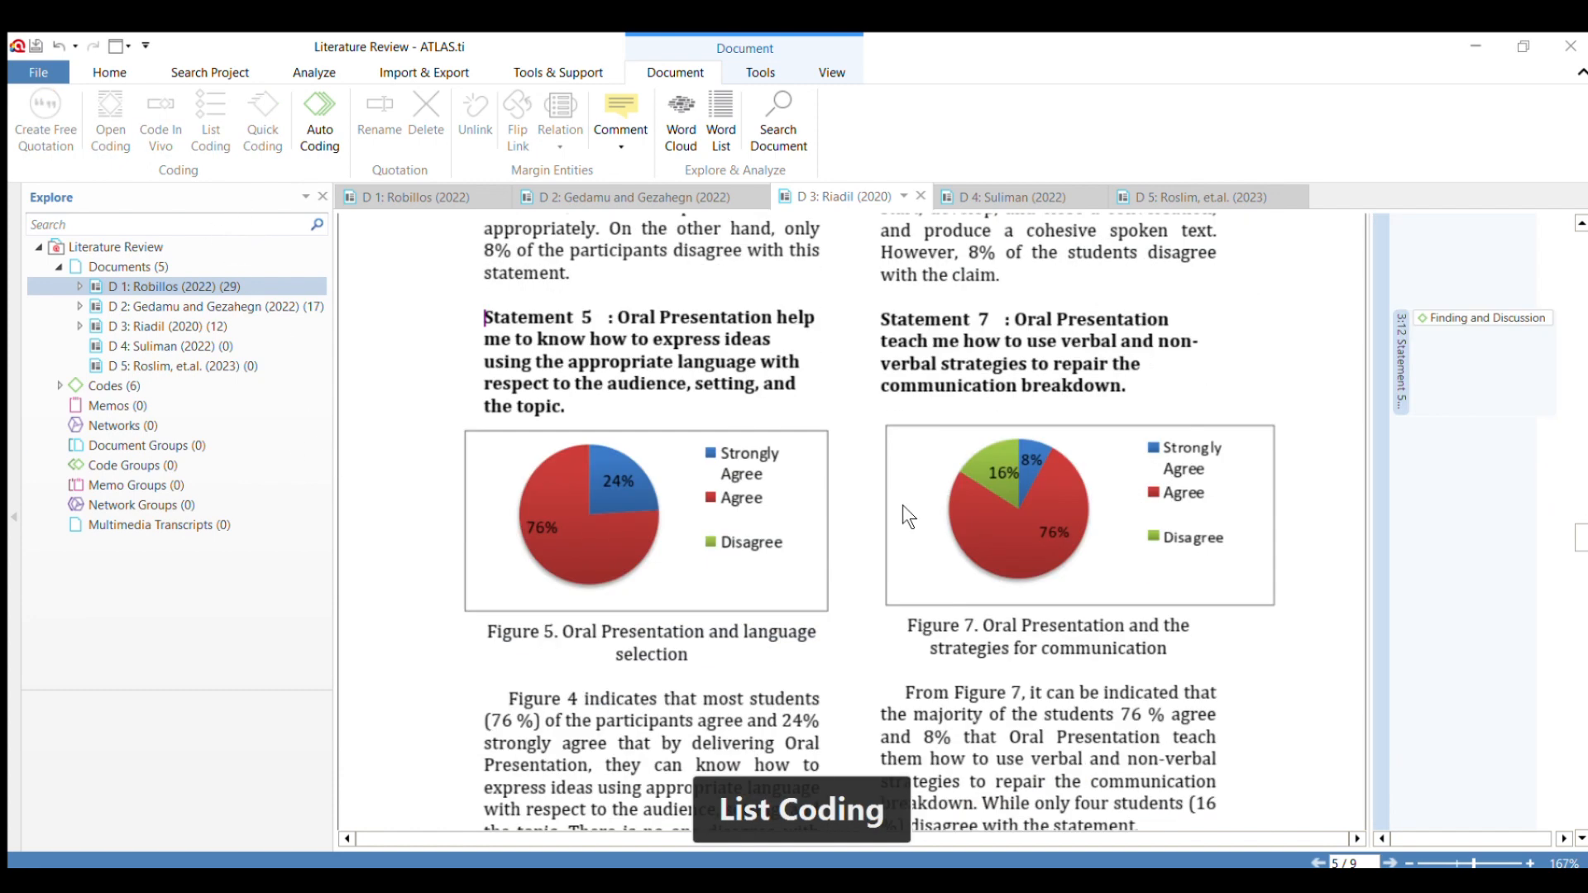
scroll(905, 496, "up", 1)
scroll(905, 493, "down", 3)
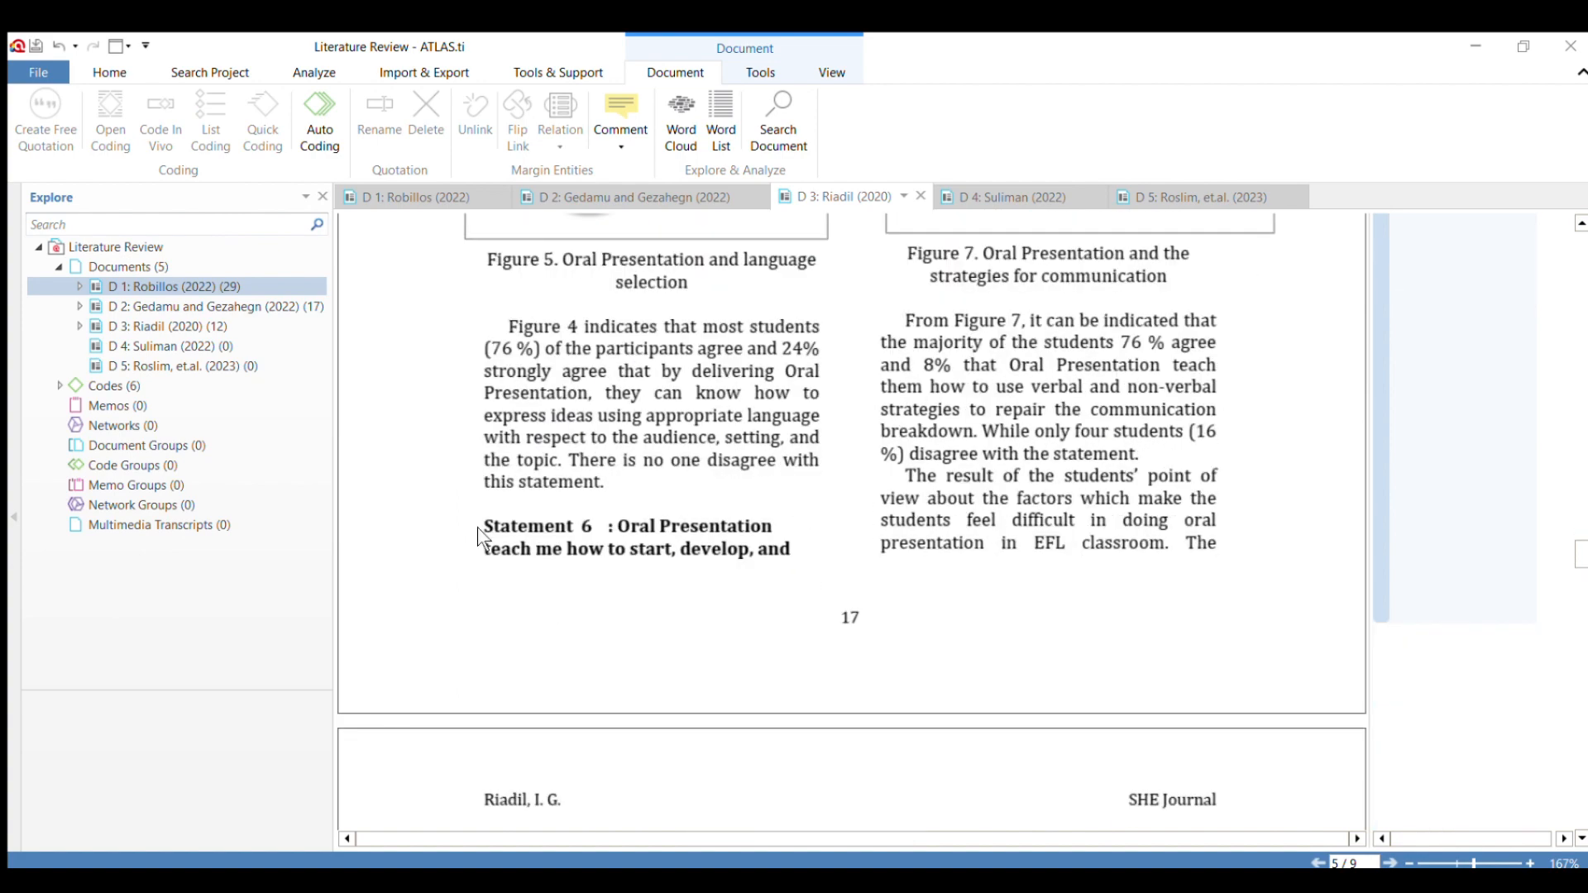
left_click_drag(479, 527, 1073, 324)
scroll(900, 444, "up", 7)
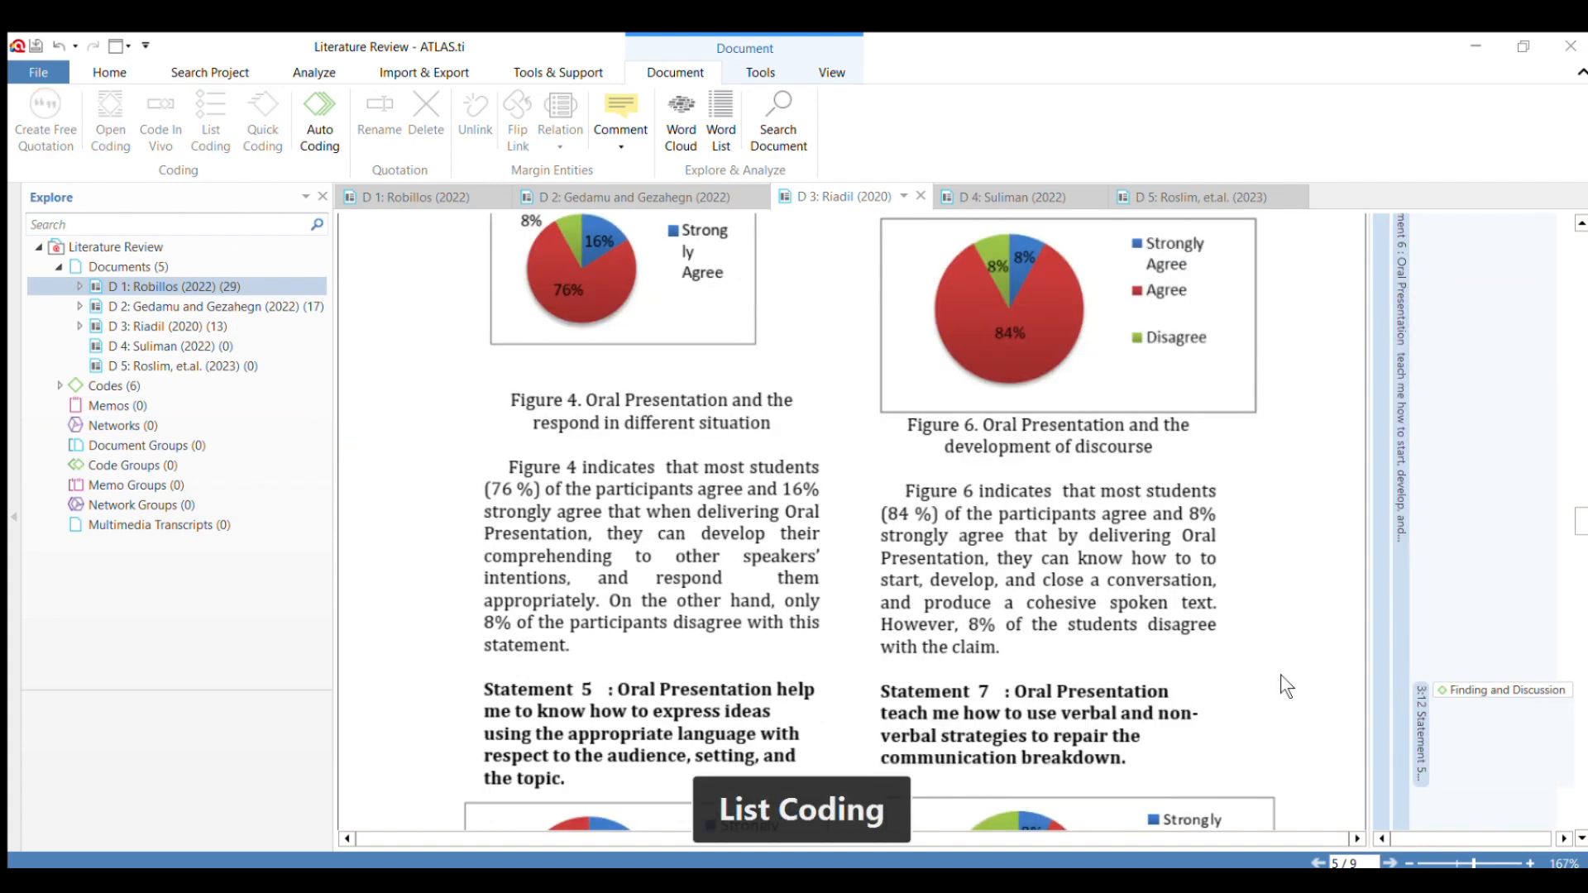
Code Statement 7 about using verbal and non-verbal strategies to repair the communication breakdown.
scroll(1280, 673, "down", 2)
left_click_drag(874, 560, 1161, 651)
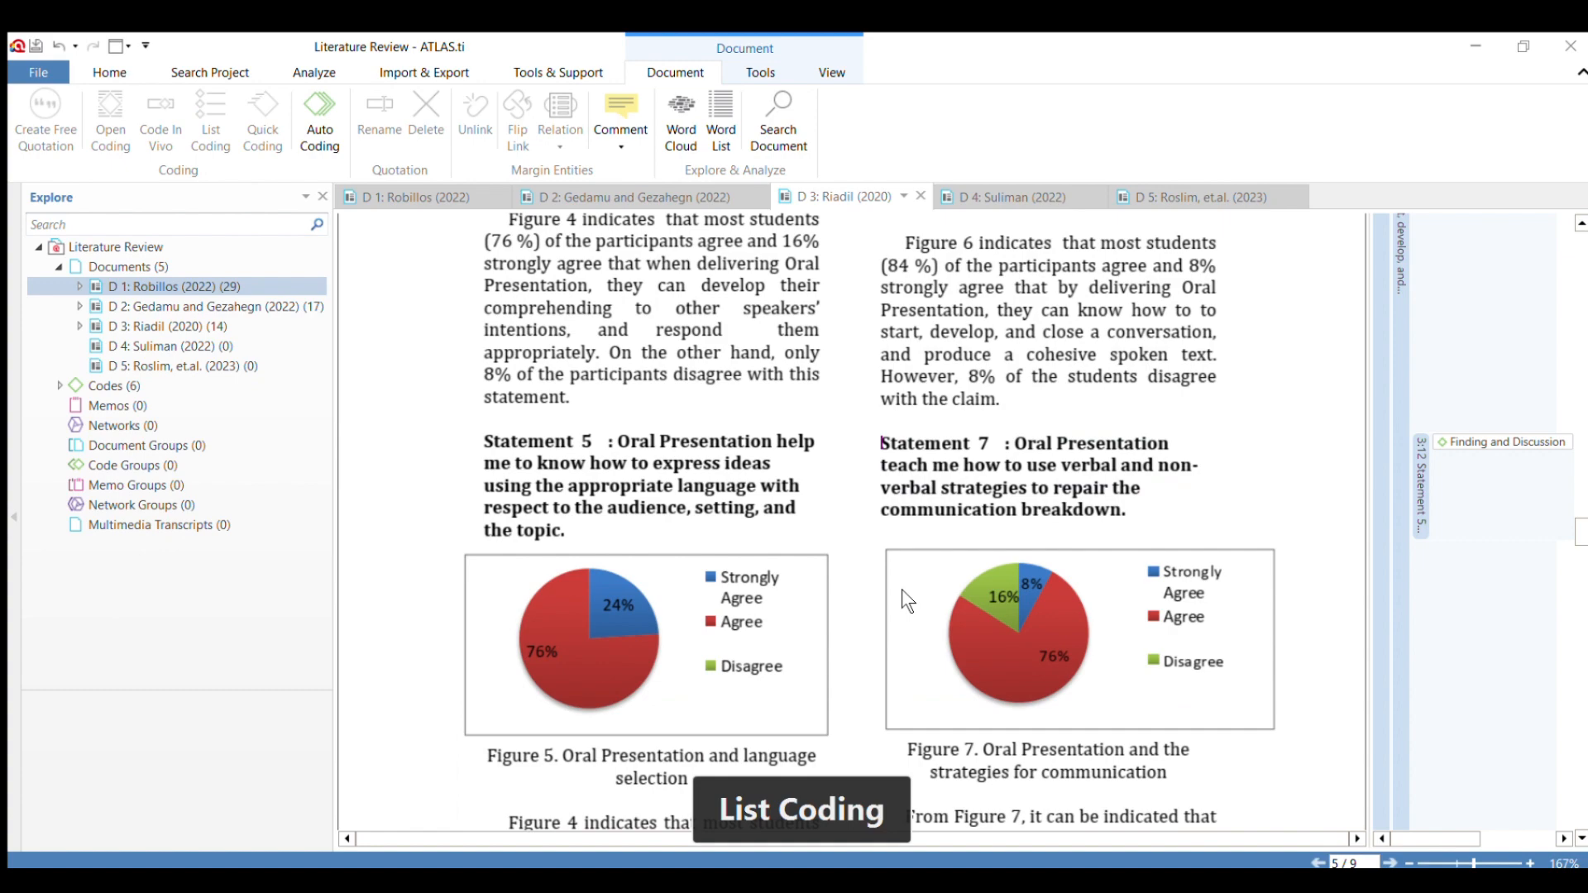
Apply the code "Finding and Discussion" to the Discussion passage on difficulties, starting at "There are three factors that make the students feel difficult.".
scroll(901, 589, "down", 1)
scroll(901, 591, "down", 4)
scroll(903, 593, "down", 6)
scroll(660, 569, "down", 10)
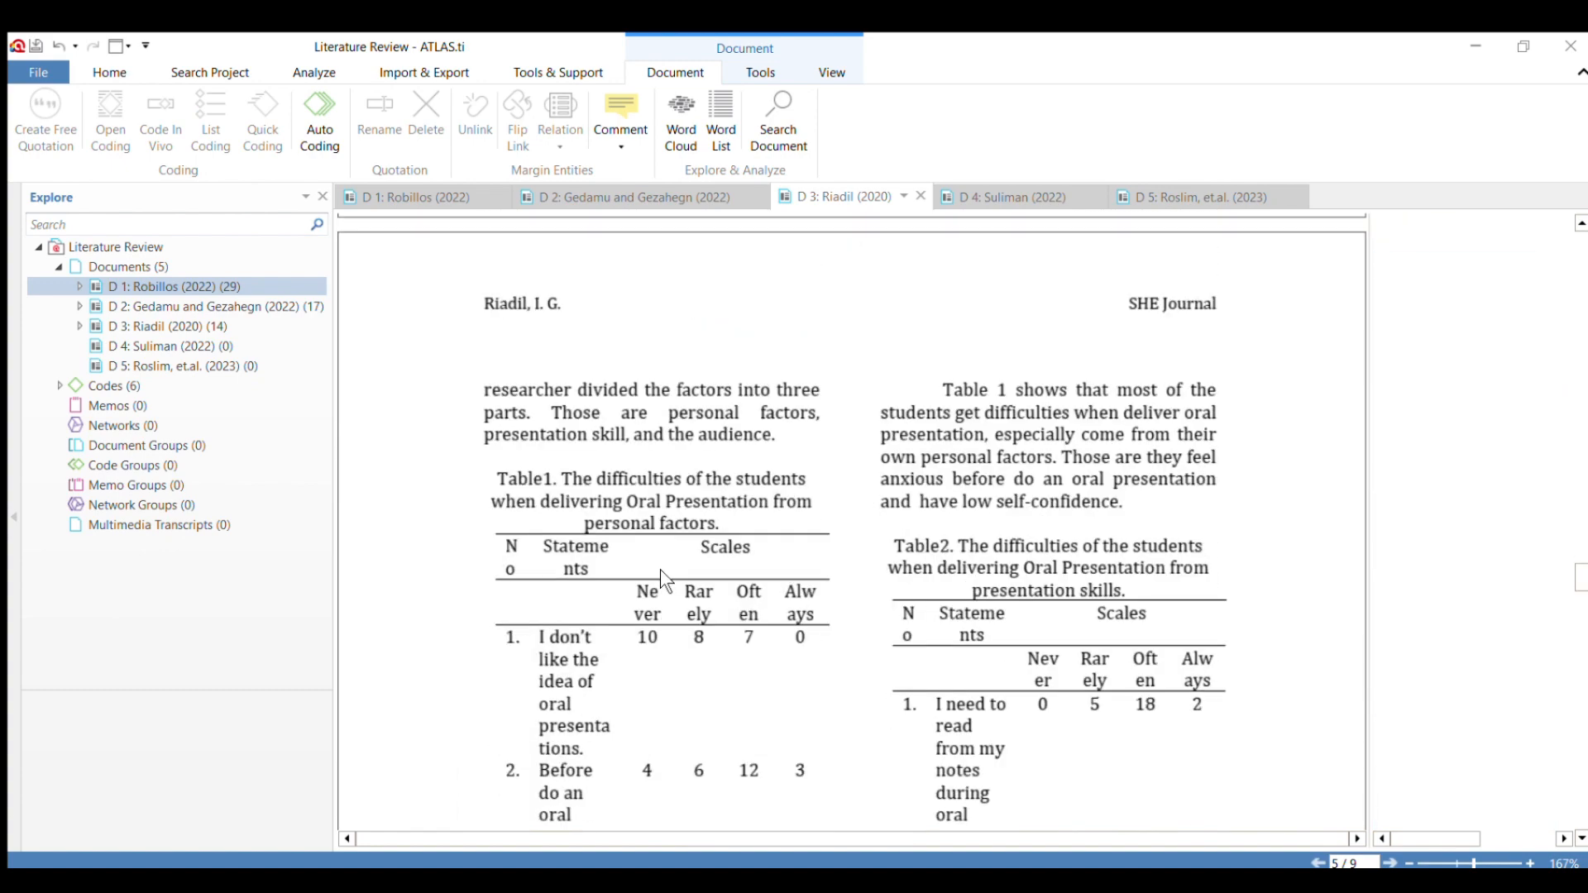
scroll(660, 569, "down", 15)
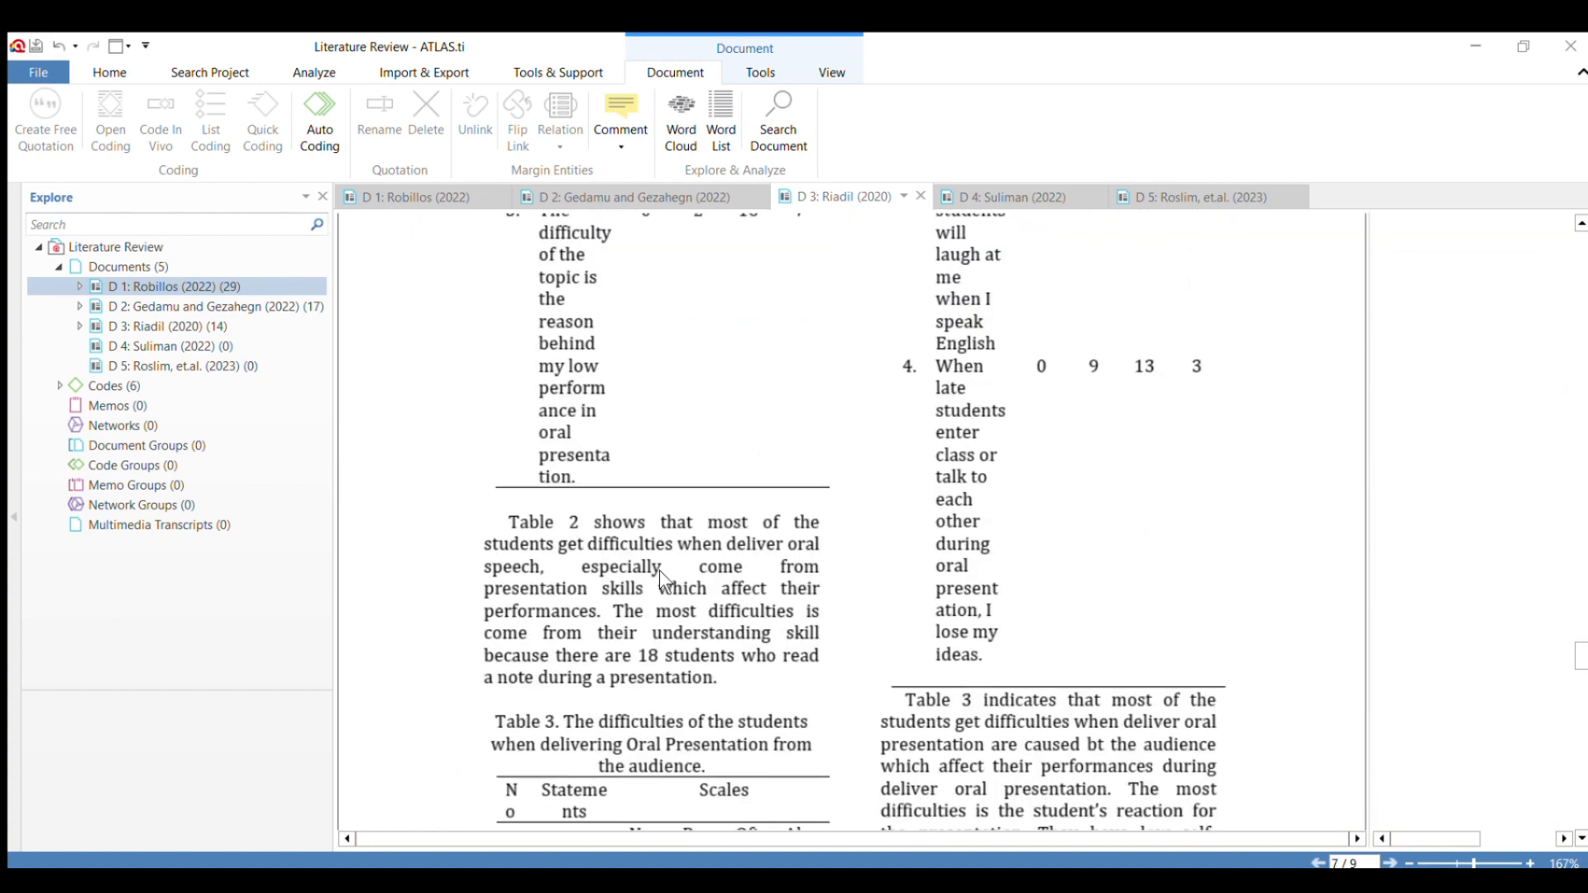
scroll(948, 419, "down", 3)
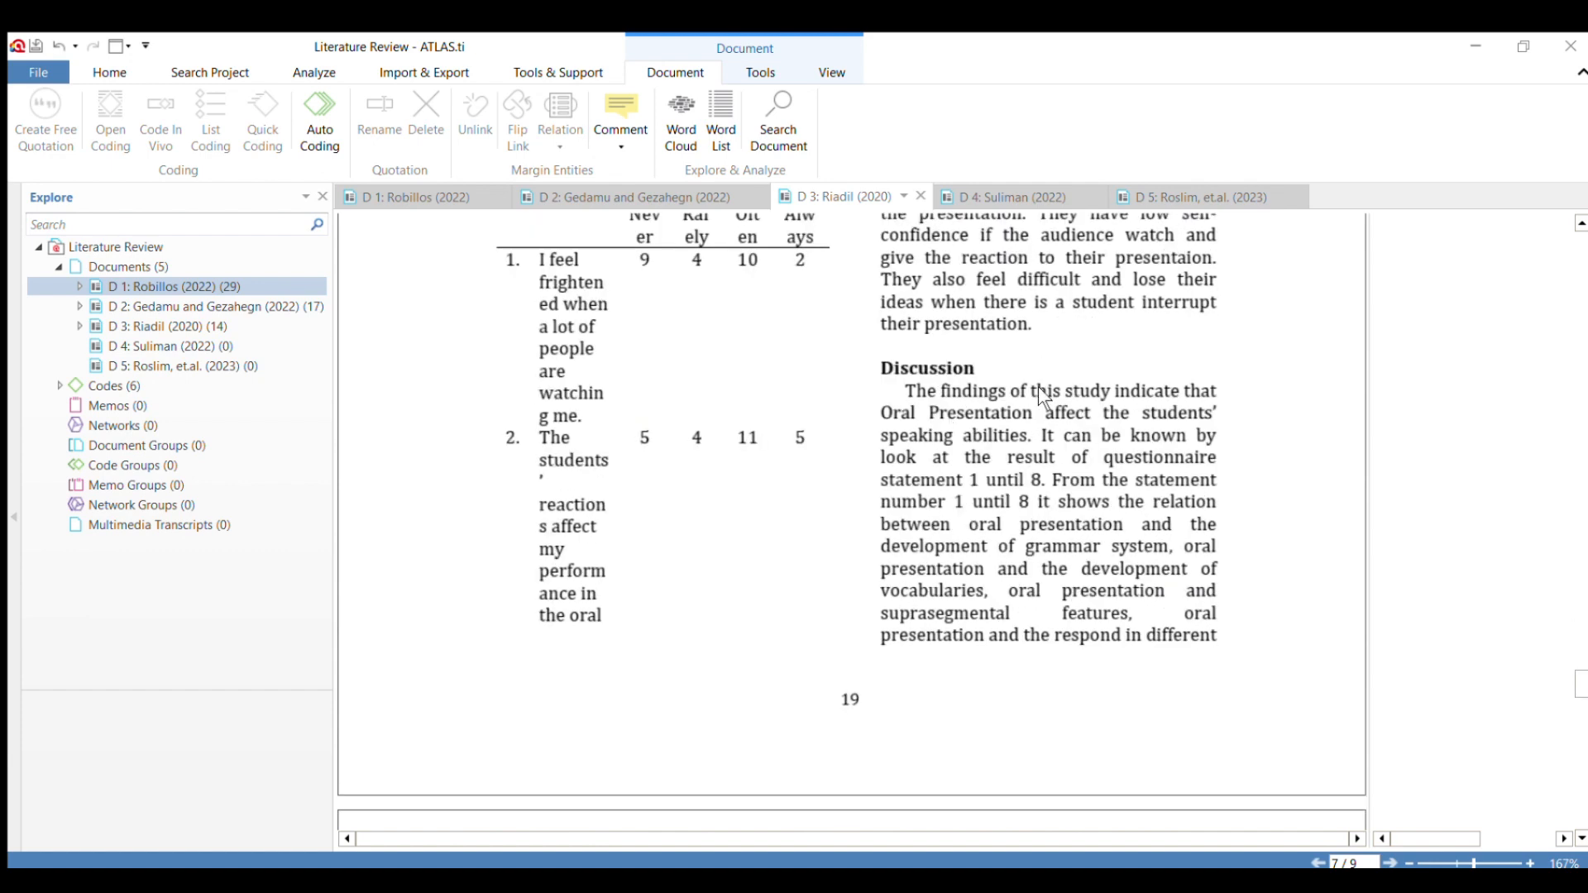
scroll(1103, 505, "down", 9)
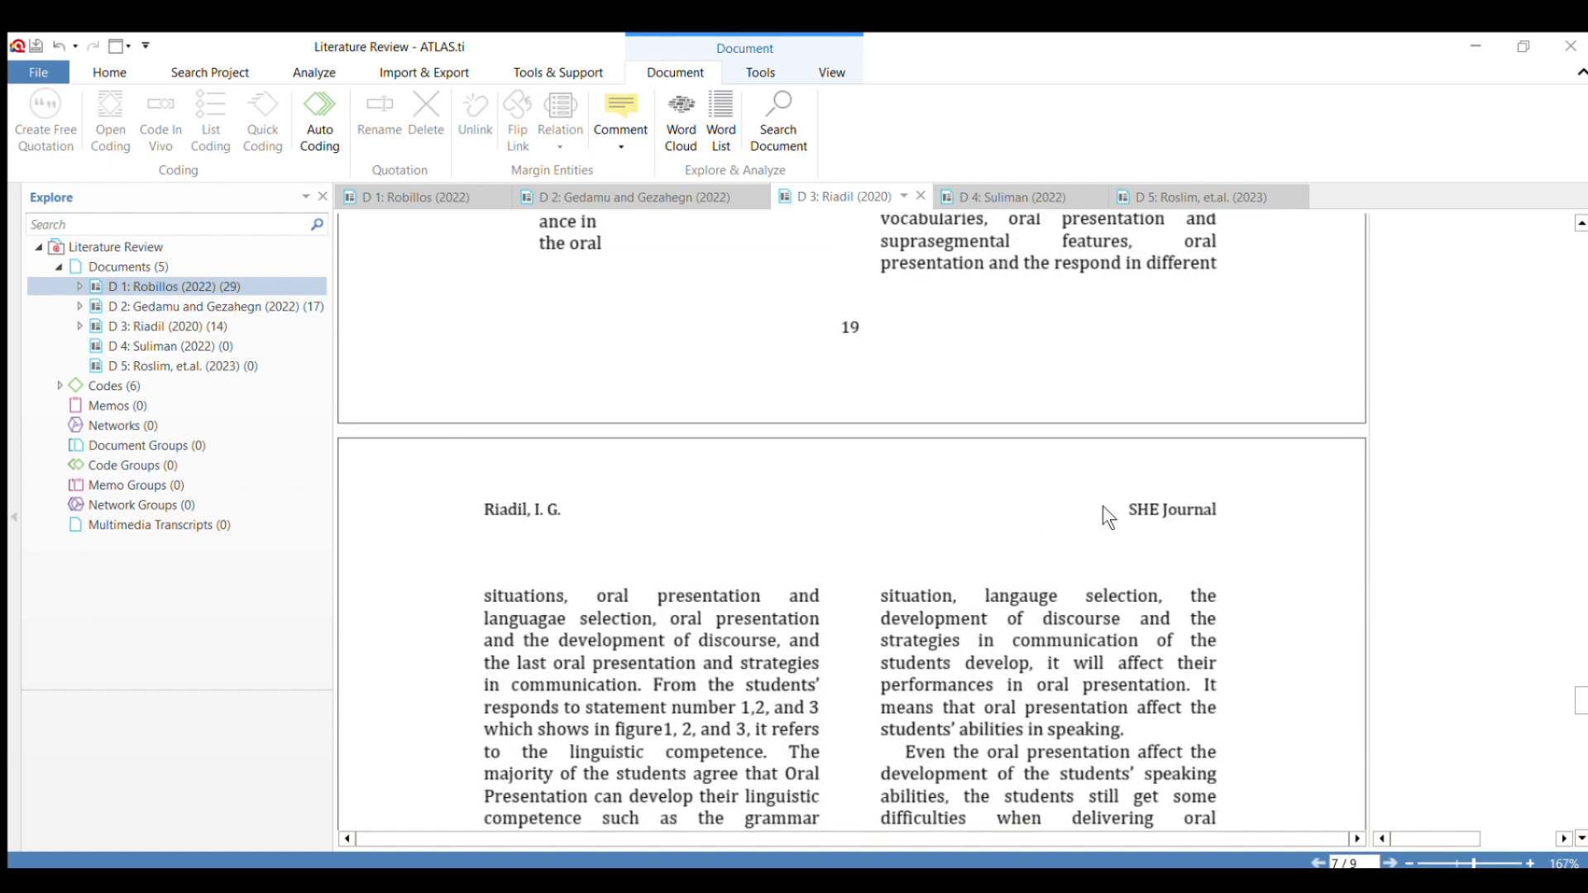
scroll(1103, 515, "down", 6)
scroll(1103, 516, "down", 3)
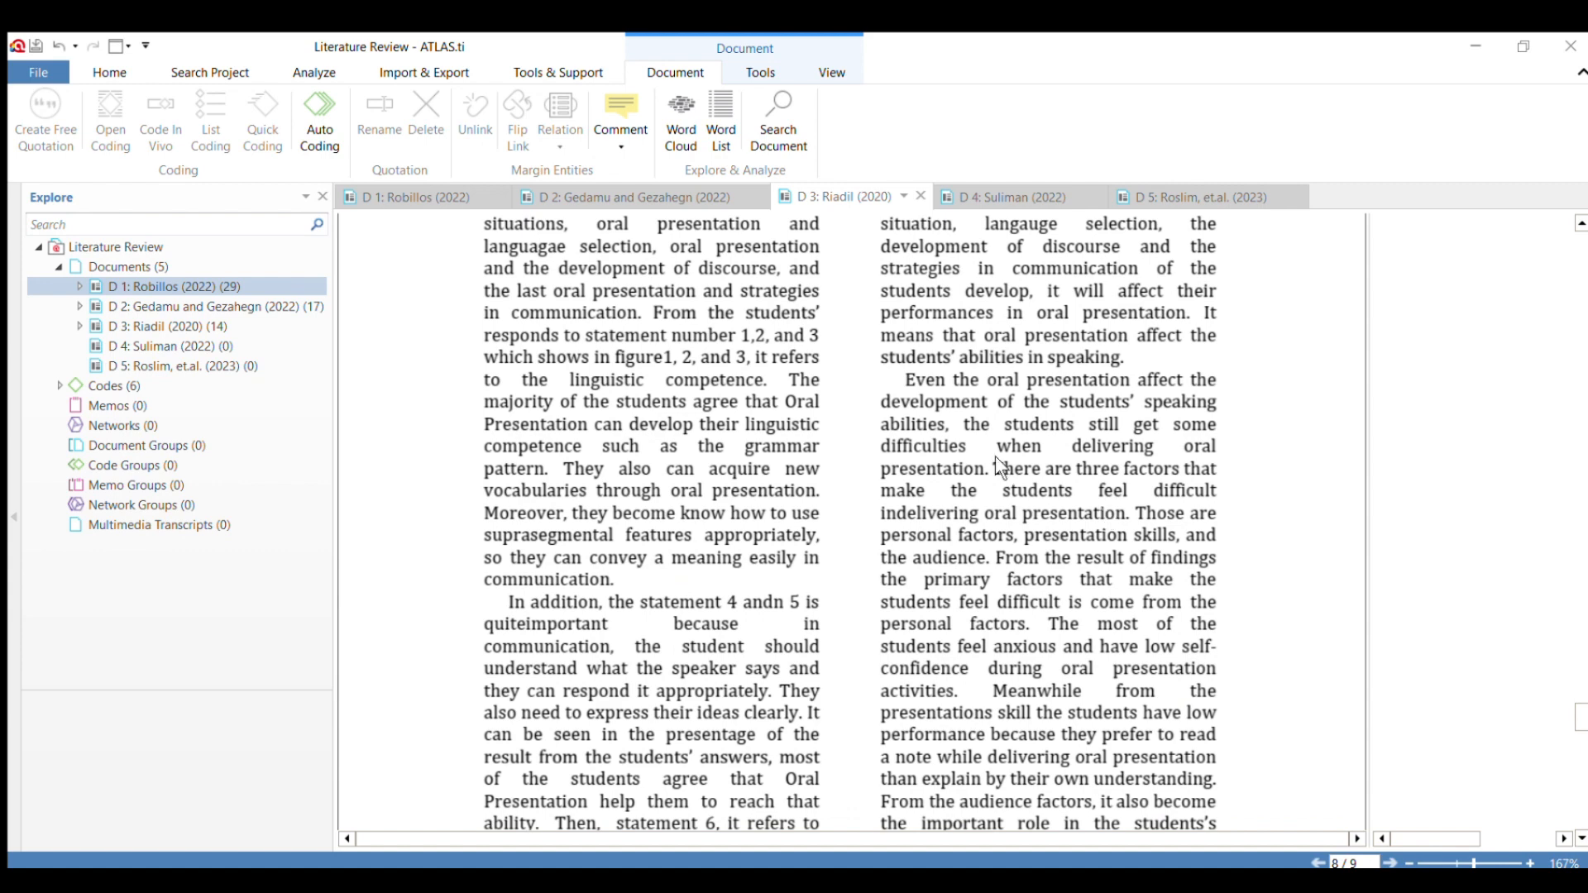
left_click_drag(994, 469, 996, 806)
scroll(1126, 624, "down", 3)
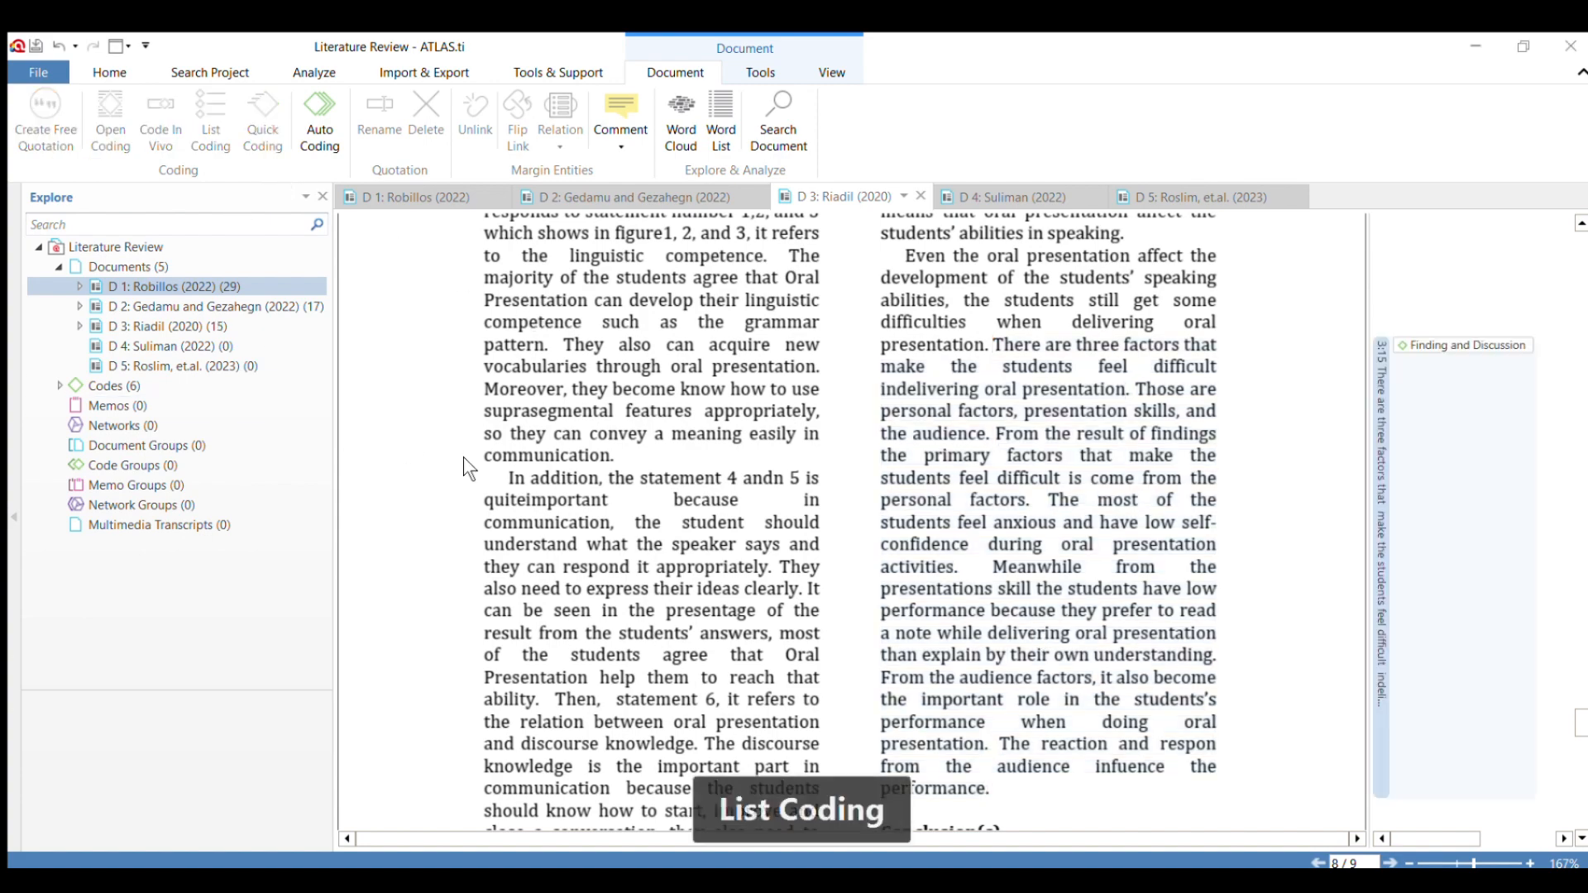
scroll(1086, 532, "down", 6)
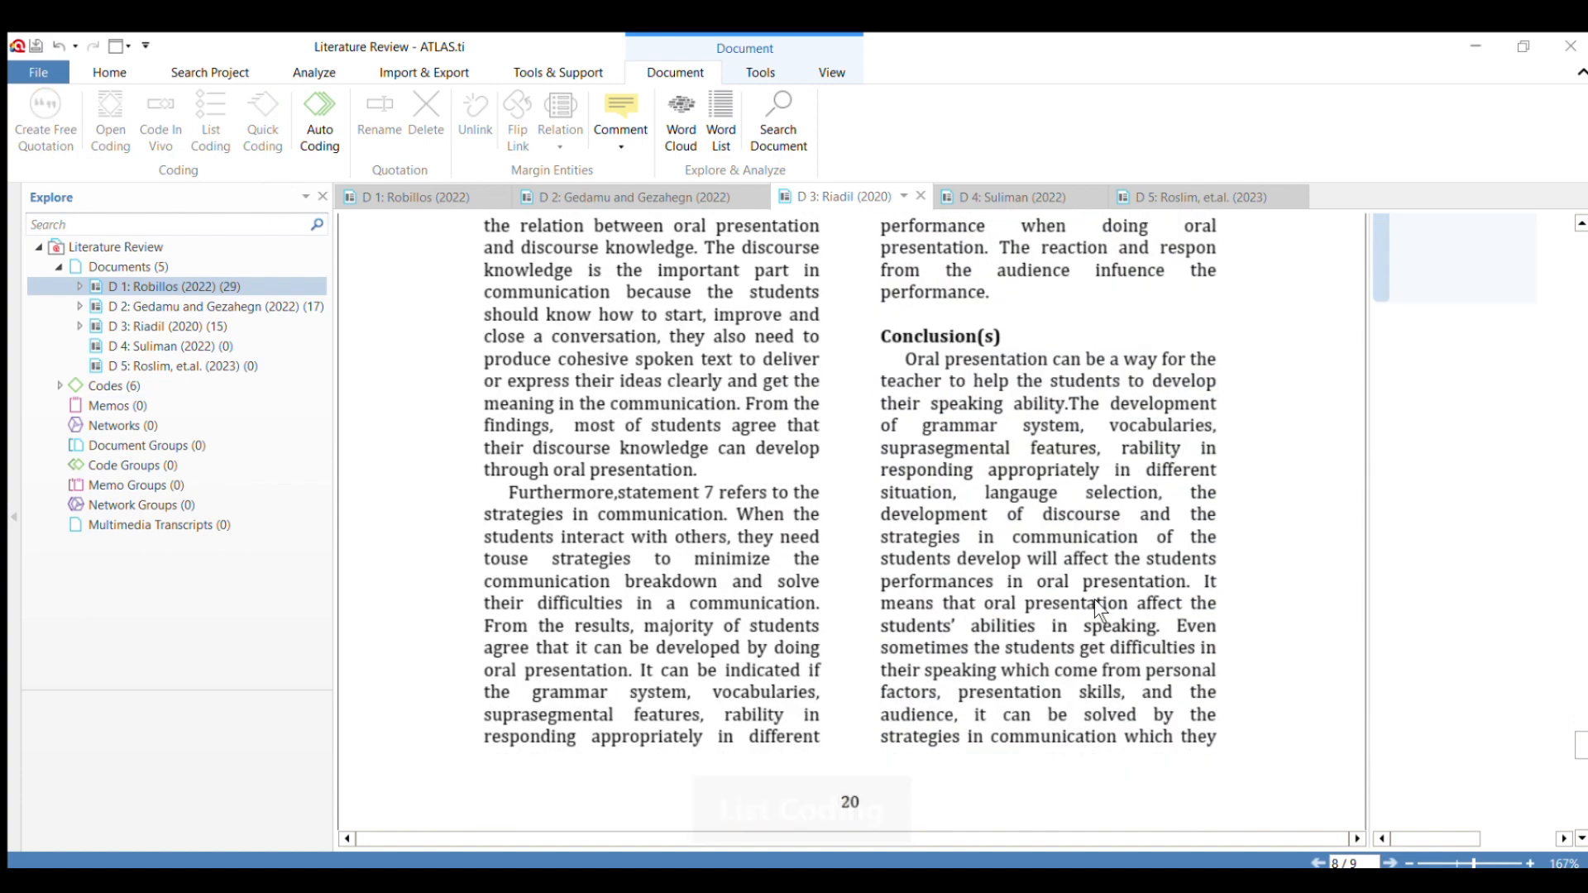
scroll(1094, 599, "down", 6)
scroll(1094, 599, "down", 4)
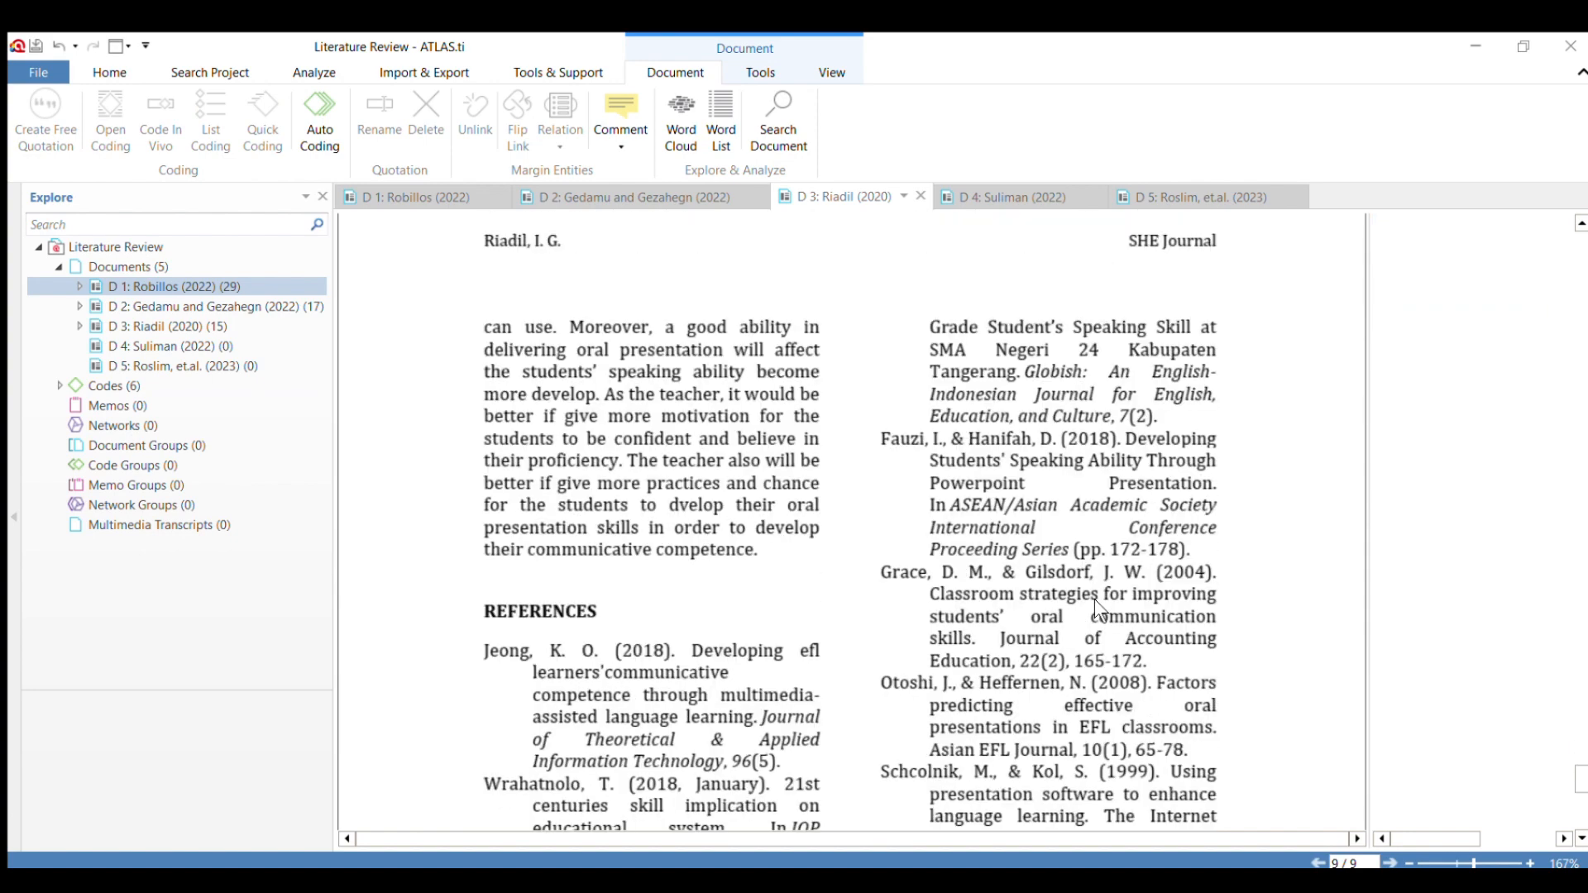
scroll(1097, 598, "up", 16)
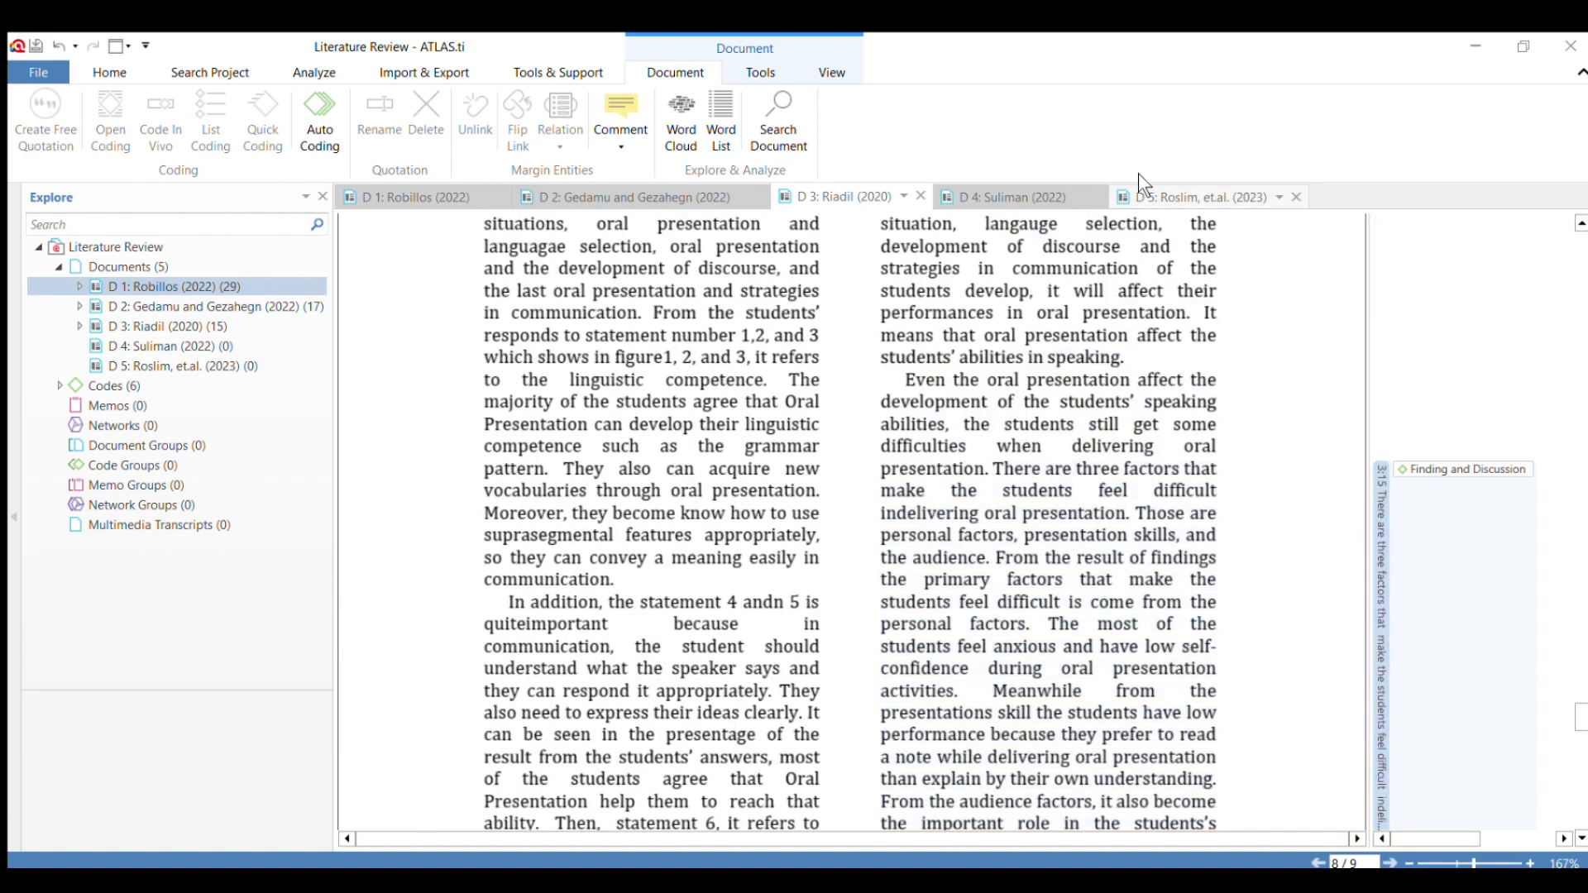
Open document D 4 and apply the code "Finding and Discussion" to its abstract from "The results are enlightening" to "become active learners.".
left_click(960, 188)
scroll(717, 547, "down", 8)
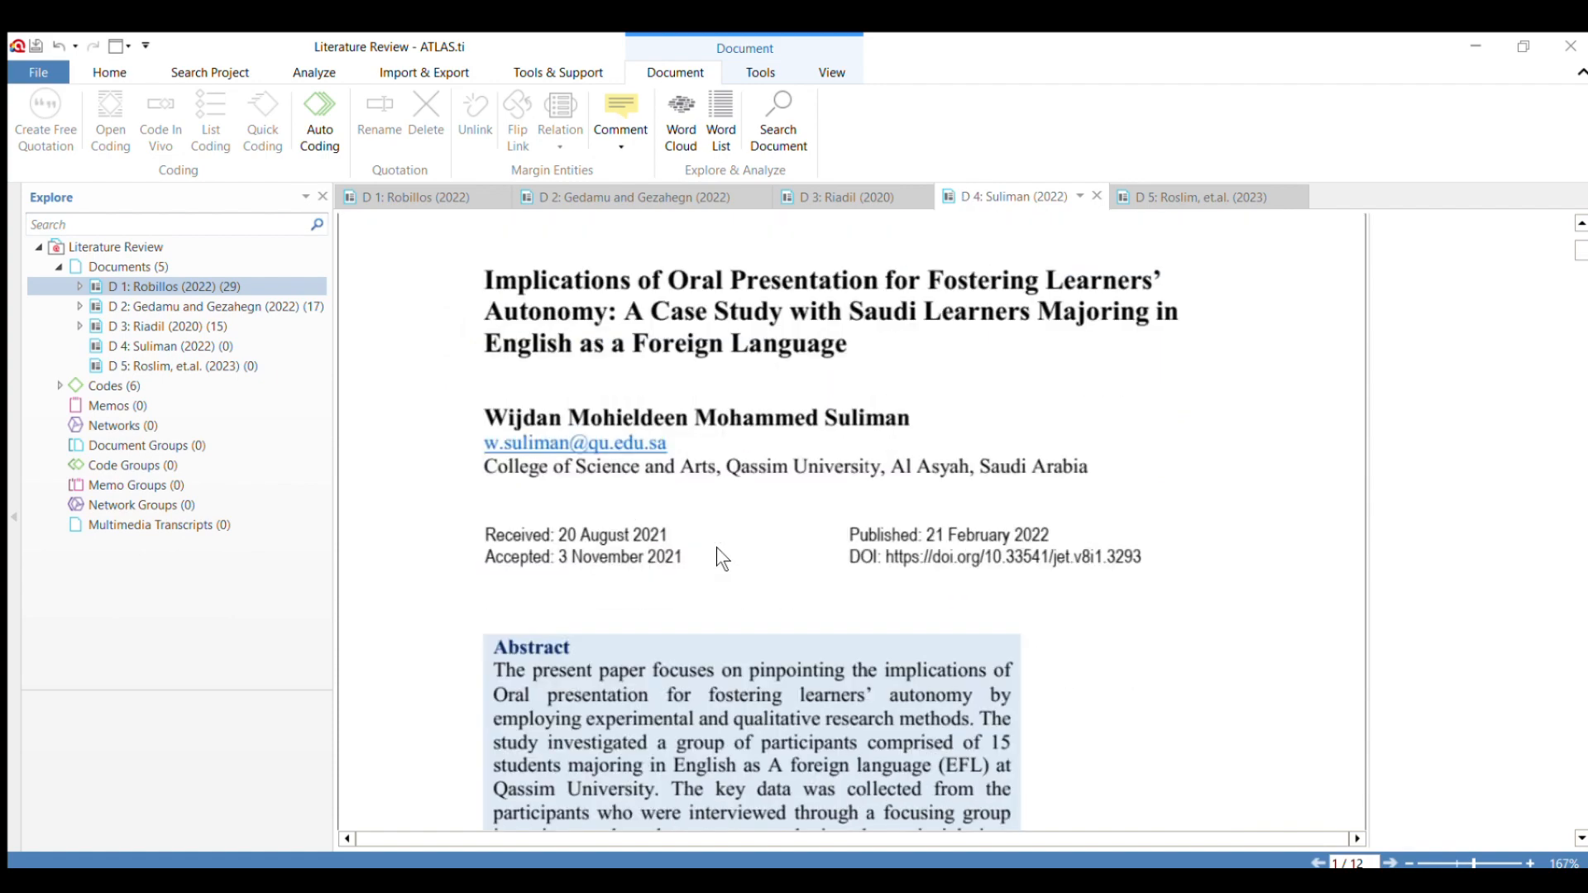
scroll(716, 510, "up", 3)
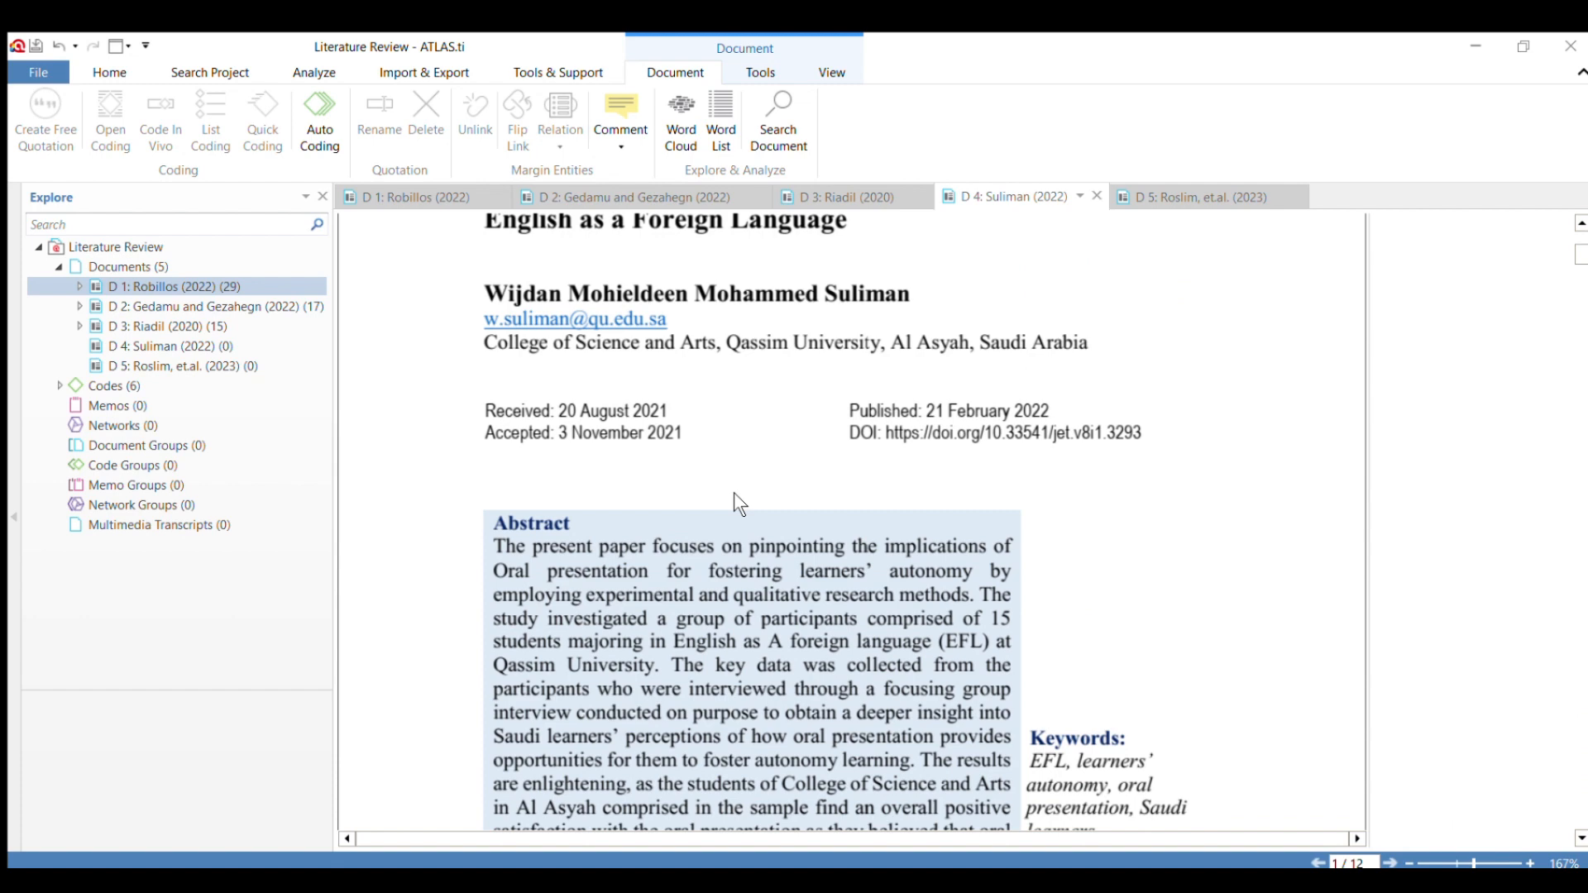
scroll(733, 497, "down", 3)
scroll(734, 497, "up", 3)
scroll(733, 497, "down", 3)
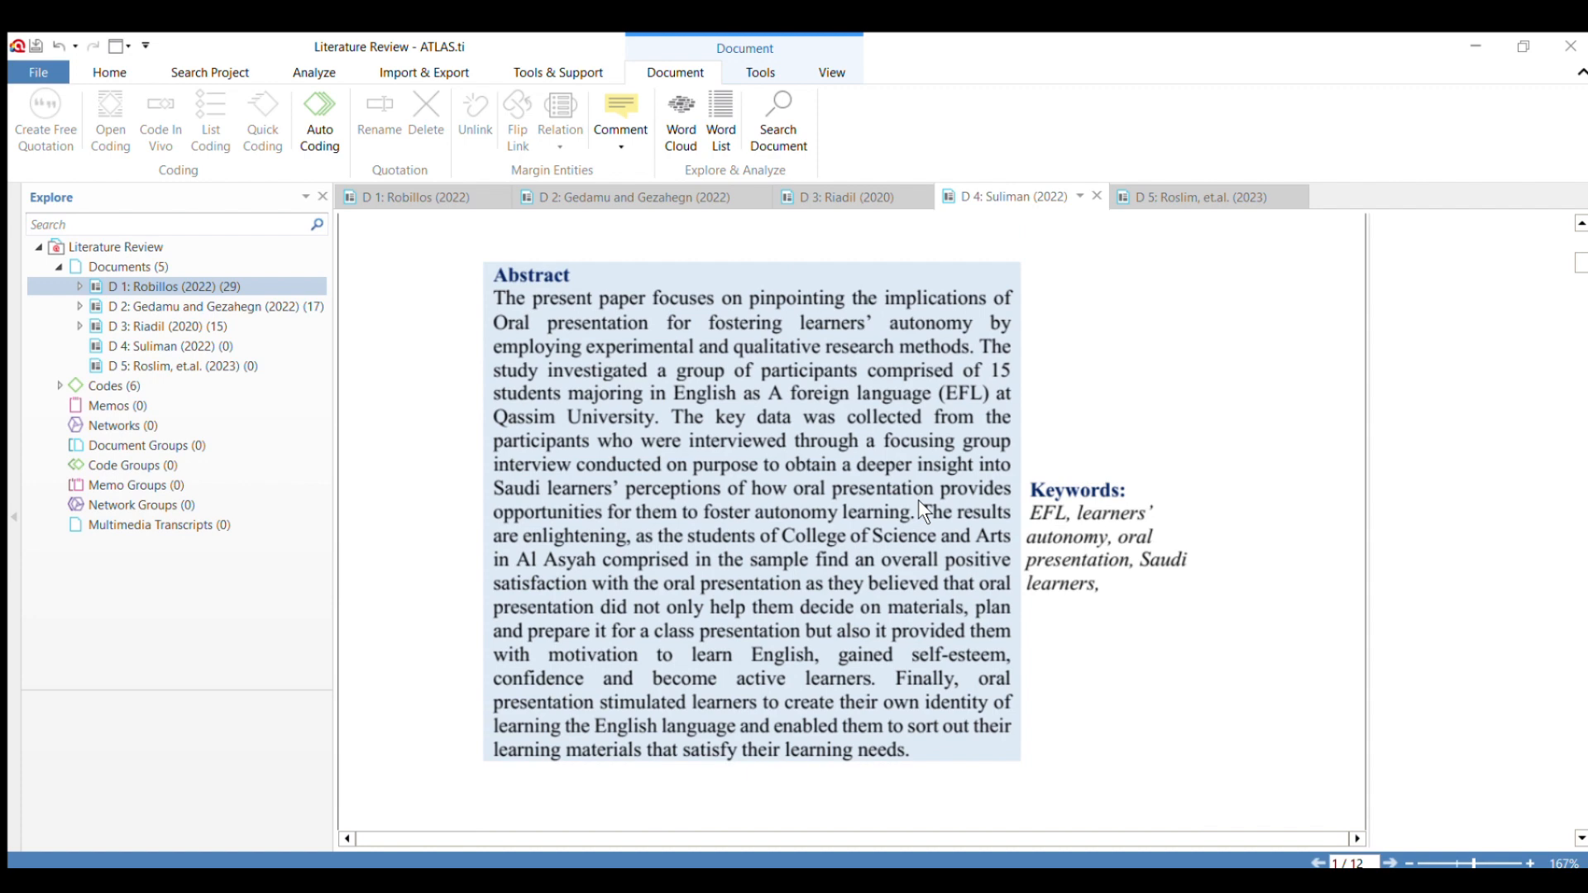
mouse_move(920, 509)
left_mouse_down()
mouse_move(963, 571)
mouse_move(892, 589)
mouse_move(889, 633)
mouse_move(864, 661)
mouse_move(742, 679)
mouse_move(856, 702)
mouse_move(890, 691)
mouse_move(871, 677)
left_mouse_up()
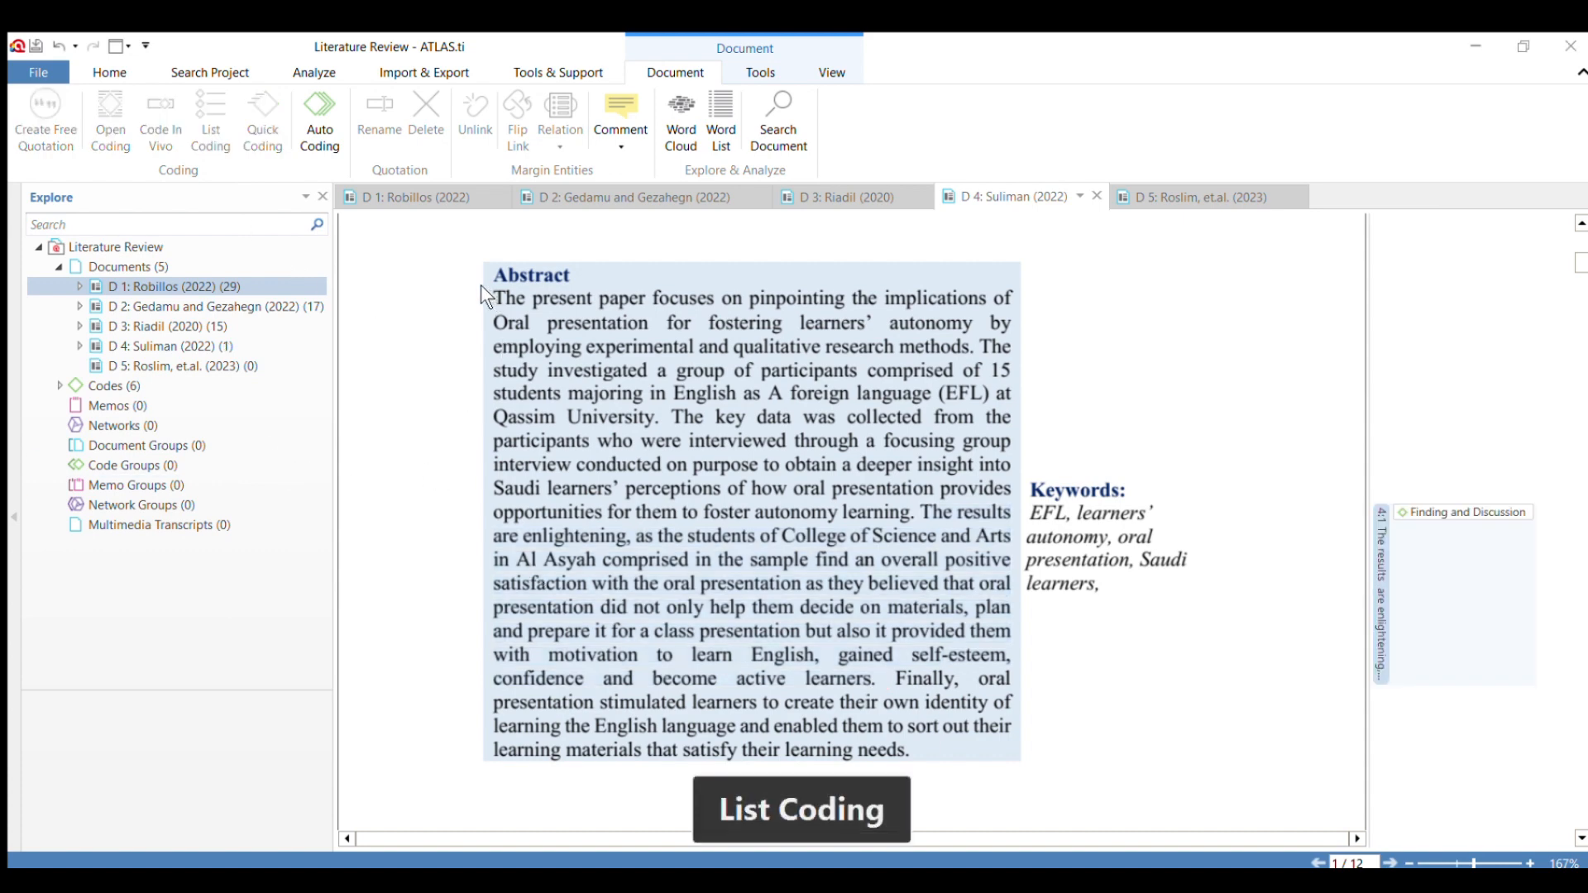
Apply the code "Historical Background" to the abstract's opening sentence and the code "Method" to "qualitative research methods.".
left_click_drag(494, 298, 962, 351)
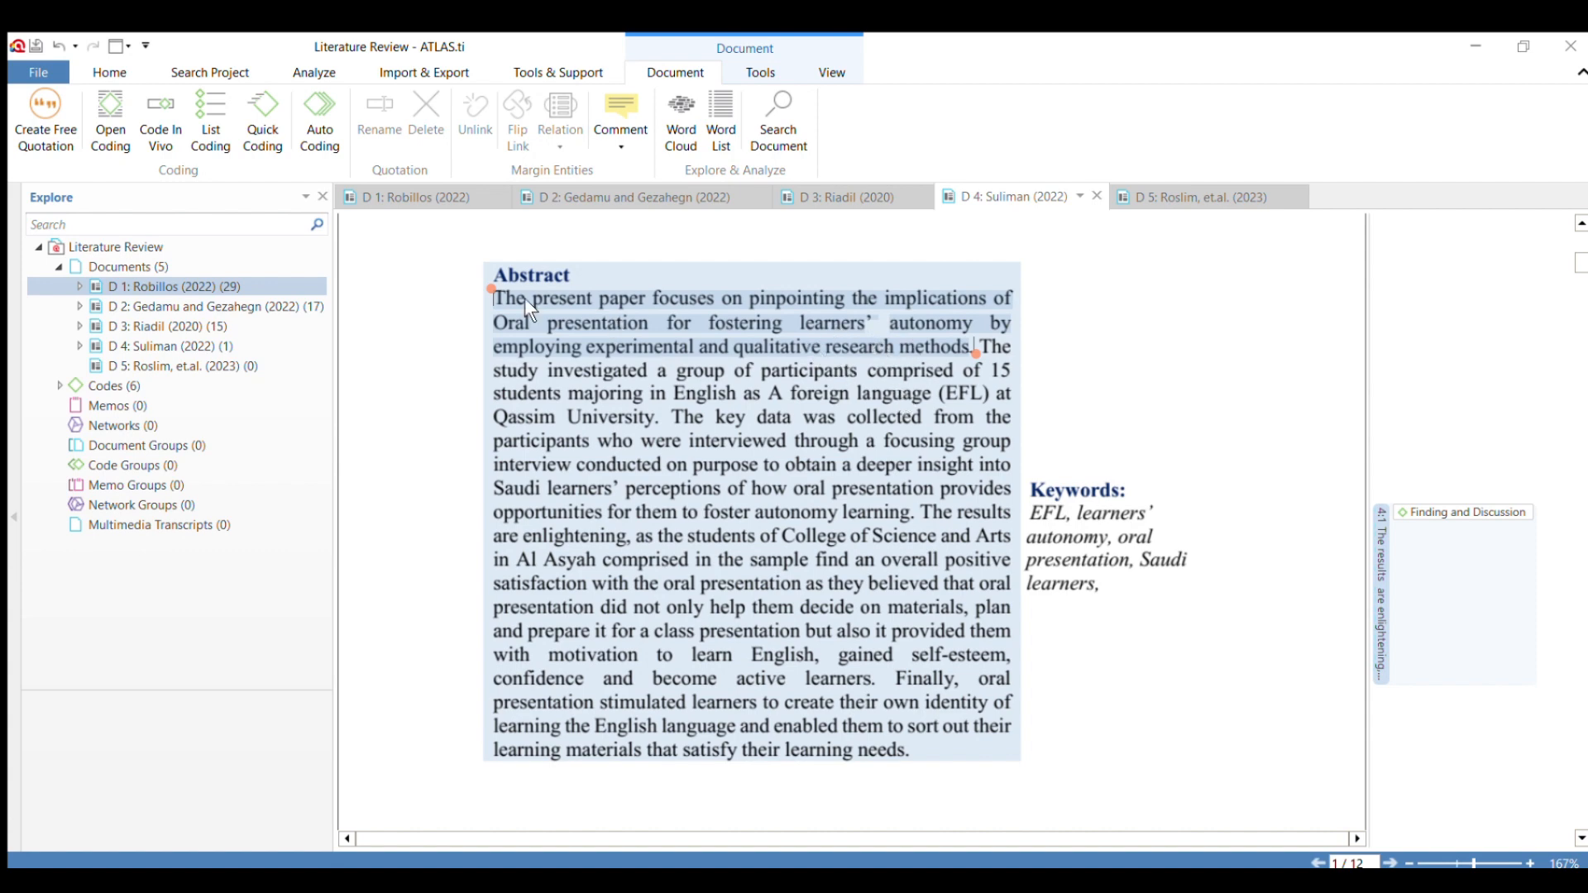
left_click(483, 300)
left_click_drag(492, 300, 700, 351)
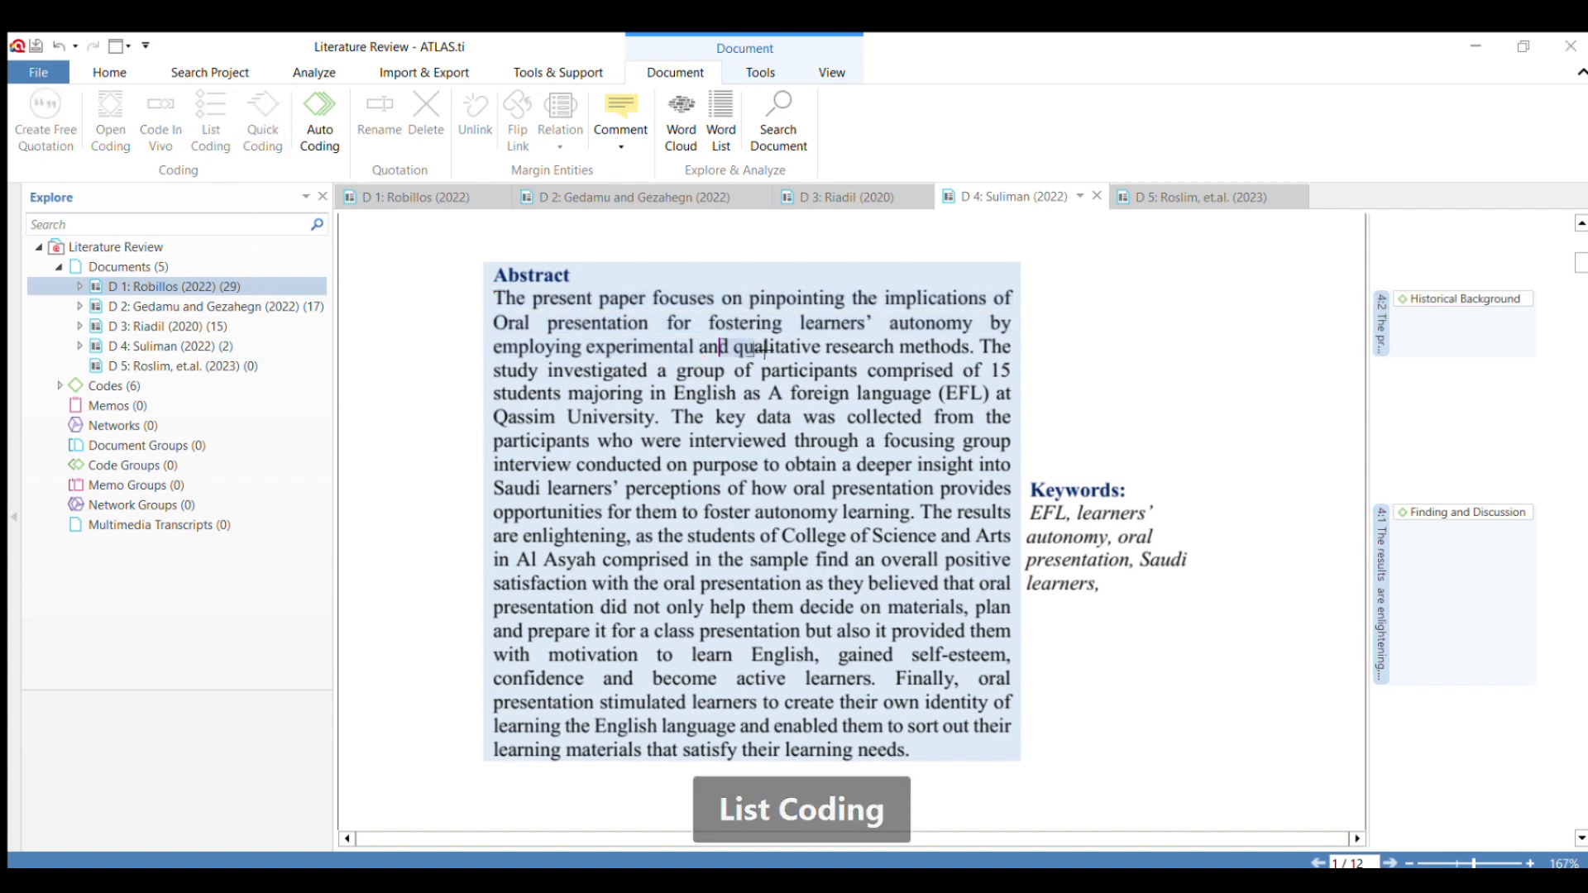
left_click_drag(764, 351, 972, 355)
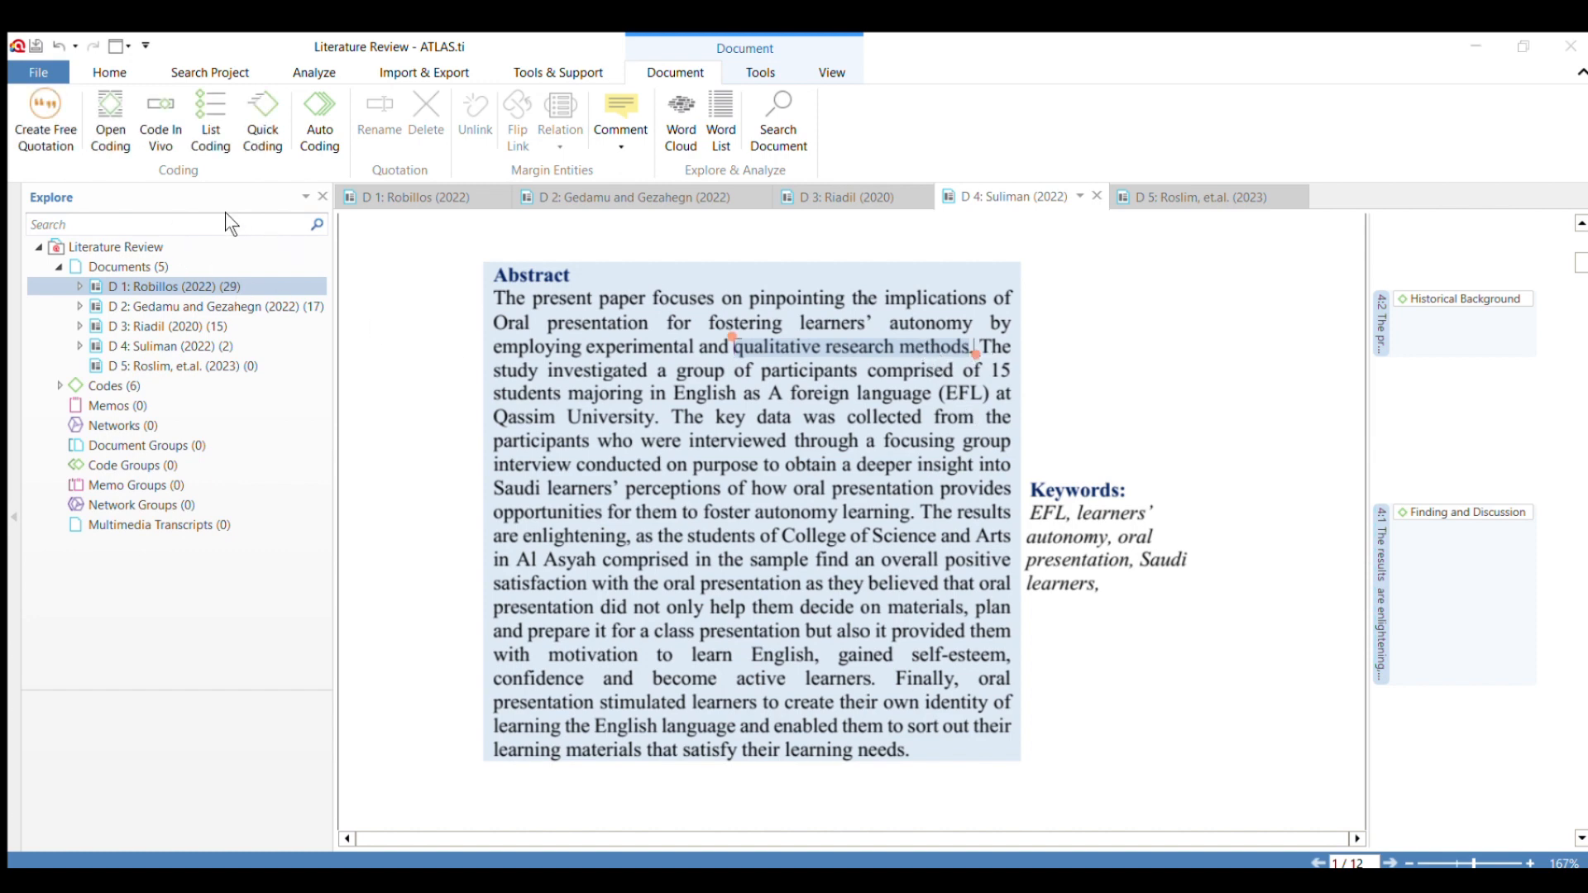
left_click(281, 380)
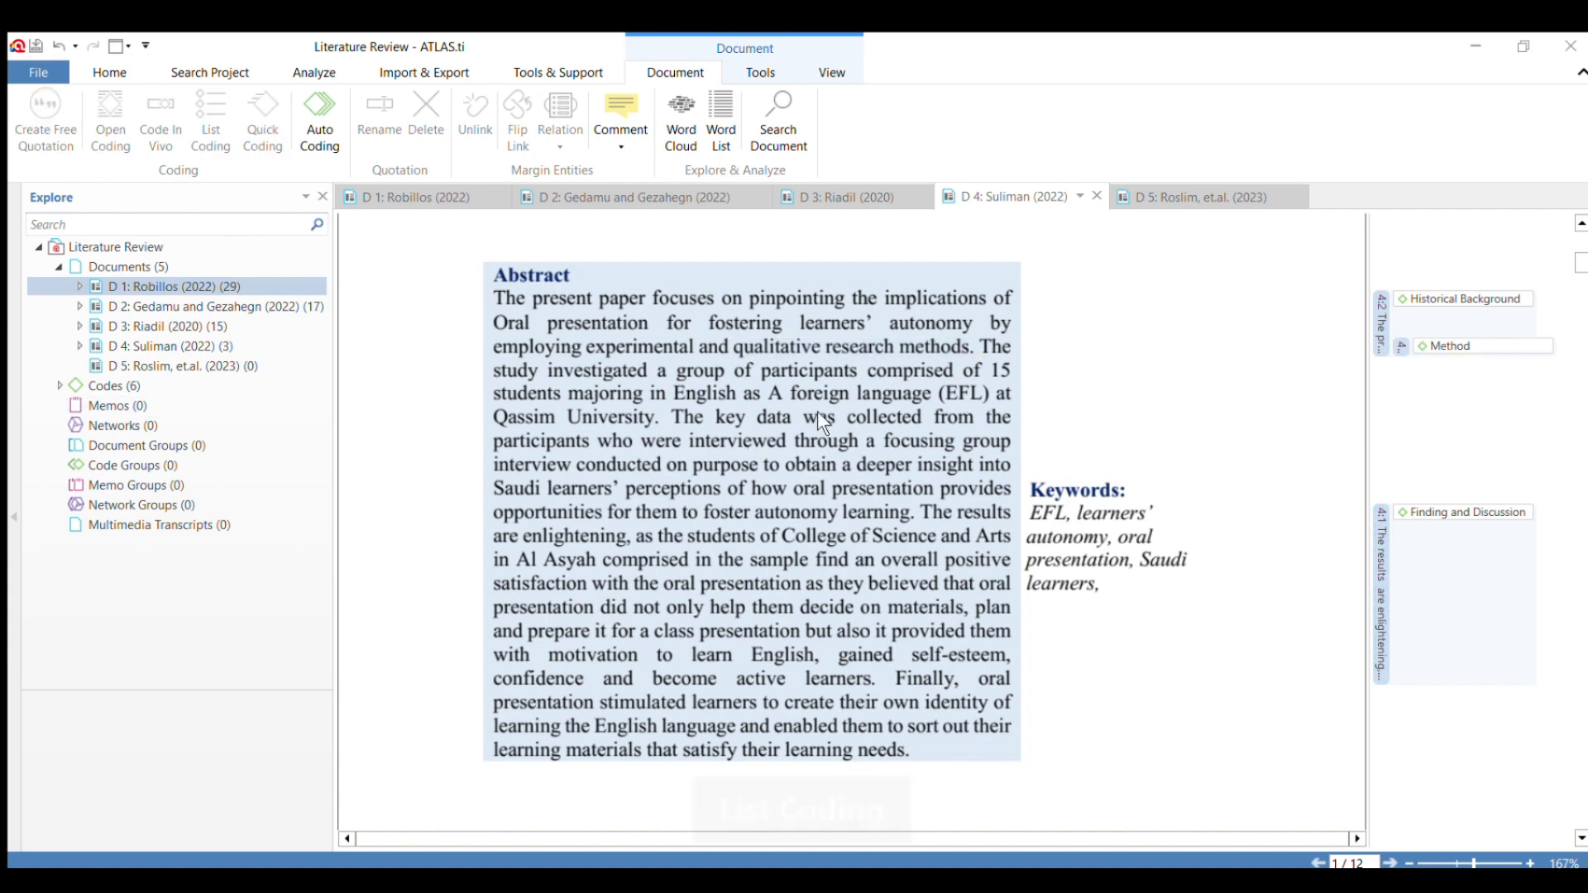
Code the Introduction paragraph without its heading, from "When teachers activate Oral presentation" to "give an effective presentation.".
scroll(657, 604, "down", 5)
scroll(660, 571, "down", 2)
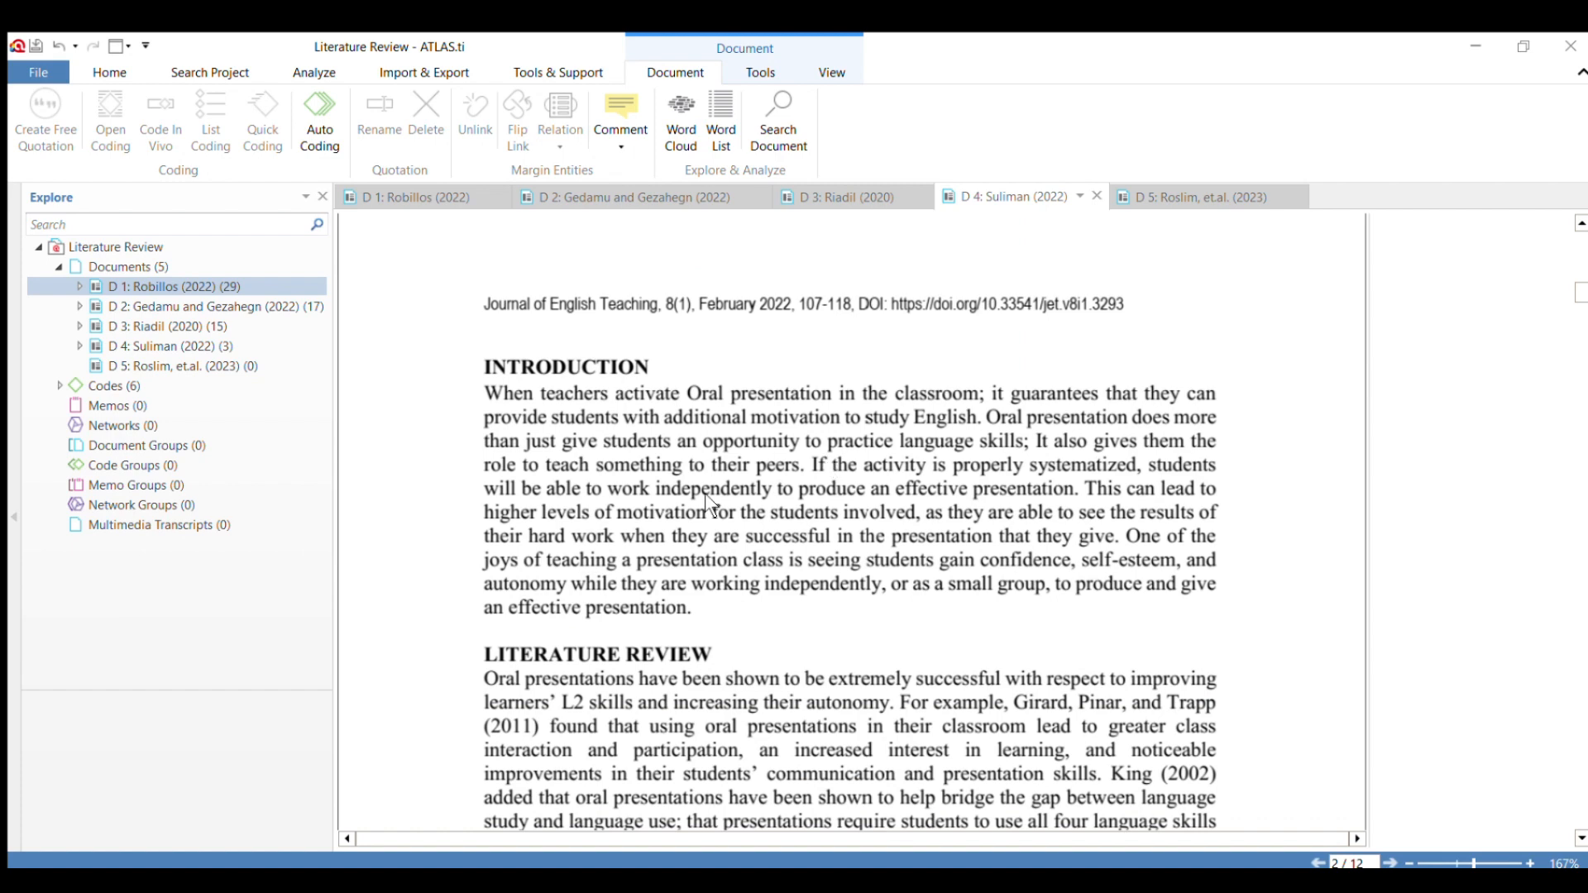
left_click_drag(470, 382, 701, 622)
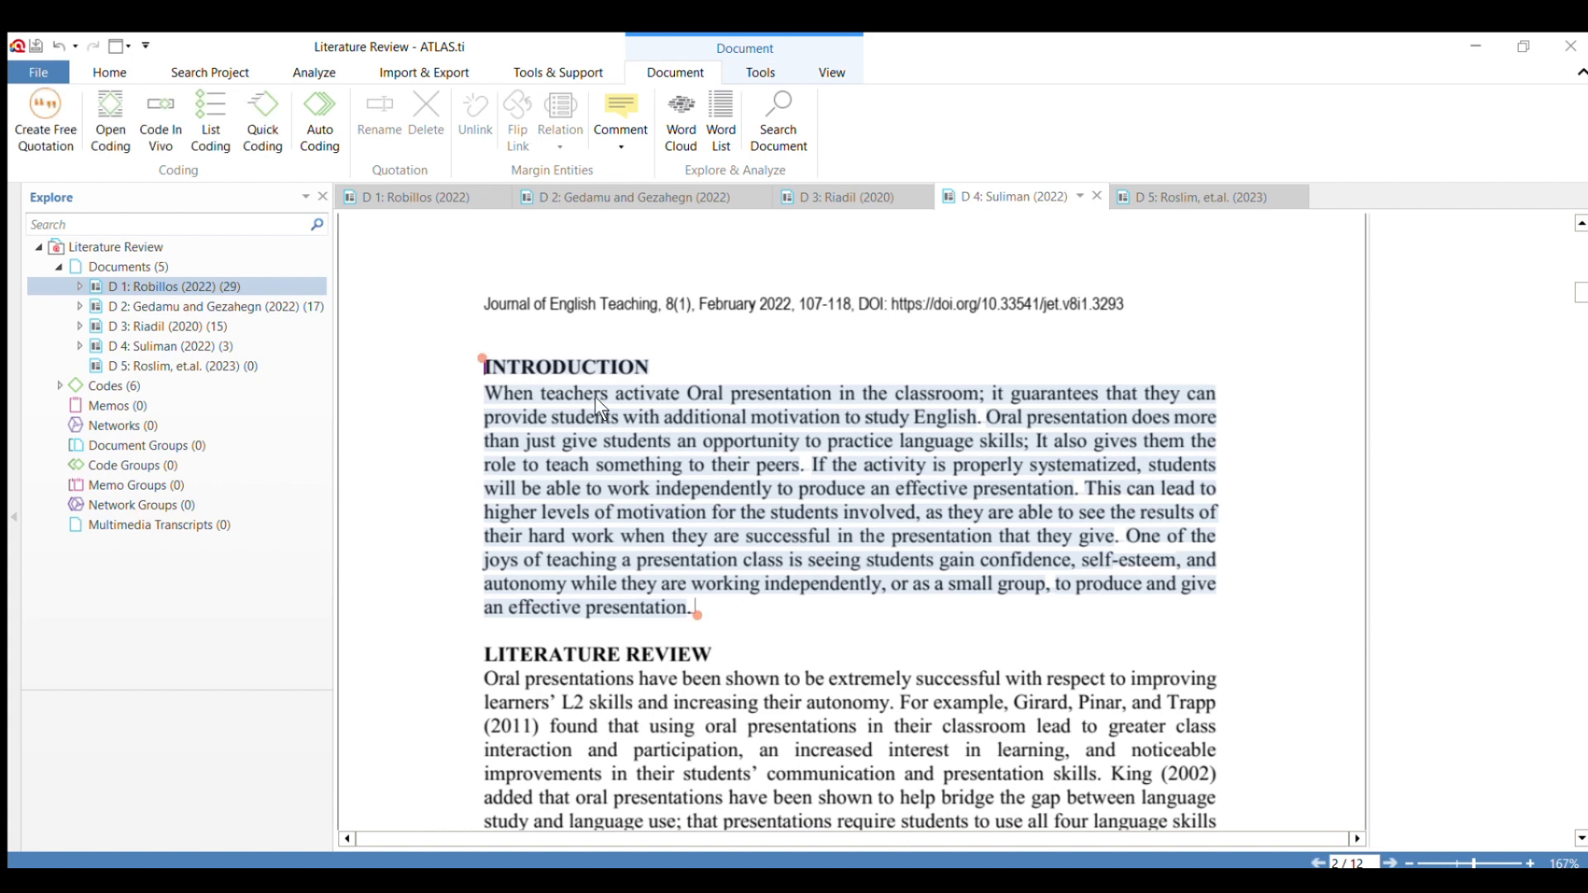
left_click(536, 410)
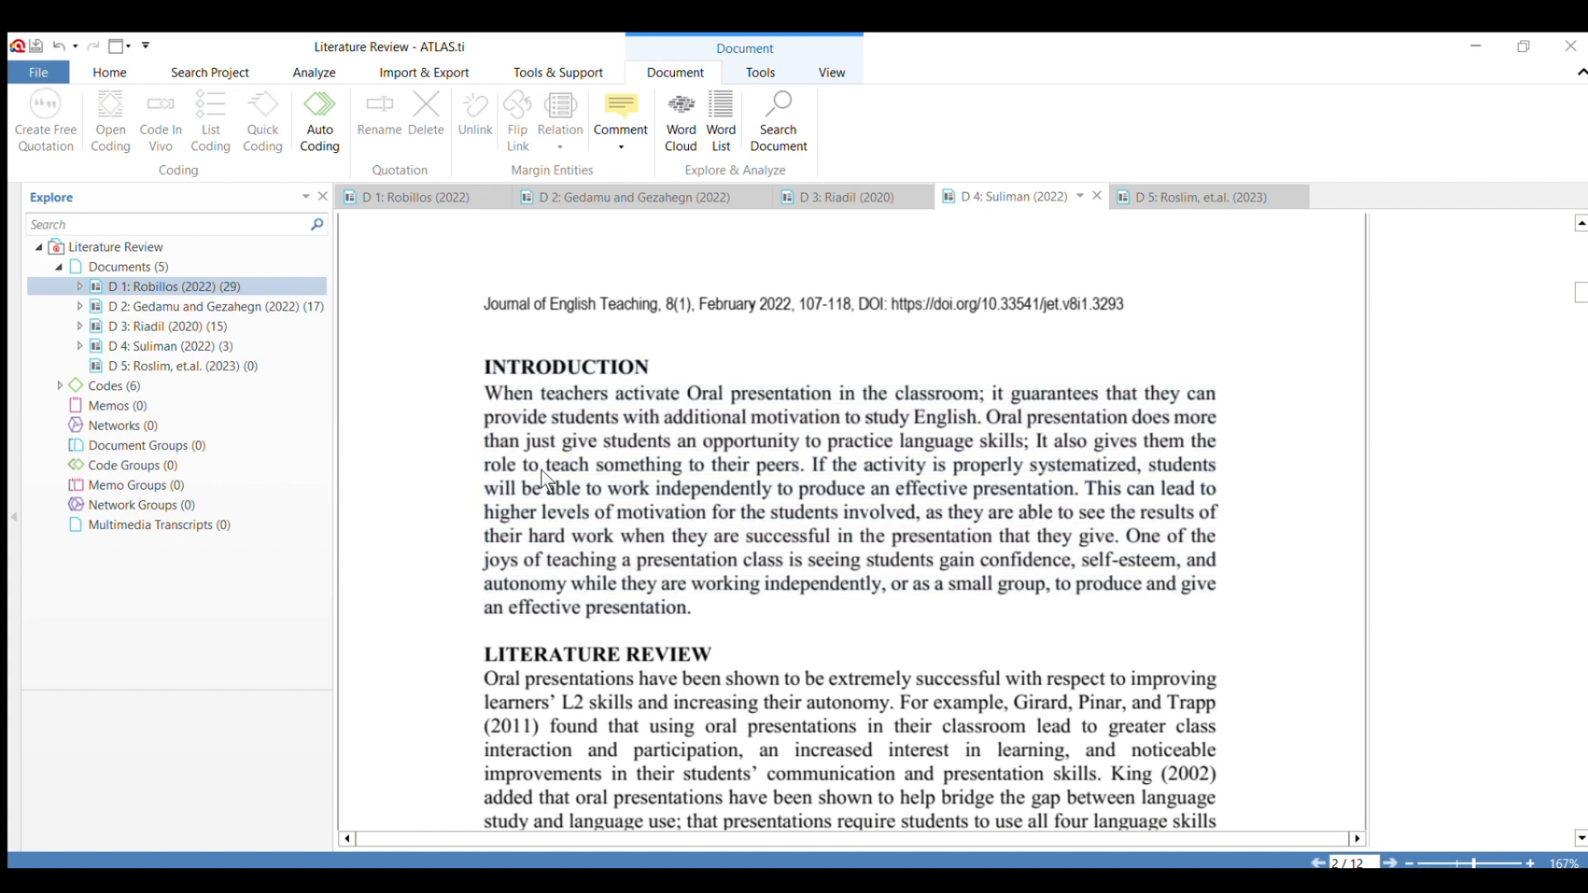
left_click_drag(485, 394, 705, 623)
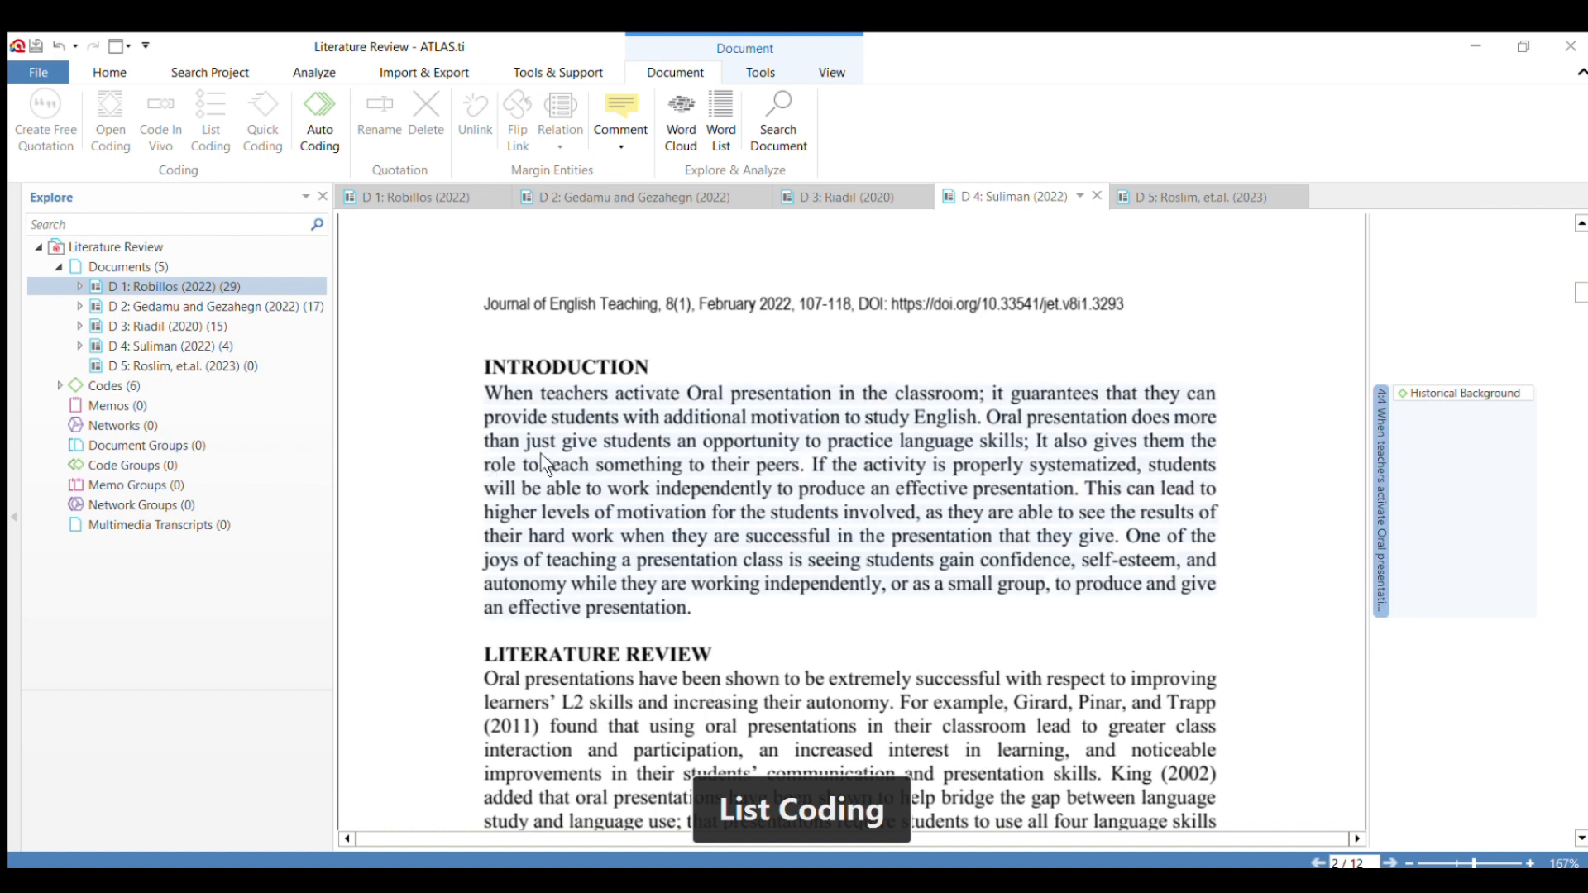
Code the heading "The Benefits of Using Oral Presentation in the Language Classroom" together with its first paragraph.
scroll(539, 454, "down", 5)
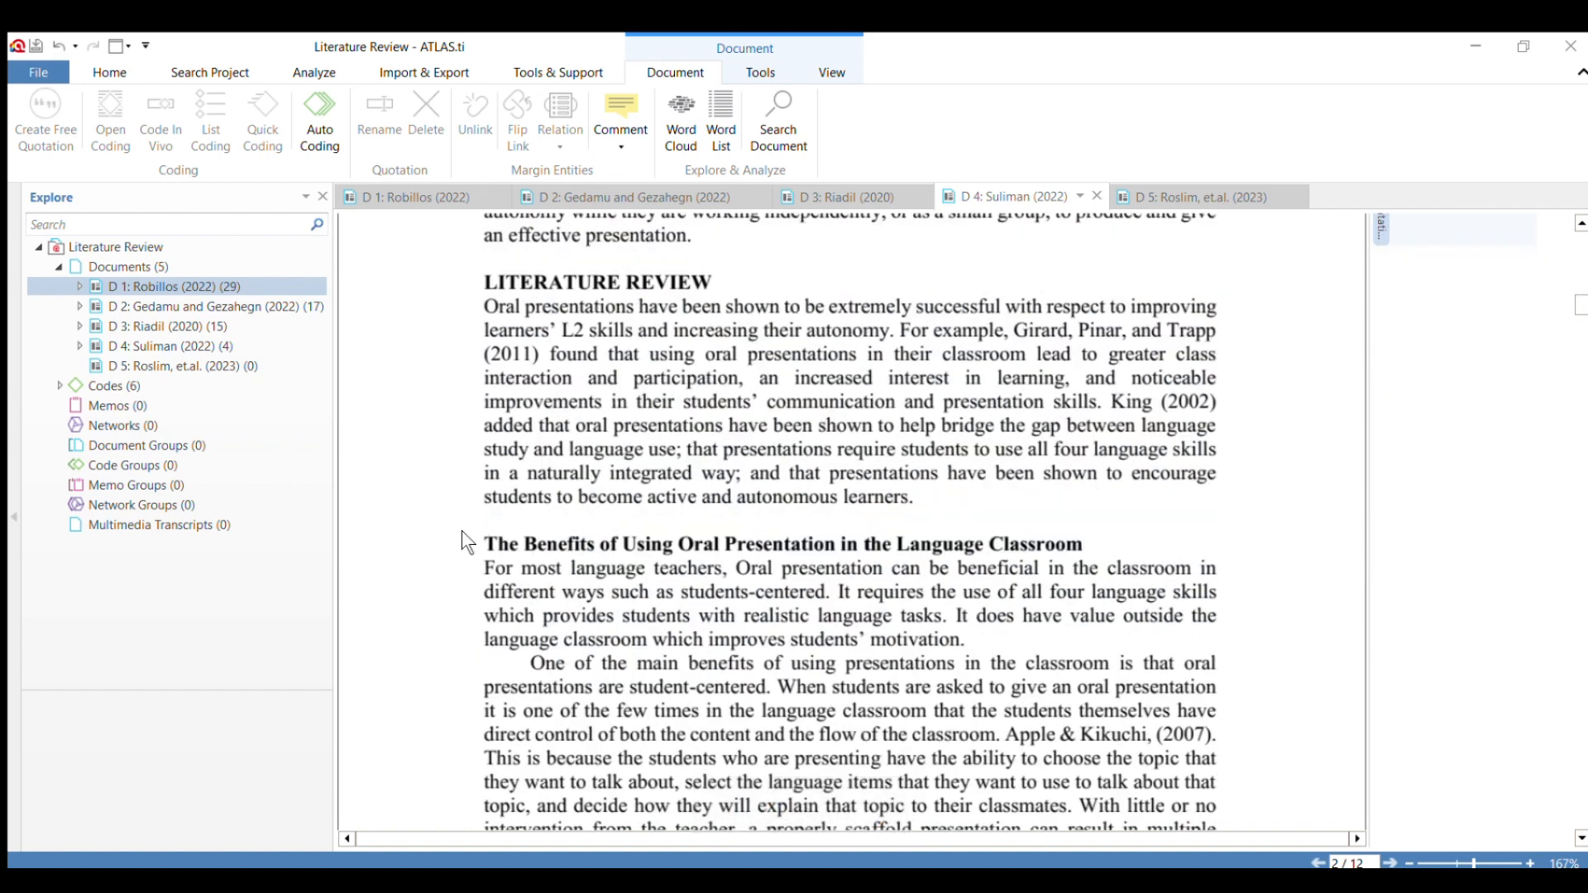
left_click_drag(462, 533, 1067, 546)
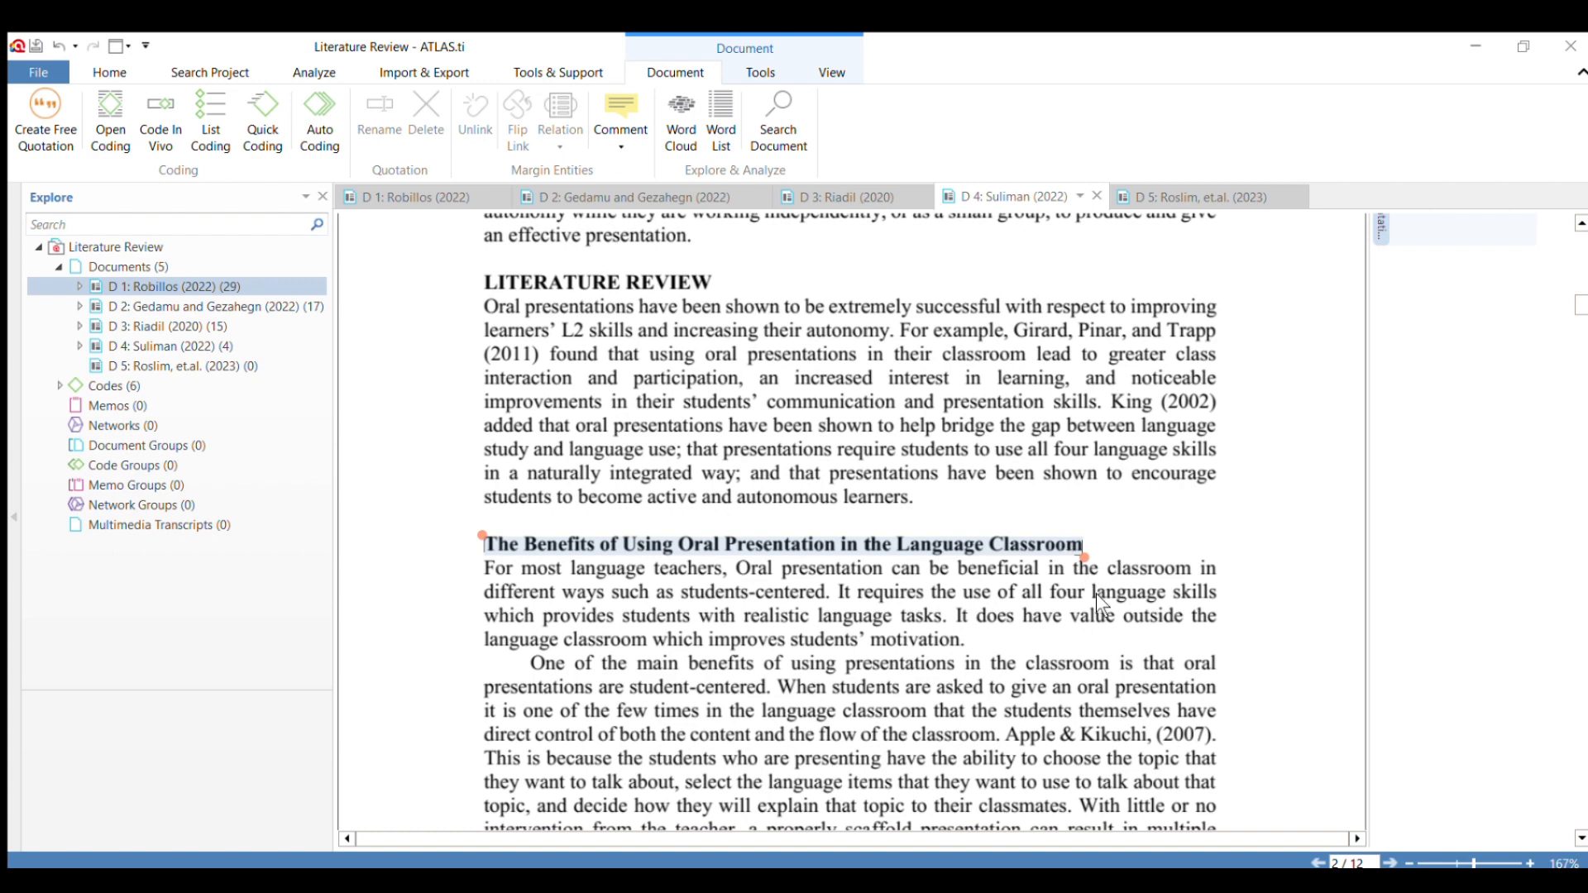
left_click(925, 647)
scroll(573, 592, "down", 3)
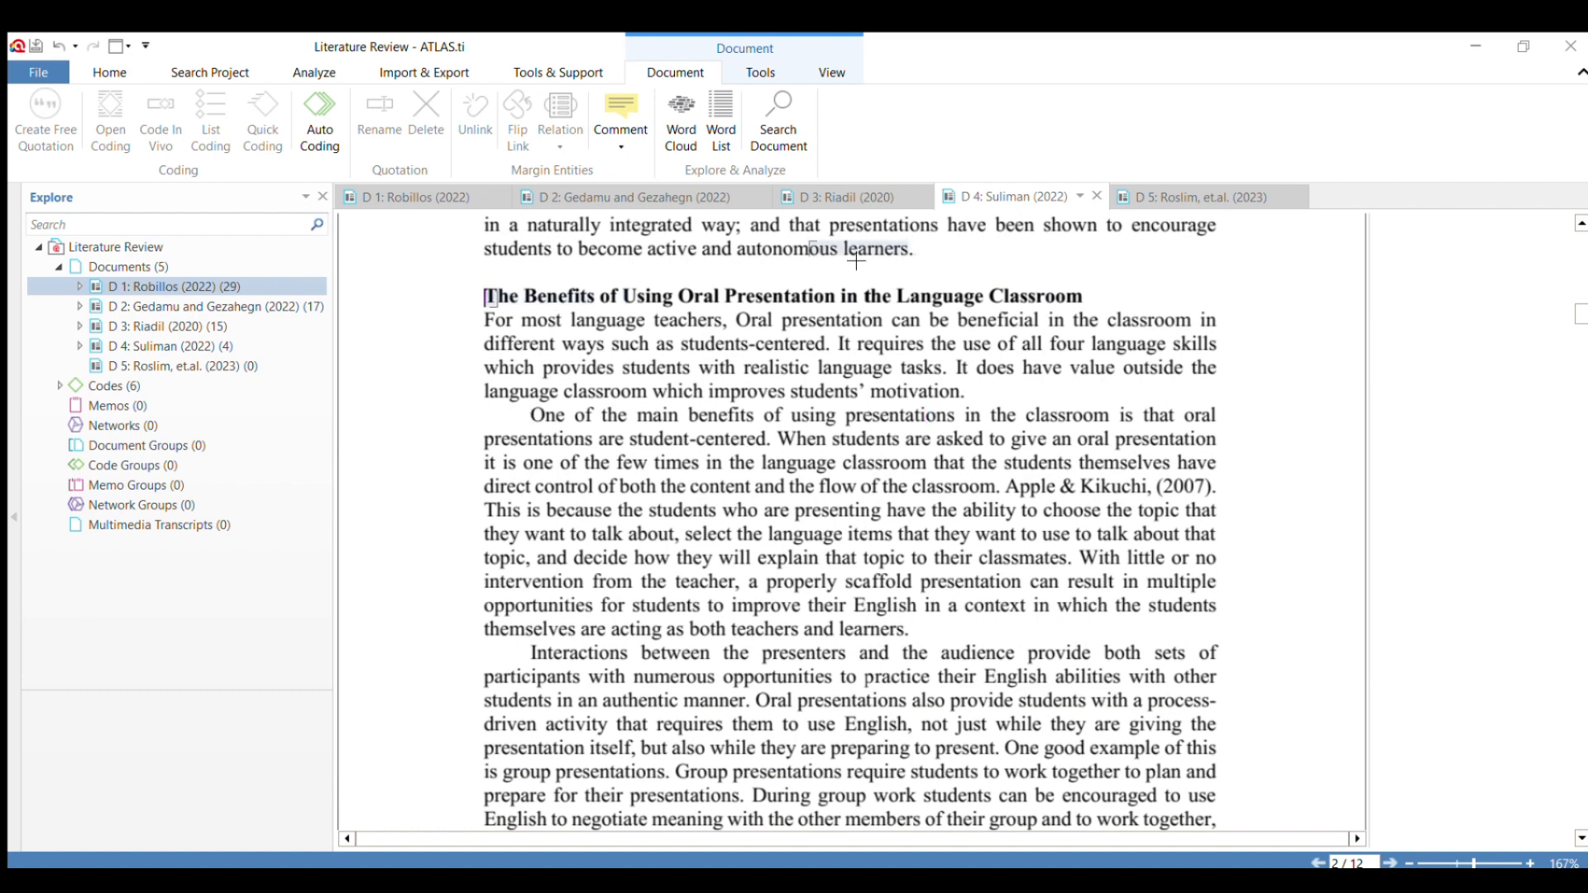
left_click_drag(483, 295, 974, 389)
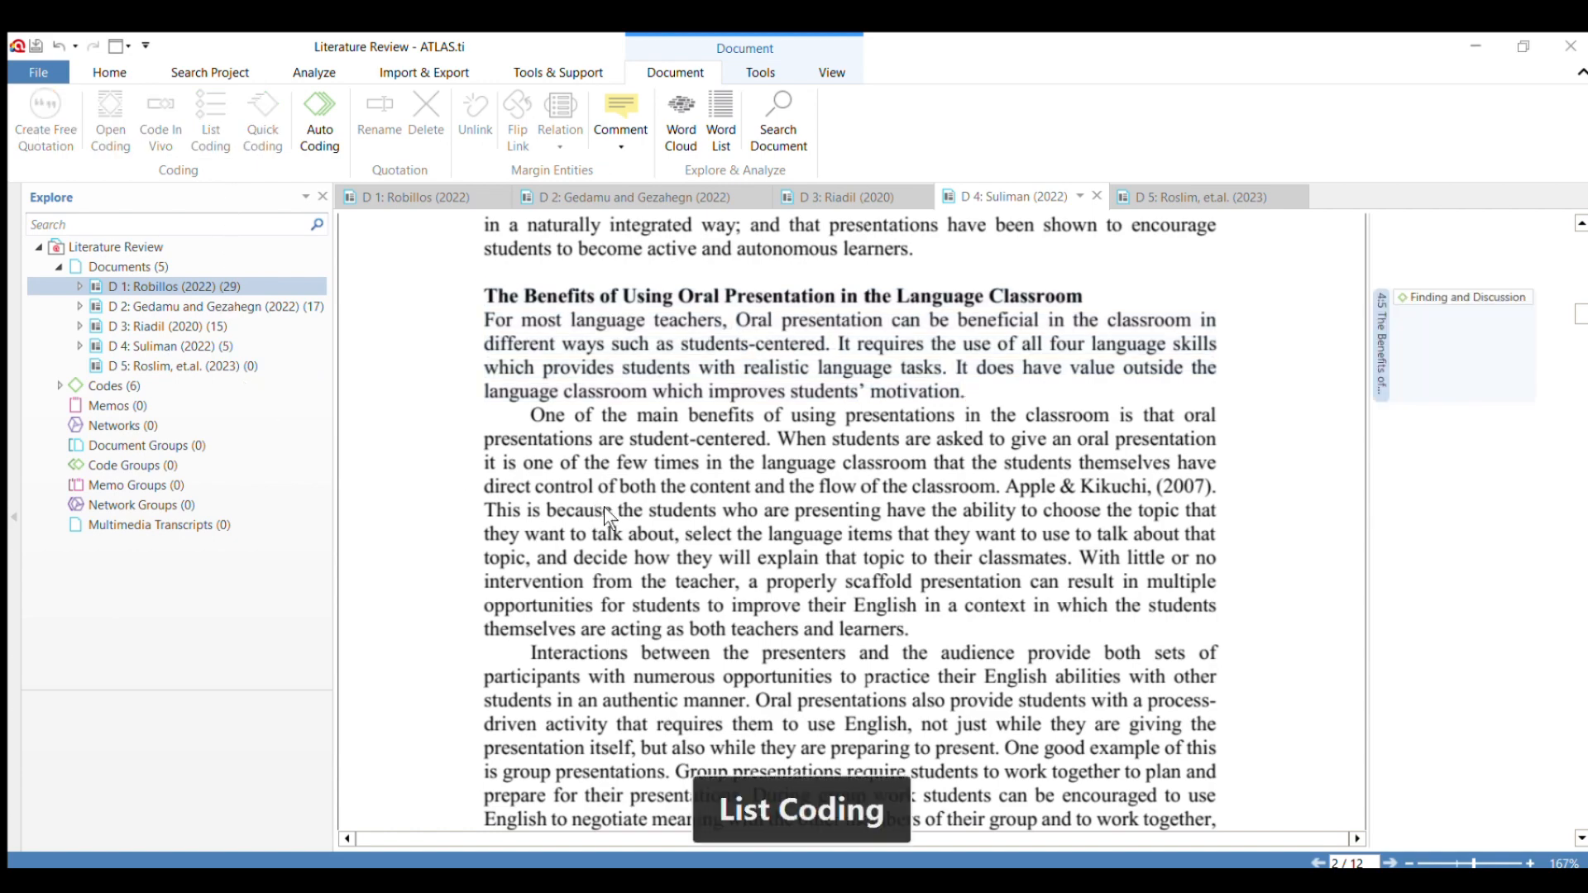
Code the heading "Learners Autonomy" together with its first paragraph, ending at "especially outside the classroom.".
scroll(599, 489, "down", 10)
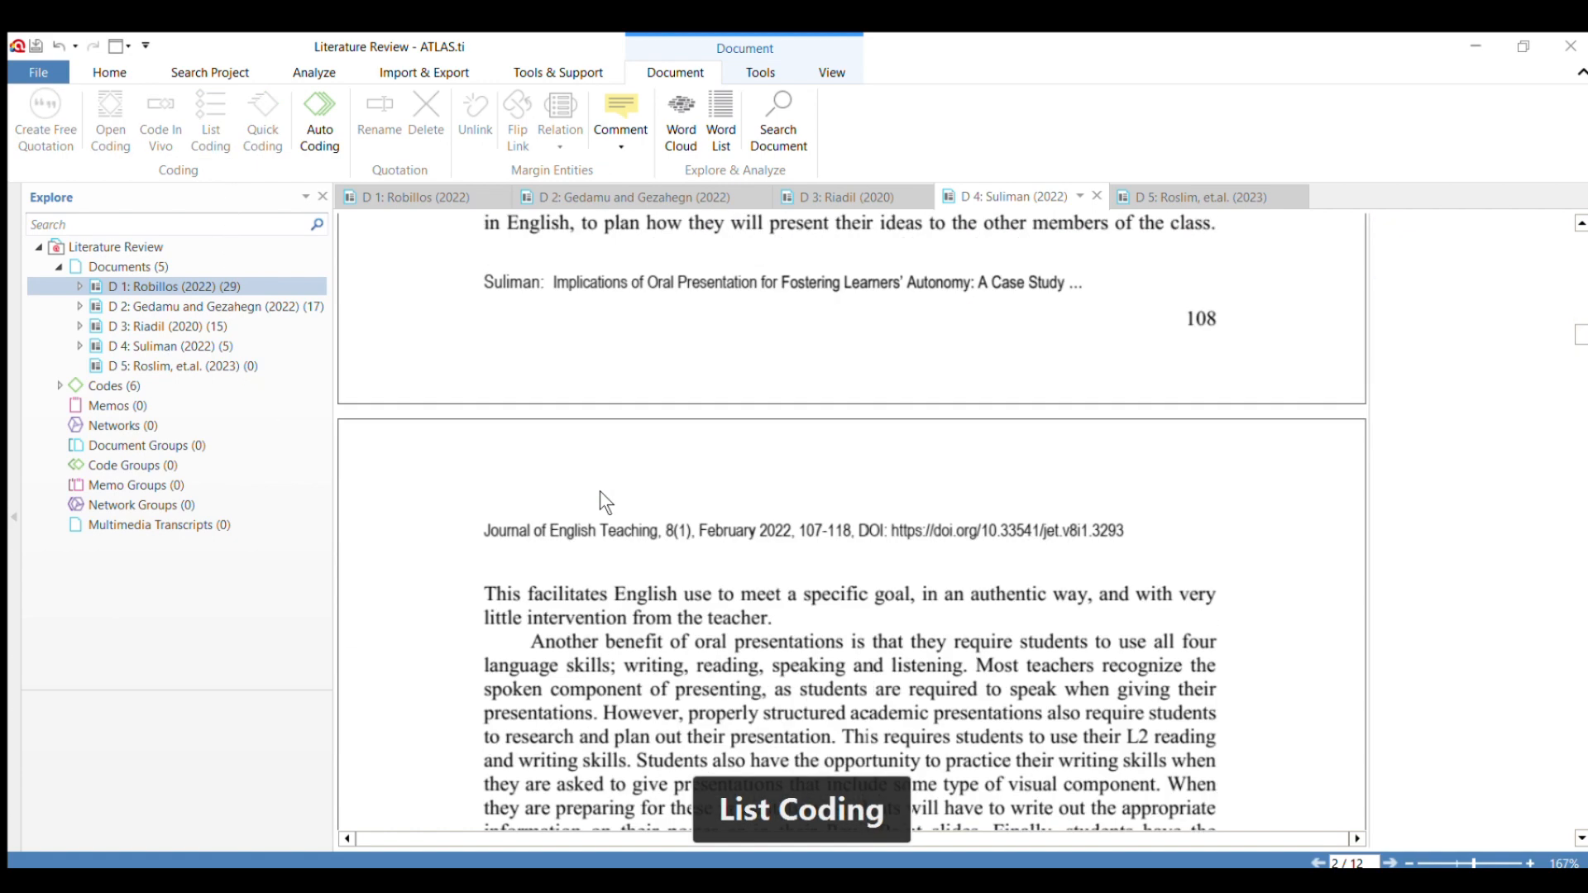
scroll(598, 490, "down", 10)
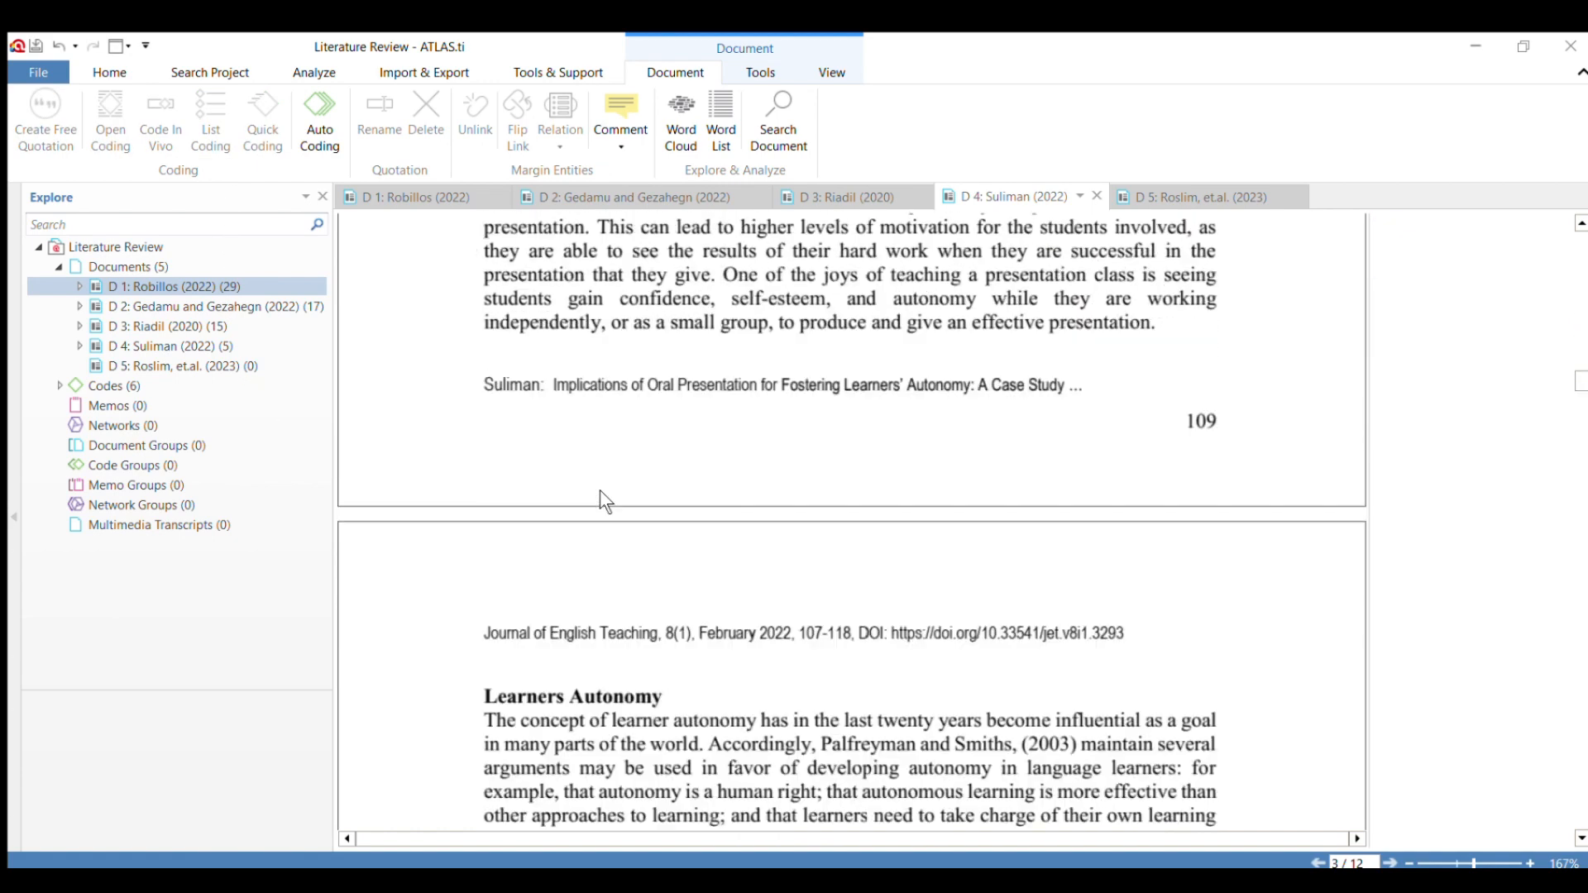
left_click_drag(483, 448, 1183, 604)
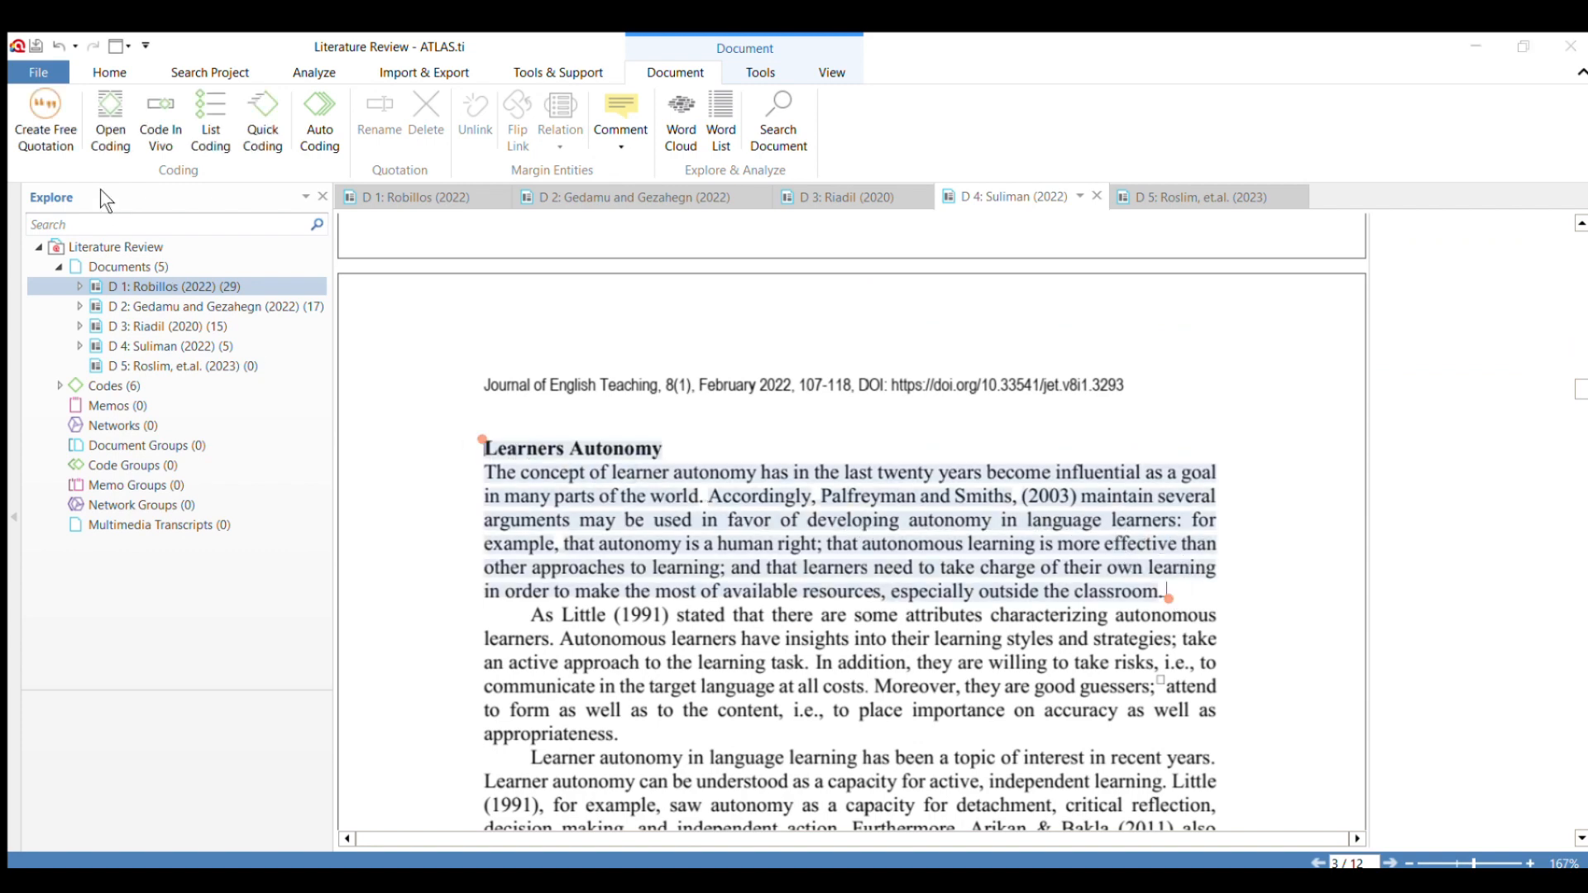
Apply the code "Finding and Discussion" to the "Oral Presentation" heading and its text up to "skills integration in the classroom.".
scroll(515, 455, "down", 15)
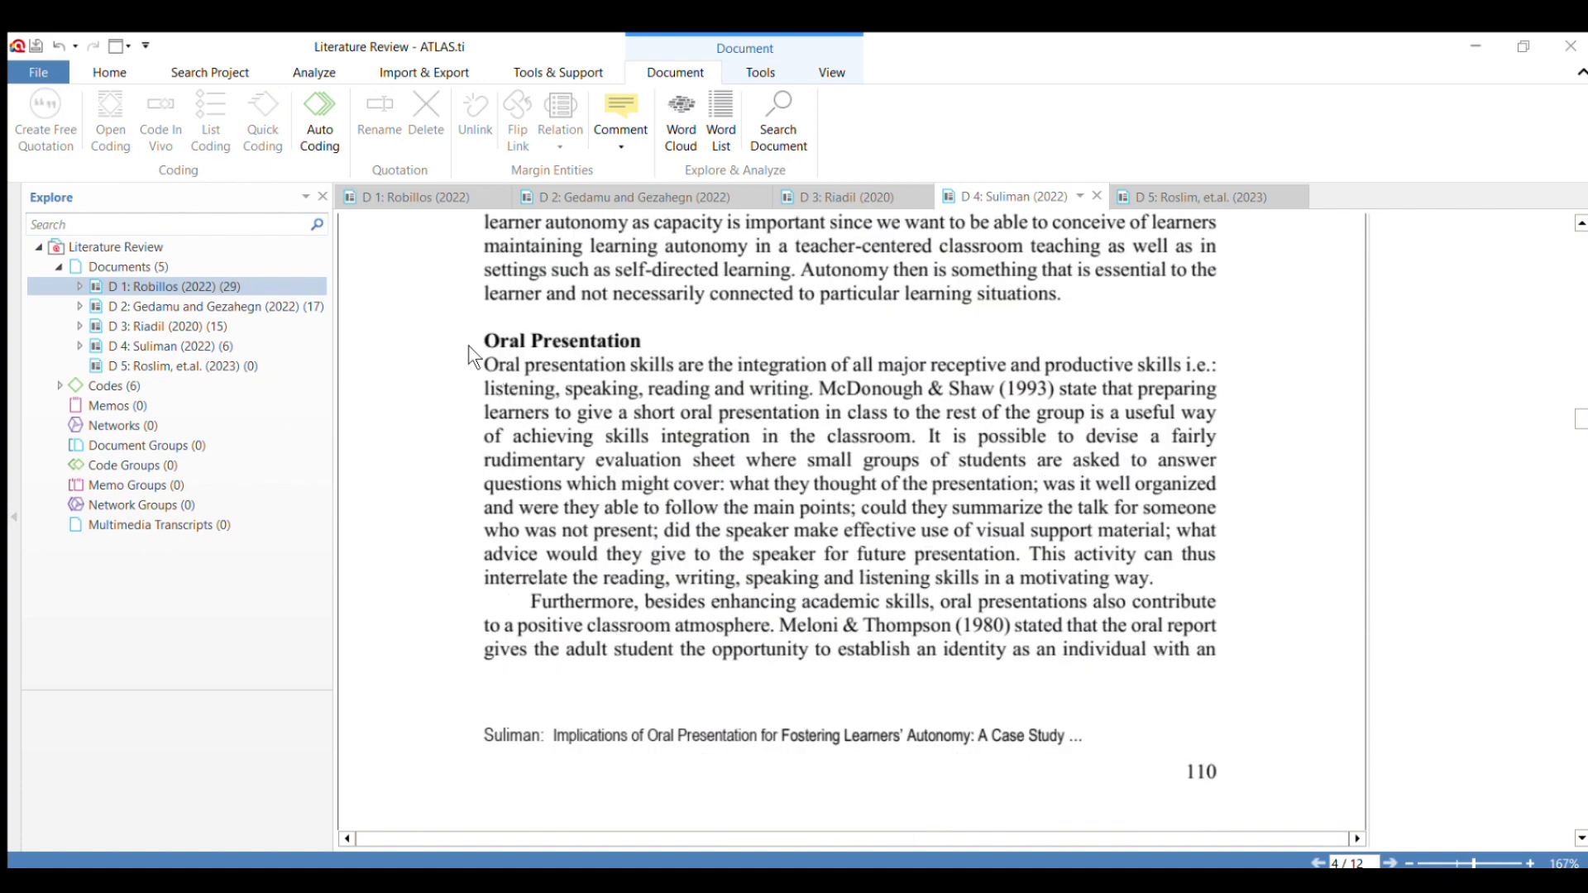
mouse_move(483, 340)
left_mouse_down()
mouse_move(761, 443)
mouse_move(908, 460)
mouse_move(907, 432)
left_mouse_up()
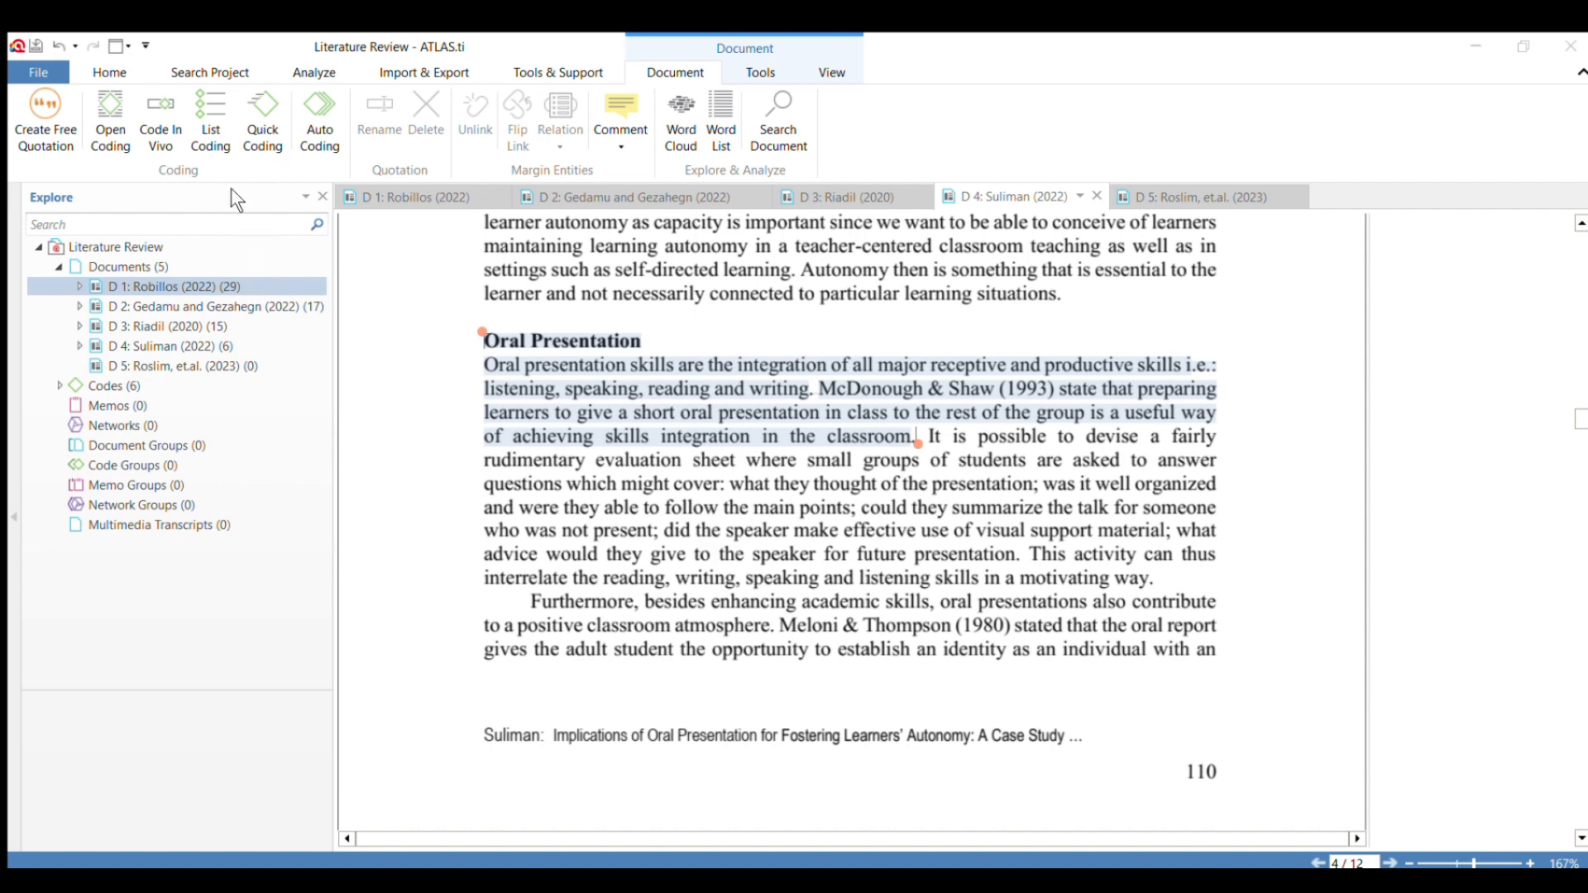
left_click(301, 413)
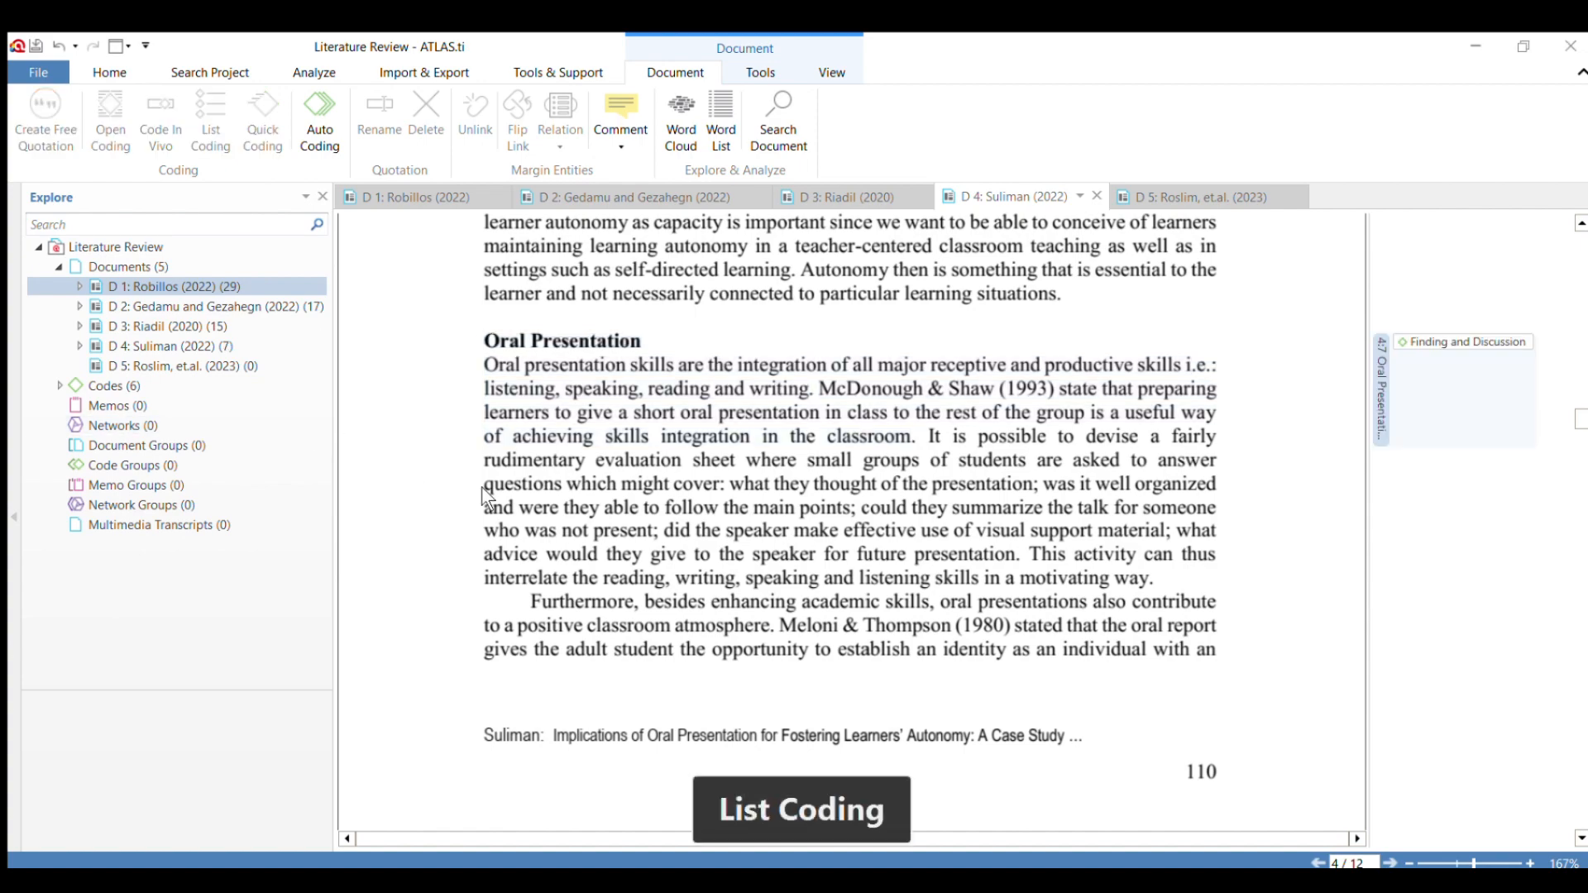
Select the two numbered research questions under "Questions of the Study" for coding, from "To what extent" to "reflected in learners' autonomy?".
scroll(542, 450, "down", 6)
scroll(543, 449, "down", 3)
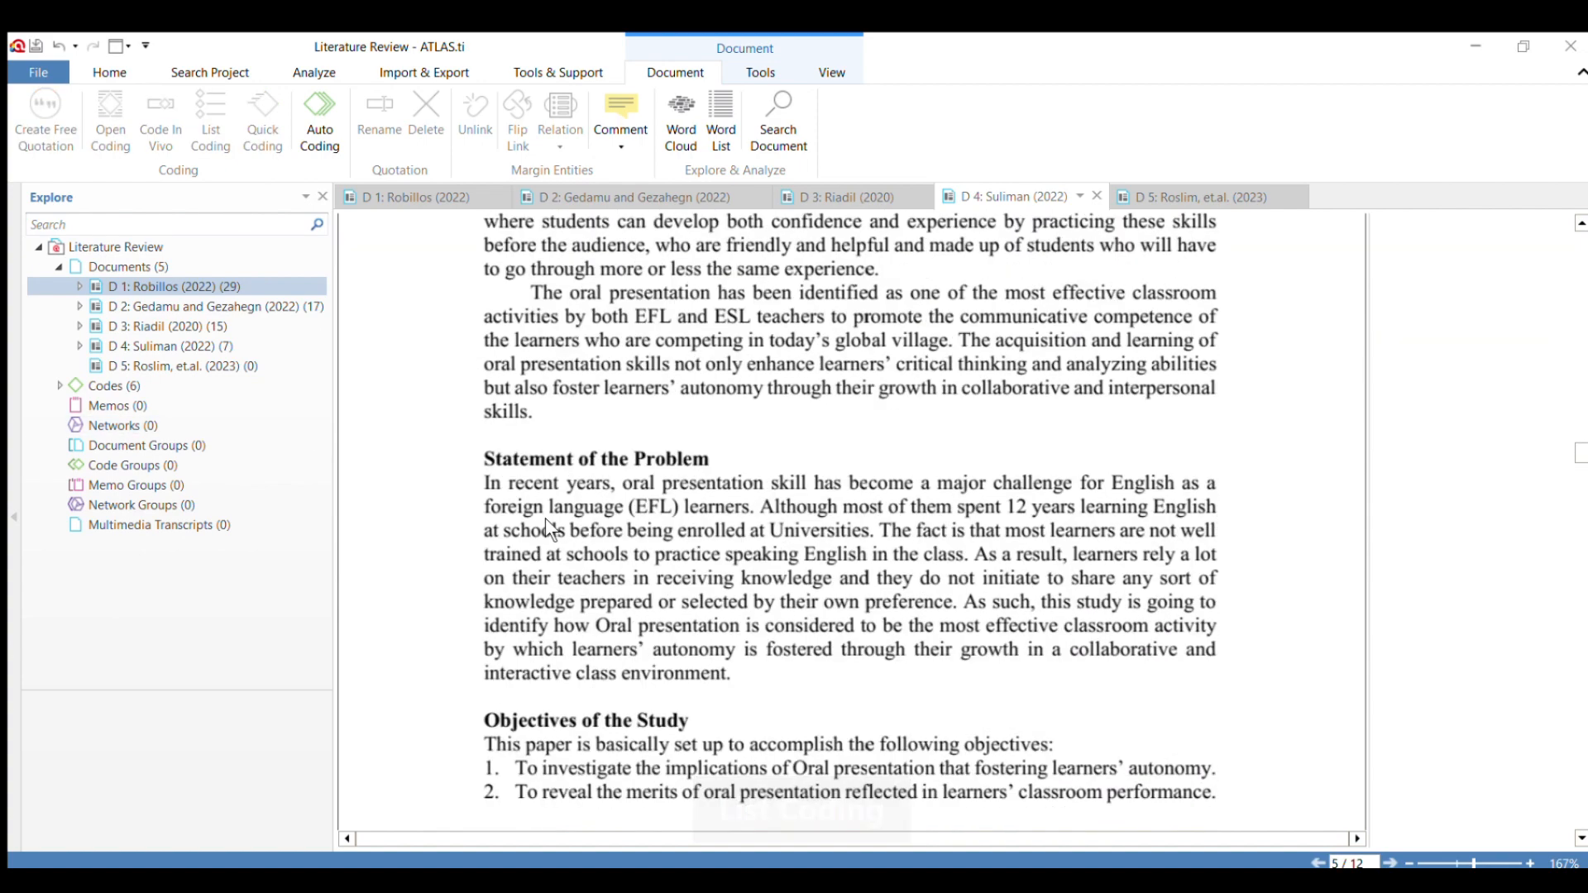
scroll(468, 457, "down", 3)
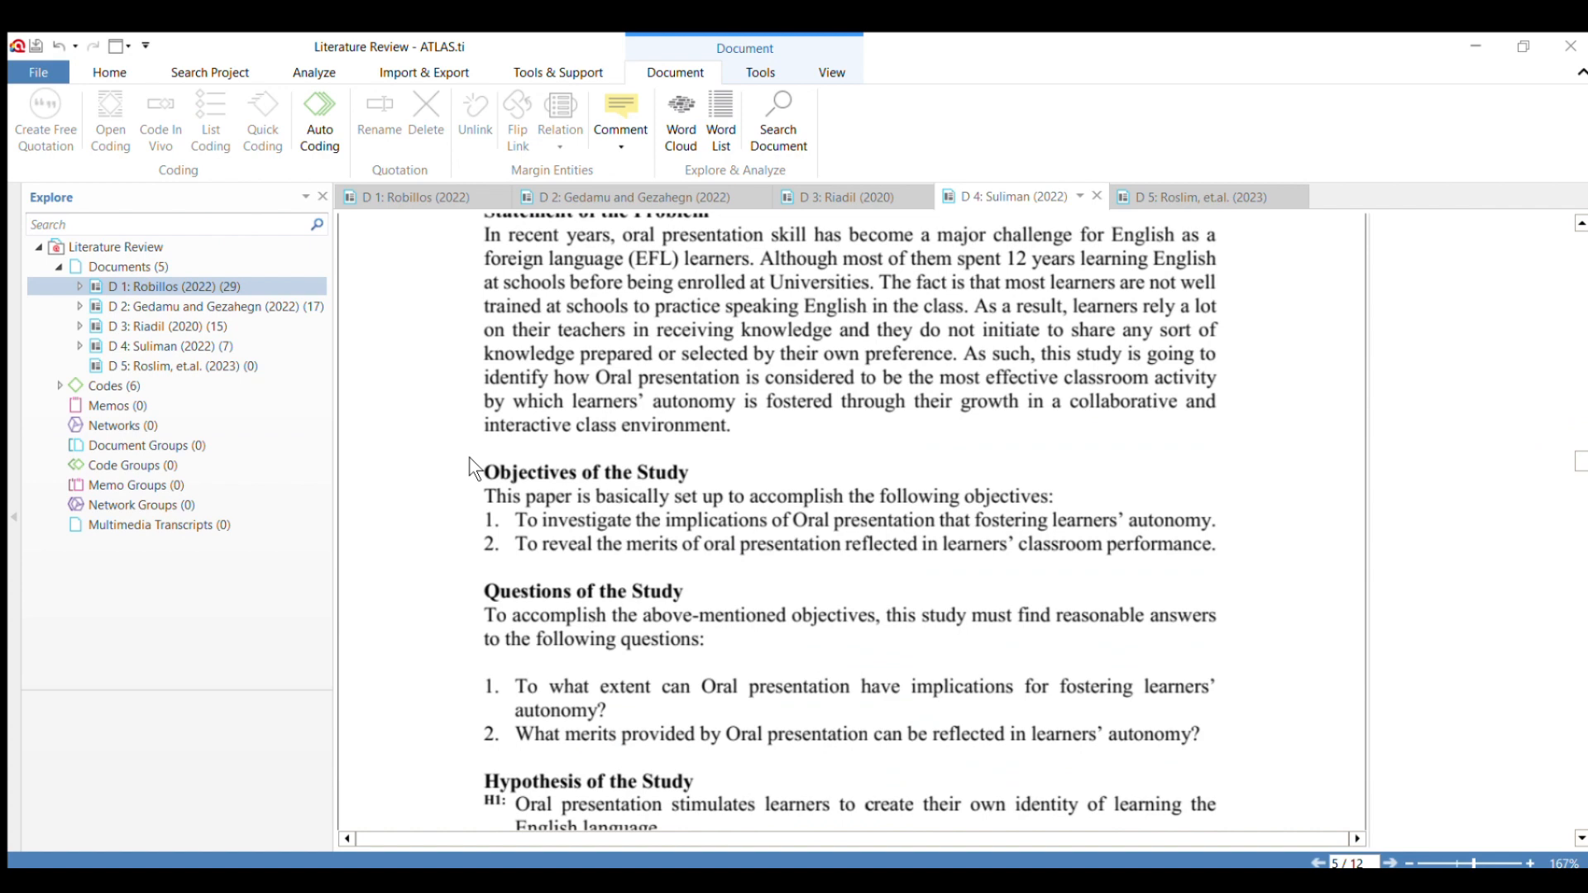
scroll(469, 456, "down", 2)
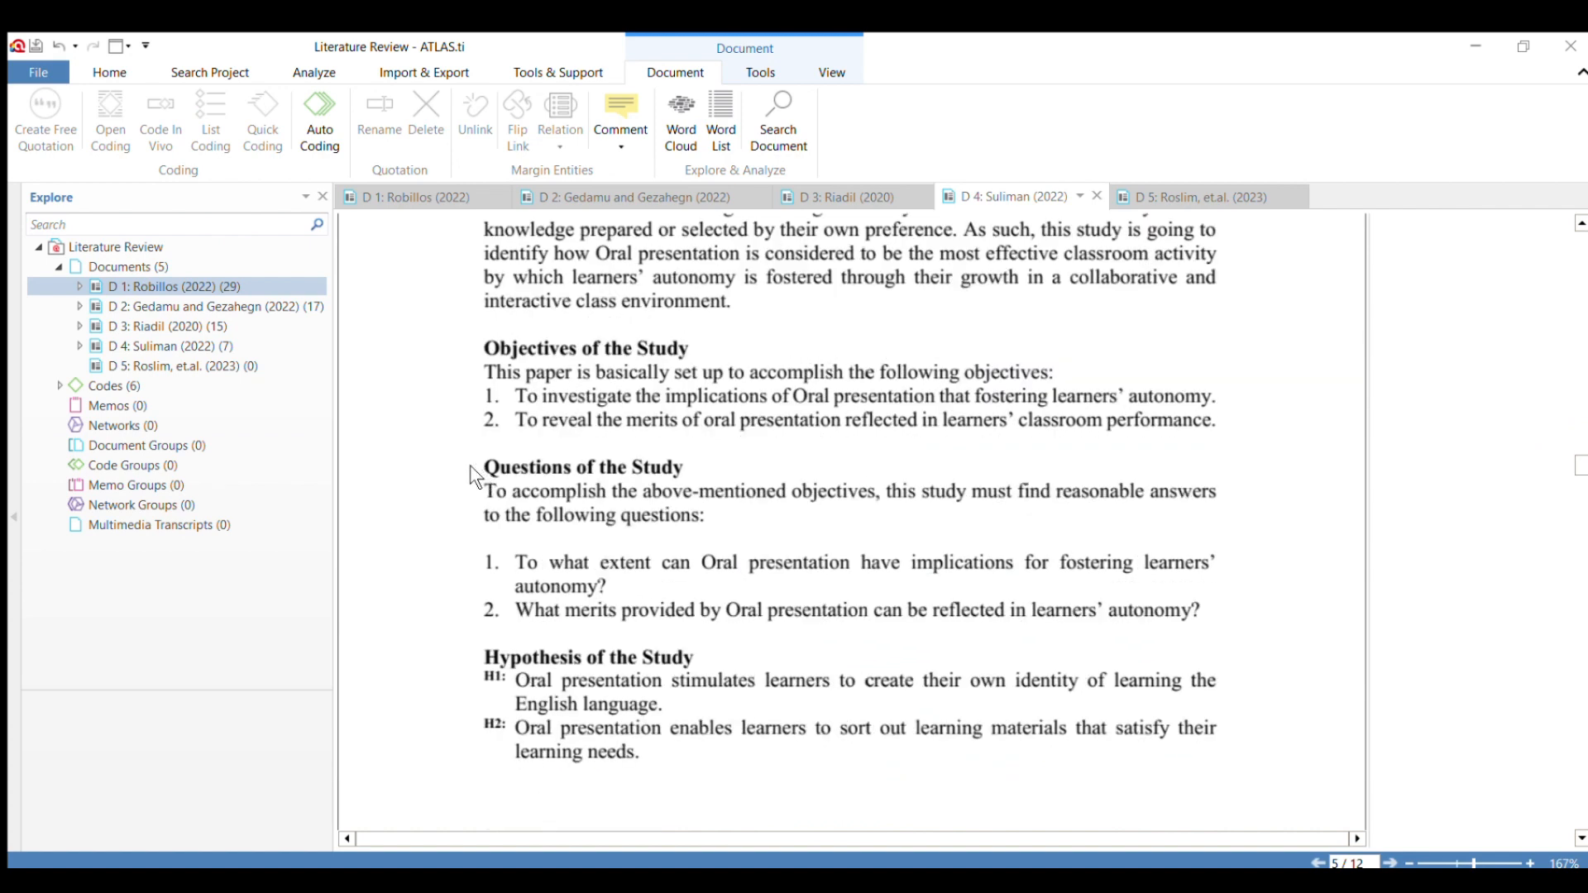
left_click_drag(464, 456, 687, 601)
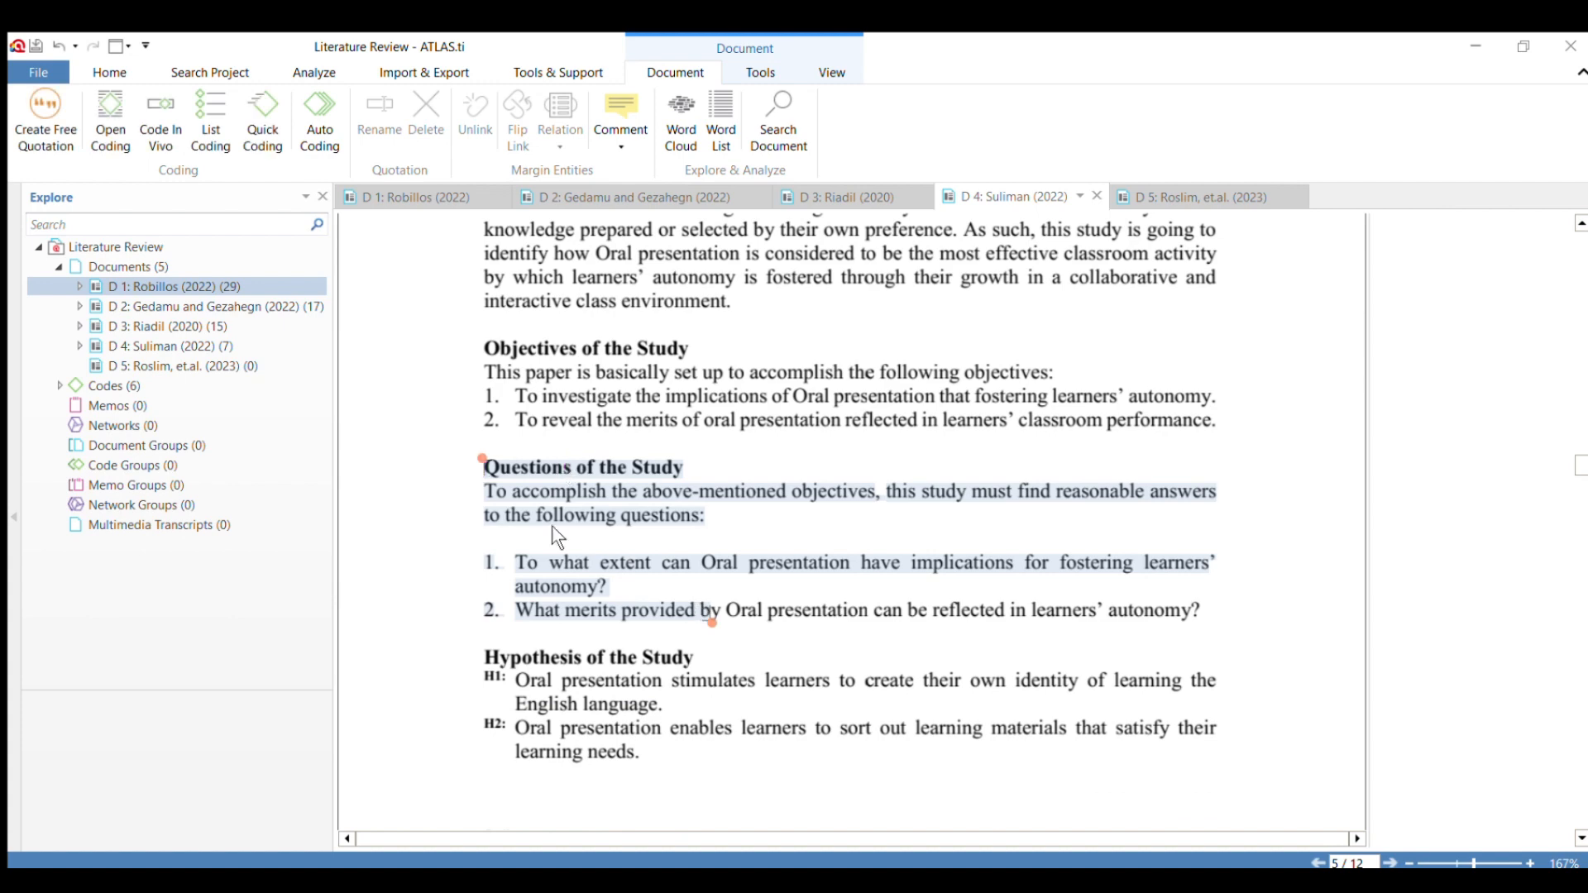
left_click(734, 519)
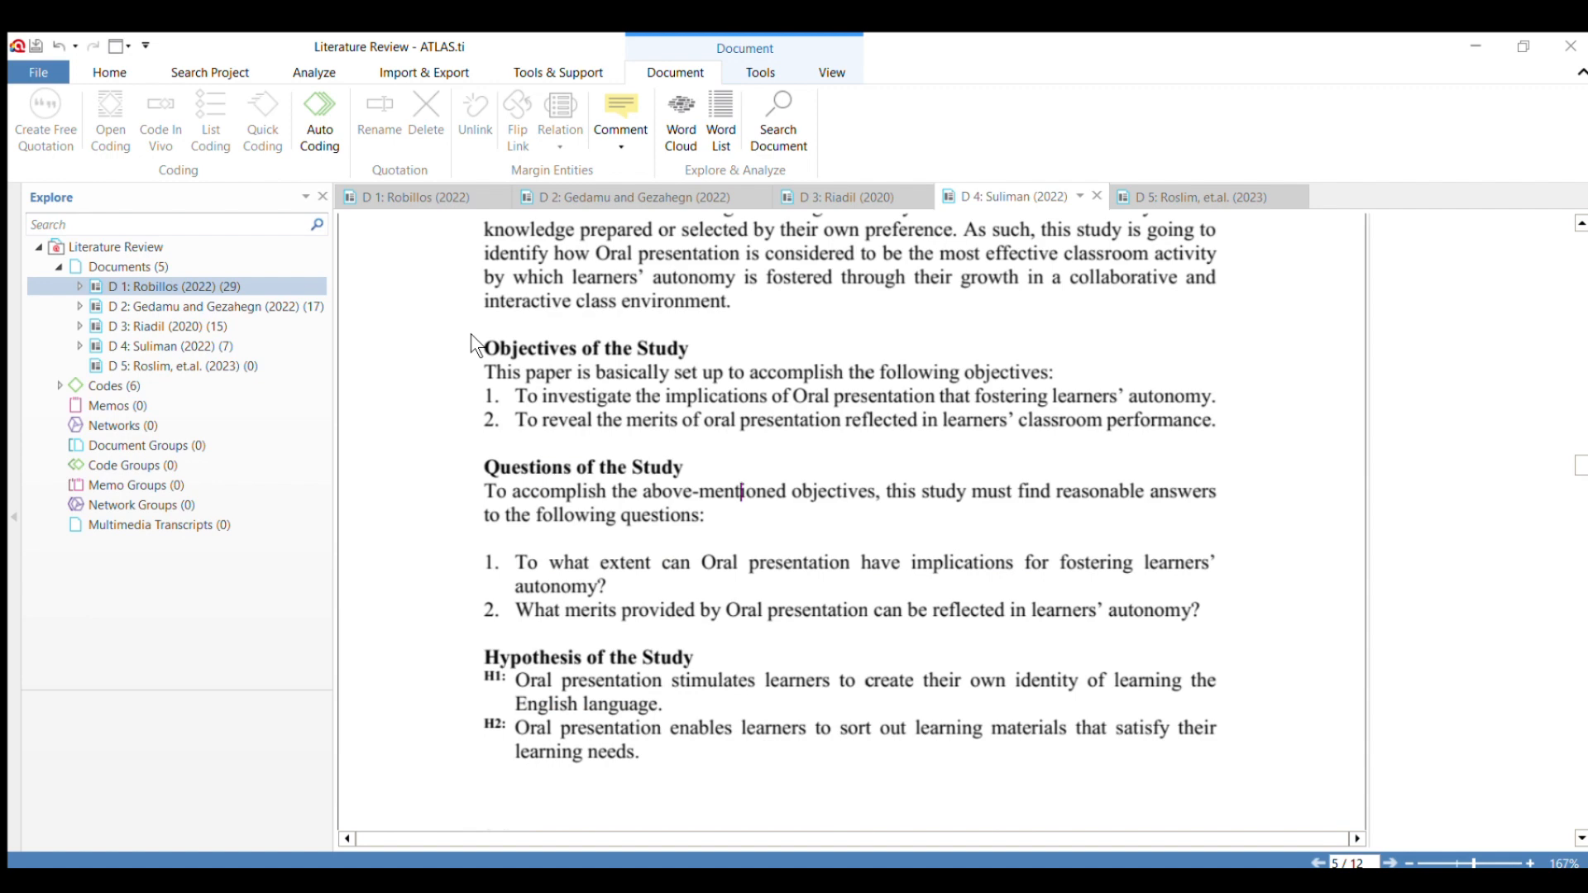
scroll(505, 376, "down", 2)
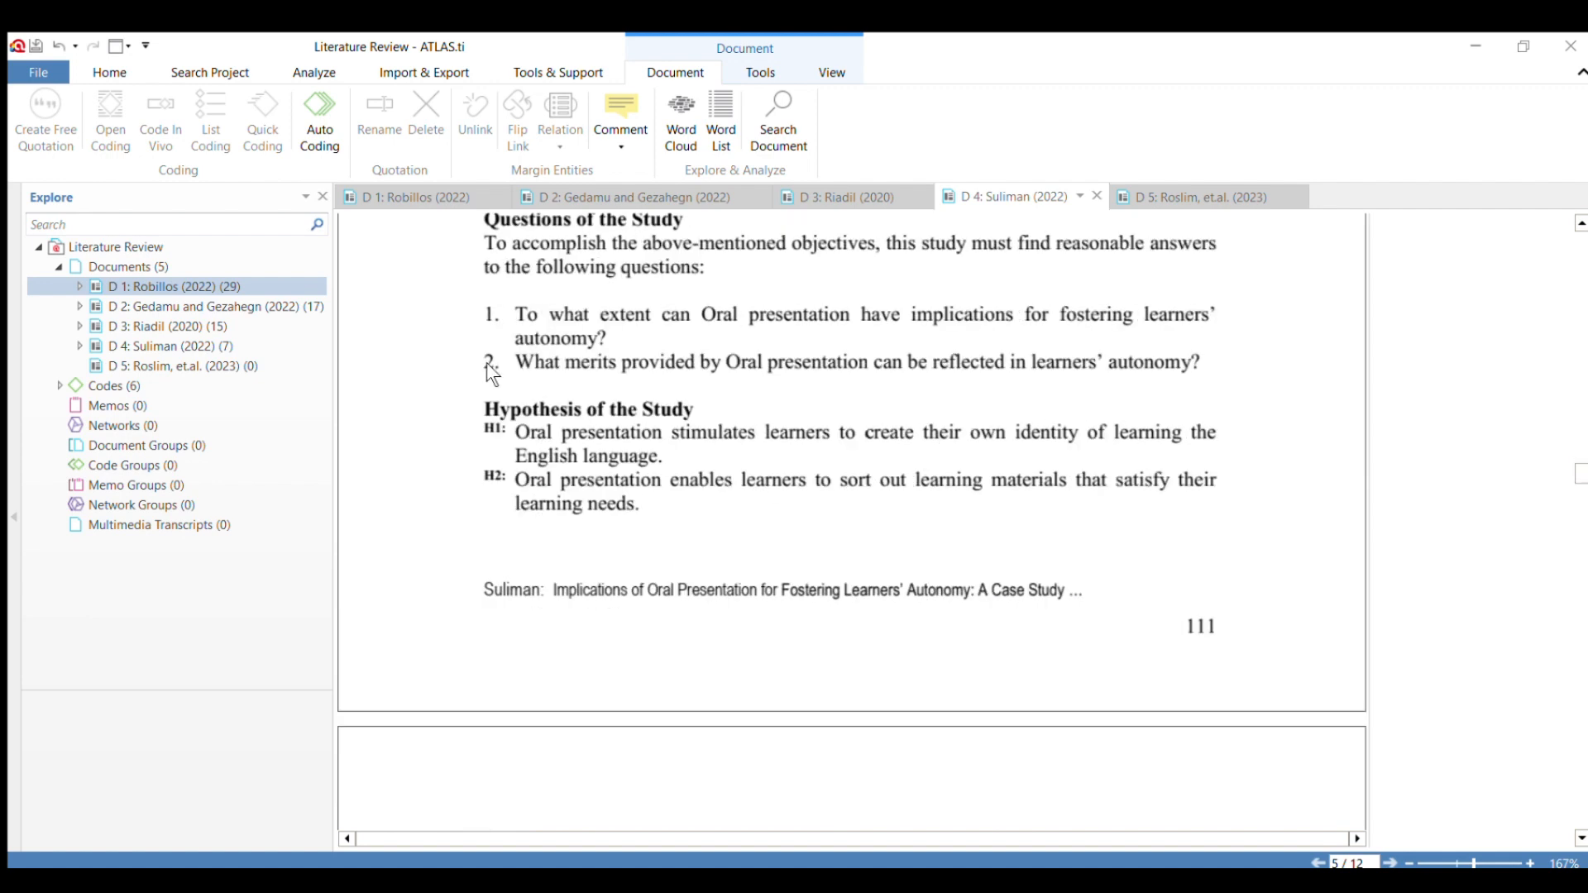
scroll(486, 362, "up", 1)
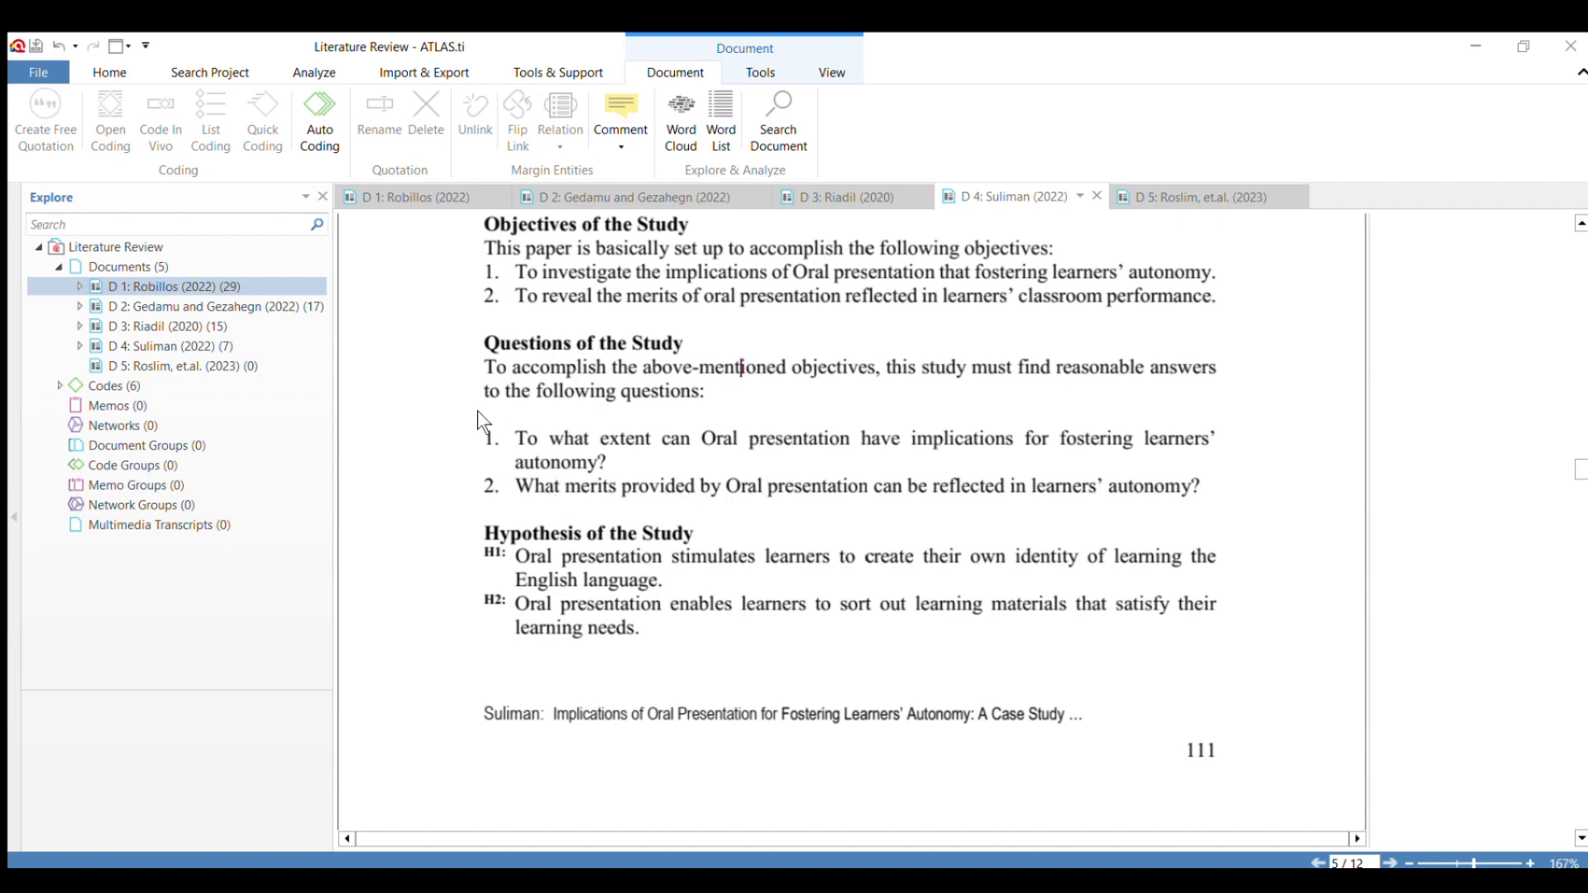
left_click(468, 433)
left_click_drag(468, 432, 1206, 487)
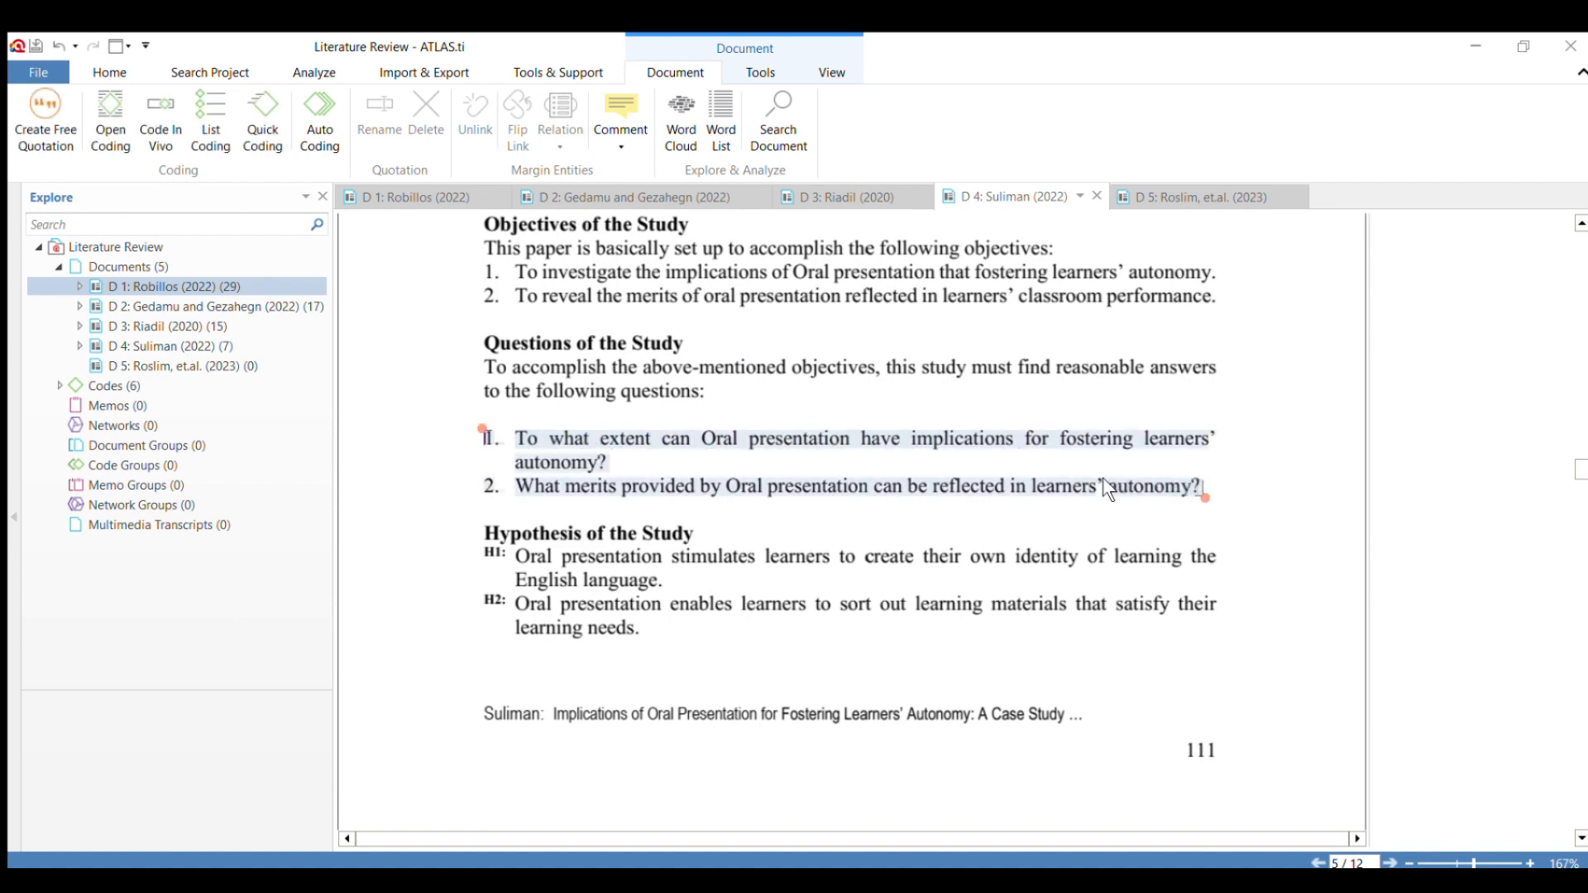
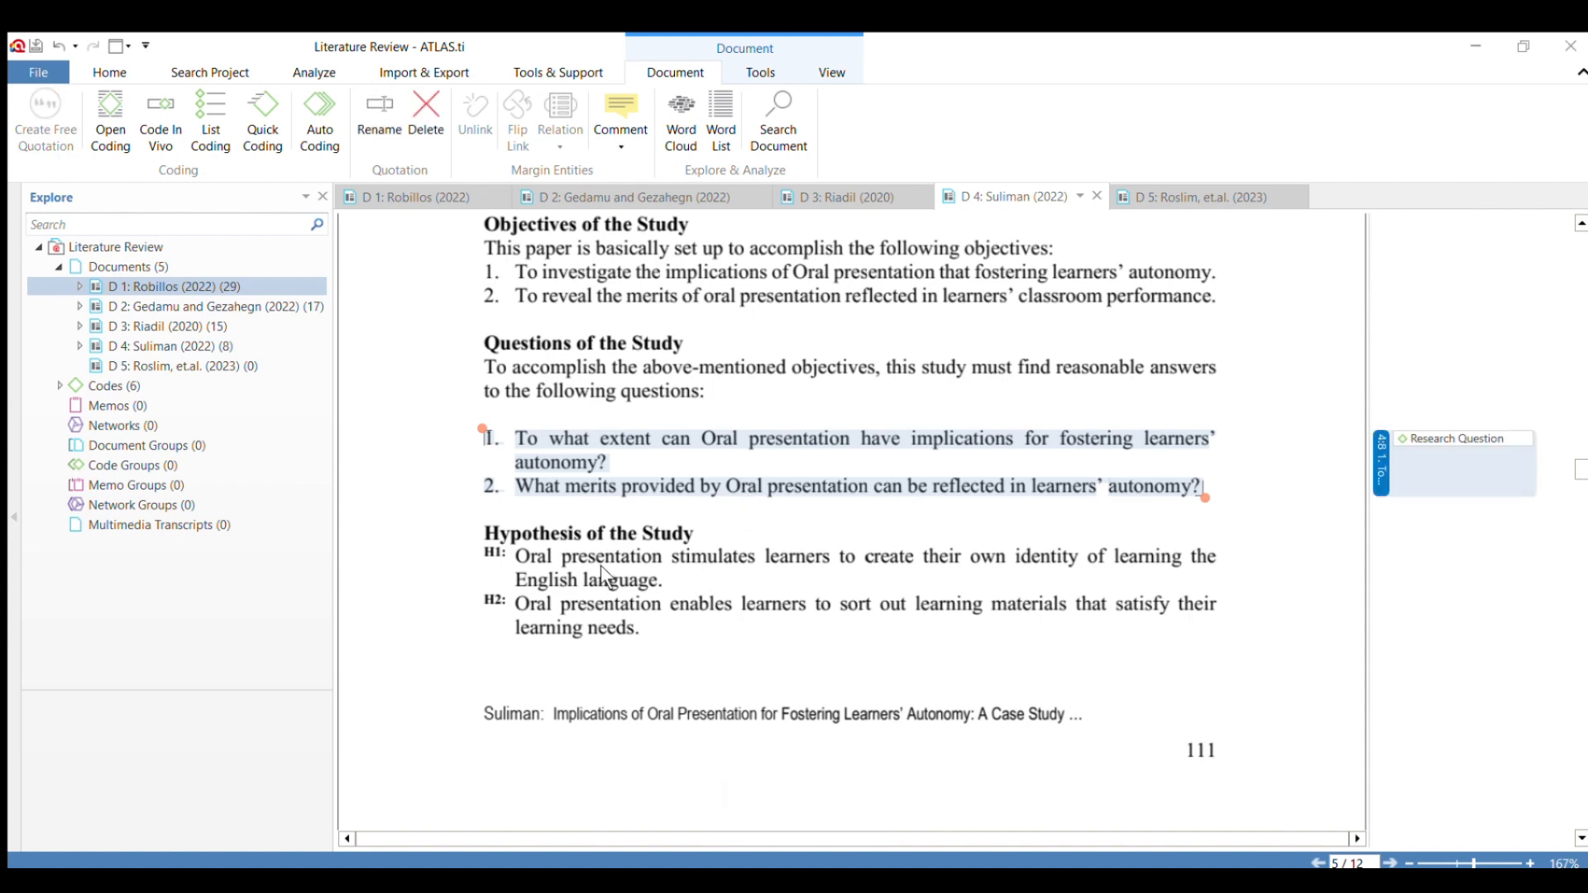
Code the first sentence under "METHODS", from "The descriptive method" to "the data of the study.".
scroll(601, 568, "down", 6)
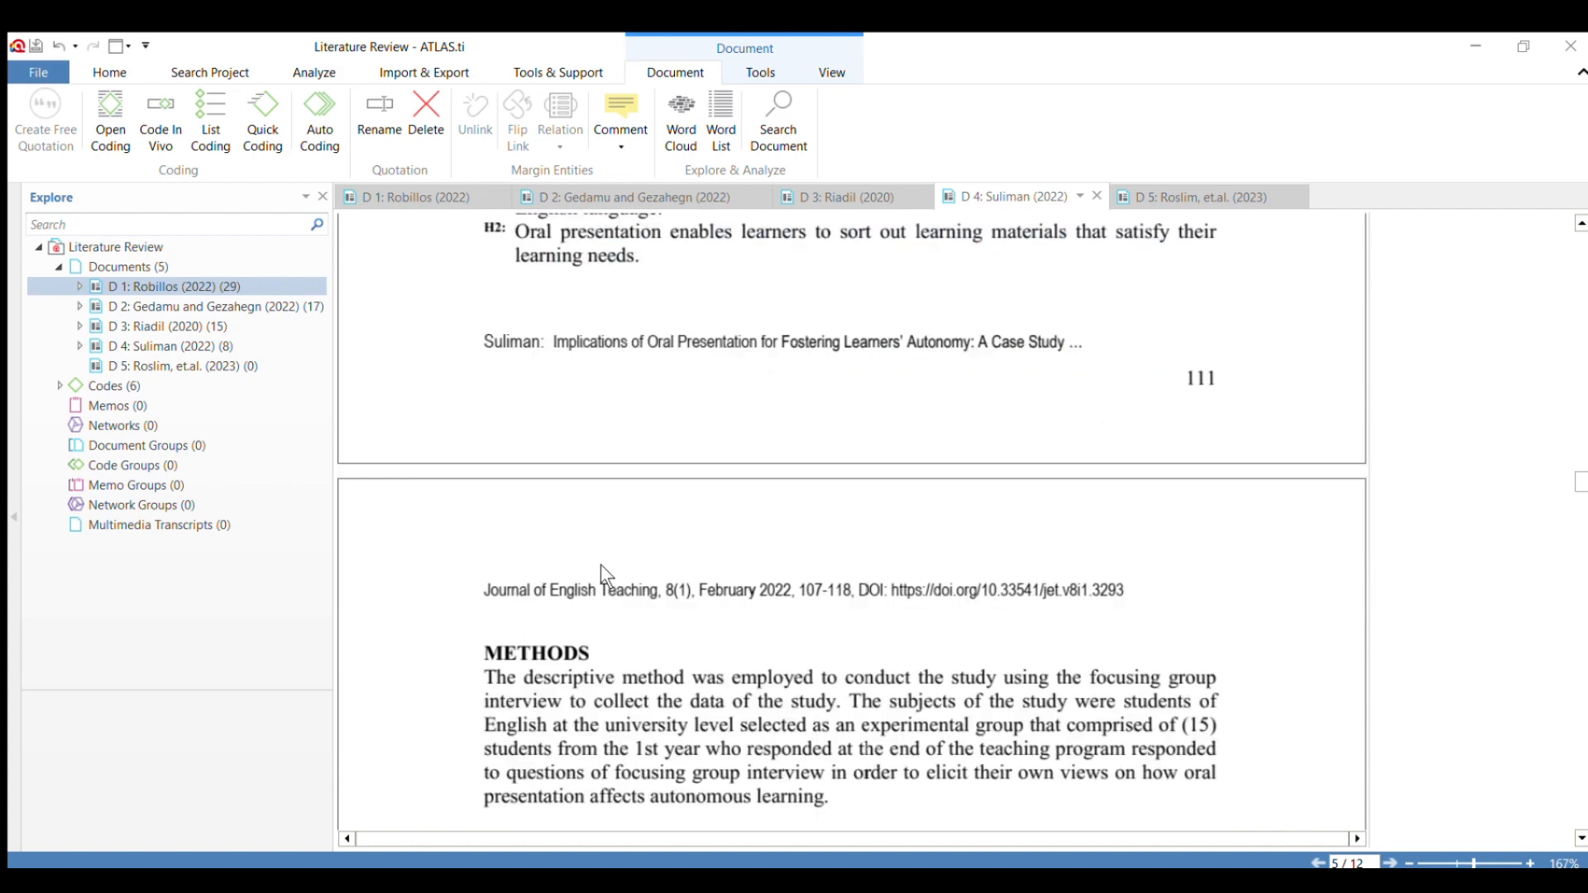
scroll(632, 557, "down", 3)
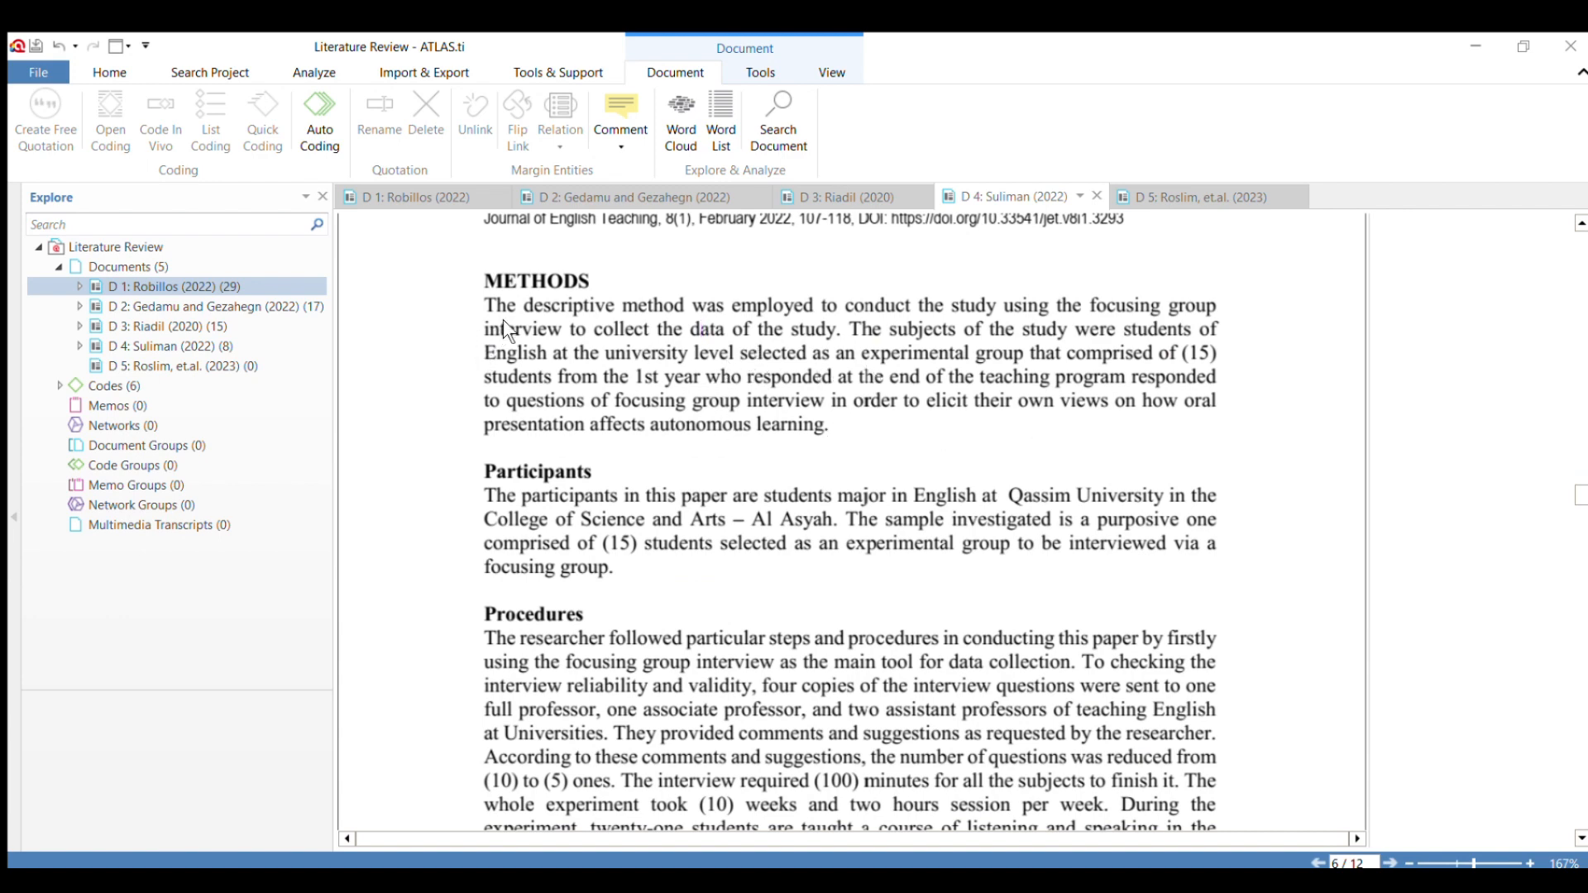
left_click_drag(485, 304, 841, 345)
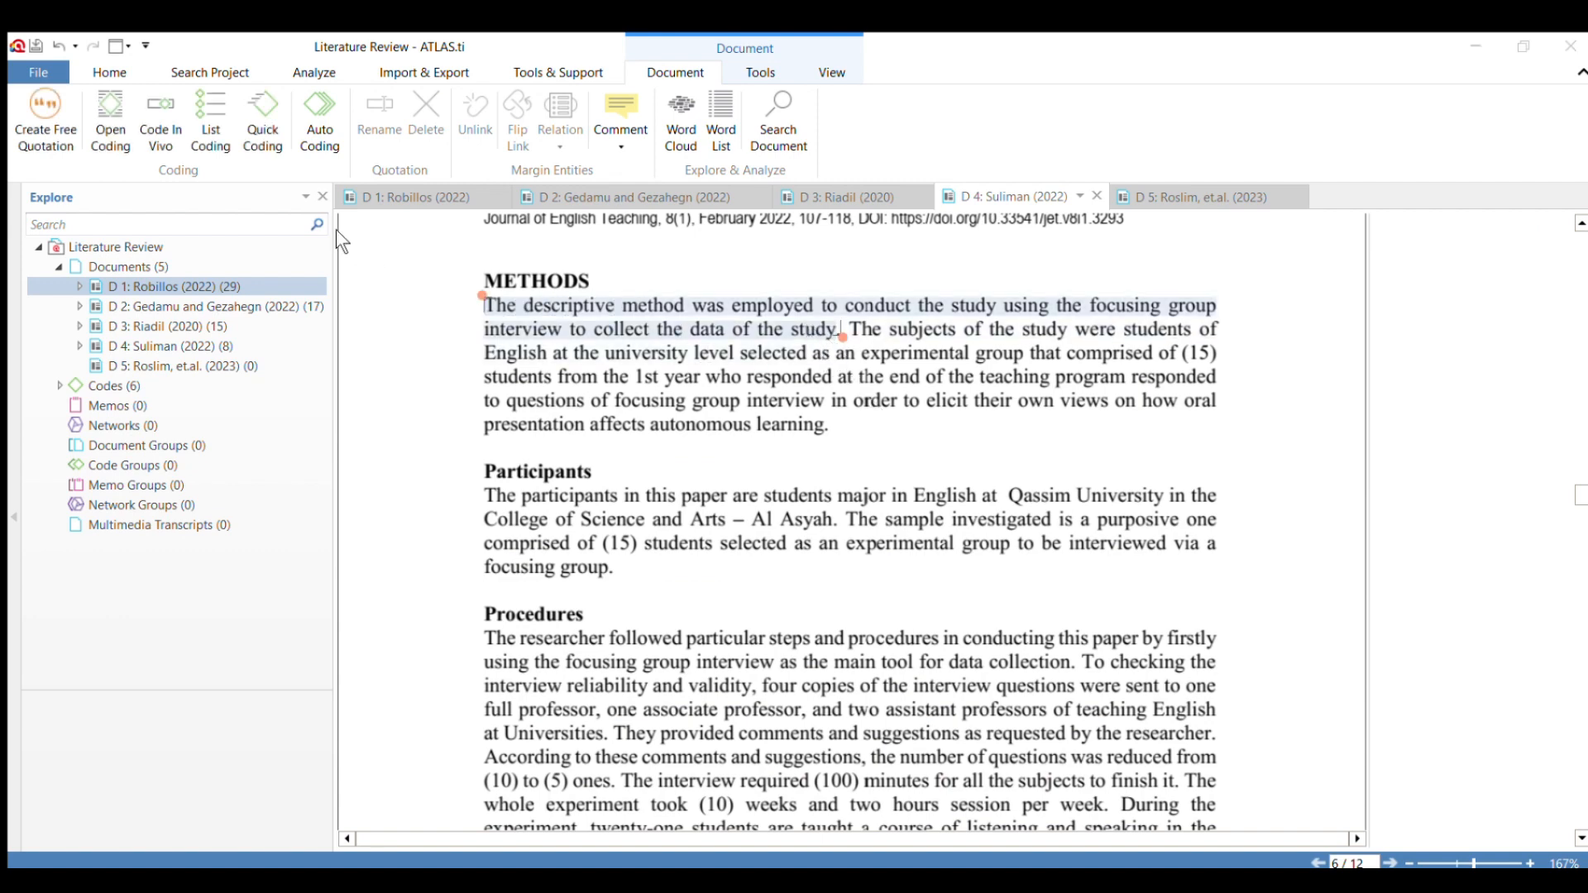
left_click(312, 431)
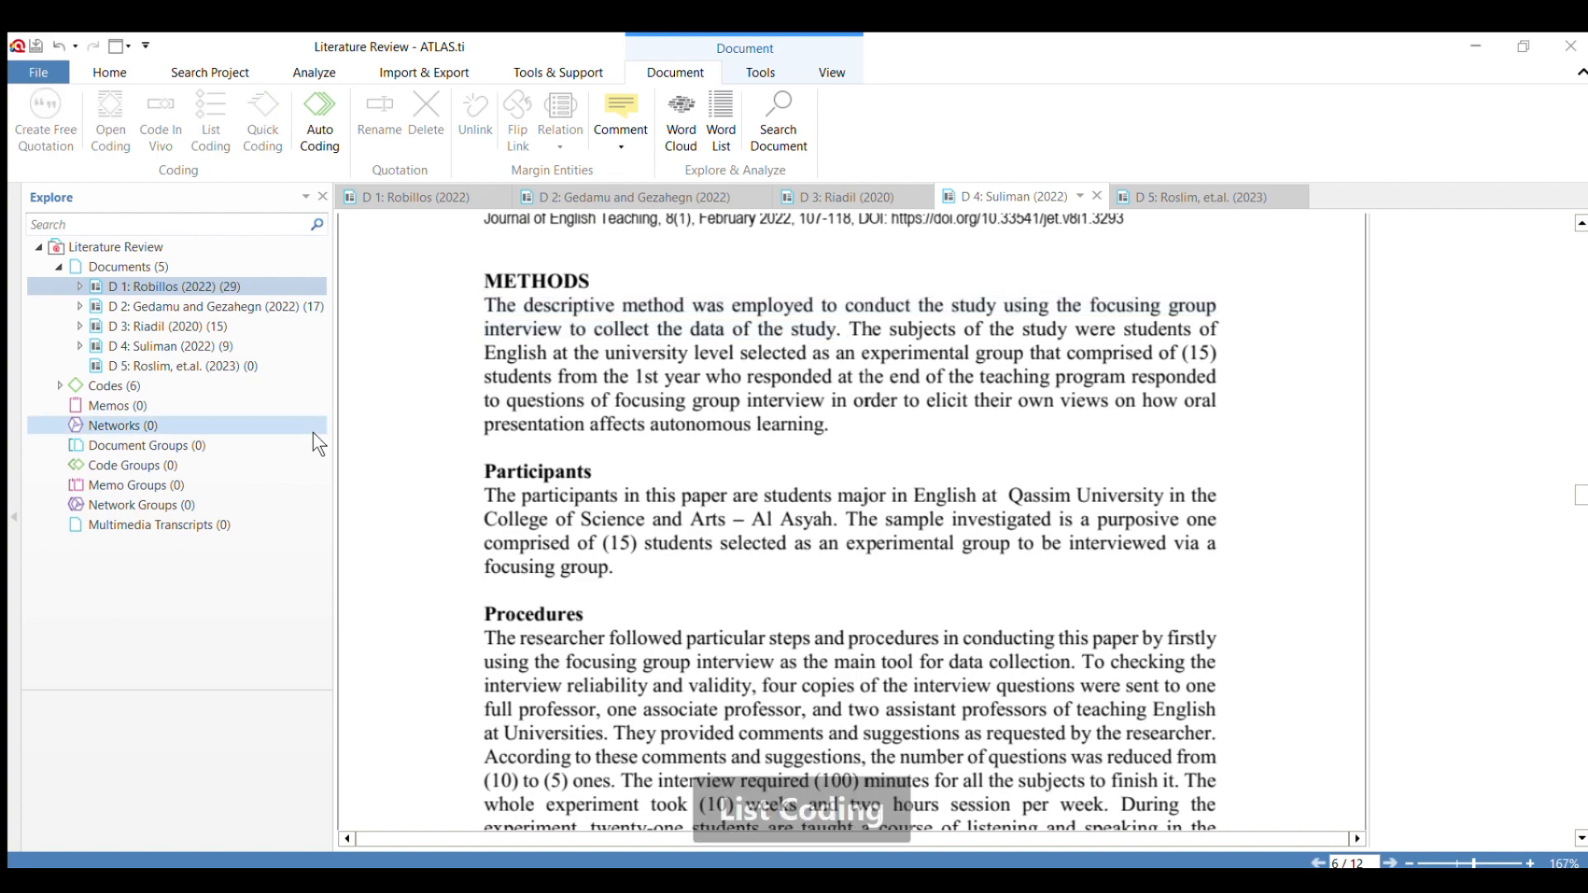
Look through the procedures and focus group interview answers up to the "RESULTS AND DISCUSSION" section.
scroll(583, 471, "down", 6)
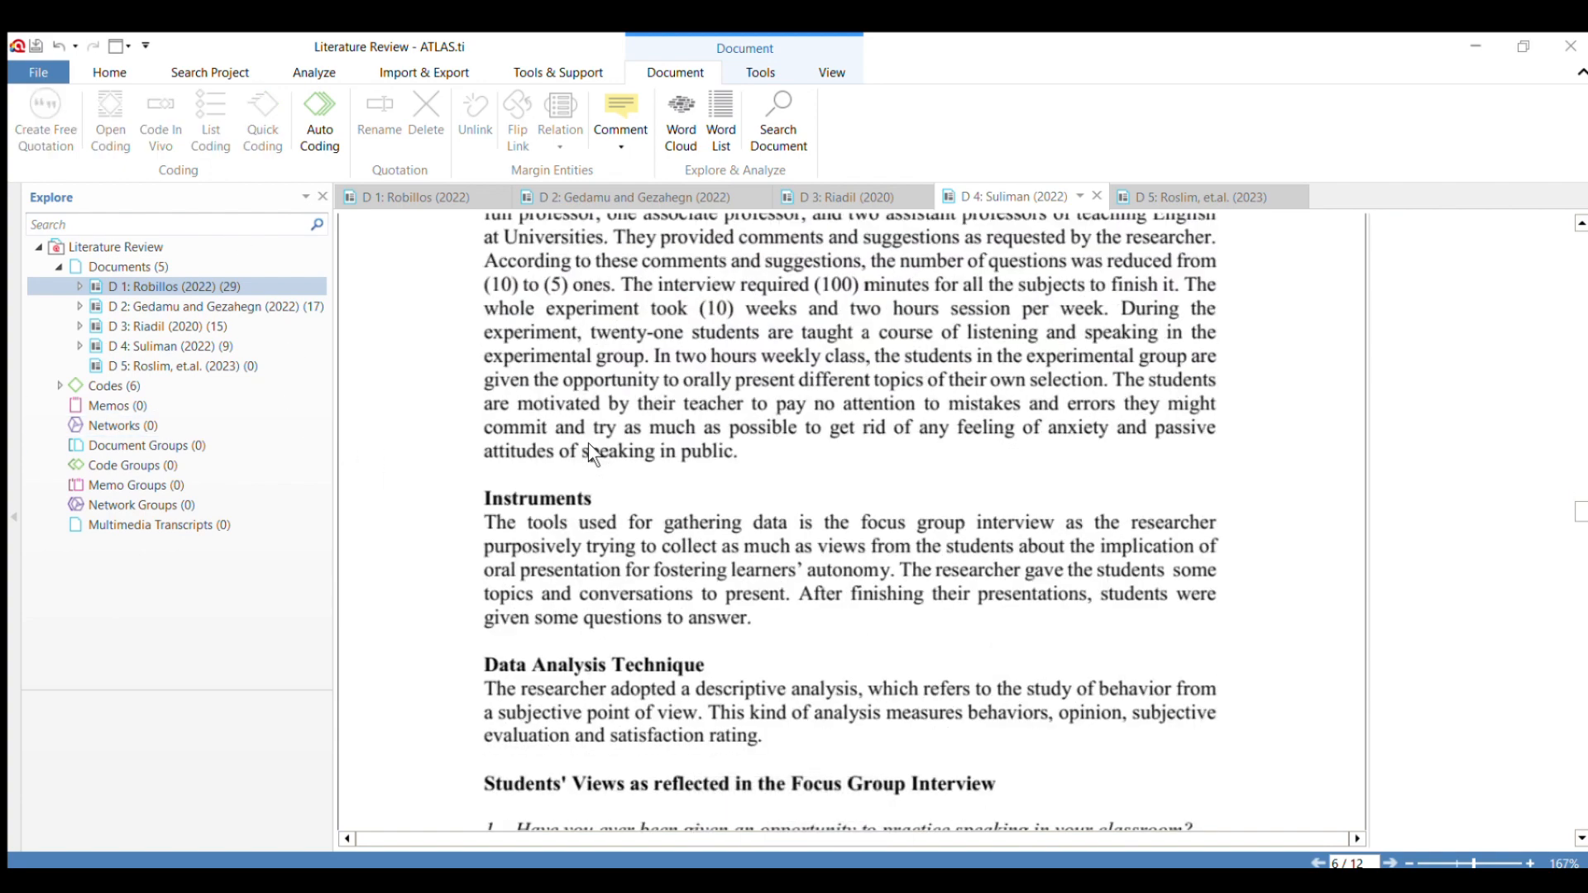
scroll(588, 443, "down", 3)
scroll(585, 445, "down", 15)
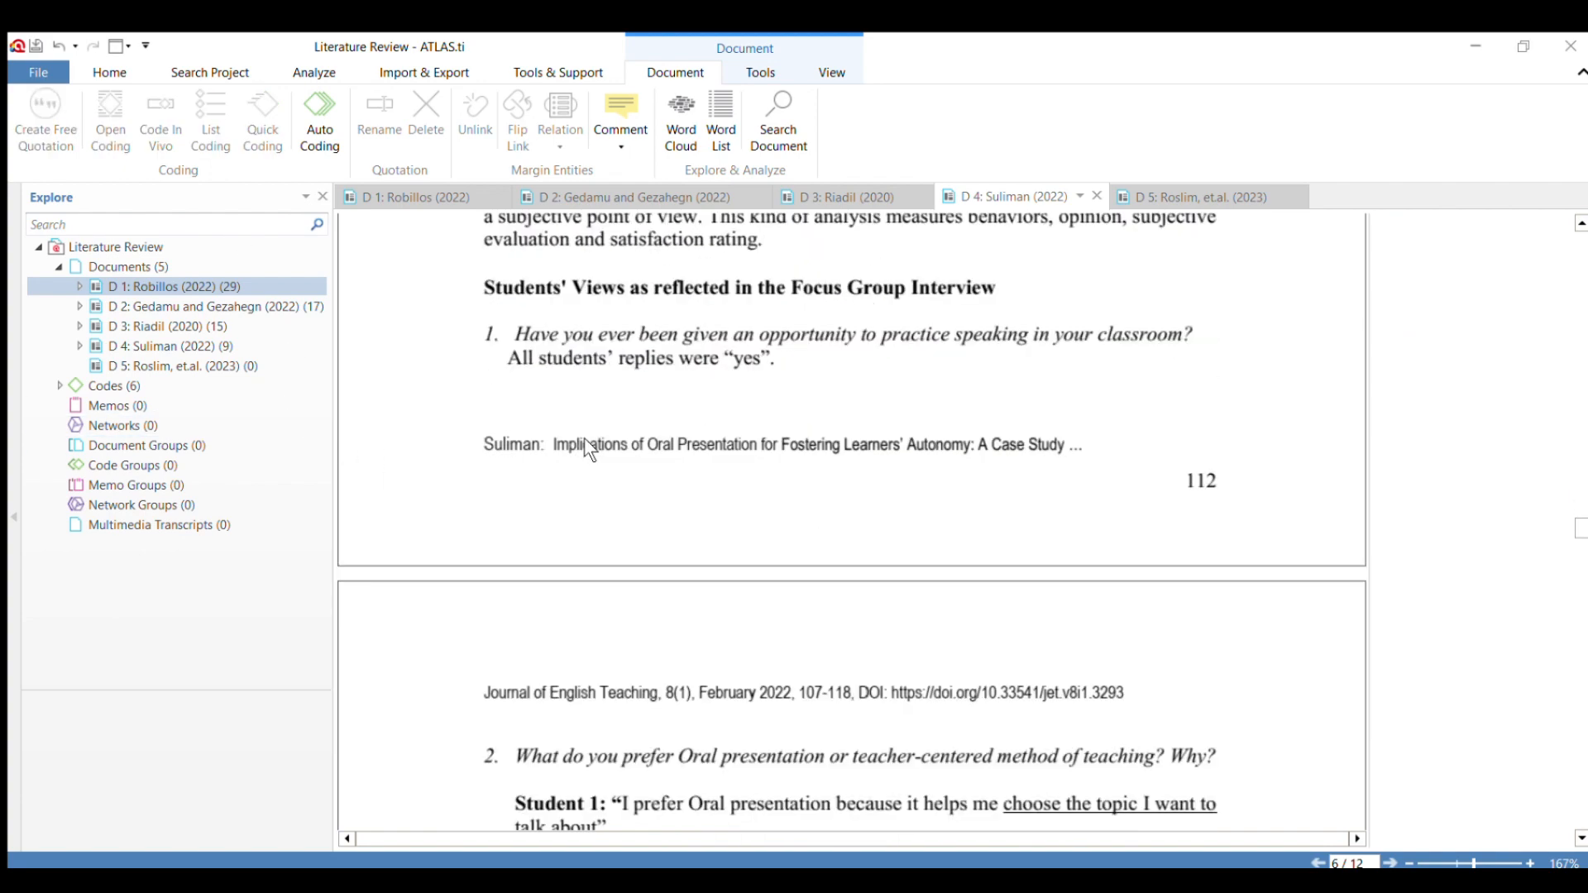
scroll(583, 439, "down", 10)
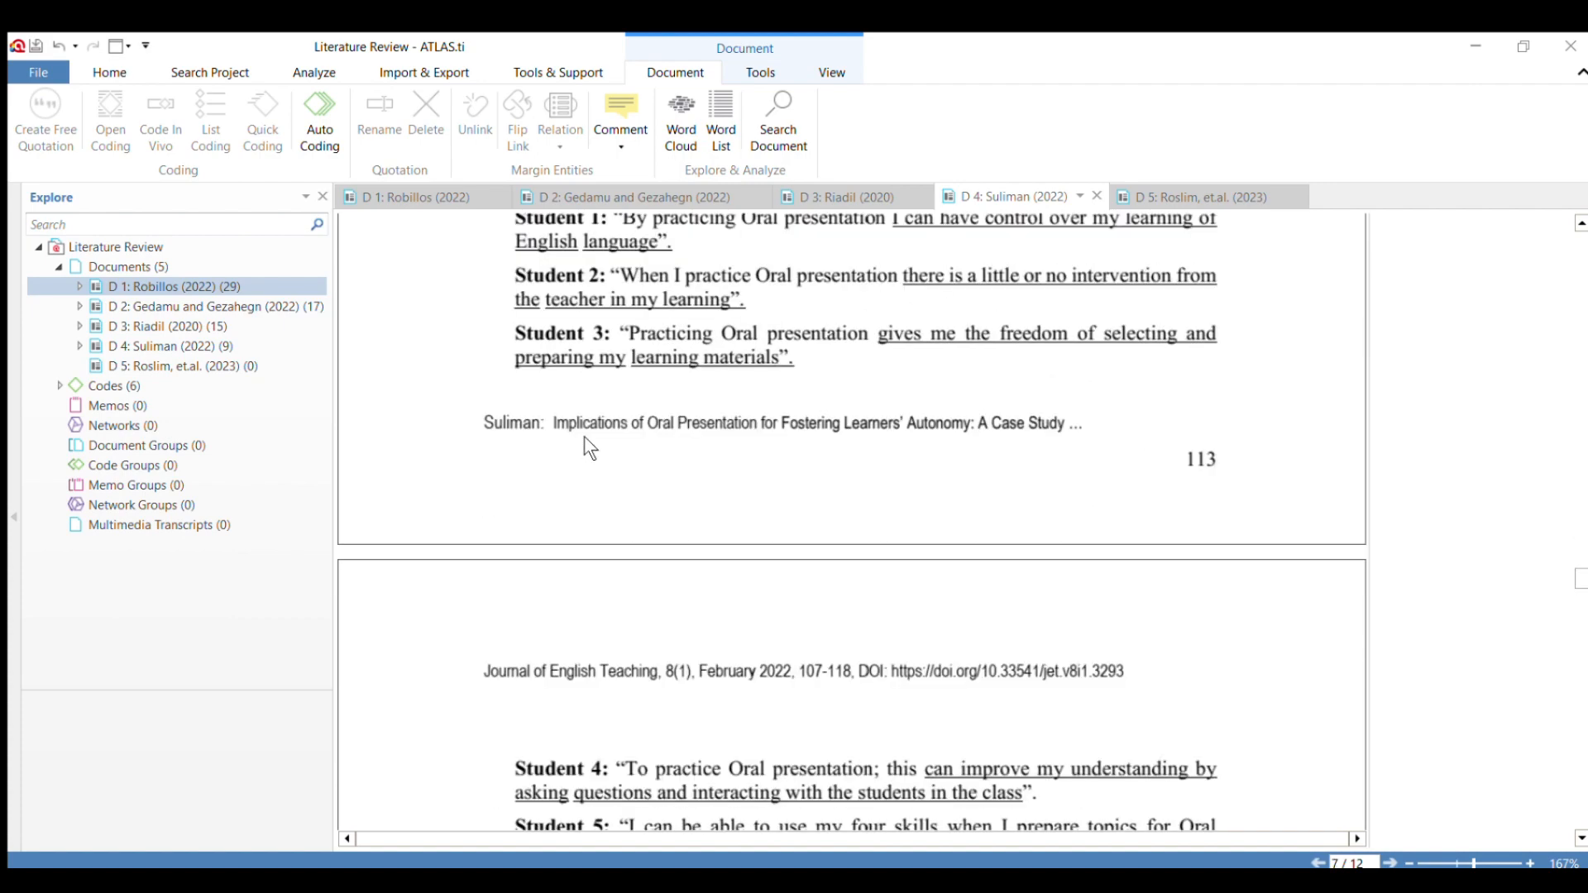
scroll(585, 447, "down", 15)
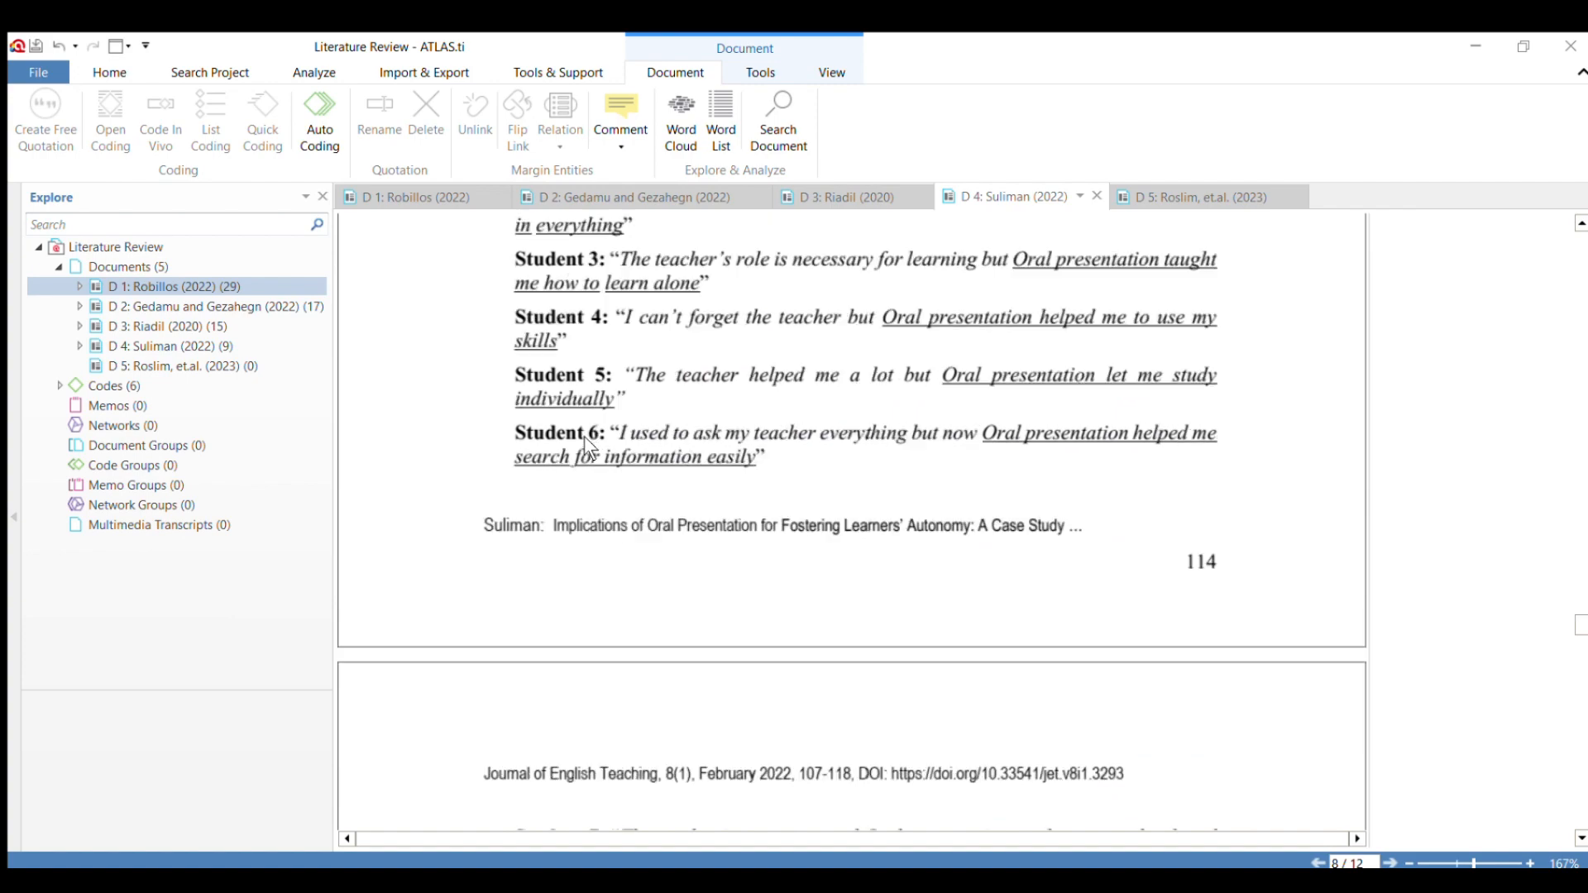
scroll(583, 435, "down", 20)
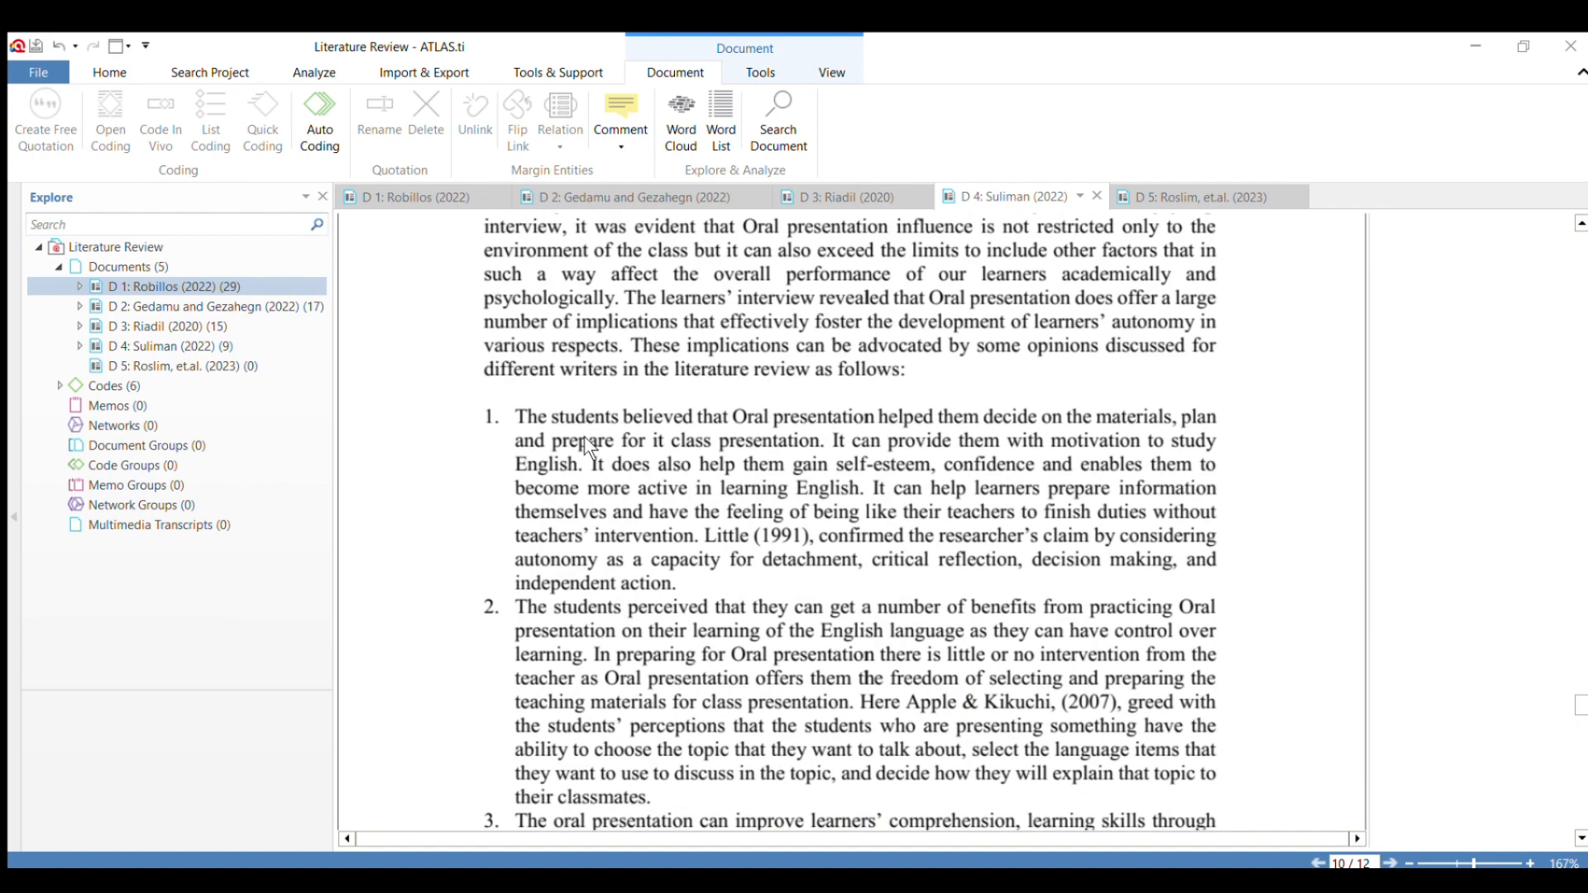
scroll(584, 435, "up", 2)
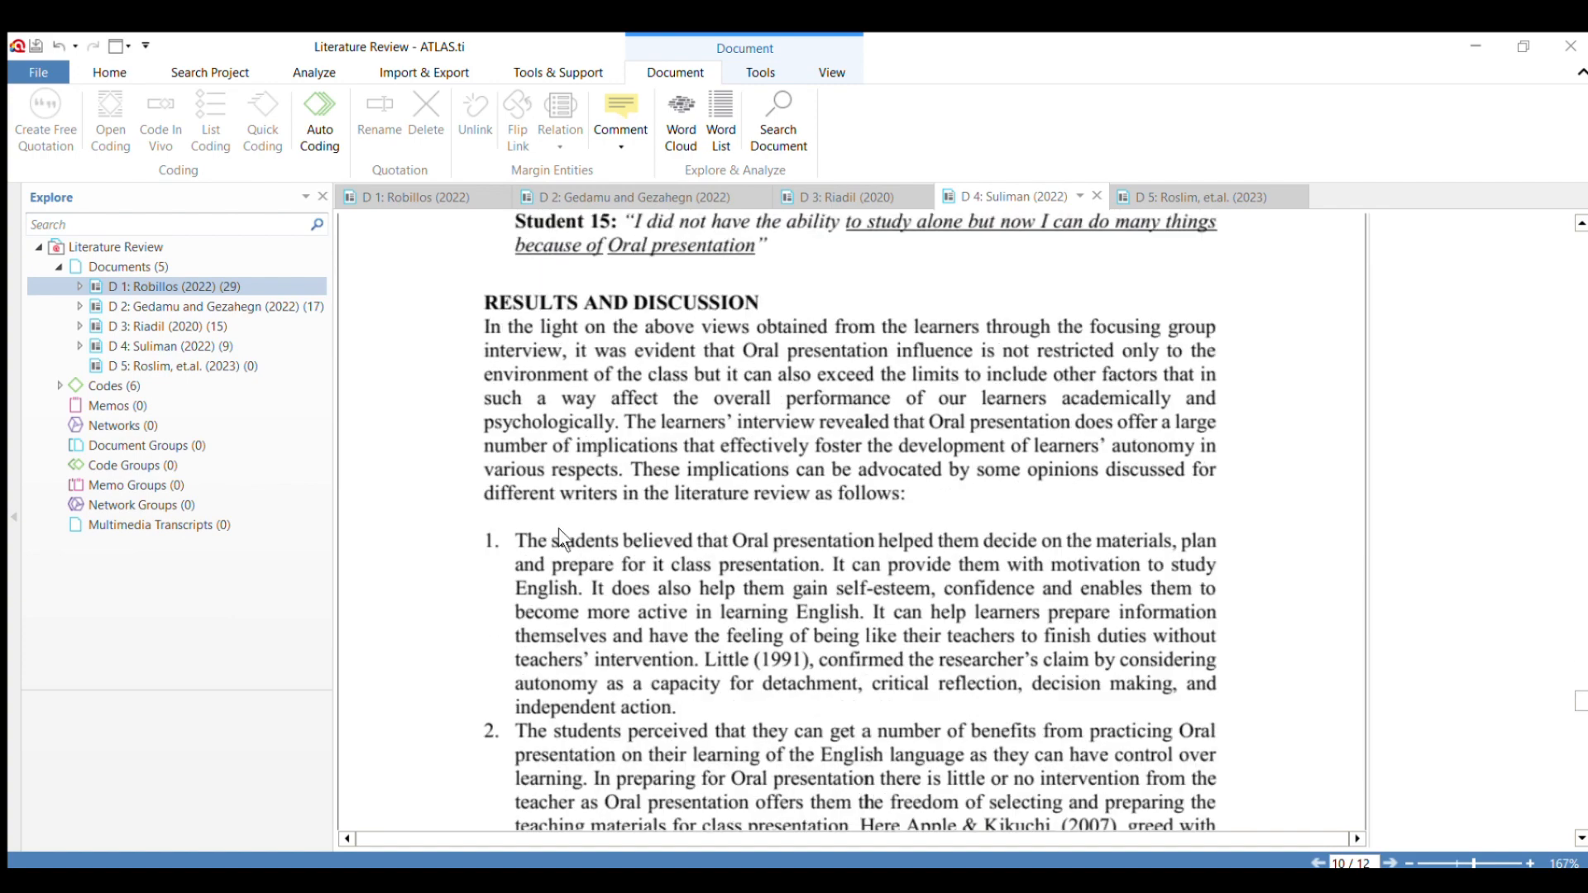
scroll(559, 527, "down", 4)
left_click_drag(515, 291, 699, 470)
scroll(699, 471, "down", 6)
scroll(699, 472, "down", 2)
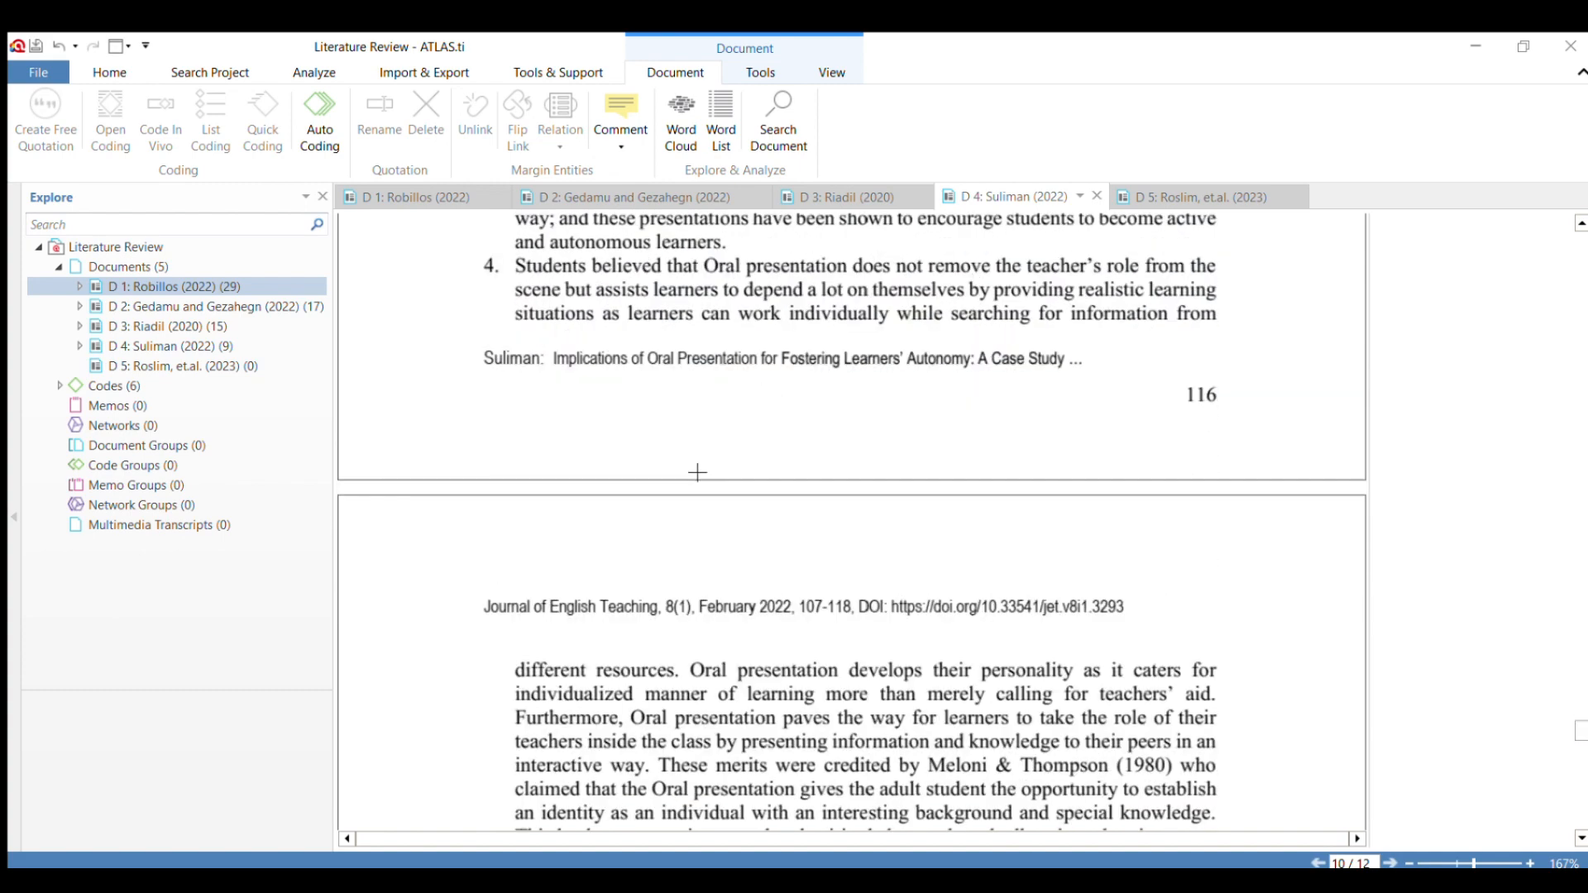
left_click_drag(515, 265, 998, 749)
scroll(1160, 318, "down", 1)
scroll(1055, 538, "down", 3)
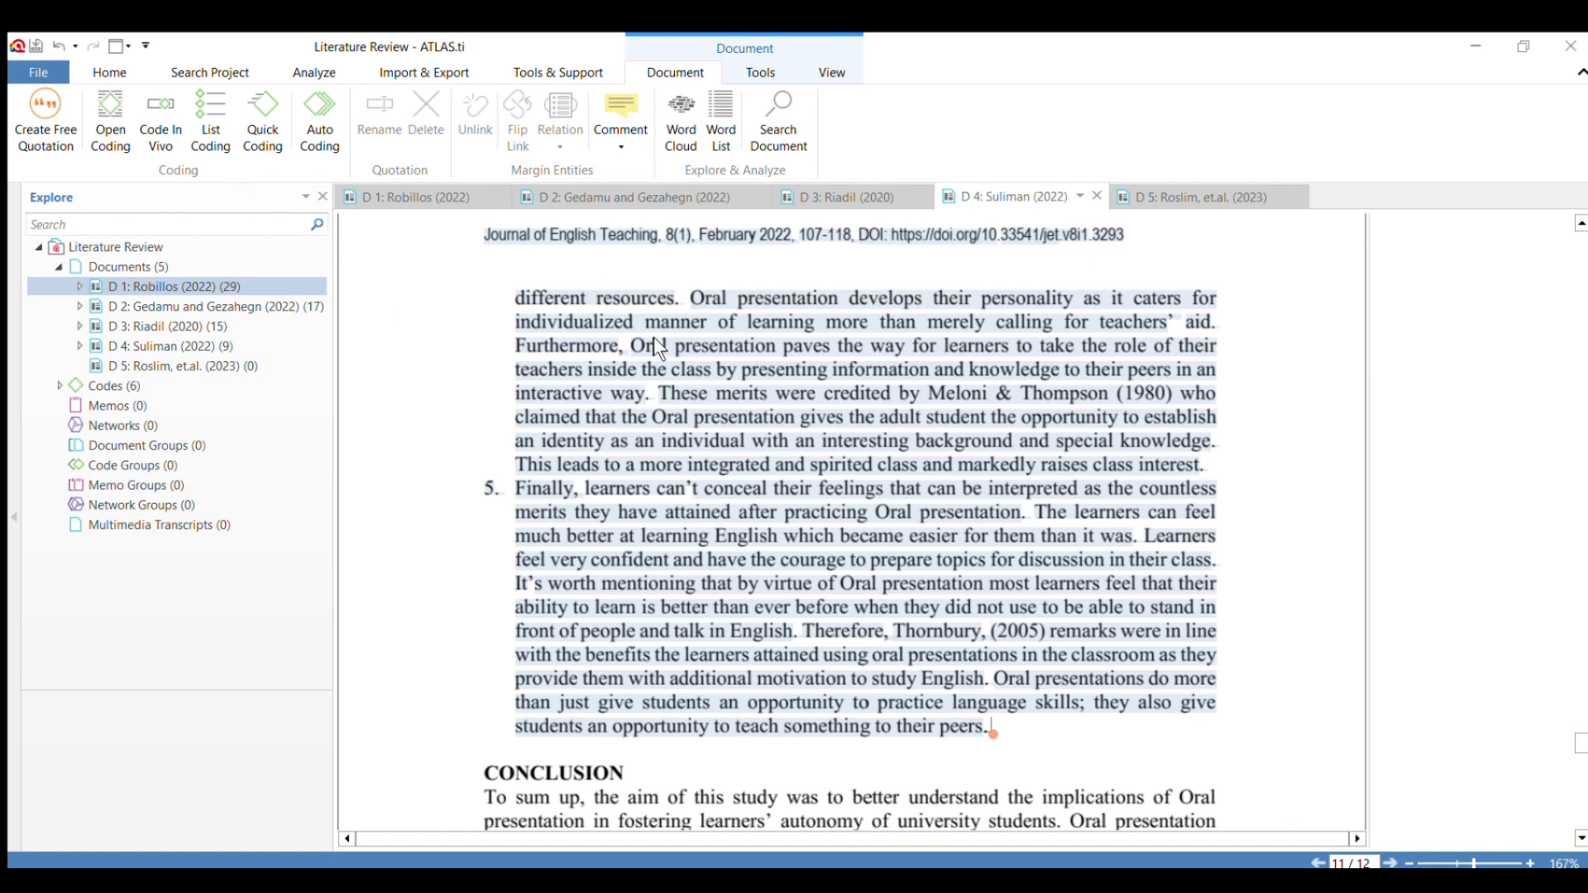
scroll(653, 336, "up", 10)
left_click(449, 415)
scroll(645, 360, "up", 5)
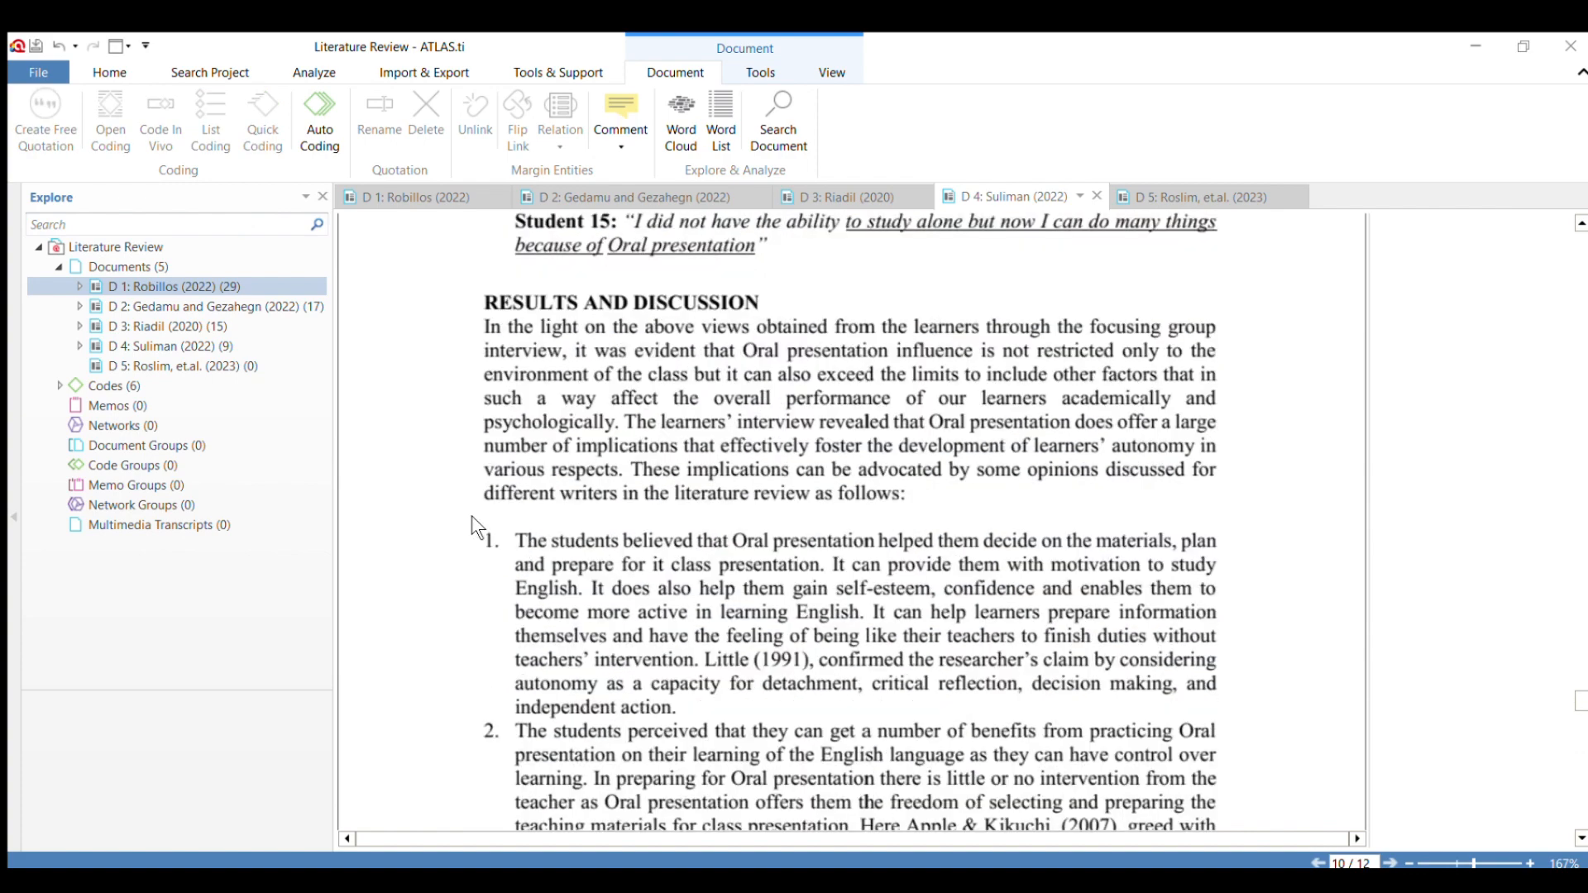
Apply the code "Finding and Discussion" to numbered result 1, from "The students believed" to "active in learning English.".
left_click_drag(496, 537, 943, 613)
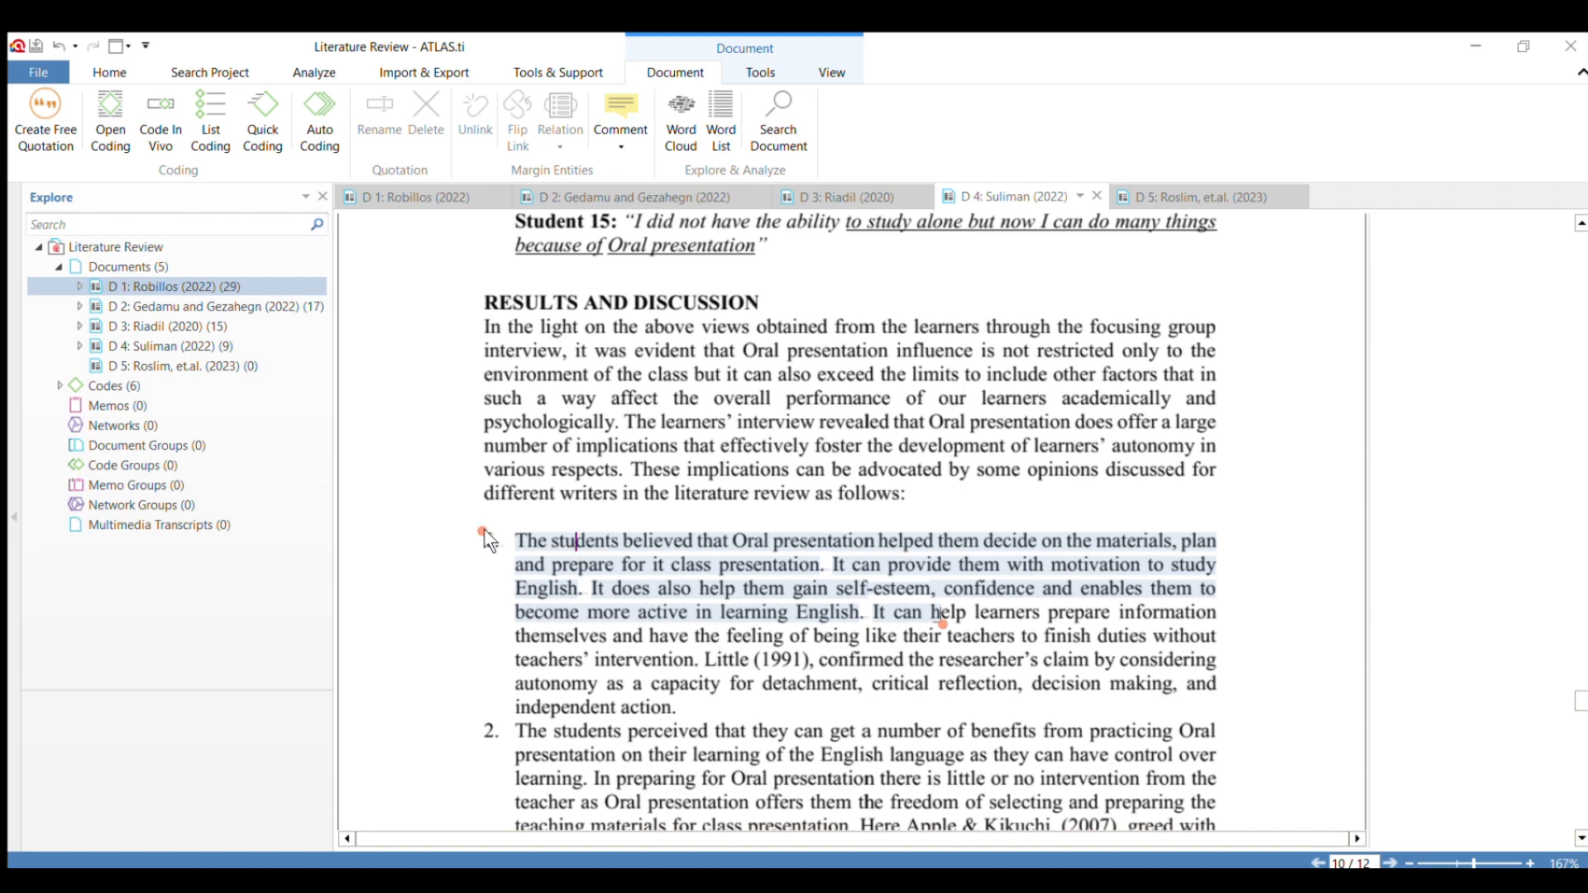
left_click_drag(490, 538, 852, 632)
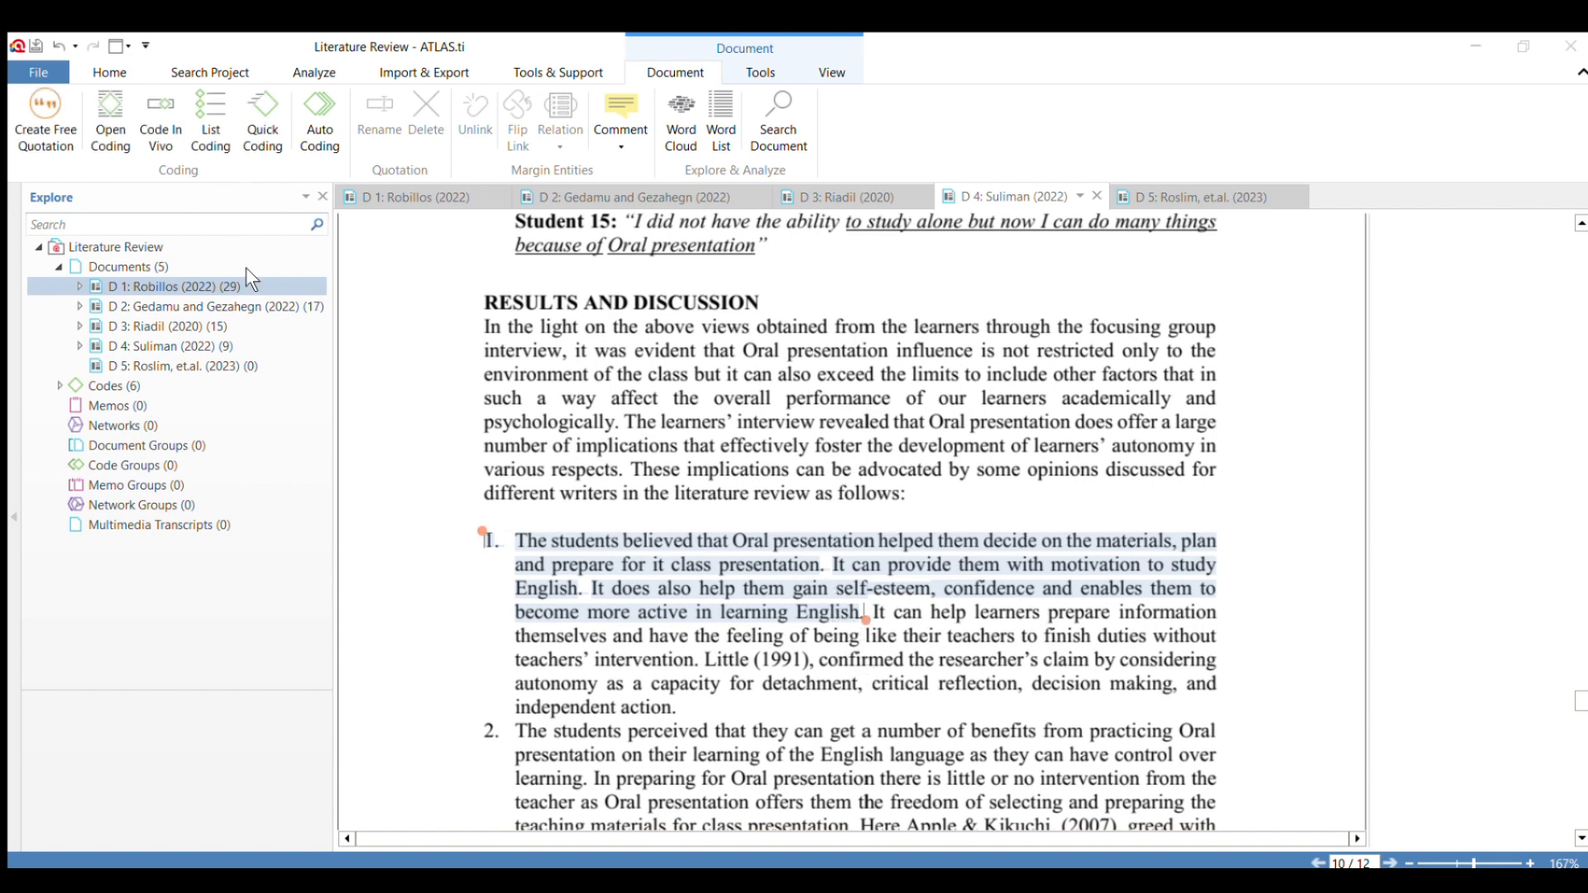
left_click(305, 444)
Apply the code "Finding and Discussion" to the first sentence of result 2, ending at "control over learning.".
scroll(629, 514, "down", 3)
left_click_drag(516, 480, 576, 533)
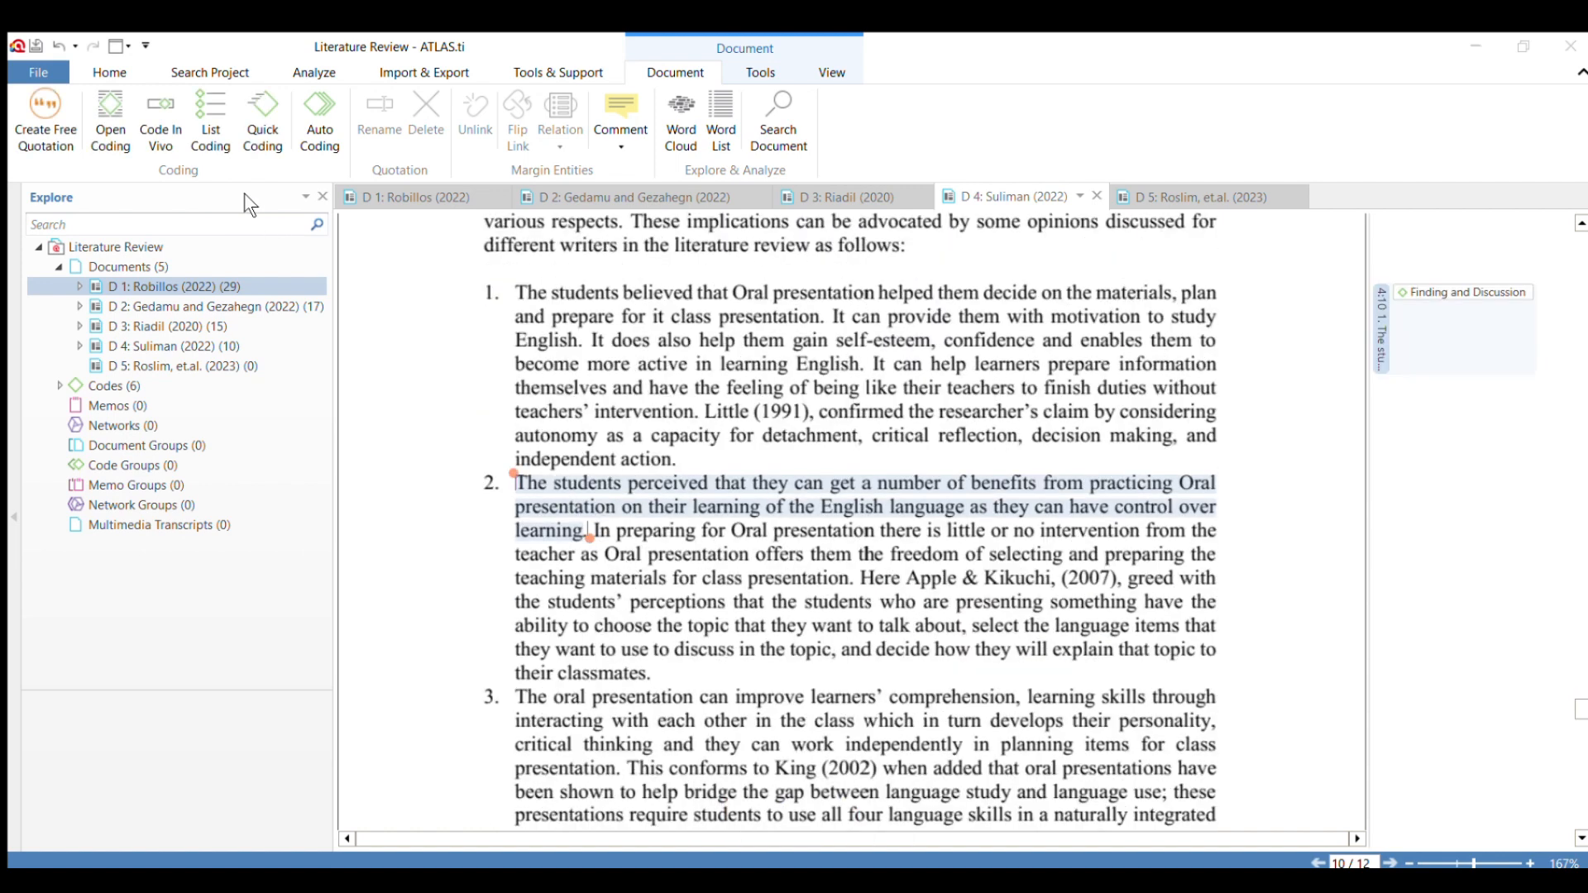
left_click(311, 442)
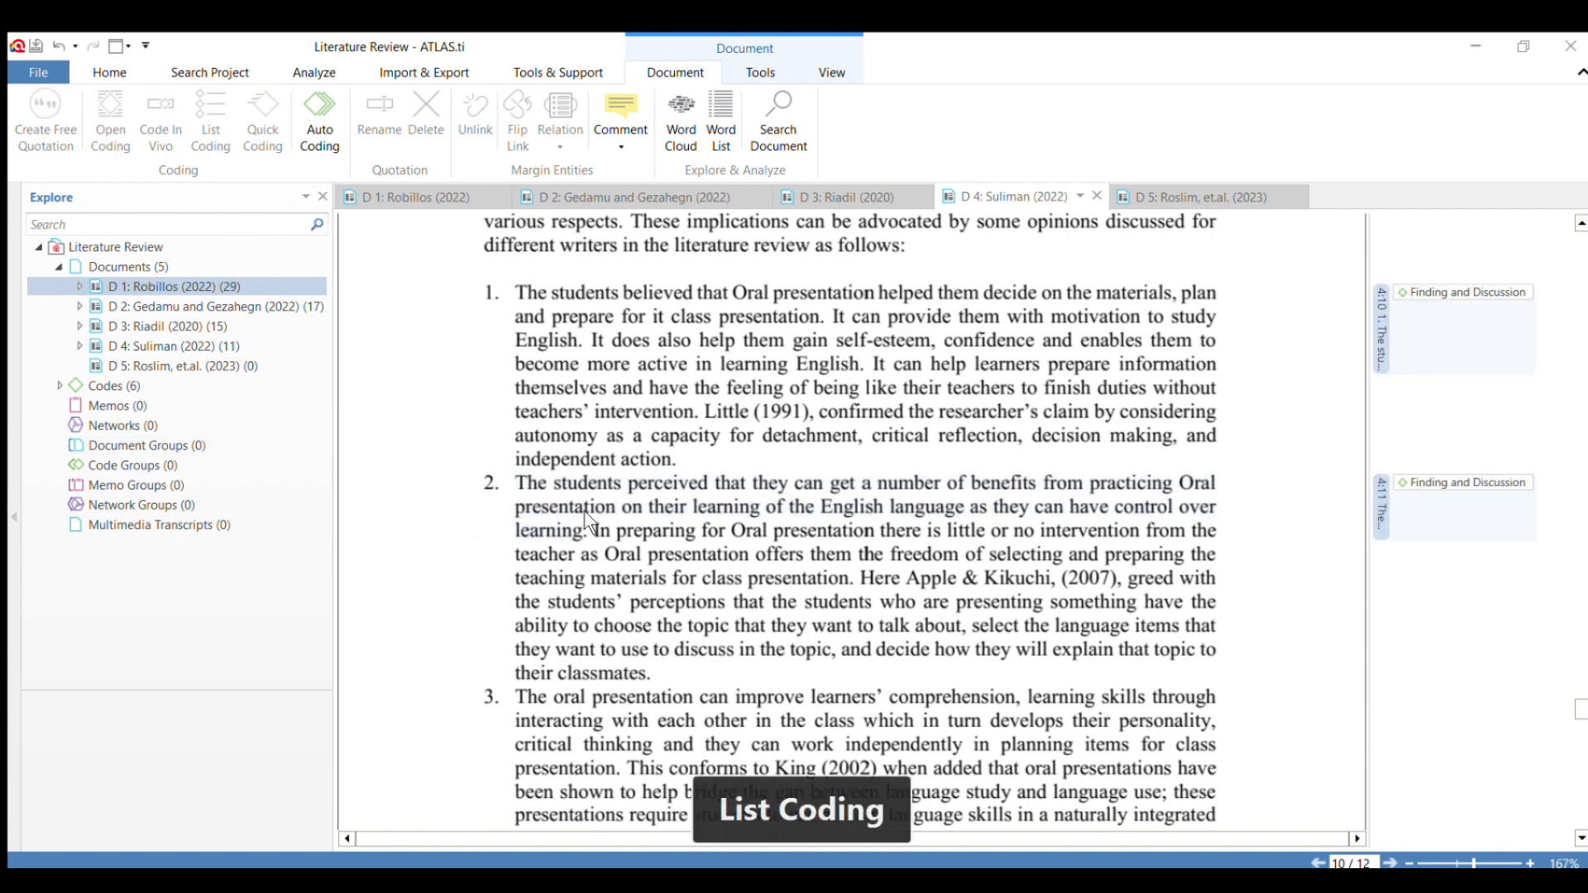
Apply the code "Finding and Discussion" to the first sentence of result 3, ending at "planning items for class presentation.".
scroll(583, 517, "down", 2)
left_click_drag(516, 573, 697, 669)
left_click_drag(593, 676, 622, 651)
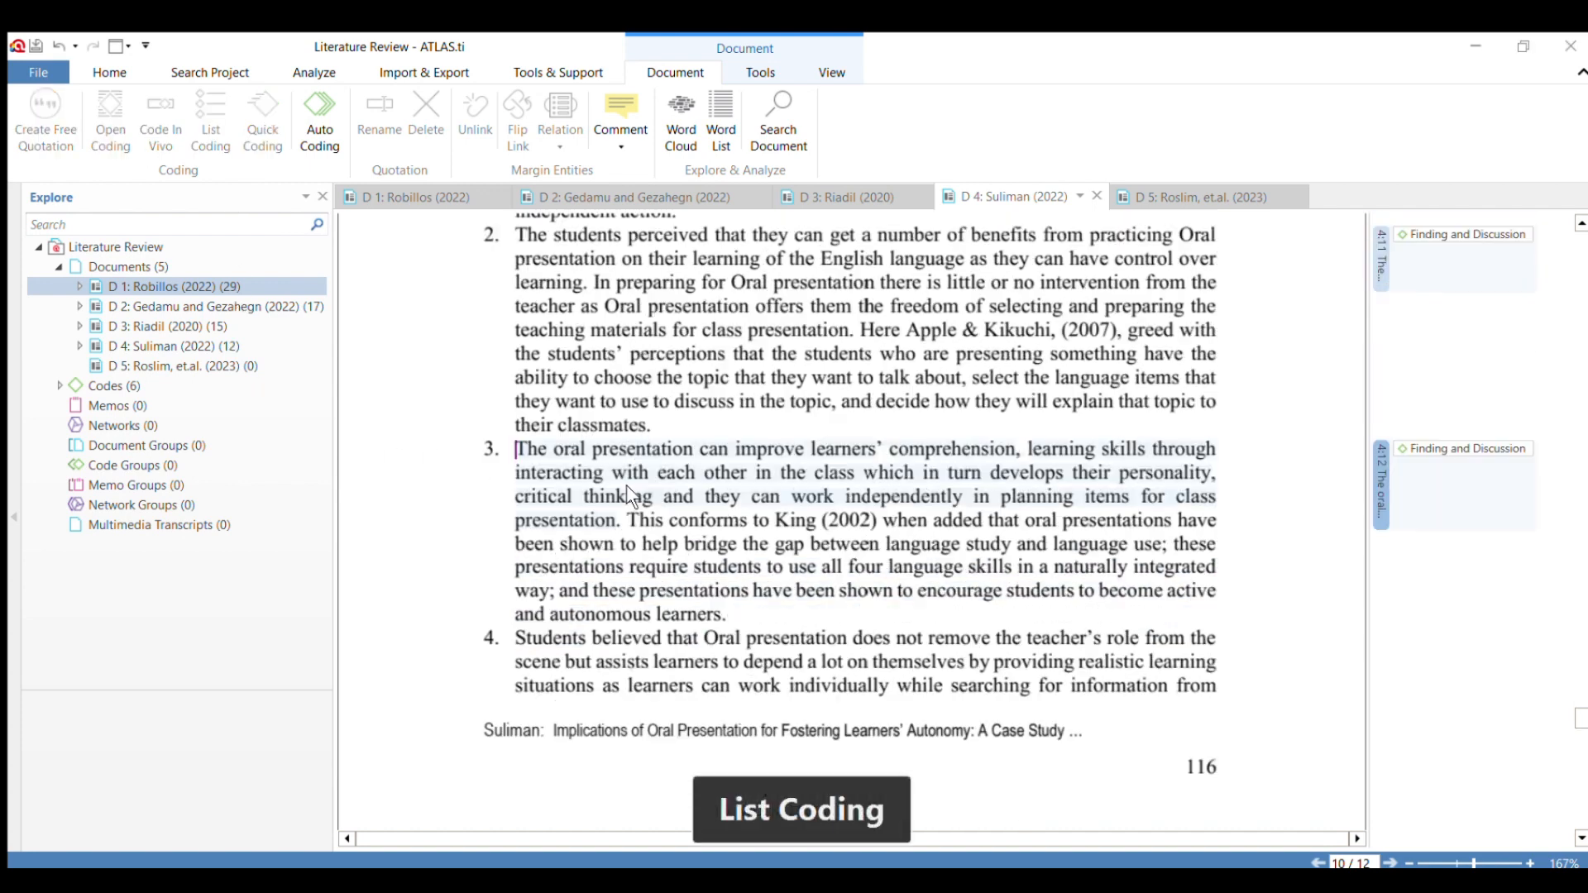
Code the first sentence of result 4 across the page break, from "Students believed" to "different resources.".
scroll(626, 485, "down", 3)
left_click_drag(514, 514, 673, 654)
scroll(975, 567, "down", 3)
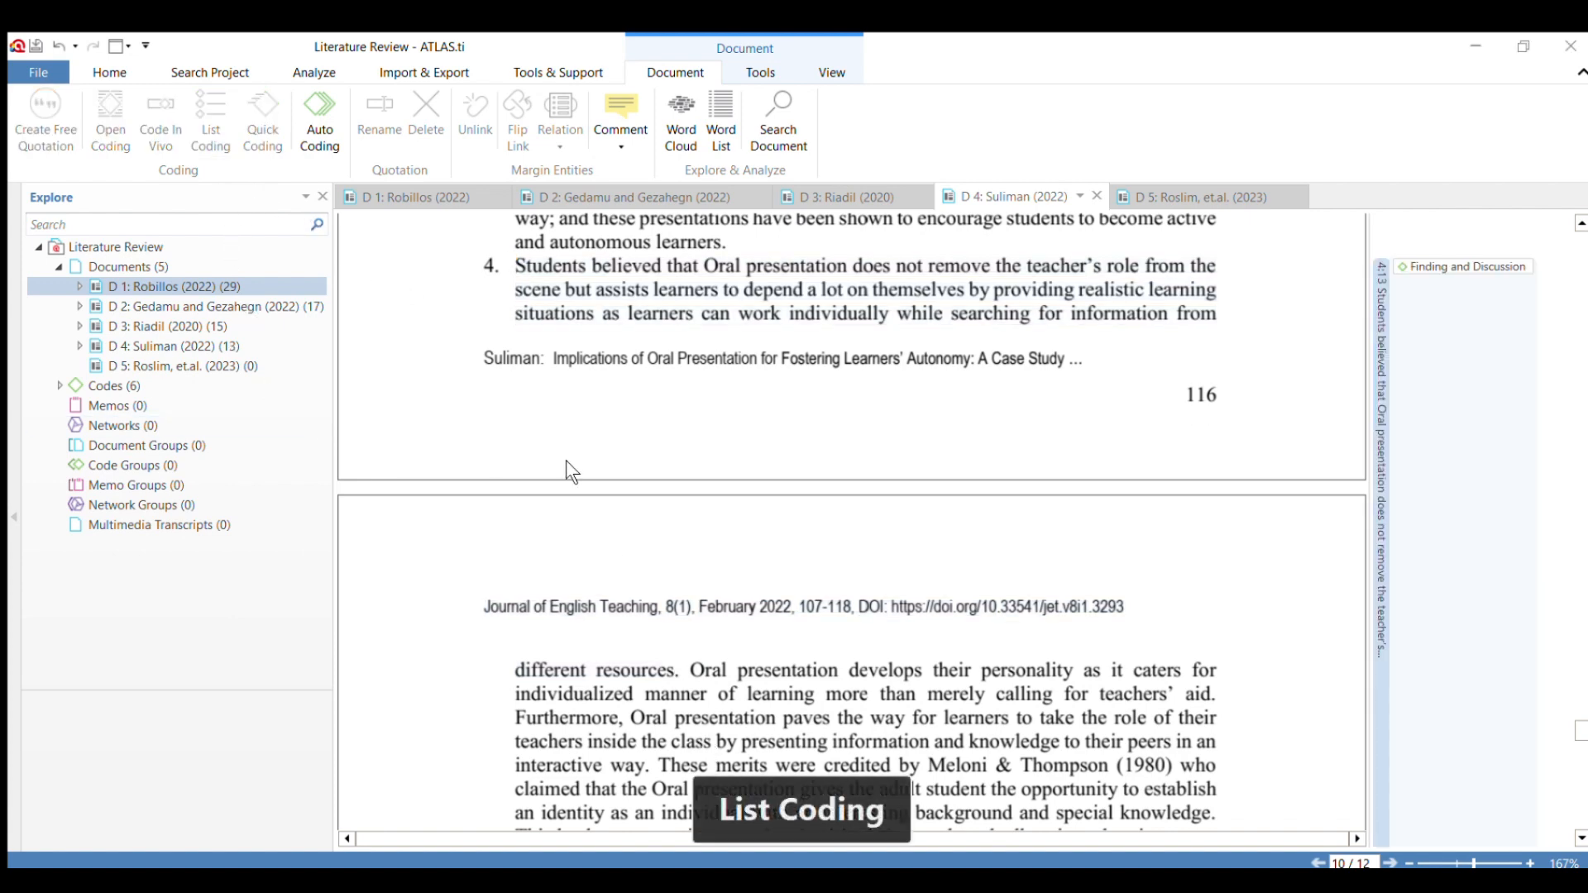
Code the opening sentences of result 5, from "Finally, learners can't conceal" to "topics for discussion in their class.".
scroll(690, 485, "down", 3)
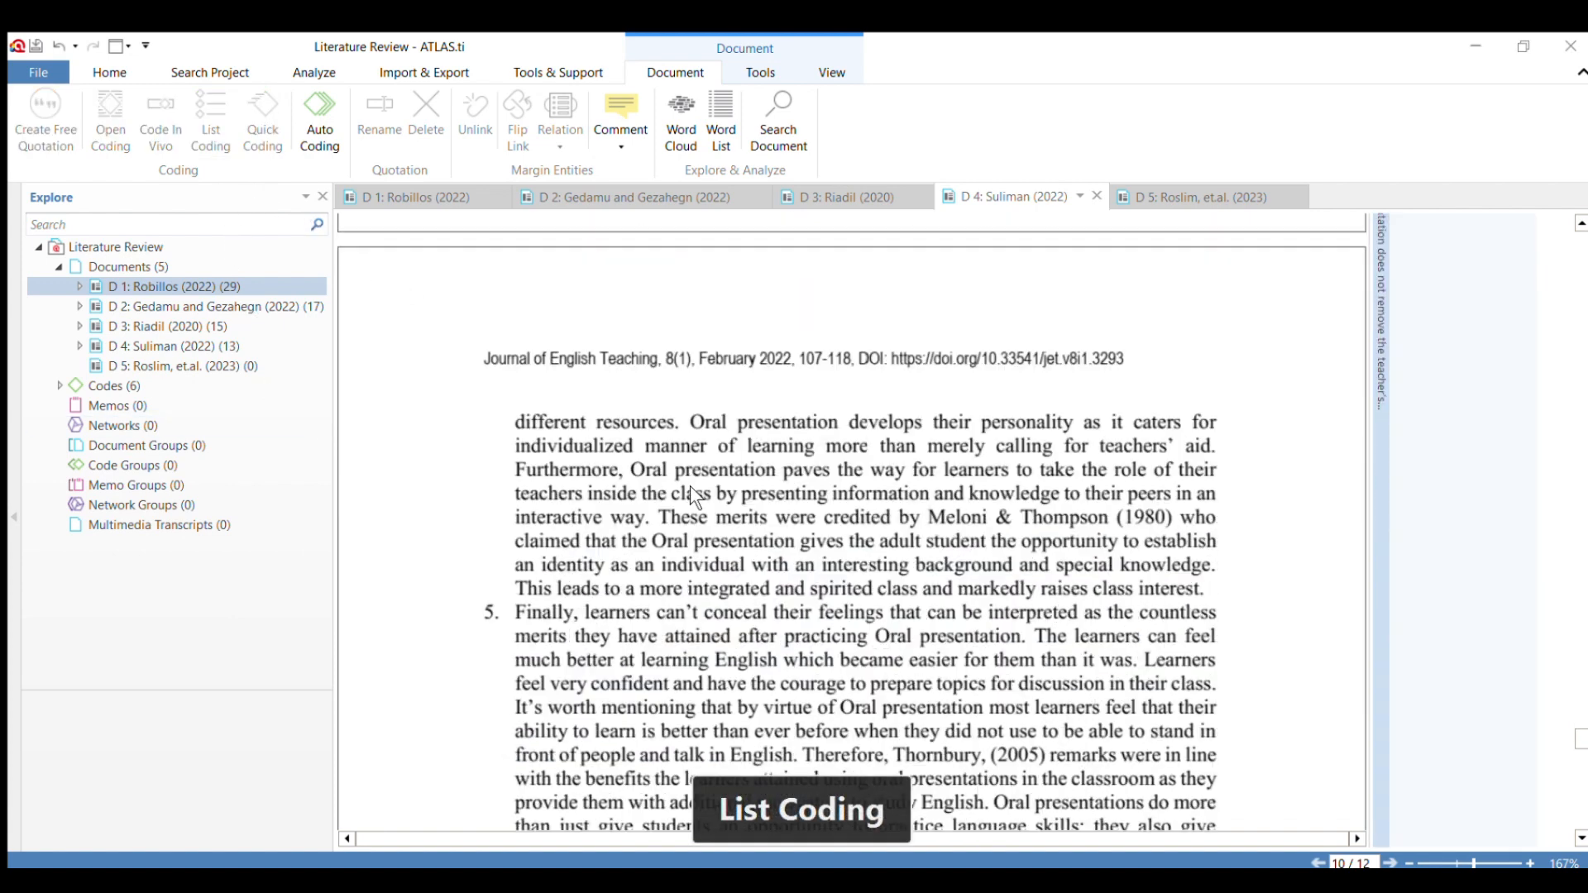
scroll(690, 485, "down", 3)
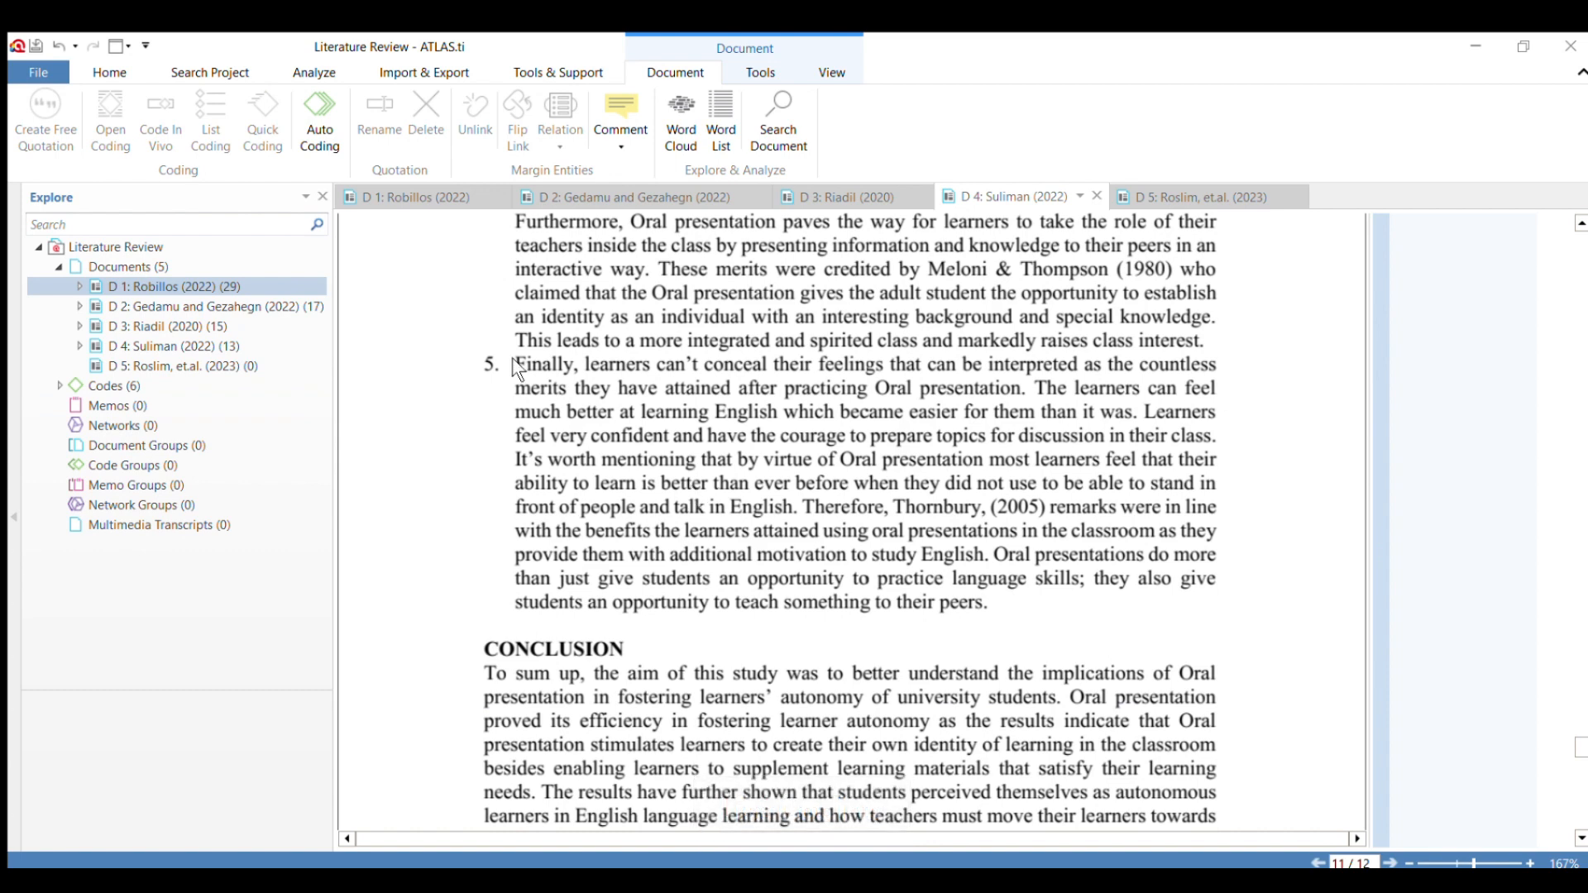
left_click_drag(509, 358, 1092, 438)
left_click_drag(990, 443, 1219, 446)
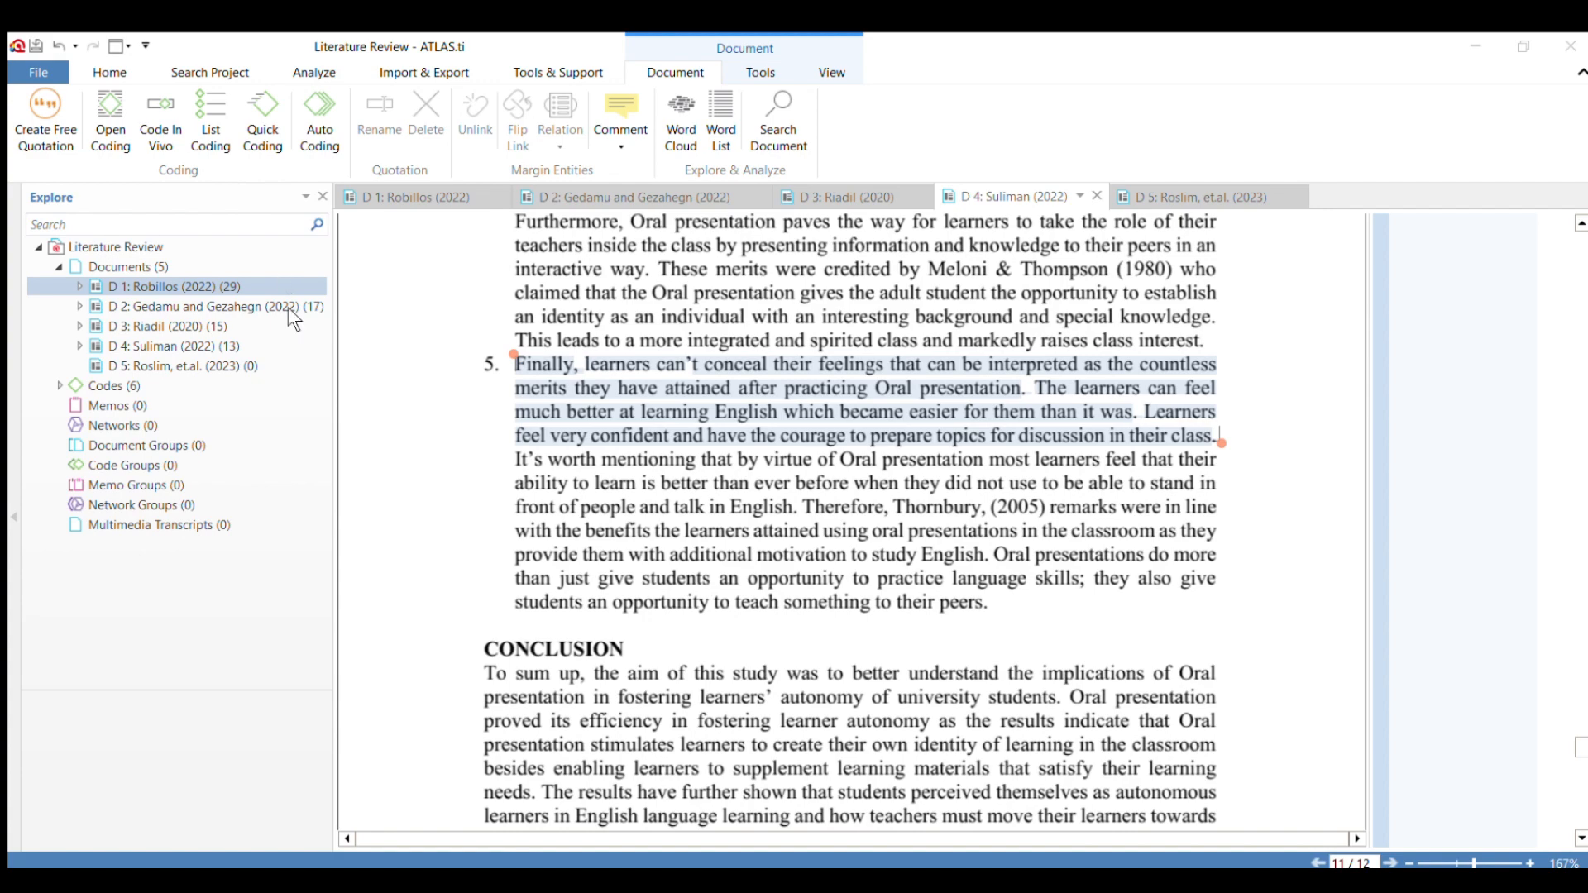
Switch to document D 5 and code the abstract's last sentence, from "This study highlights" to "practice sessions.".
left_click(1219, 197)
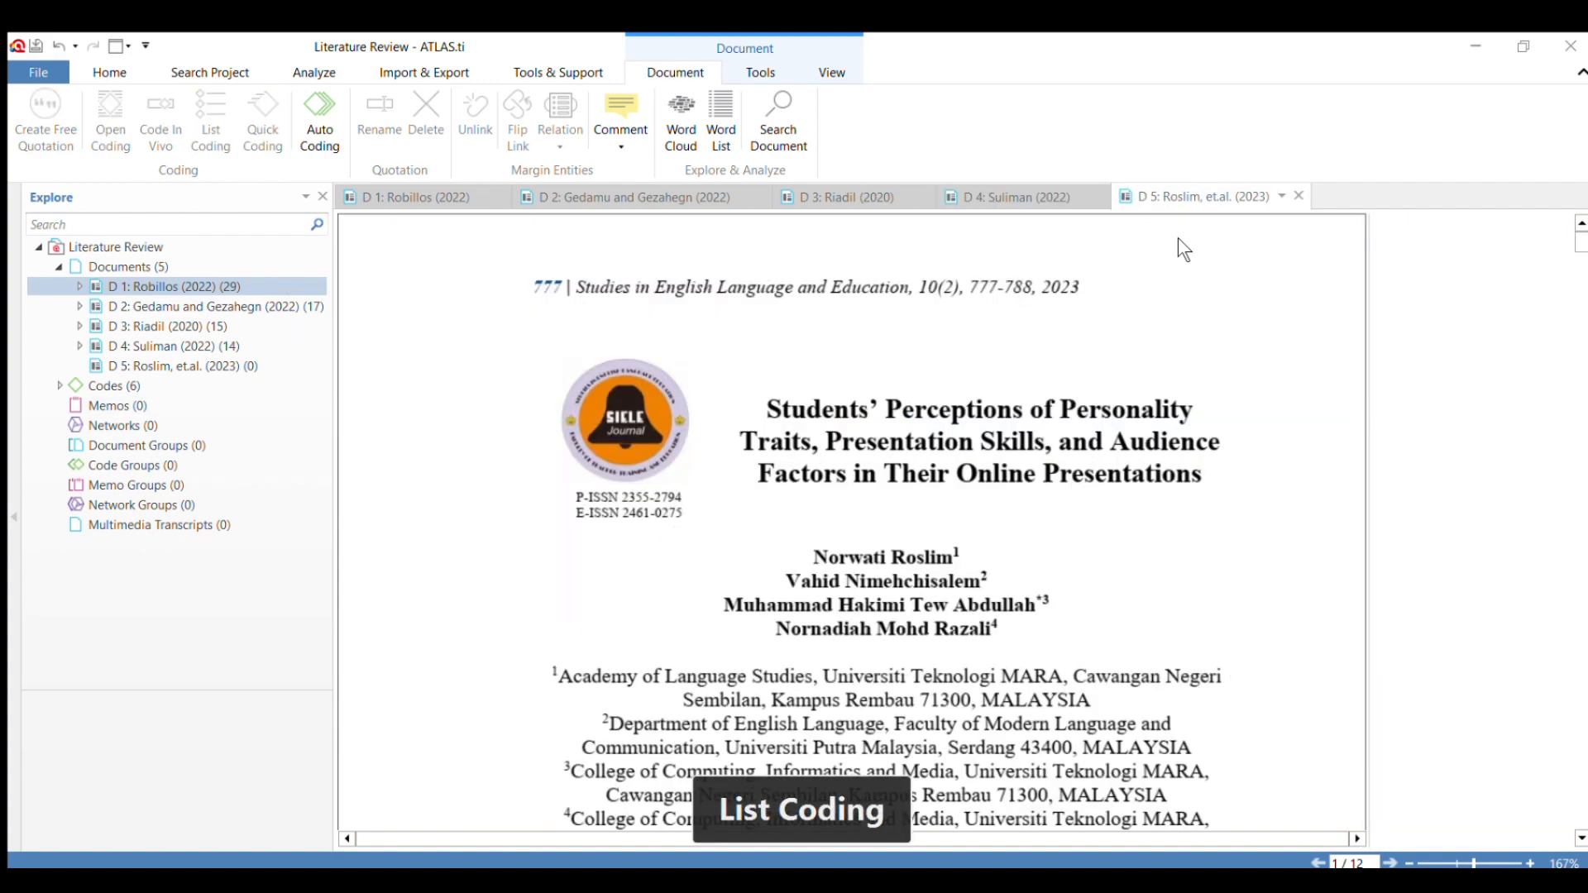
scroll(796, 355, "down", 10)
scroll(796, 355, "up", 3)
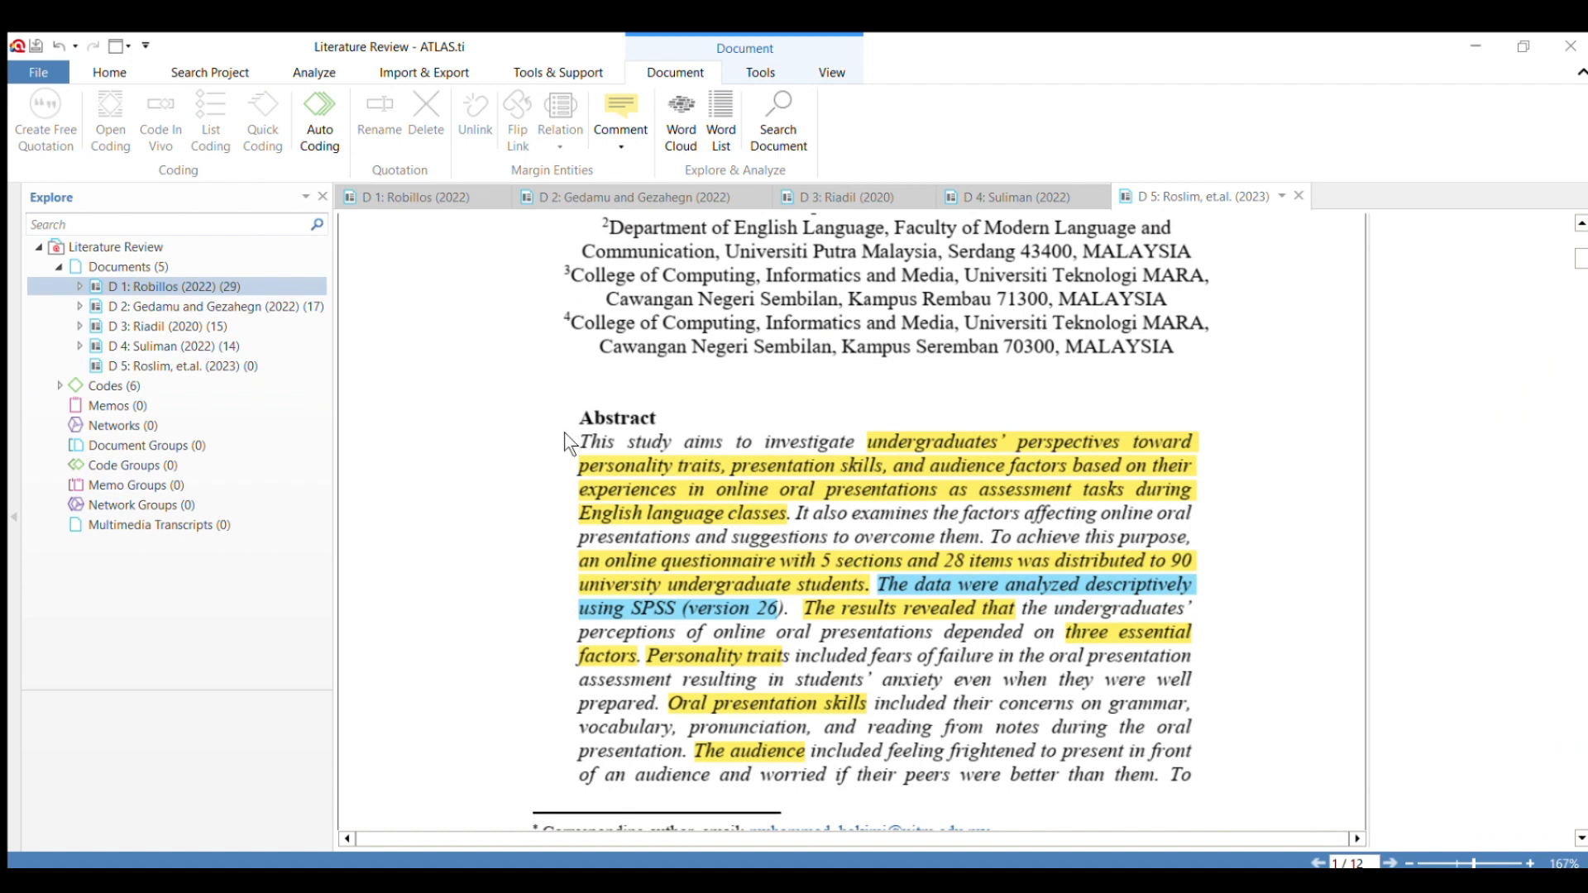
scroll(876, 464, "down", 3)
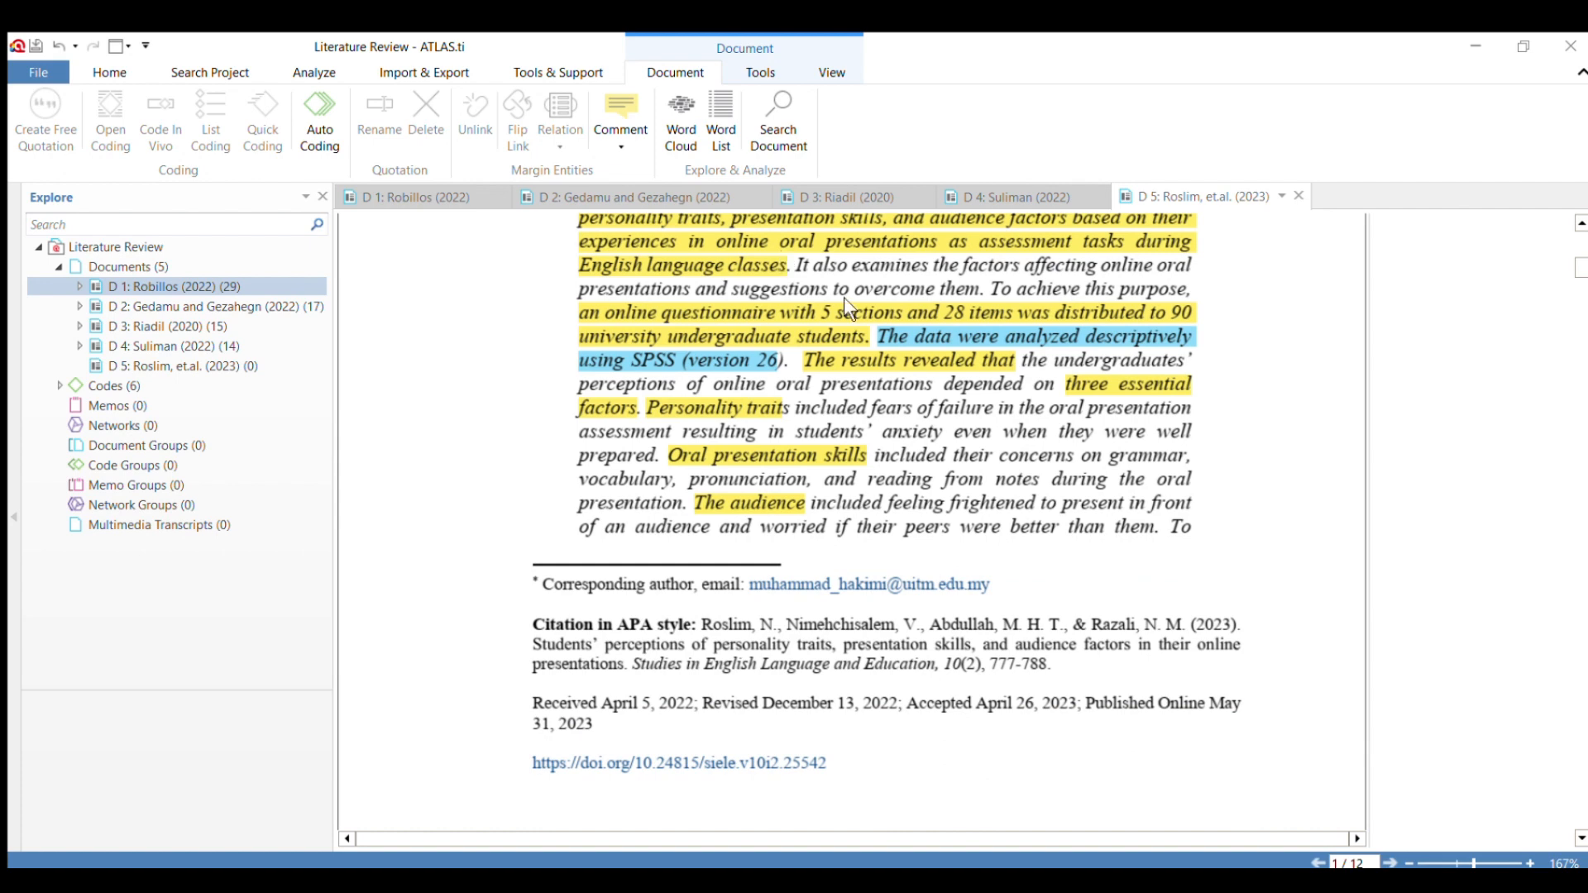
scroll(850, 304, "down", 6)
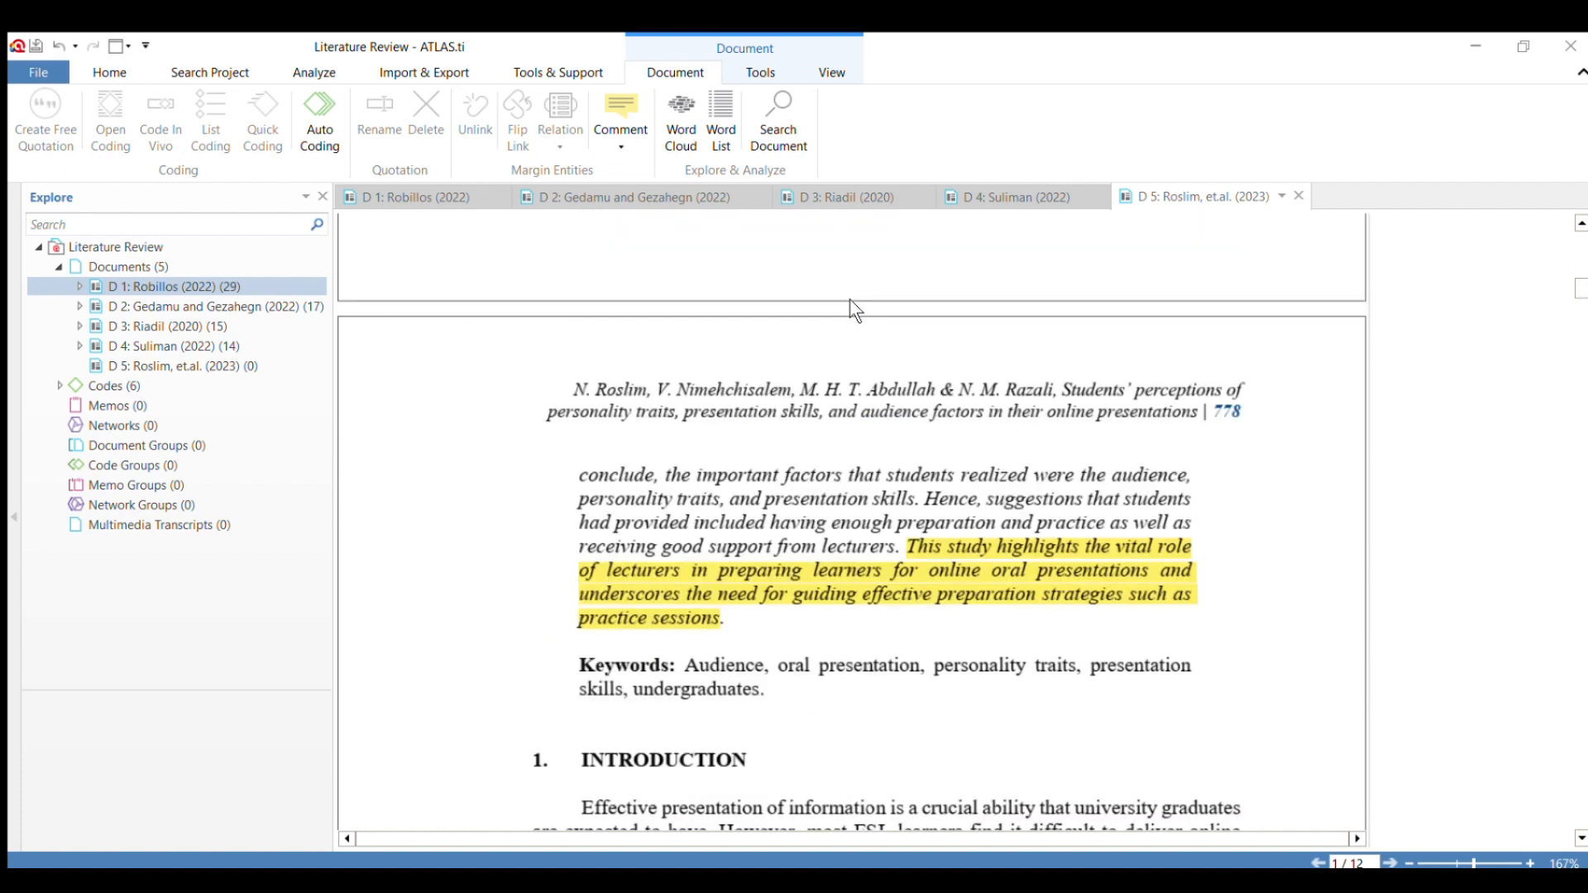
scroll(852, 311, "down", 3)
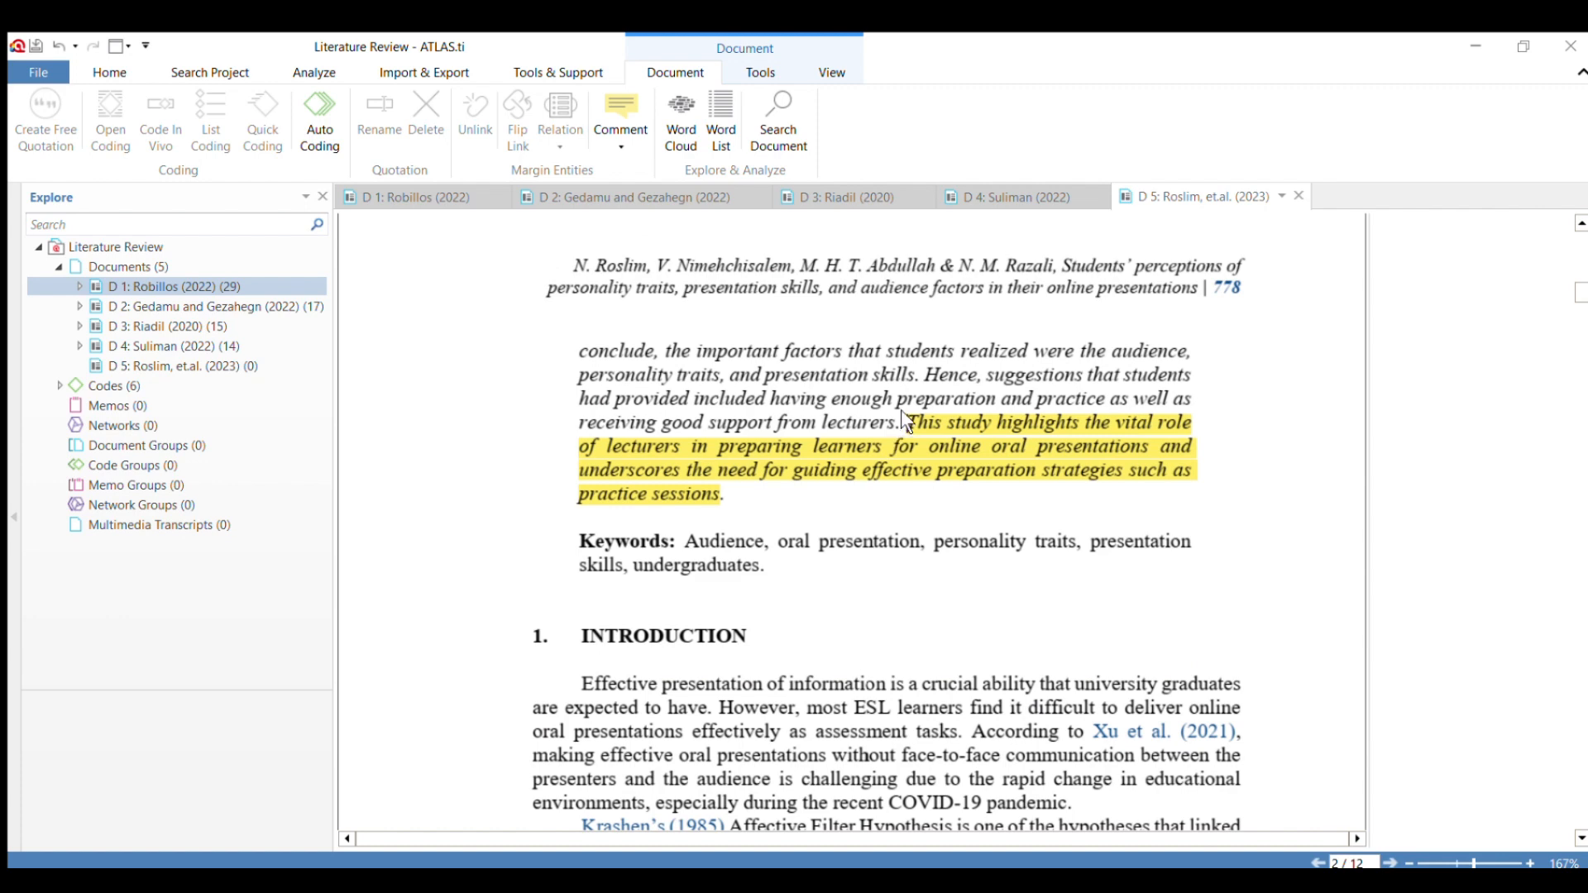
left_click_drag(902, 412, 731, 498)
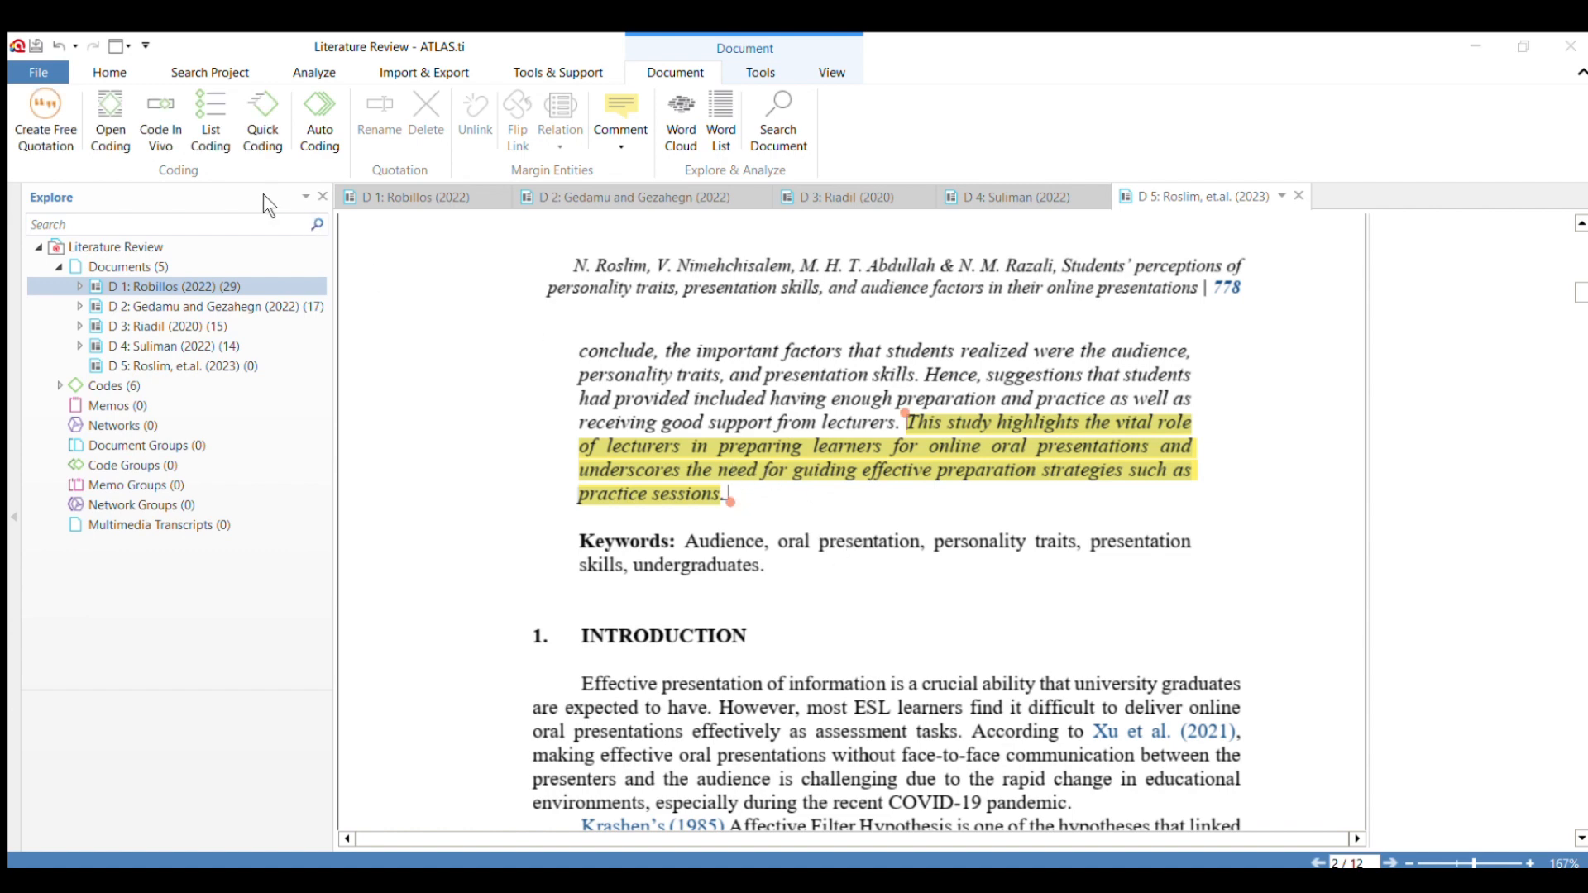
left_click(289, 445)
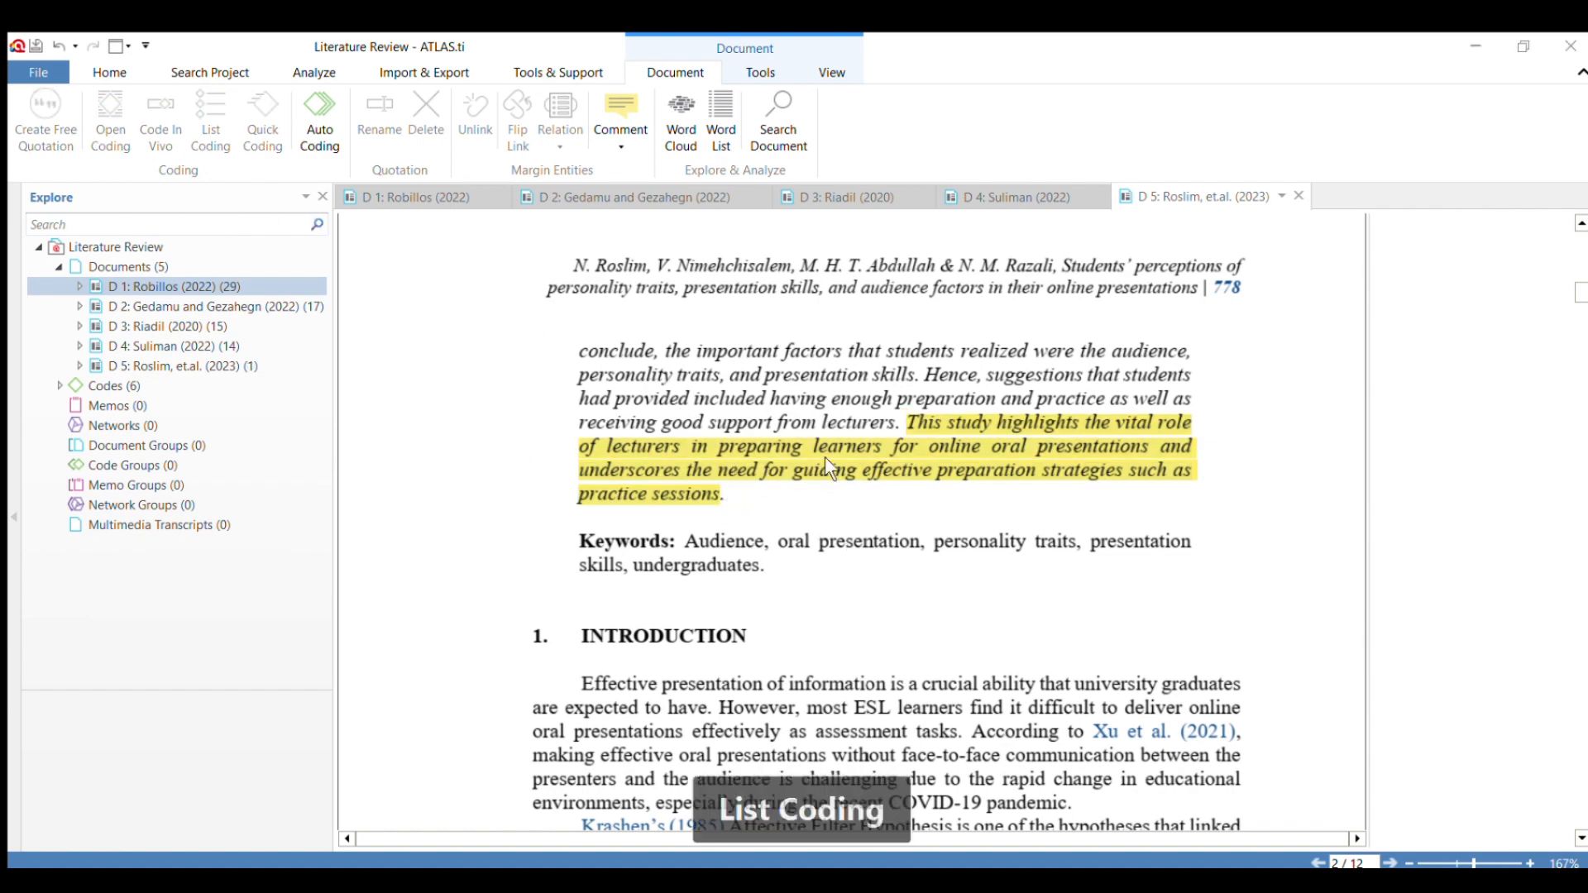
Apply the code "Historical Background" to the abstract passage from "three essential factors" to "better than them.".
scroll(849, 438, "up", 7)
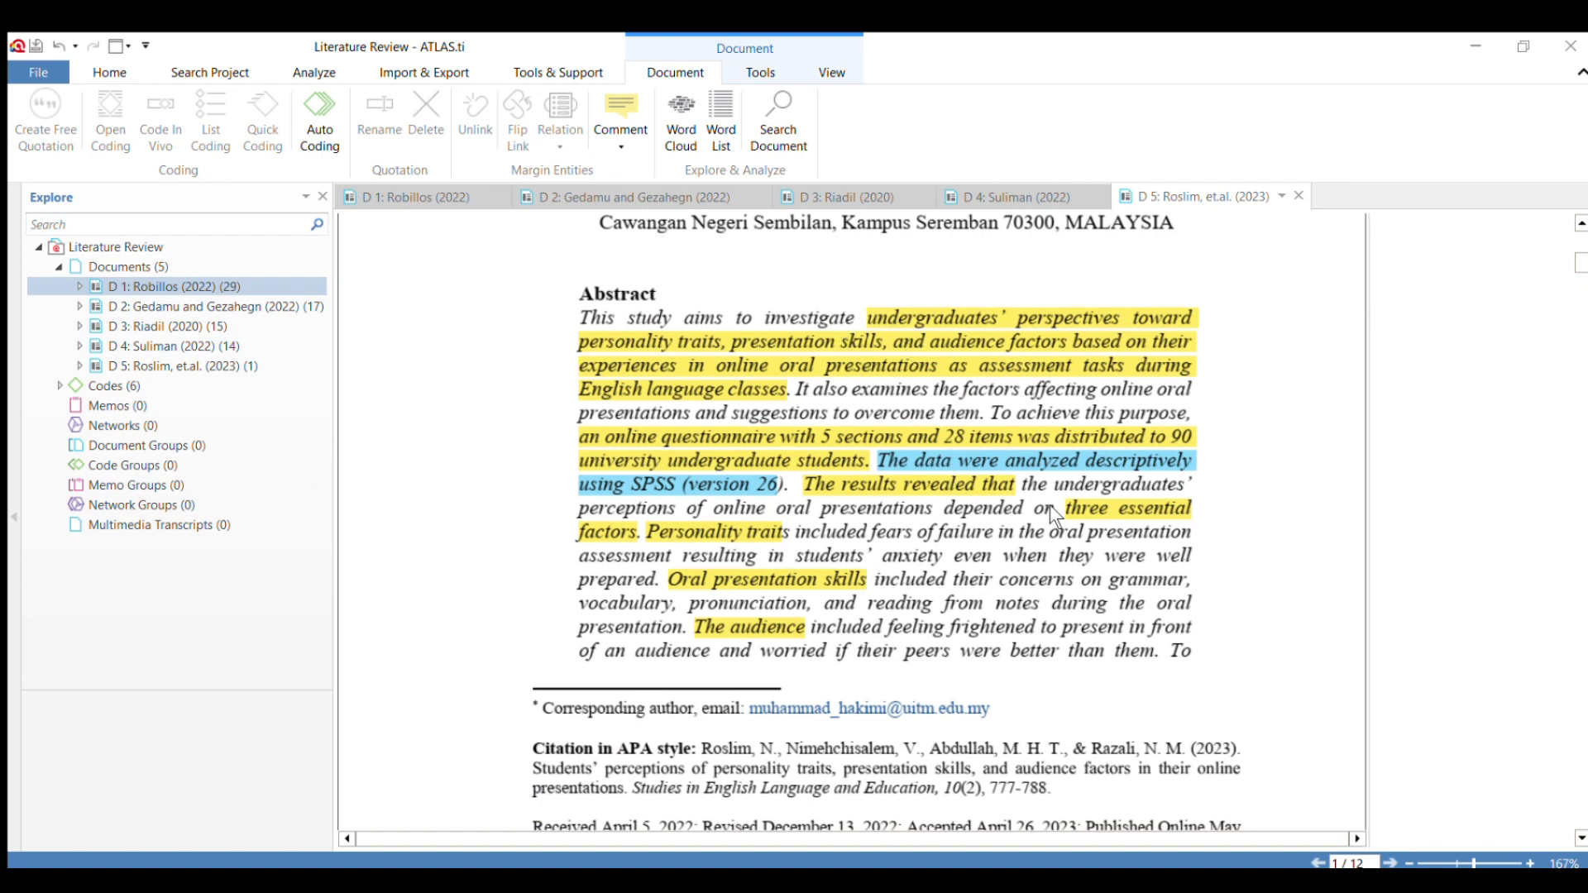
mouse_move(1057, 508)
left_mouse_down()
mouse_move(1092, 603)
mouse_move(1075, 653)
mouse_move(1159, 659)
left_mouse_up()
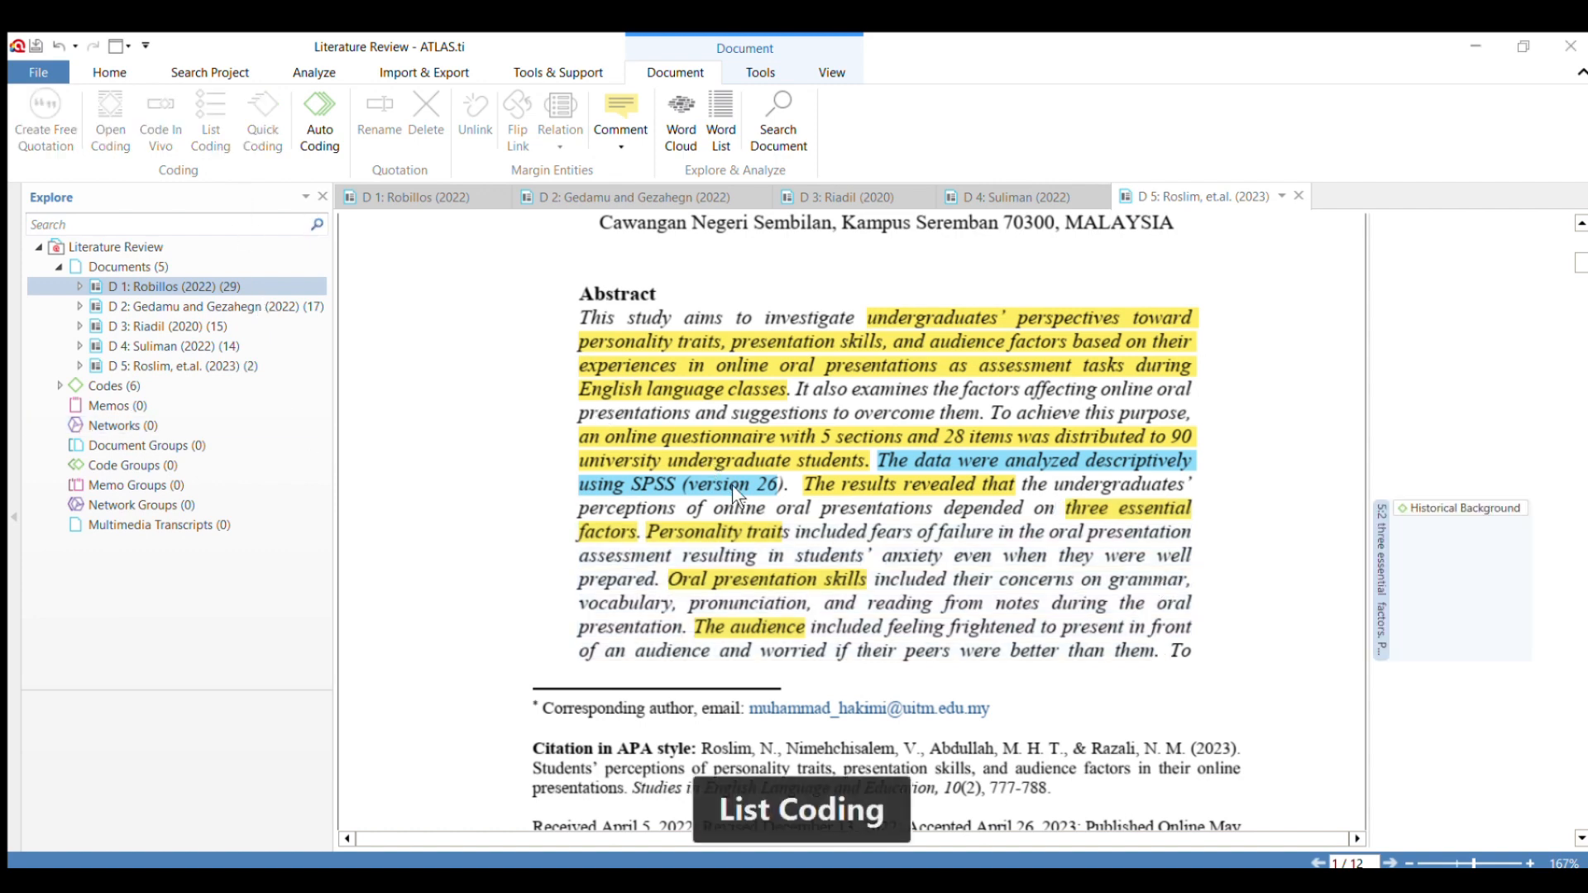
scroll(832, 449, "down", 6)
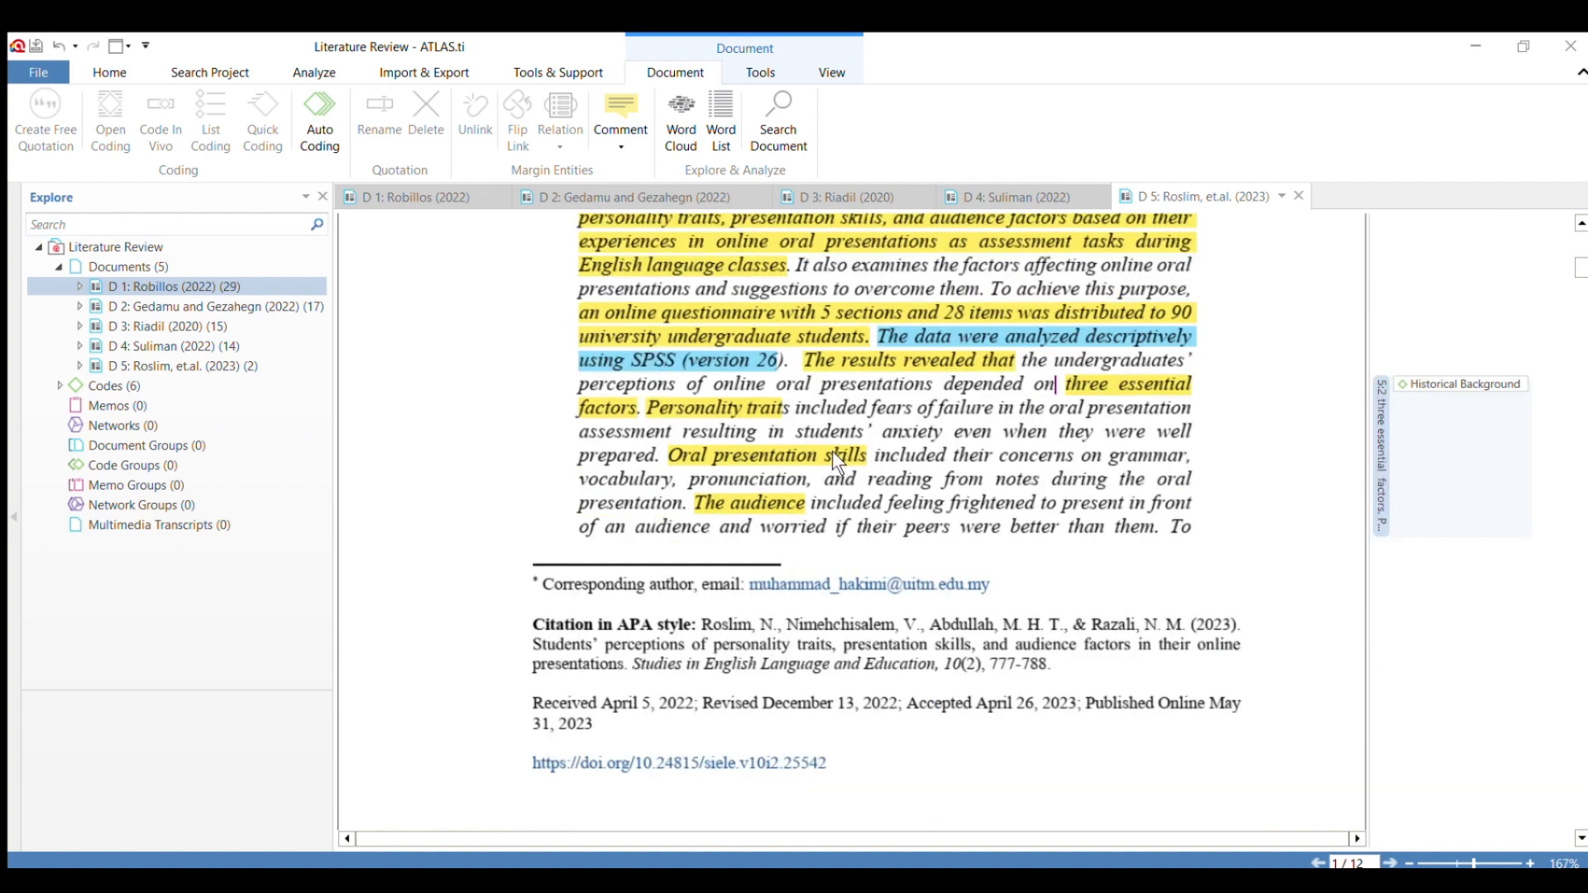
scroll(832, 454, "down", 5)
scroll(833, 463, "down", 2)
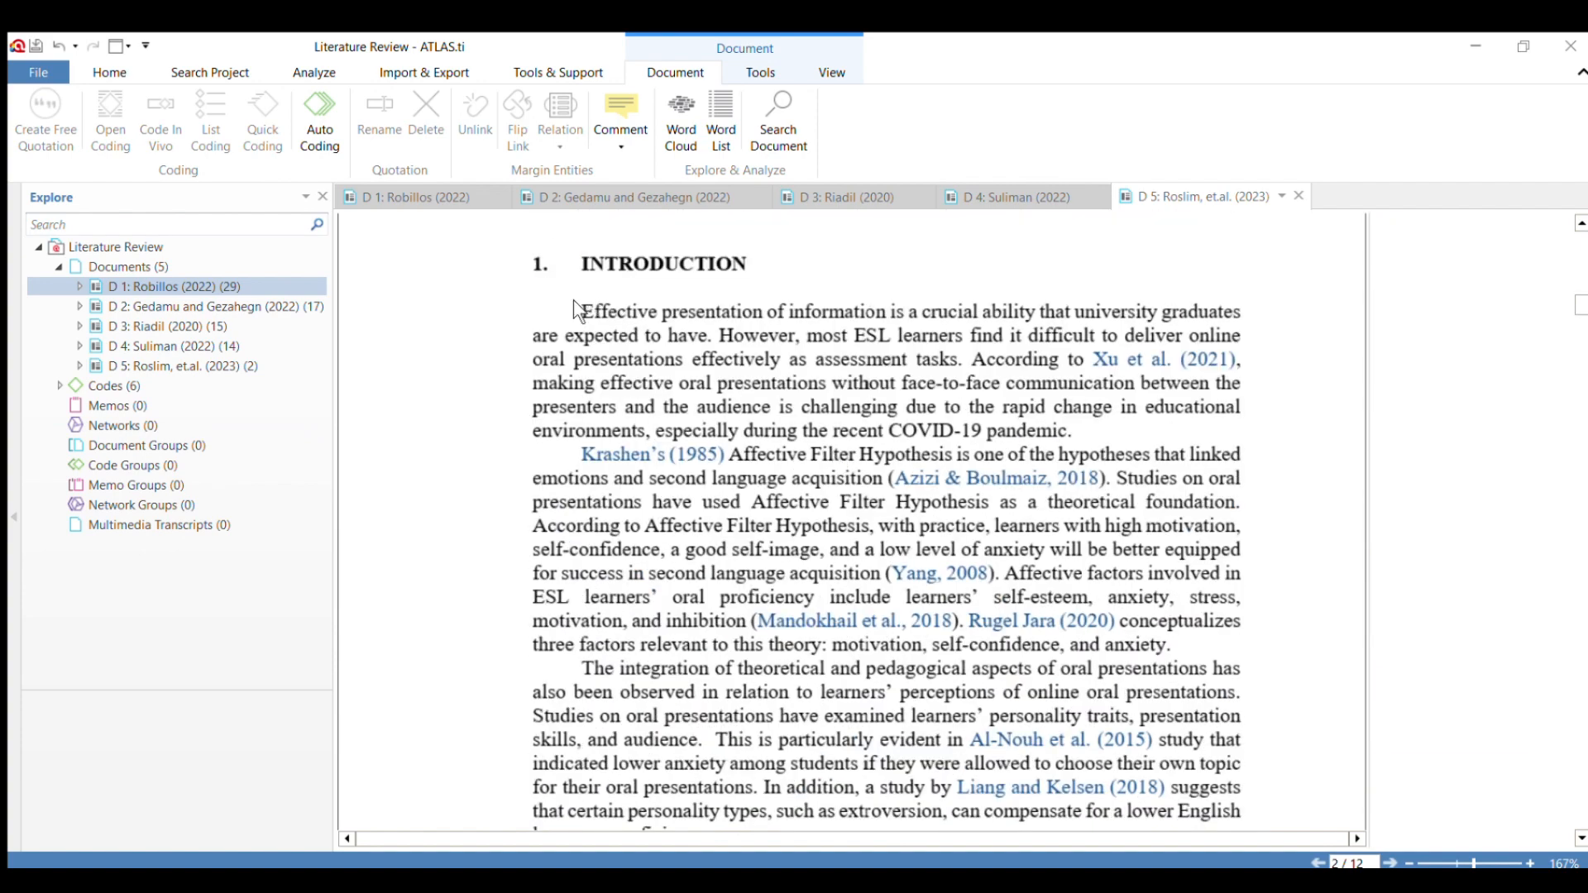
left_click_drag(581, 312, 967, 365)
Apply the code "Research Gap" to the introduction passage from "Previous research has emphasized" to "different outcomes" and its citation.
scroll(902, 486, "down", 8)
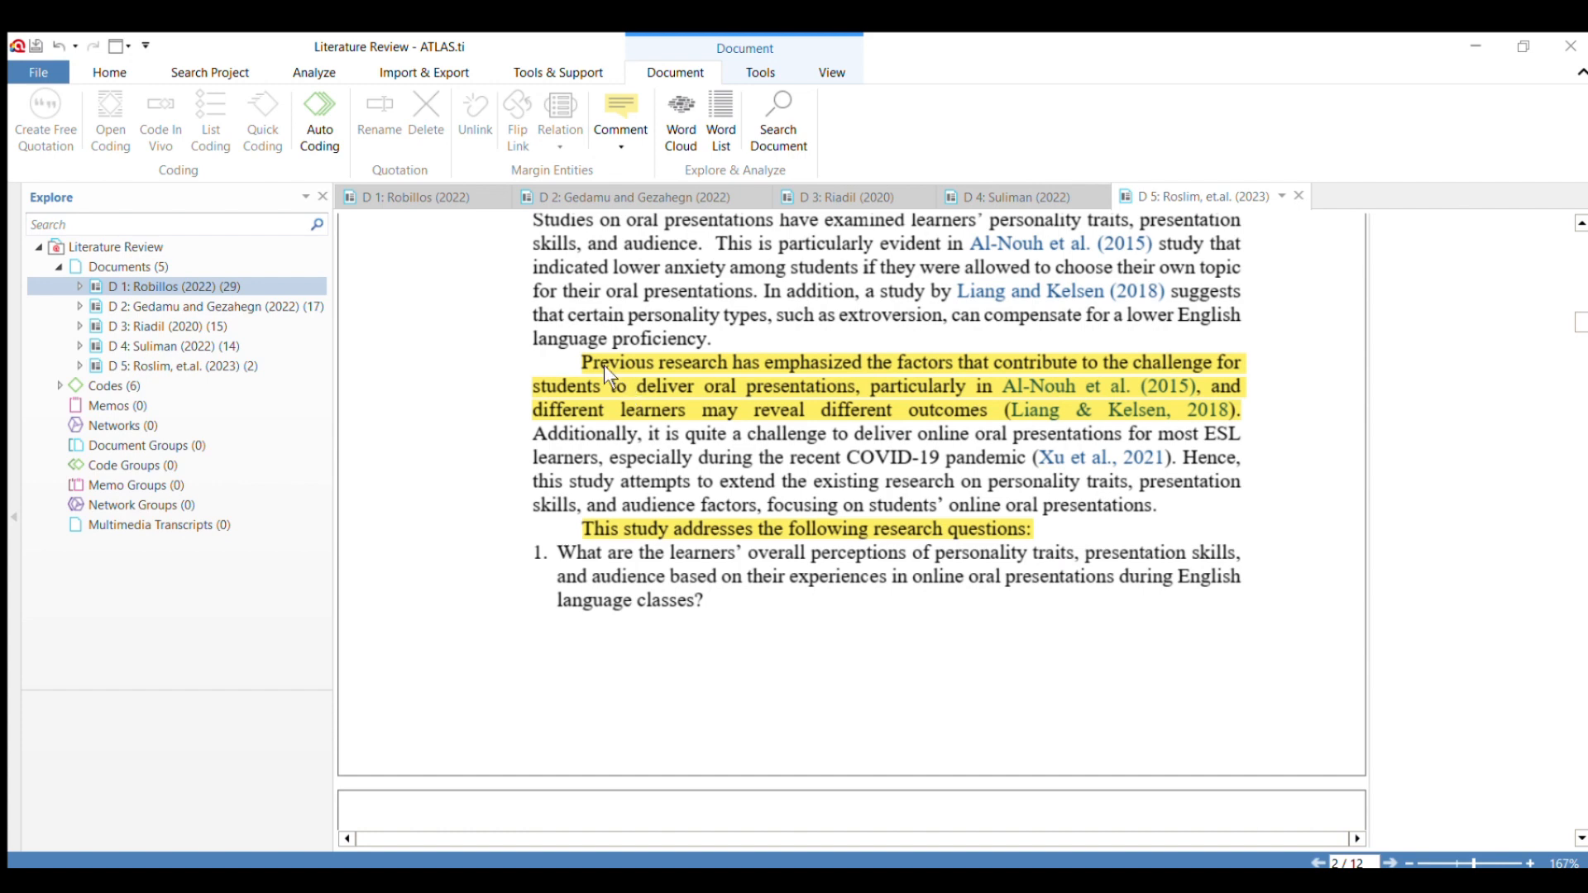
left_click_drag(569, 341, 1242, 411)
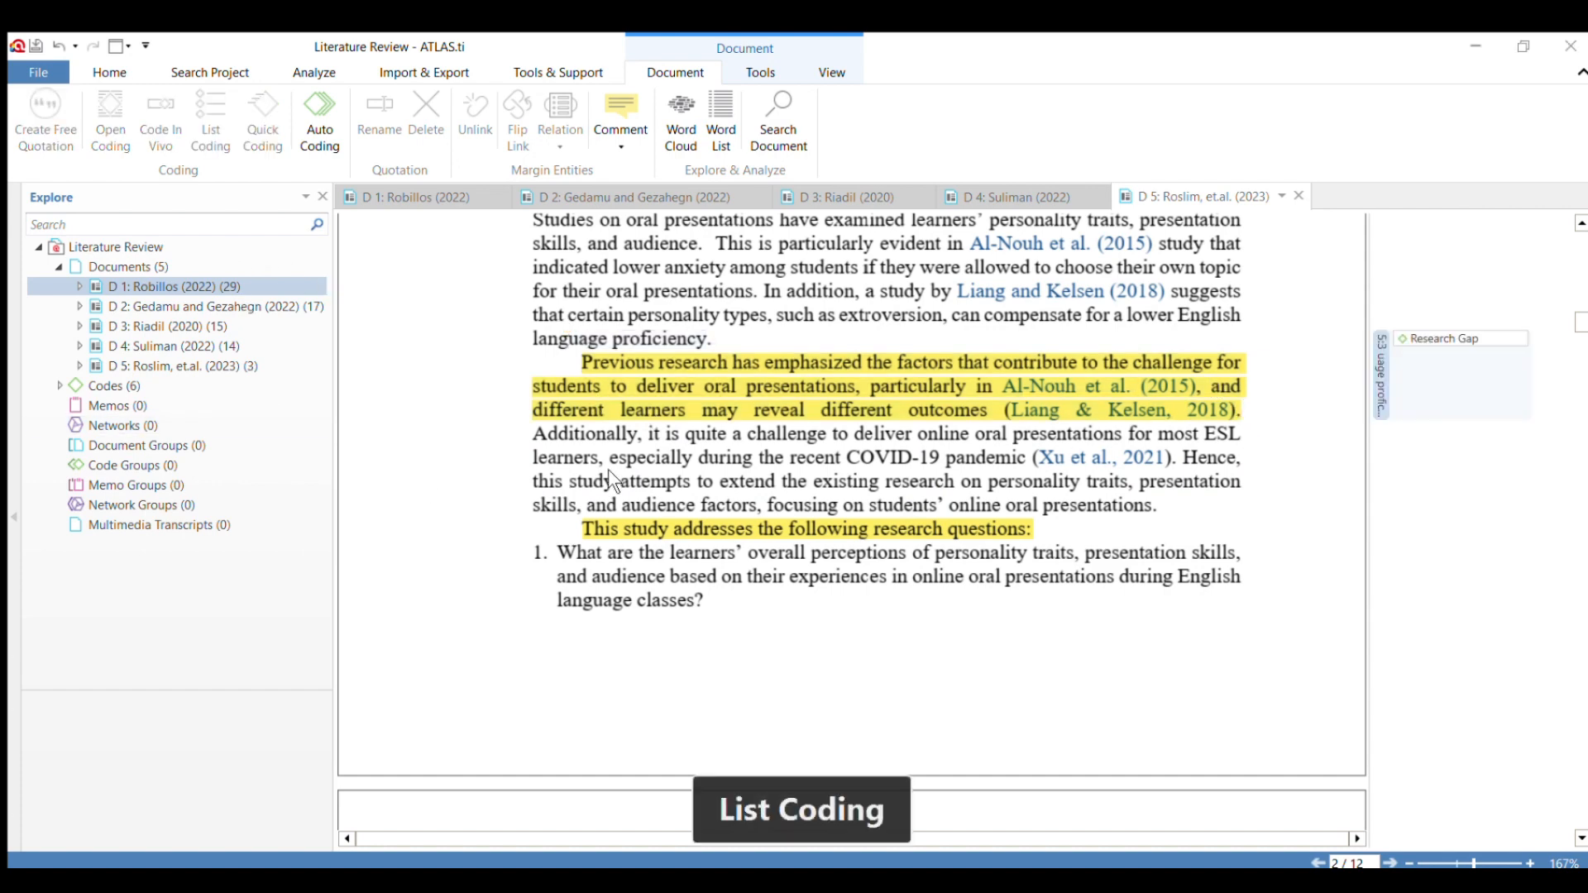
scroll(608, 469, "down", 1)
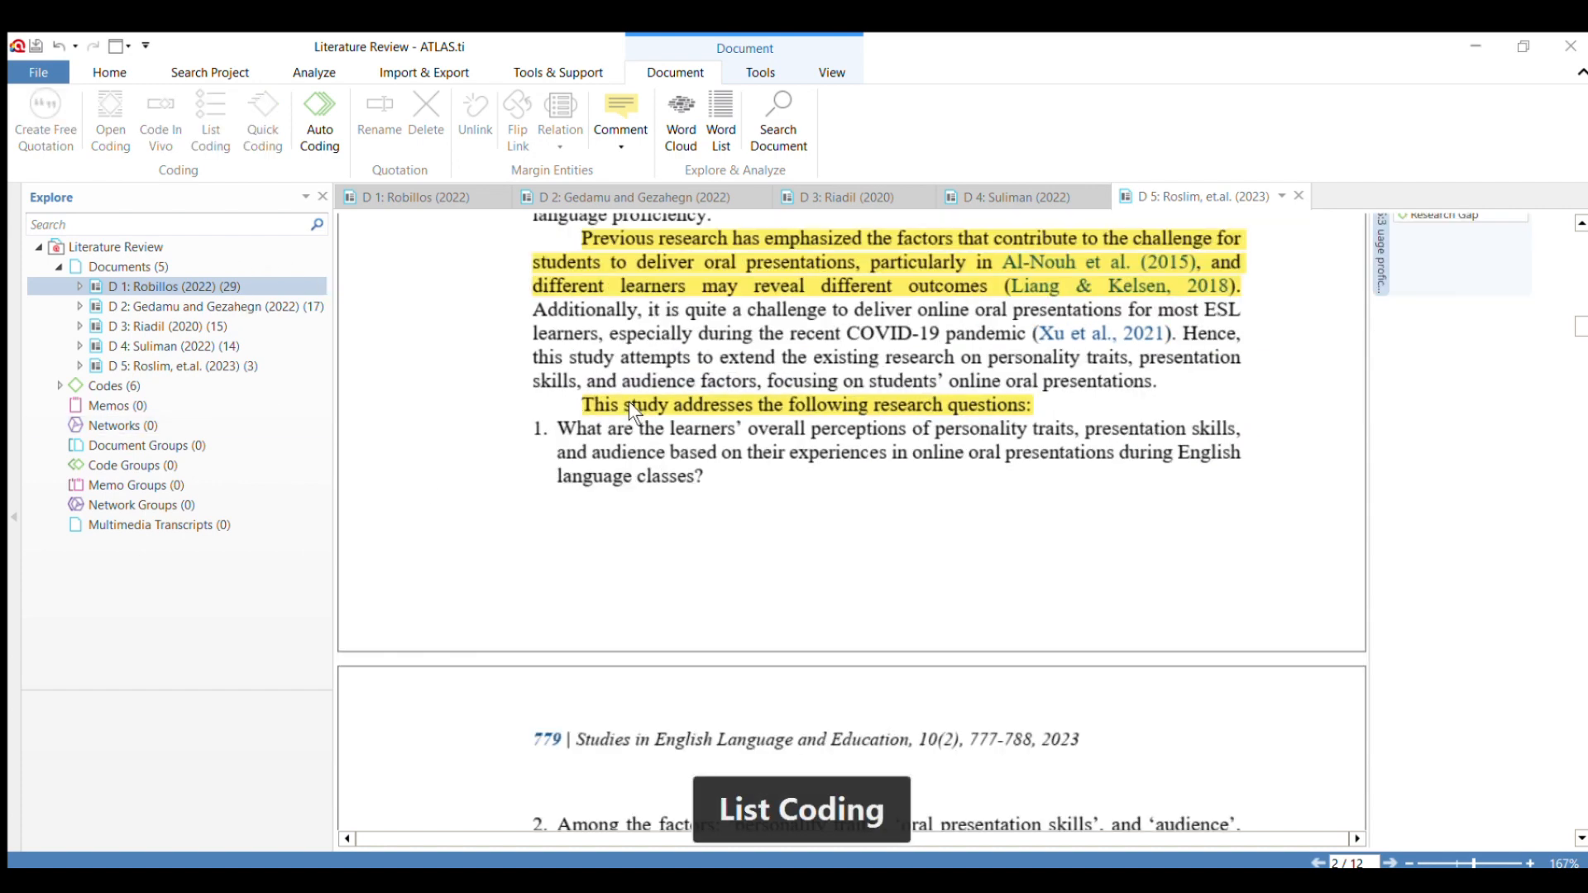
Code the three research questions across the page break, from "What are the learners' overall perceptions" to "online oral presentations?".
mouse_move(557, 429)
left_mouse_down()
mouse_move(733, 526)
mouse_move(726, 425)
left_mouse_up()
scroll(731, 525, "down", 3)
scroll(733, 526, "down", 3)
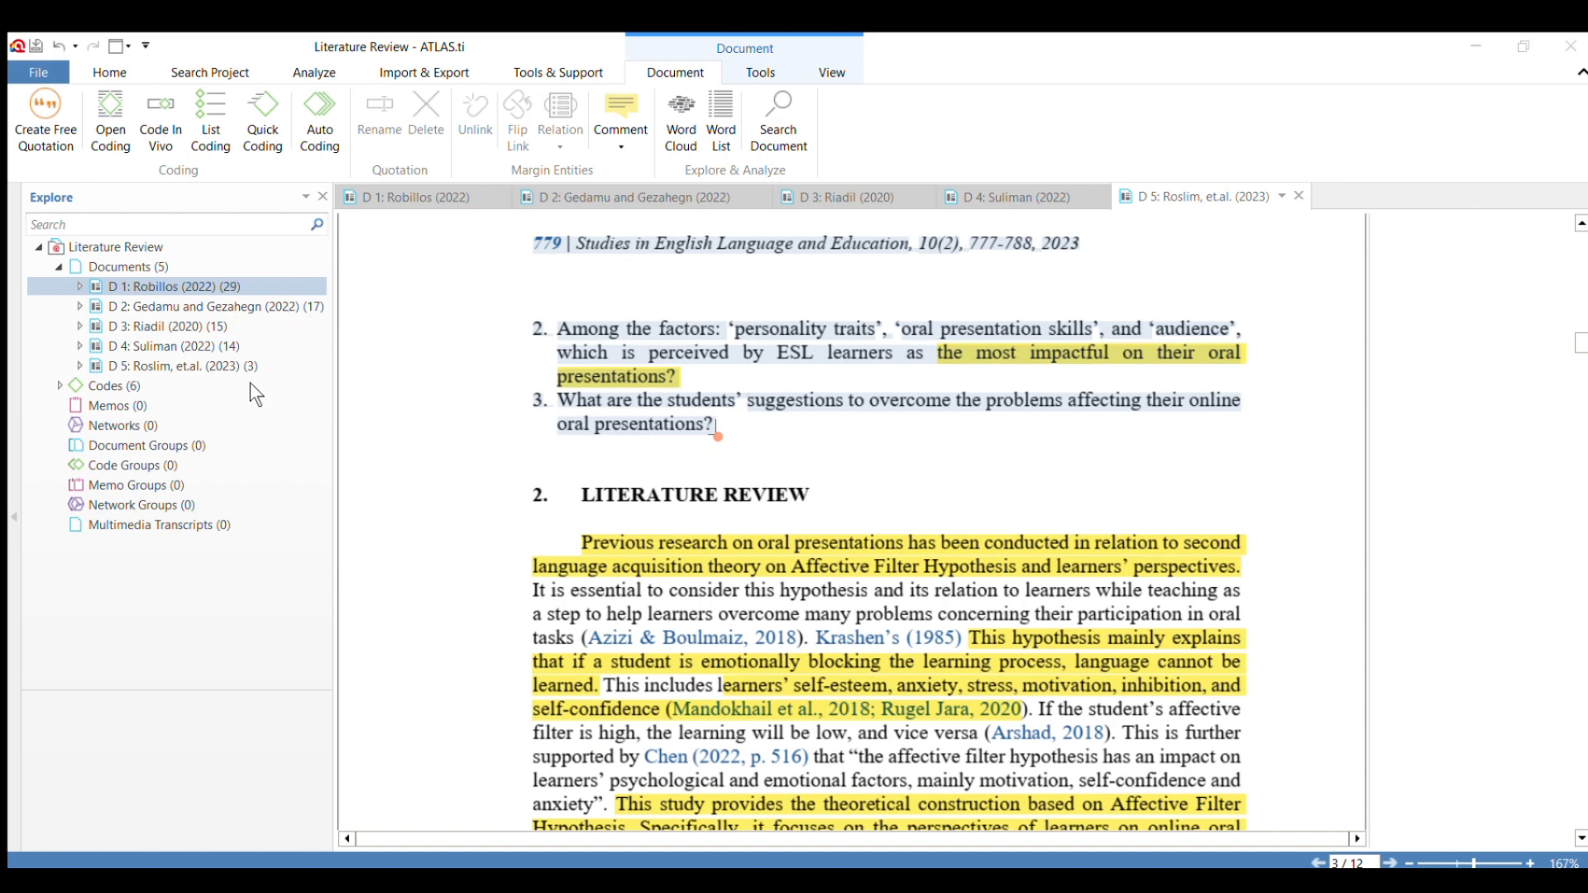
left_click(717, 535)
Apply the code "Research Gap" to the Literature Review opening, from "Previous research on oral presentations" up to "This hypothesis mainly explains".
scroll(716, 535, "down", 1)
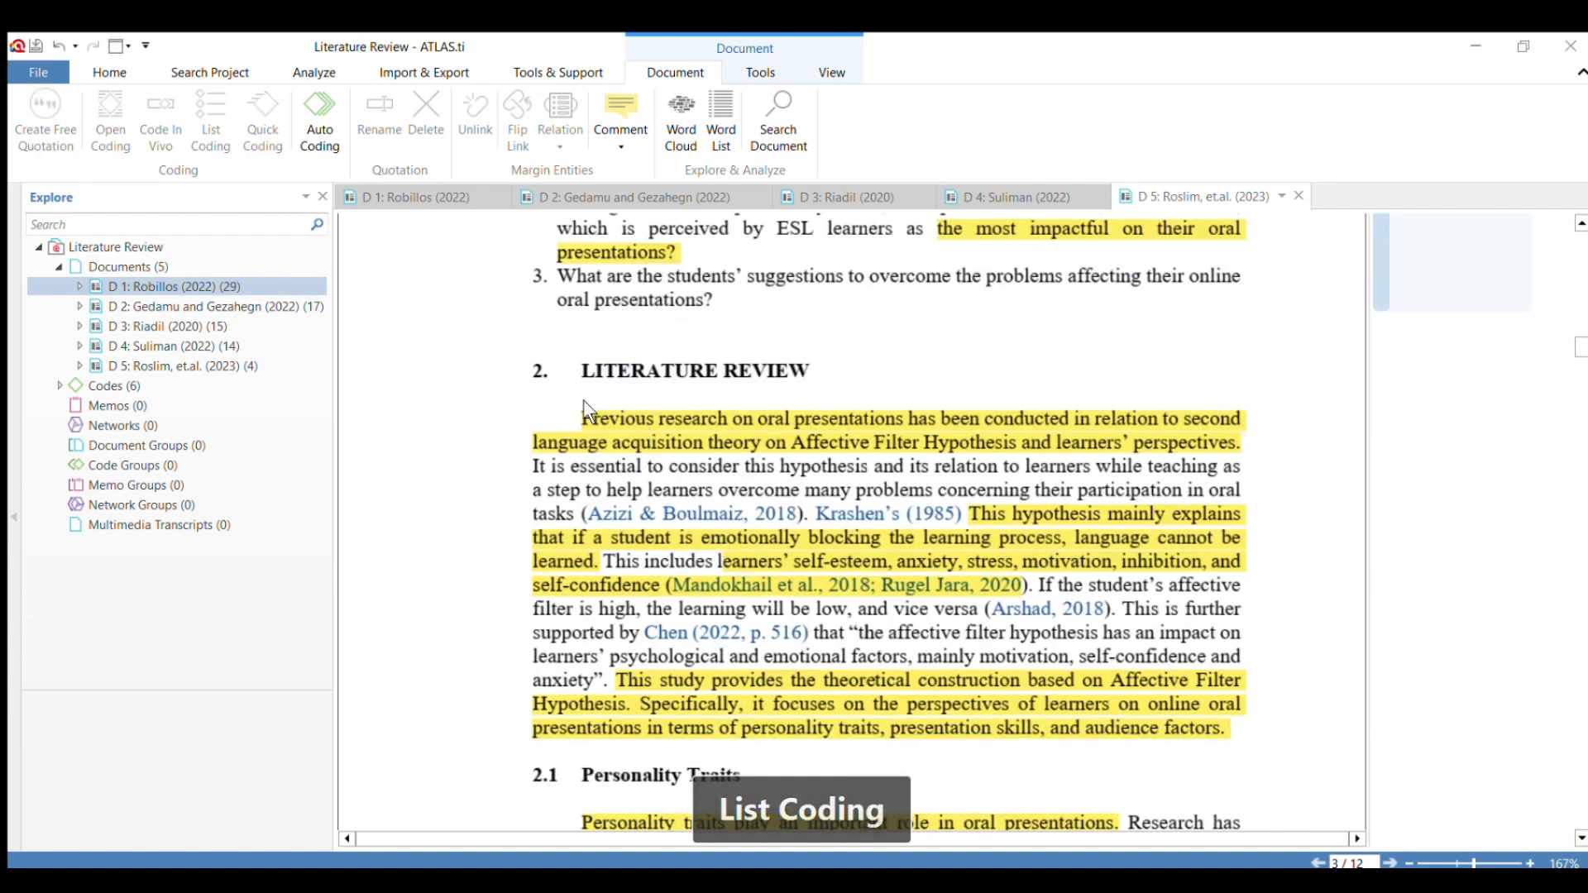
left_click_drag(581, 418, 968, 521)
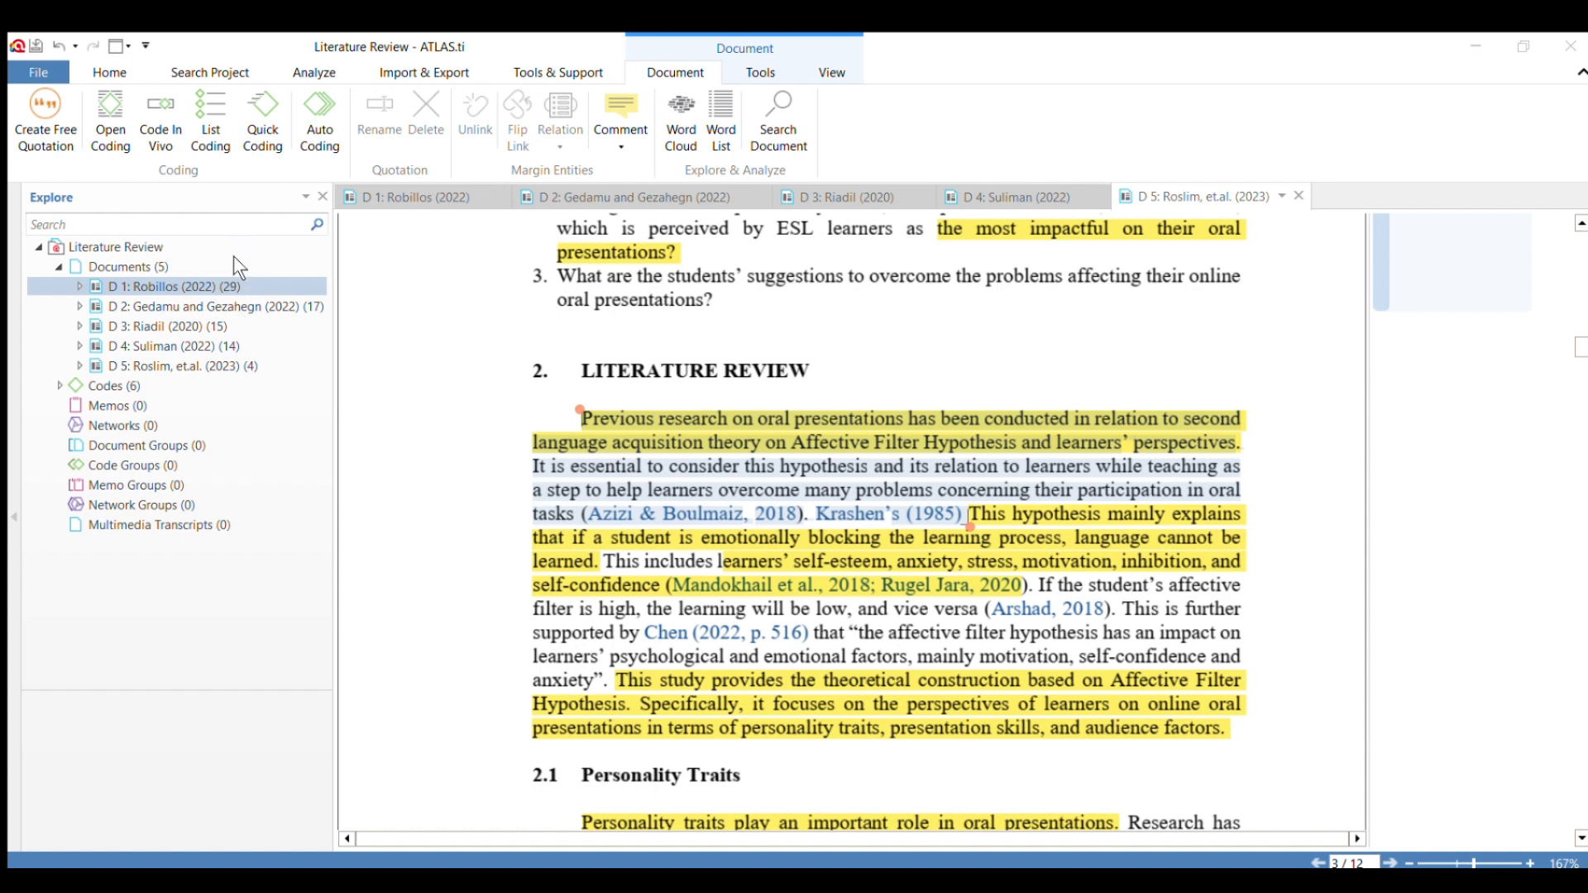
left_click(281, 405)
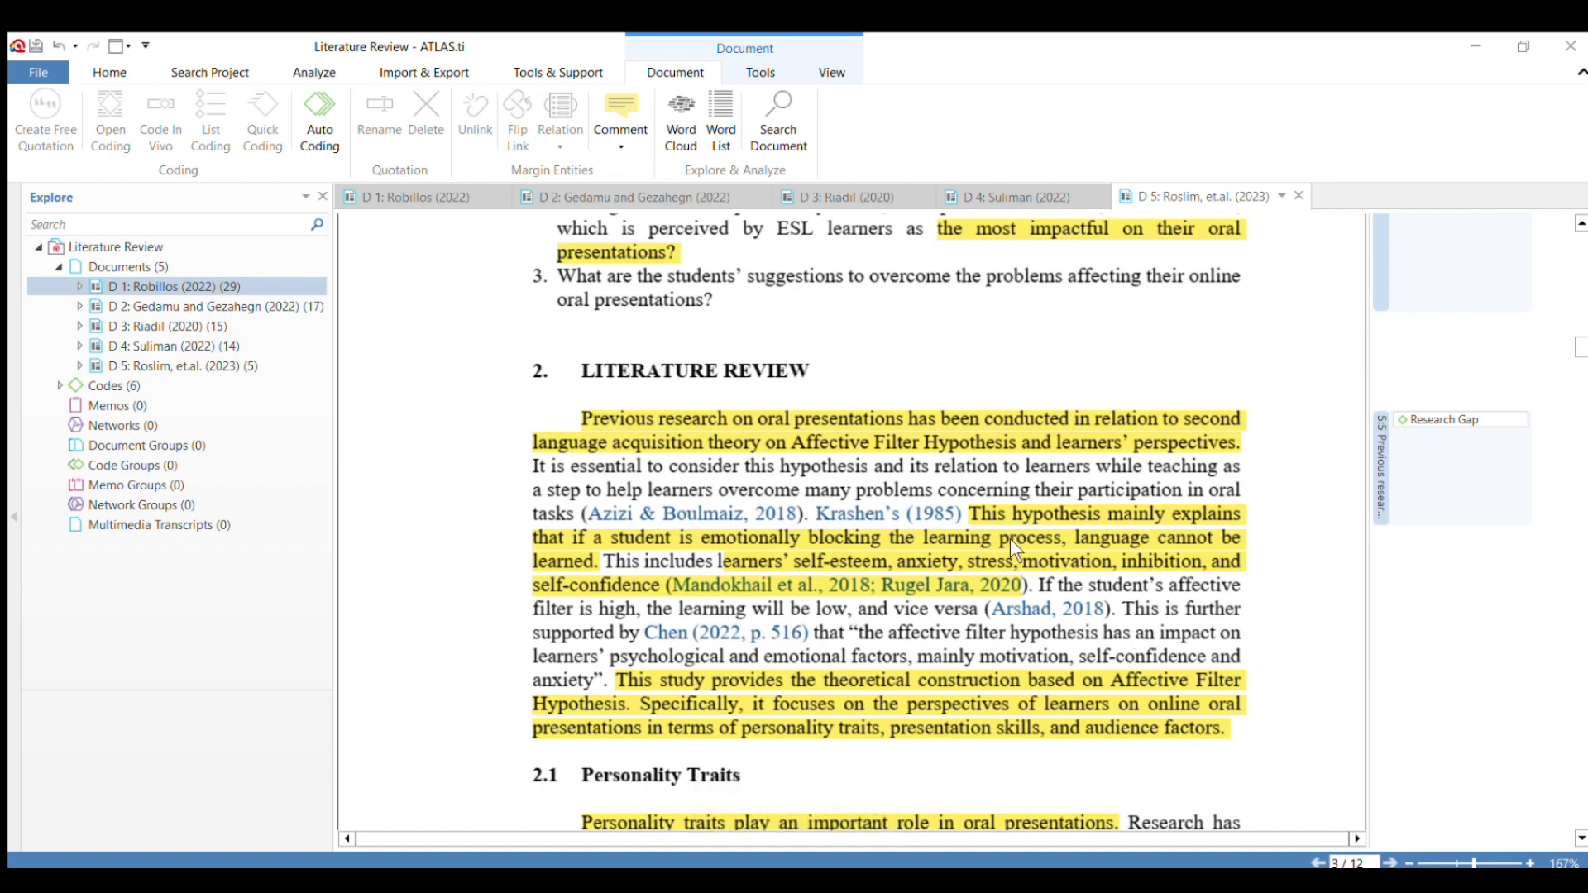
Apply the code "Research Gap" to the passage from "This hypothesis mainly explains" to the citation following "self-confidence".
scroll(1010, 539, "down", 3)
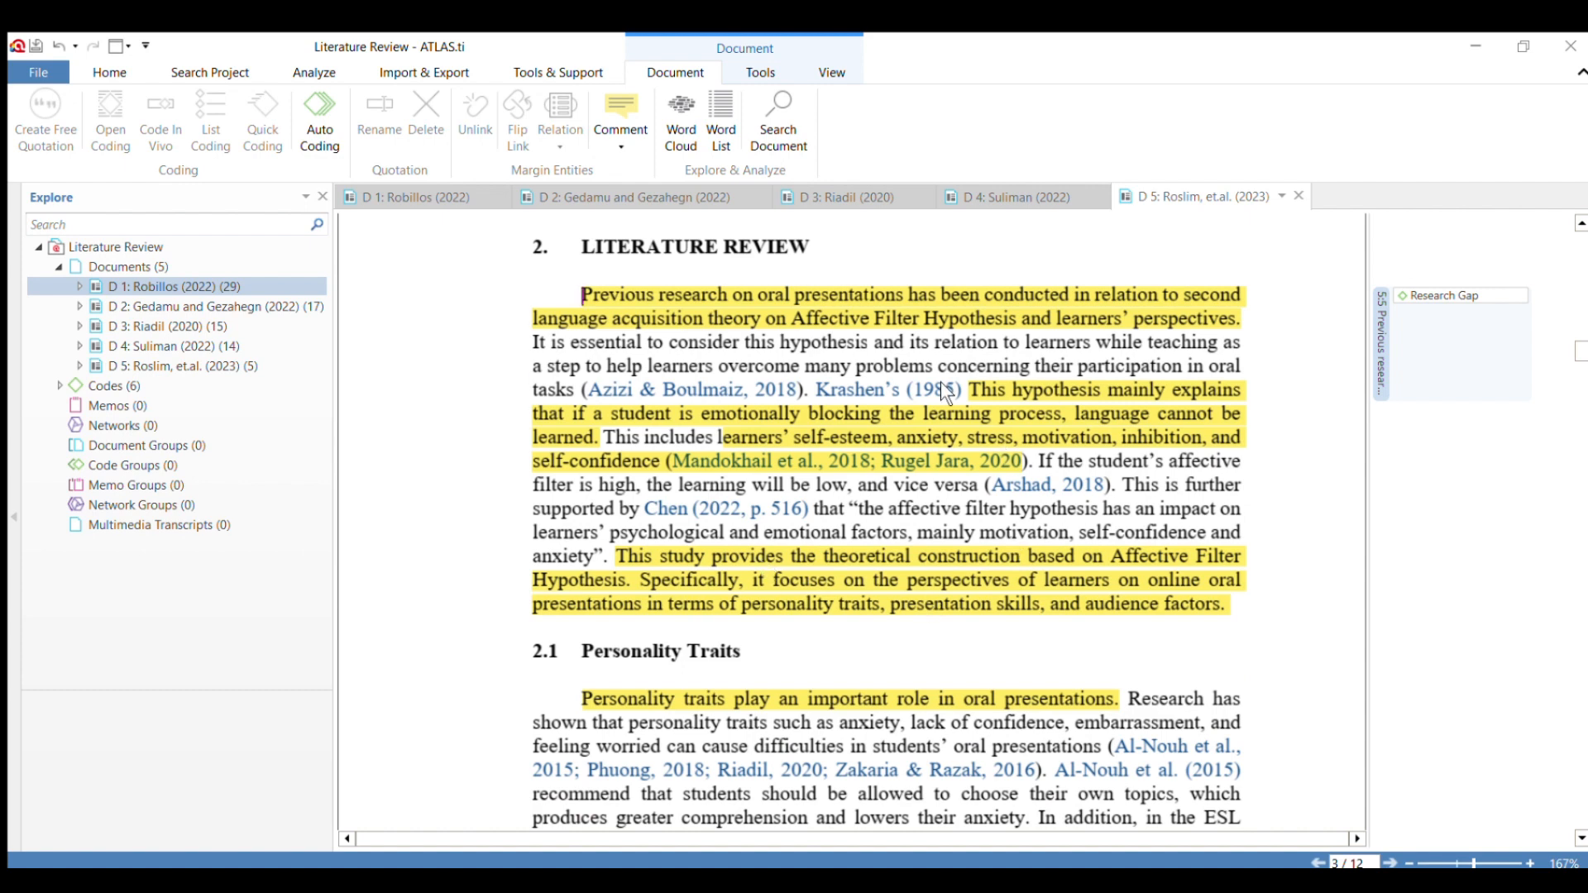
left_click_drag(970, 389, 1018, 460)
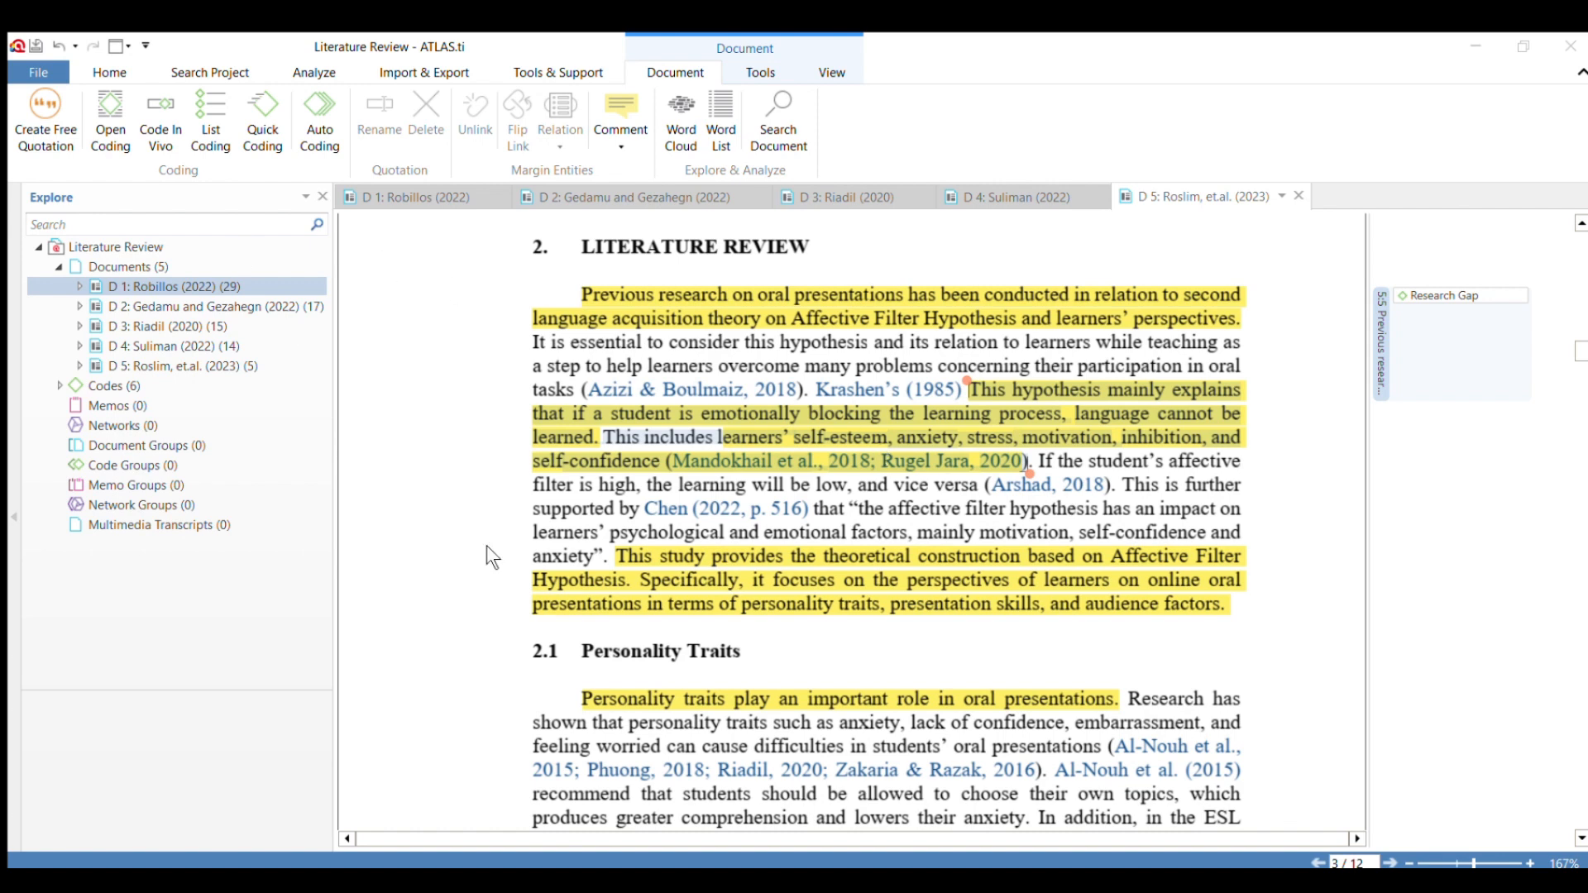
left_click(377, 482)
Apply the code "Research Gap" to the sentences from "This study provides the theoretical construction" to "audience factors.".
left_click_drag(610, 555, 1231, 605)
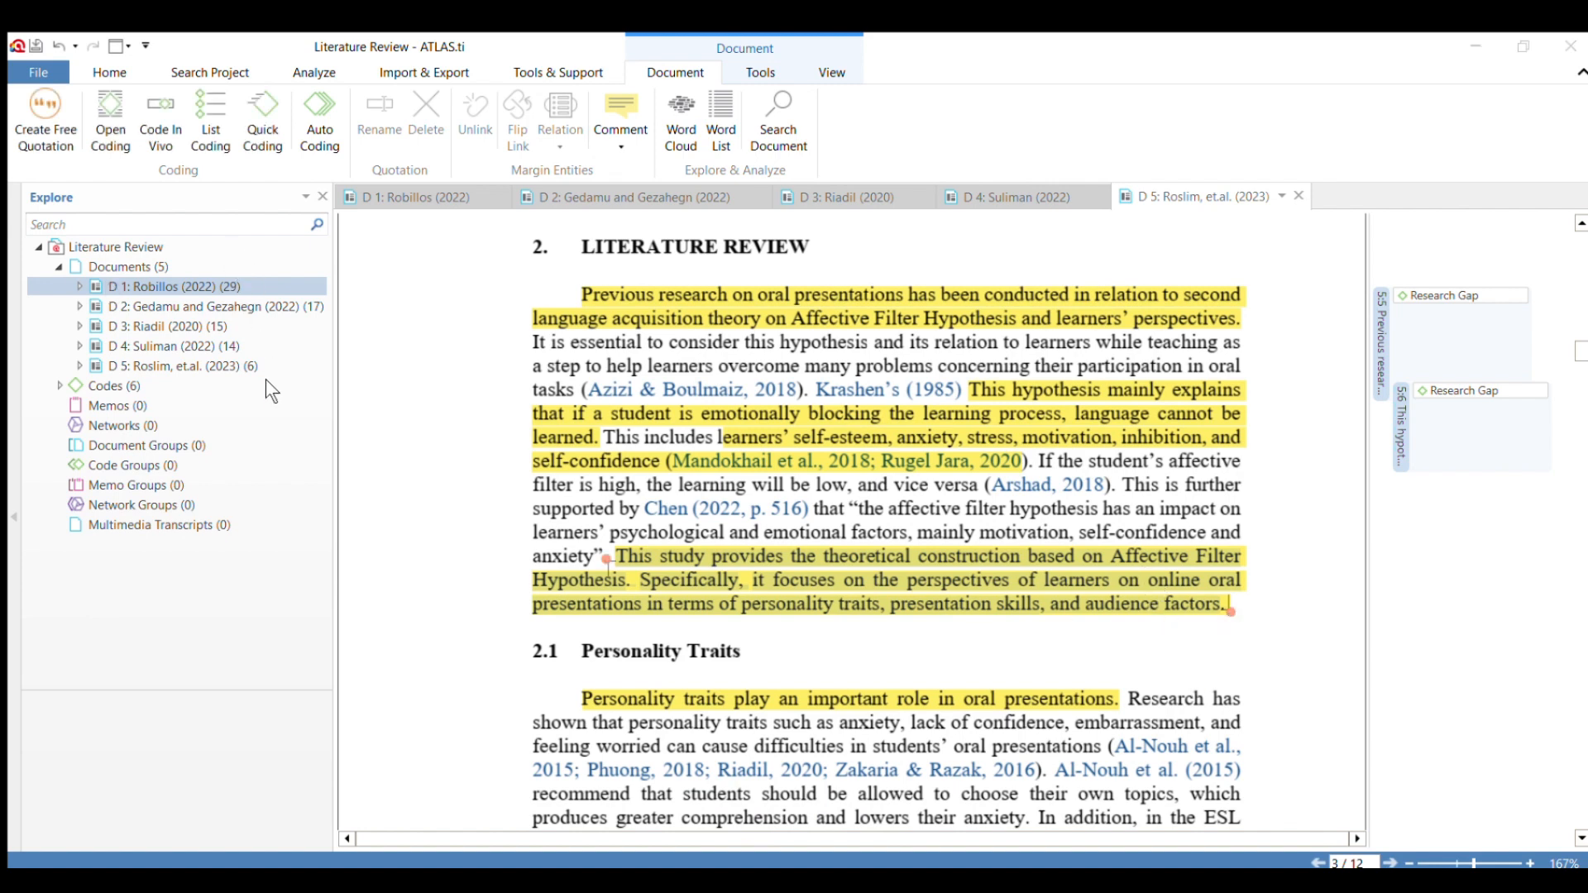
left_click(351, 465)
scroll(835, 459, "down", 3)
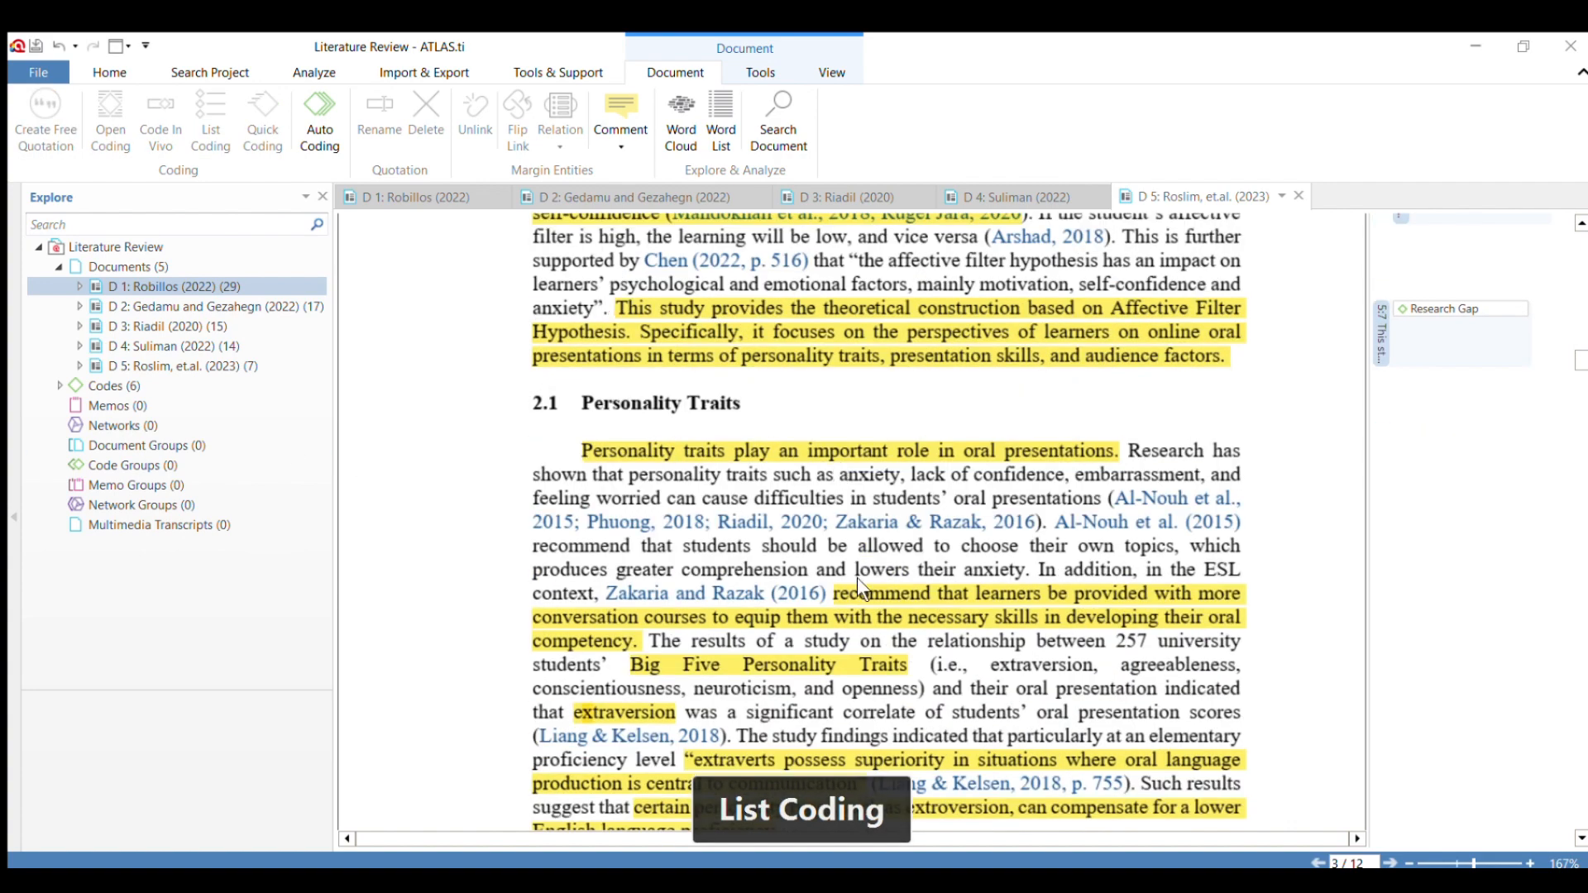
Apply the code "Finding and Discussion" to the section 2.1 passage from "The study findings indicated" to "English language proficiency.".
scroll(867, 608, "down", 3)
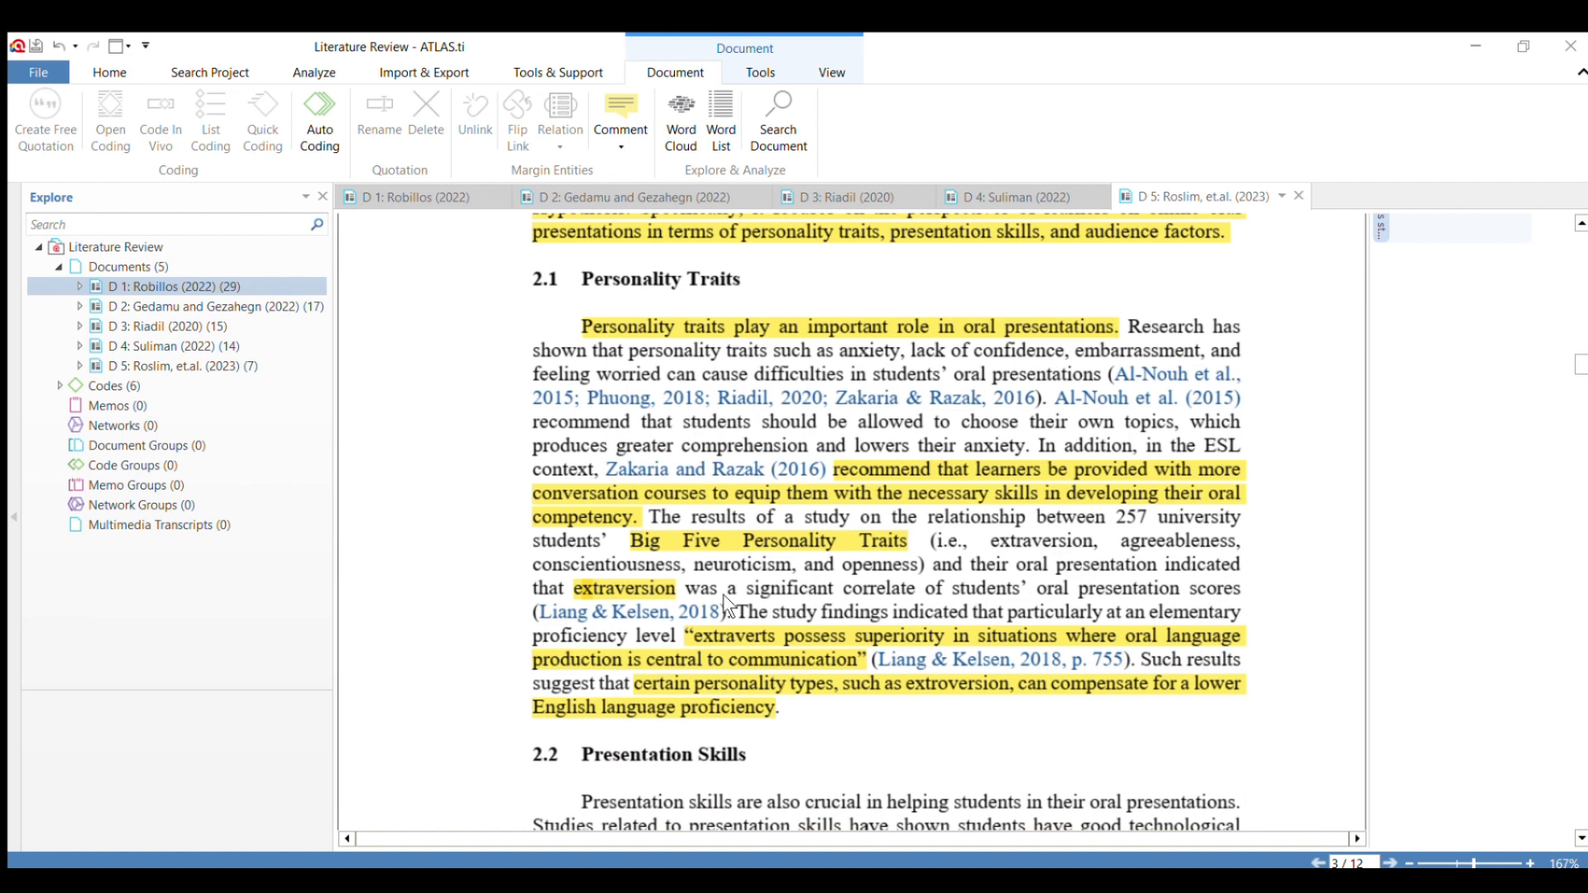
left_click_drag(752, 618, 769, 708)
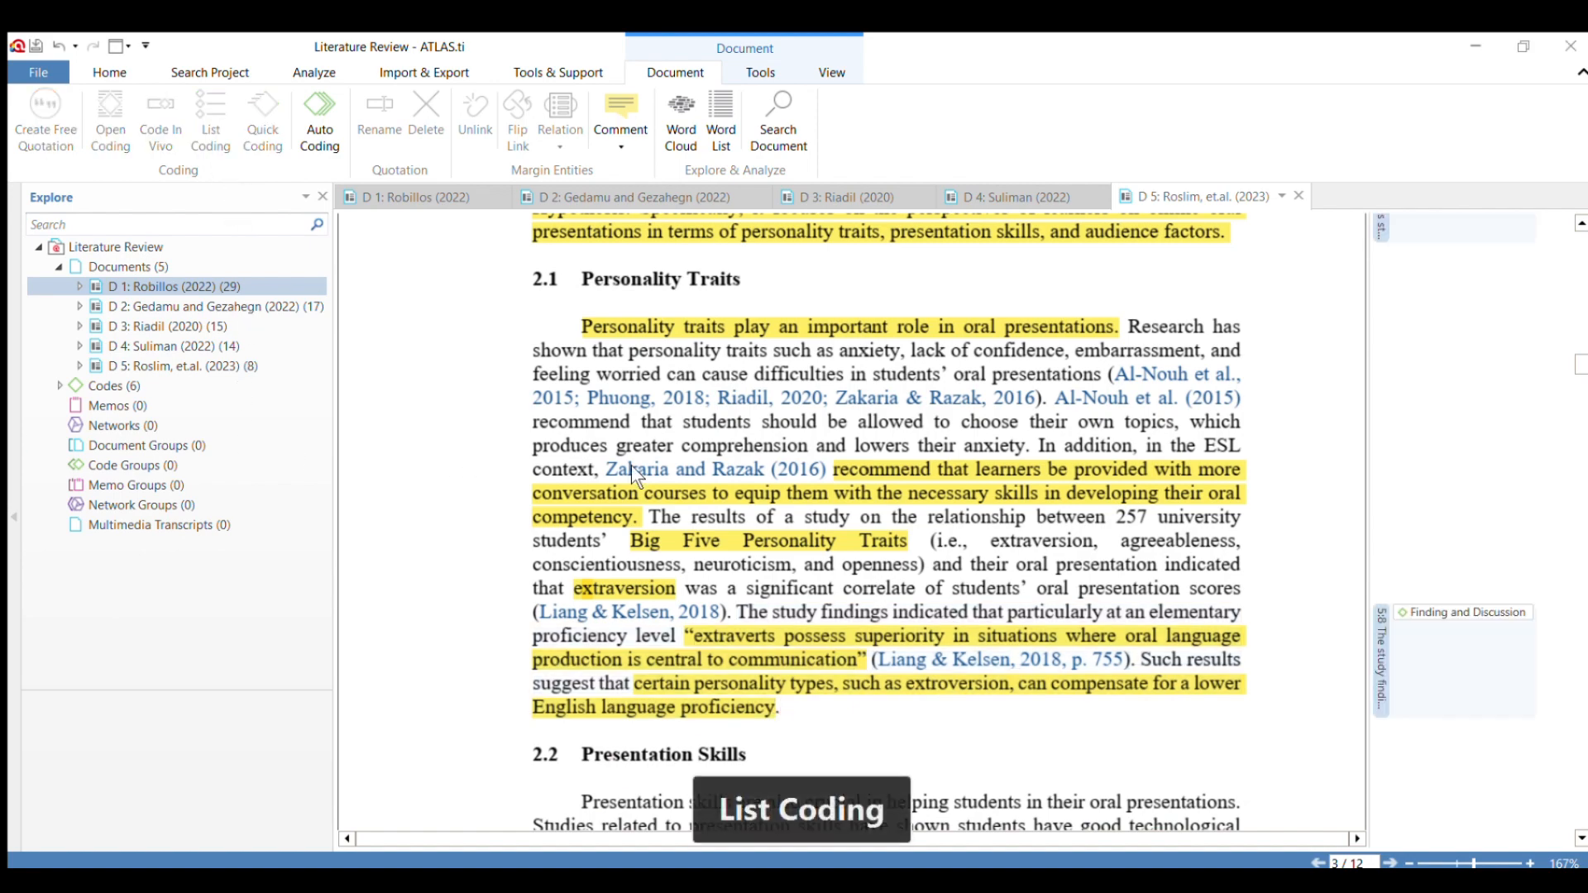
scroll(632, 465, "down", 6)
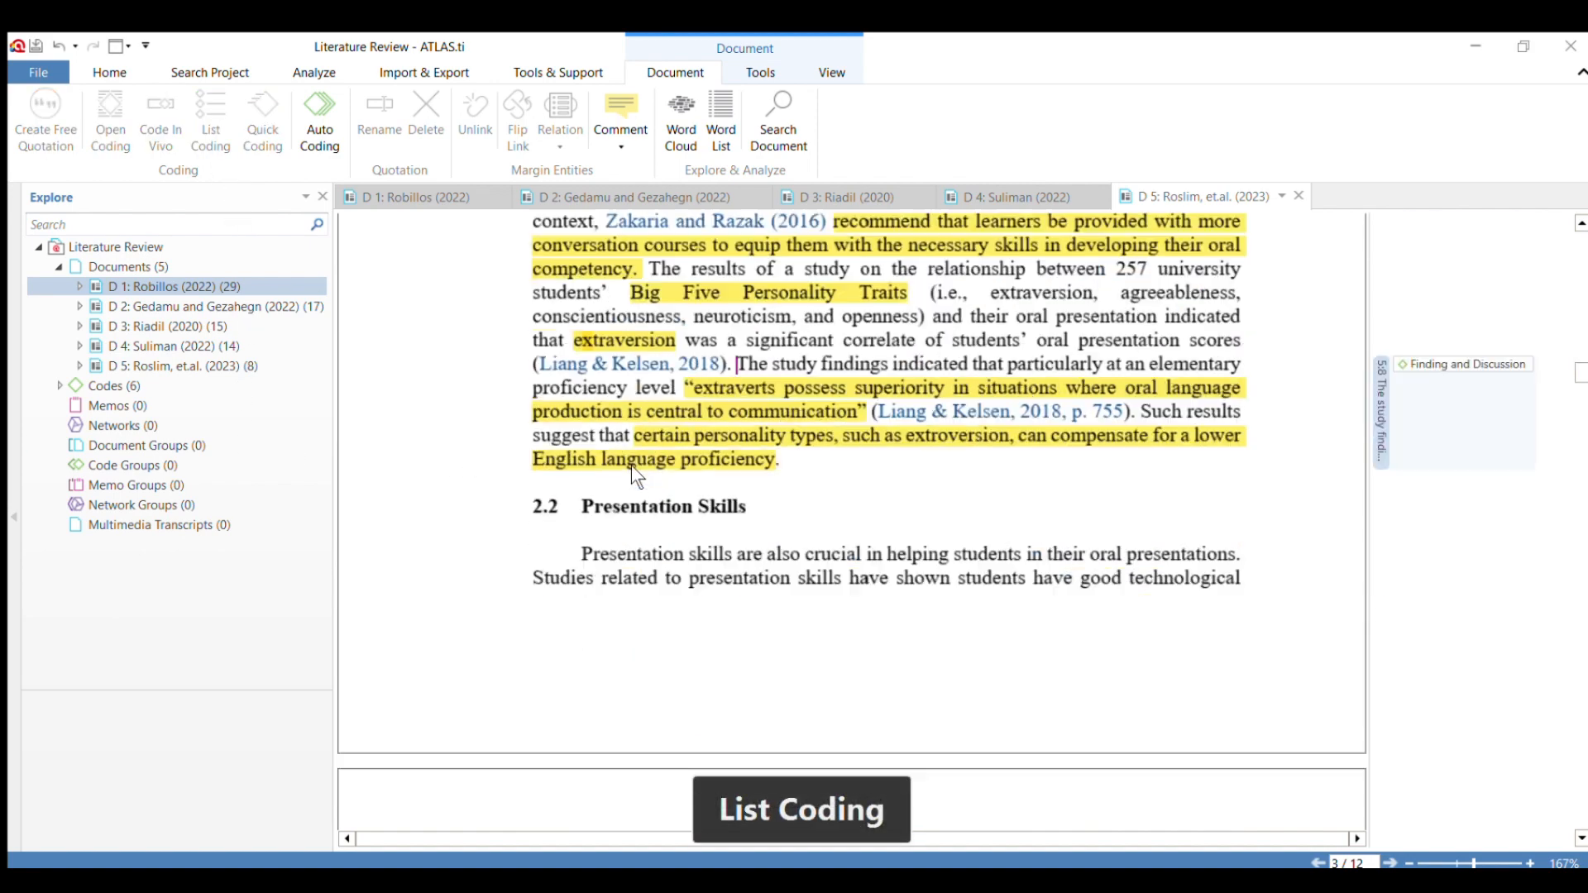
Code the whole section 2.2 Presentation Skills paragraph across the page break, starting at "Presentation skills are also crucial".
scroll(657, 499, "down", 2)
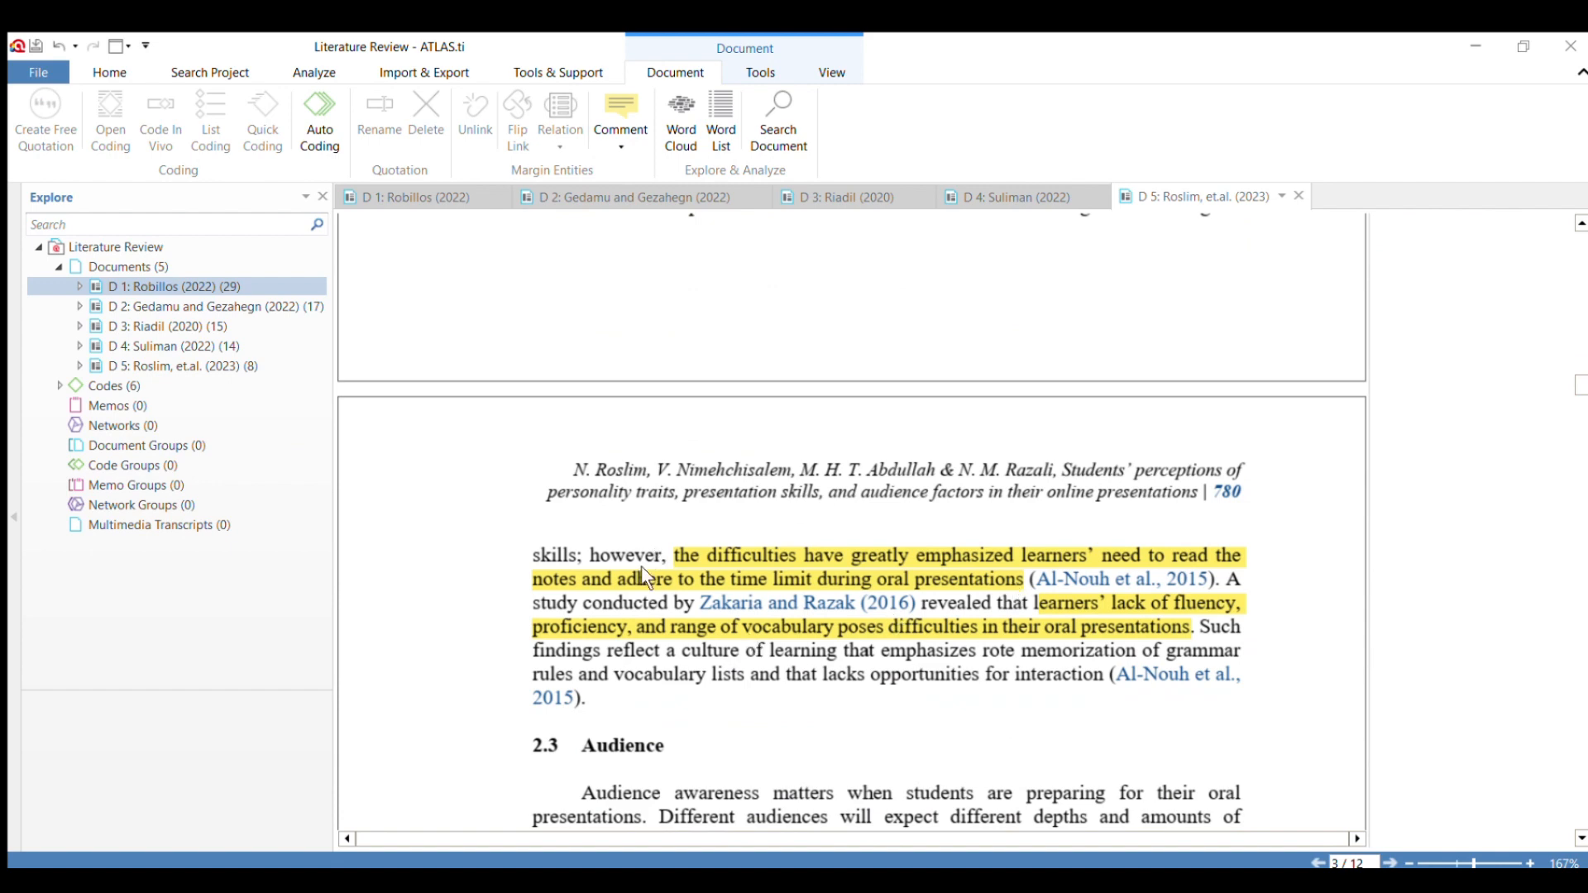
scroll(642, 566, "up", 3)
left_click_drag(571, 429, 604, 707)
scroll(1260, 517, "down", 3)
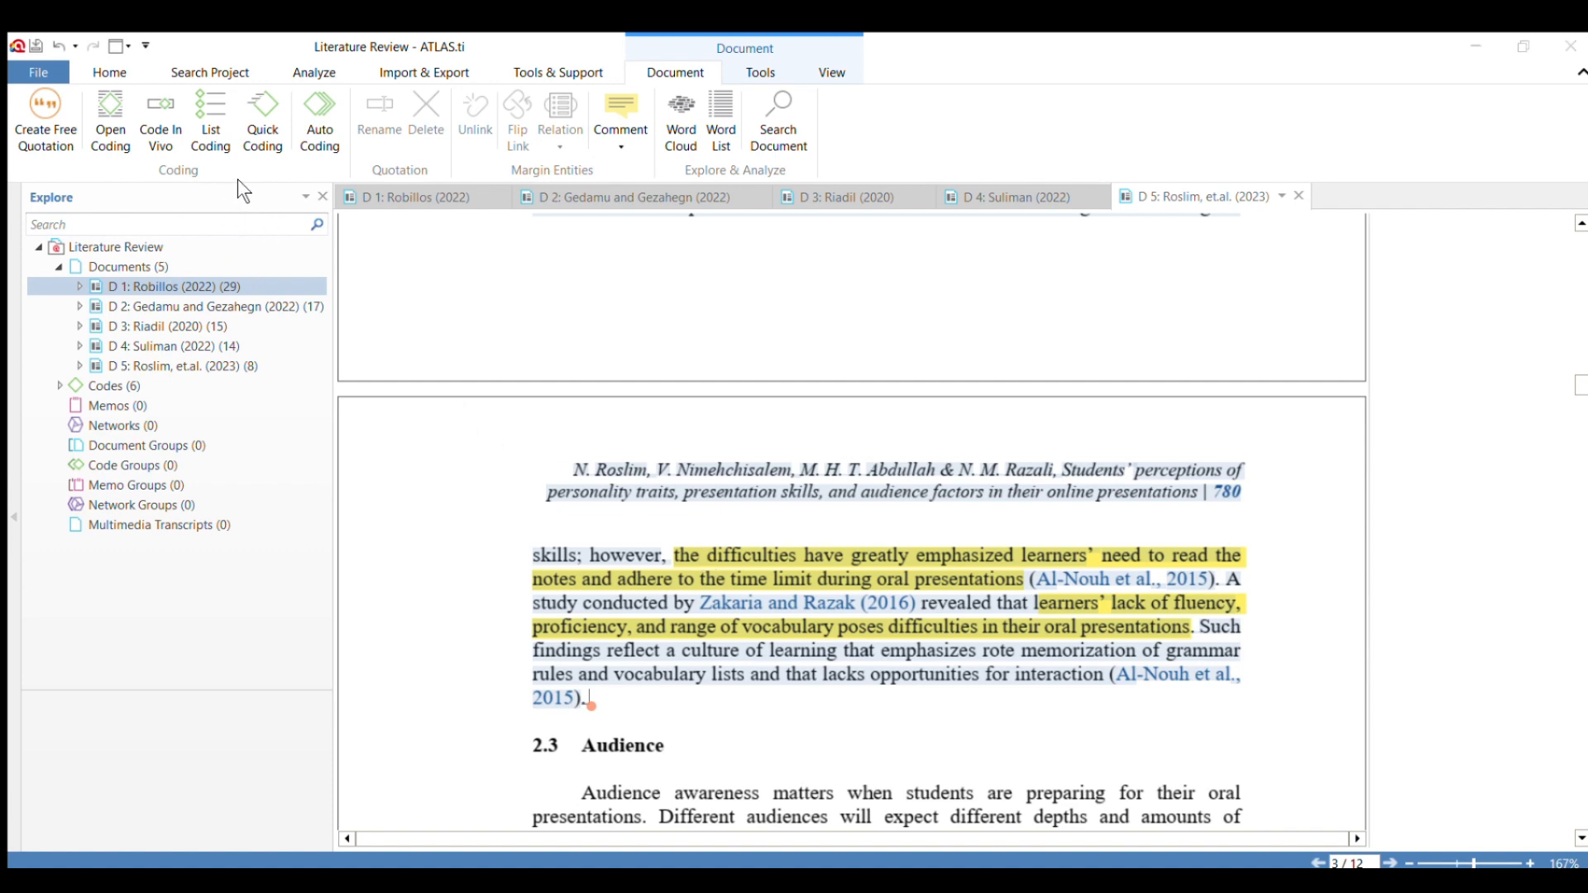
left_click(279, 414)
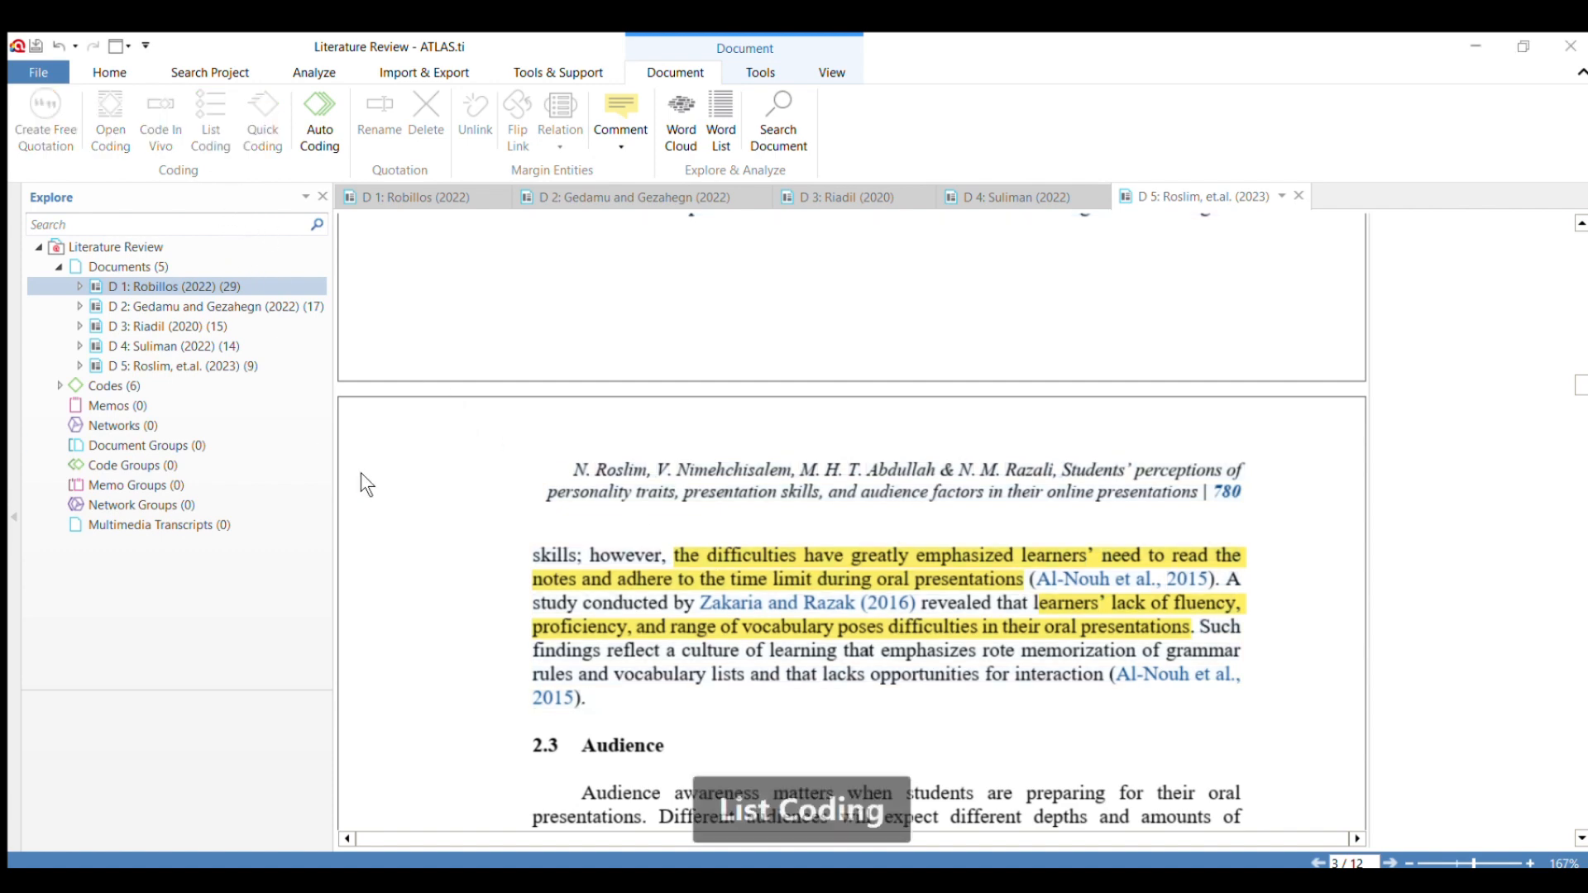
Apply the code "Finding and Discussion" to the section 2.3 passage from "research on the role of the audience" to "find the task harder".
scroll(1273, 811, "down", 3)
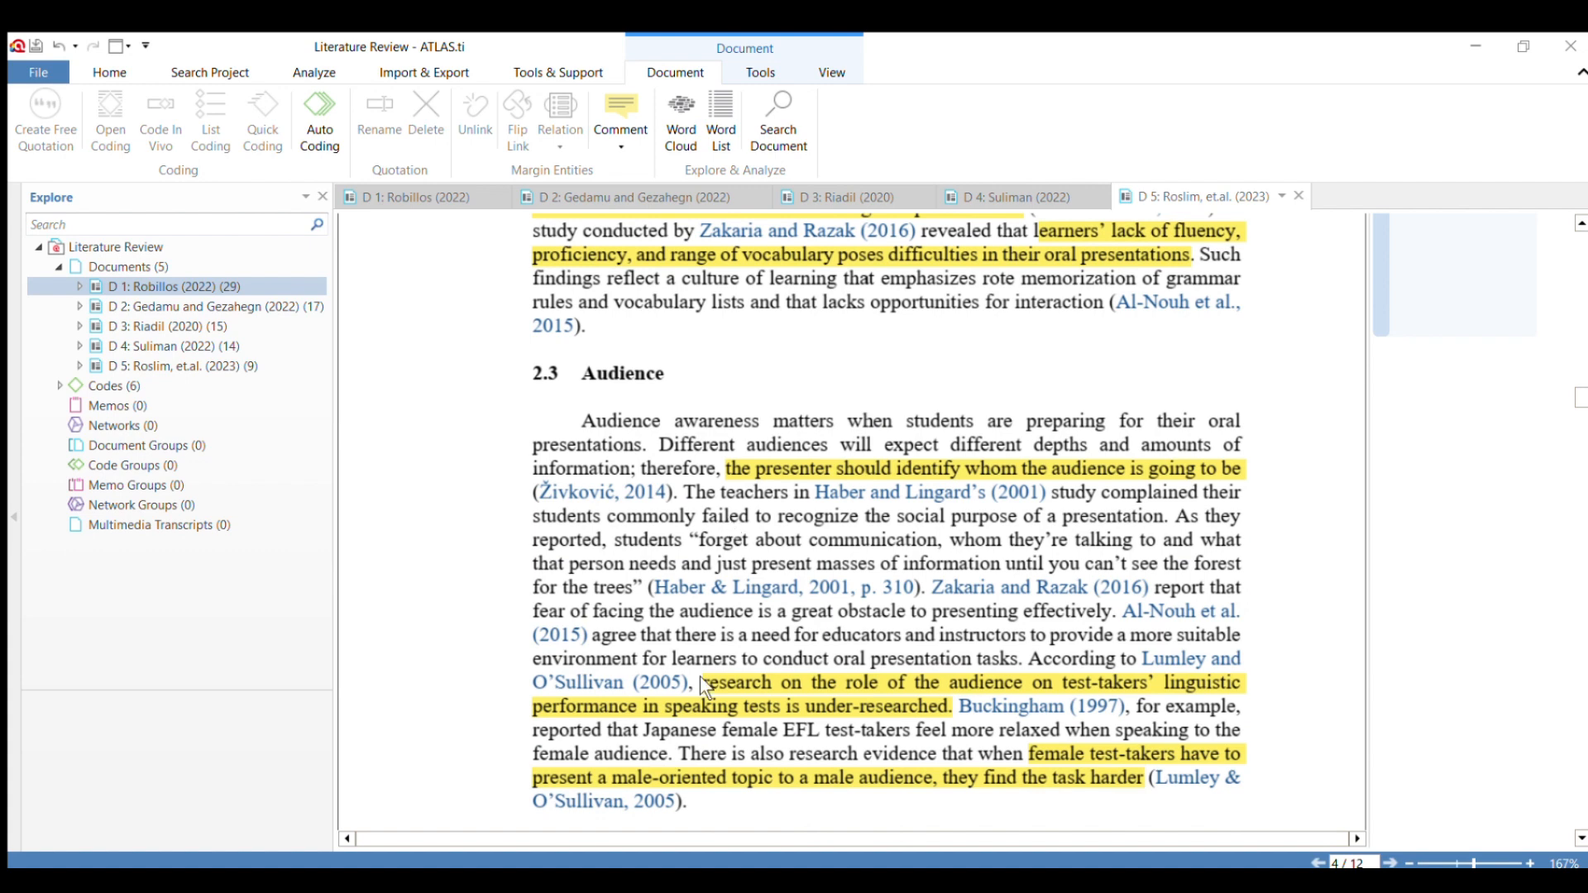
left_click_drag(696, 682, 1146, 784)
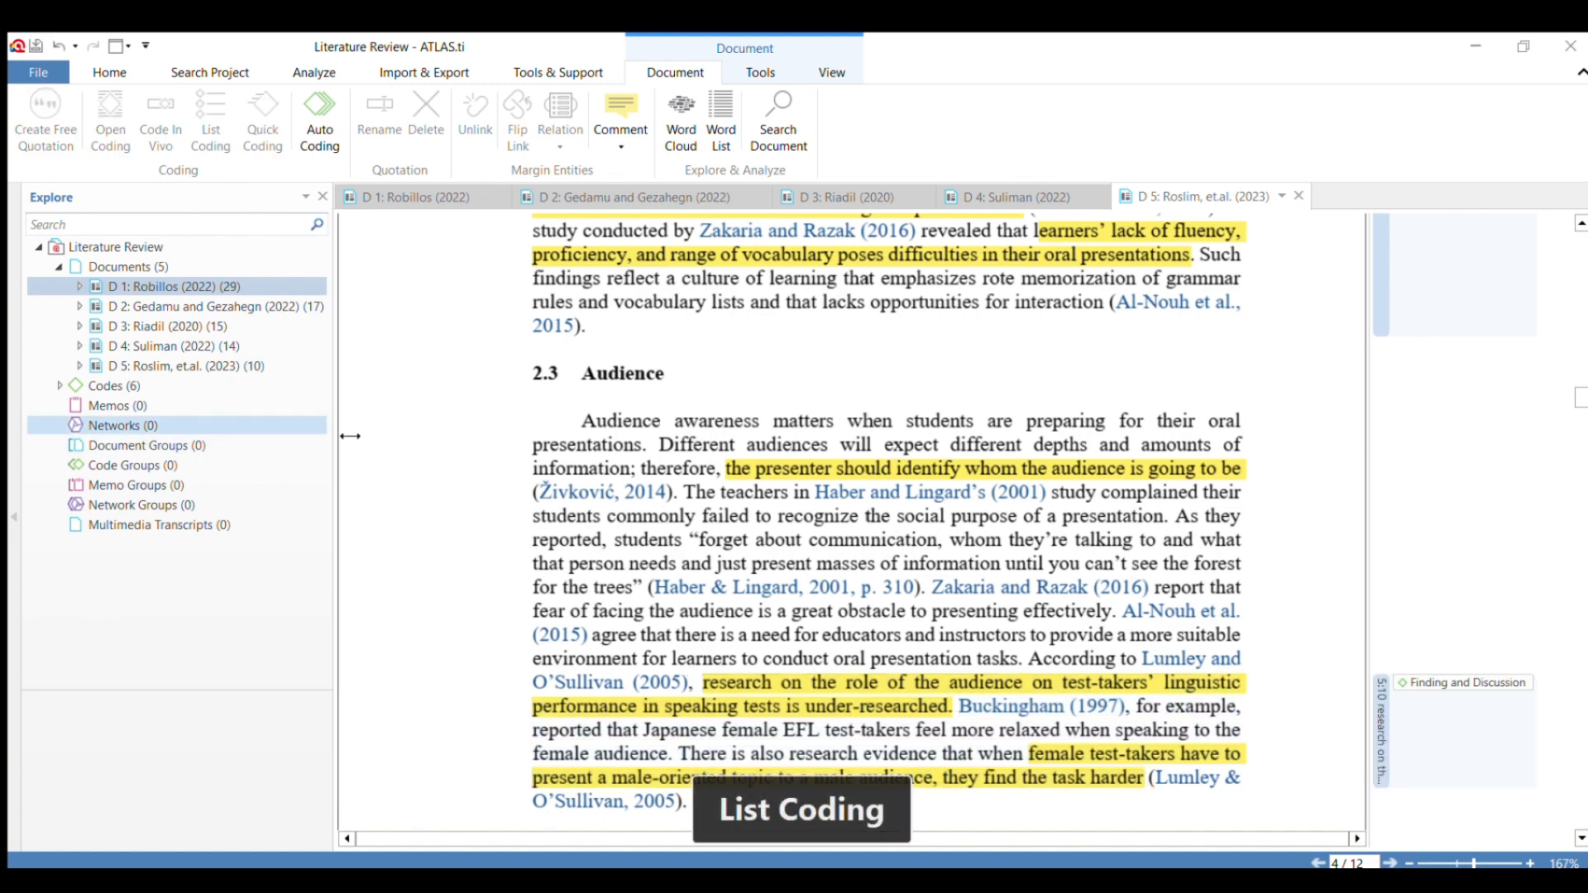
scroll(857, 608, "down", 4)
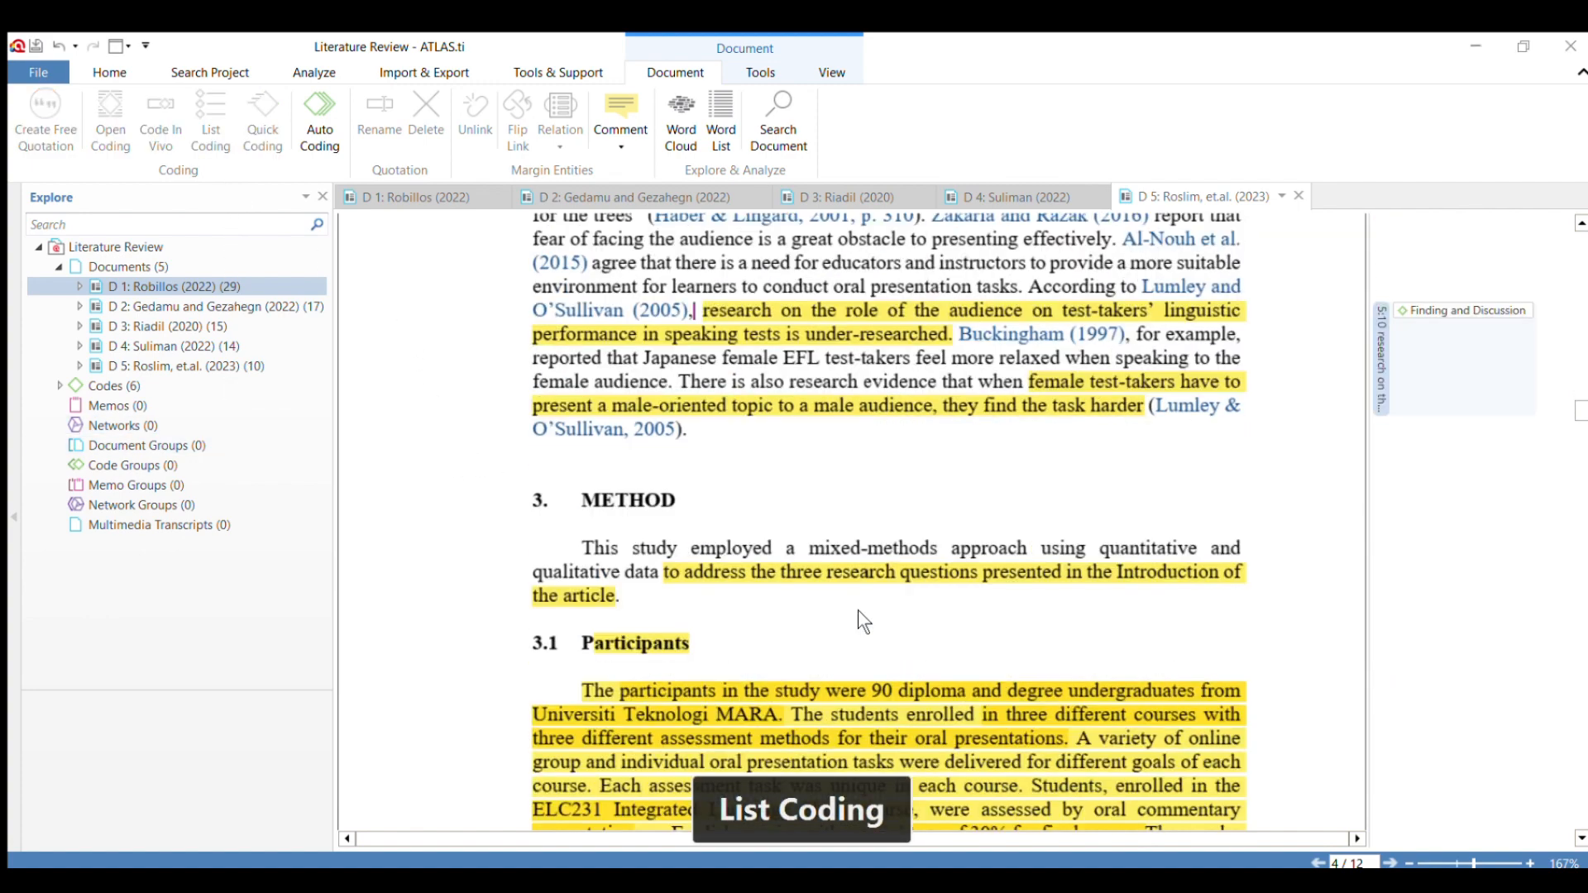
Code the Method section's opening sentence, from "This study employed a mixed-methods approach" to "Introduction of the article.".
scroll(857, 609, "down", 3)
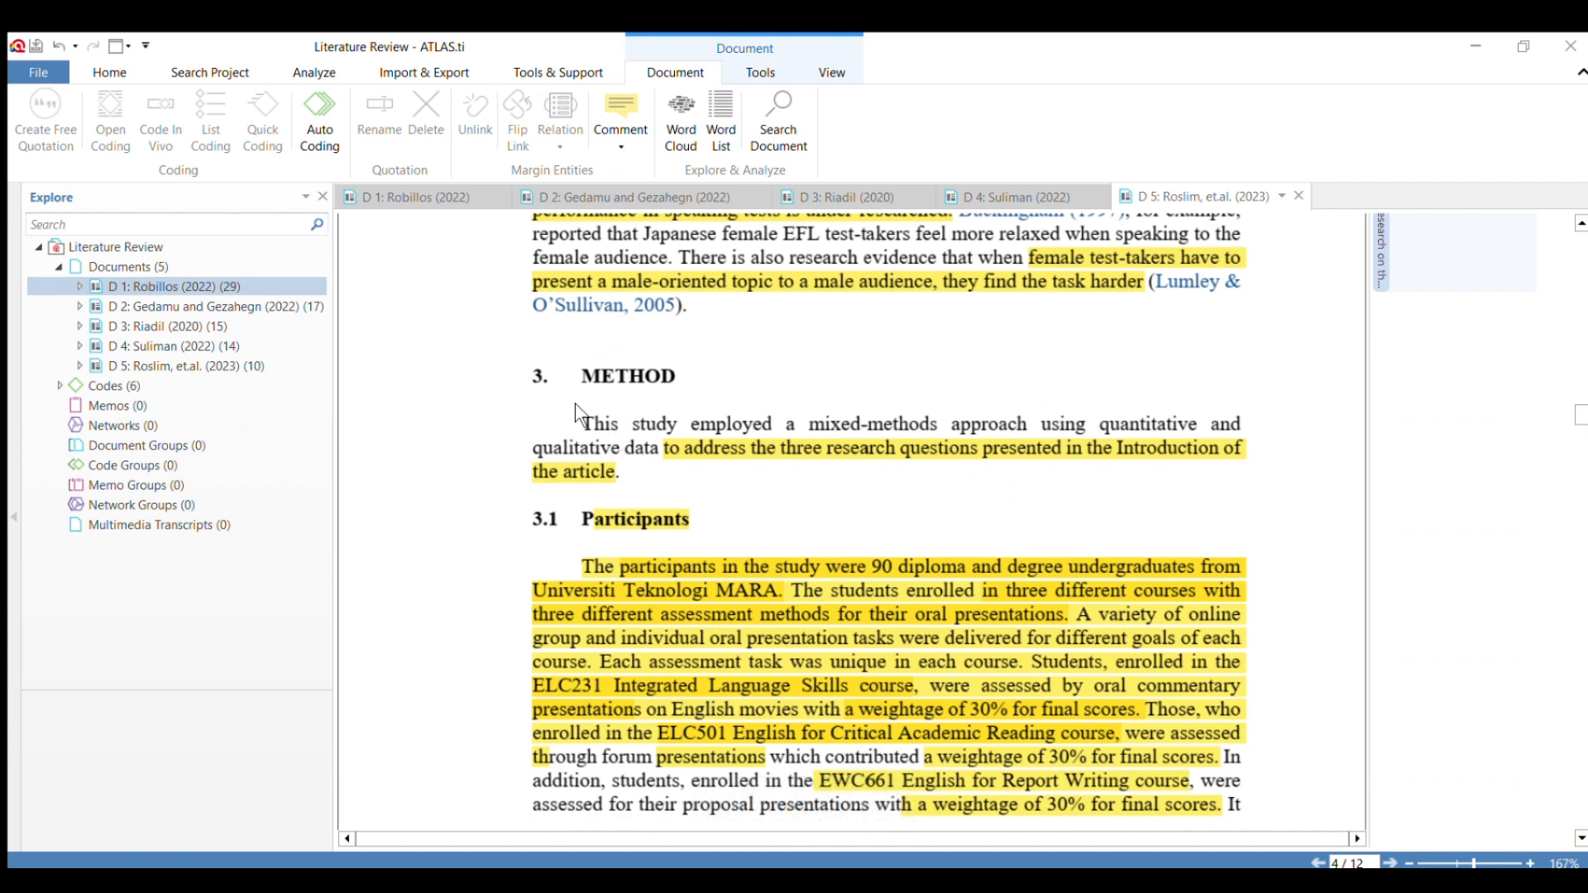
left_click_drag(581, 423, 622, 478)
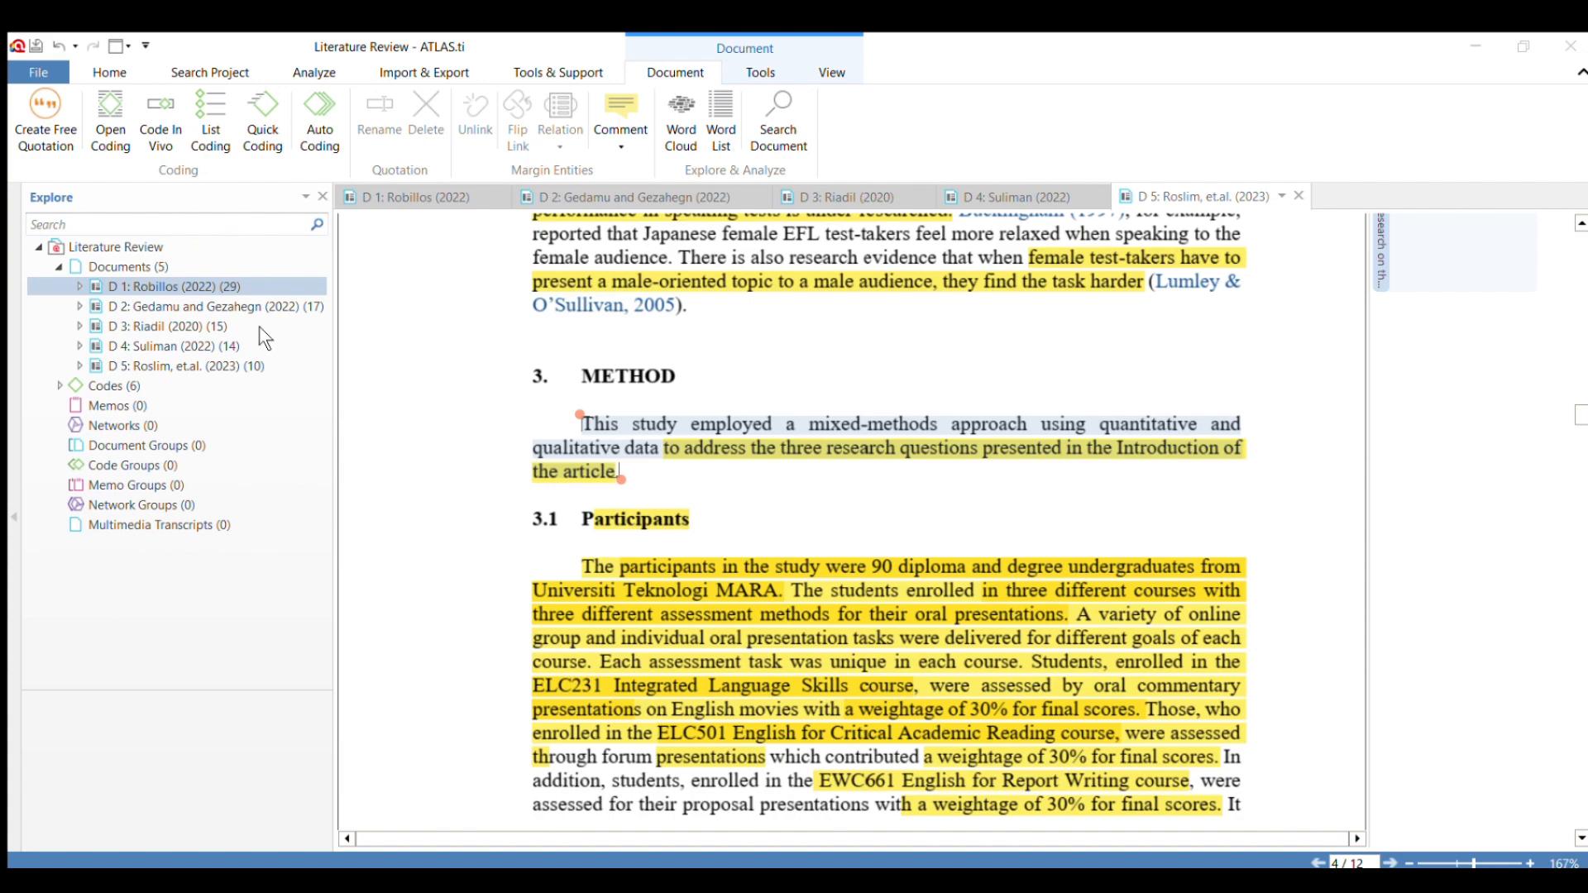
left_click(285, 422)
Apply the code "Theory" to the section 3.3 Data Collection and Analysis paragraph, from "To collect the data" to its closing citation.
scroll(840, 648, "down", 3)
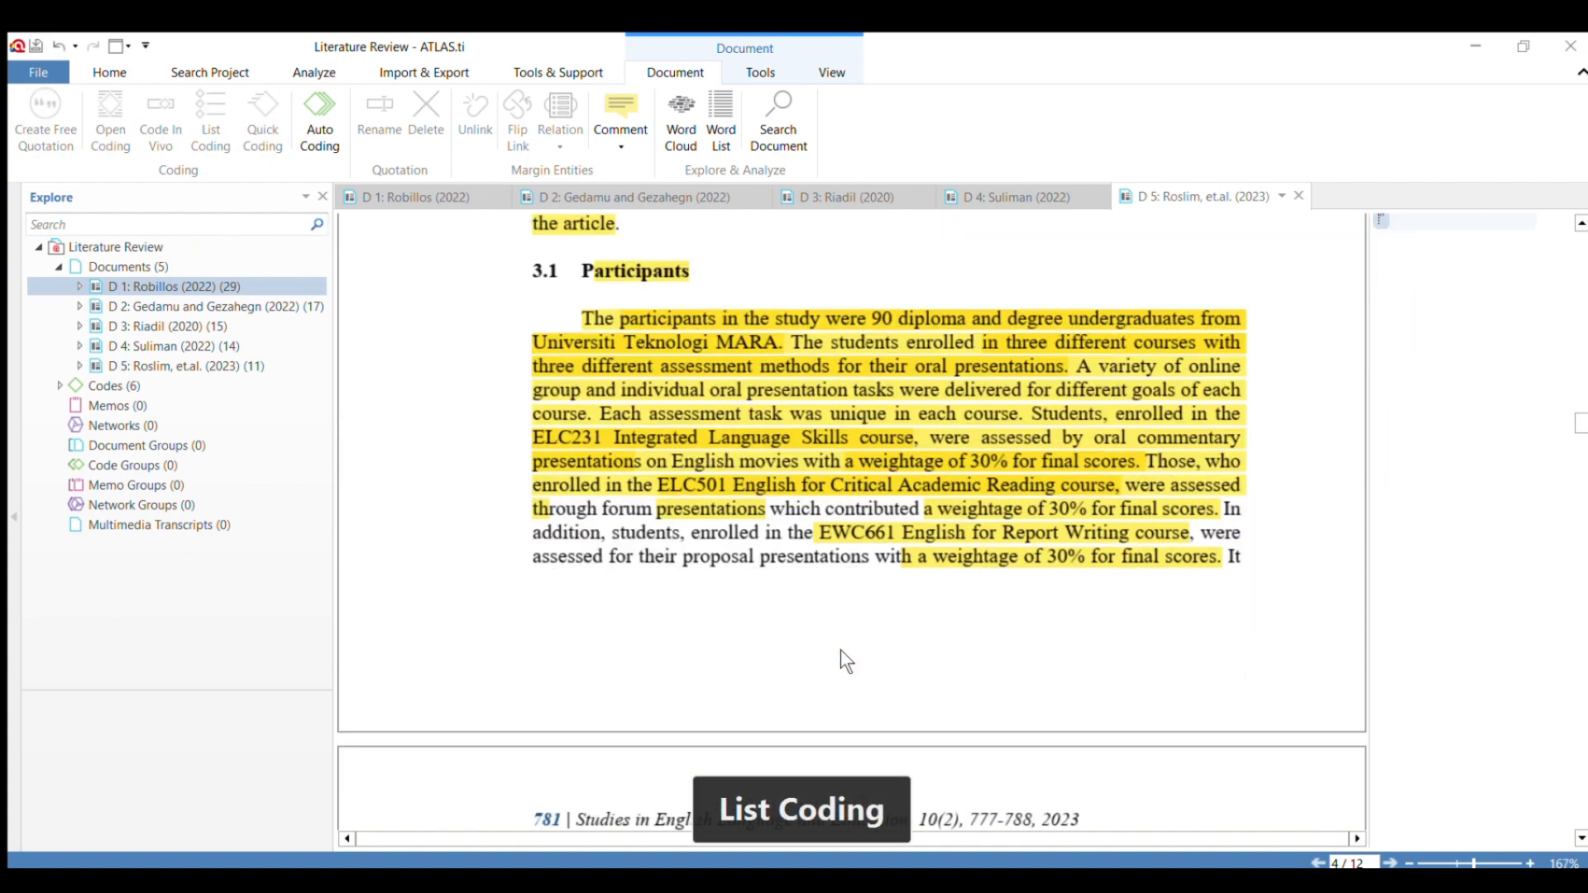
scroll(840, 651, "down", 5)
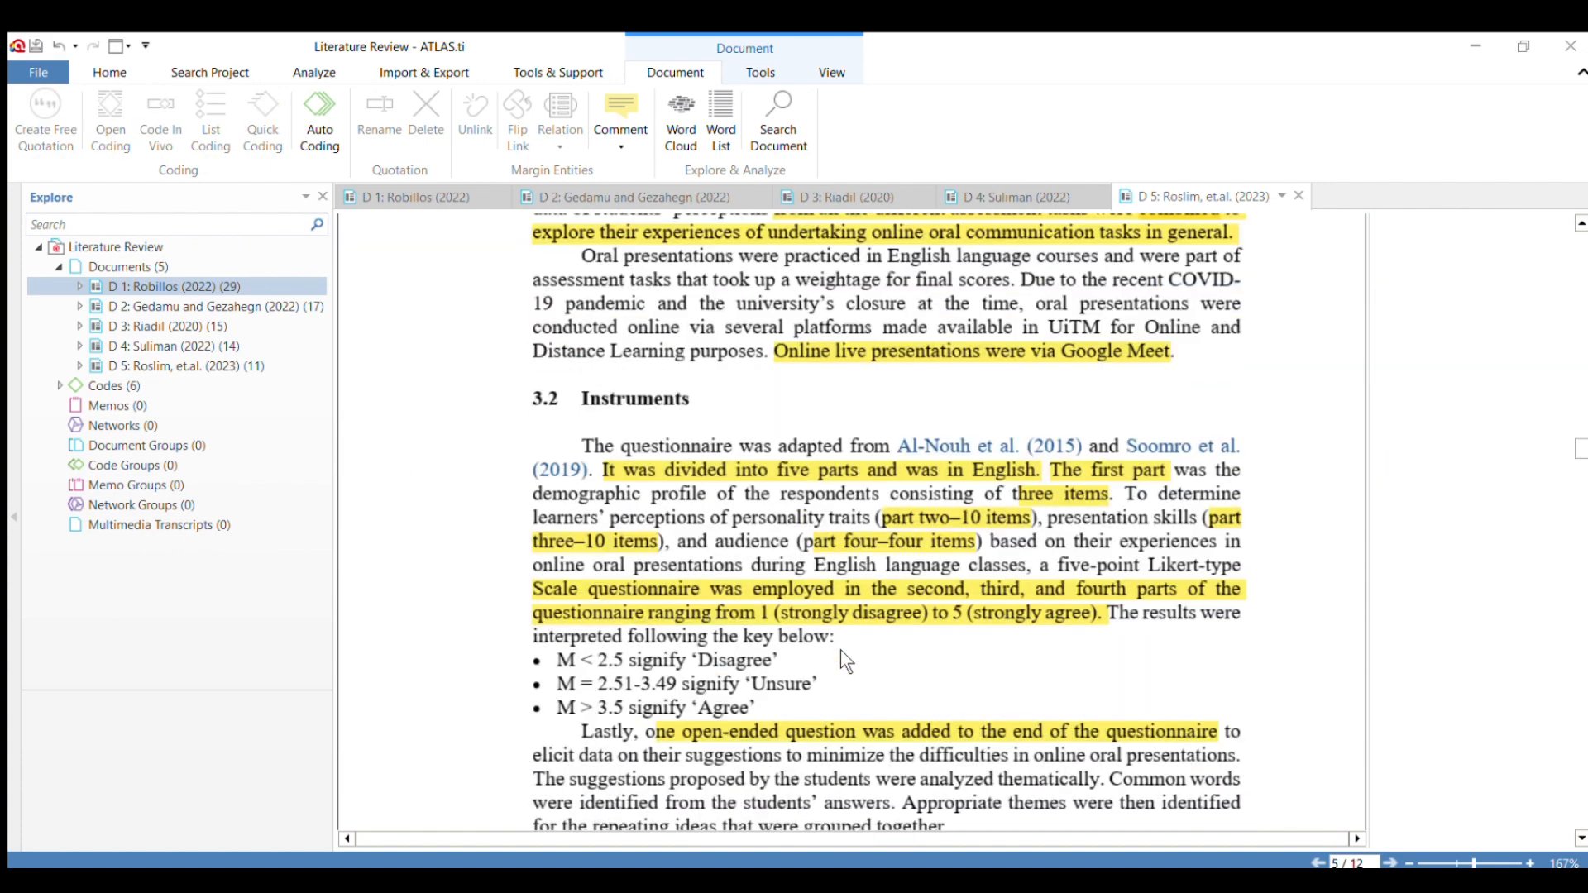
scroll(840, 648, "down", 3)
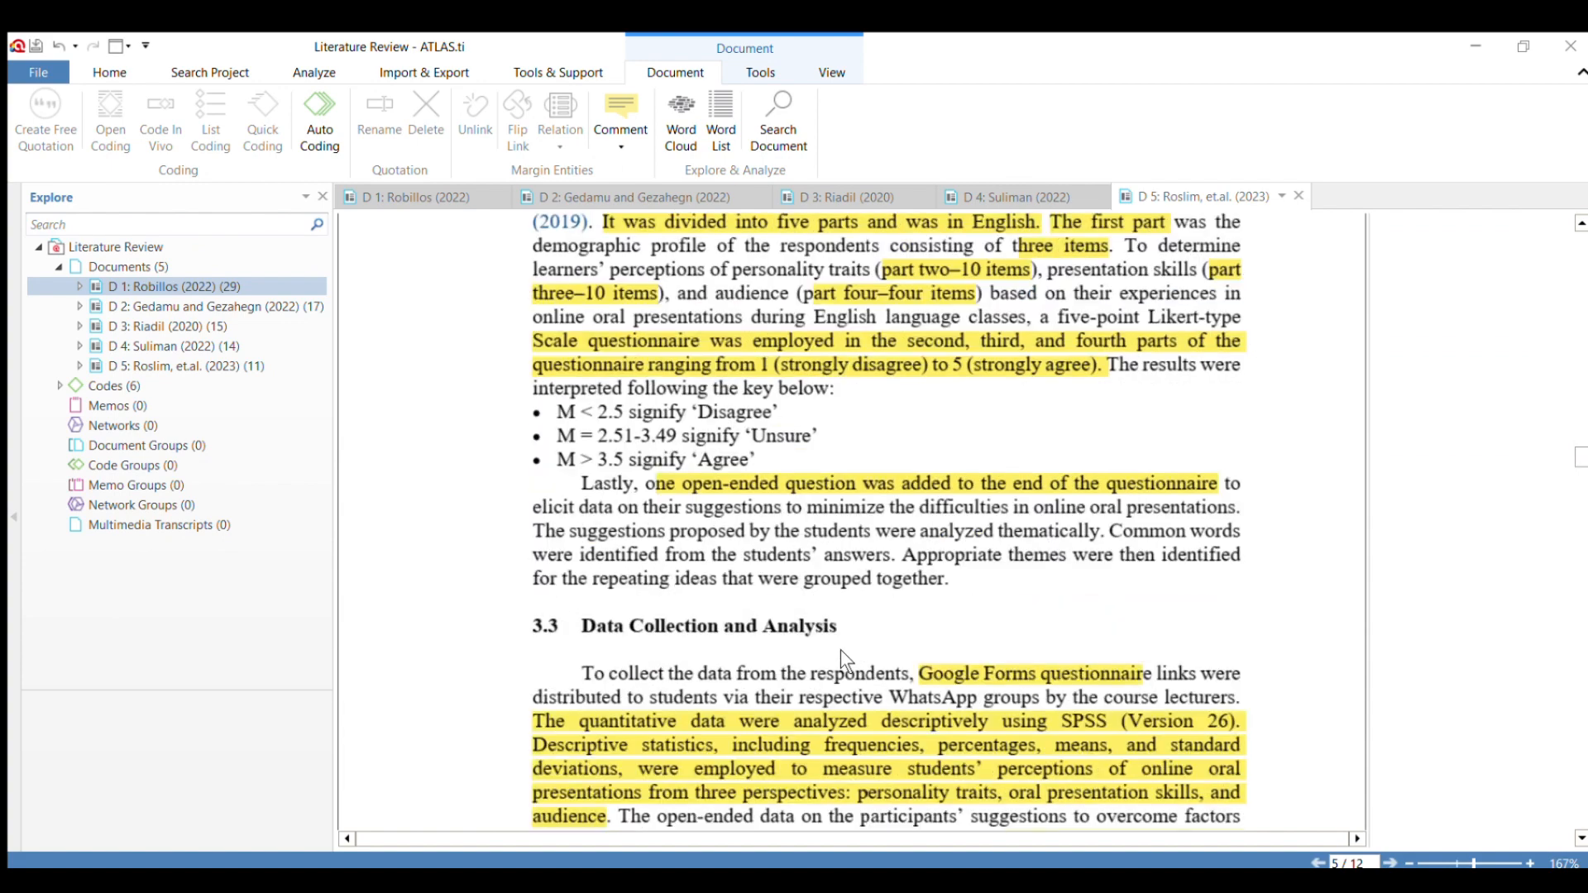
scroll(840, 648, "down", 1)
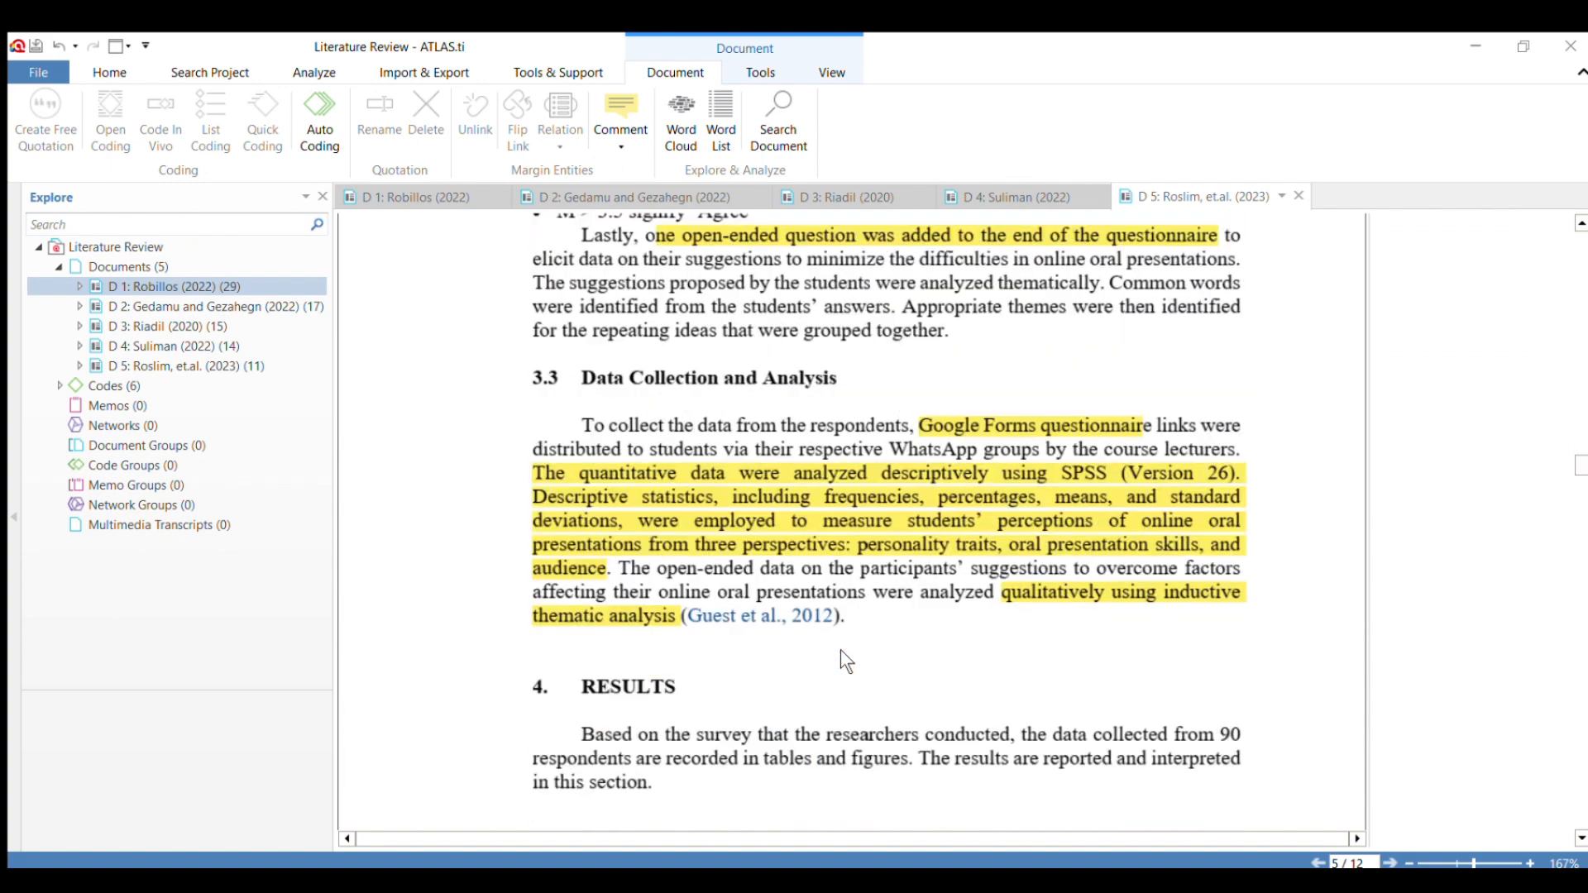
left_click_drag(584, 428, 854, 634)
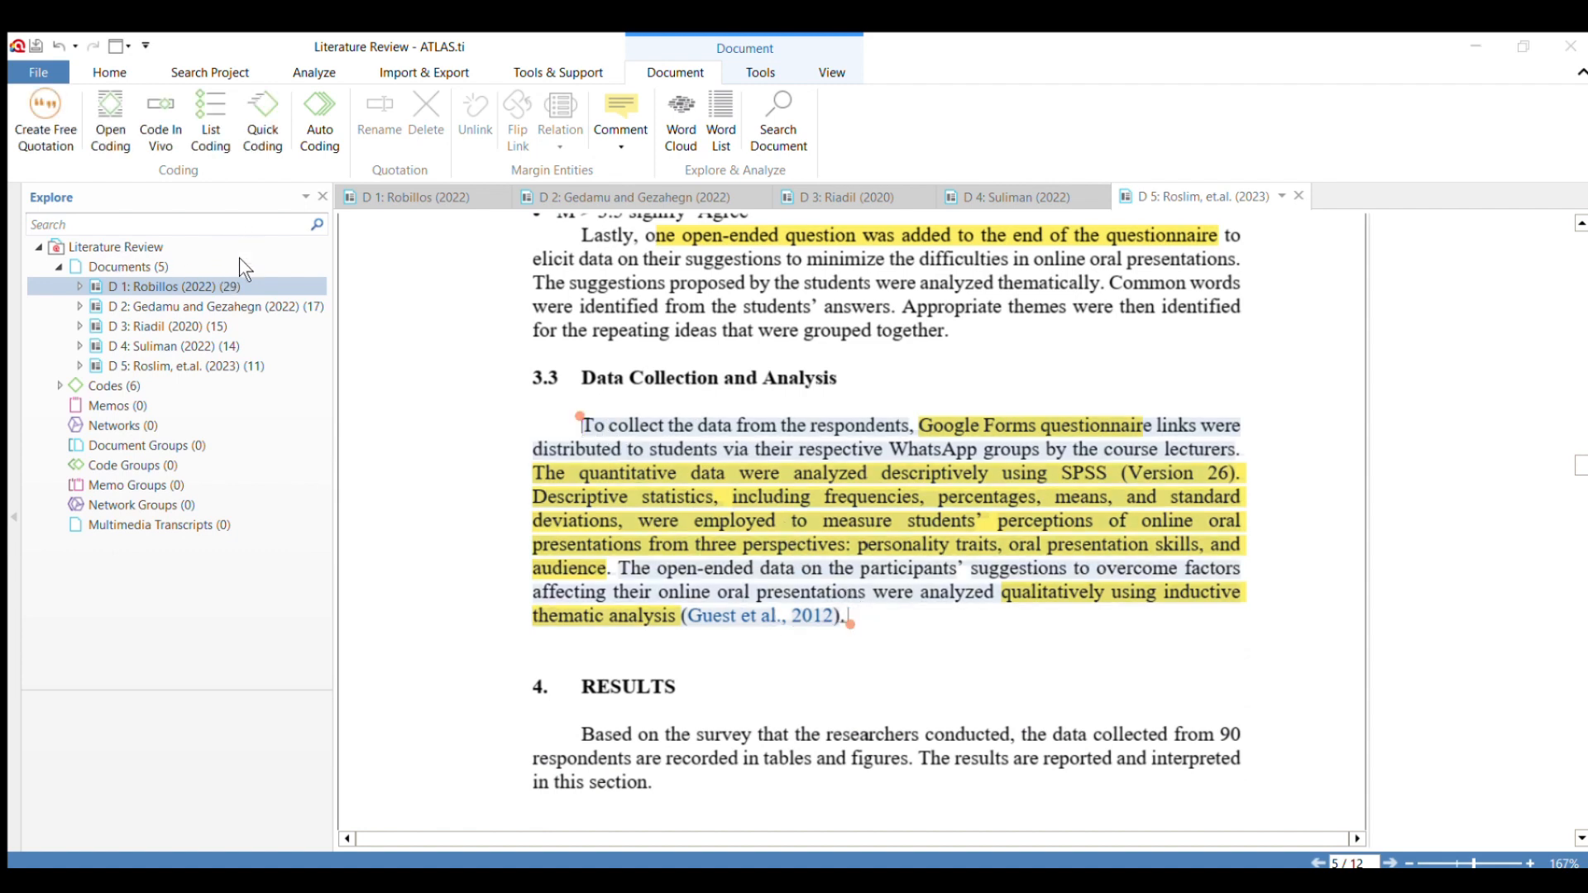
left_click(252, 442)
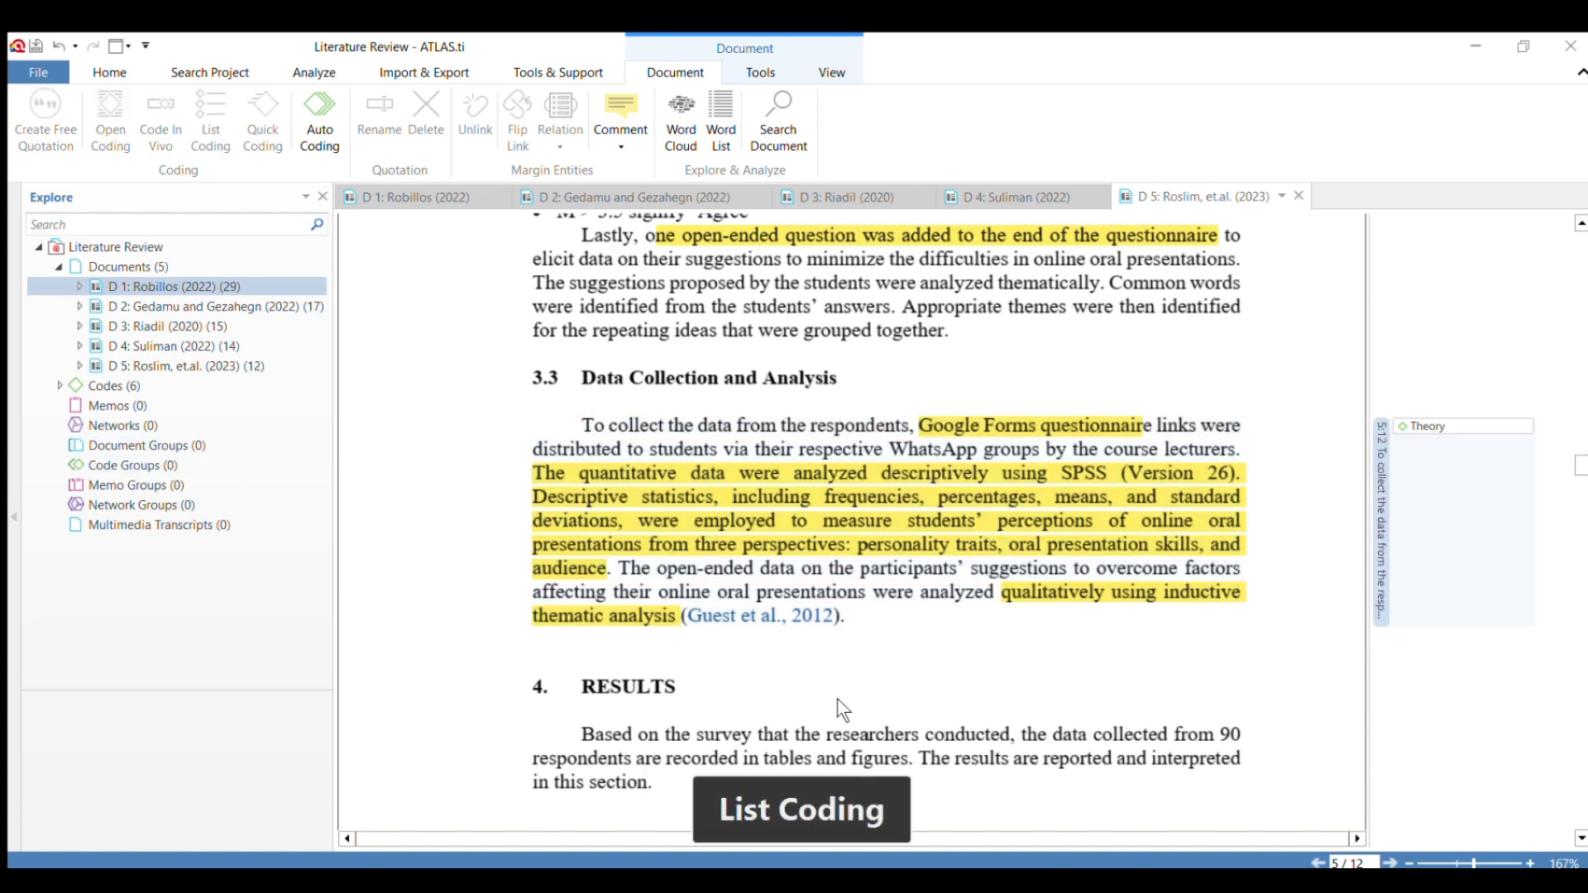
Code the respondent profile paragraph below Table 2, from "A total of 90 students" into the section 4.3 heading.
scroll(827, 690, "down", 3)
scroll(817, 683, "down", 5)
scroll(819, 686, "down", 5)
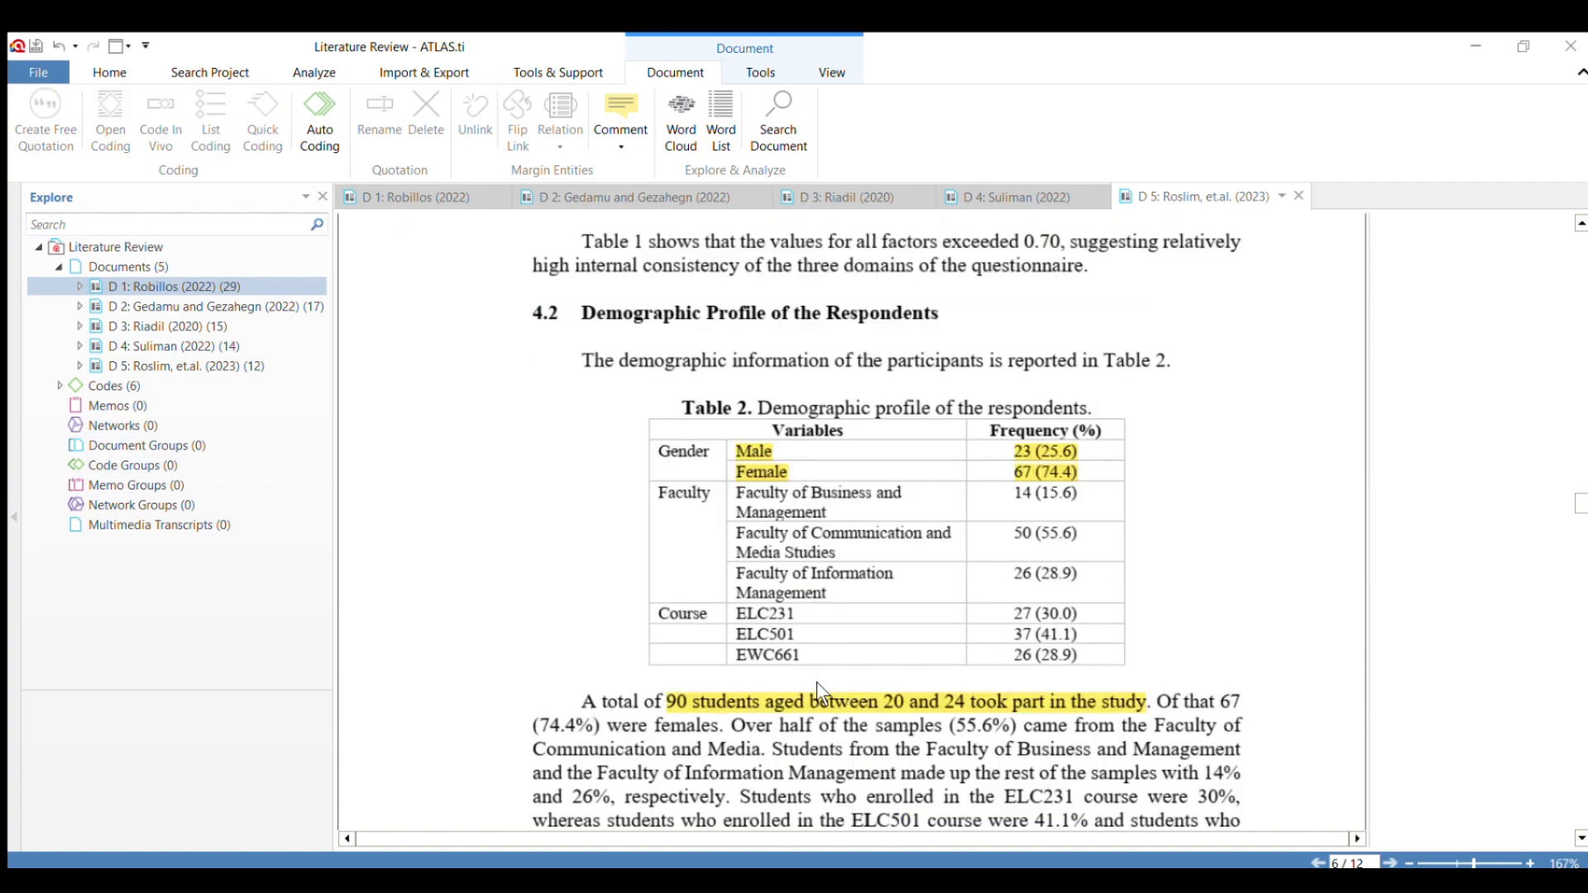
scroll(816, 681, "up", 5)
scroll(816, 680, "down", 3)
scroll(817, 680, "down", 3)
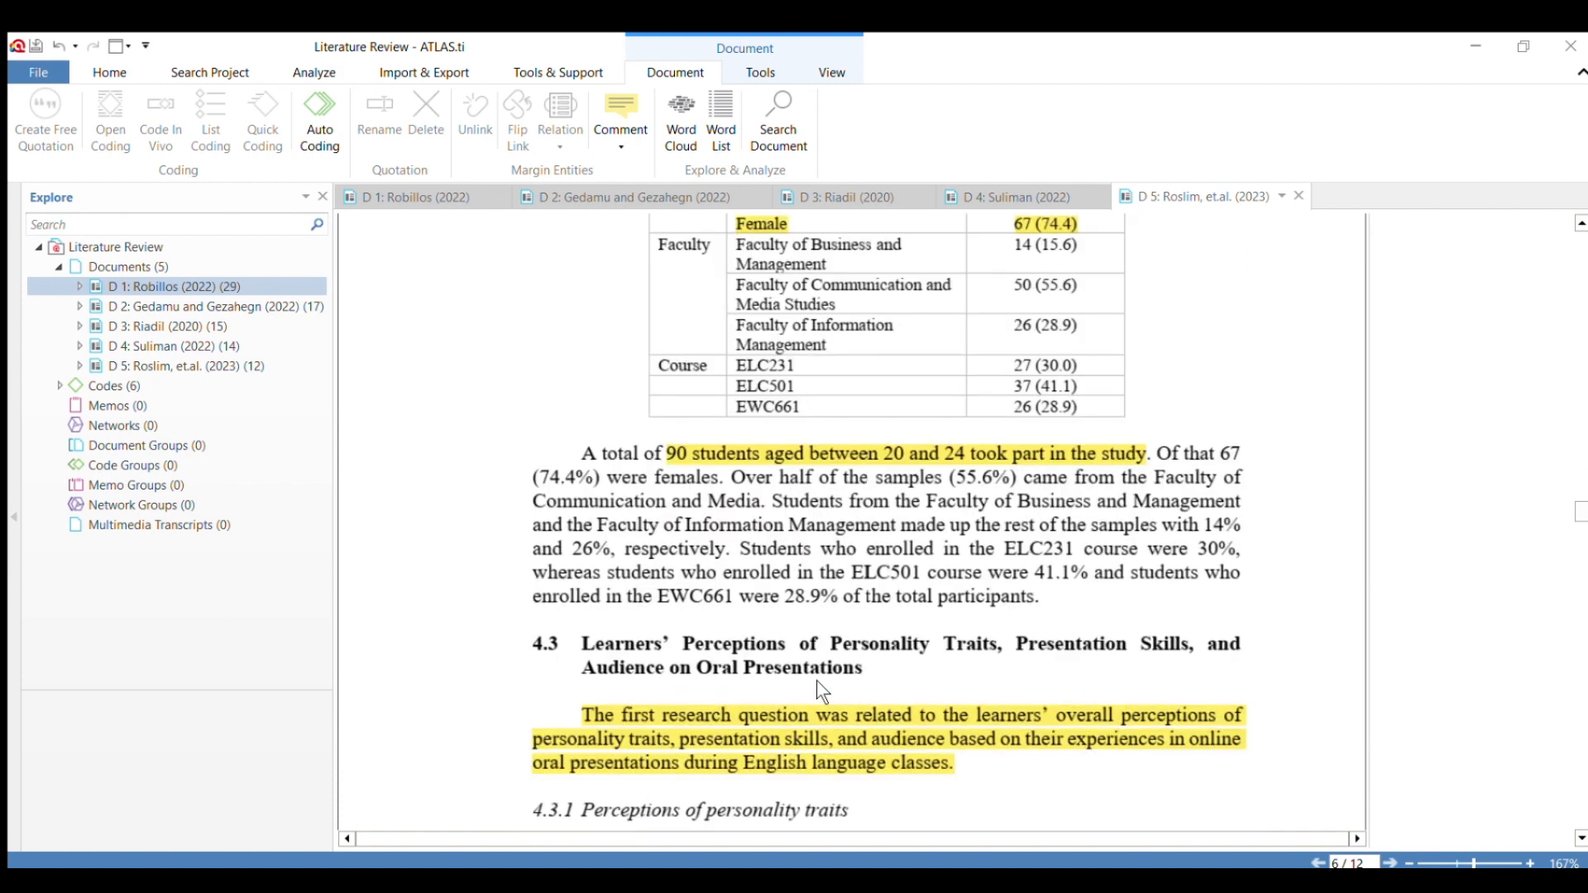
left_click_drag(583, 453, 1083, 623)
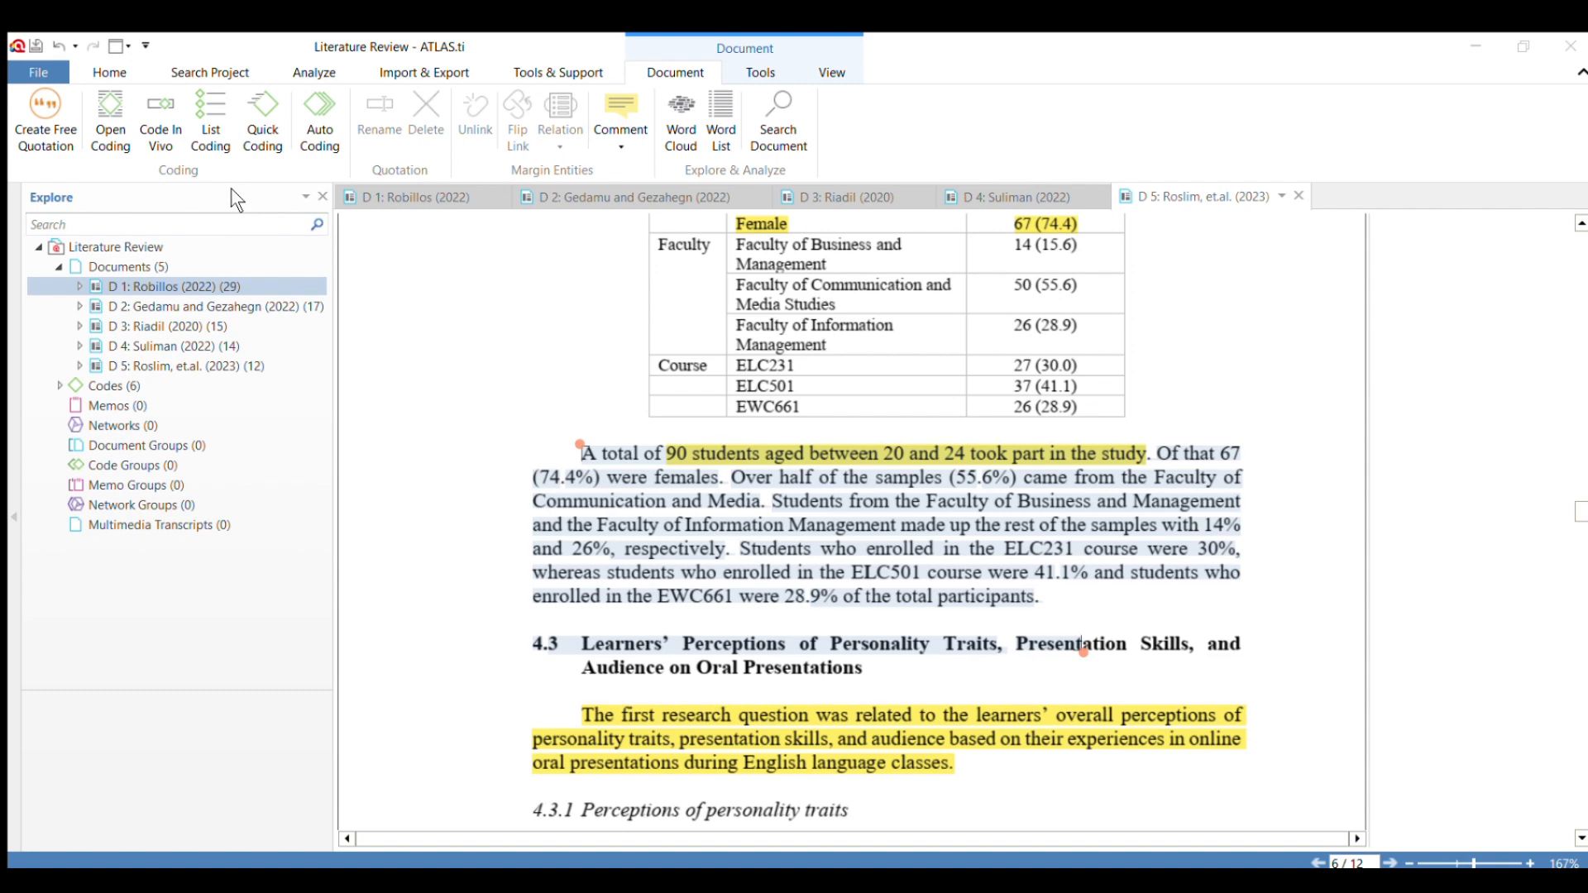
scroll(624, 539, "down", 3)
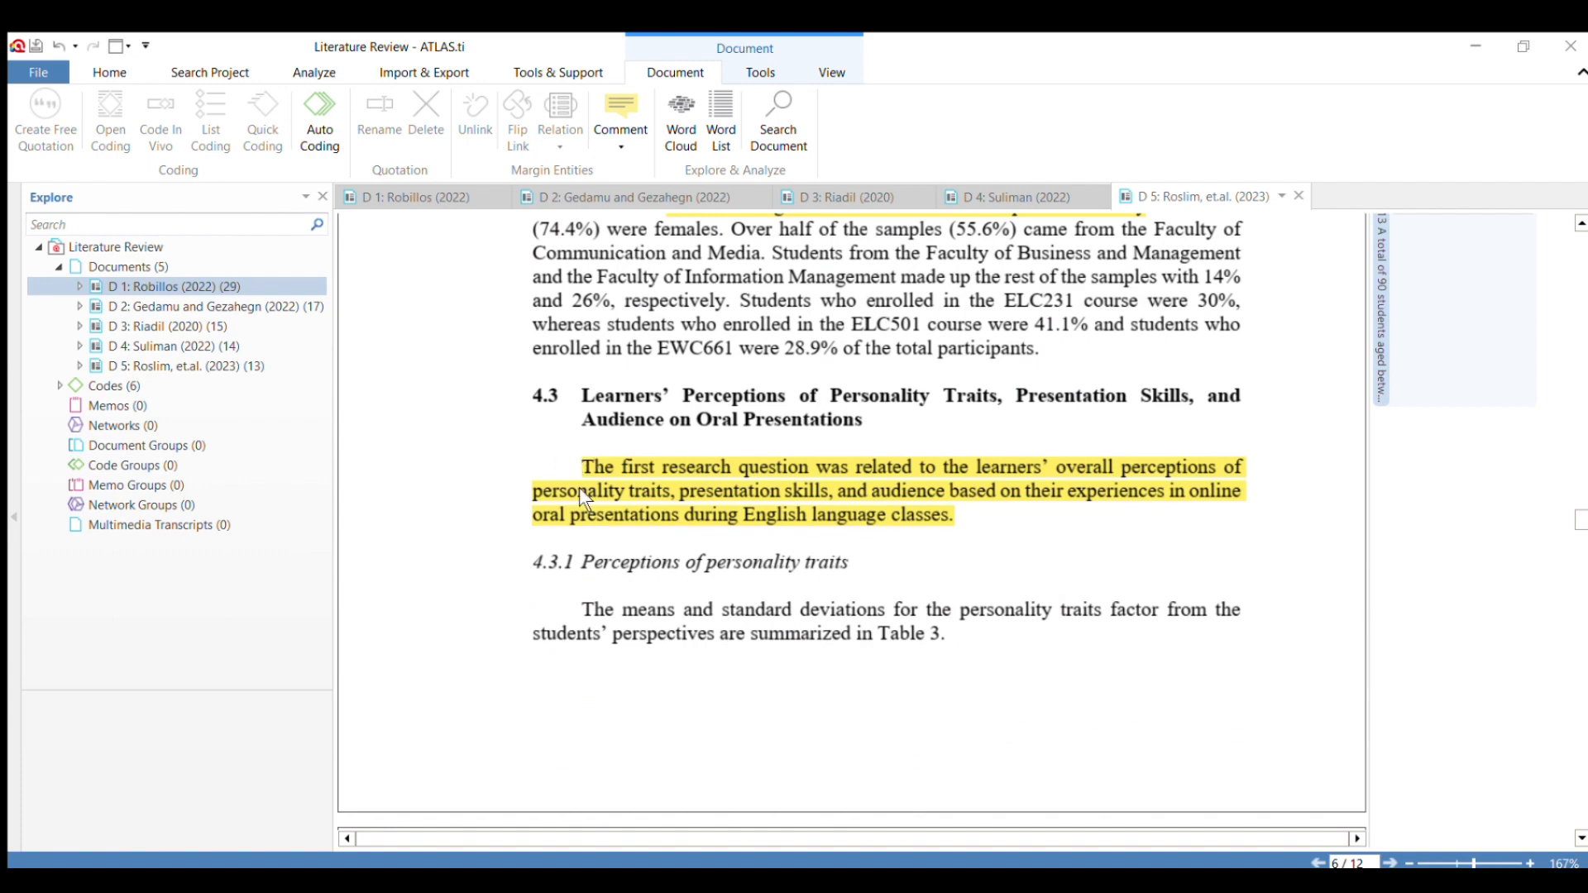
Code the section 4.3.1 passage from "their fears of not being able to do well" to "students' answers.".
scroll(585, 497, "down", 10)
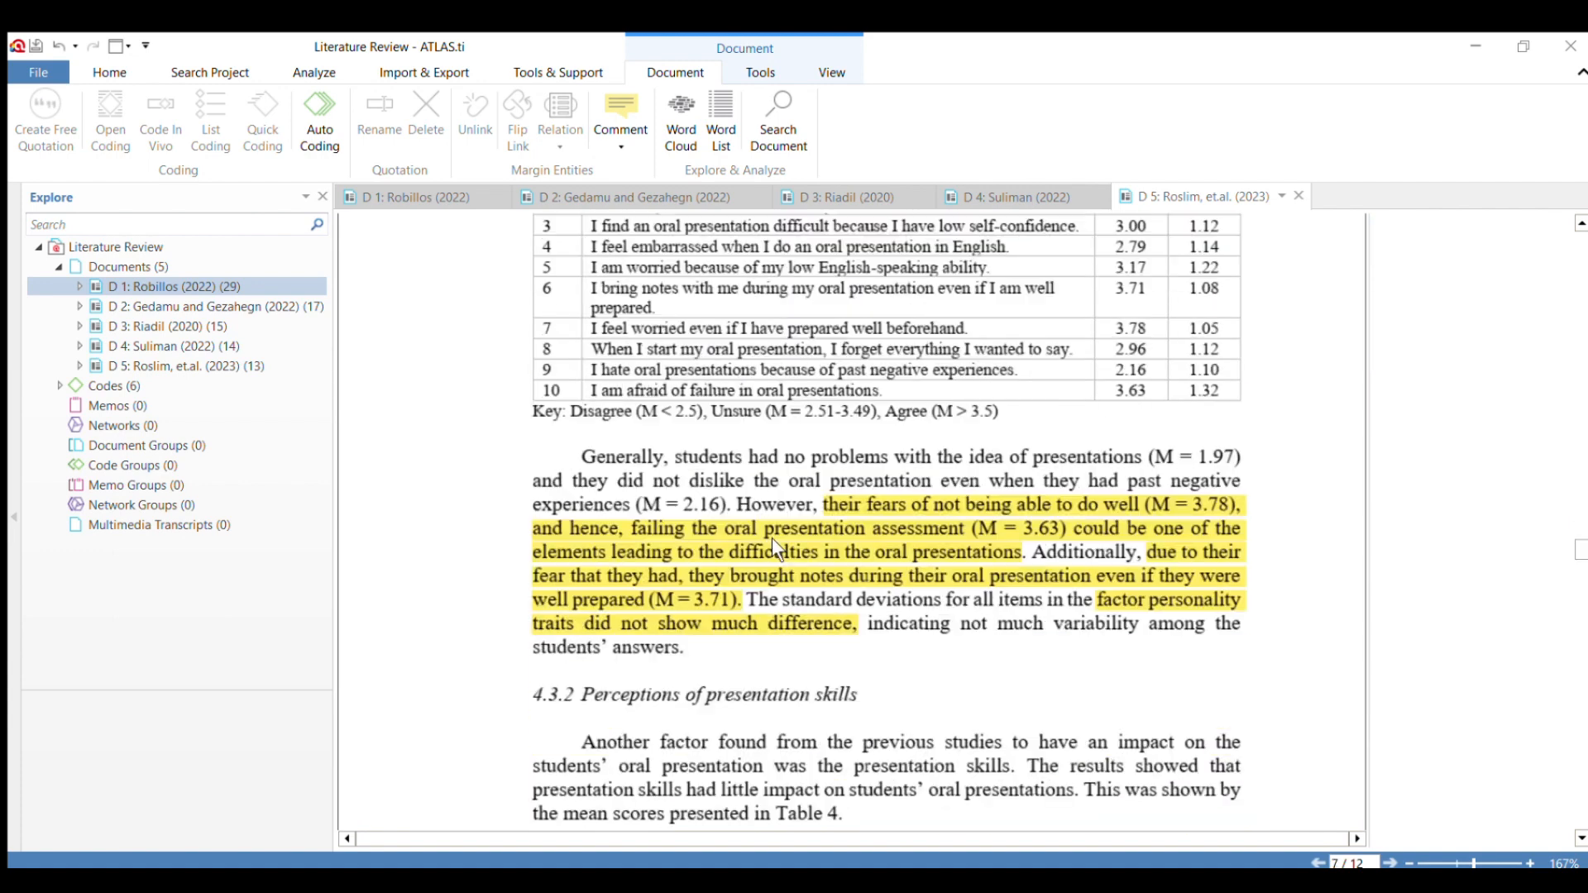
mouse_move(823, 504)
left_mouse_down()
mouse_move(868, 606)
mouse_move(860, 629)
mouse_move(814, 637)
mouse_move(777, 679)
mouse_move(686, 642)
left_mouse_up()
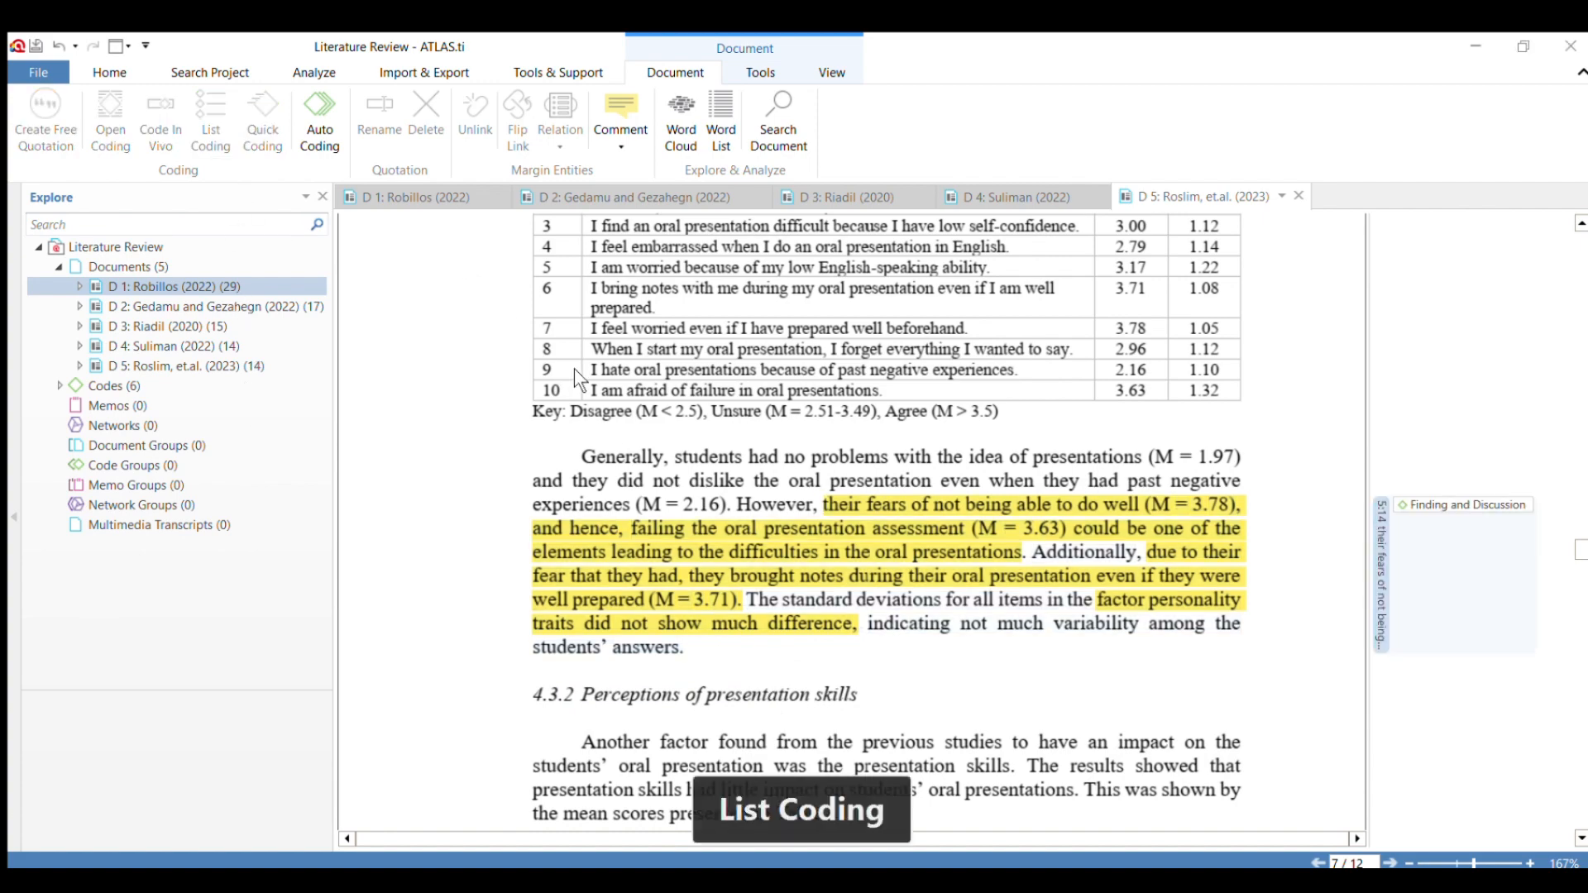
scroll(761, 480, "down", 3)
scroll(761, 479, "down", 10)
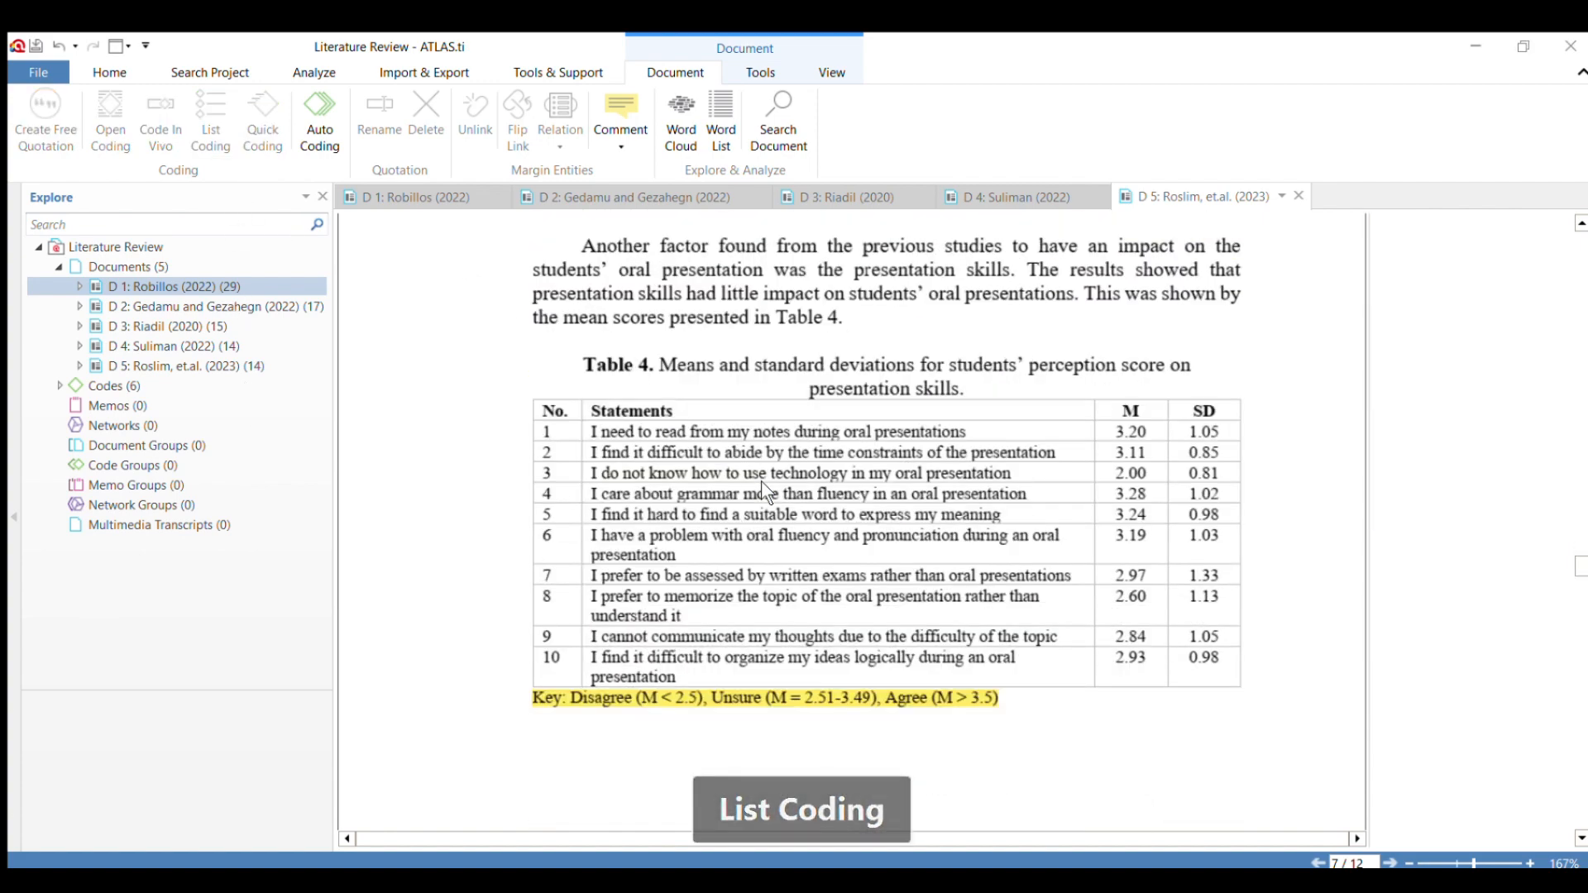
Apply the code "Finding and Discussion" to the highlighted passage below Table 4 and the two highlighted passages below Table 5.
scroll(761, 481, "down", 3)
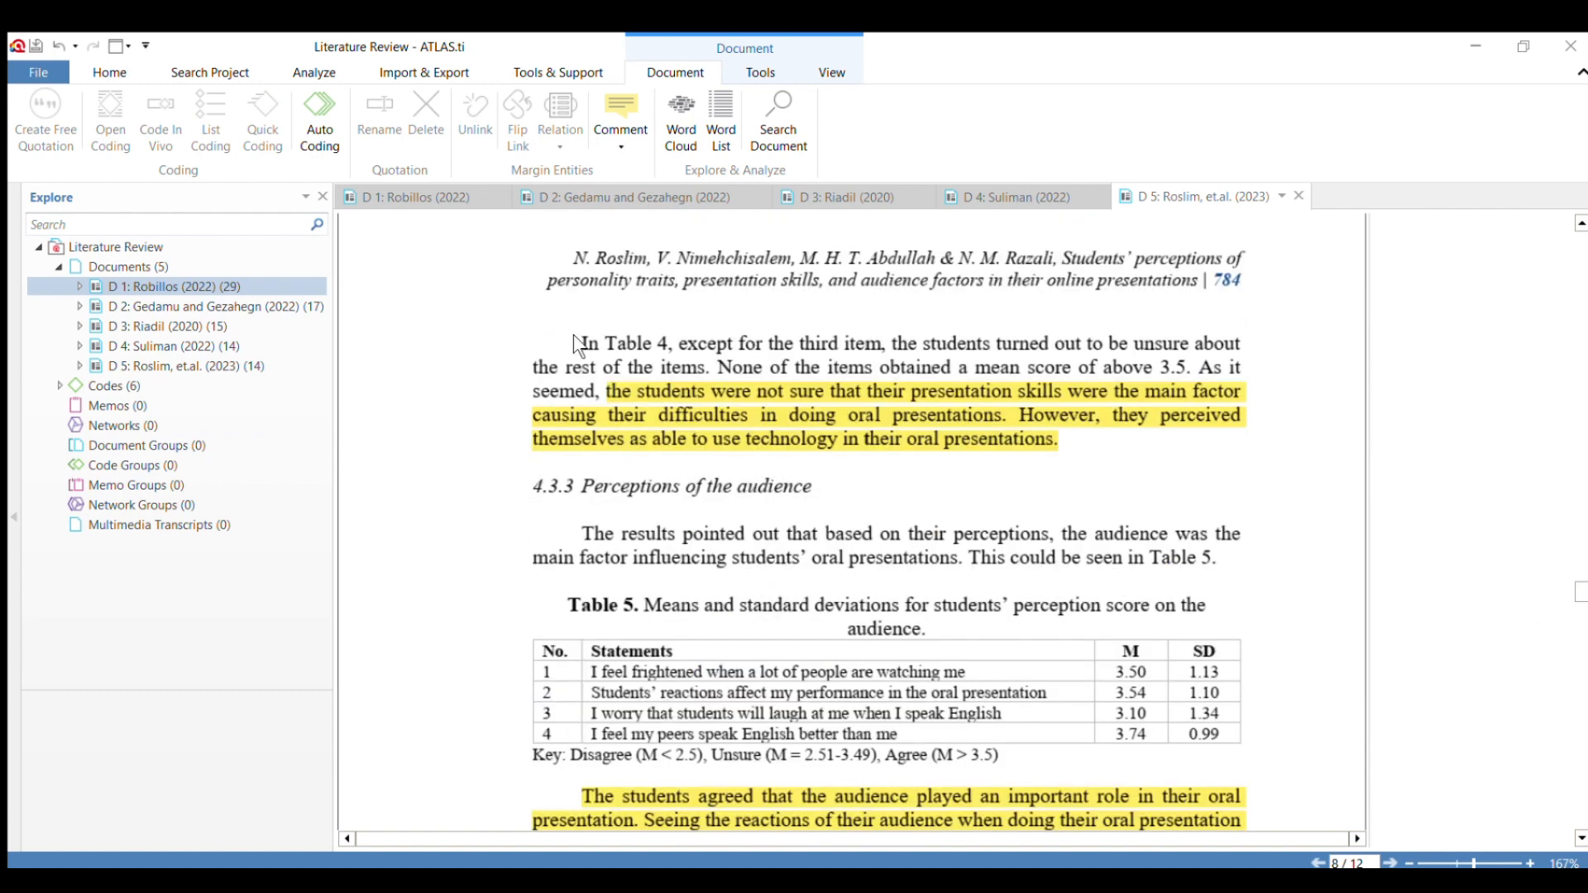
left_click_drag(608, 392, 1061, 441)
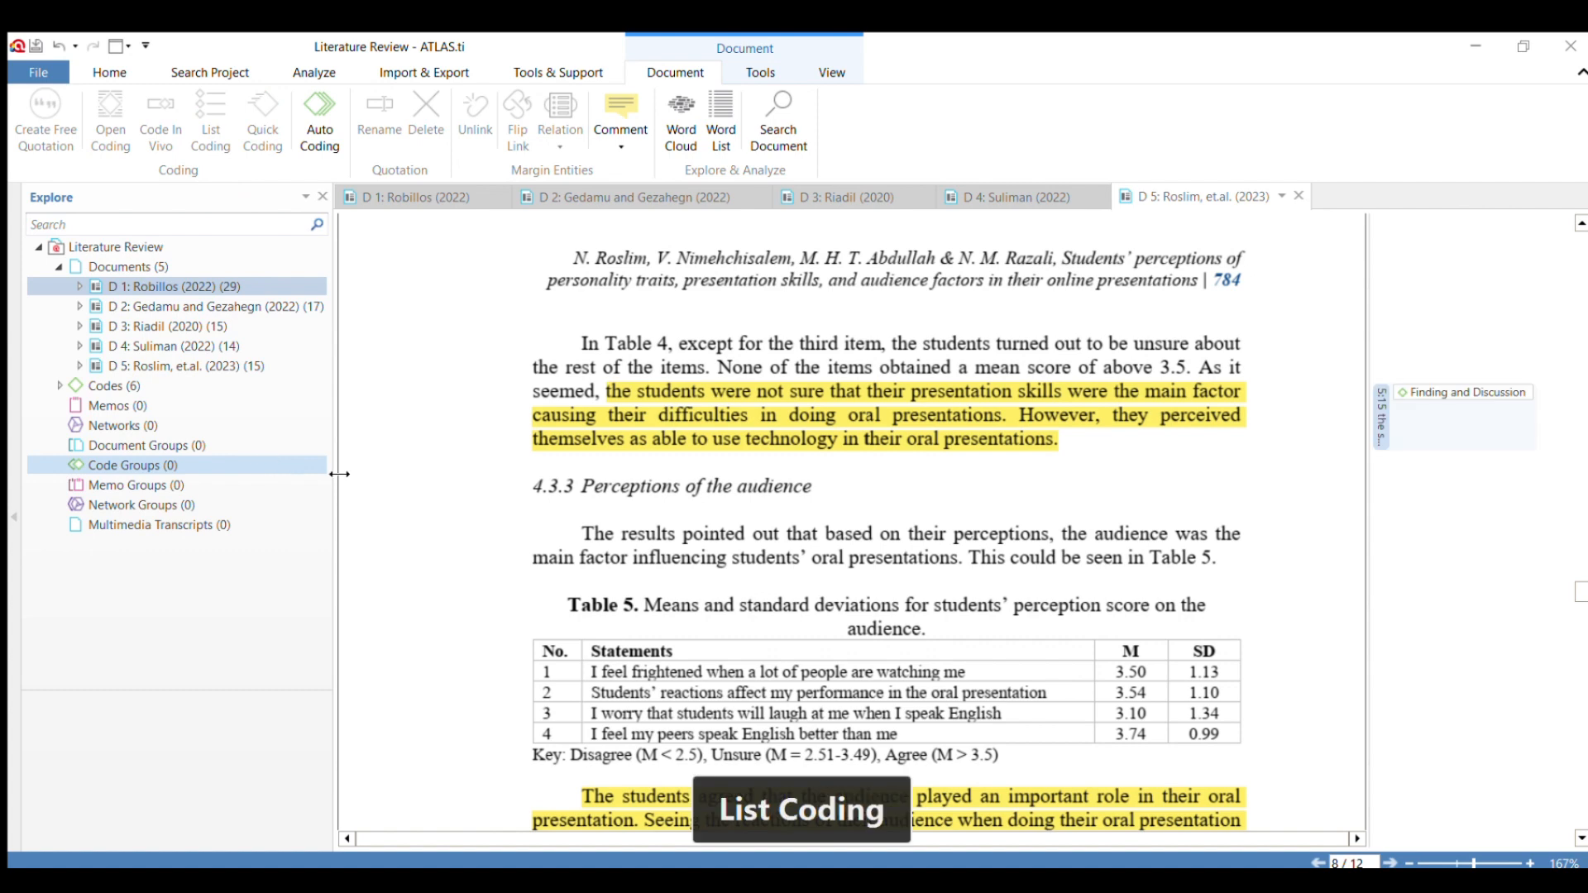
scroll(579, 448, "down", 3)
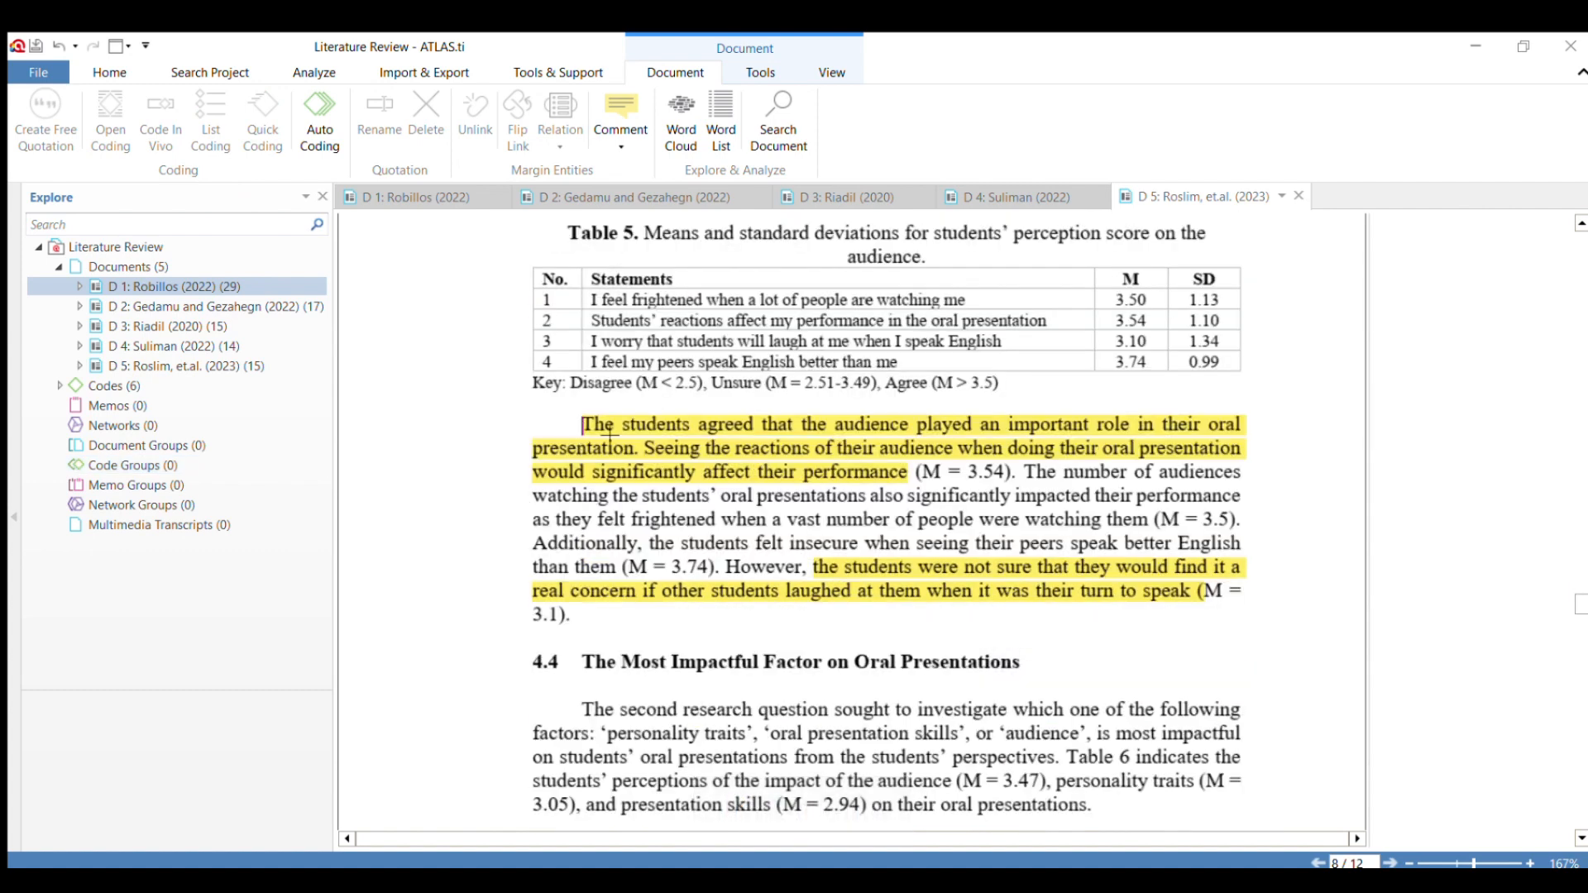
left_click_drag(583, 425, 900, 467)
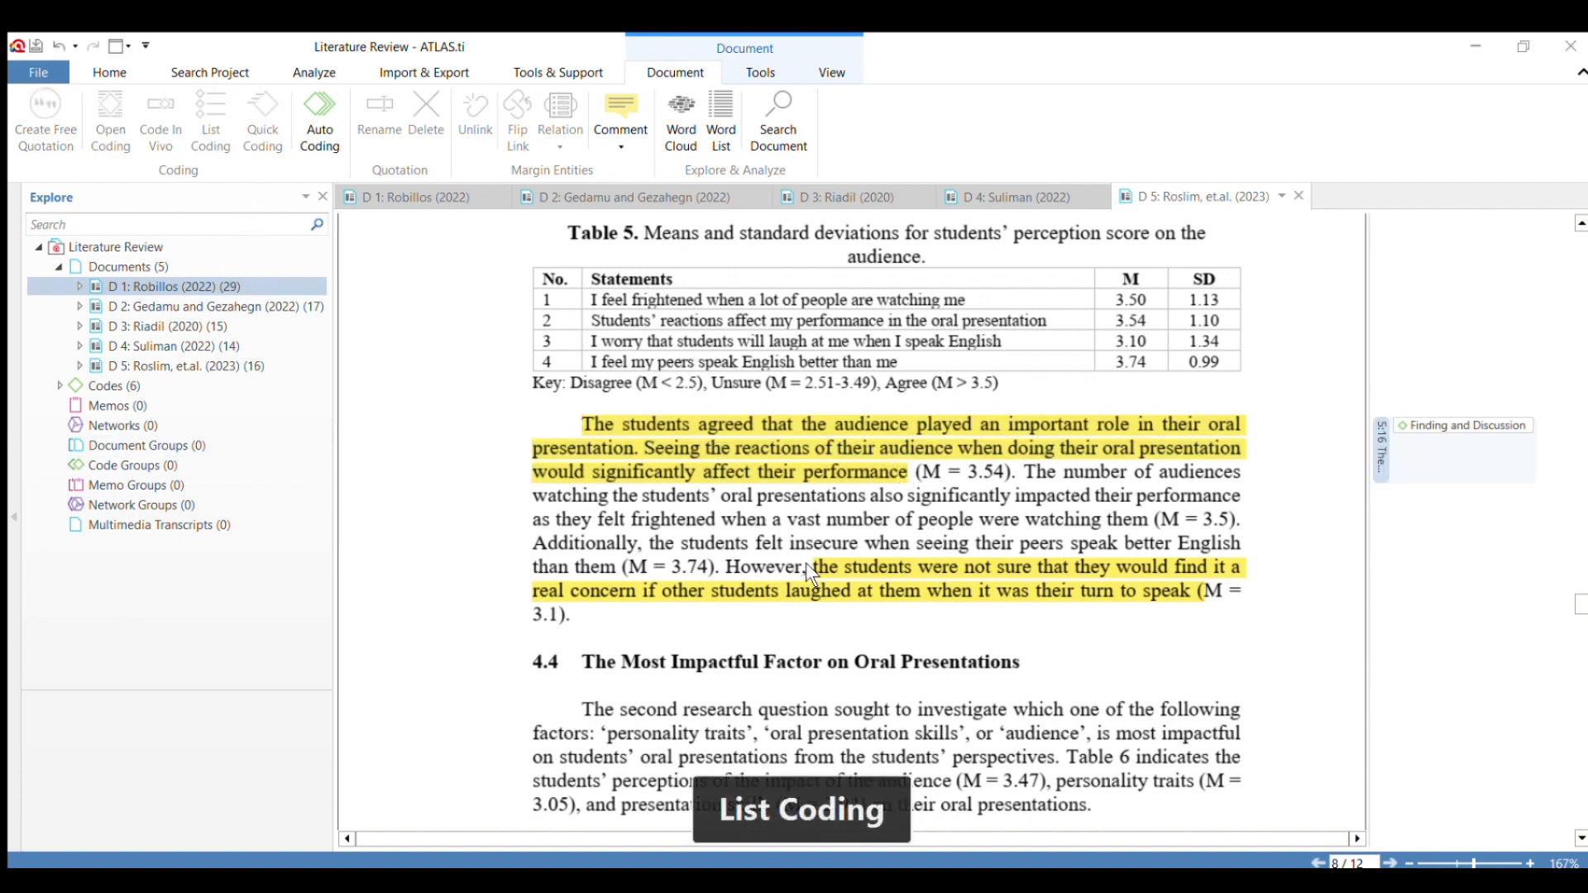
left_click_drag(808, 571, 1201, 600)
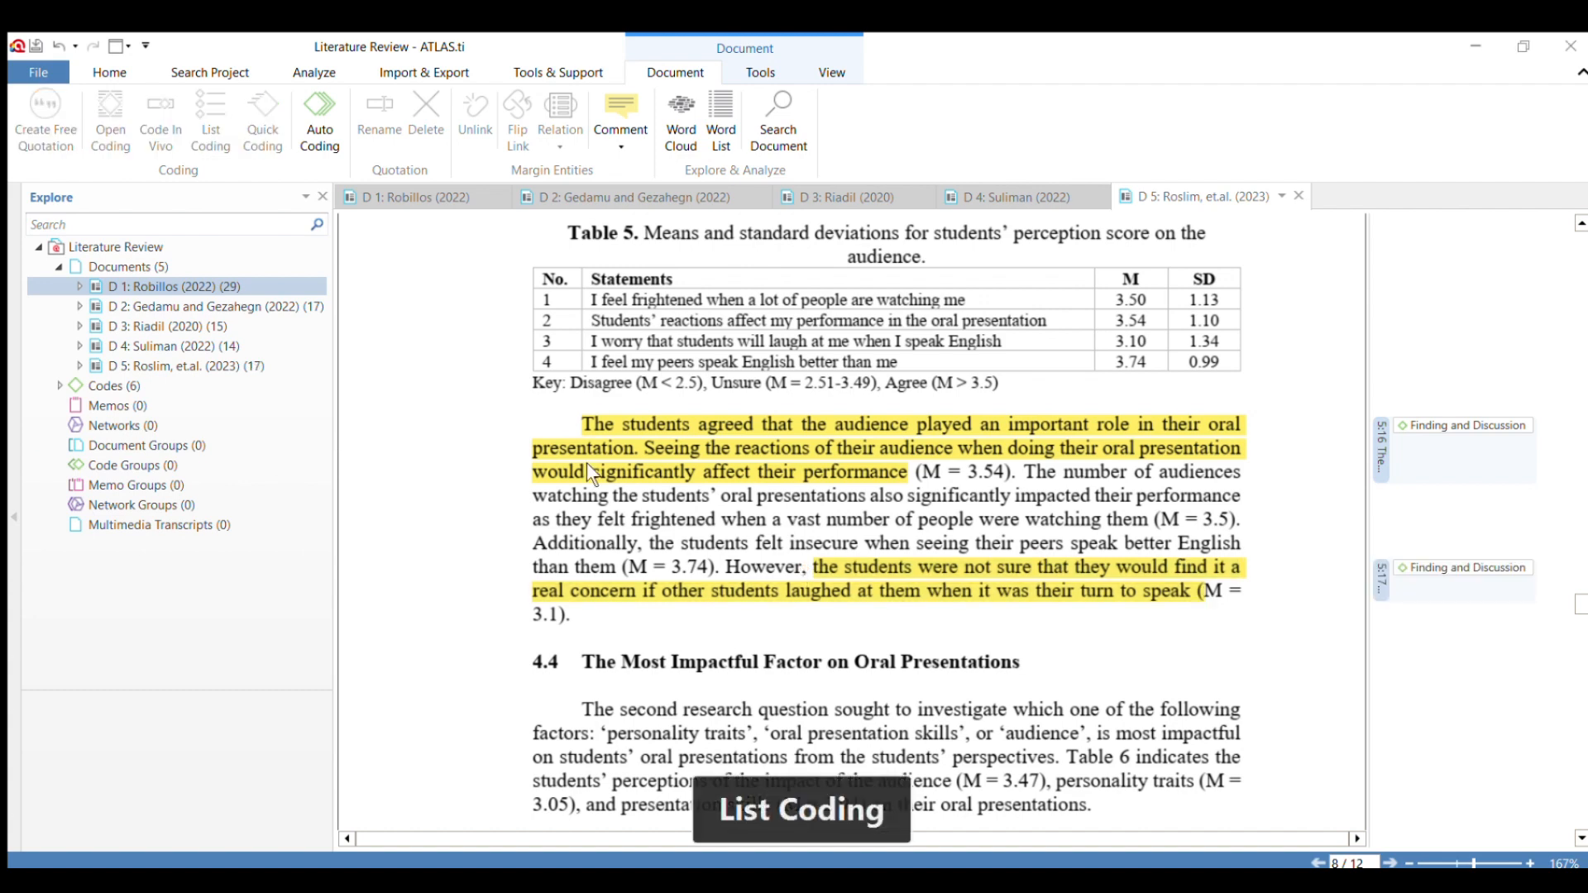
Code the "students were unsure" passage below Table 6, and apply "Finding and Discussion" to section 4.5's "The preparation included" passage.
scroll(655, 463, "down", 6)
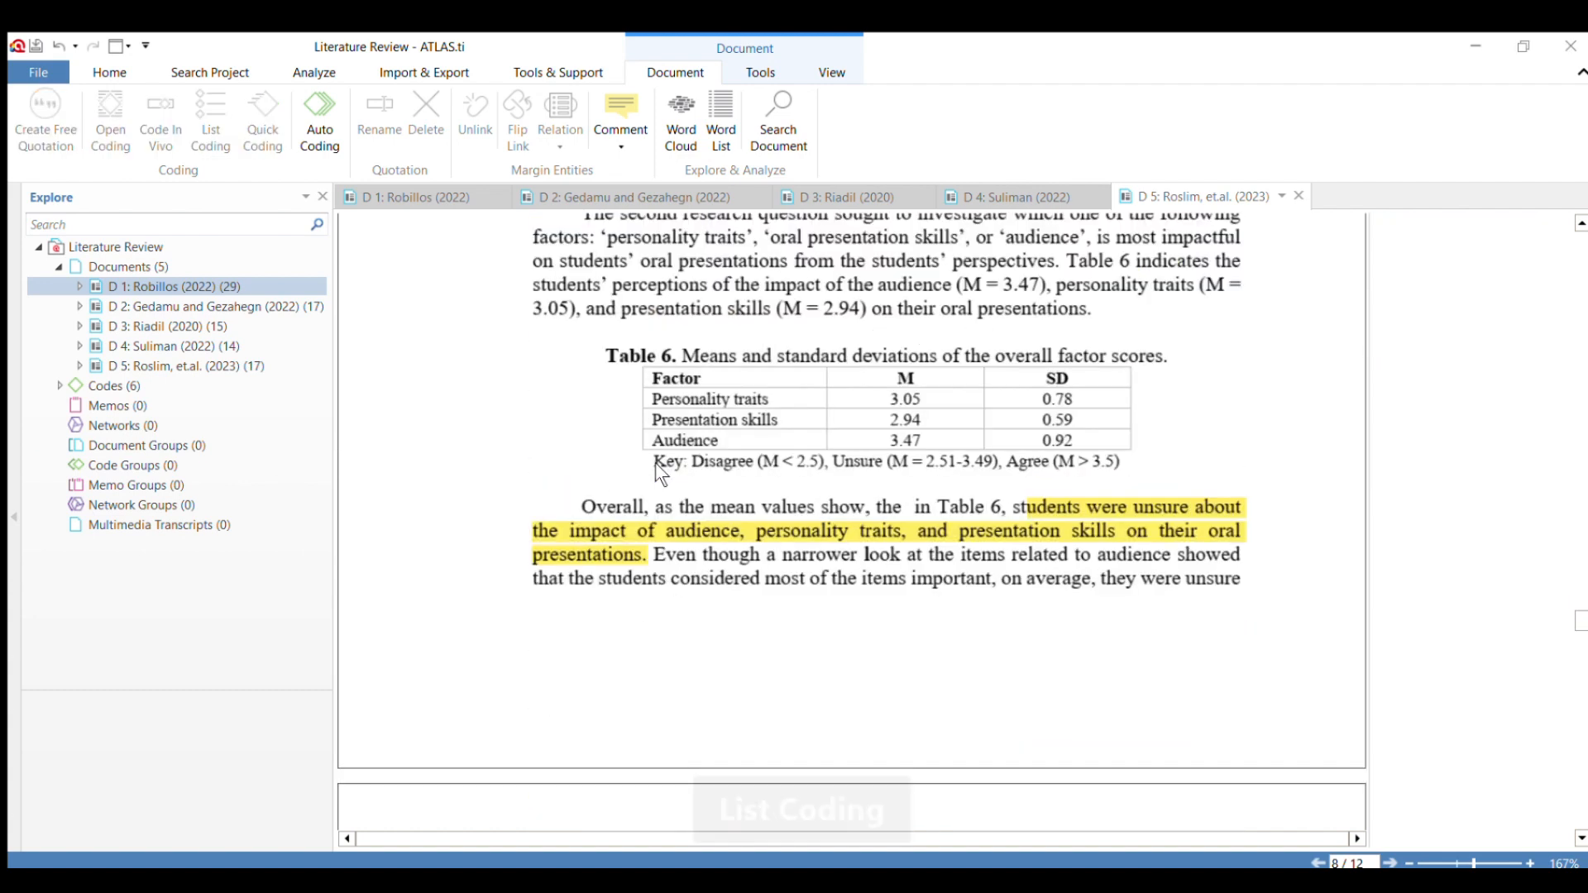
left_click_drag(1014, 506, 648, 555)
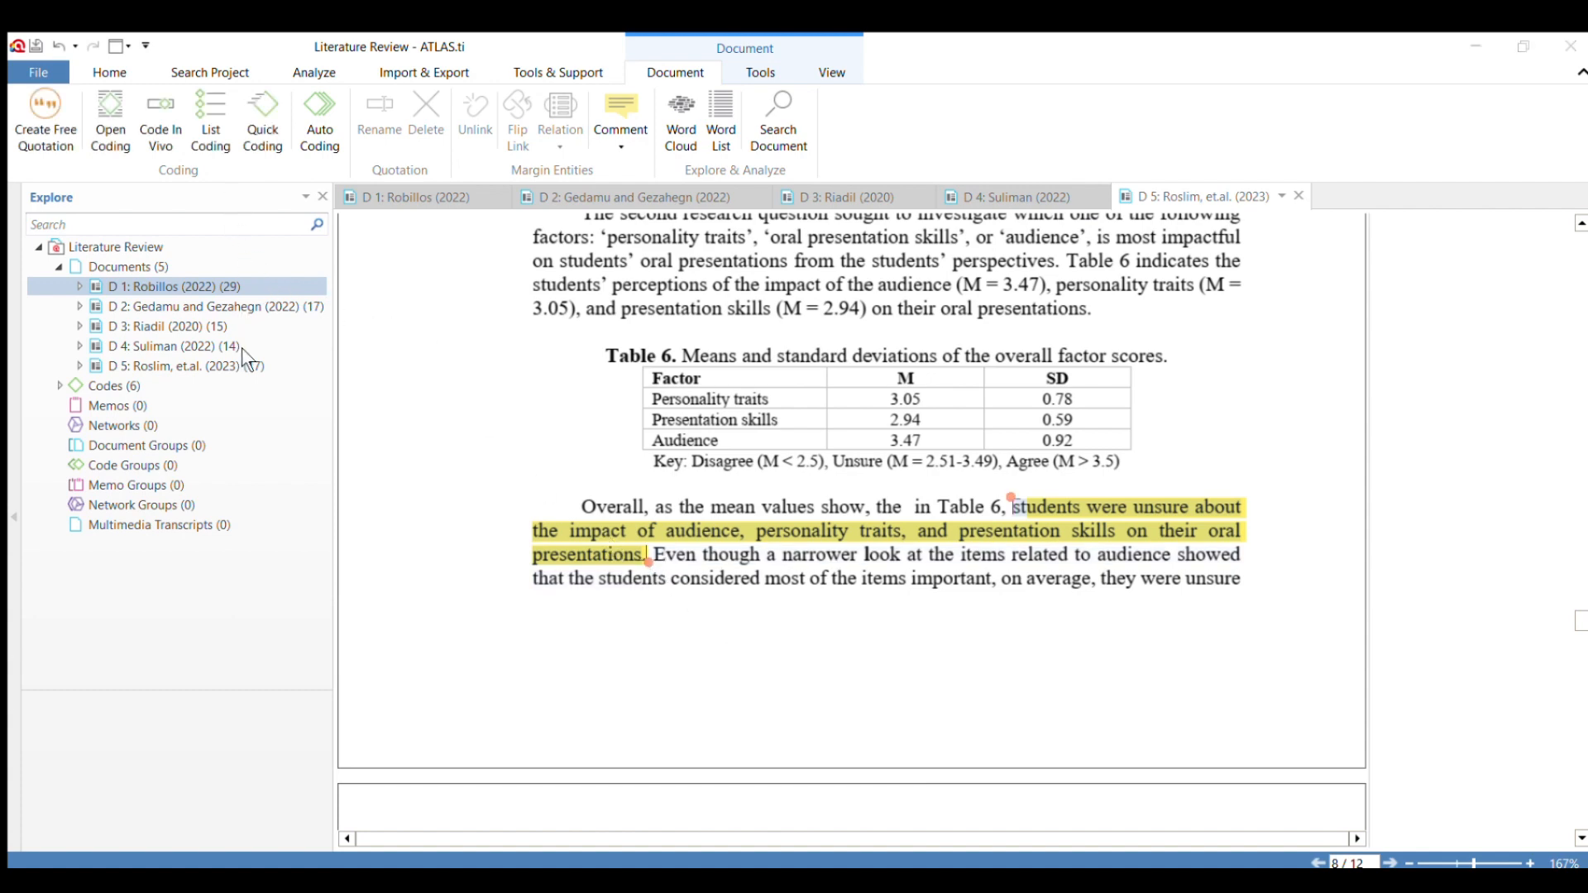
scroll(662, 535, "down", 10)
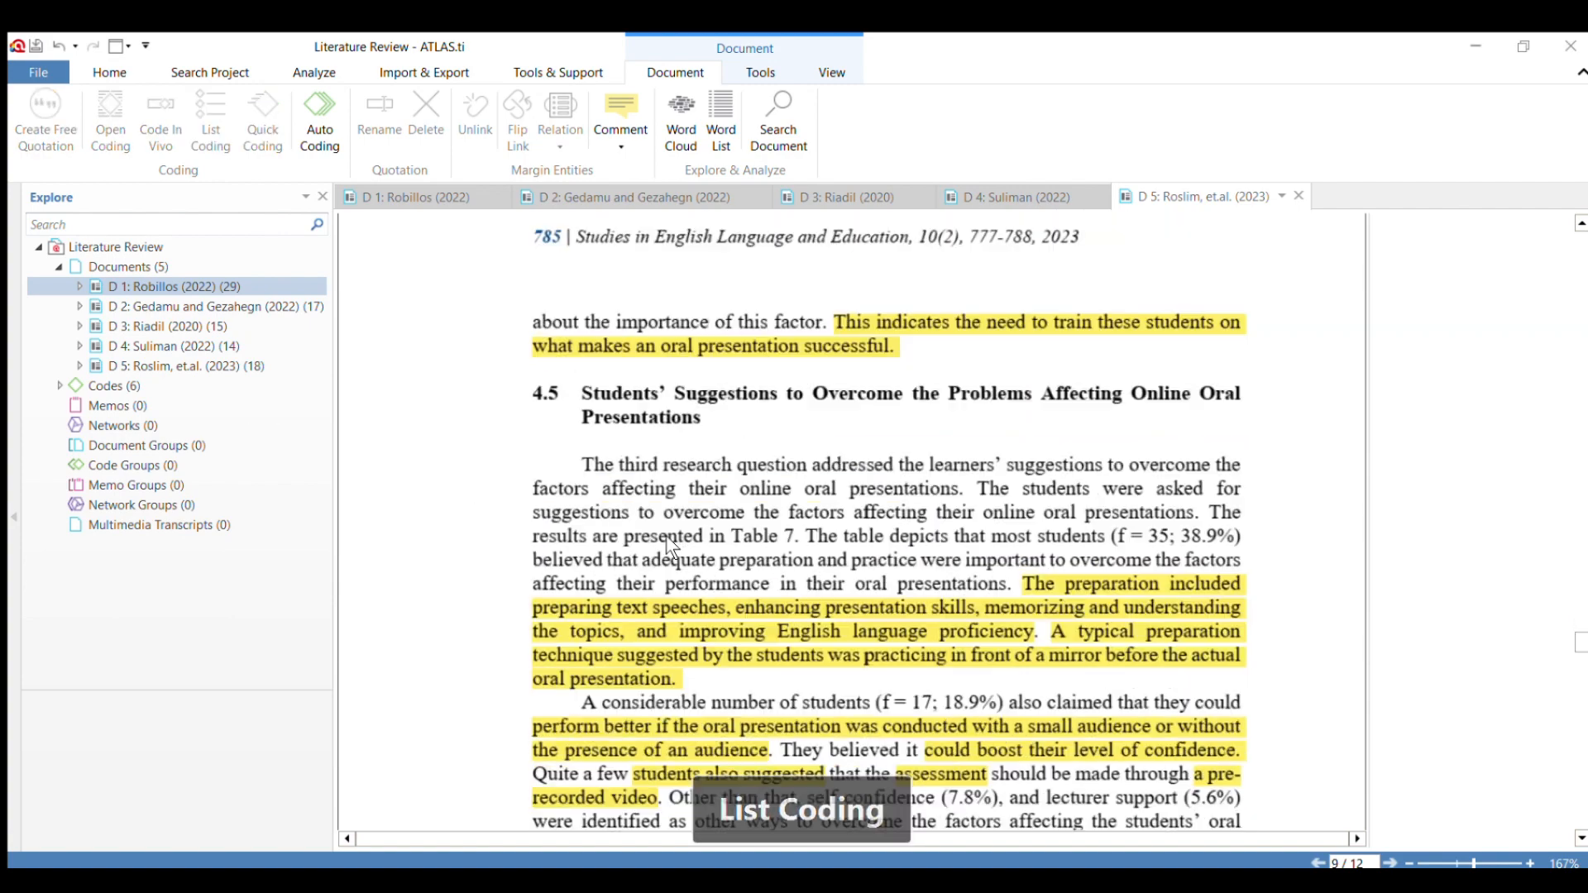
scroll(667, 534, "down", 3)
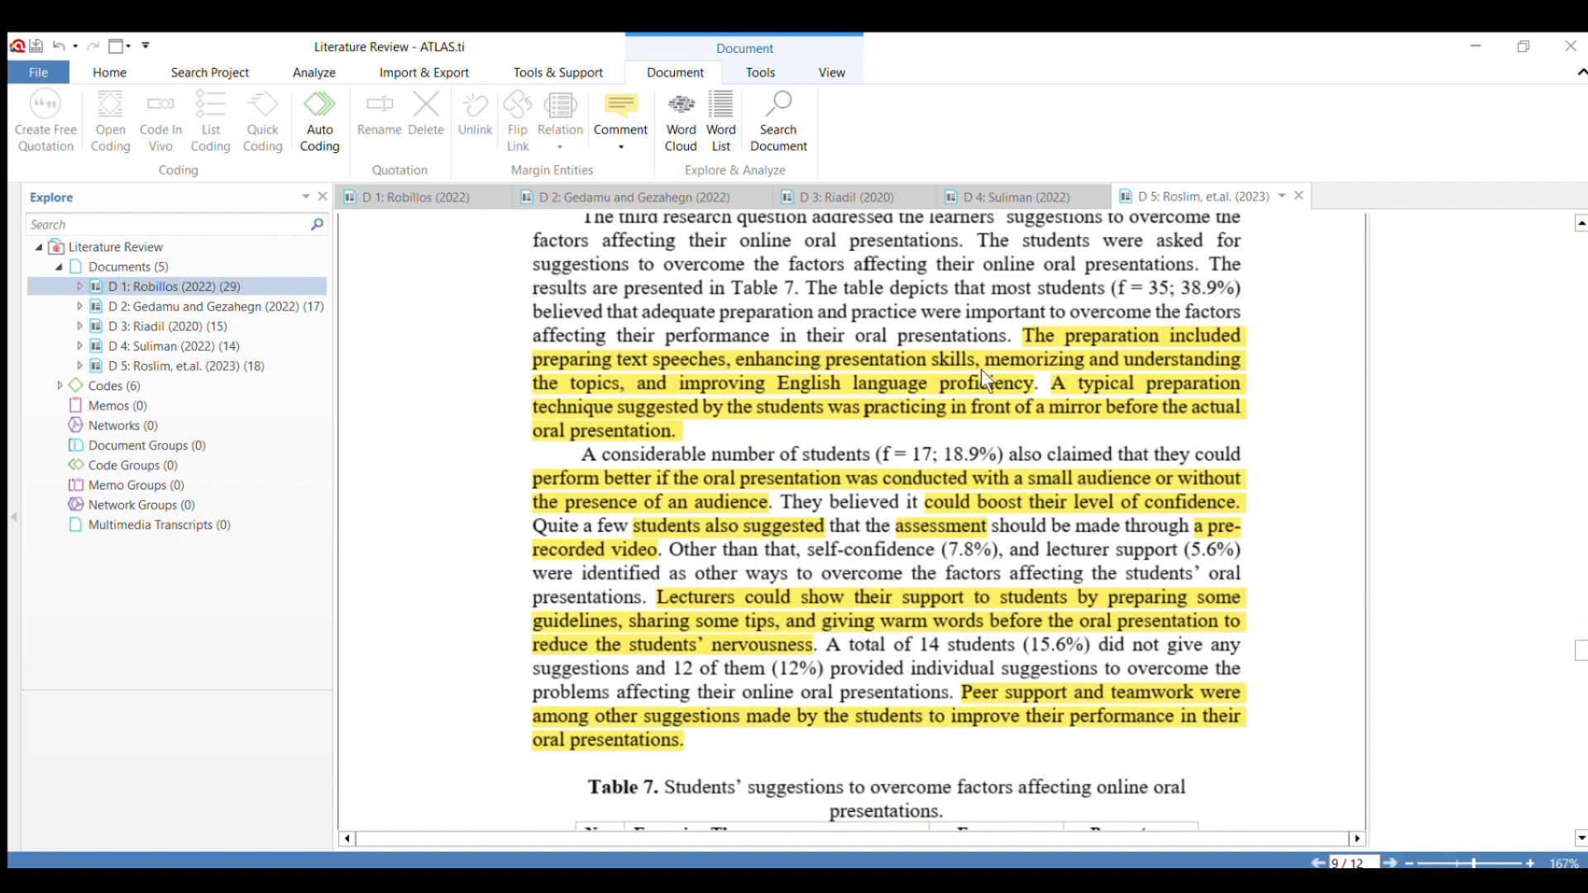
left_click_drag(1023, 330, 688, 412)
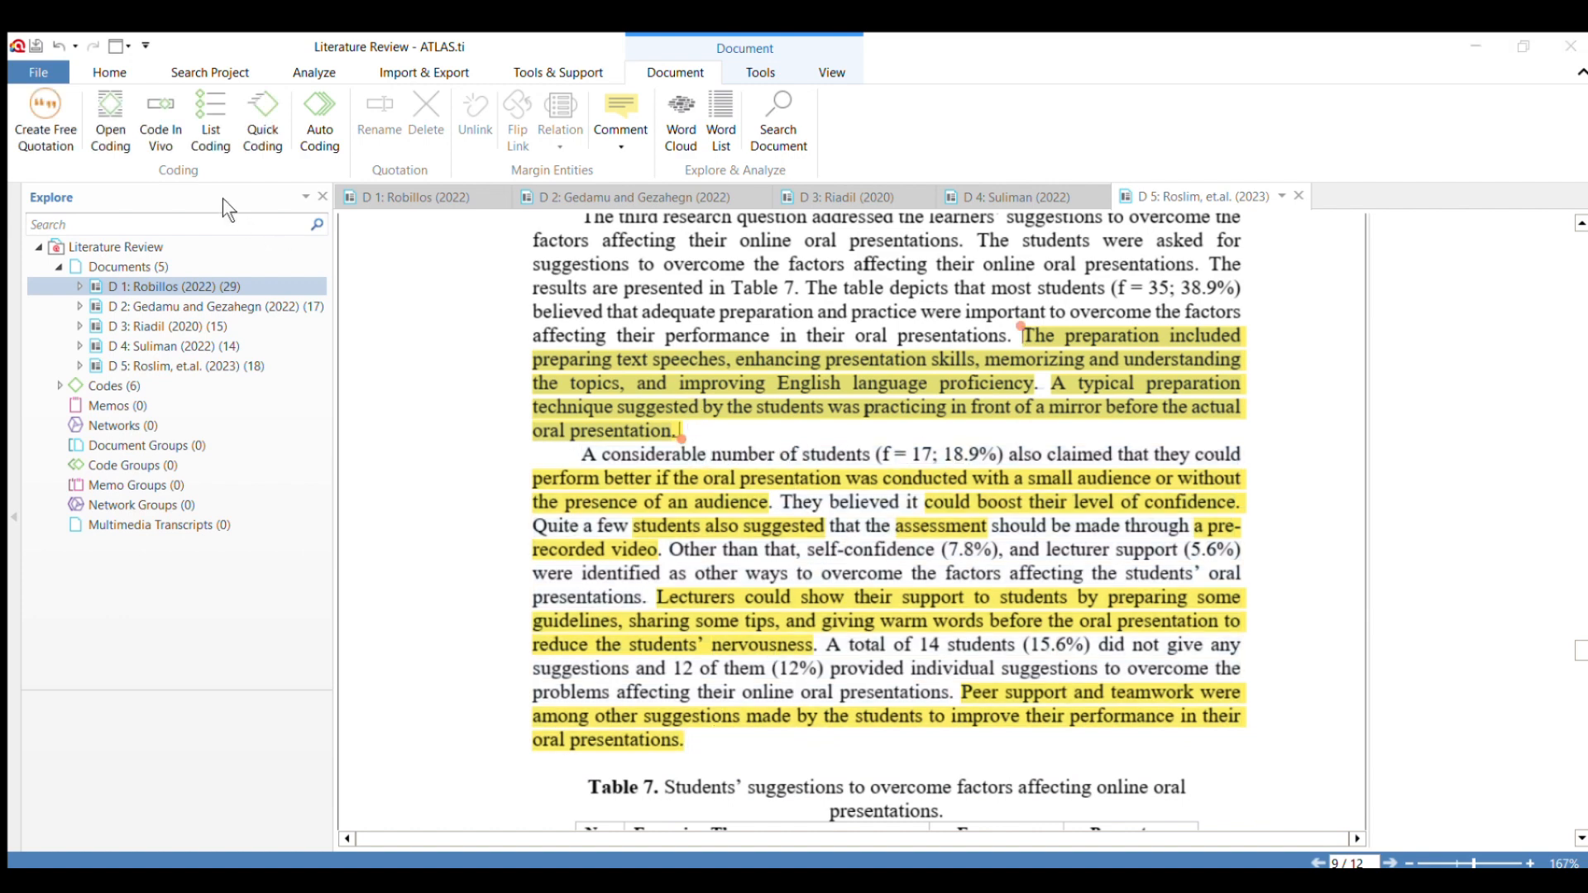
left_click(238, 445)
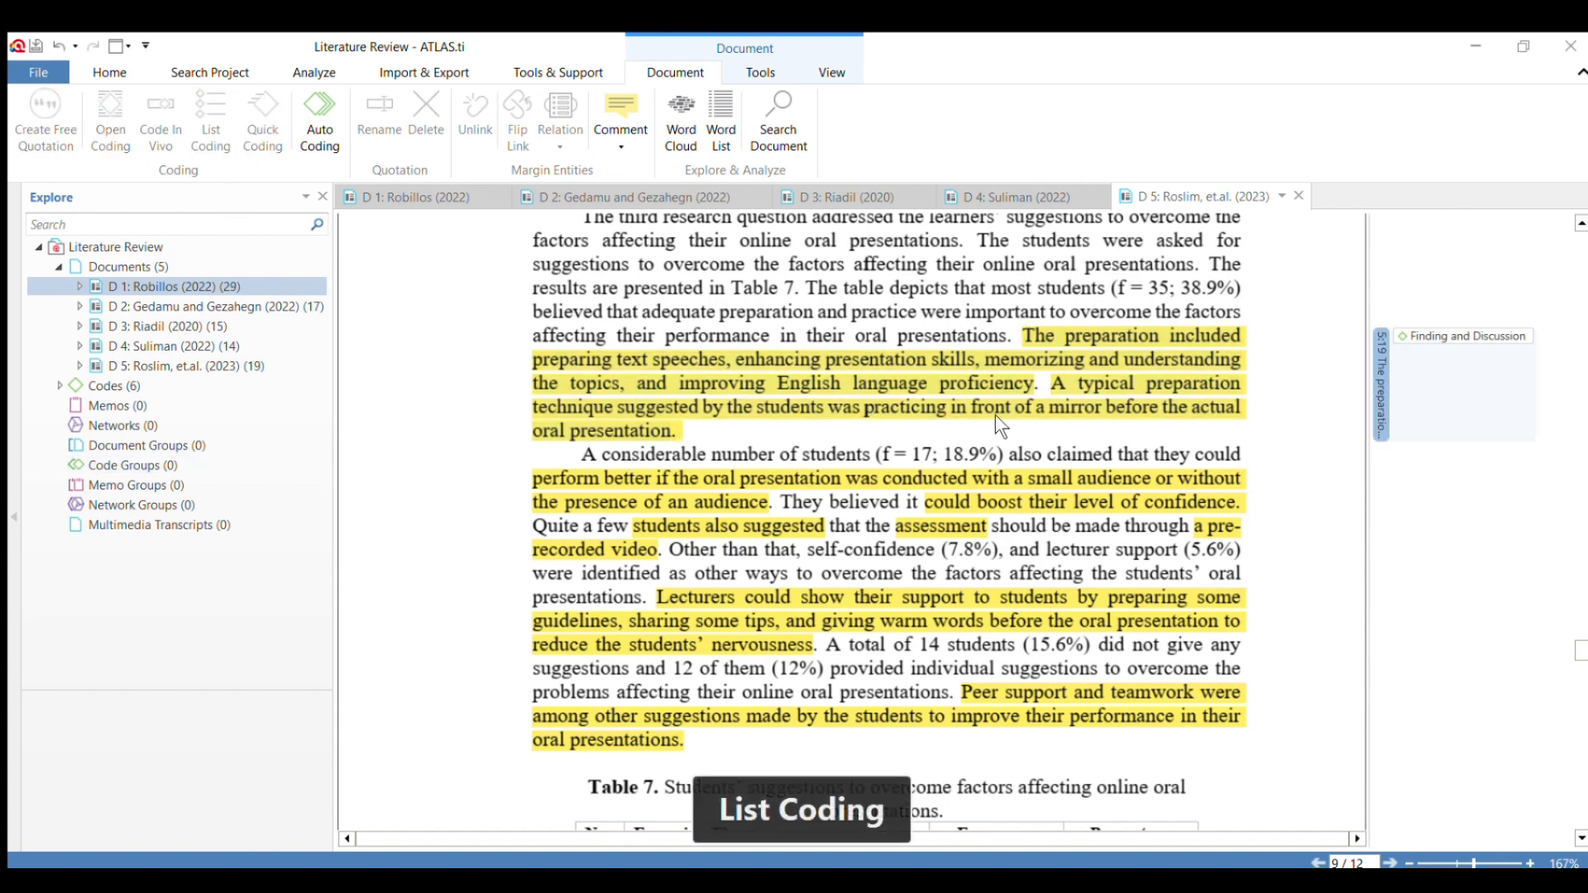
Apply "Finding and Discussion" to section 4.5's "perform better if the oral presentation" passage, and code the "Lecturers could show their support" sentence.
left_click_drag(530, 478, 741, 502)
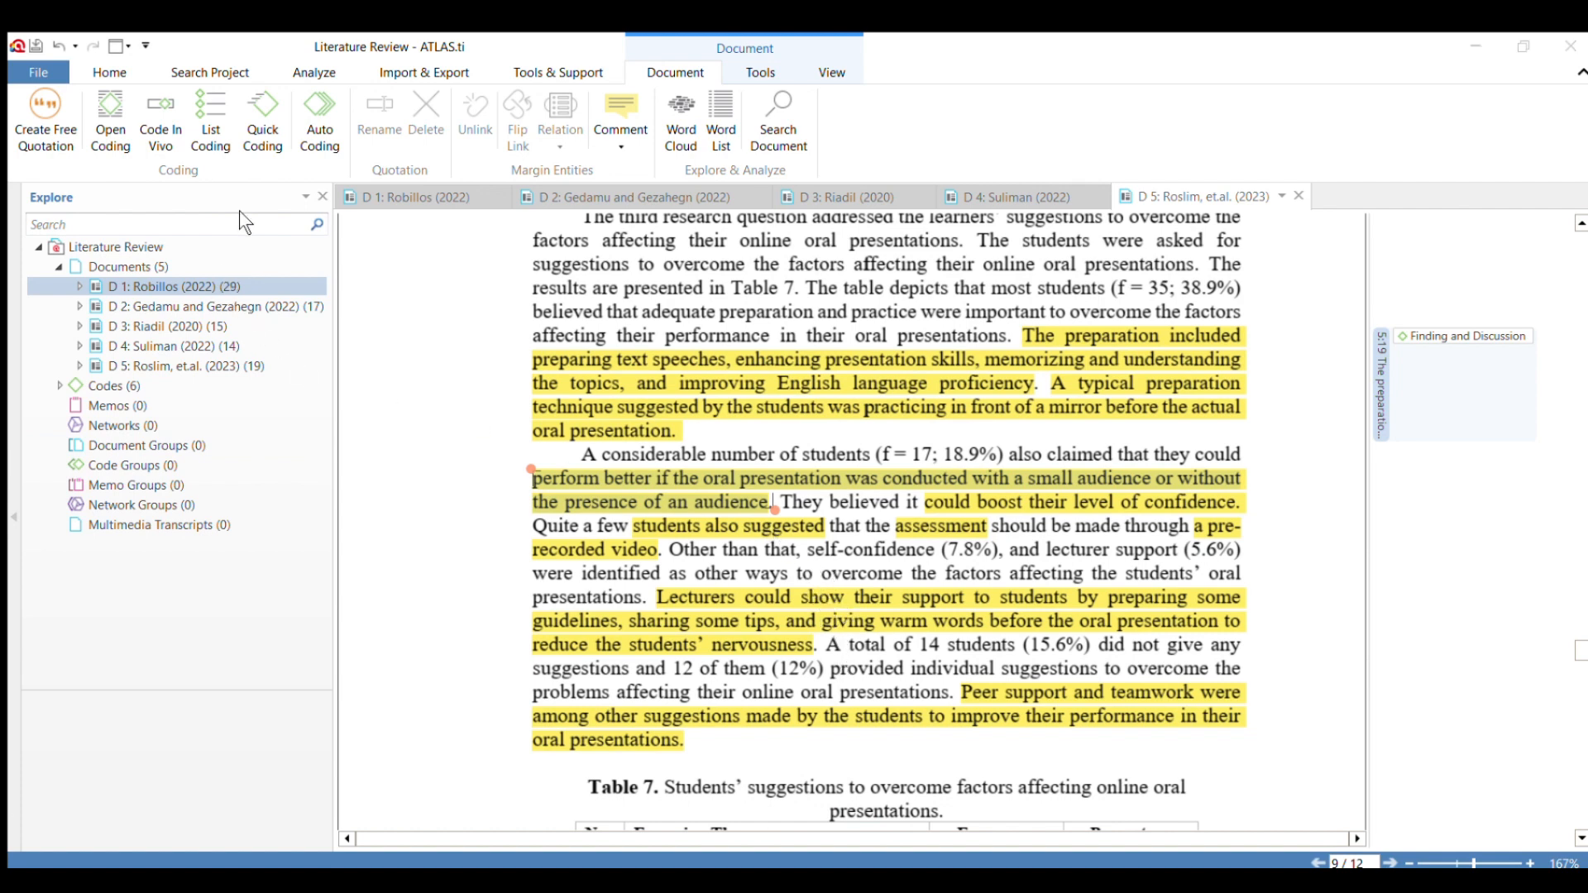
left_click(260, 304)
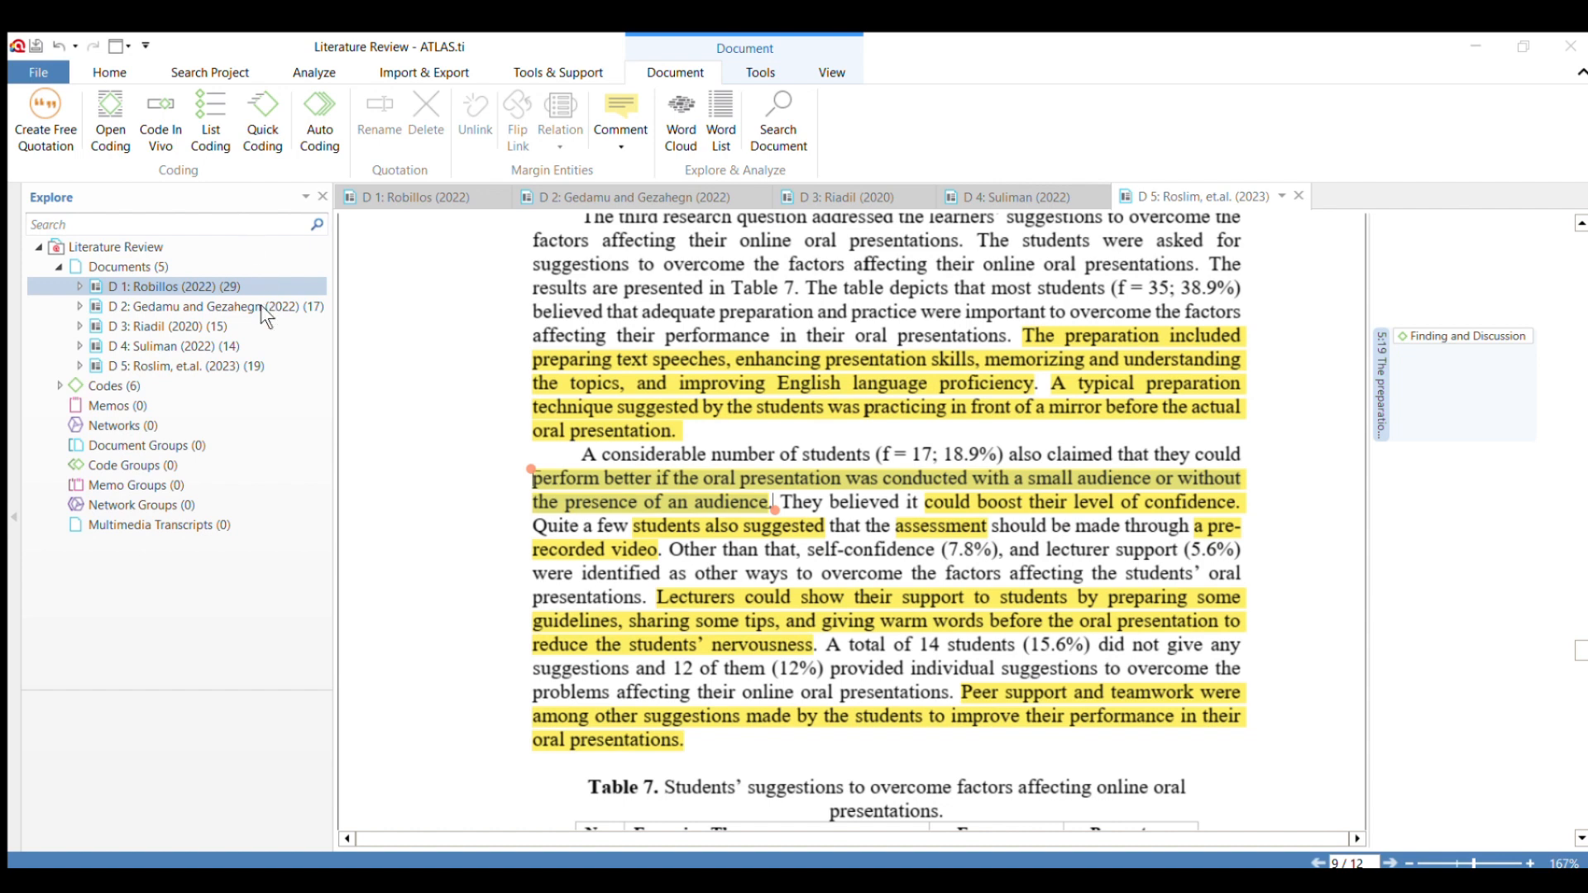
left_click(278, 395)
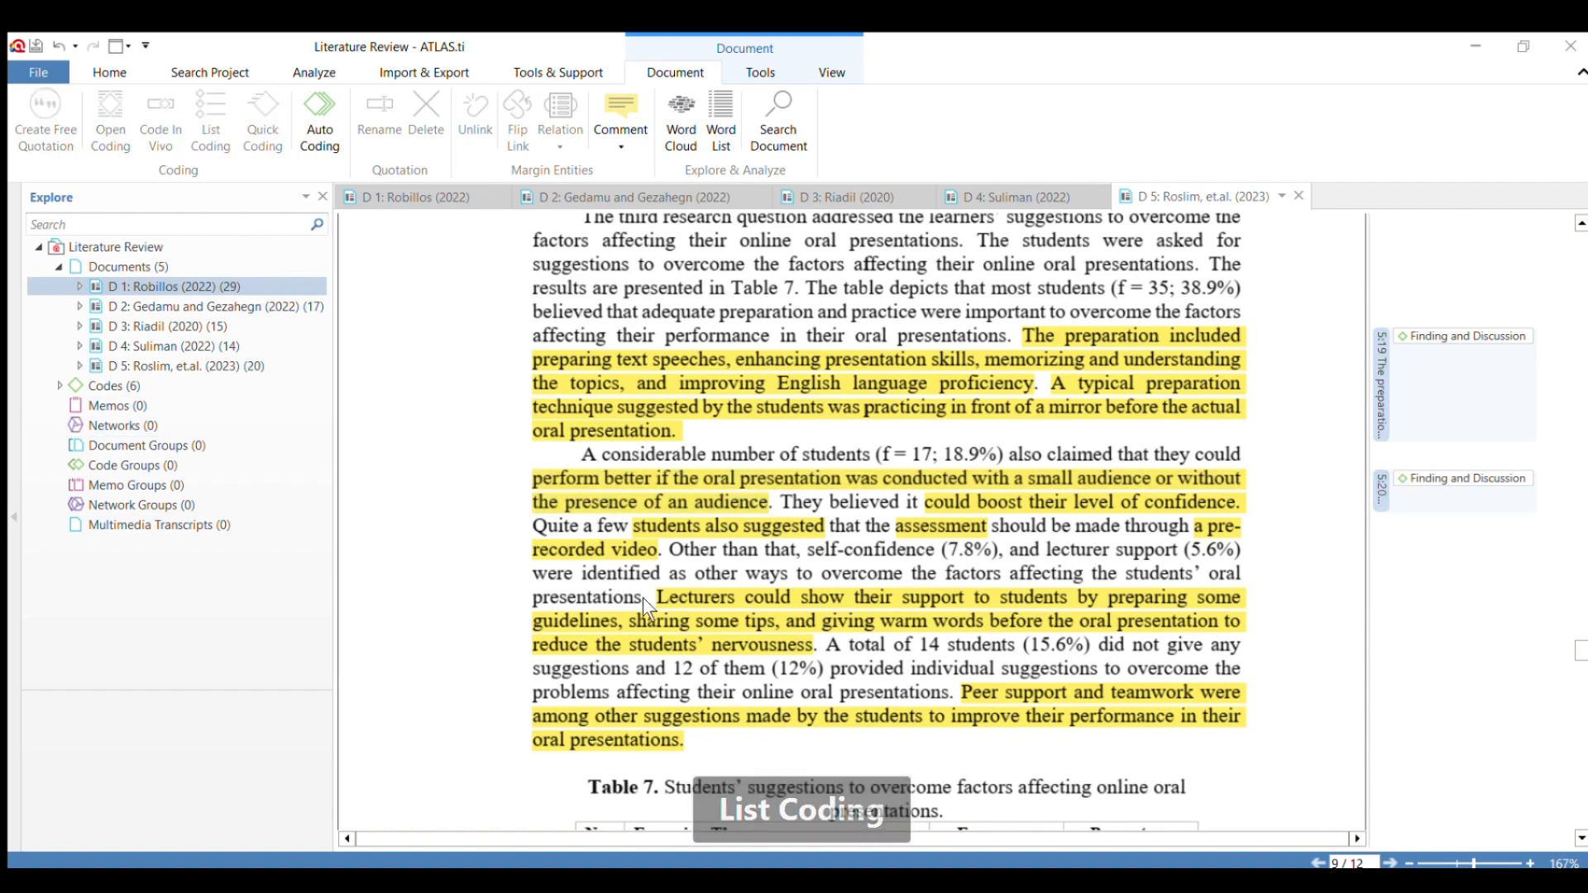
left_click_drag(648, 599, 815, 659)
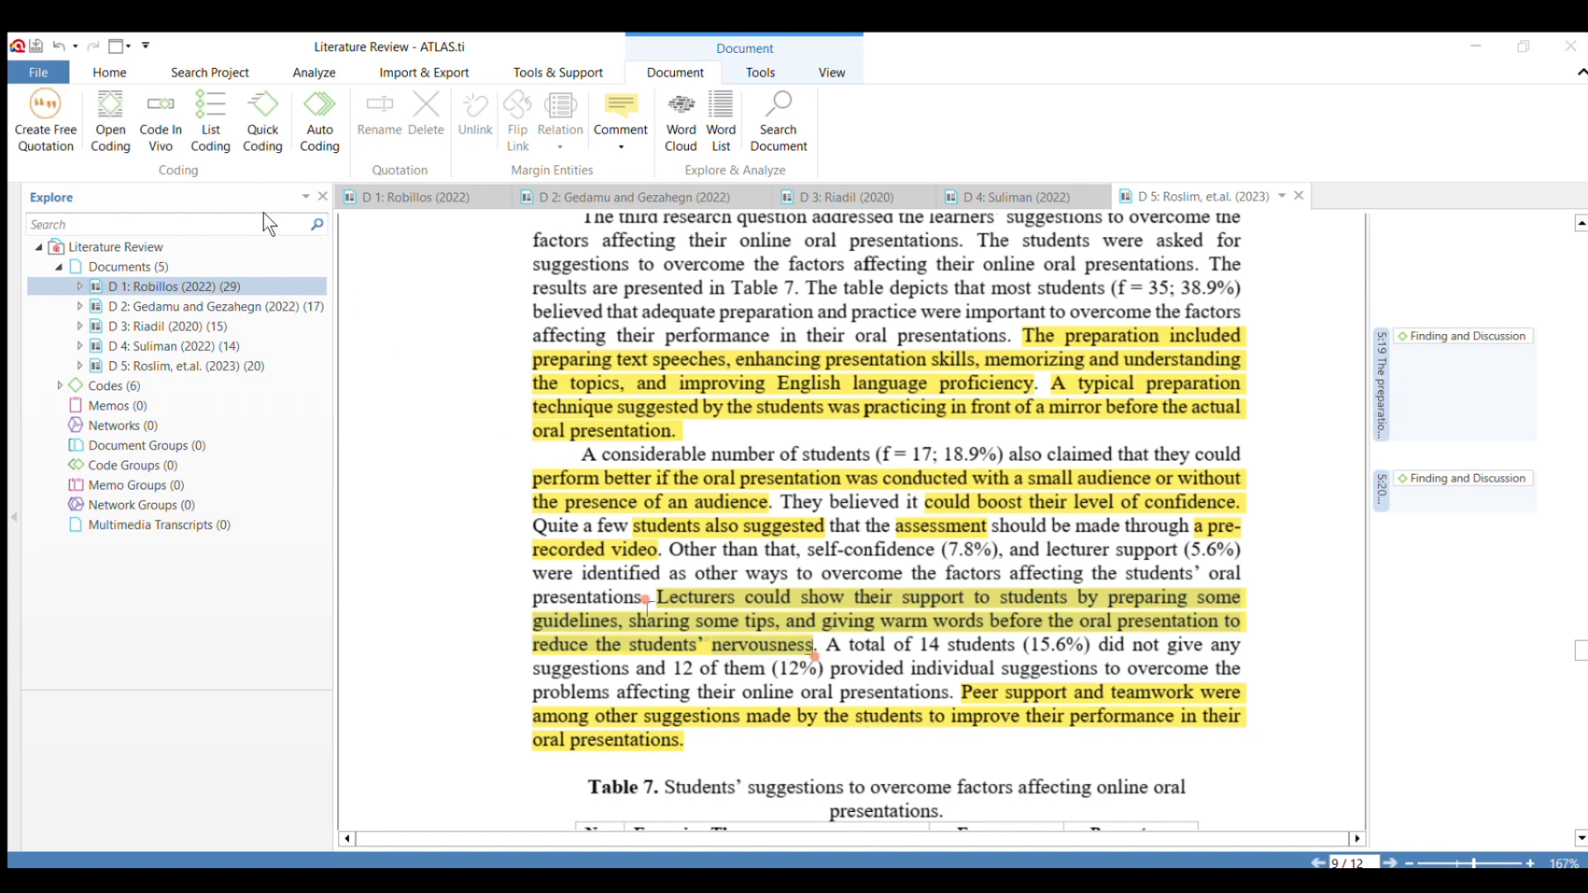
left_click(285, 465)
Code three Discussion passages, beginning "the audience was the only factor", "this study revealed that difficulties" and "There is an attempt in this study".
scroll(642, 539, "down", 5)
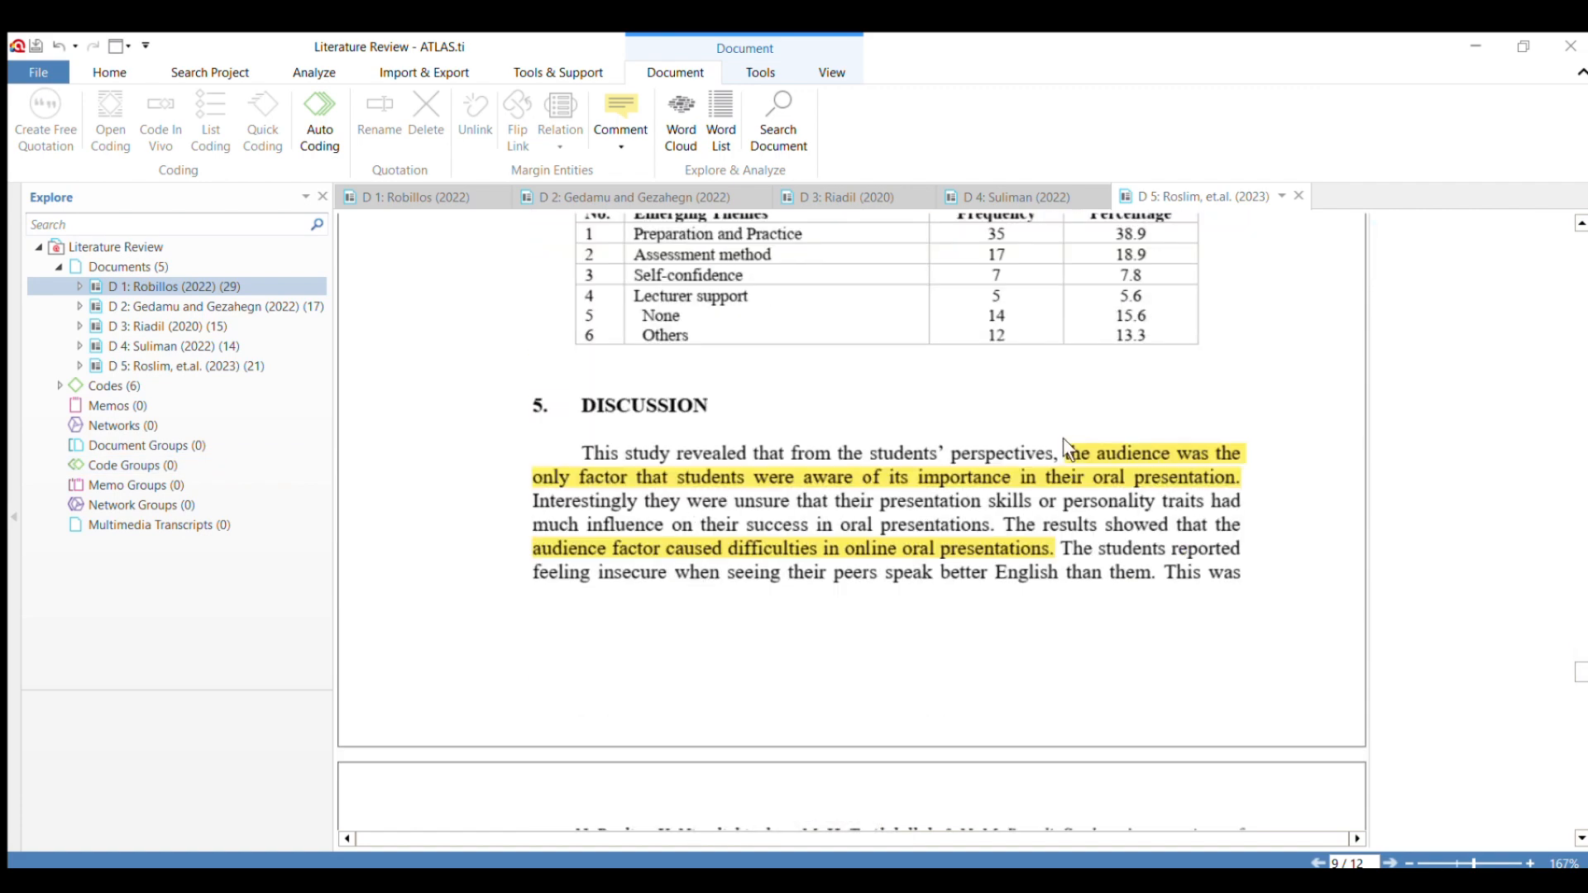
left_click_drag(1065, 453, 1039, 553)
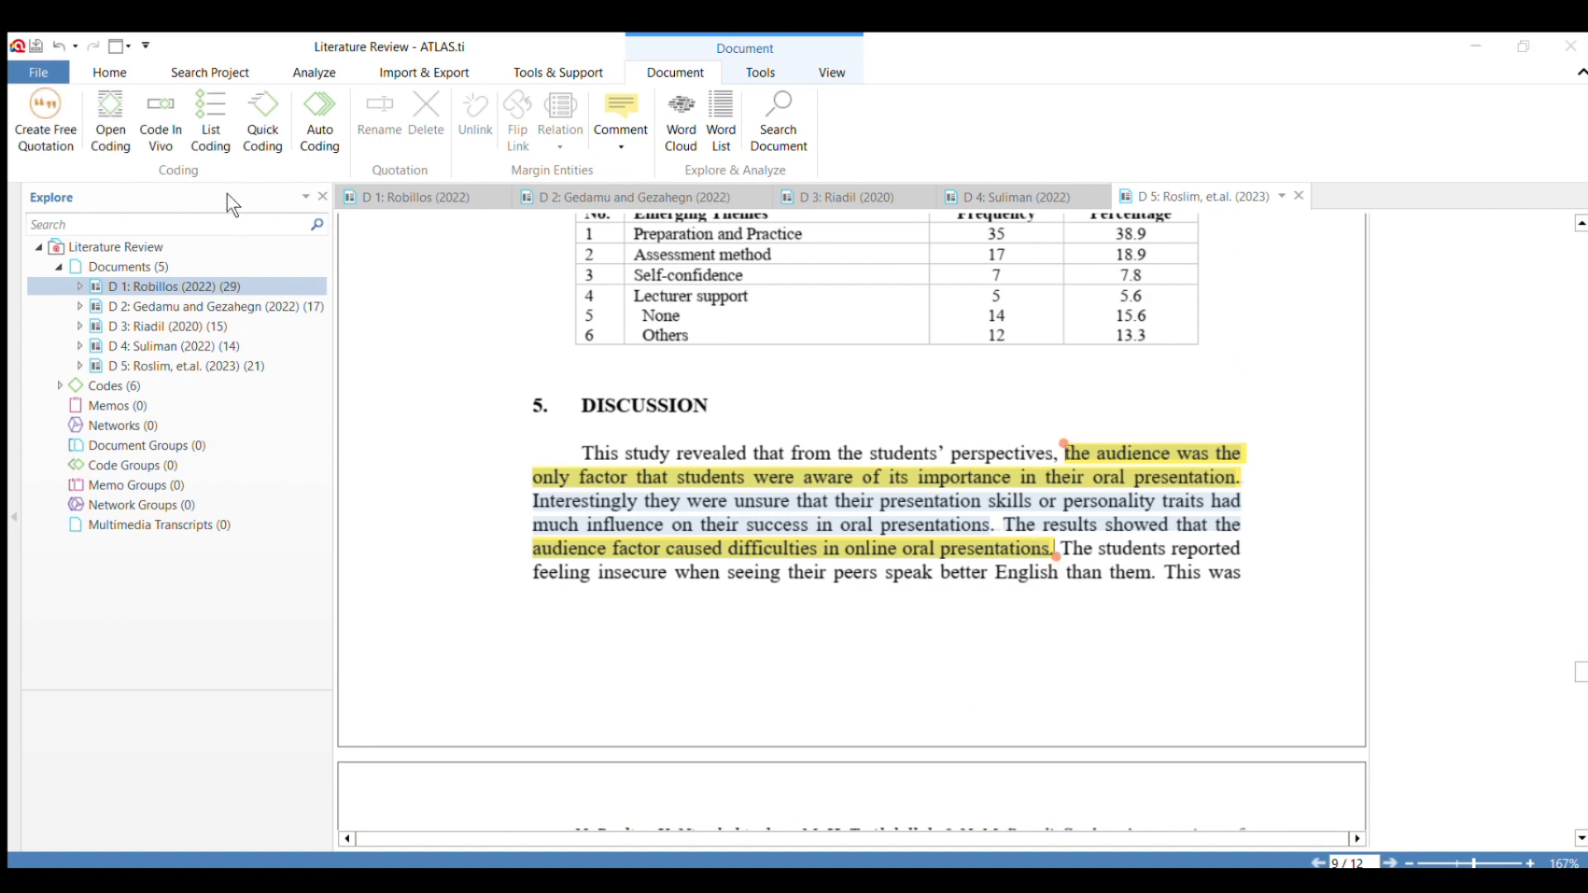
scroll(681, 566, "down", 10)
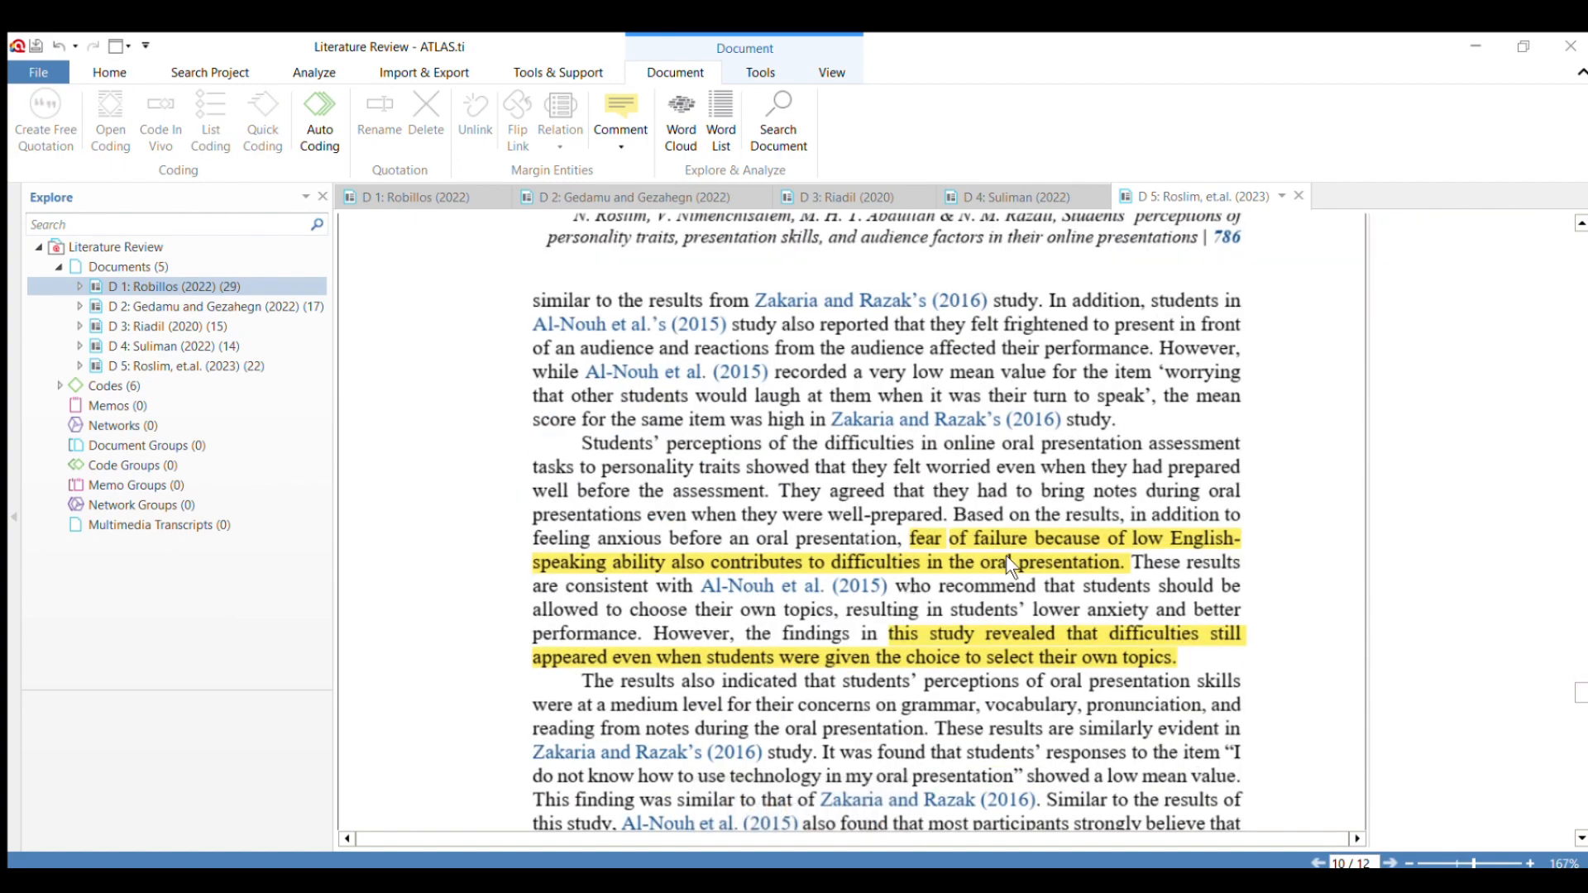
scroll(1007, 559, "down", 3)
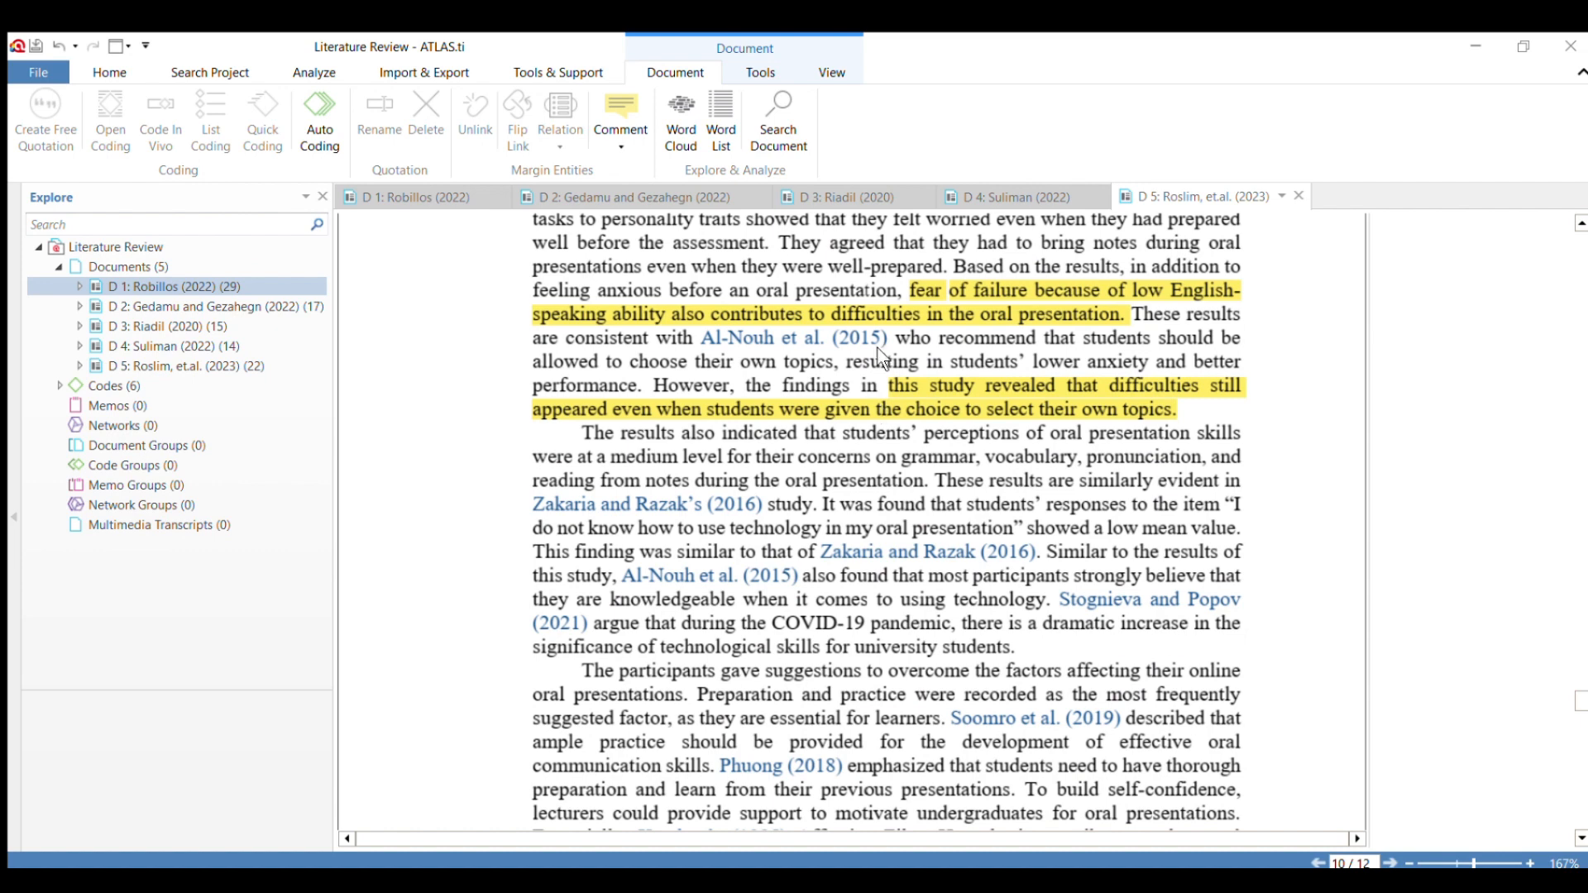
left_click_drag(889, 385, 1179, 414)
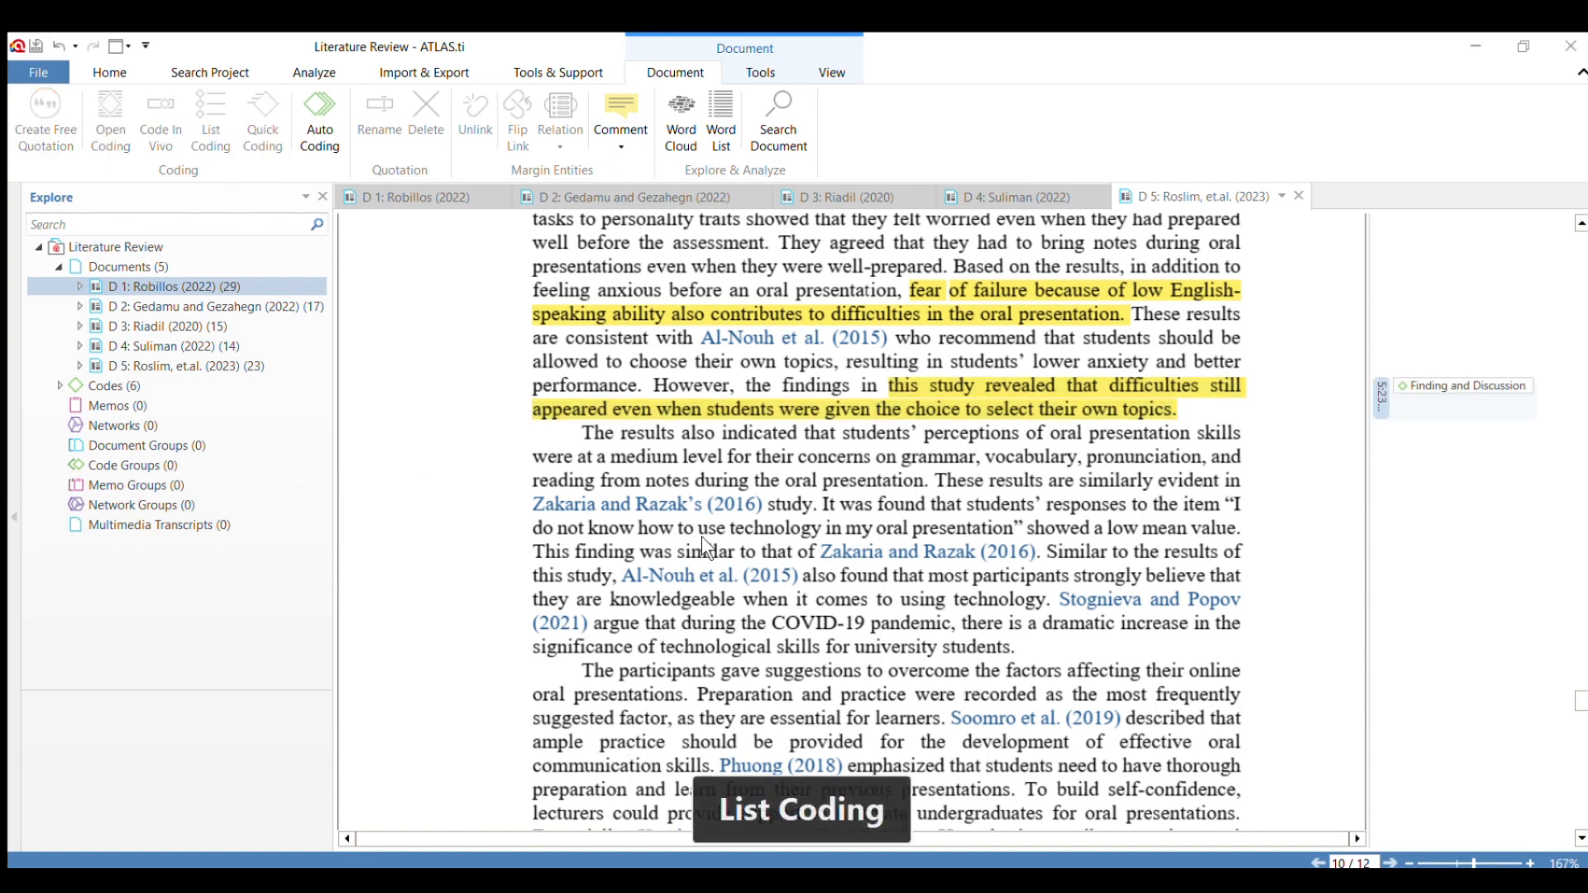
scroll(711, 540, "down", 6)
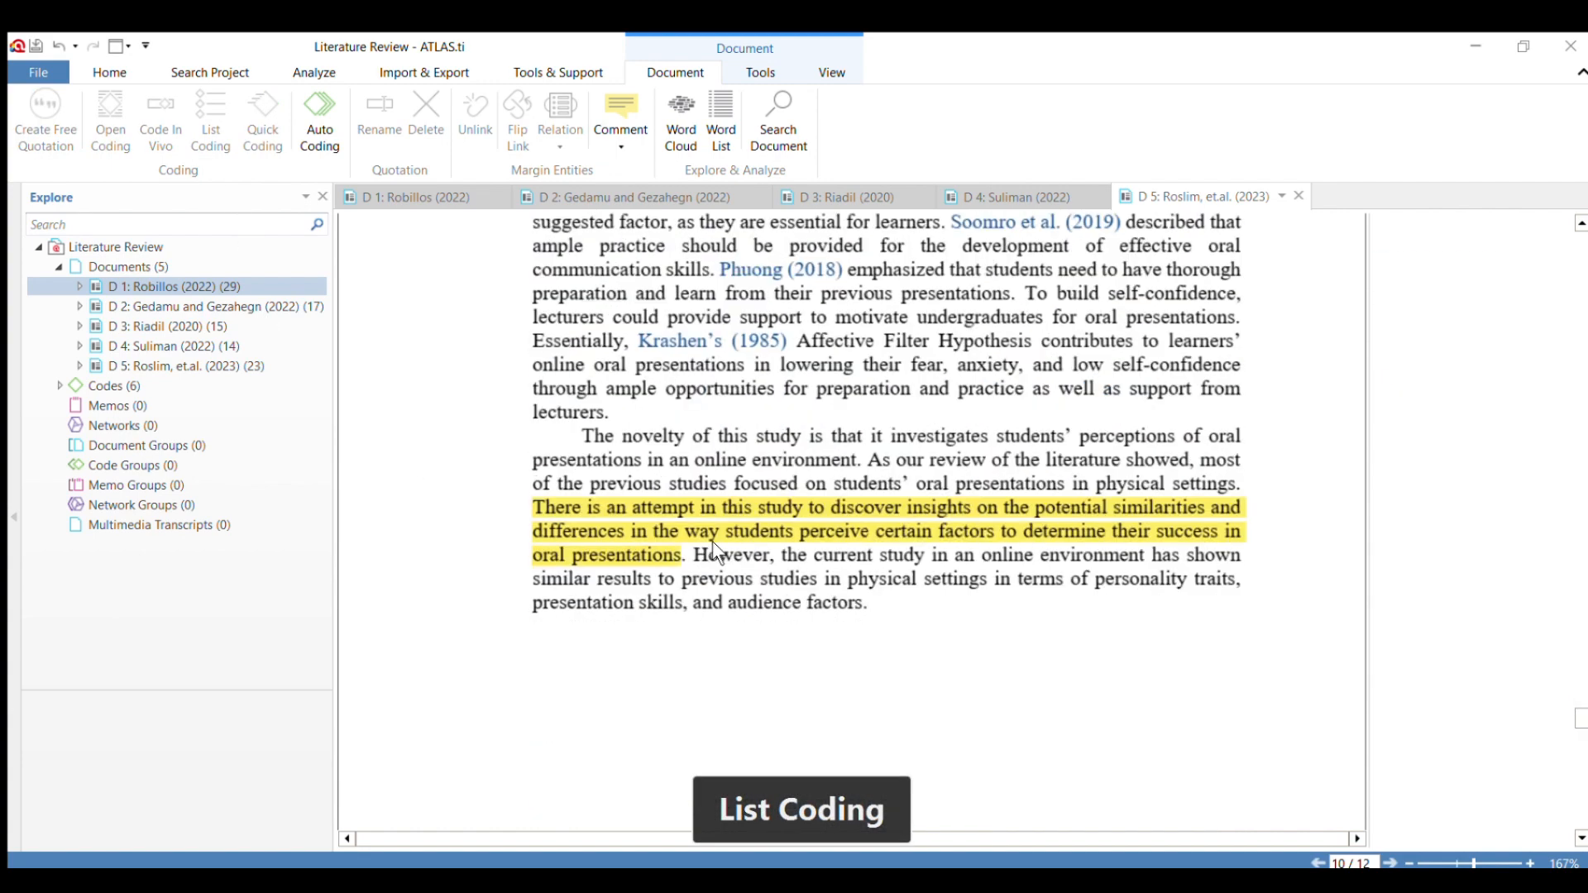
left_click_drag(532, 506, 675, 557)
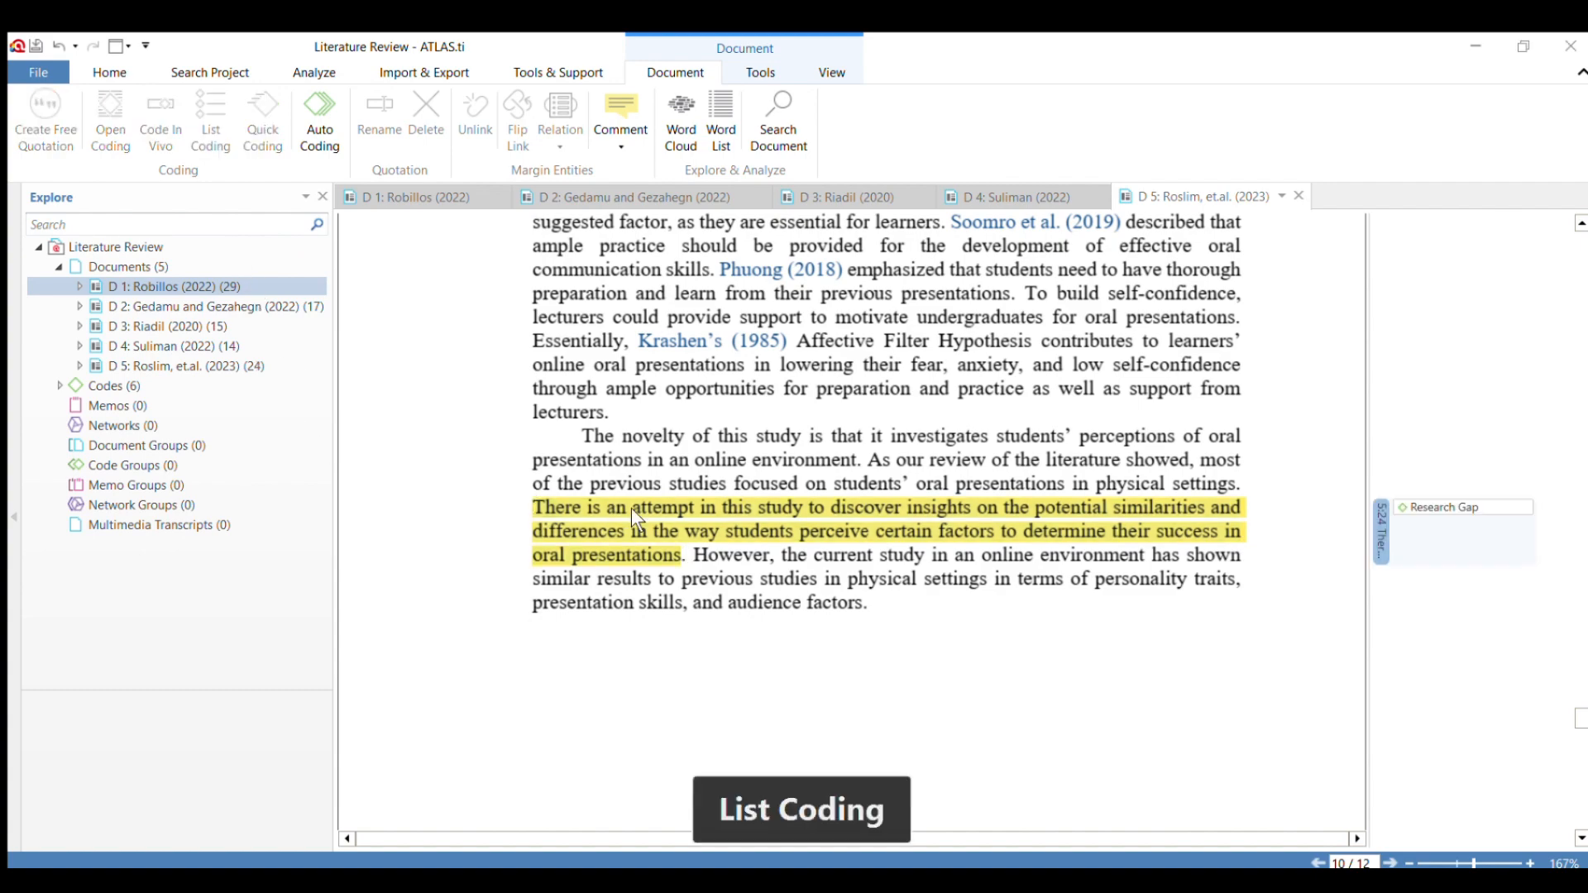
Code the limitations passage above the References in vivo, from "This study has limitations" to "different regions", and delete that quotation.
scroll(636, 507, "down", 10)
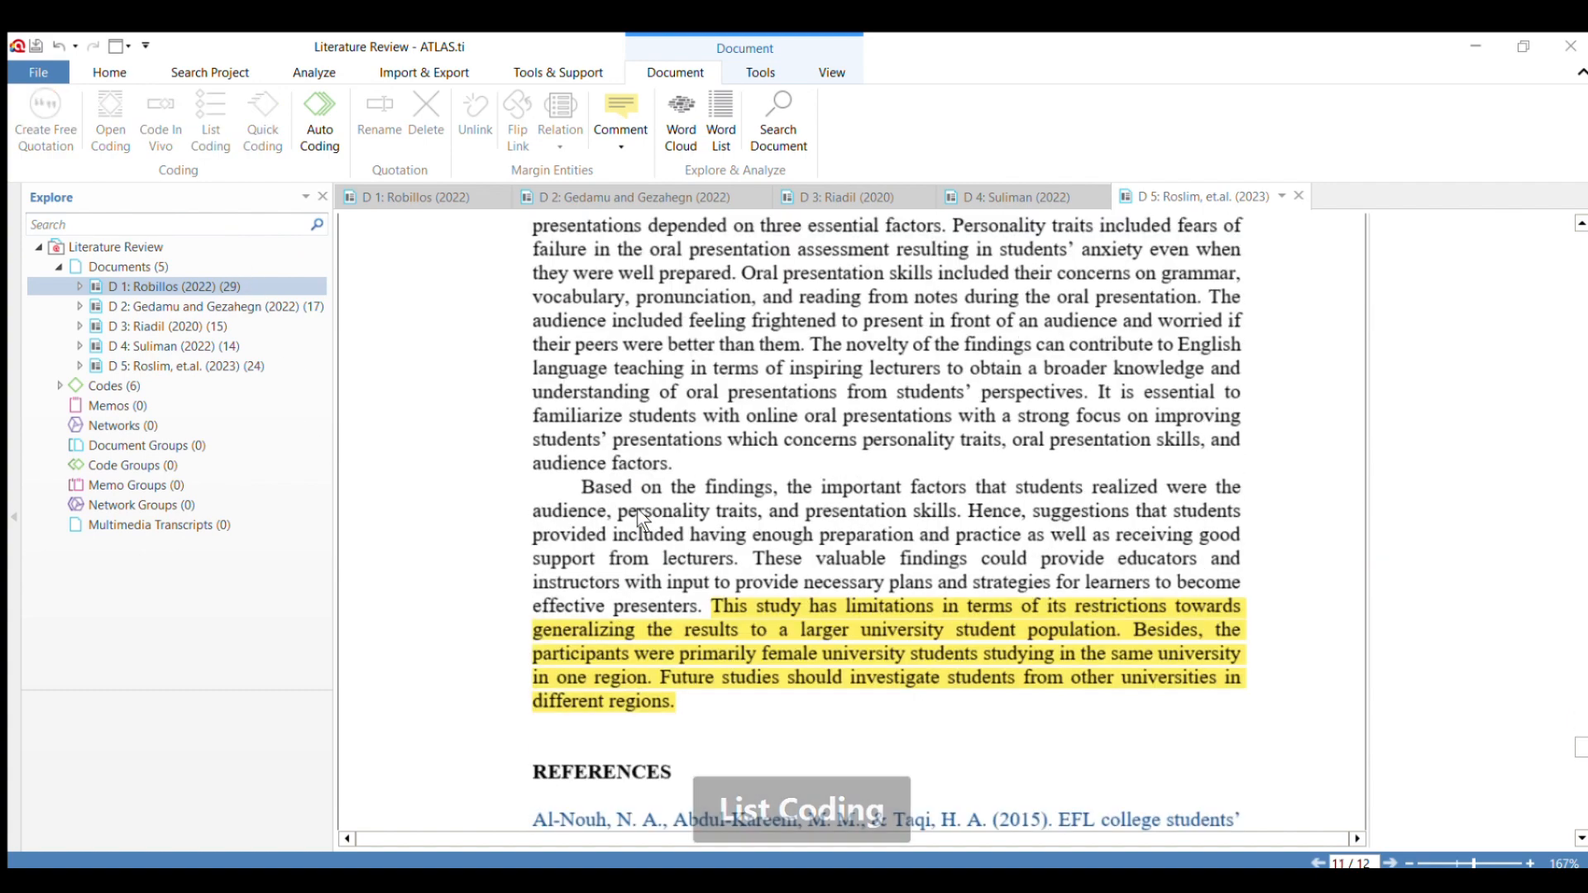
left_click_drag(707, 587, 773, 683)
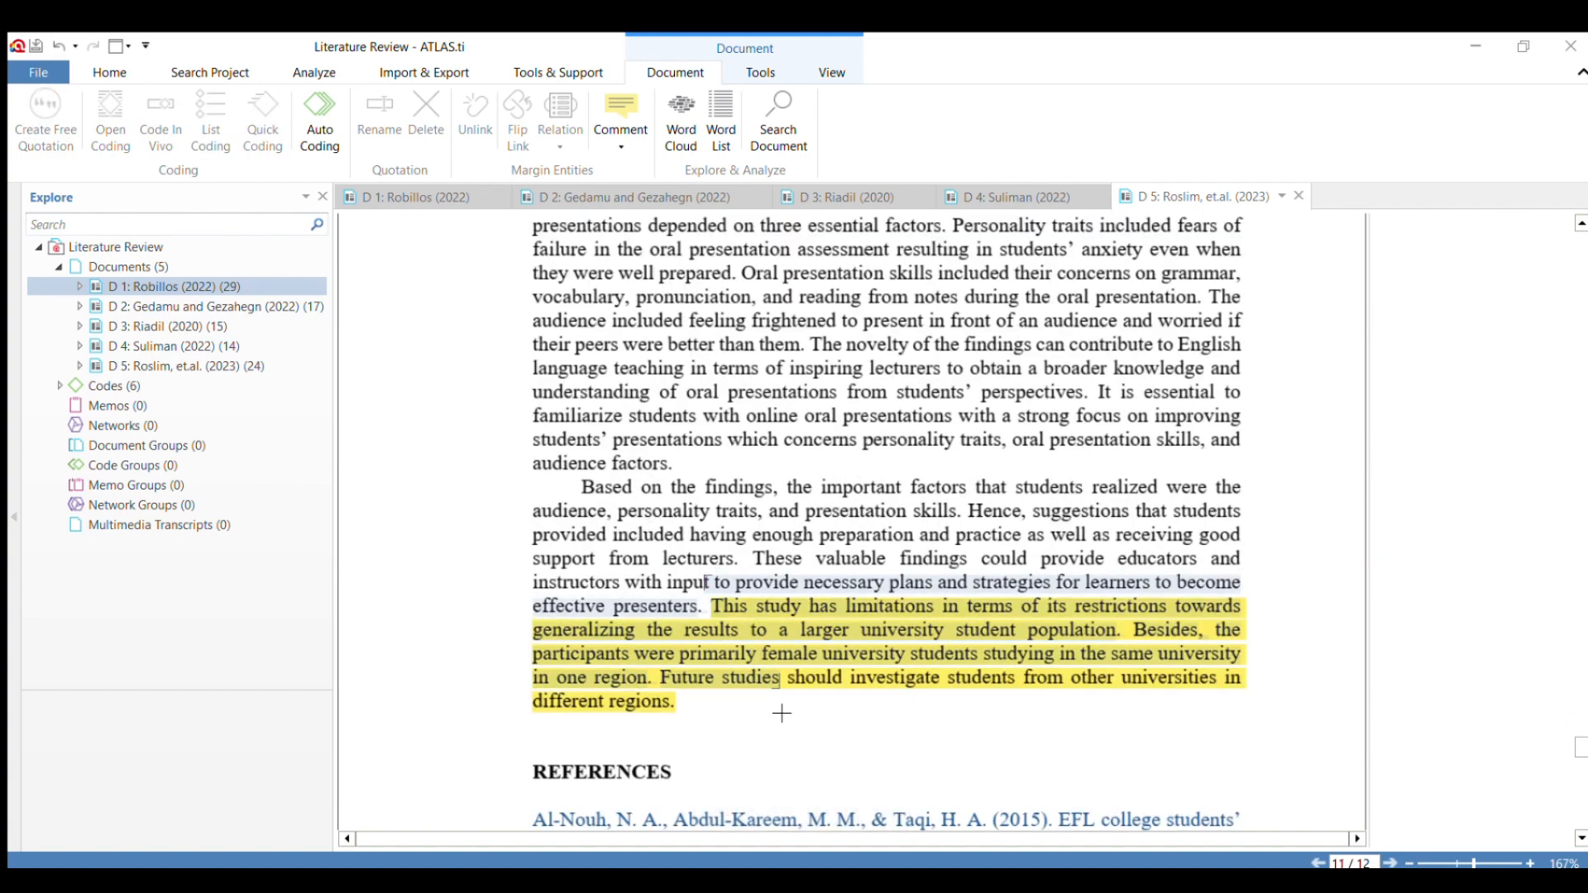
left_click(702, 607)
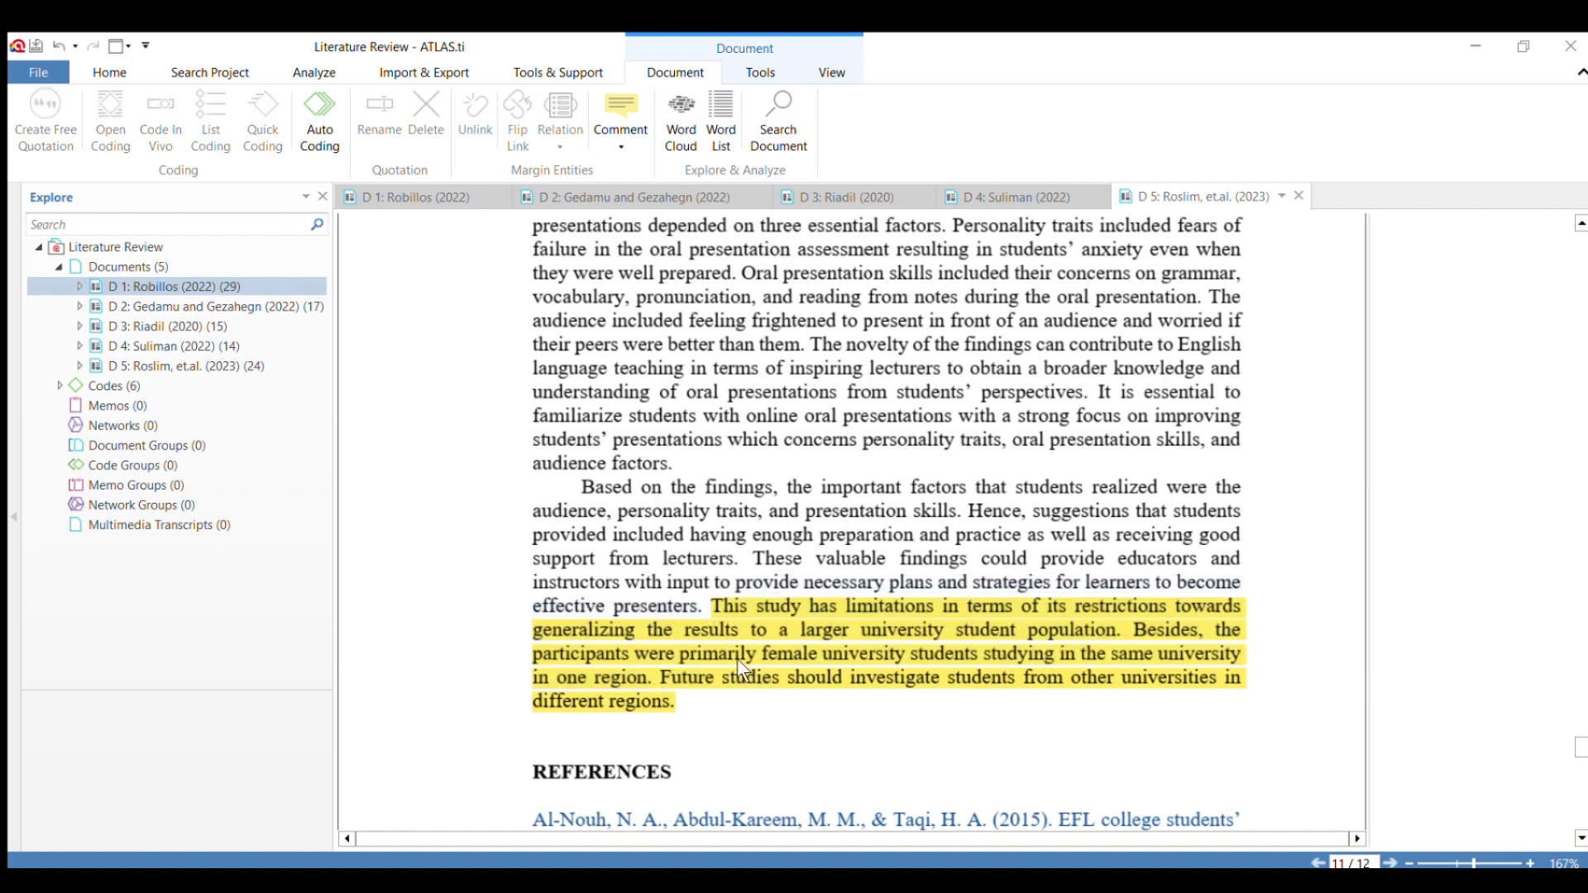
scroll(716, 702, "down", 2)
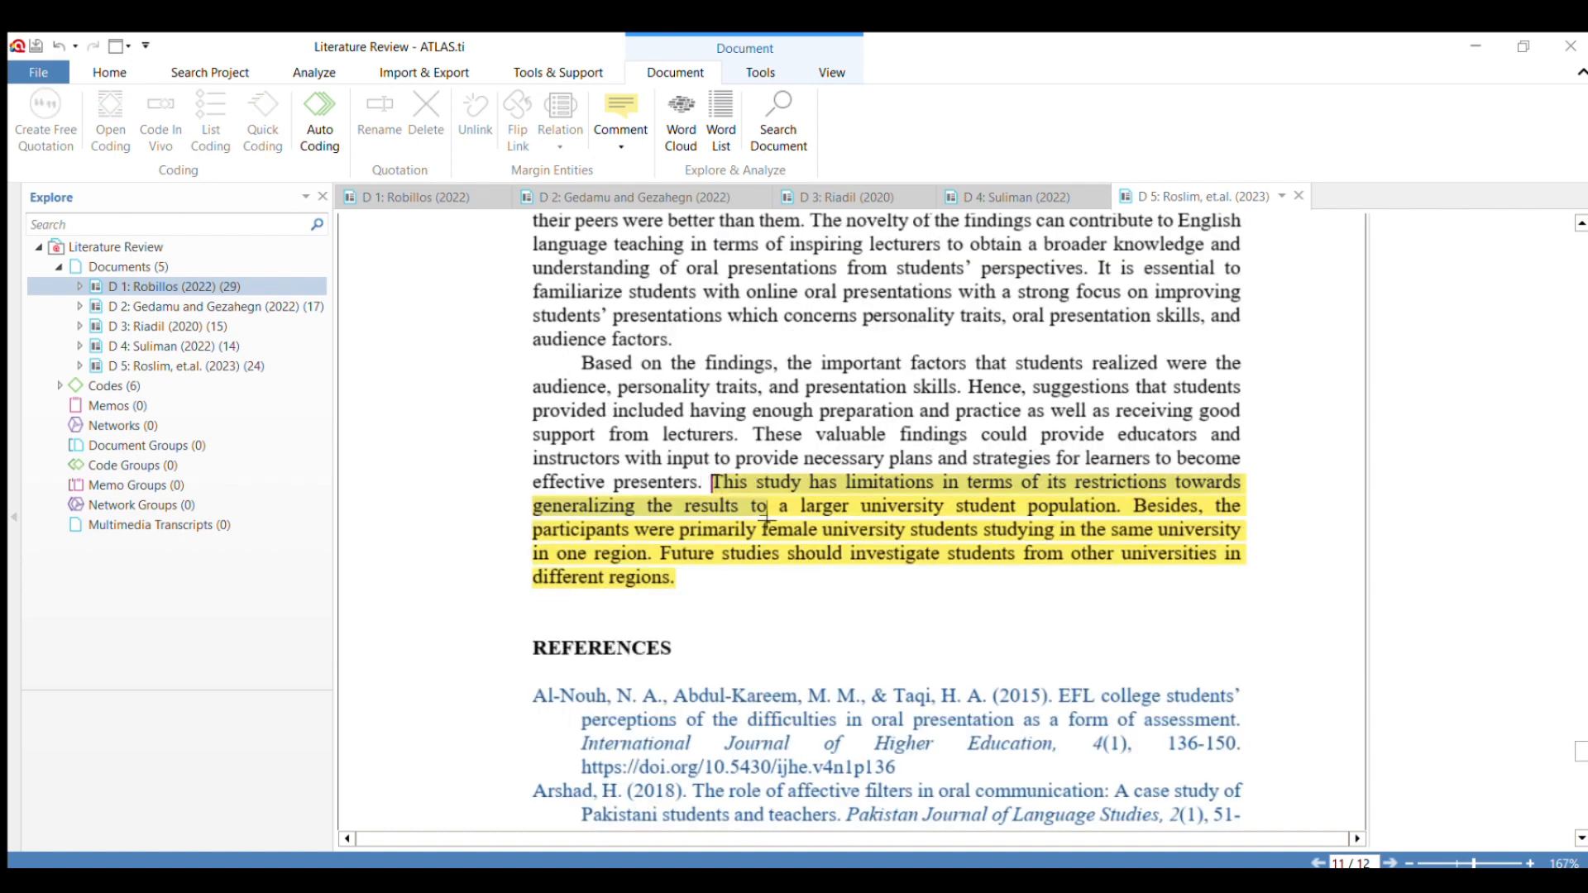
left_click_drag(765, 517, 673, 576)
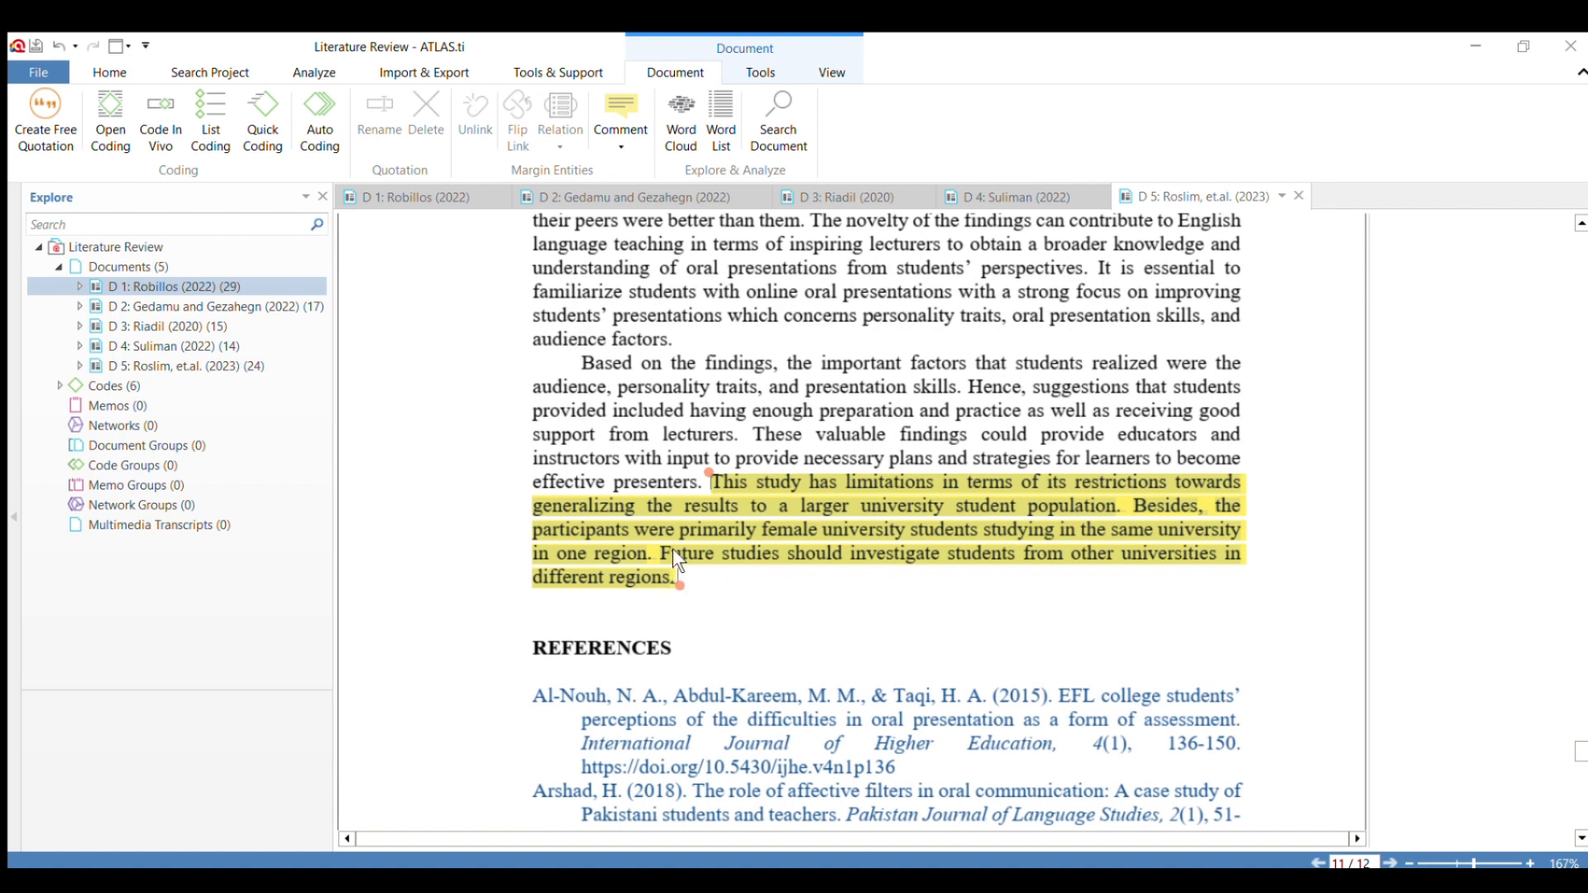
left_click(160, 120)
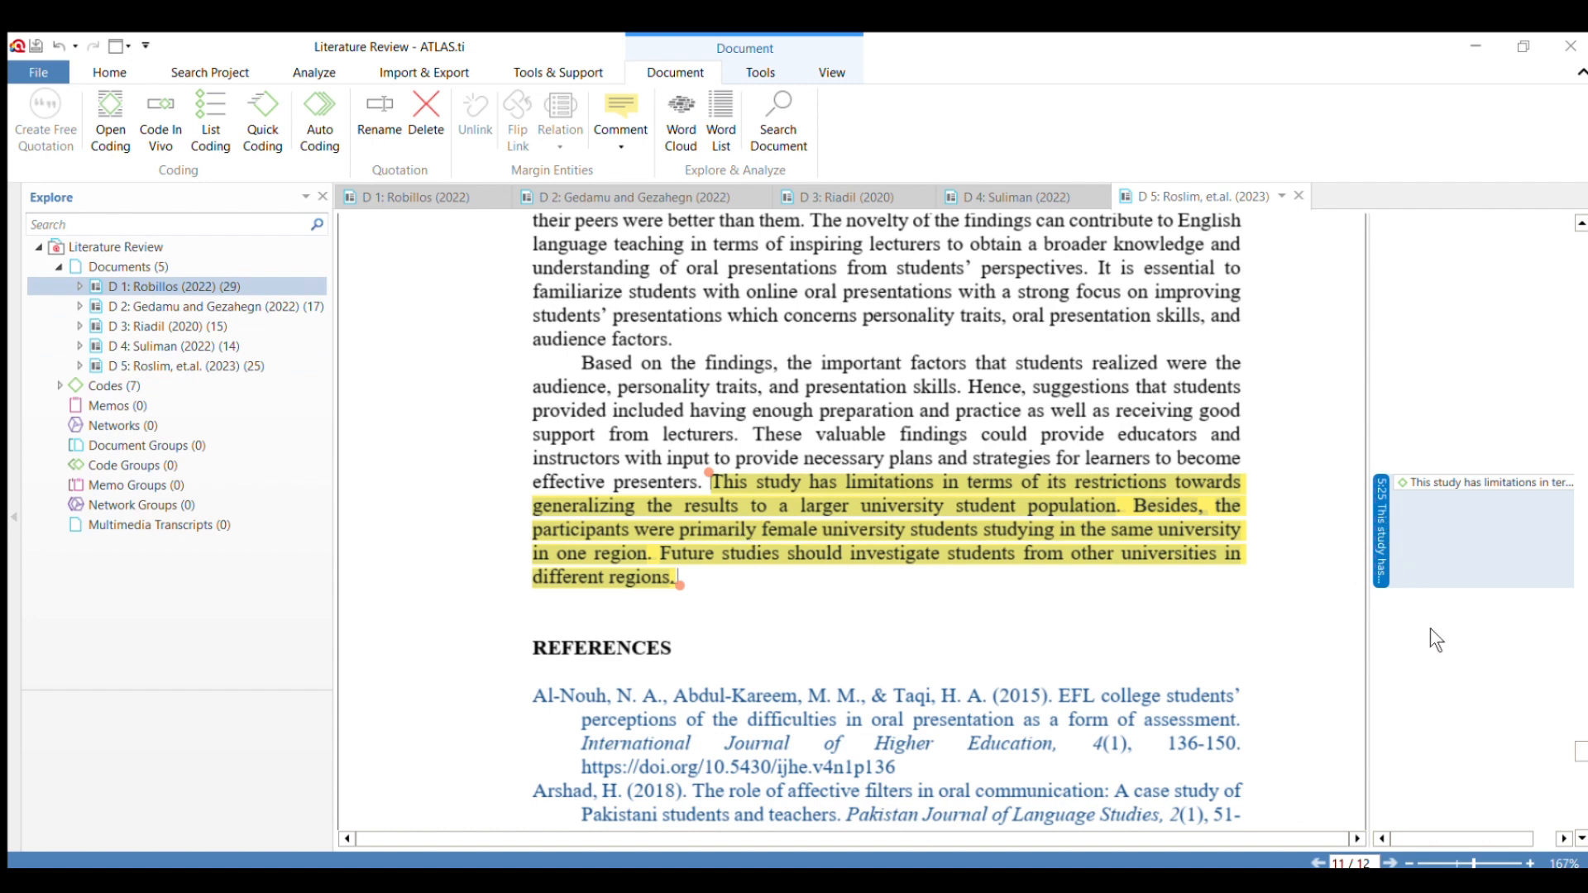
key("Delete")
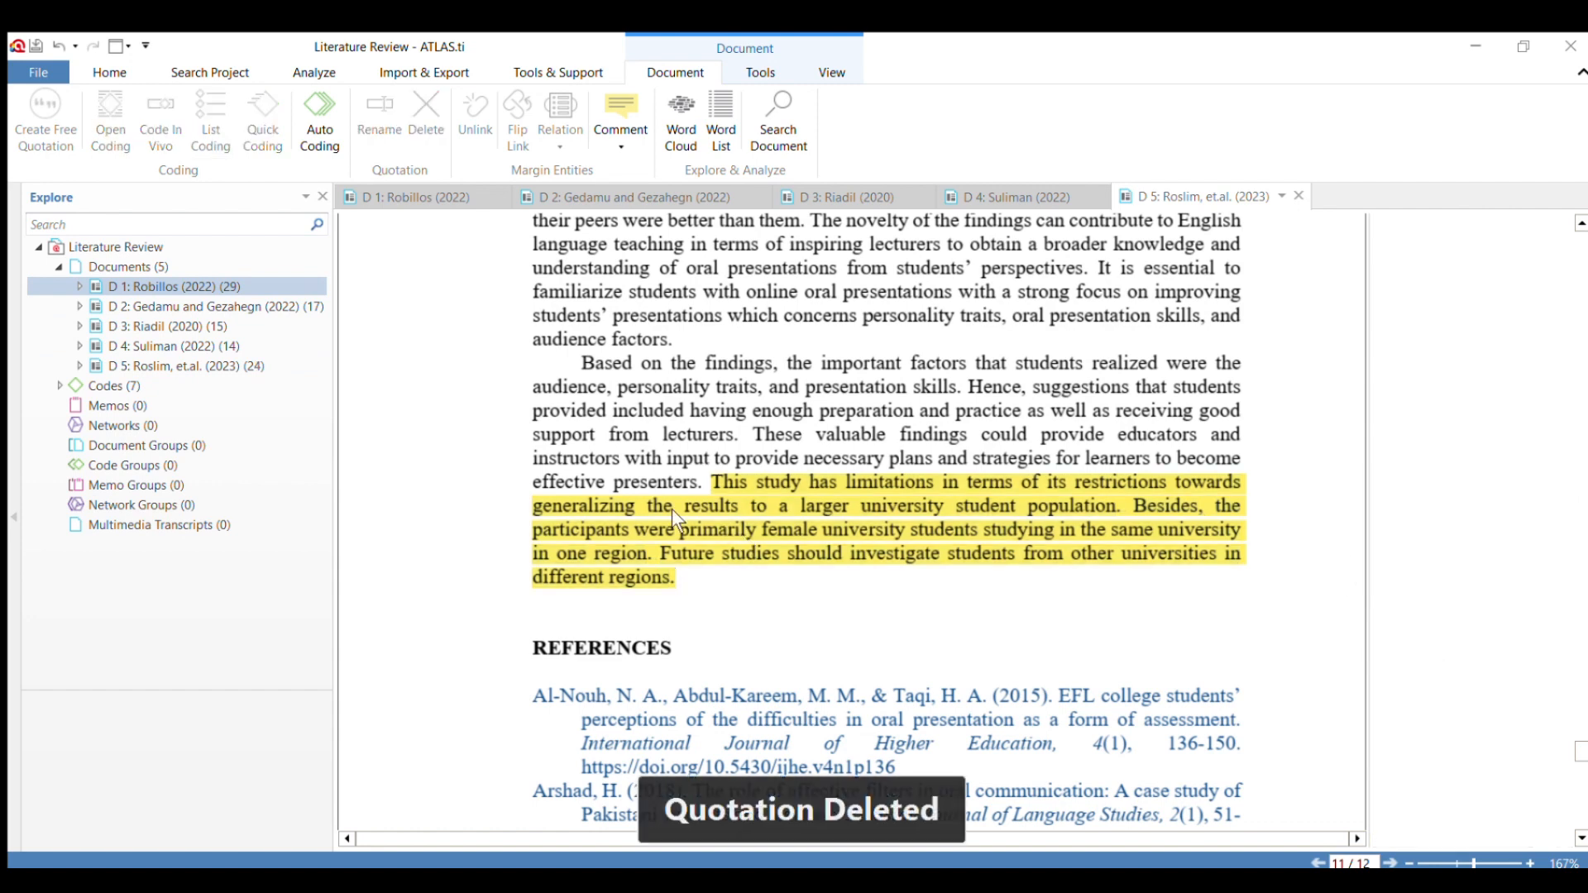
Apply the code "Research Gap" to the limitations passage above the References, from "This study has limitations" to "different regions".
left_click_drag(702, 483, 673, 577)
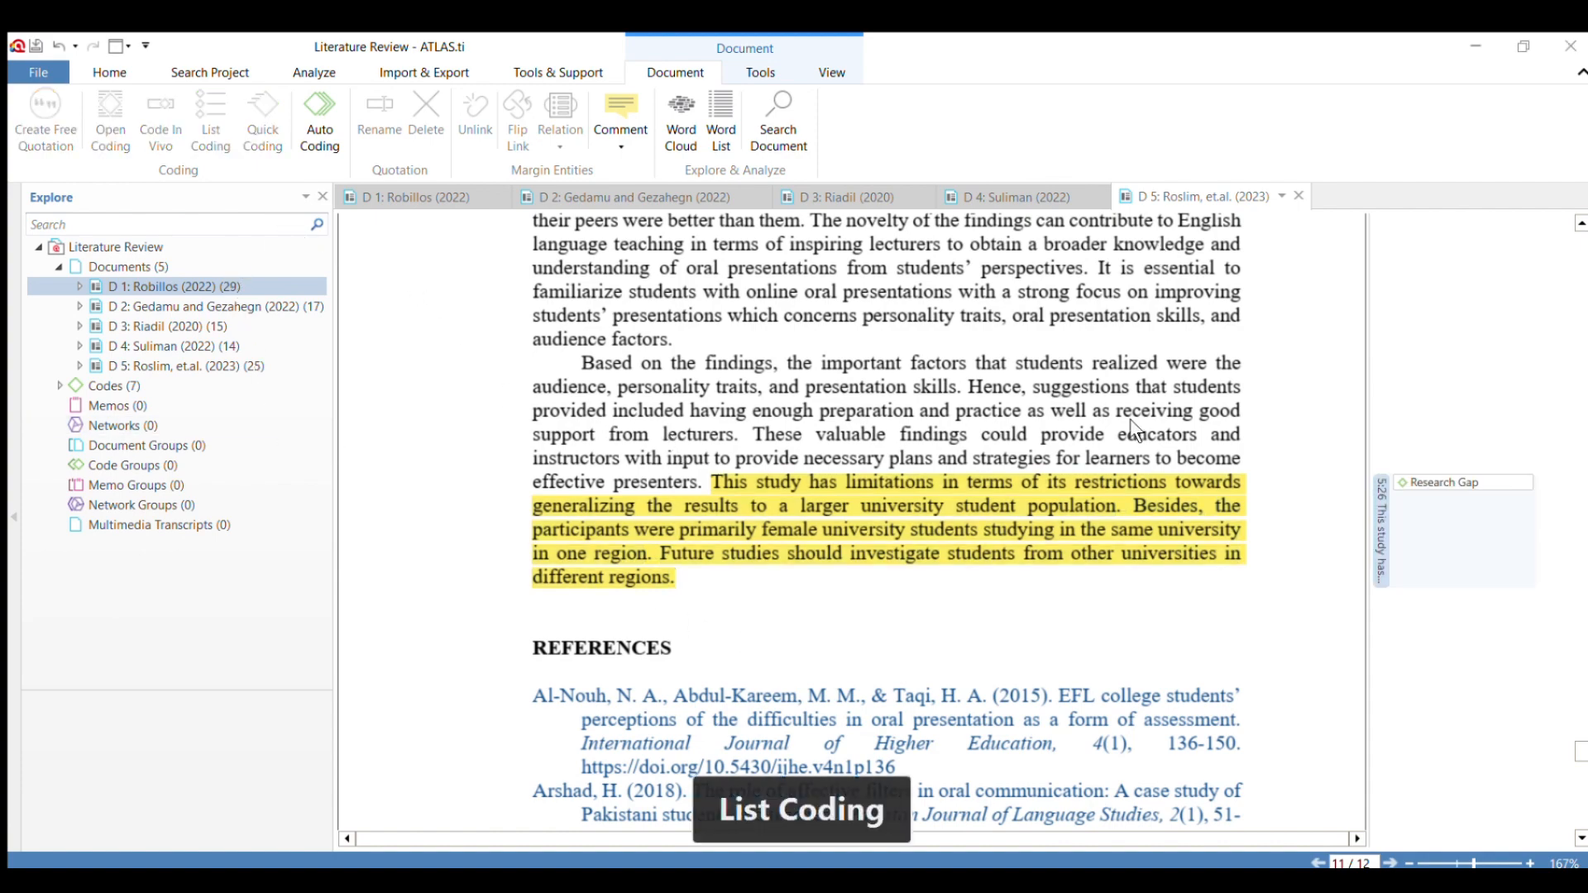
scroll(1130, 419, "up", 10)
scroll(955, 564, "up", 15)
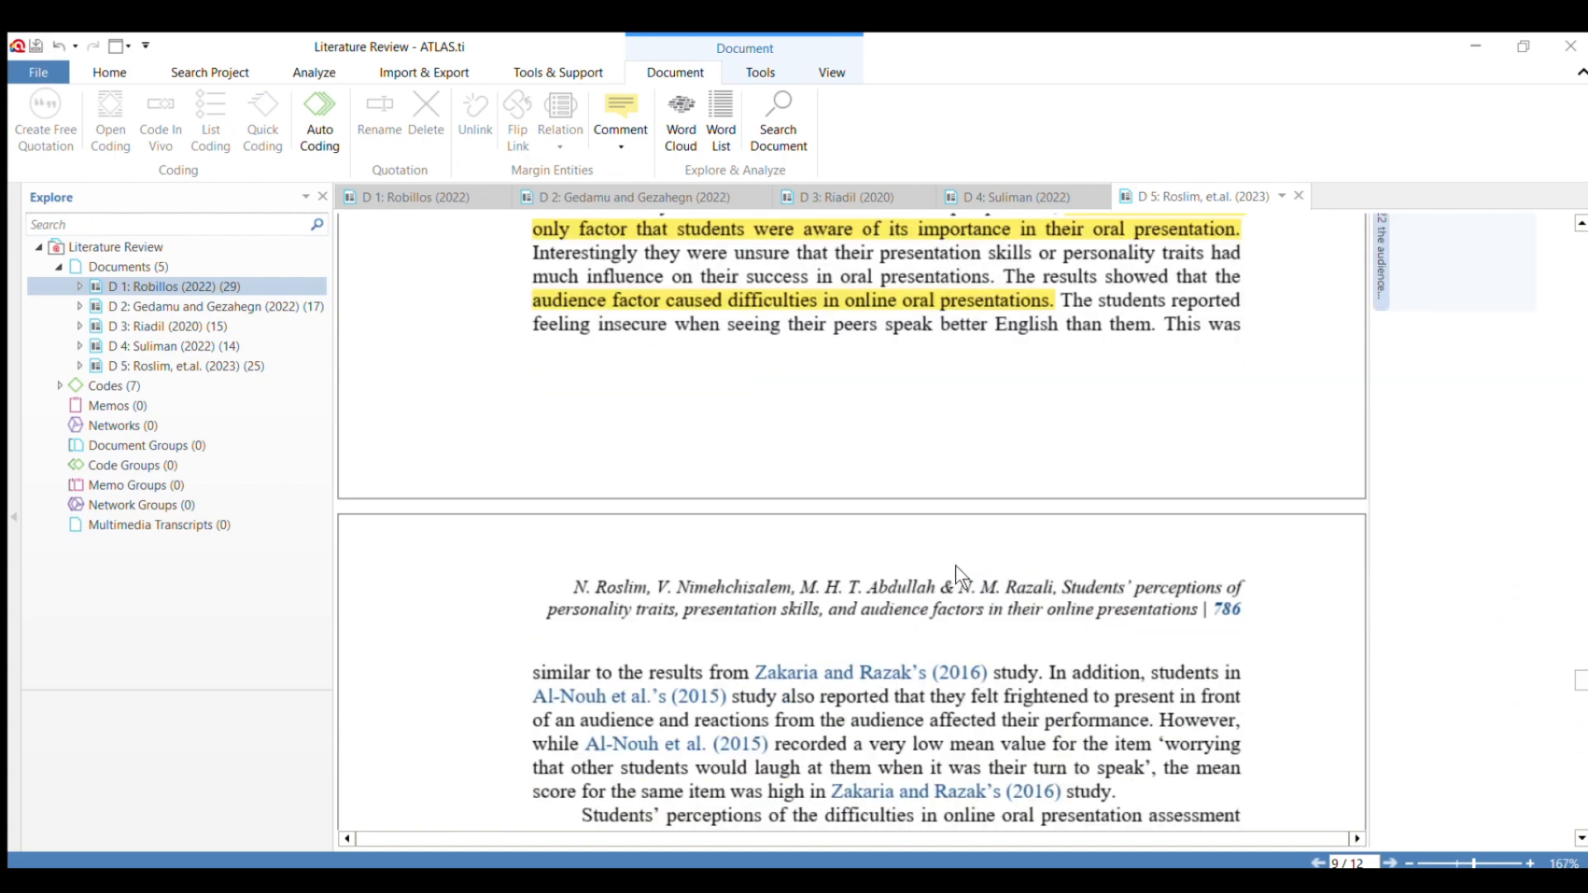
scroll(955, 564, "up", 3)
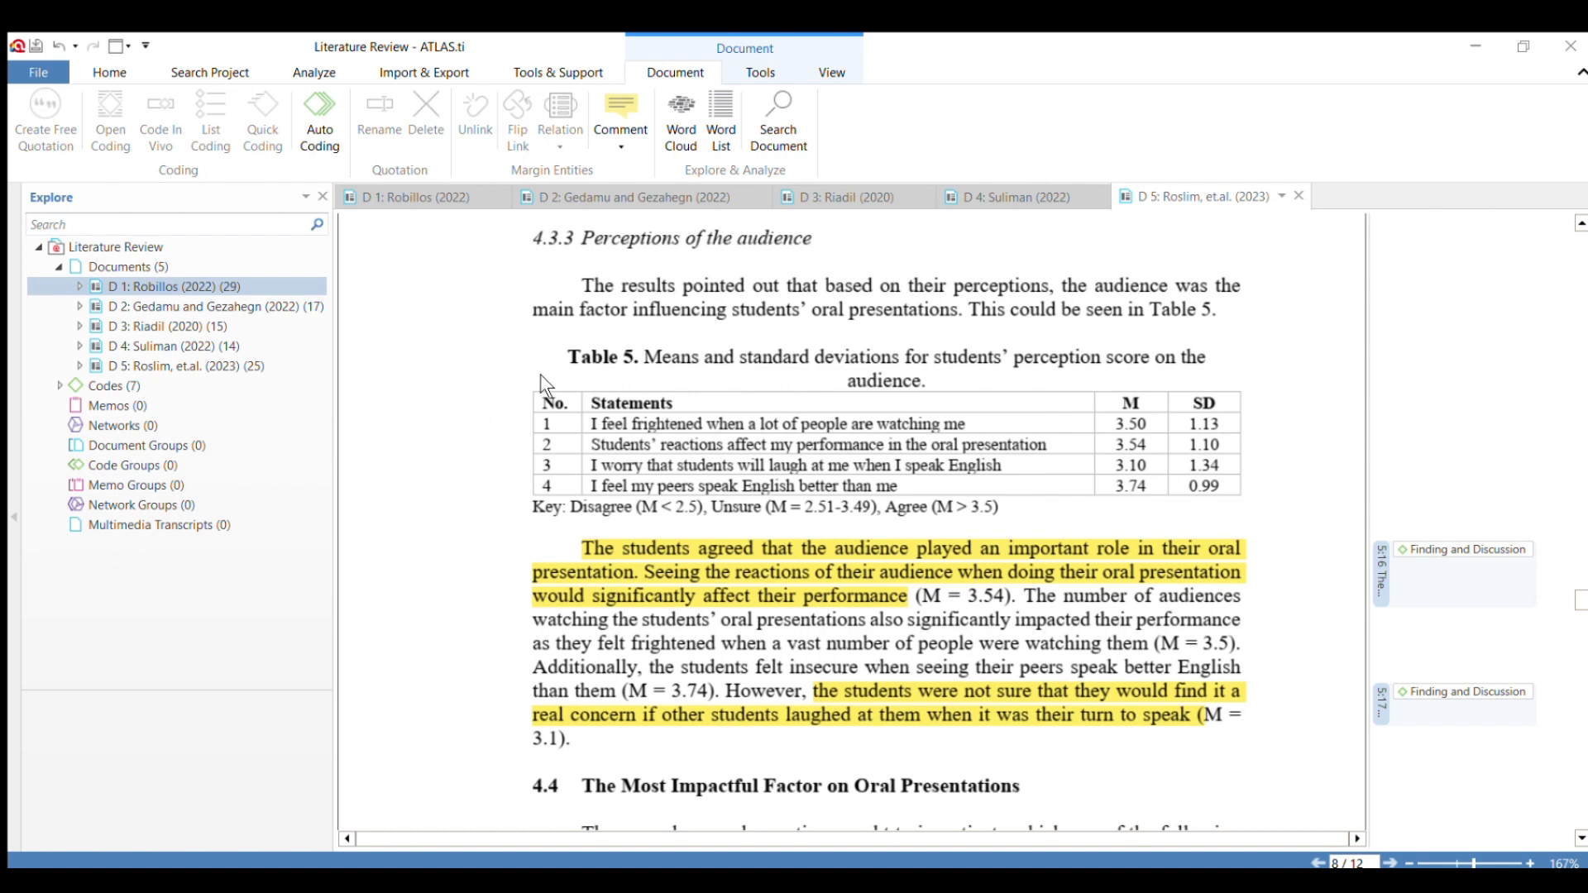
Open the Code Manager and delete the unused in-vivo code beginning "This study has limitations in terms of".
left_click(108, 72)
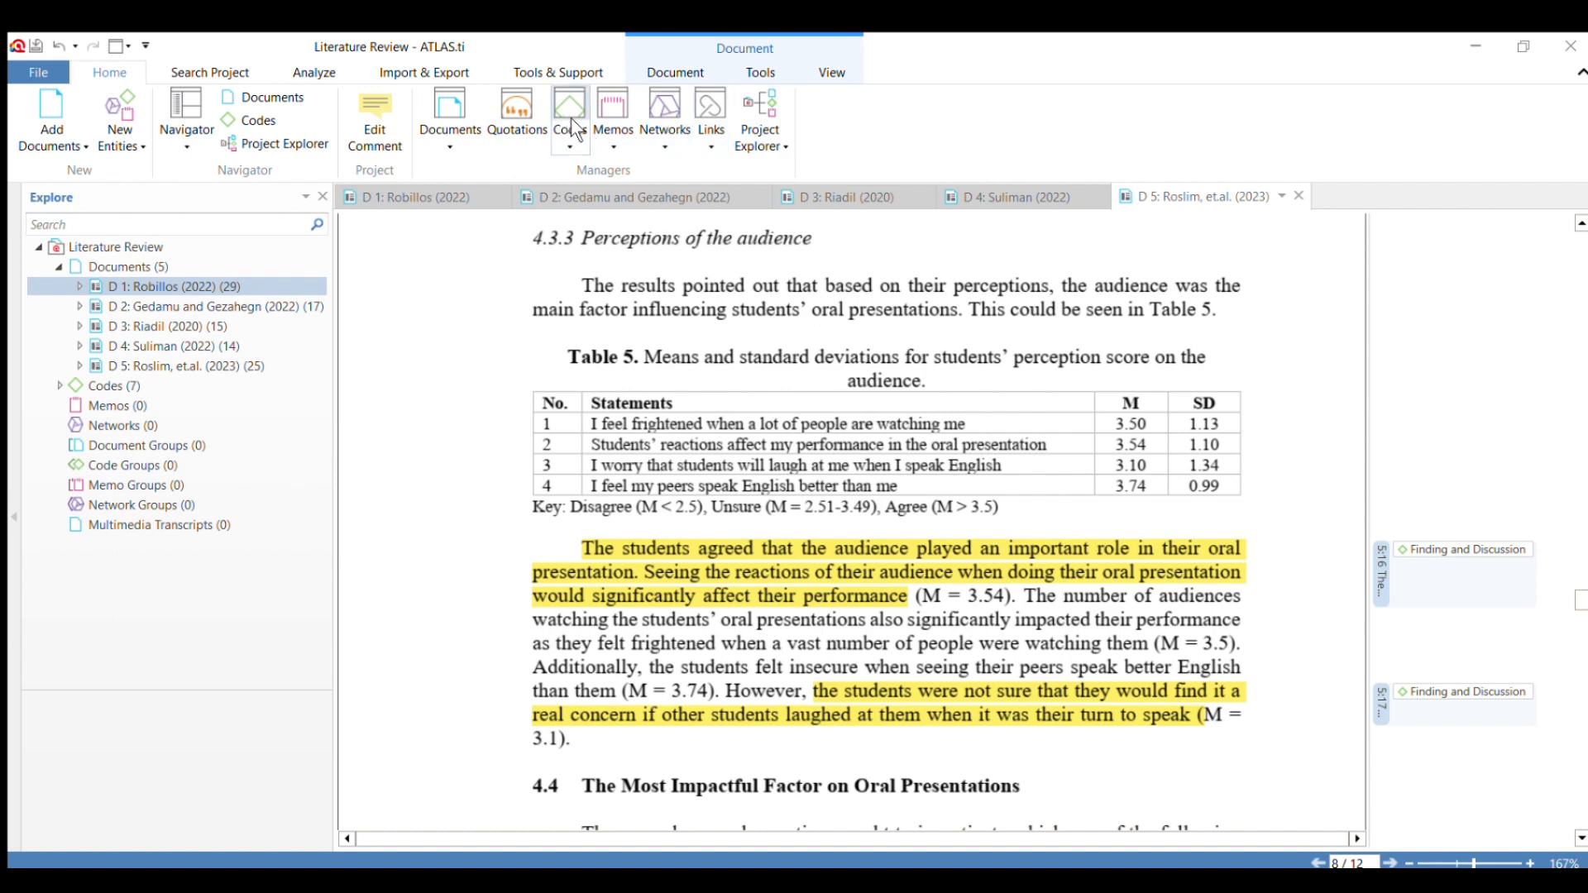
left_click(569, 140)
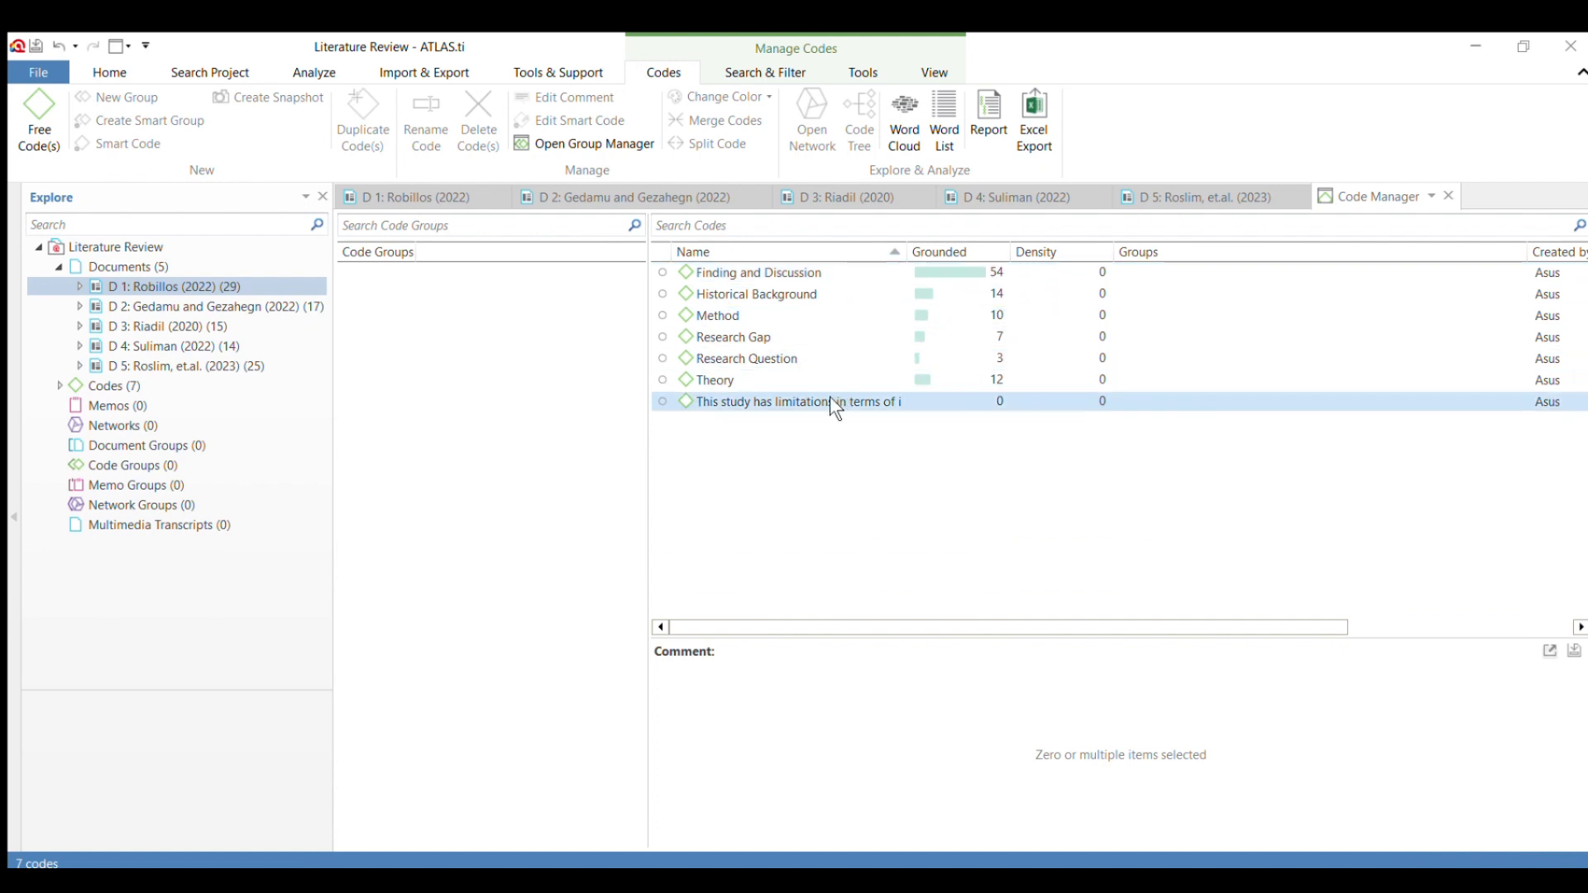
left_click(762, 396)
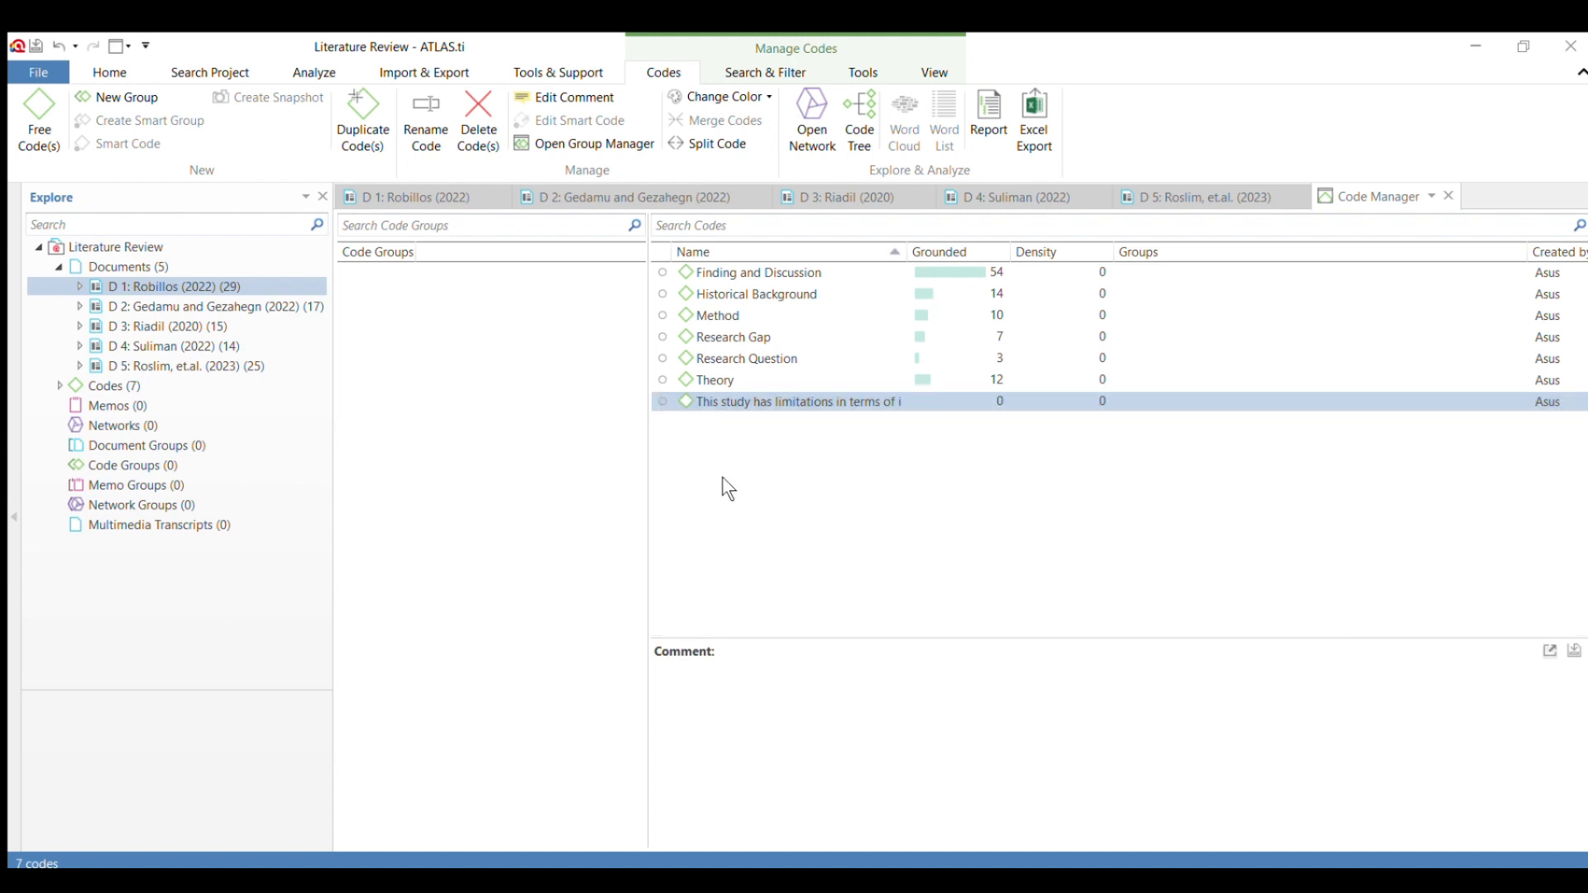
key("Delete")
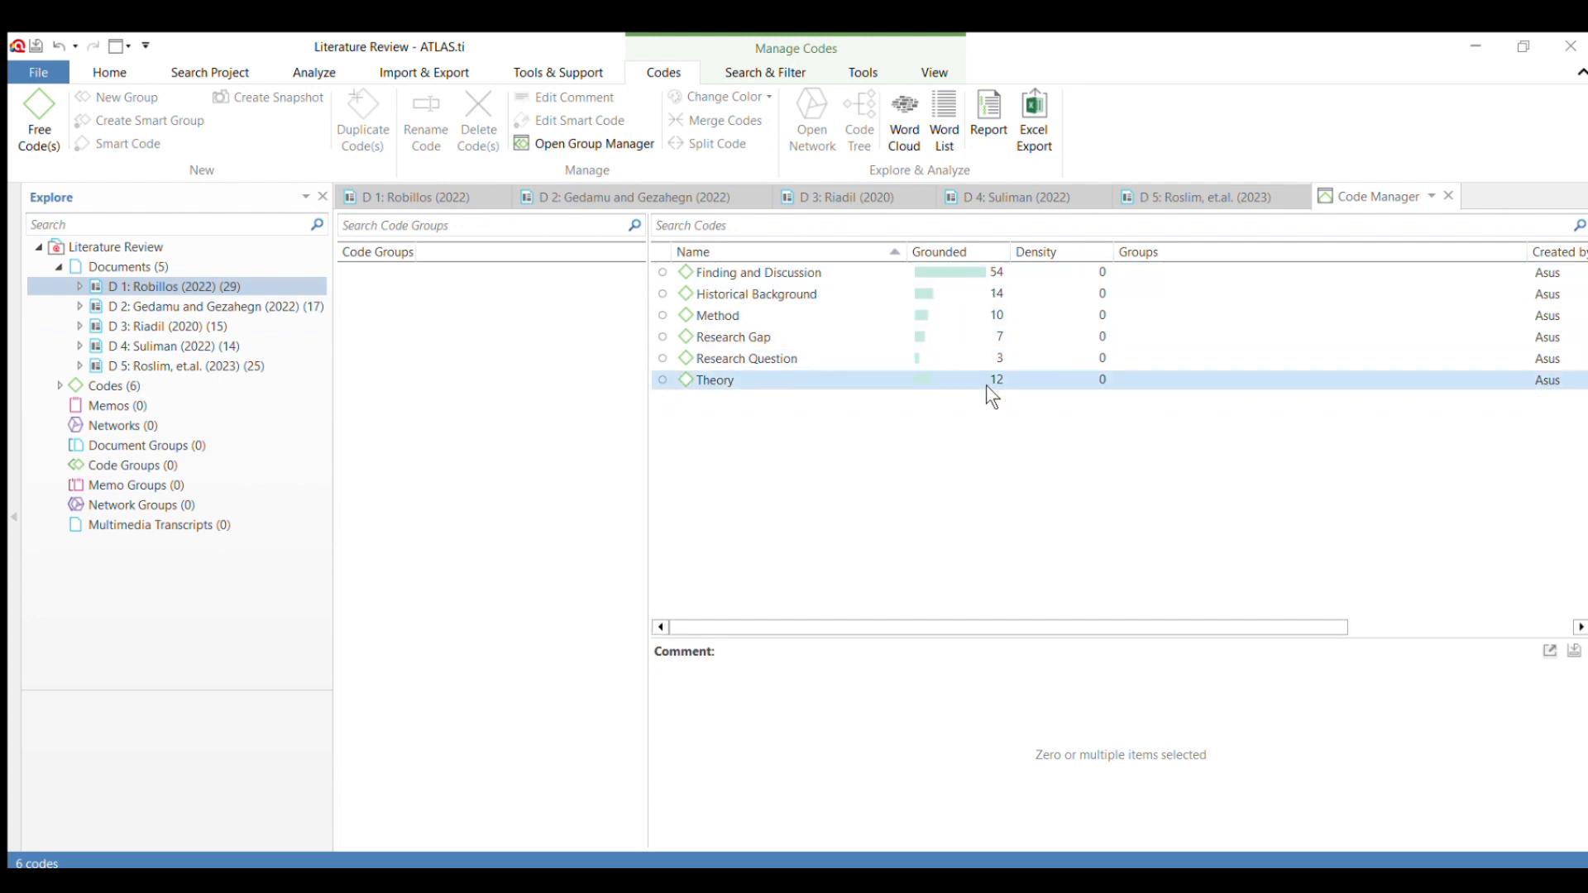
Generate a code report from the Code Manager covering all codes and their quotations.
left_click_drag(847, 620, 793, 612)
left_click(653, 266)
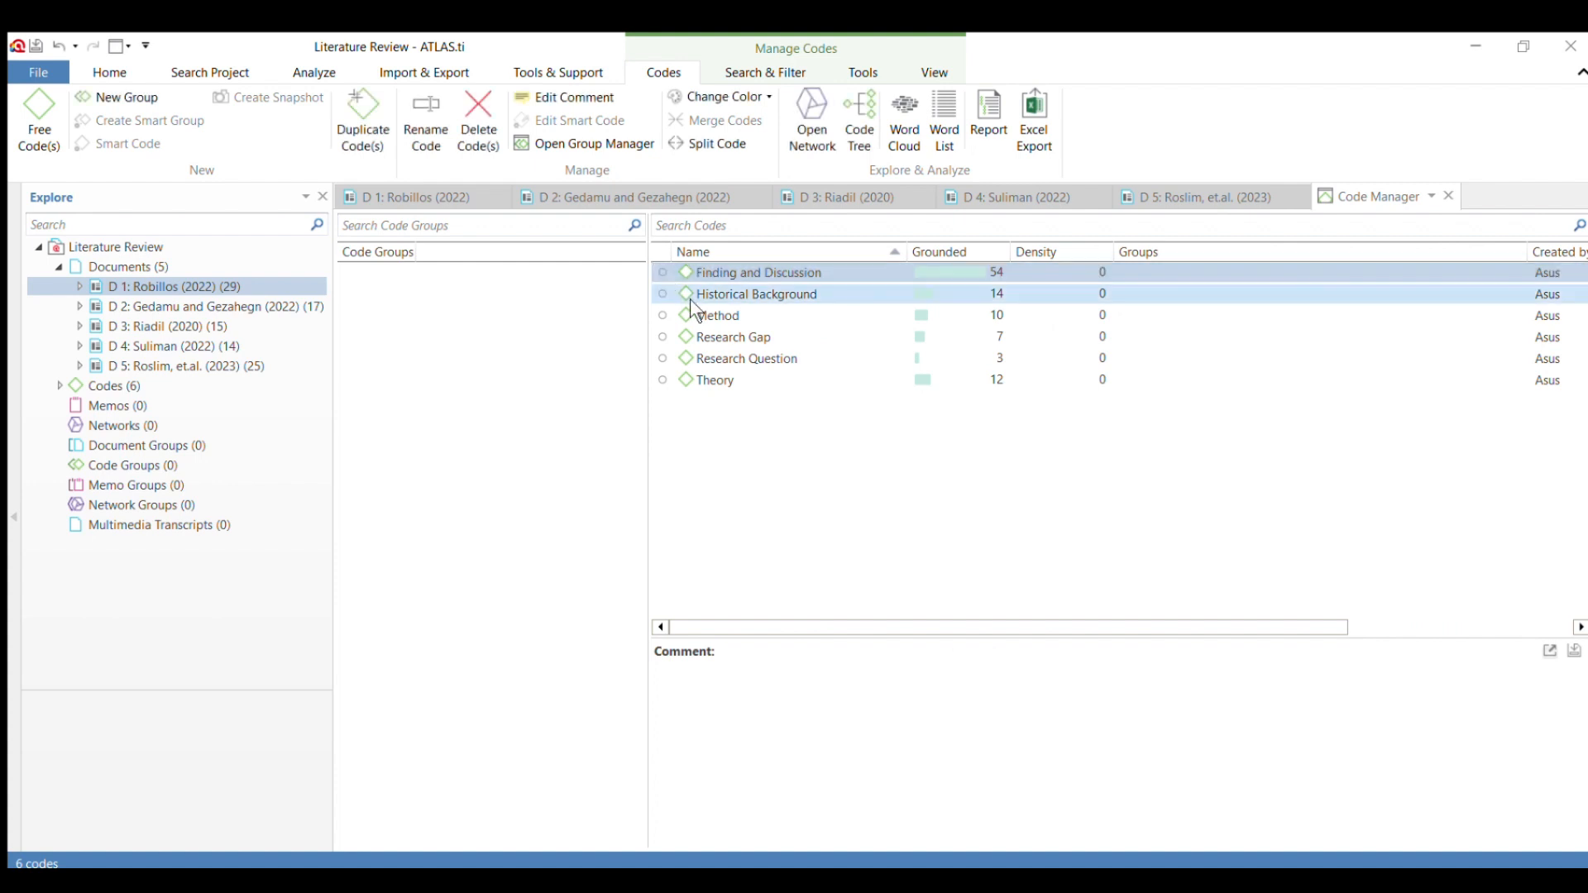
left_click(997, 117)
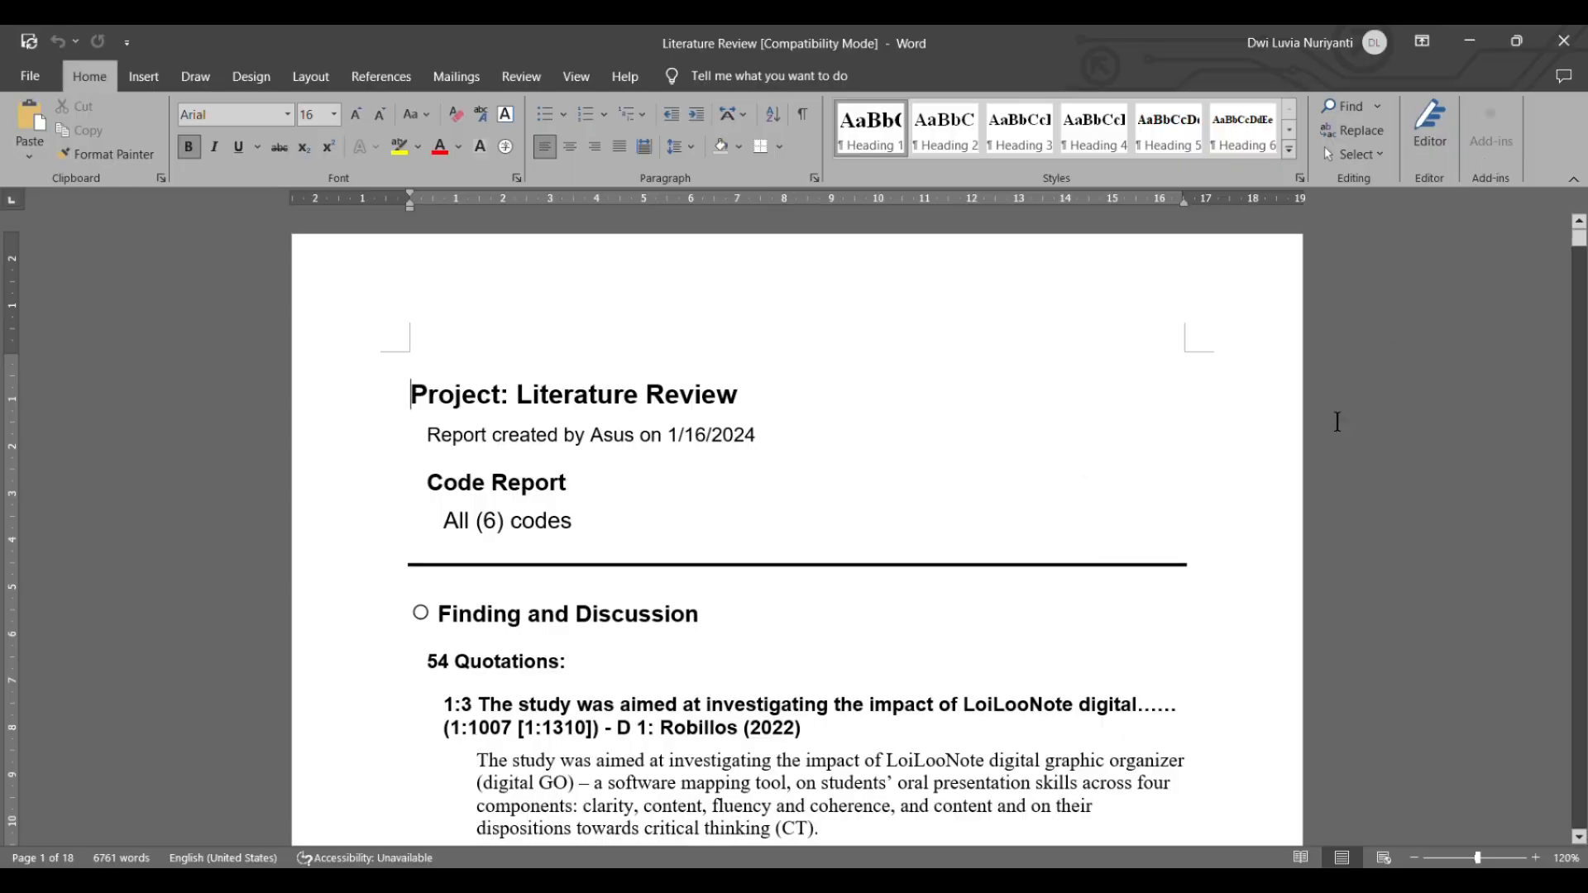
Examine the exported code report in Word, reading through the quotations from the first article listed under the "Finding and Discussion" code.
scroll(804, 549, "down", 3)
left_click(1035, 348)
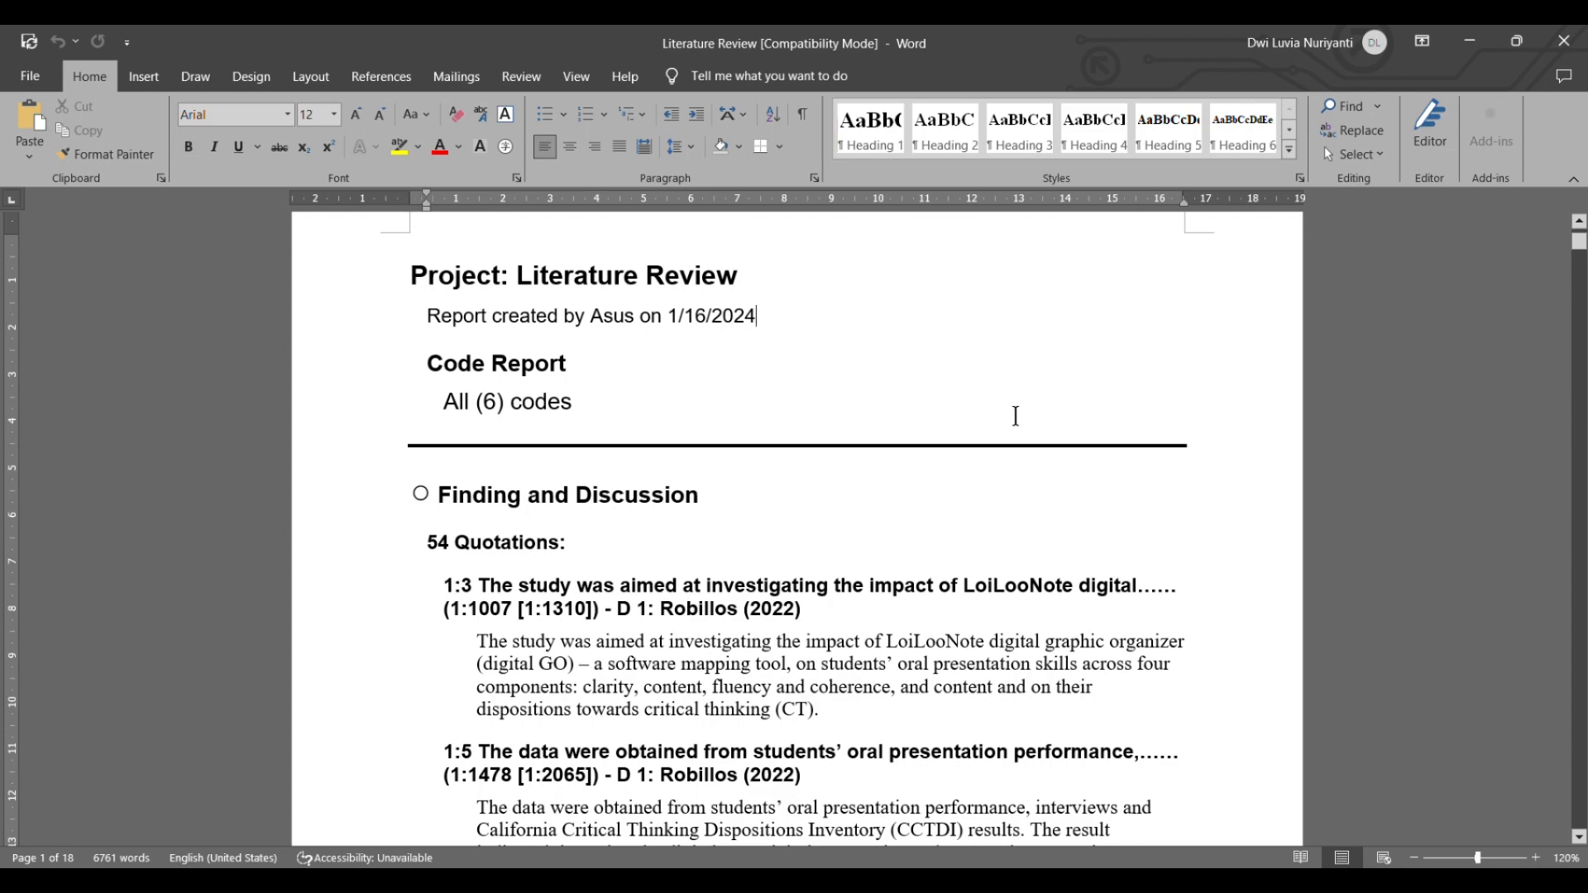
scroll(1016, 416, "down", 9)
scroll(1024, 418, "up", 10)
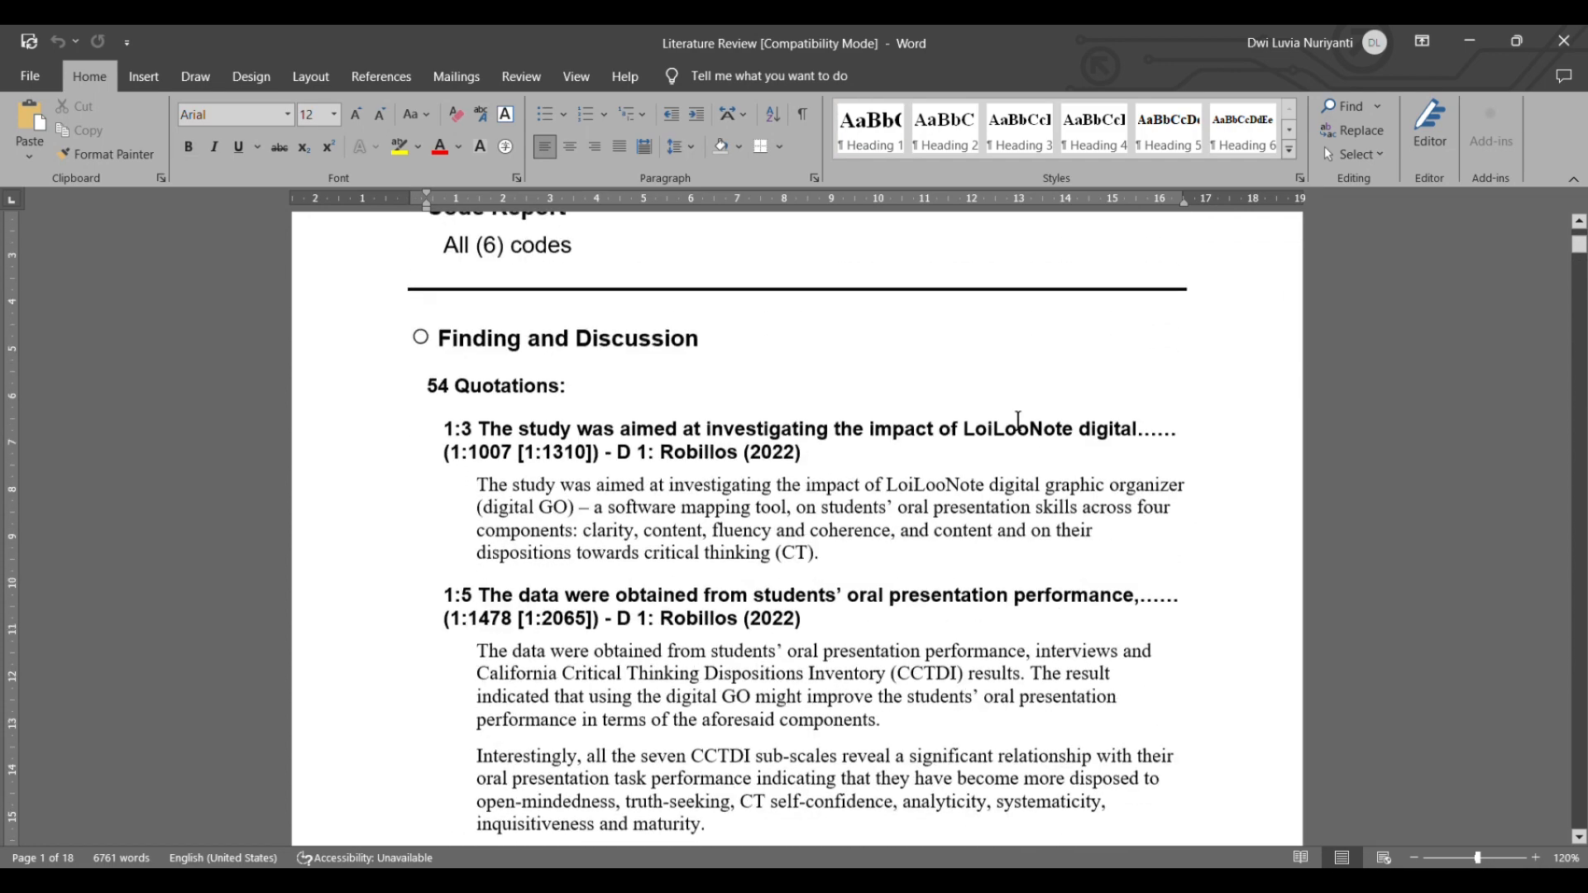
scroll(1025, 436, "down", 8)
scroll(1026, 437, "down", 20)
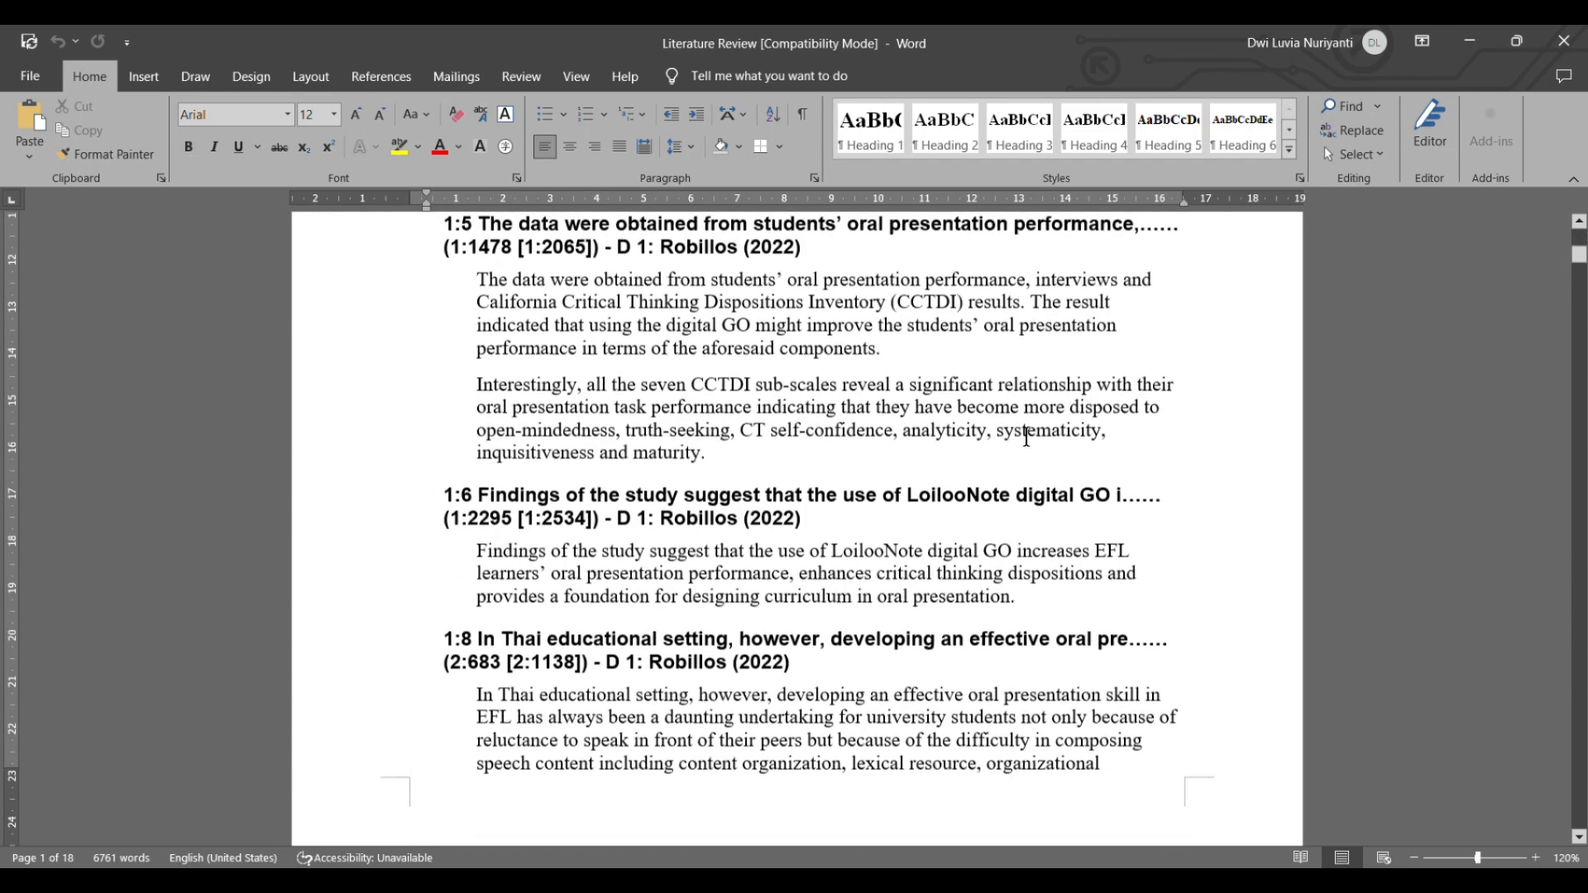
scroll(1026, 437, "down", 14)
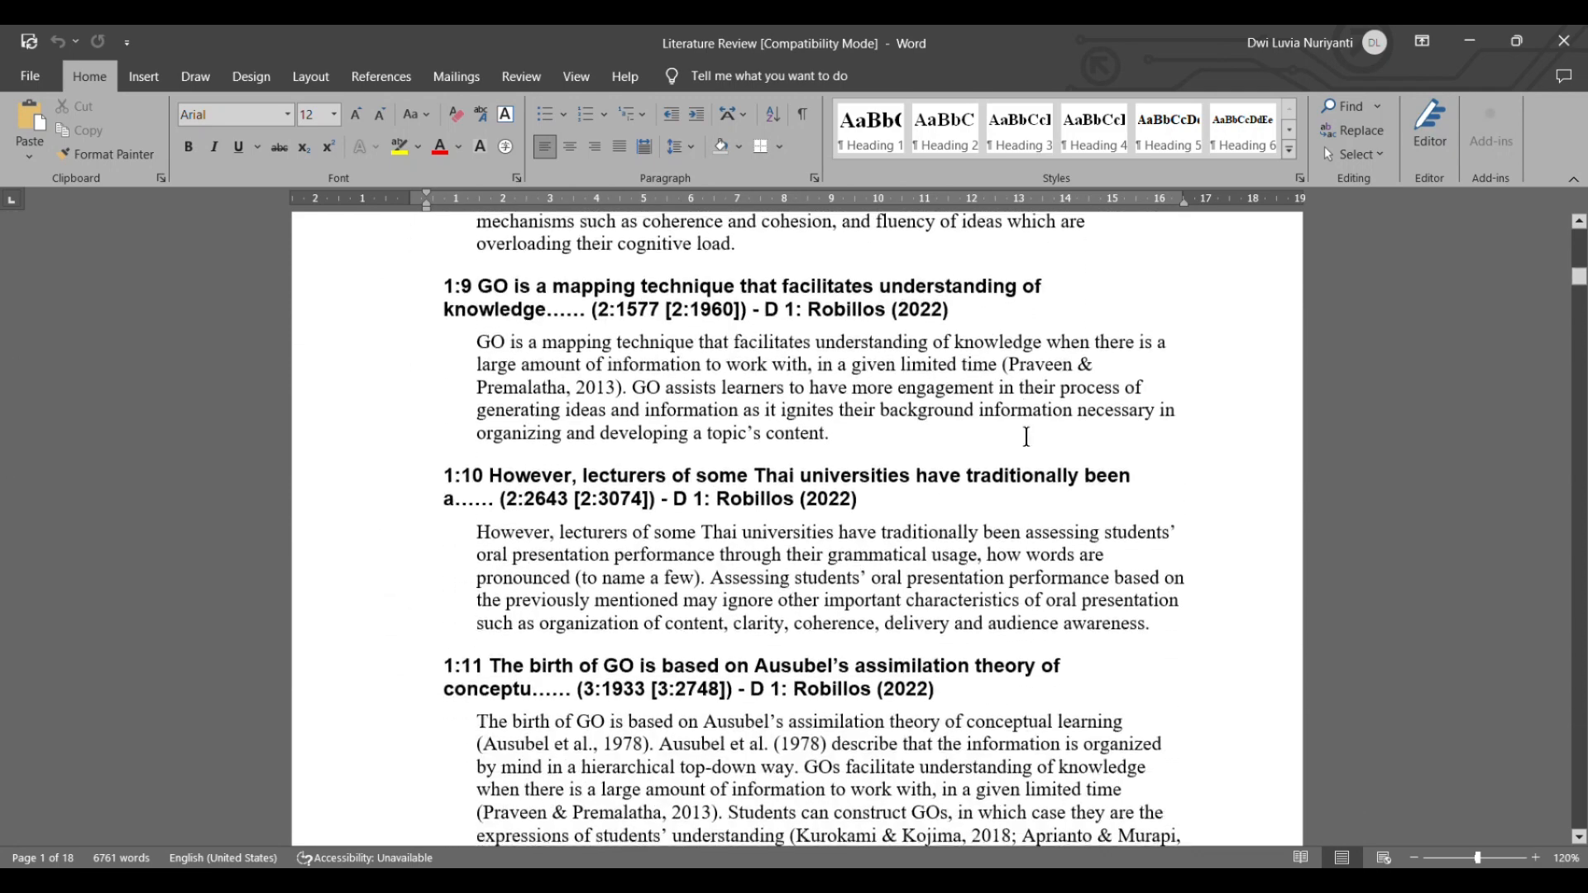
scroll(1025, 437, "up", 7)
scroll(1025, 436, "up", 20)
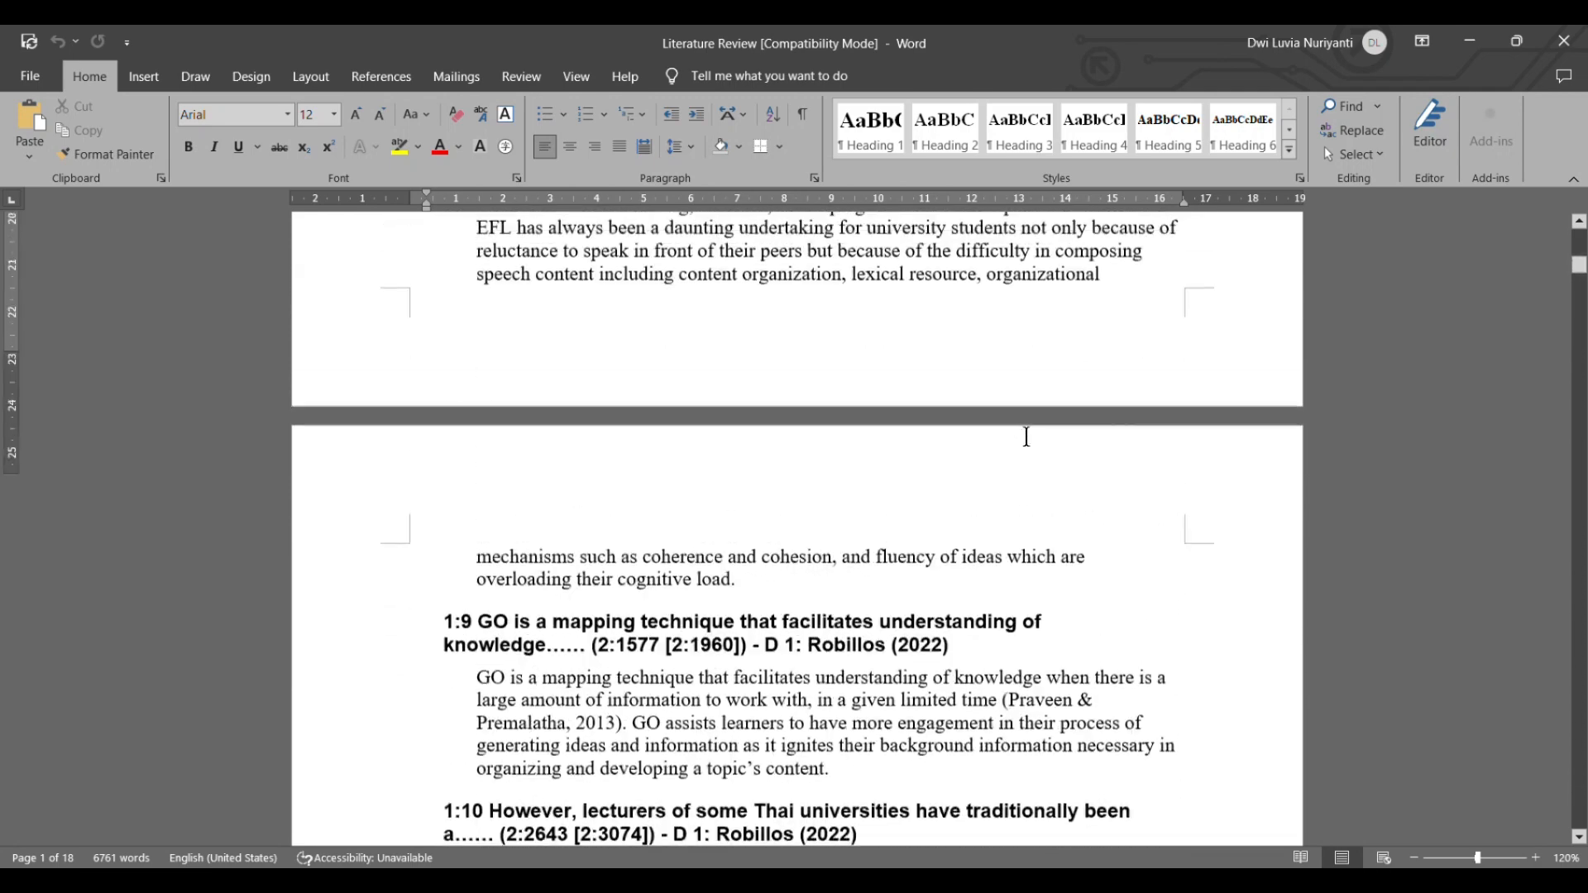
scroll(1027, 436, "up", 7)
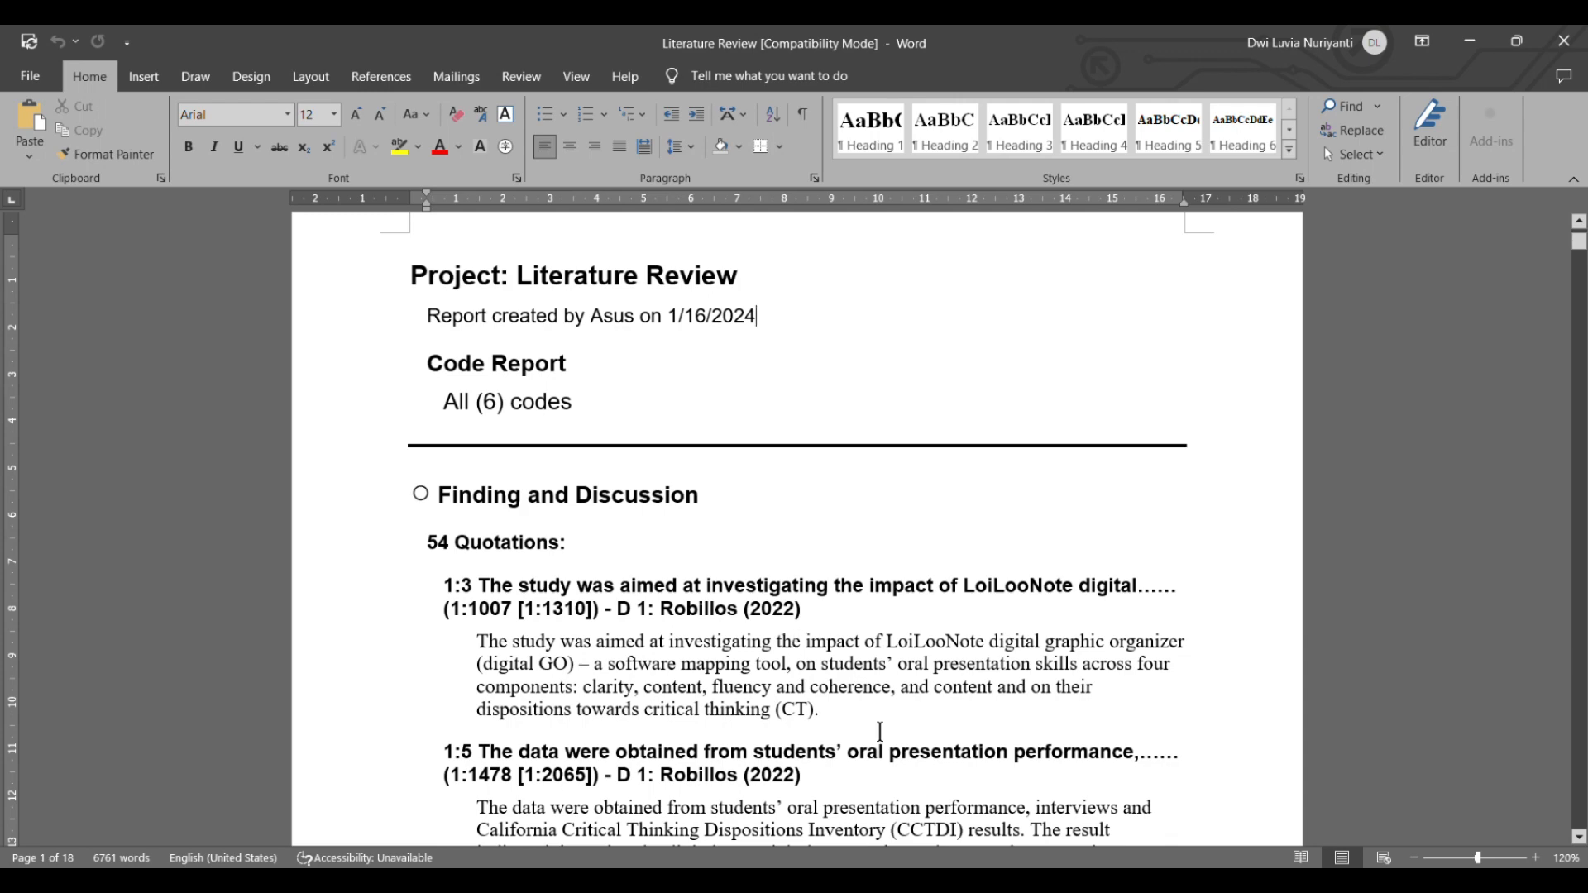
scroll(881, 746, "down", 4)
scroll(885, 743, "down", 2)
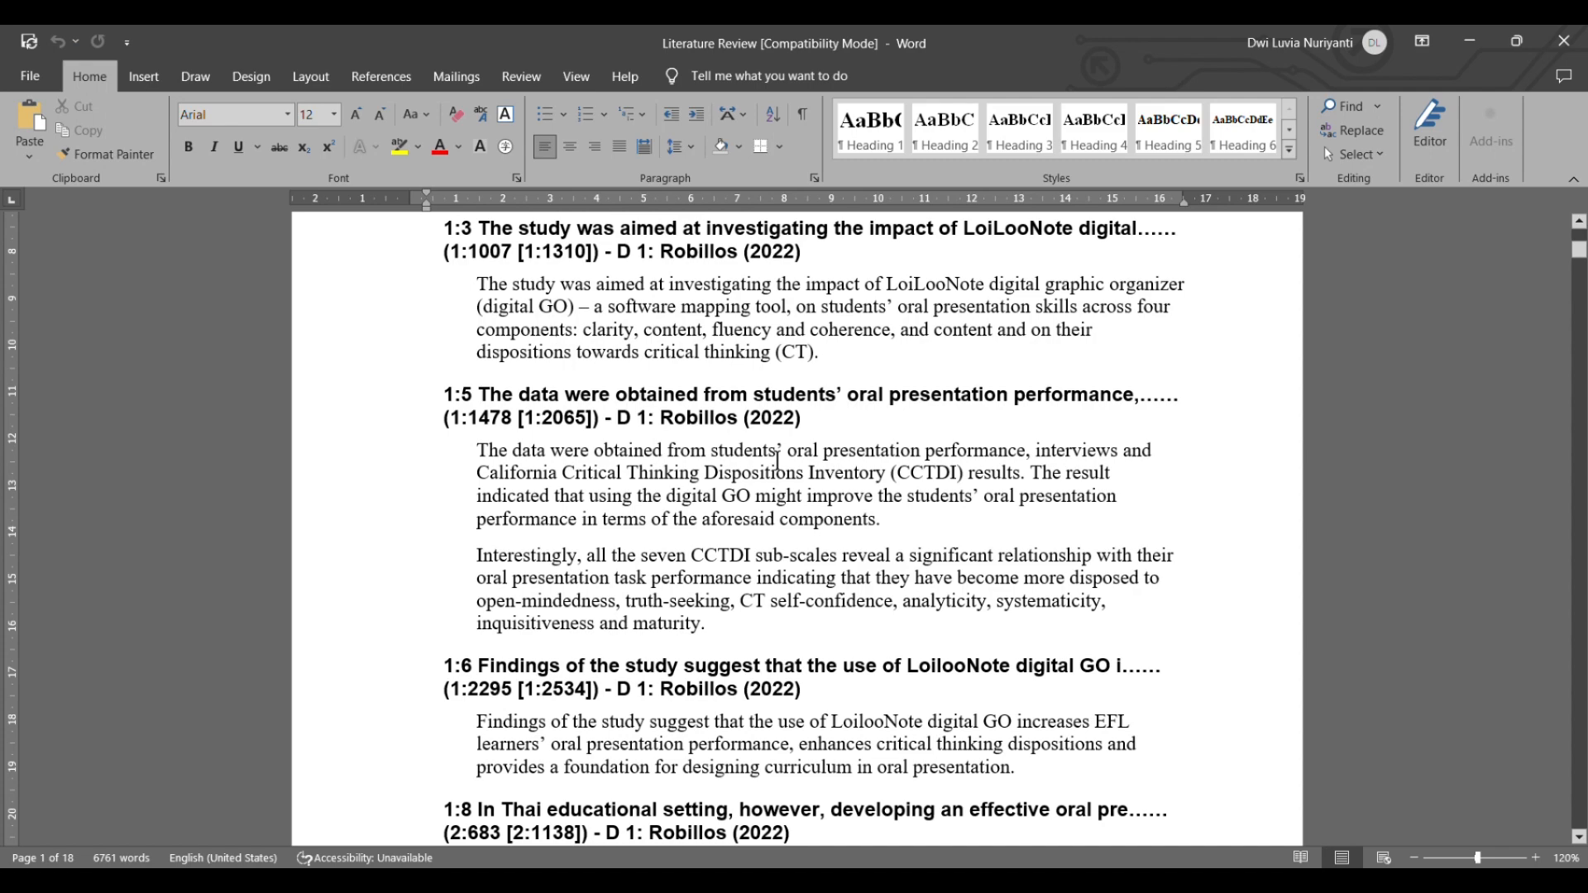
scroll(731, 564, "down", 10)
scroll(731, 565, "down", 16)
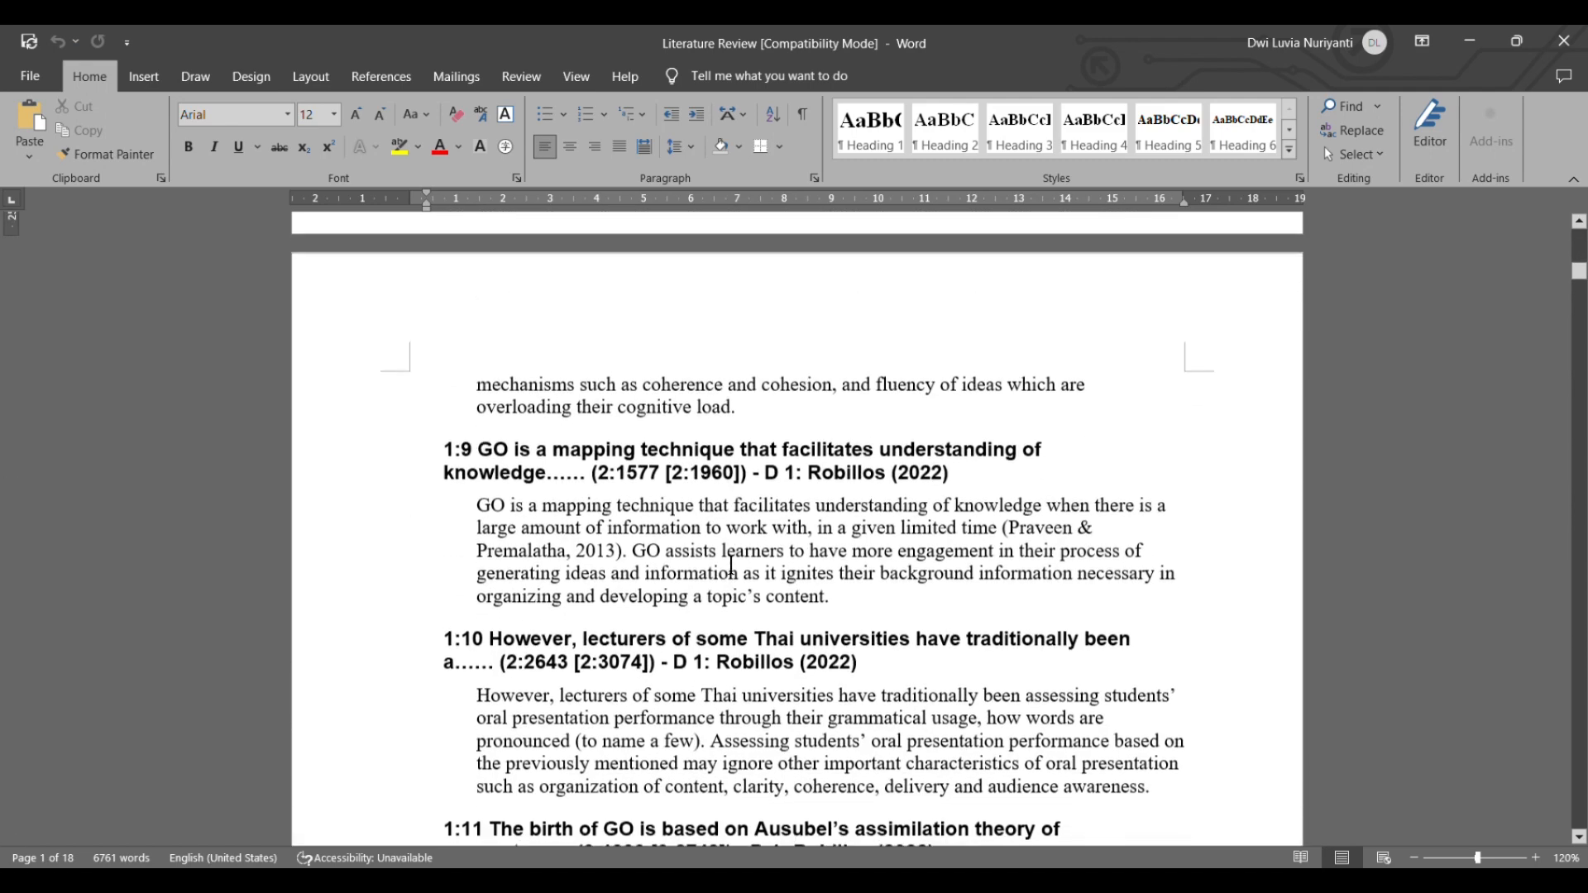
scroll(745, 648, "down", 20)
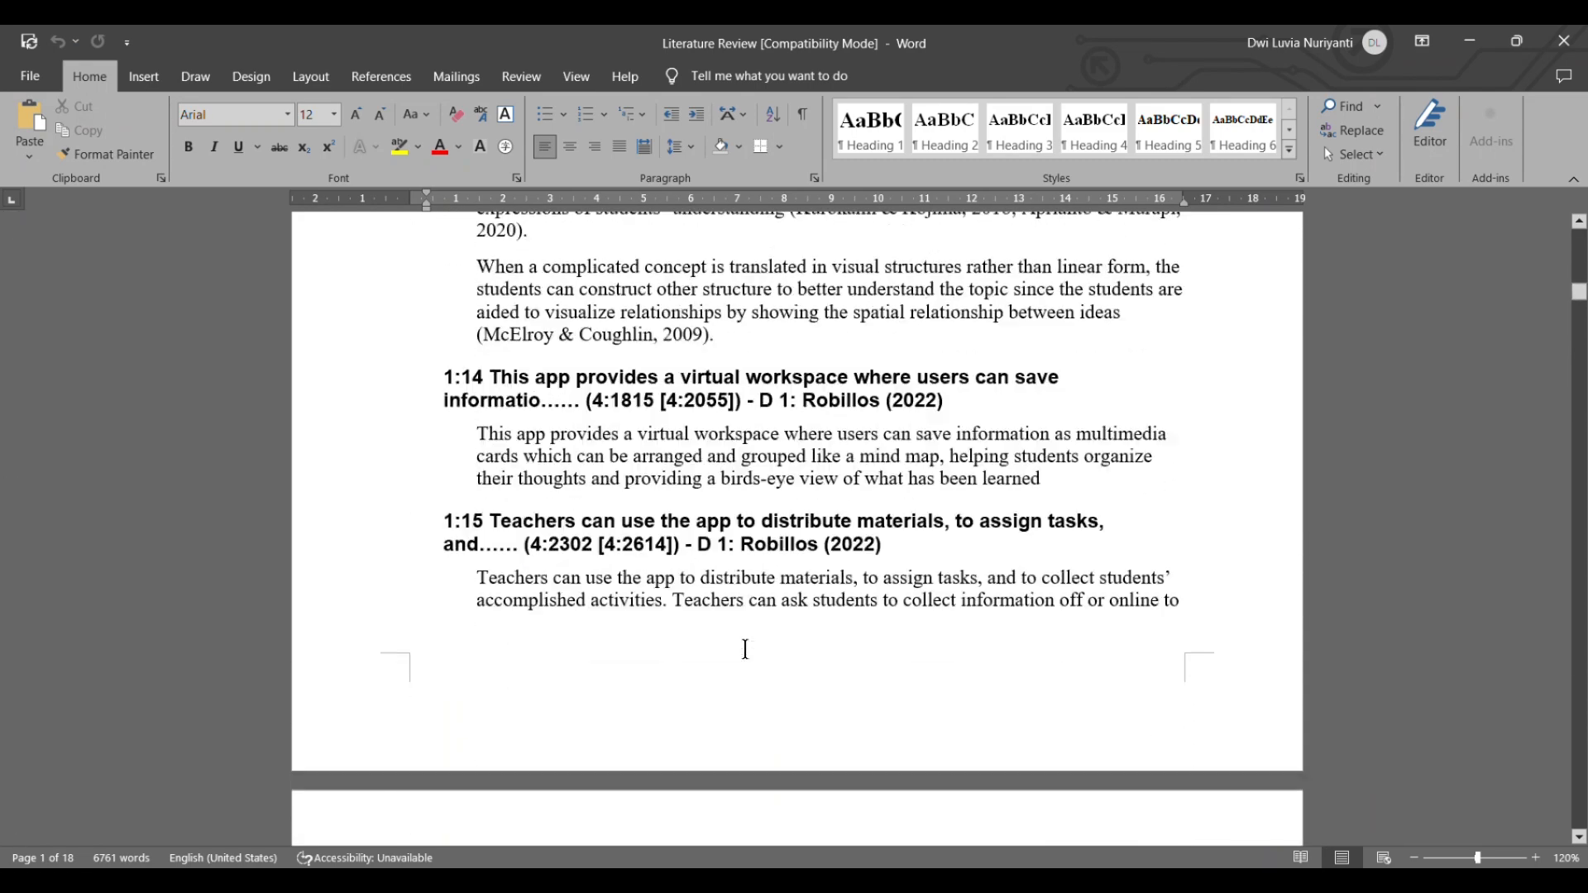
scroll(745, 649, "down", 6)
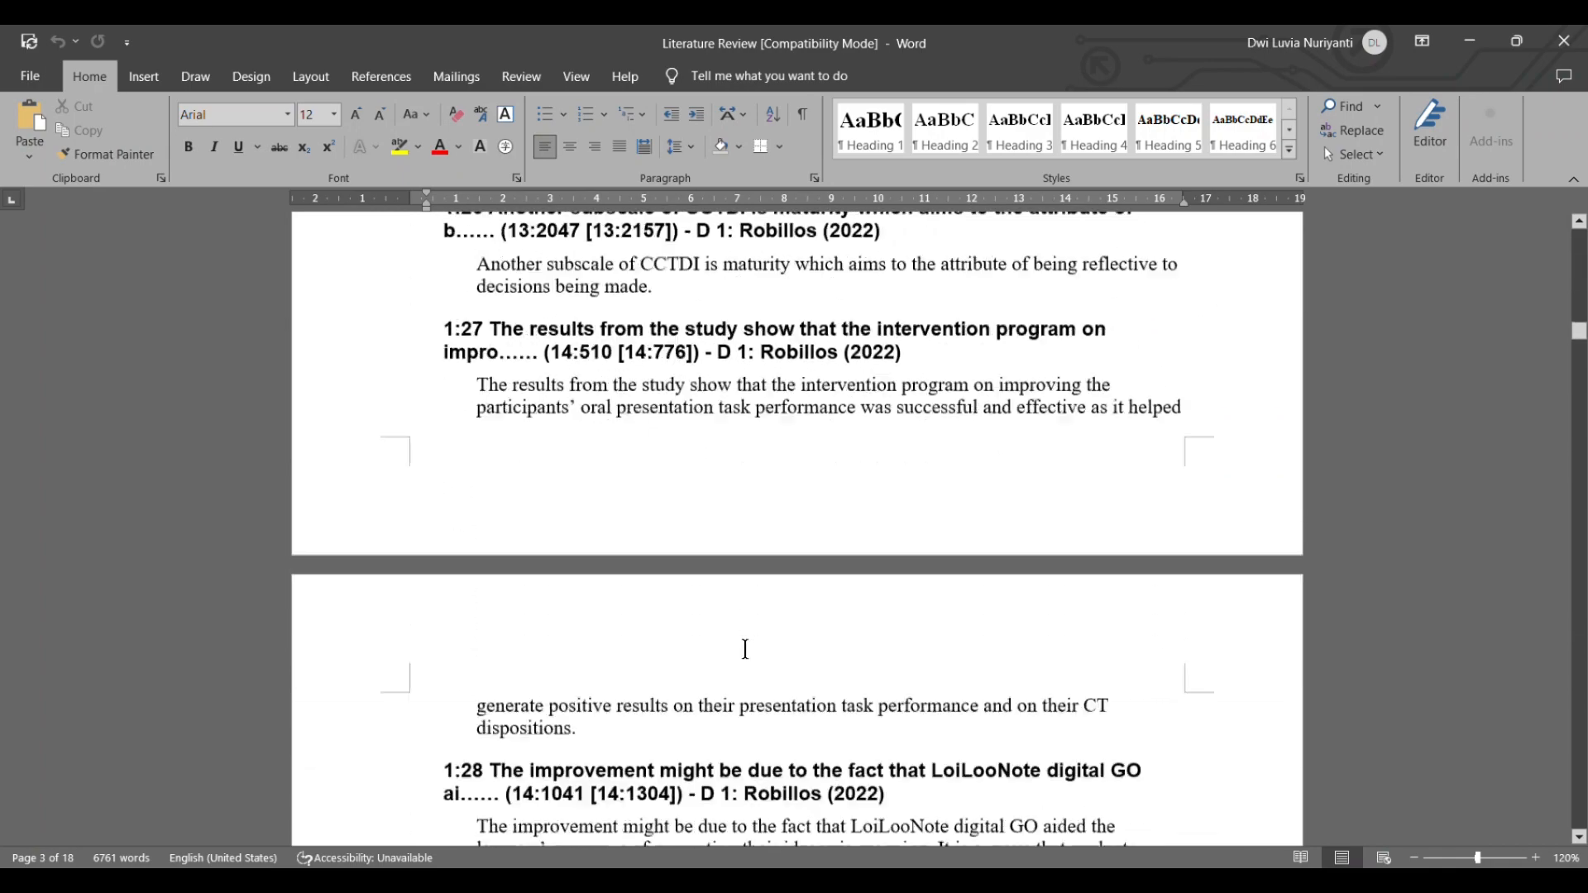
scroll(746, 649, "up", 18)
scroll(745, 649, "up", 20)
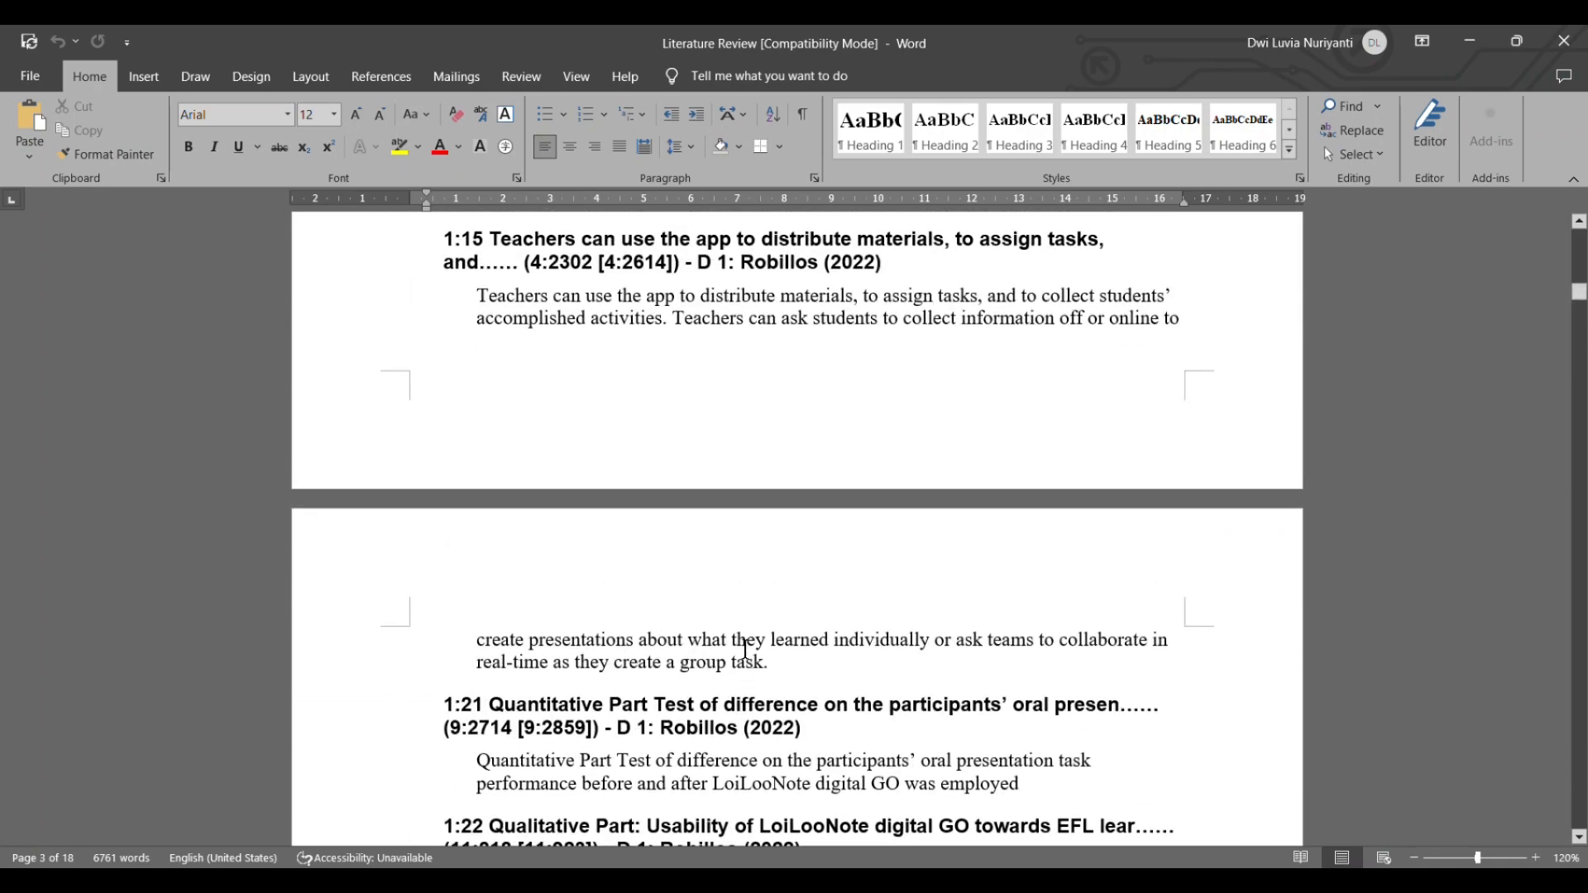
scroll(749, 638, "up", 15)
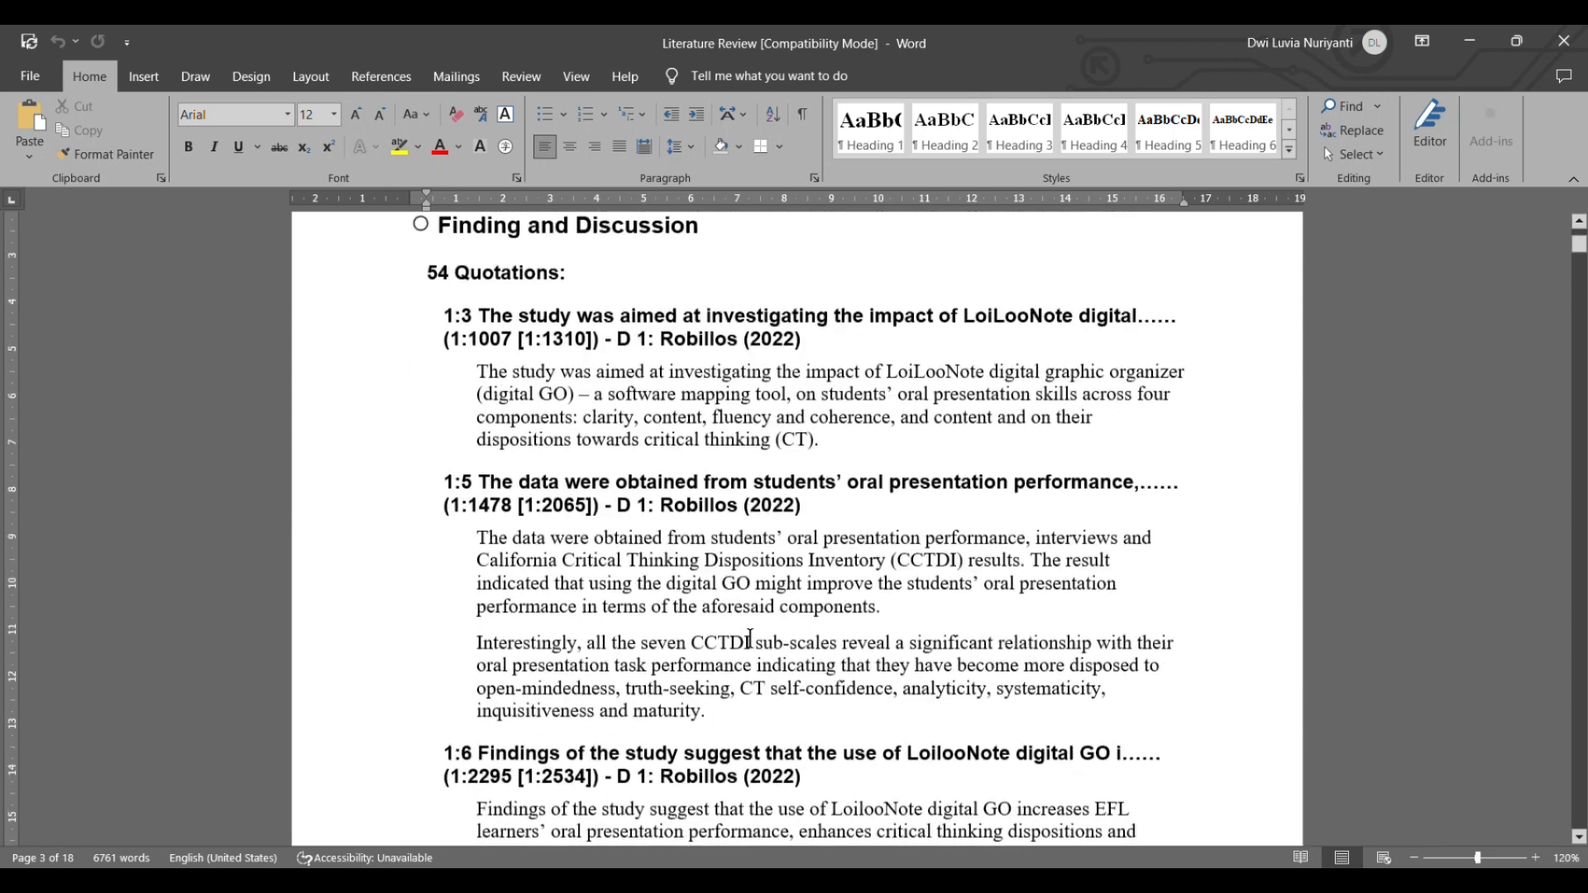